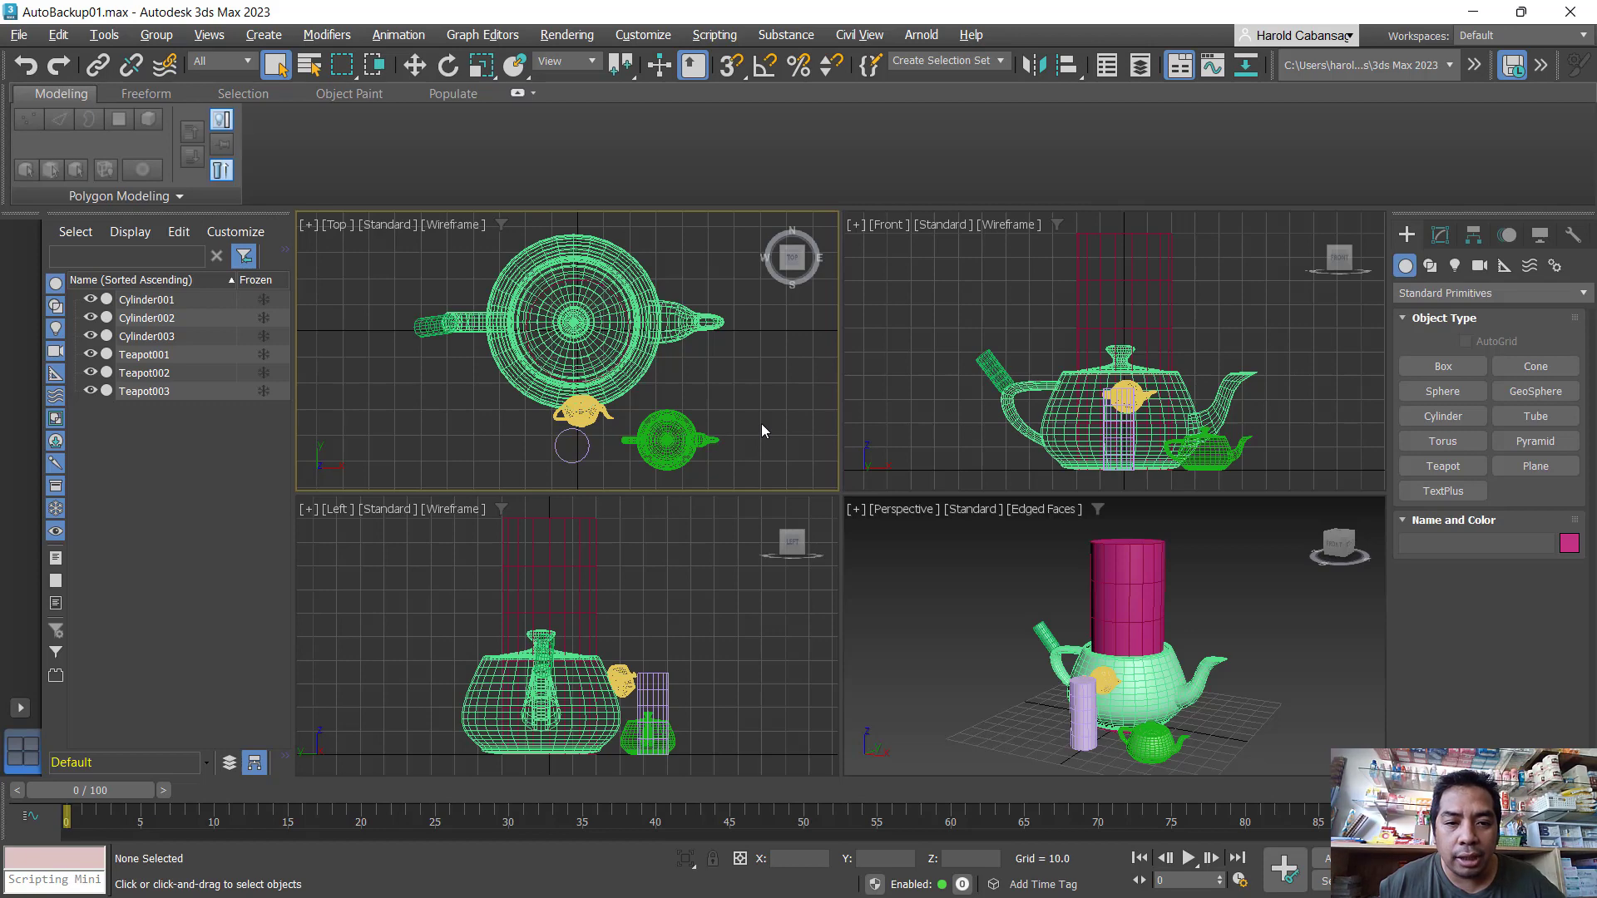
- Maximize the Perspective viewport and orbit it to a higher angle that shows all the teapots and cylinders
key("alt+w")
key("alt+w")
left_click(987, 691)
key("alt+w")
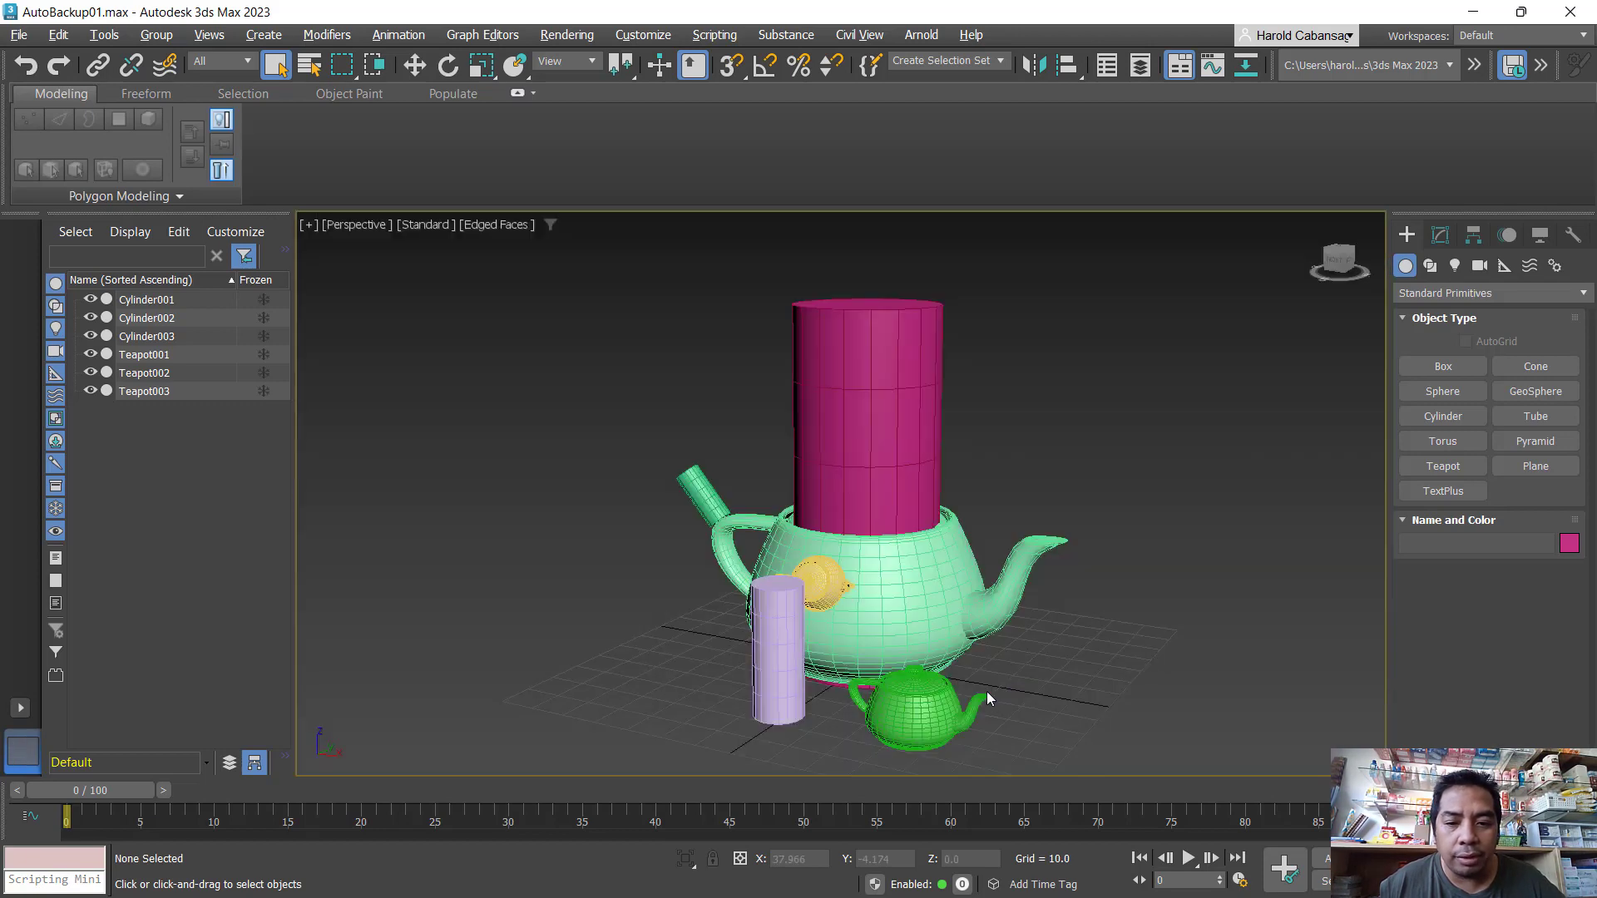
key("alt+w")
key("alt+w")
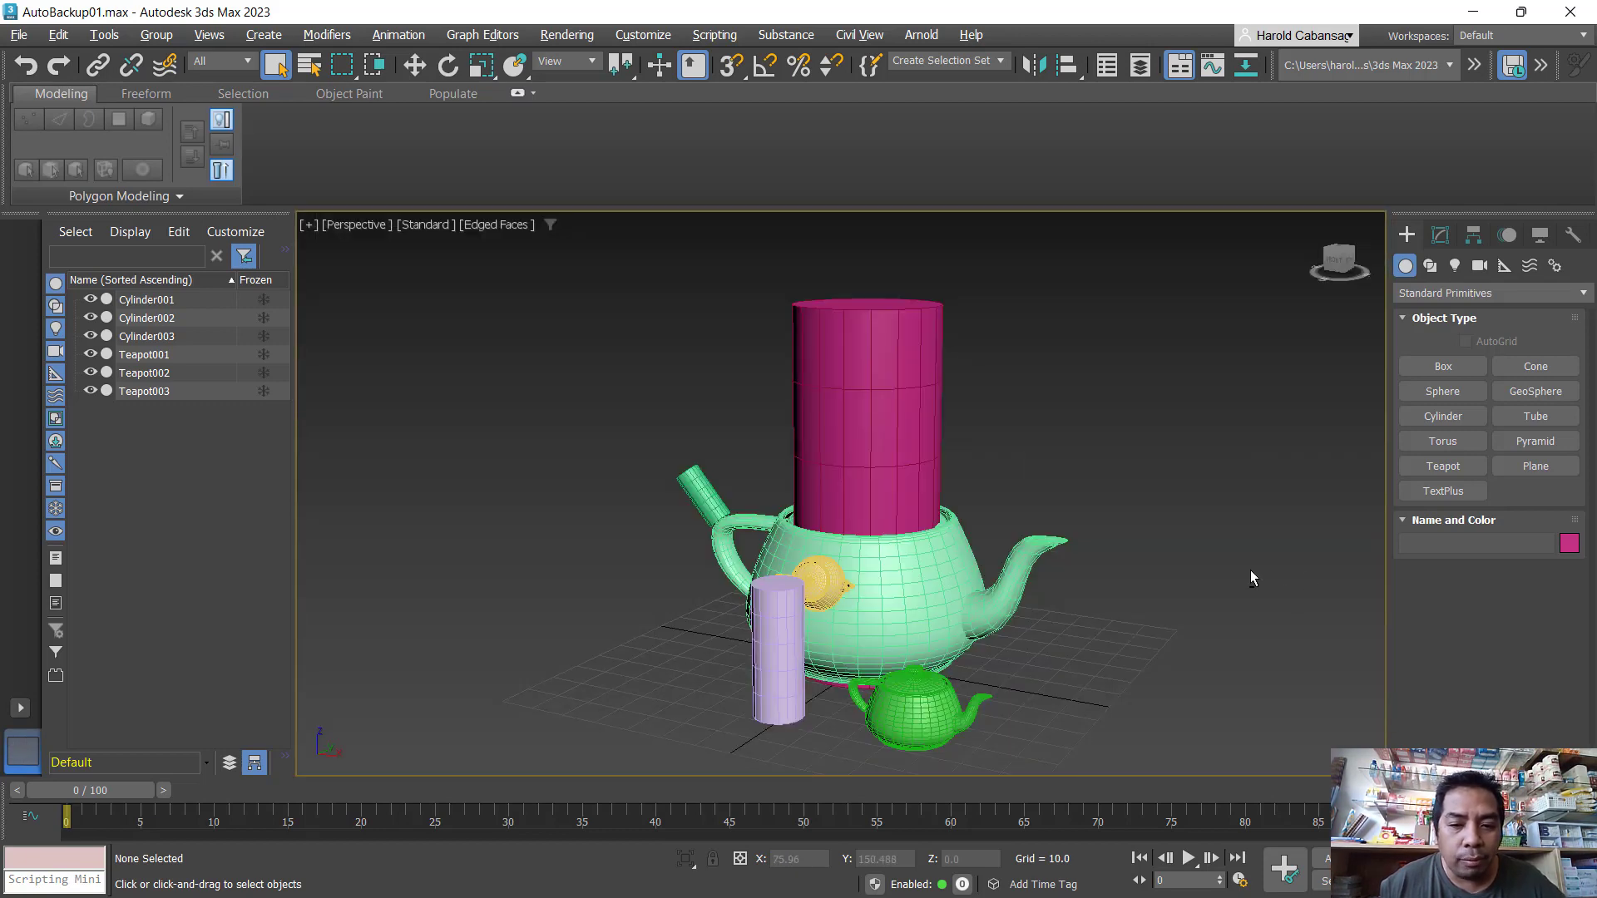
middle_click_drag(1182, 593, 1144, 599, "alt")
scroll(1142, 592, "up", 5)
scroll(1143, 592, "down", 5)
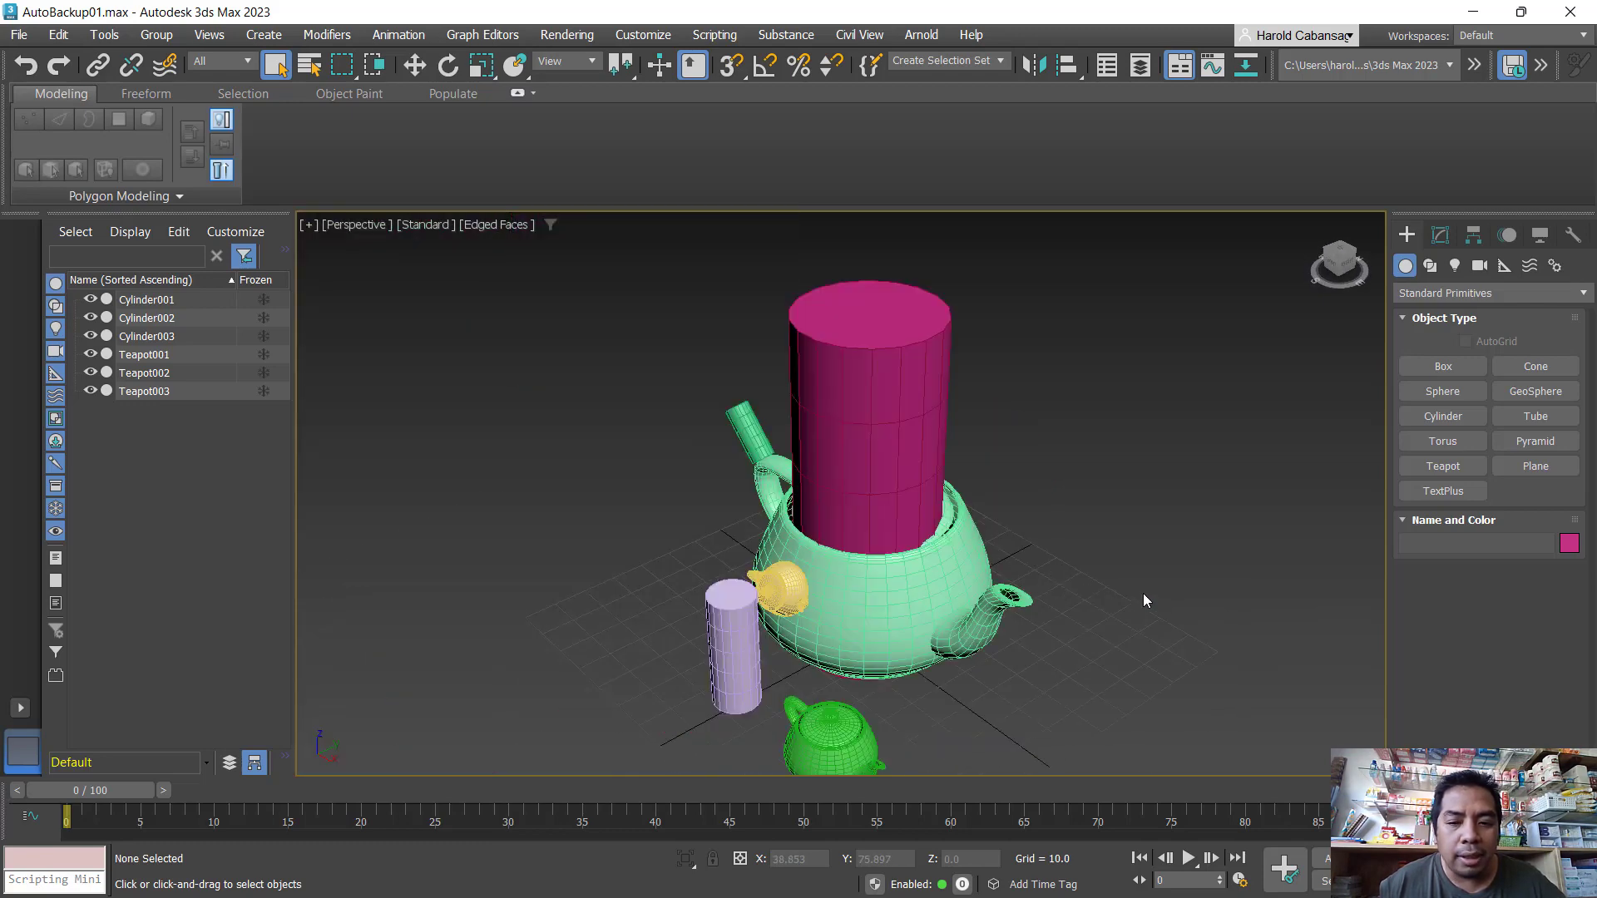
middle_click_drag(1106, 486, 1092, 434)
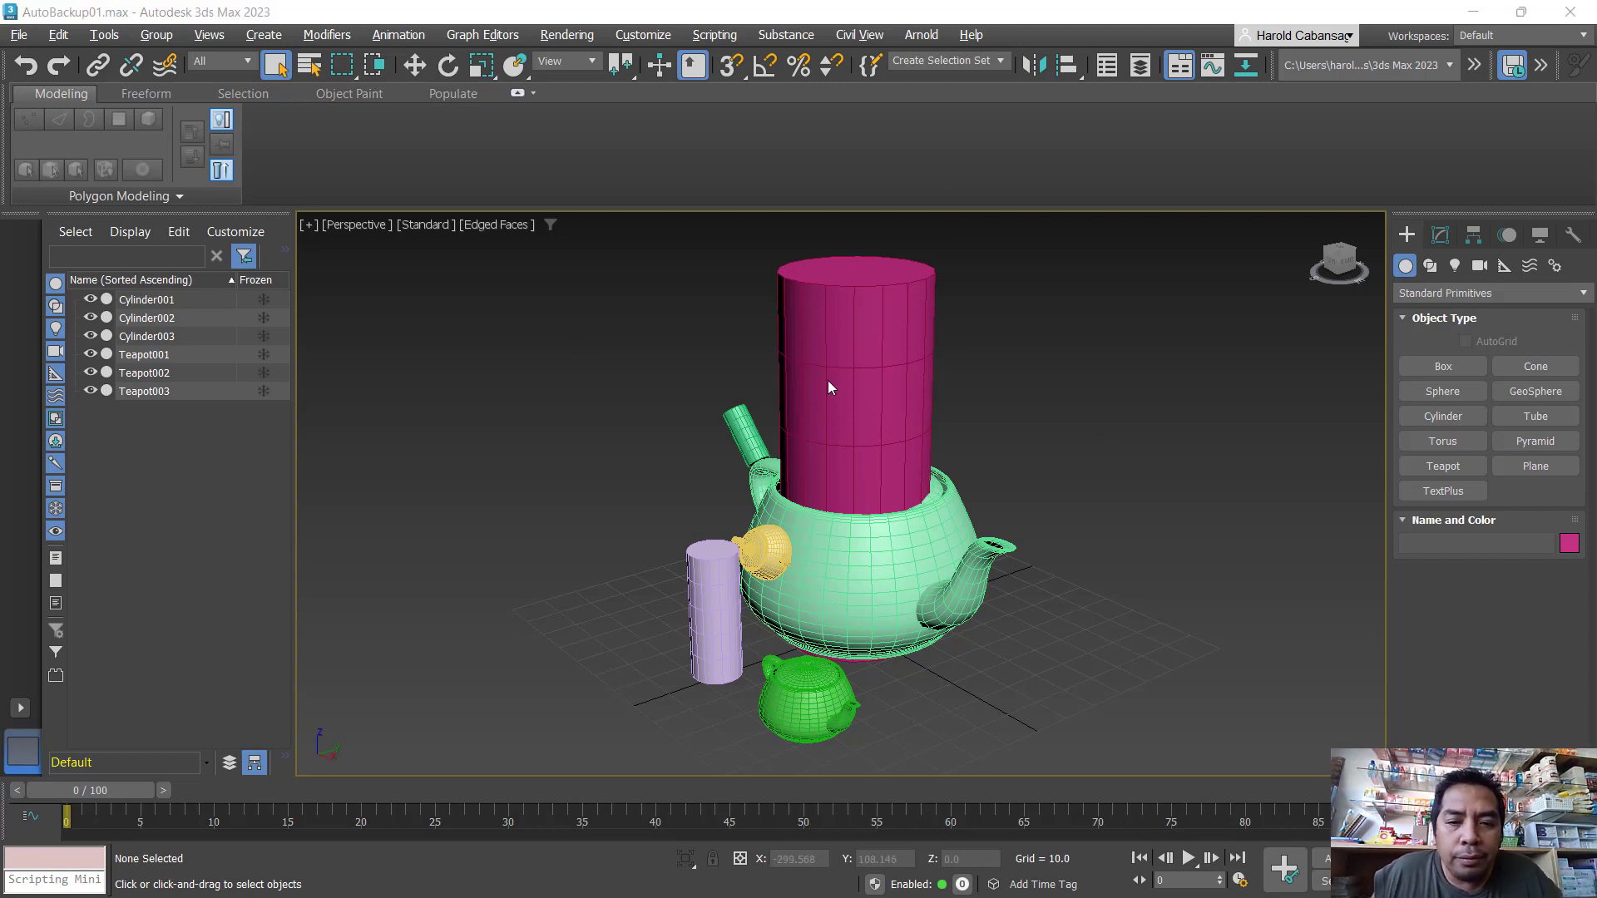
left_click(431, 373)
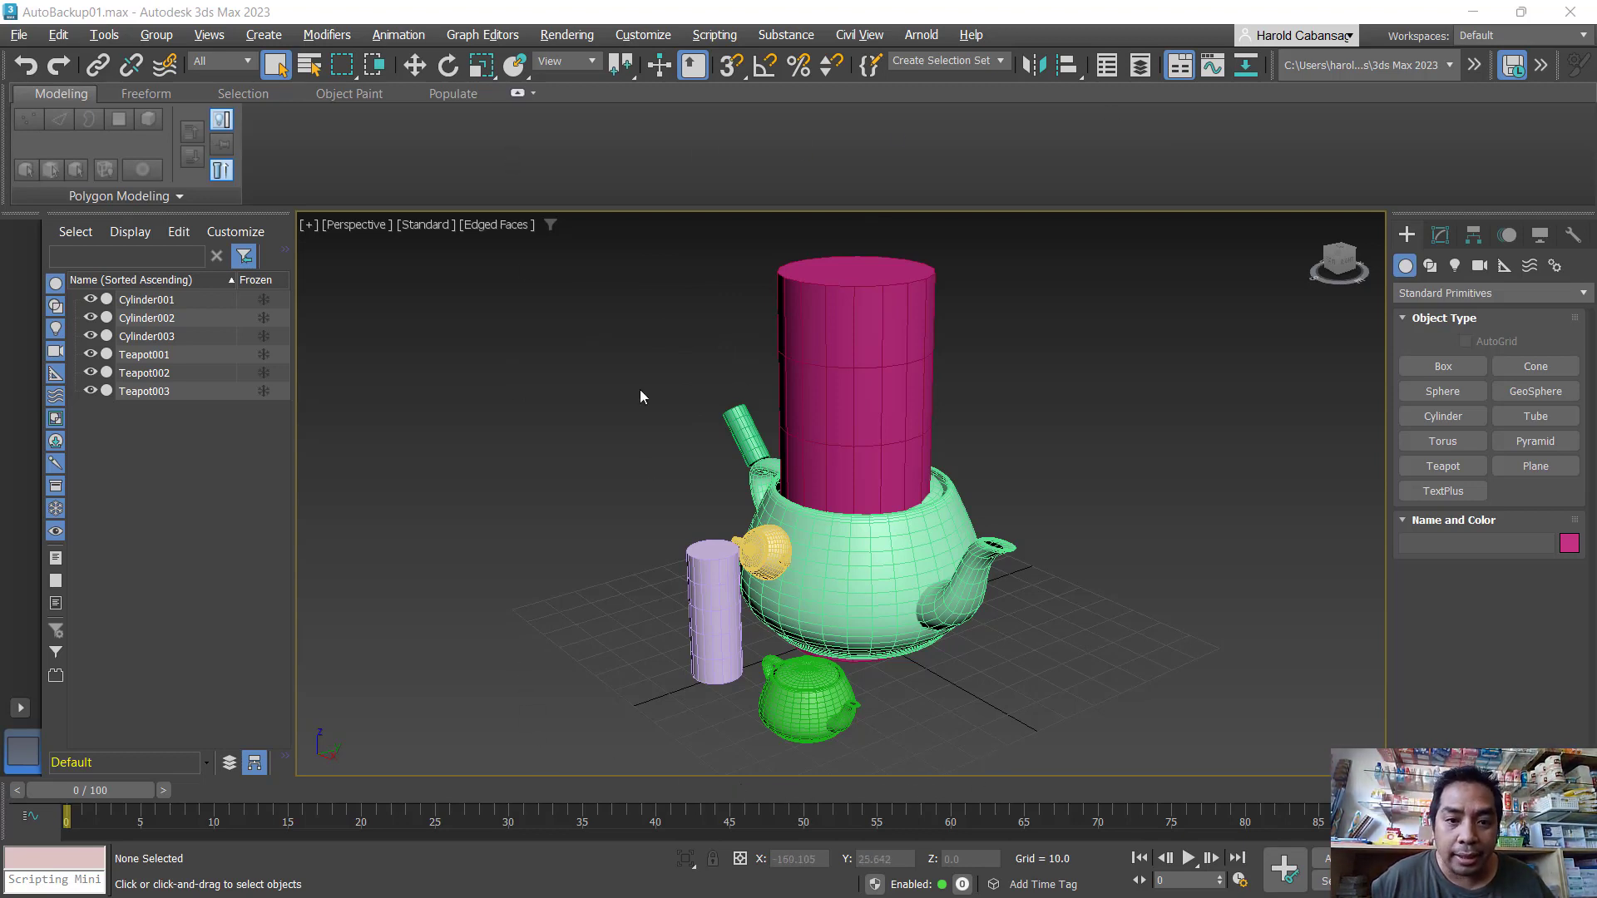
- Select the magenta cylinder, the large teapot and the lavender cylinder individually, clear the selection, and reselect the magenta cylinder
left_click(871, 348)
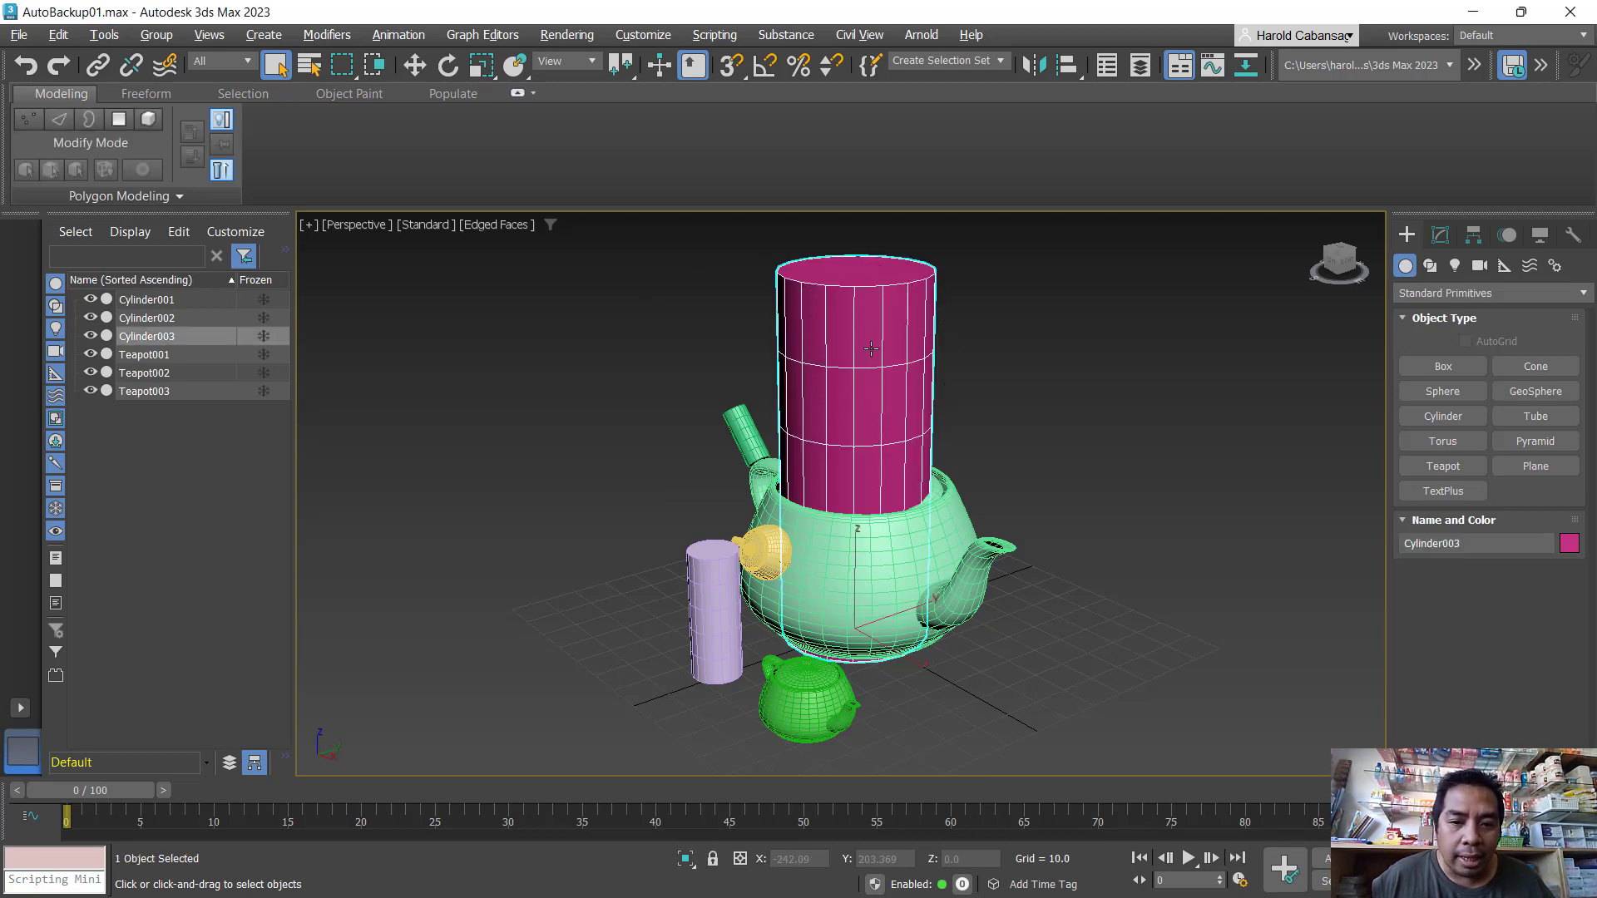
left_click(943, 546)
left_click(716, 601)
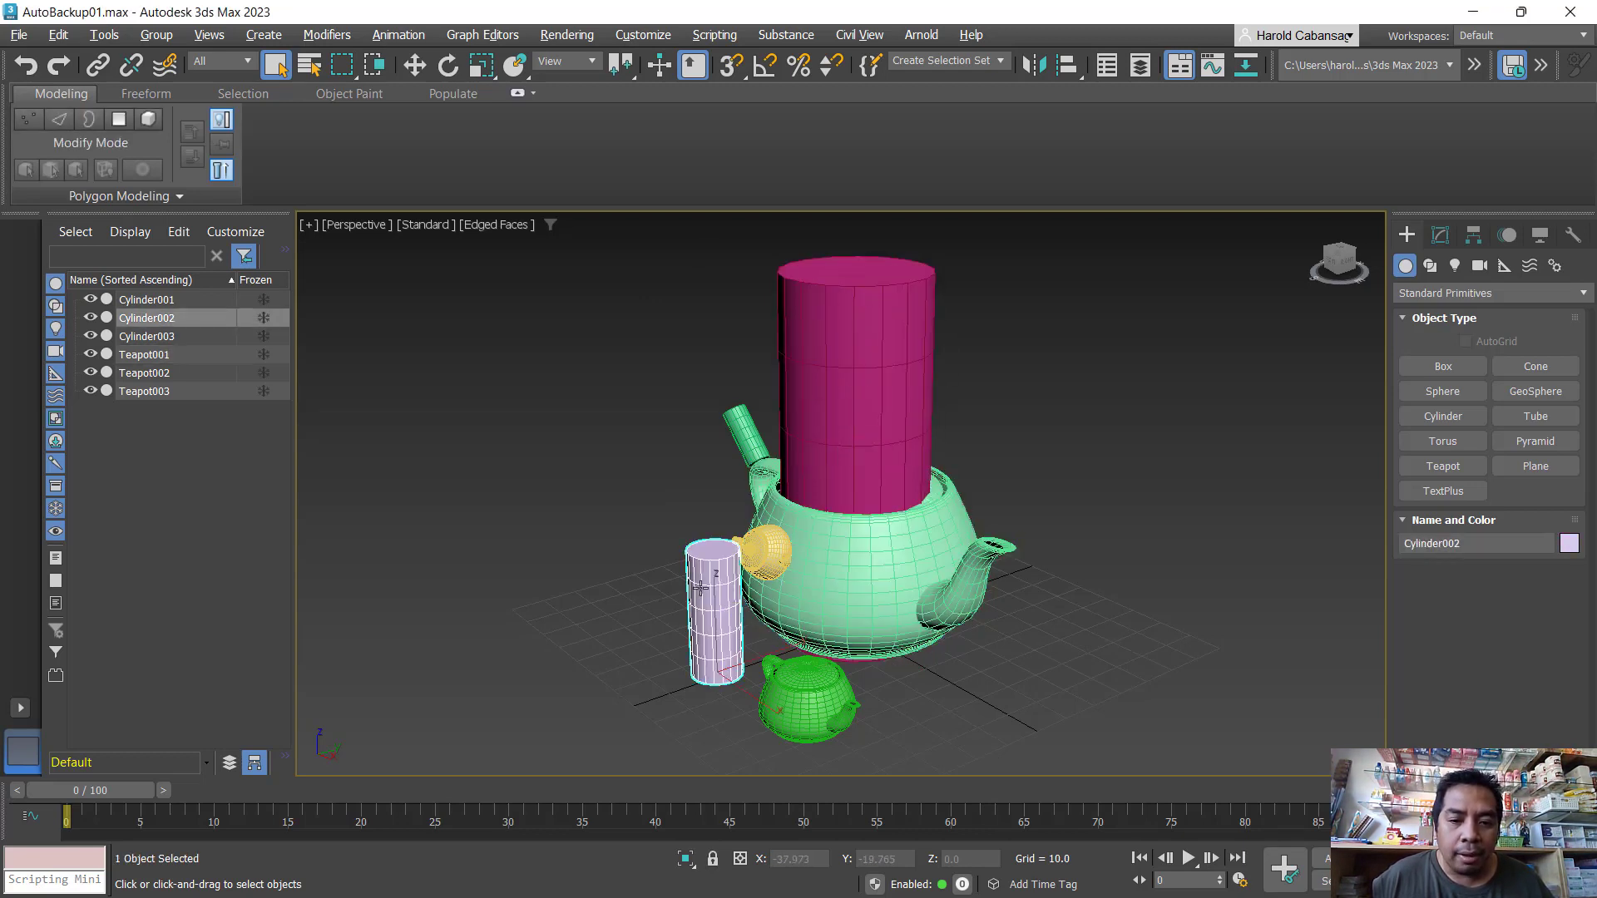
left_click(649, 244)
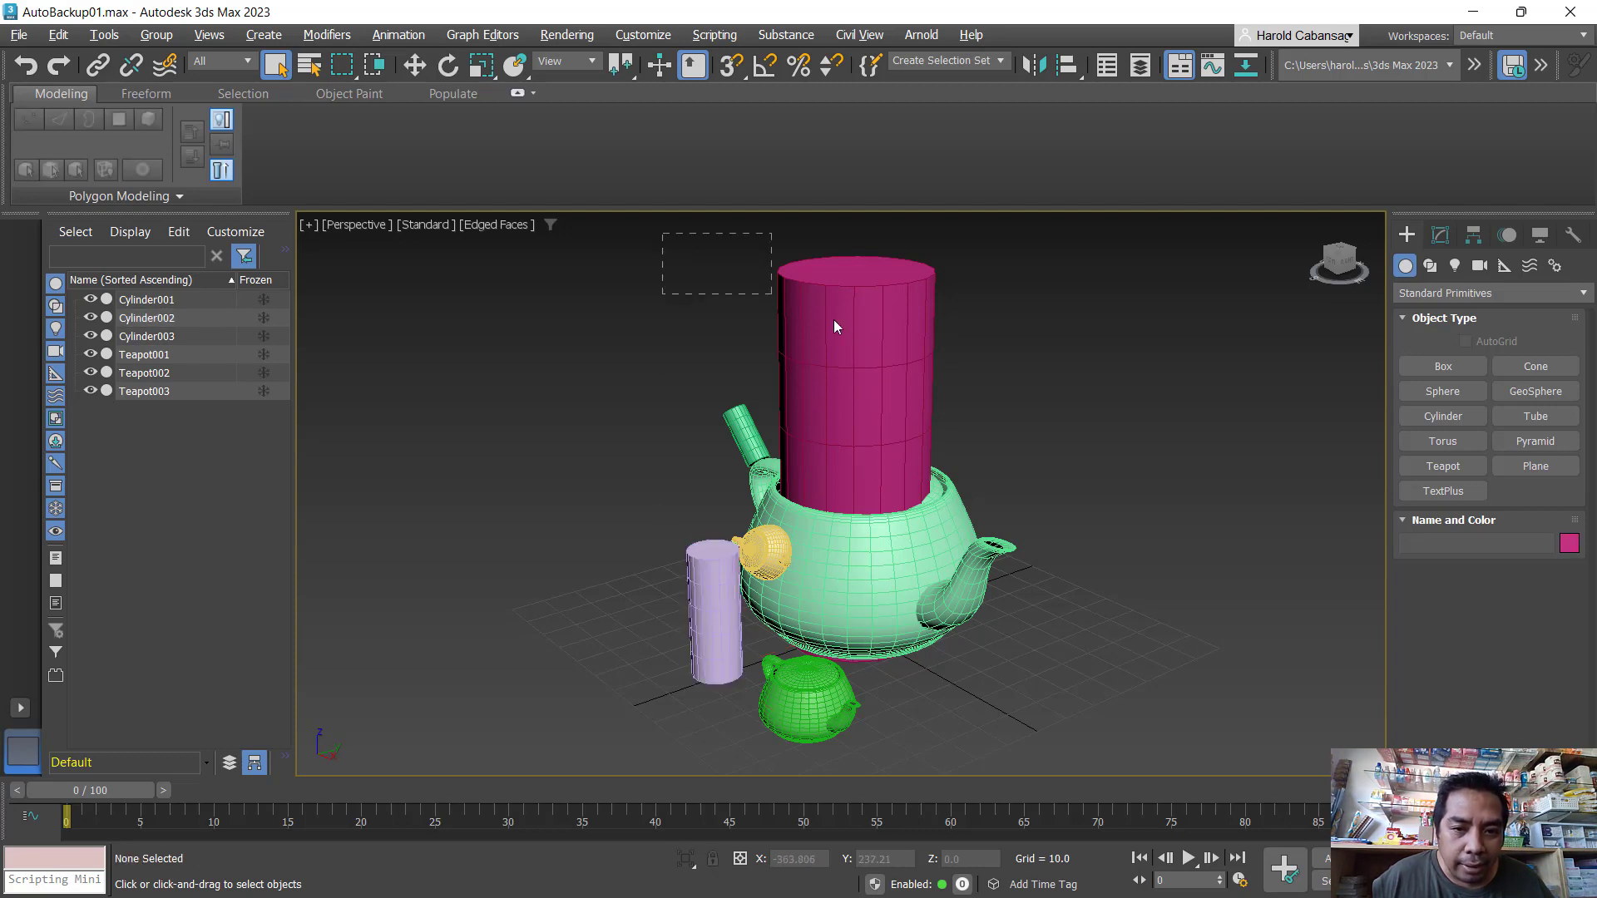
left_click_drag(900, 351, 898, 351)
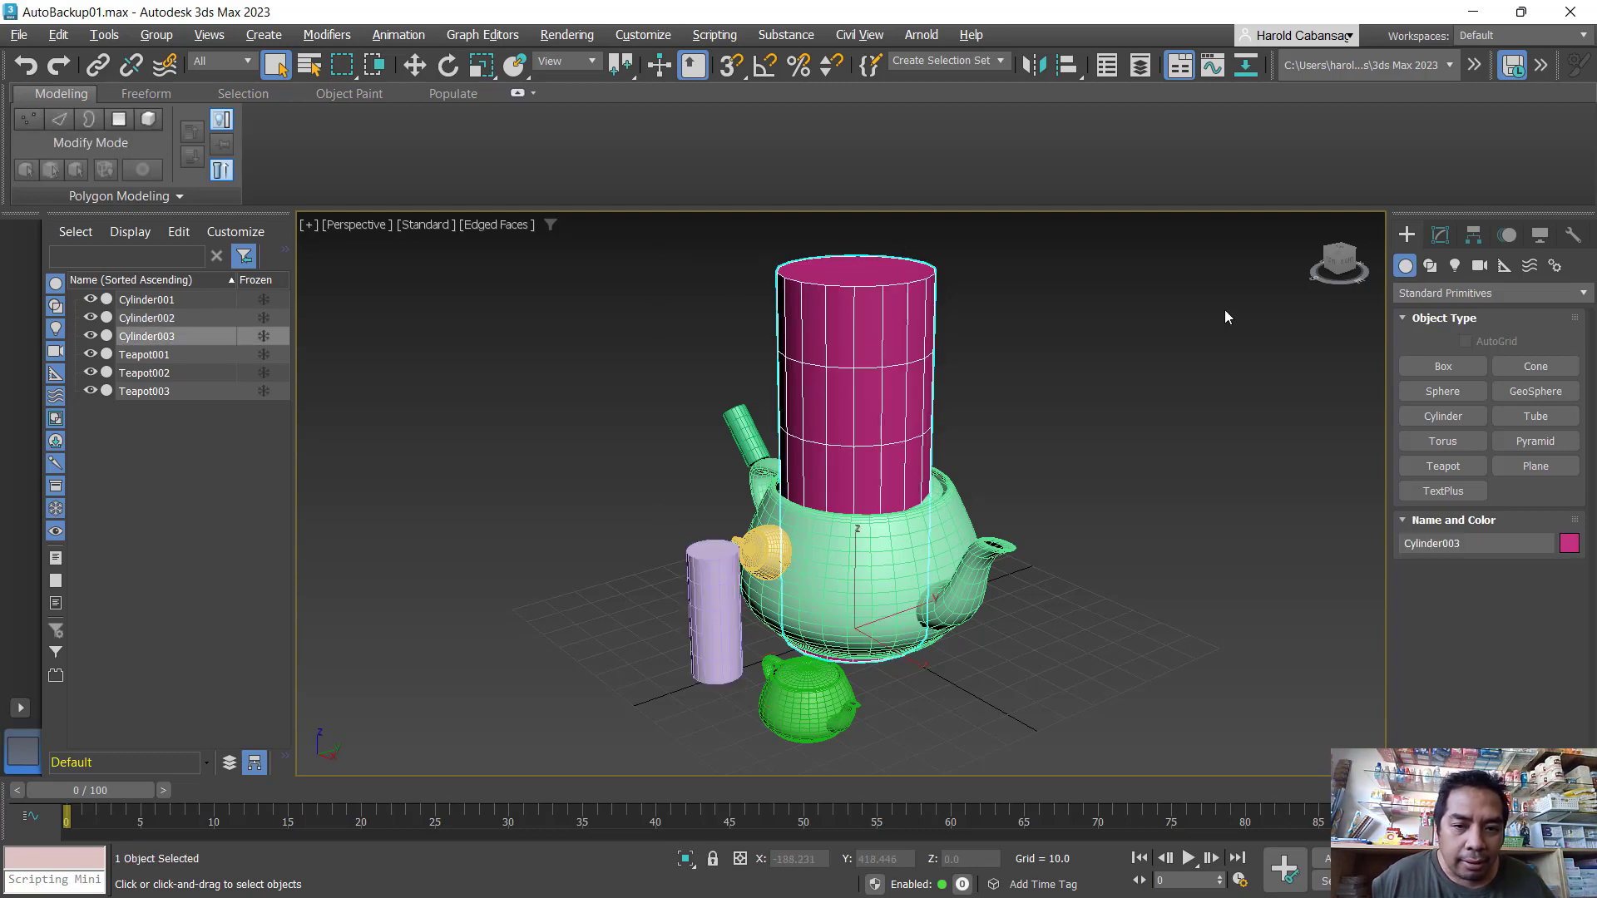
left_click(857, 339)
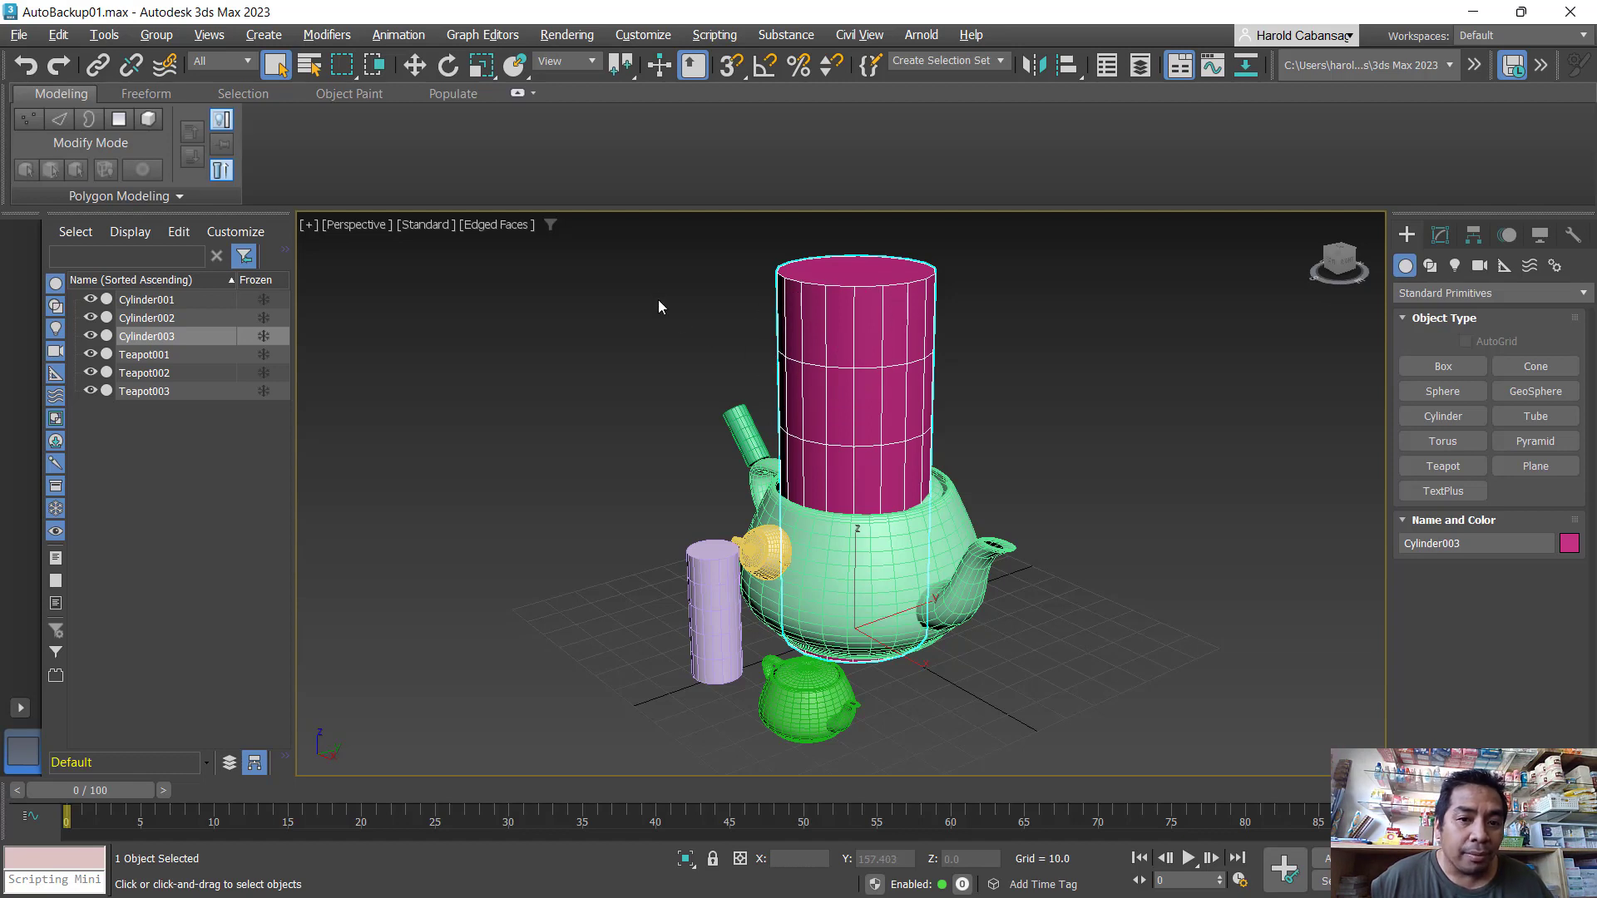
- Draw selection rectangles across the magenta cylinder and the small handle cylinder, and clear the selection
left_click_drag(601, 237, 832, 343)
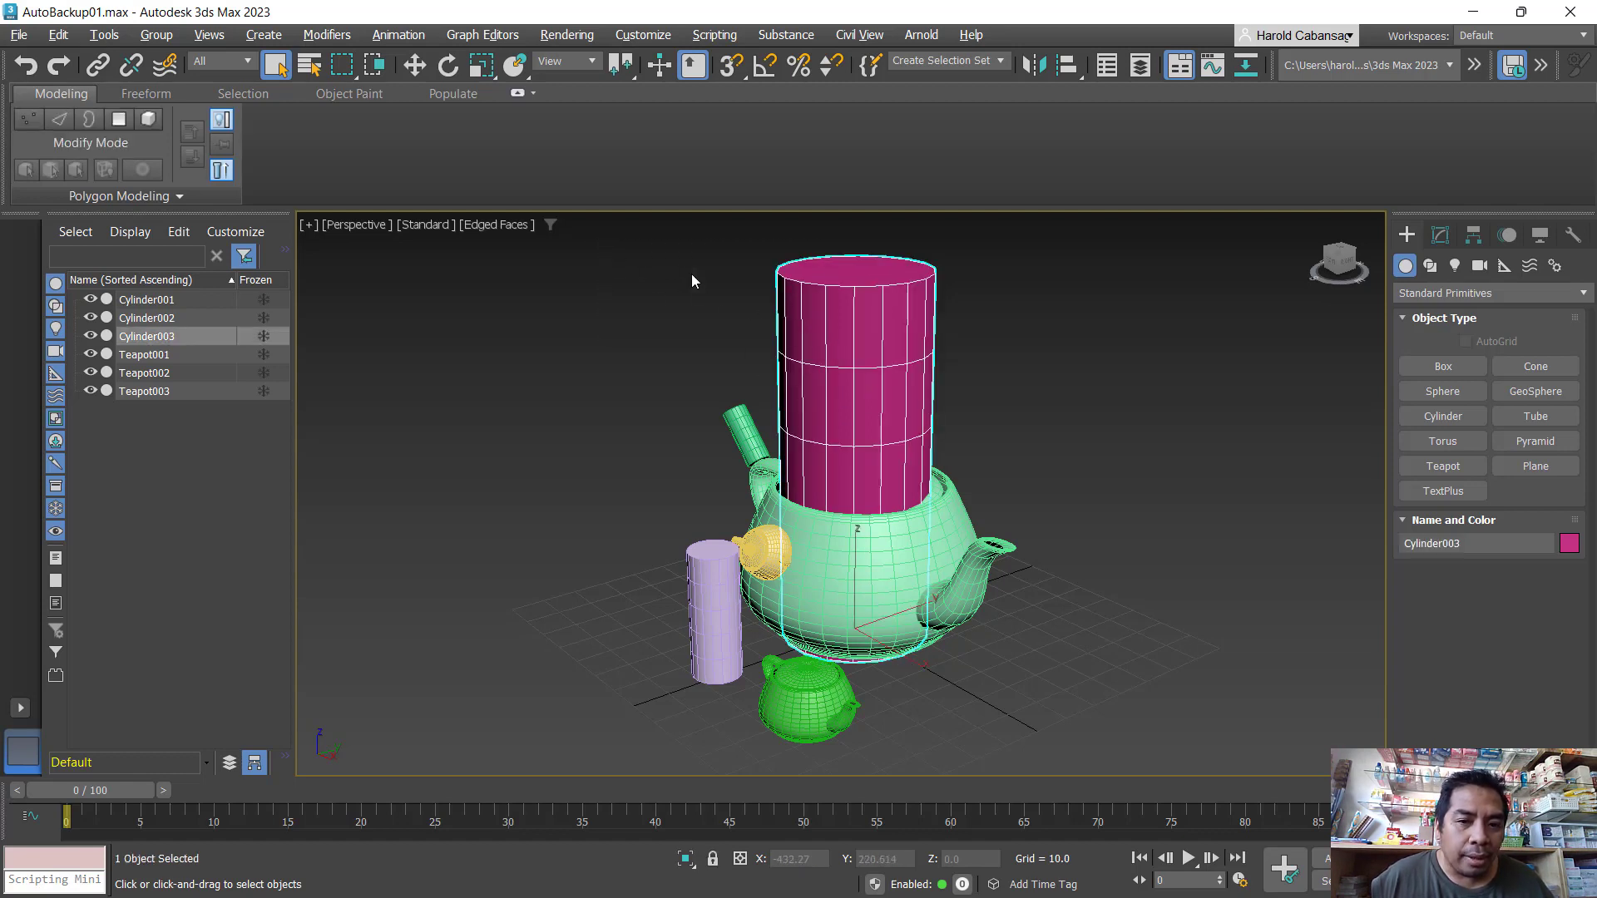
left_click_drag(667, 258, 830, 381)
mouse_move(891, 432)
left_mouse_down()
mouse_move(905, 429)
mouse_move(875, 424)
left_mouse_up()
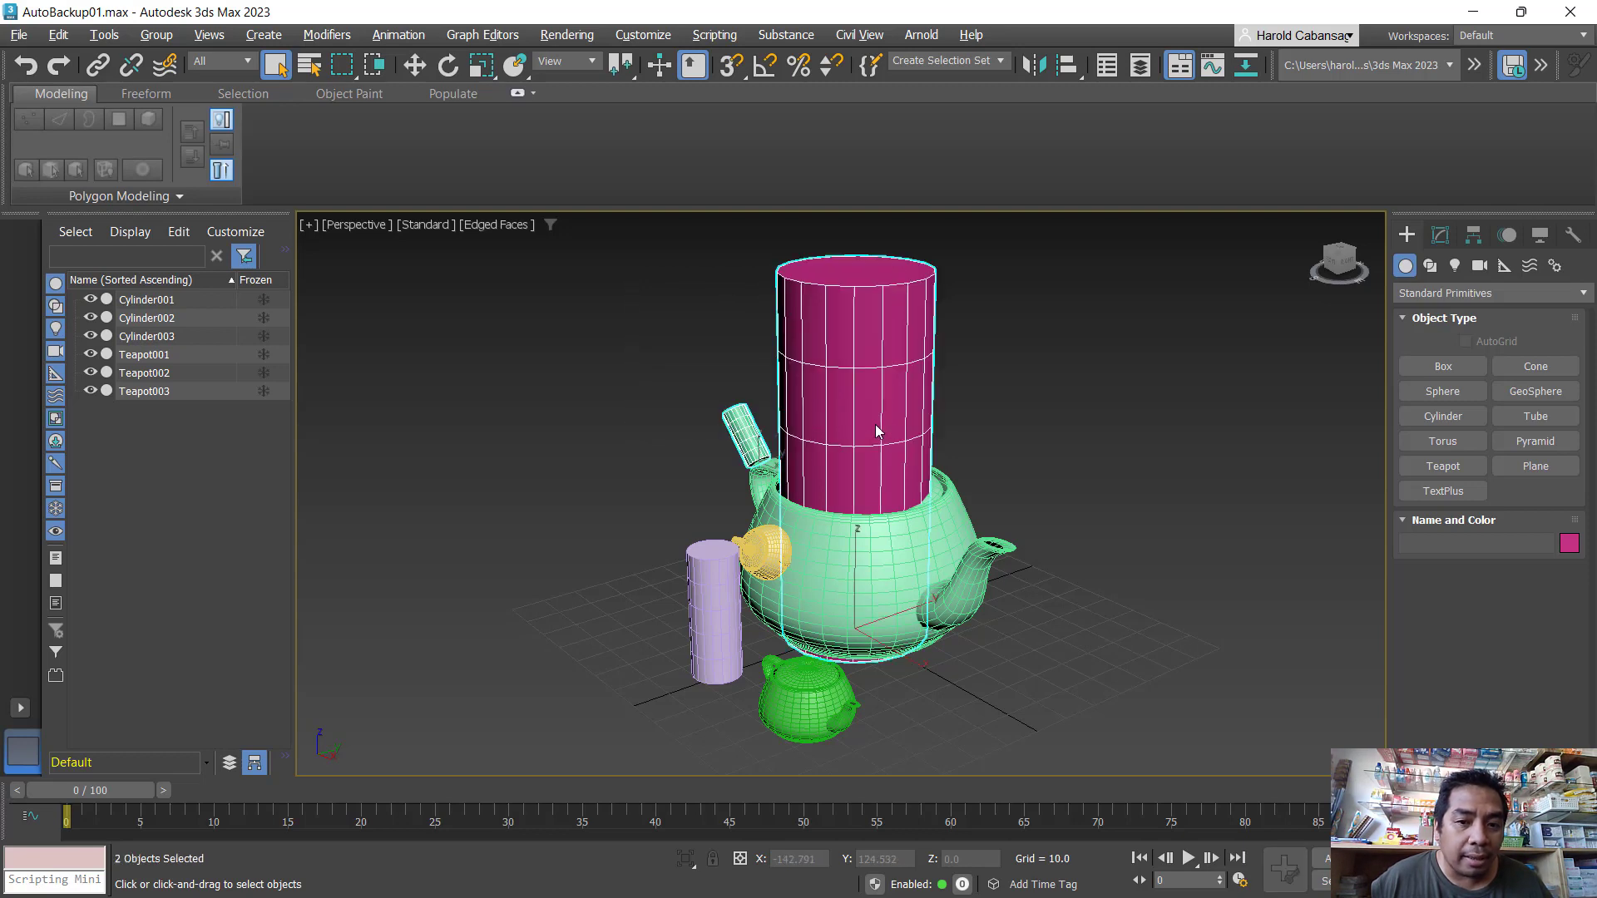
left_click(747, 371)
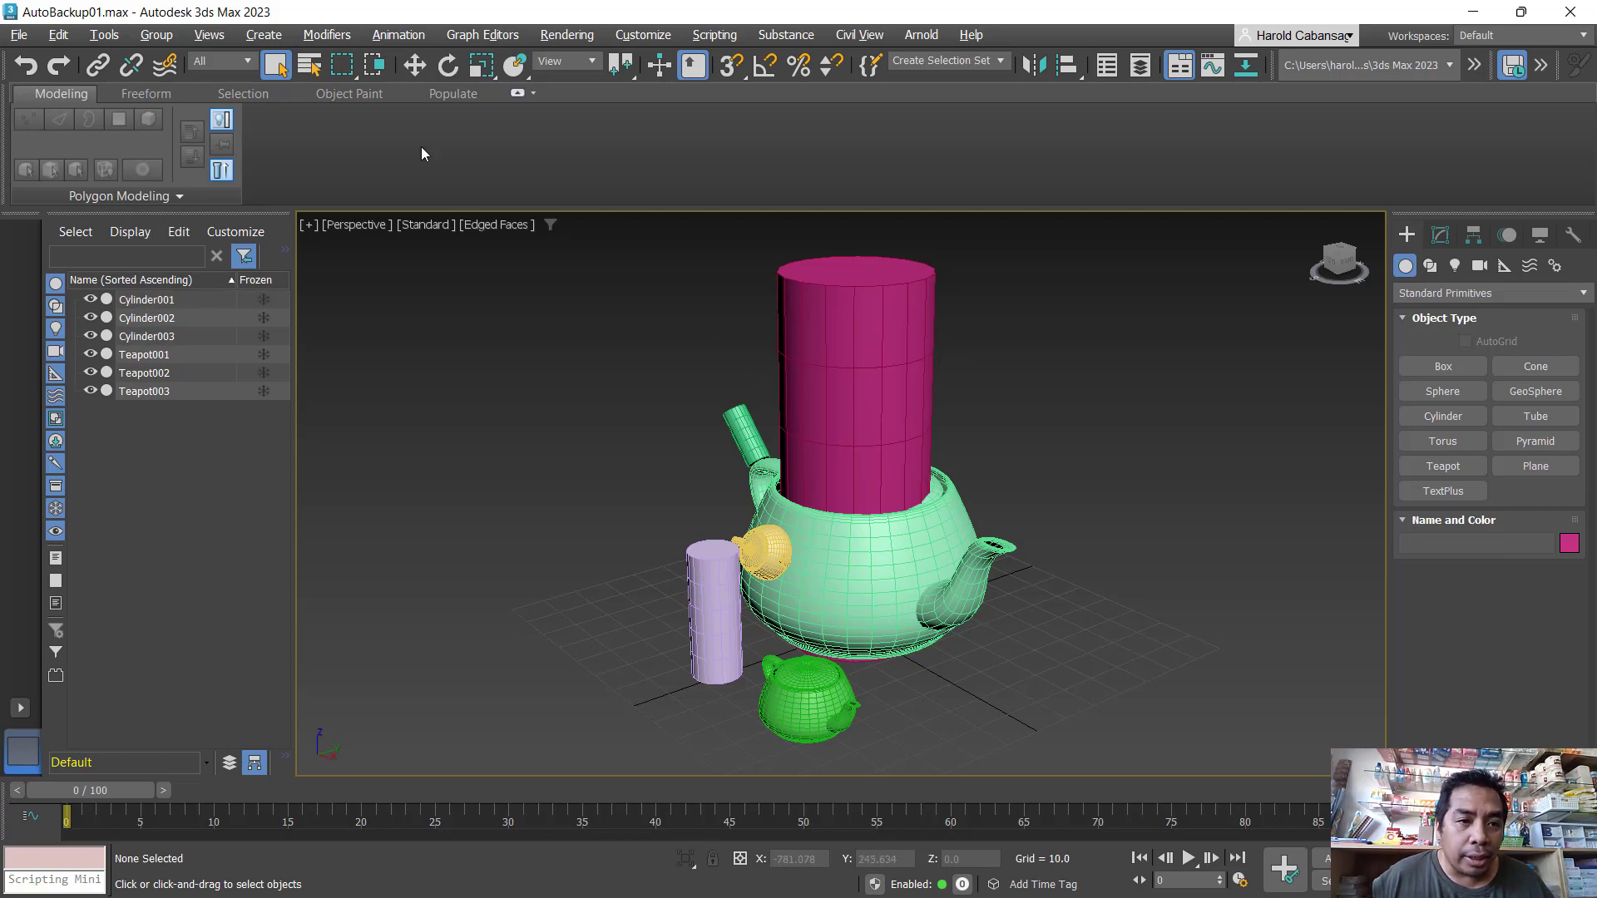
- Choose the Rectangular Selection Region and select Cylinder001 and Cylinder003 with it
left_click(344, 74)
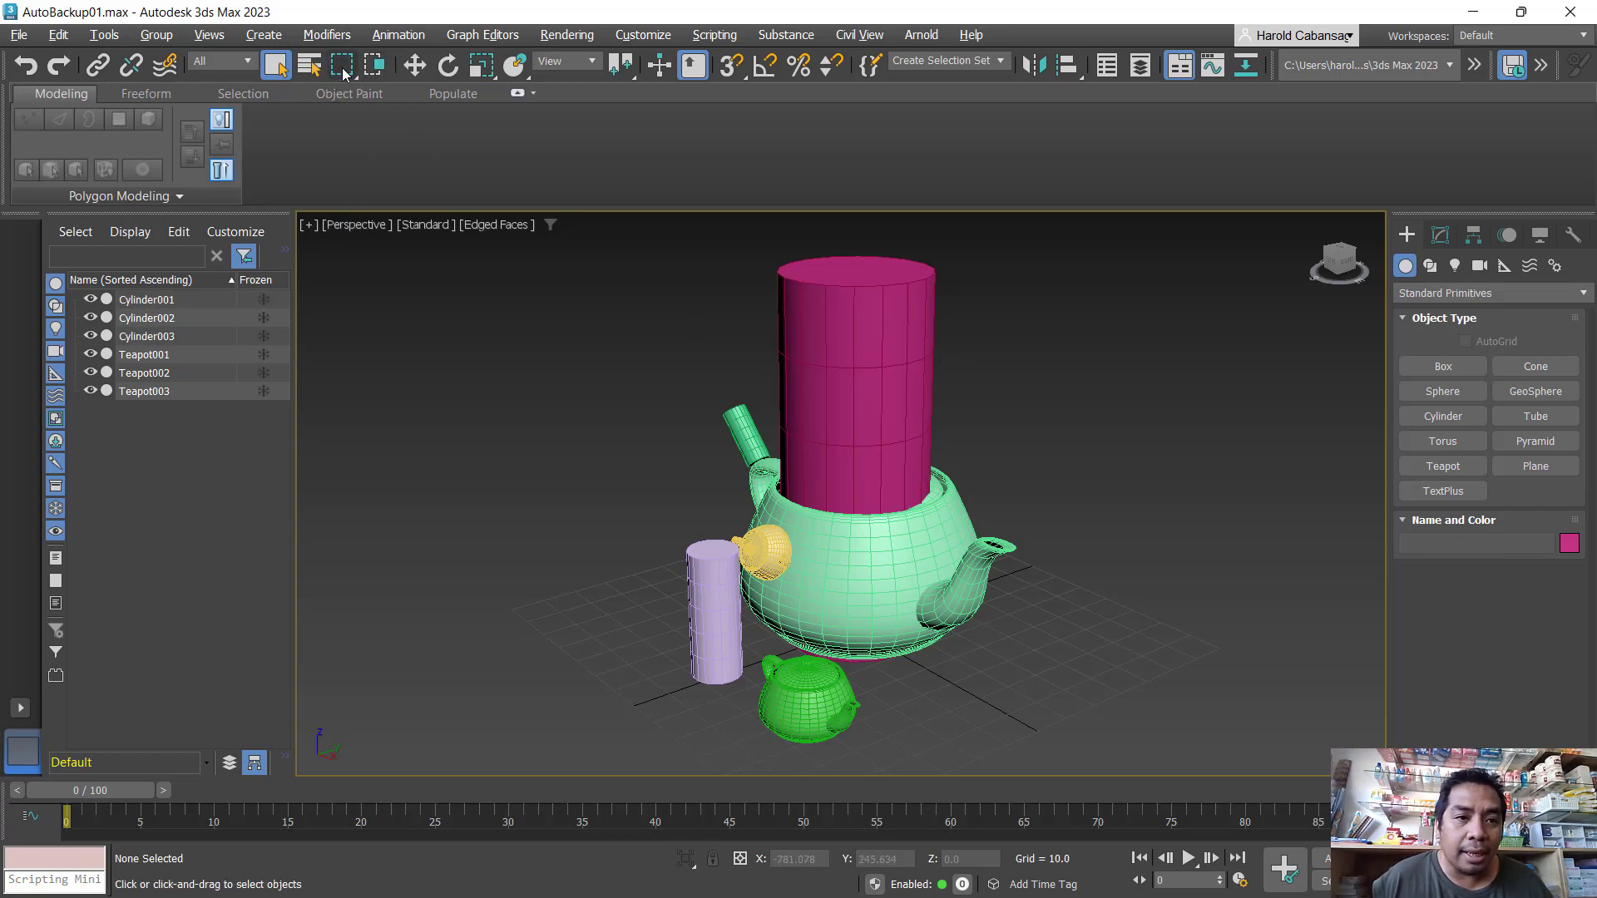
left_click_drag(343, 73, 347, 98)
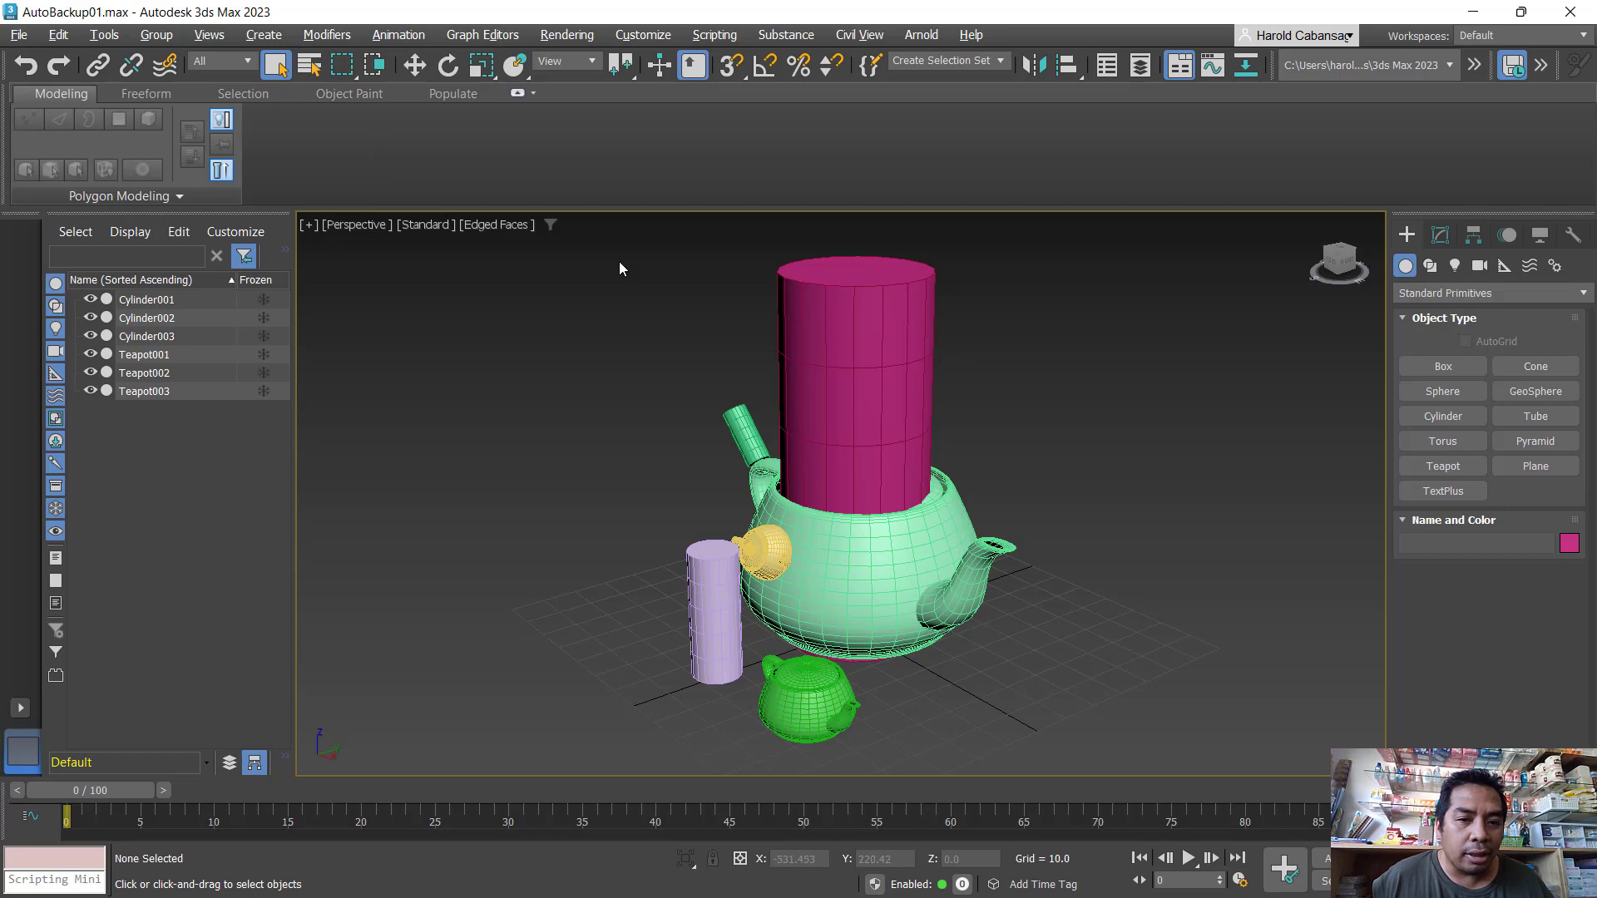
left_click_drag(802, 453, 825, 428)
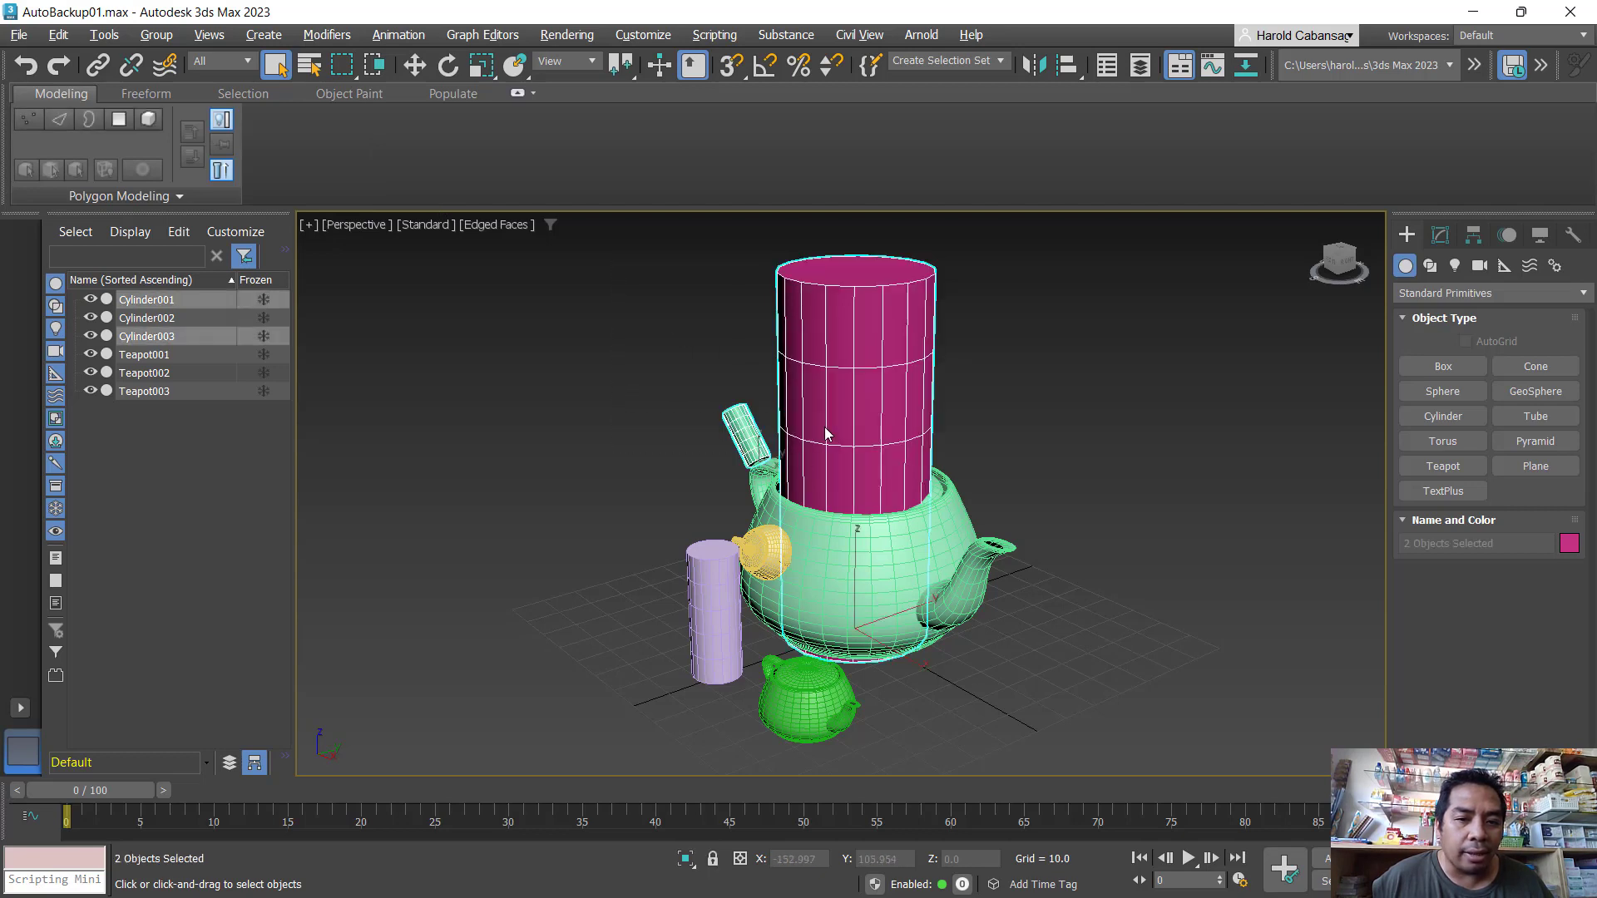
- Switch to the Circular Selection Region, select Cylinder001, Cylinder003 and Teapot001 with a circle, and clear the selection
left_click_drag(347, 73, 341, 133)
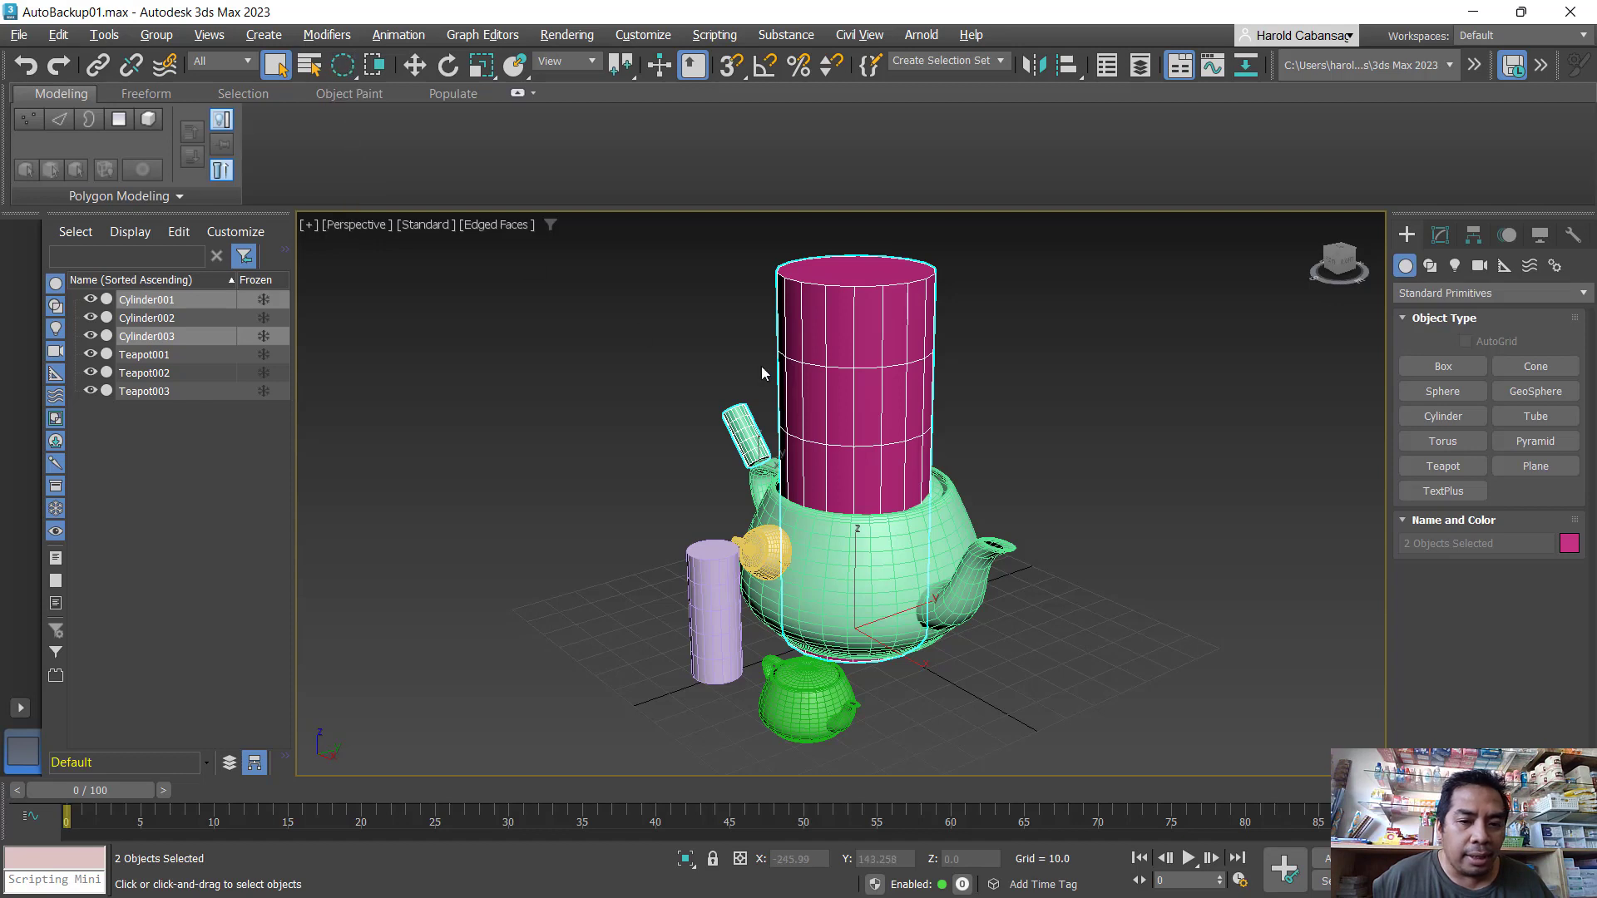
left_click_drag(725, 362, 848, 450)
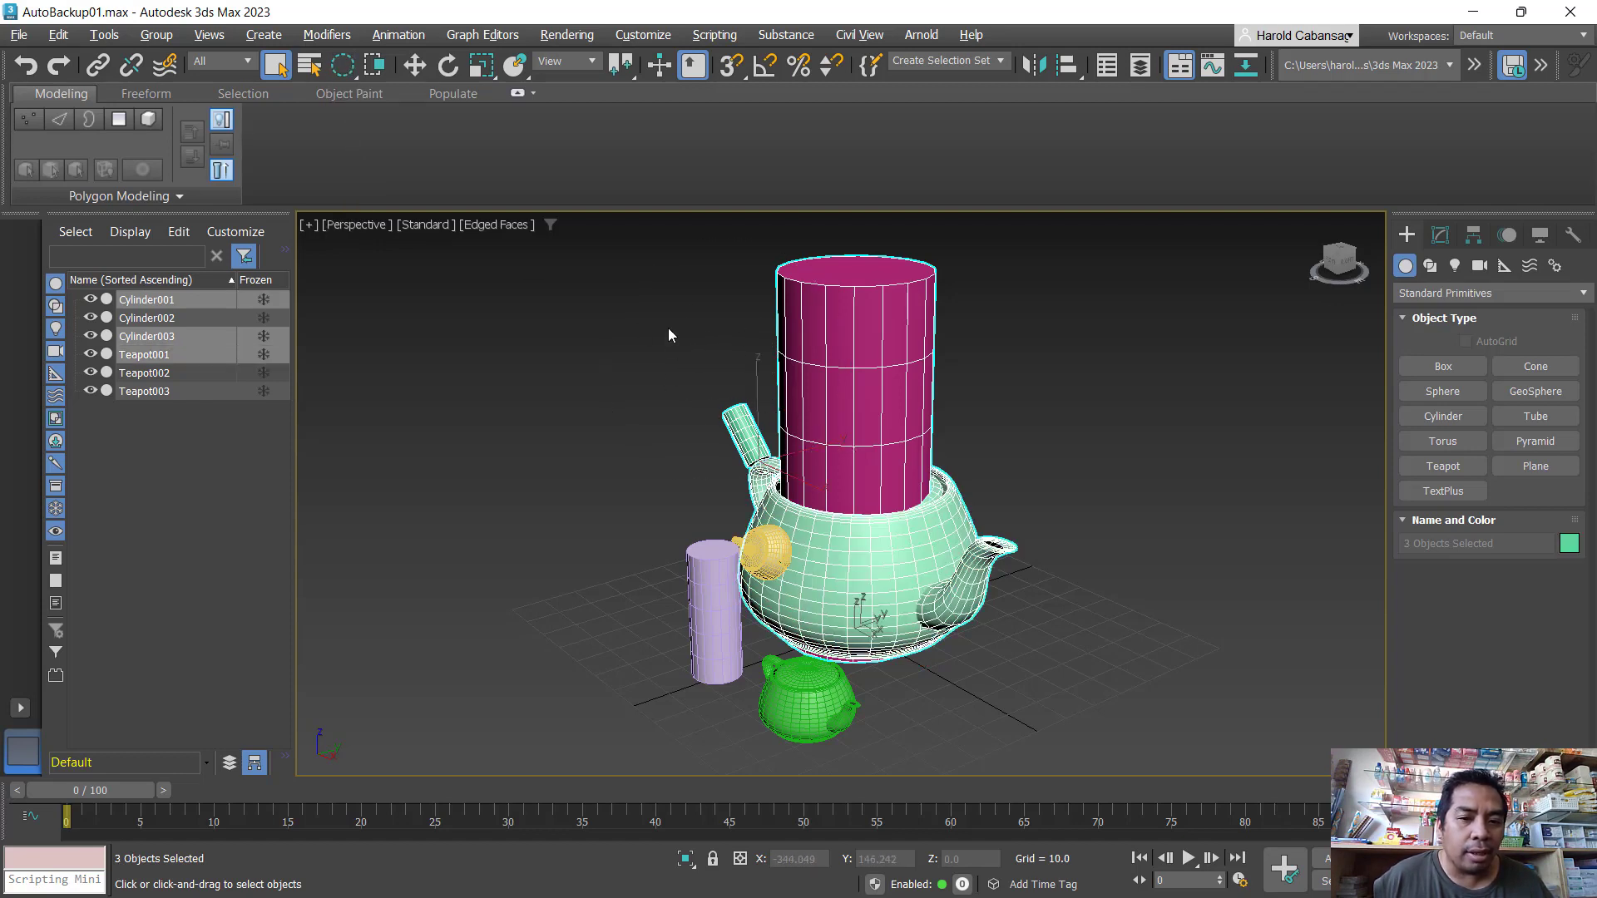
left_click(667, 328)
- Switch to the Fence Selection Region, activate the Move tool, and maximize the Top viewport
left_click_drag(348, 71, 346, 164)
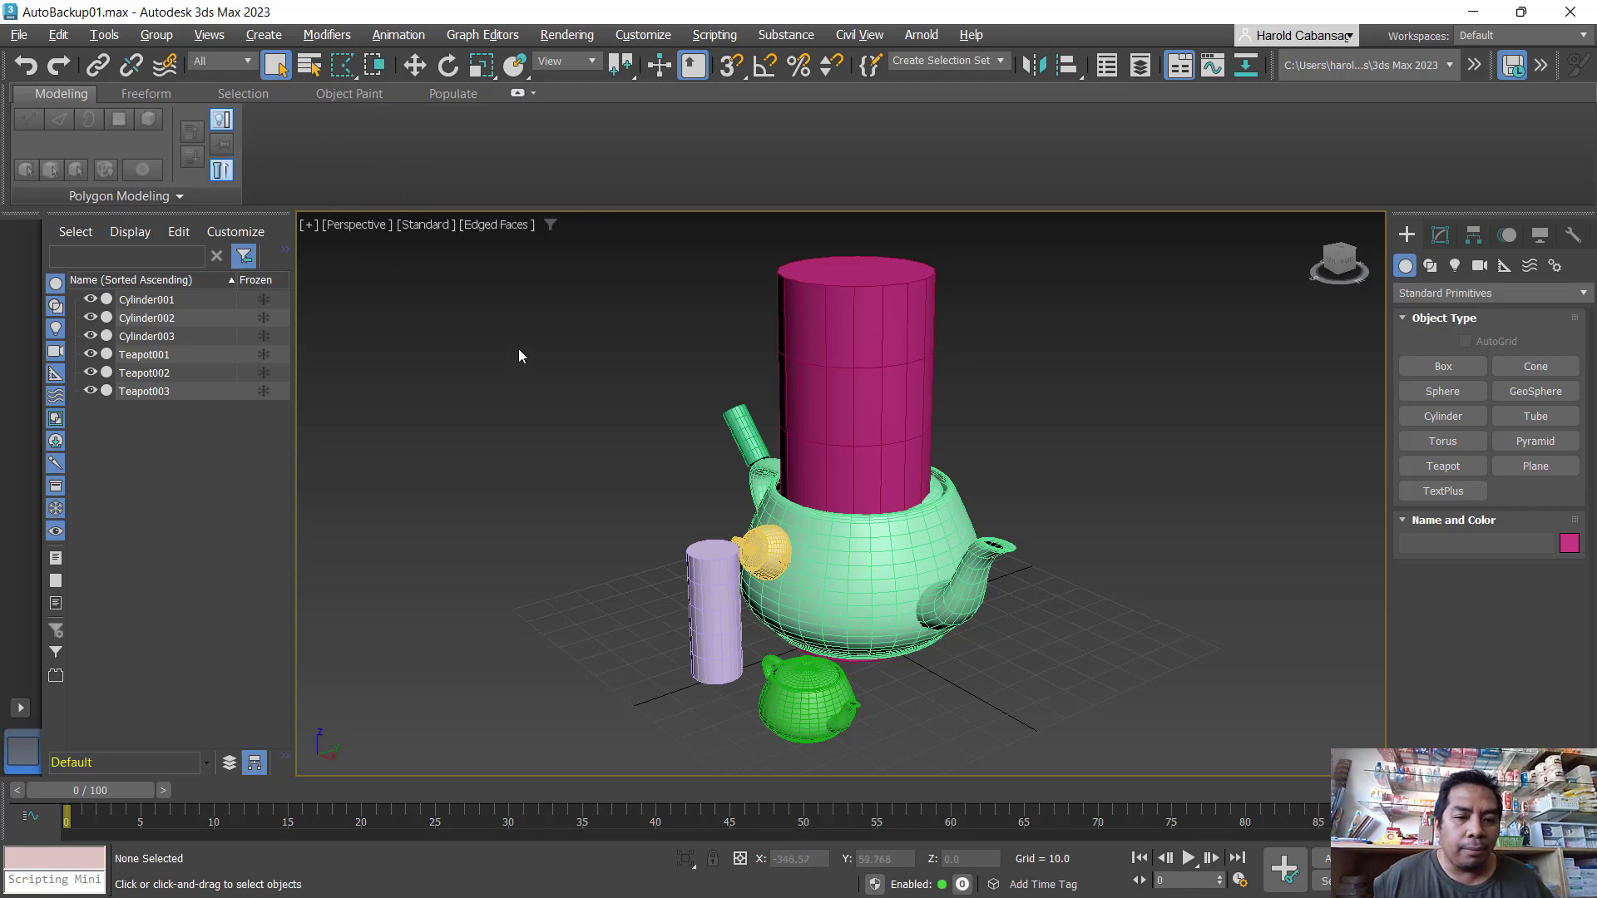
key("w")
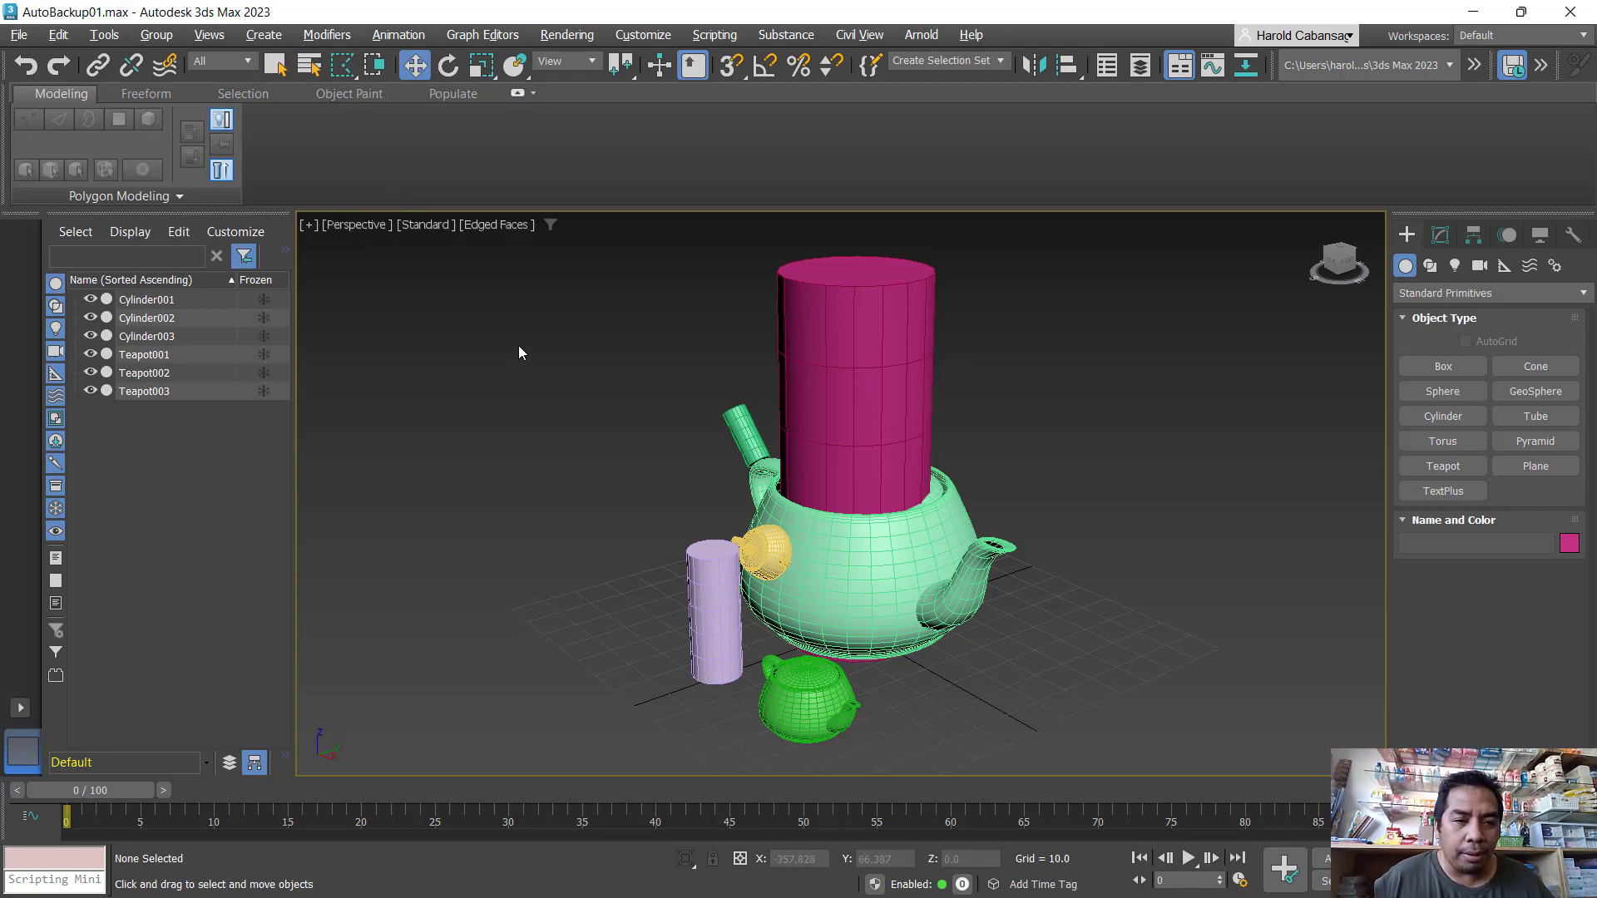
key("alt+w")
right_click(634, 376)
key("alt+w")
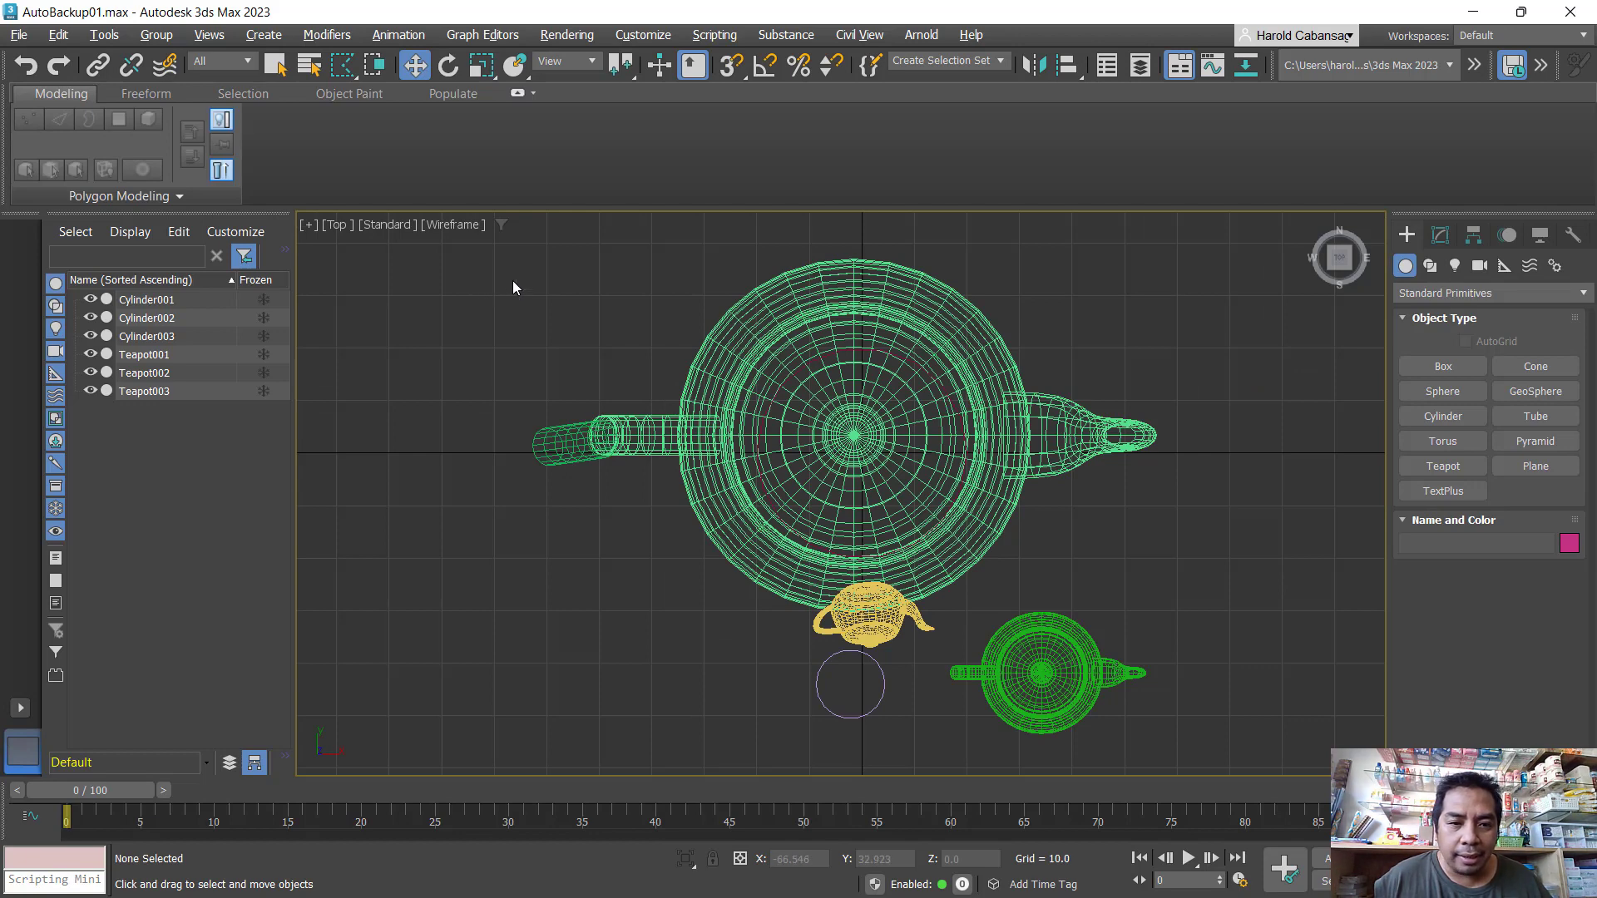
- Draw a zigzag fence across the large teapot and the yellow teapot to select Cylinder003, Teapot001 and Teapot002, and clear the selection
mouse_move(664, 303)
left_mouse_down()
mouse_move(722, 366)
mouse_move(677, 627)
mouse_move(932, 625)
mouse_move(1216, 574)
left_mouse_up()
left_click_drag(1207, 489, 1171, 376)
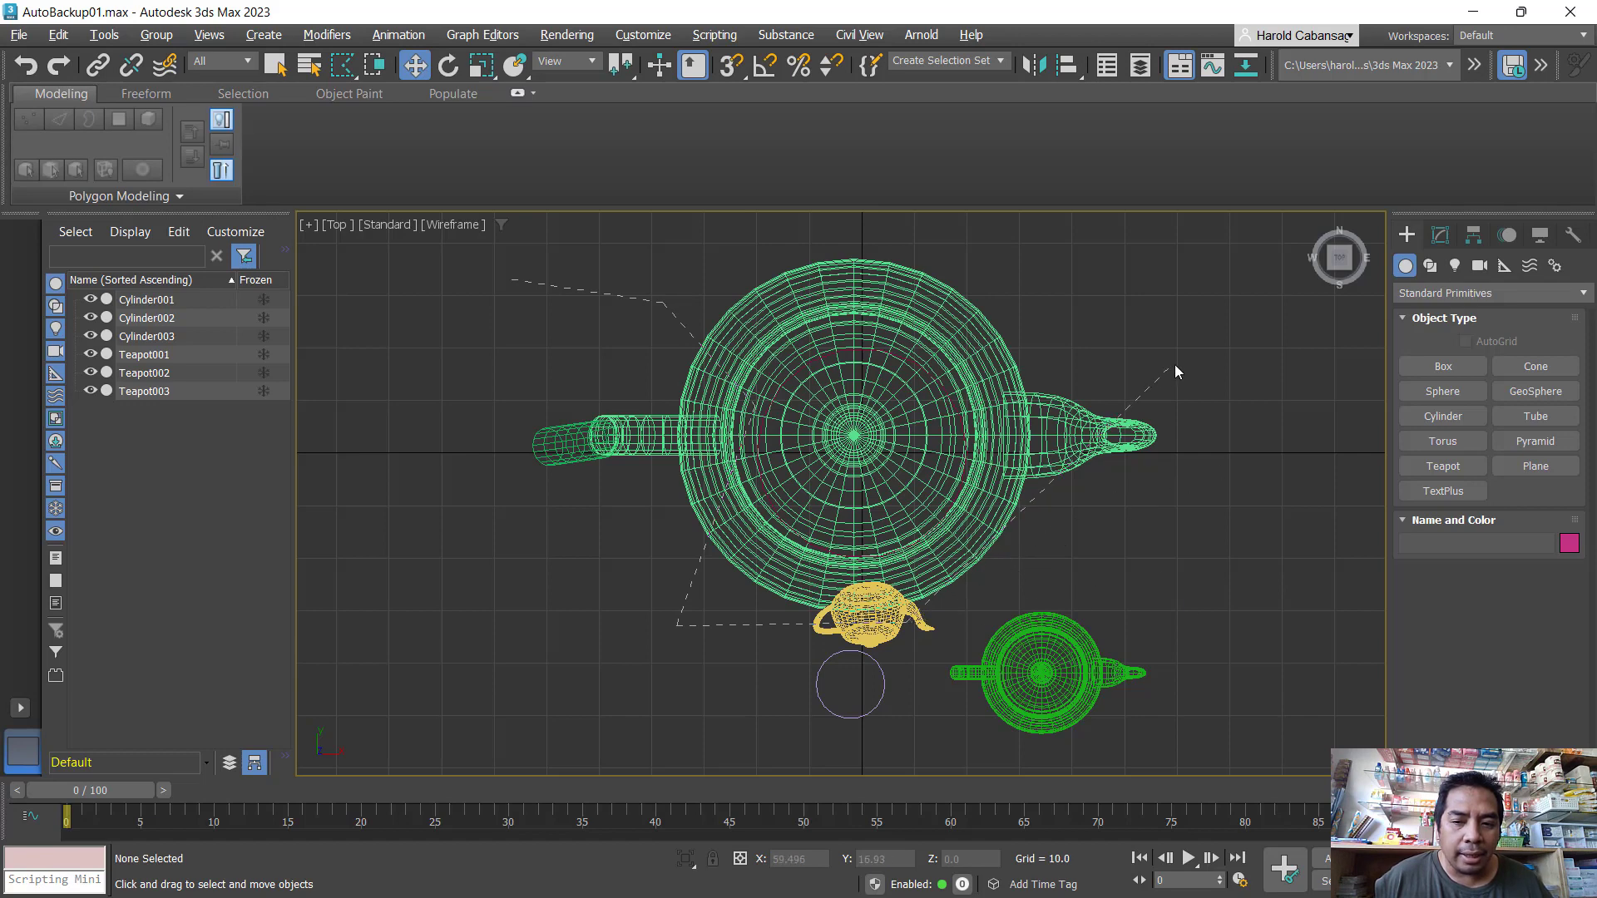
left_click_drag(1389, 331, 1301, 311)
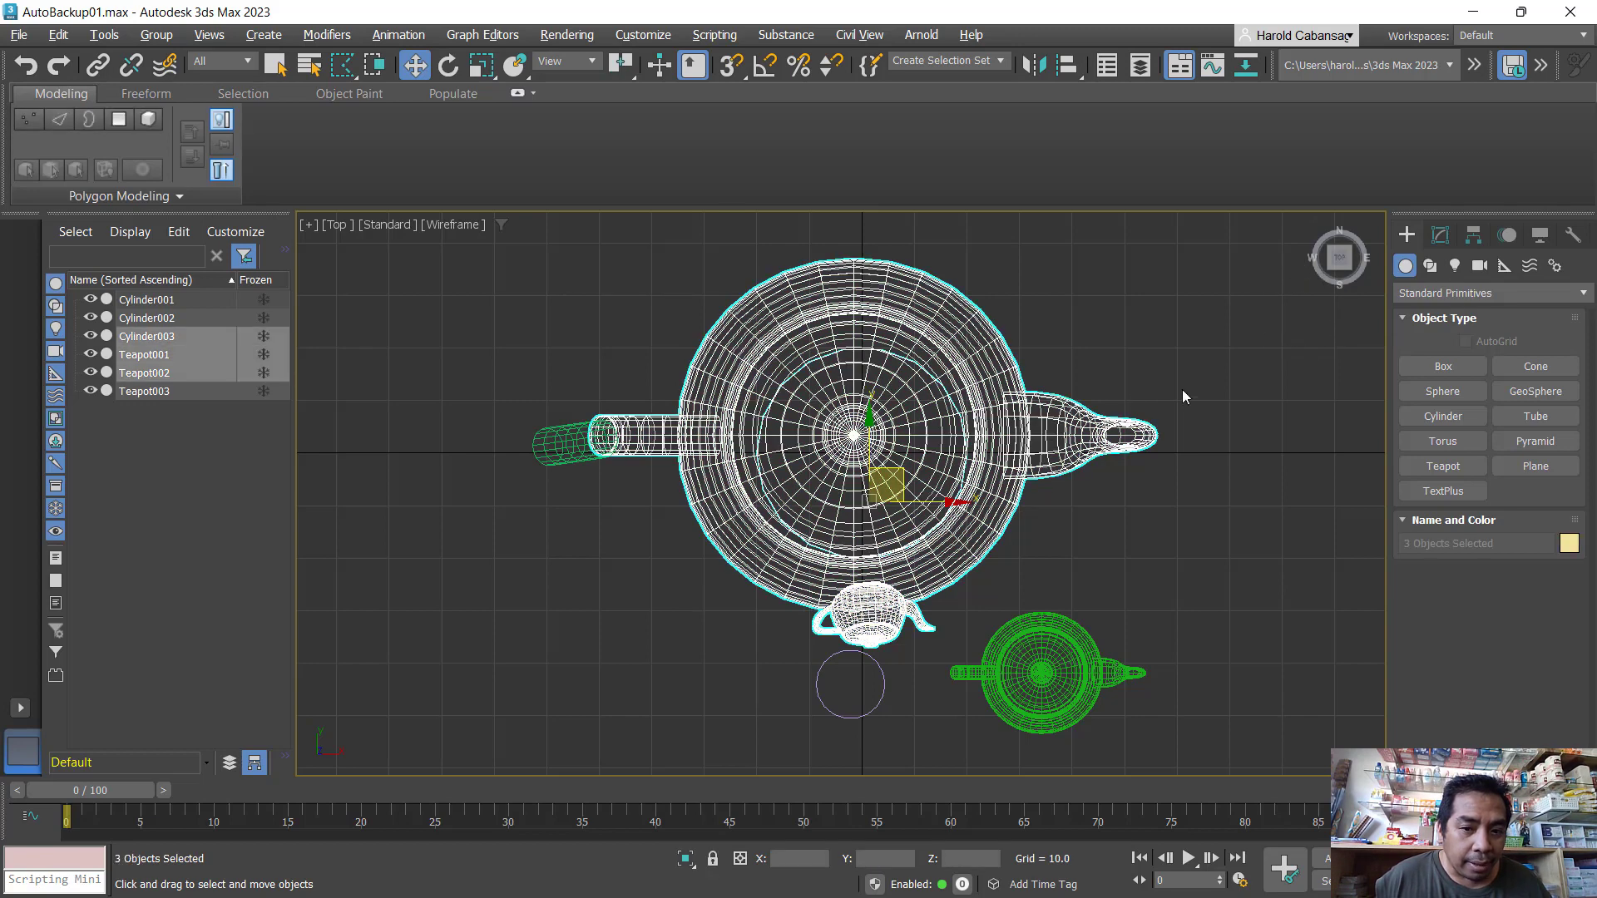
left_click(552, 297)
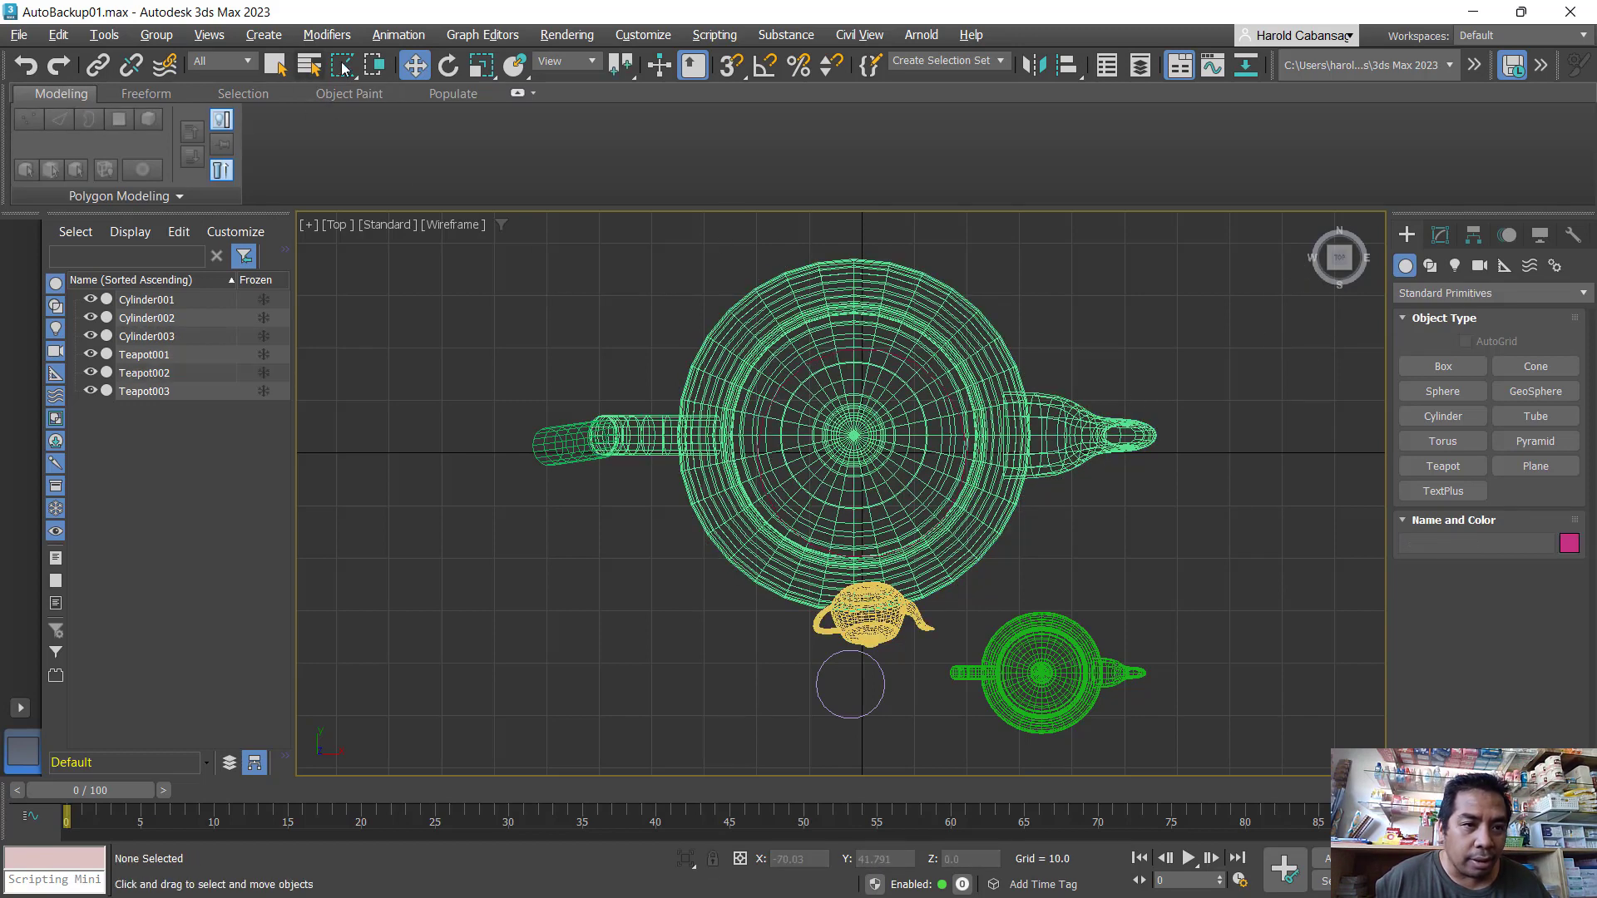
- Draw another fence with the Fence Selection Region to select Cylinder001, Cylinder003, Teapot001 and Teapot003
left_click_drag(343, 66, 345, 161)
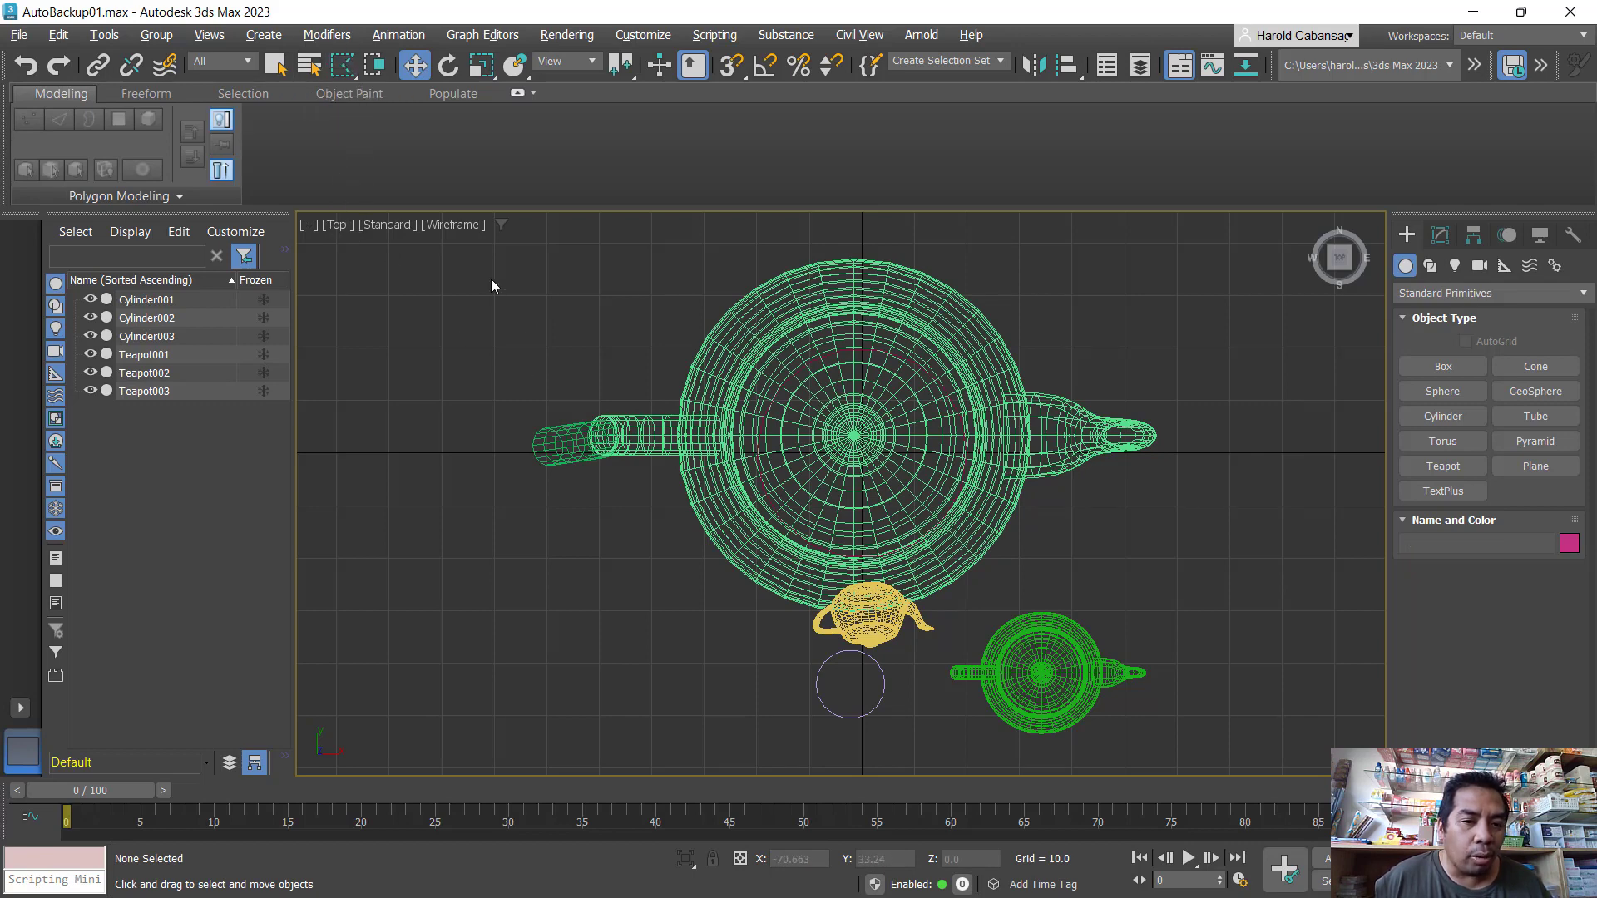
left_click_drag(681, 413, 1042, 554)
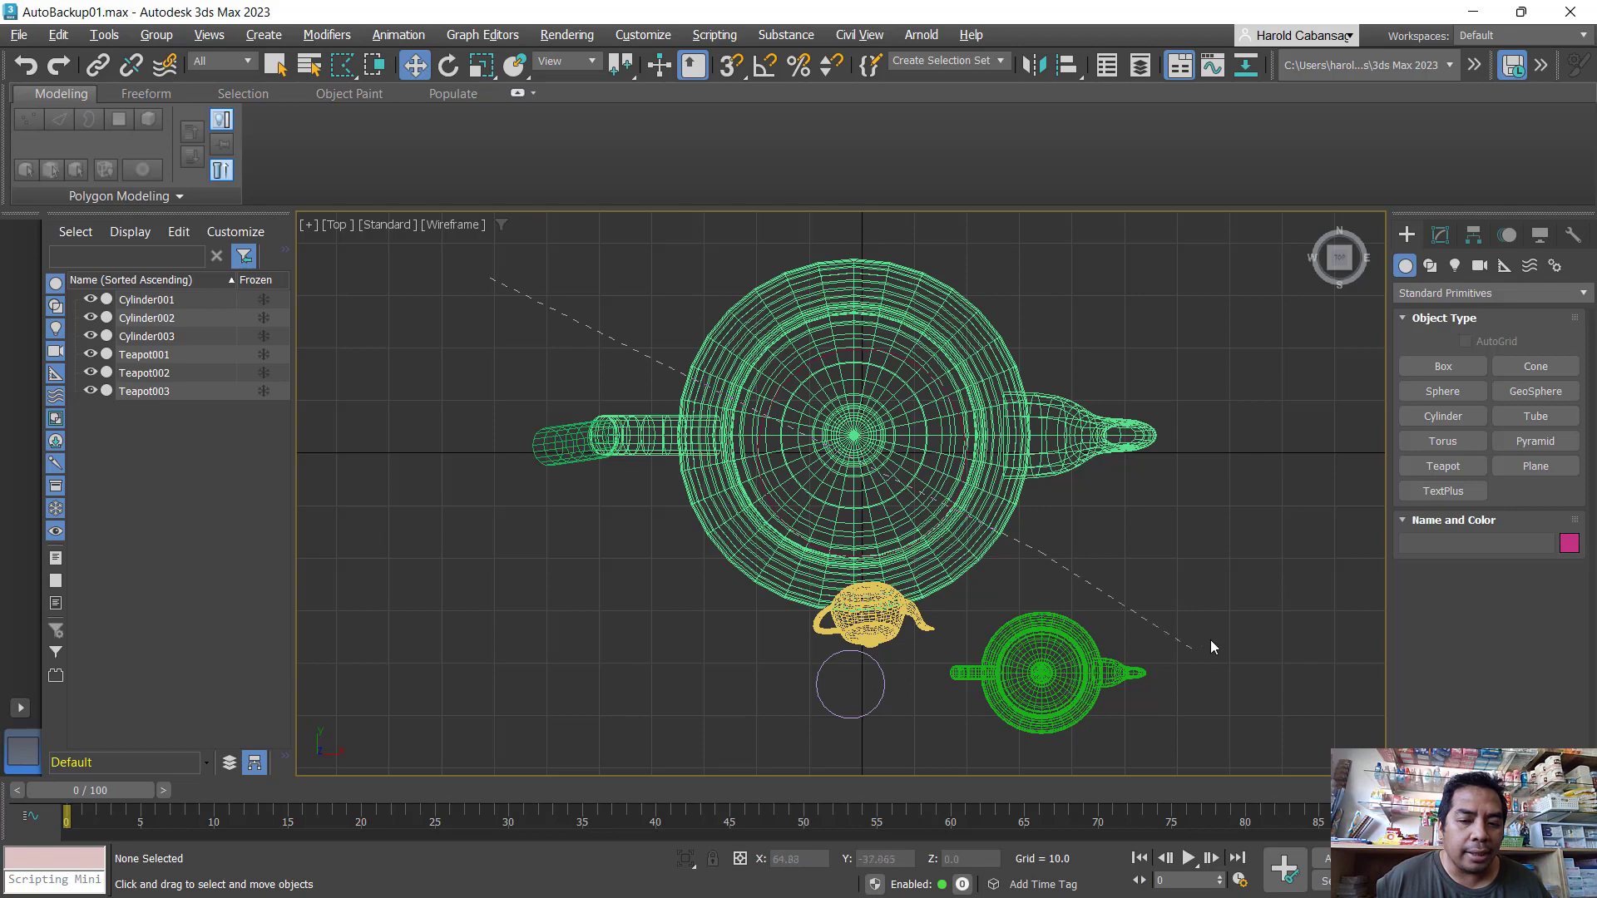
left_click(1073, 669)
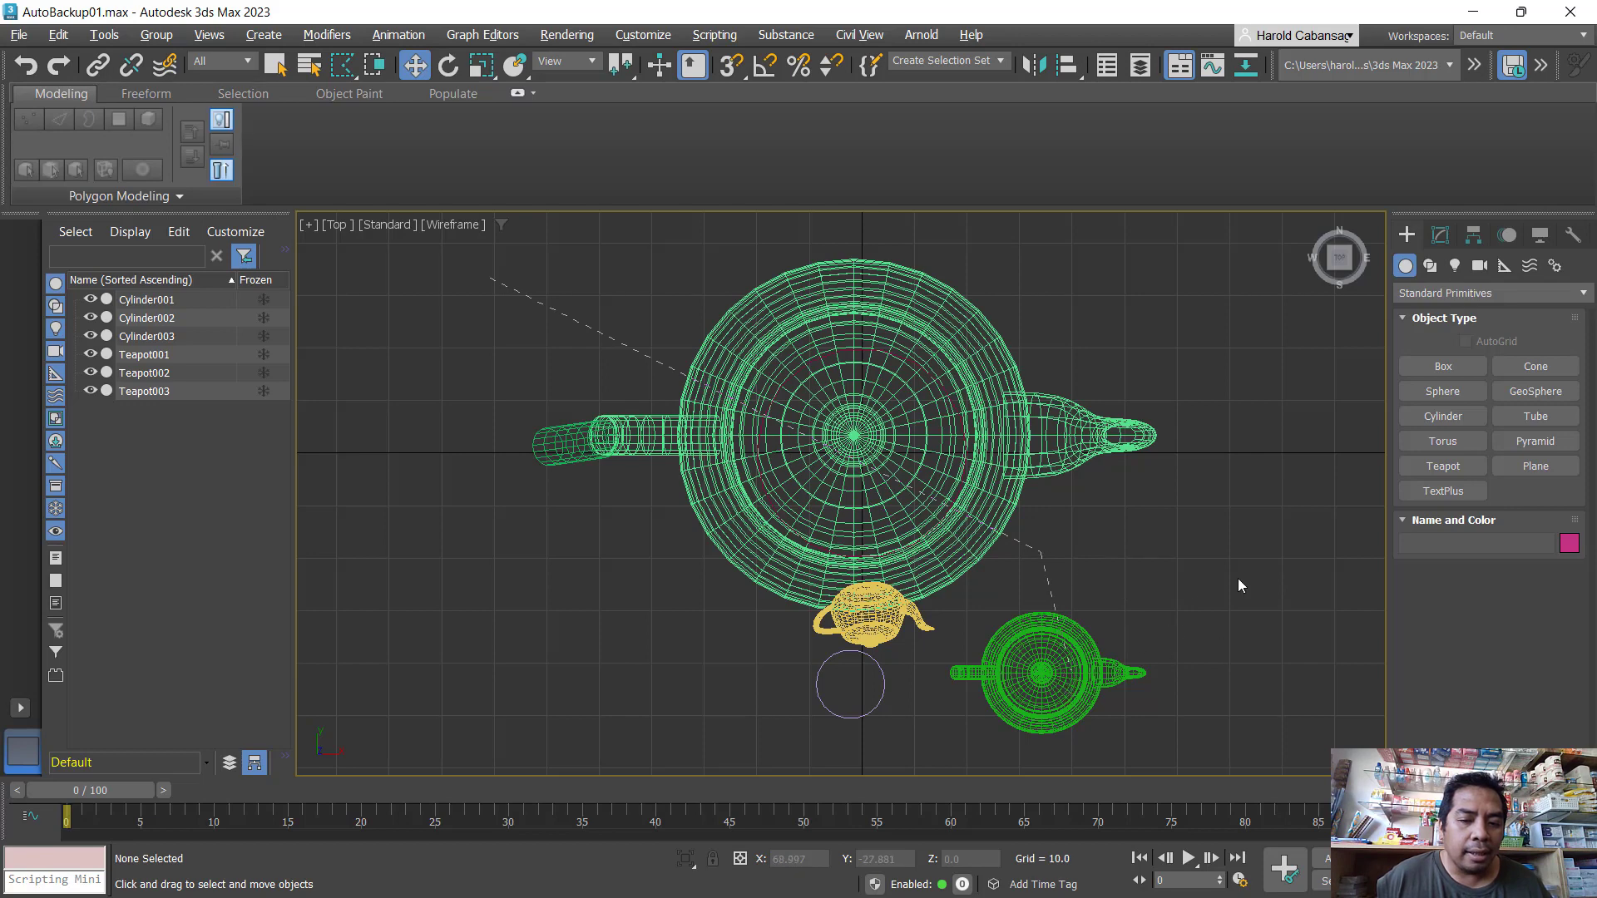
double_click(1307, 528)
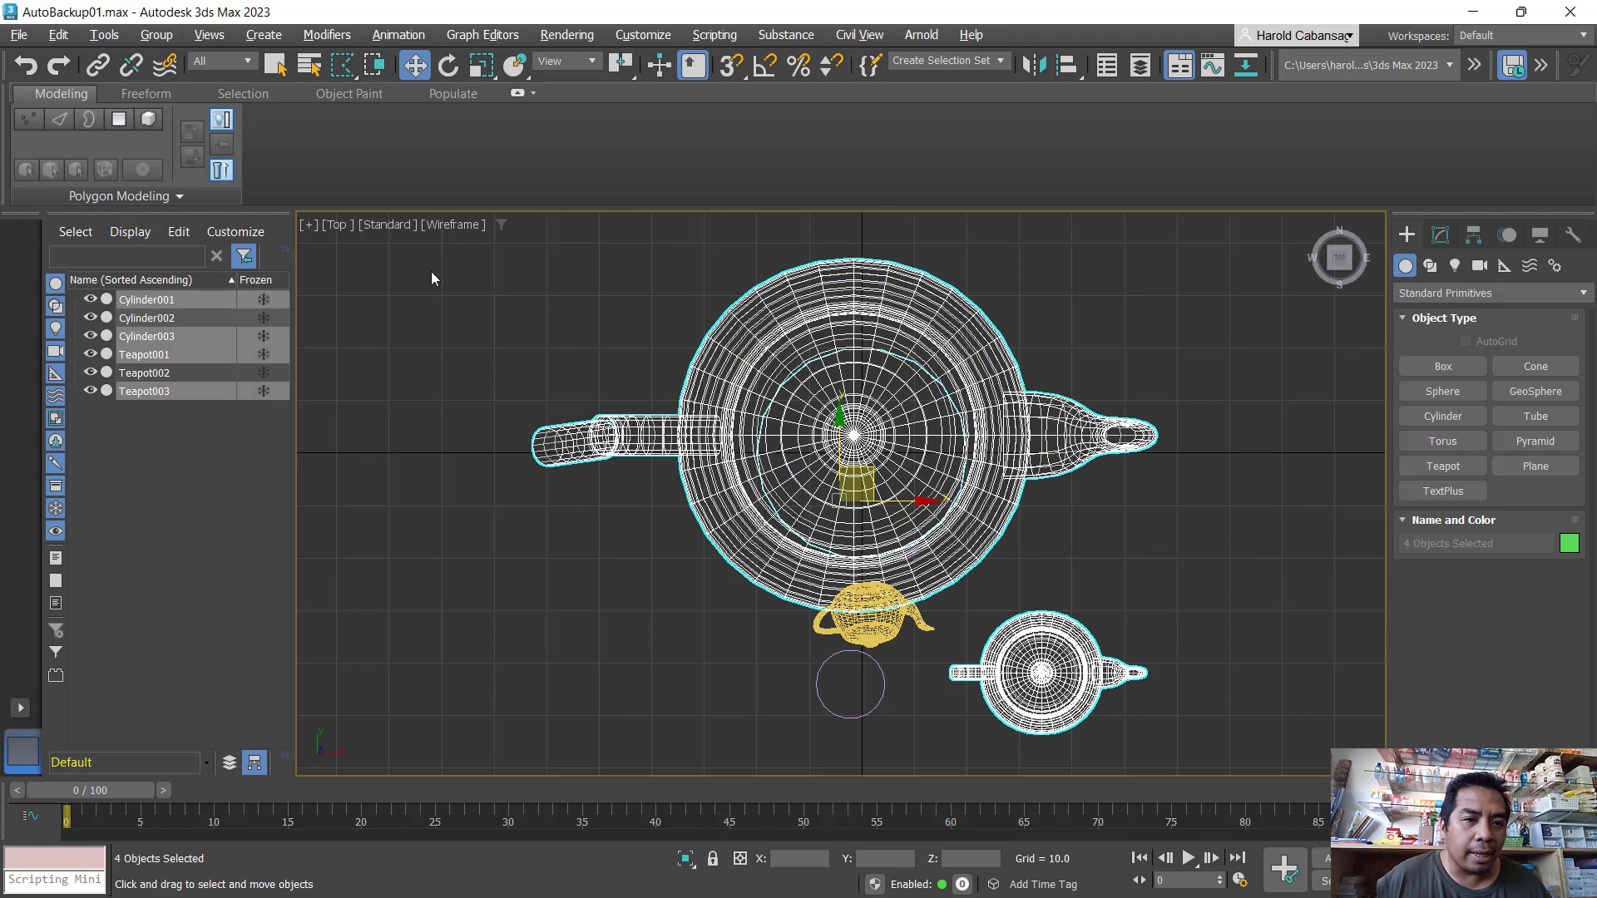
- Switch to the Lasso Selection Region, clear the selection, and lasso the three cylinders, Teapot001 and Teapot002
left_click_drag(333, 68, 343, 190)
left_click(471, 382)
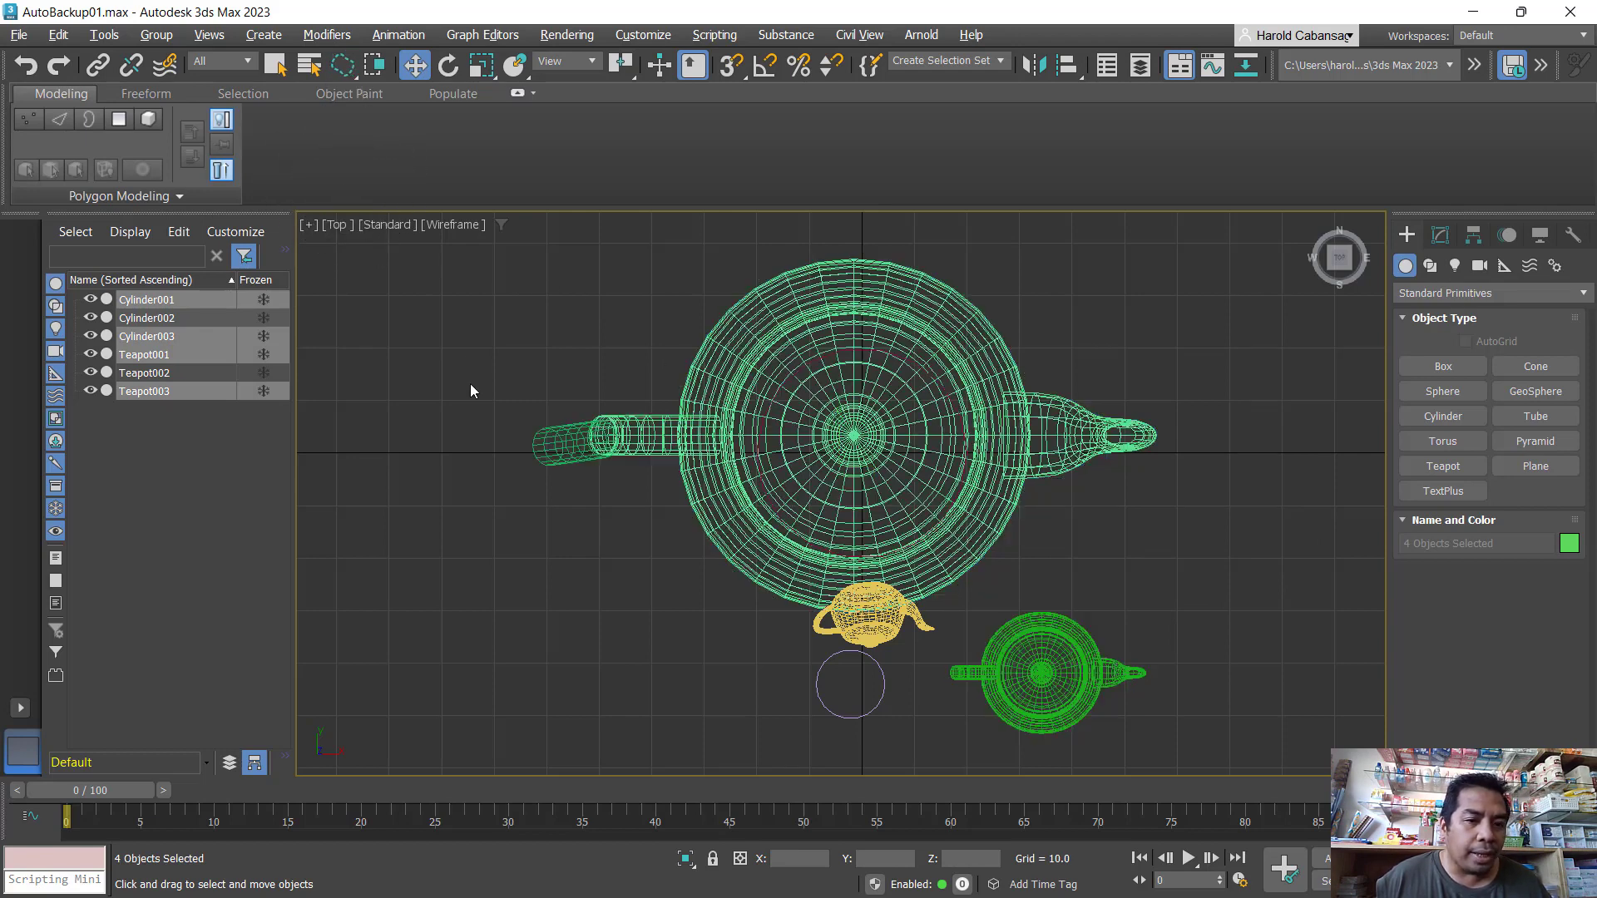
mouse_move(411, 426)
left_mouse_down()
mouse_move(690, 429)
mouse_move(675, 607)
mouse_move(936, 572)
mouse_move(1180, 371)
mouse_move(1306, 402)
left_mouse_up()
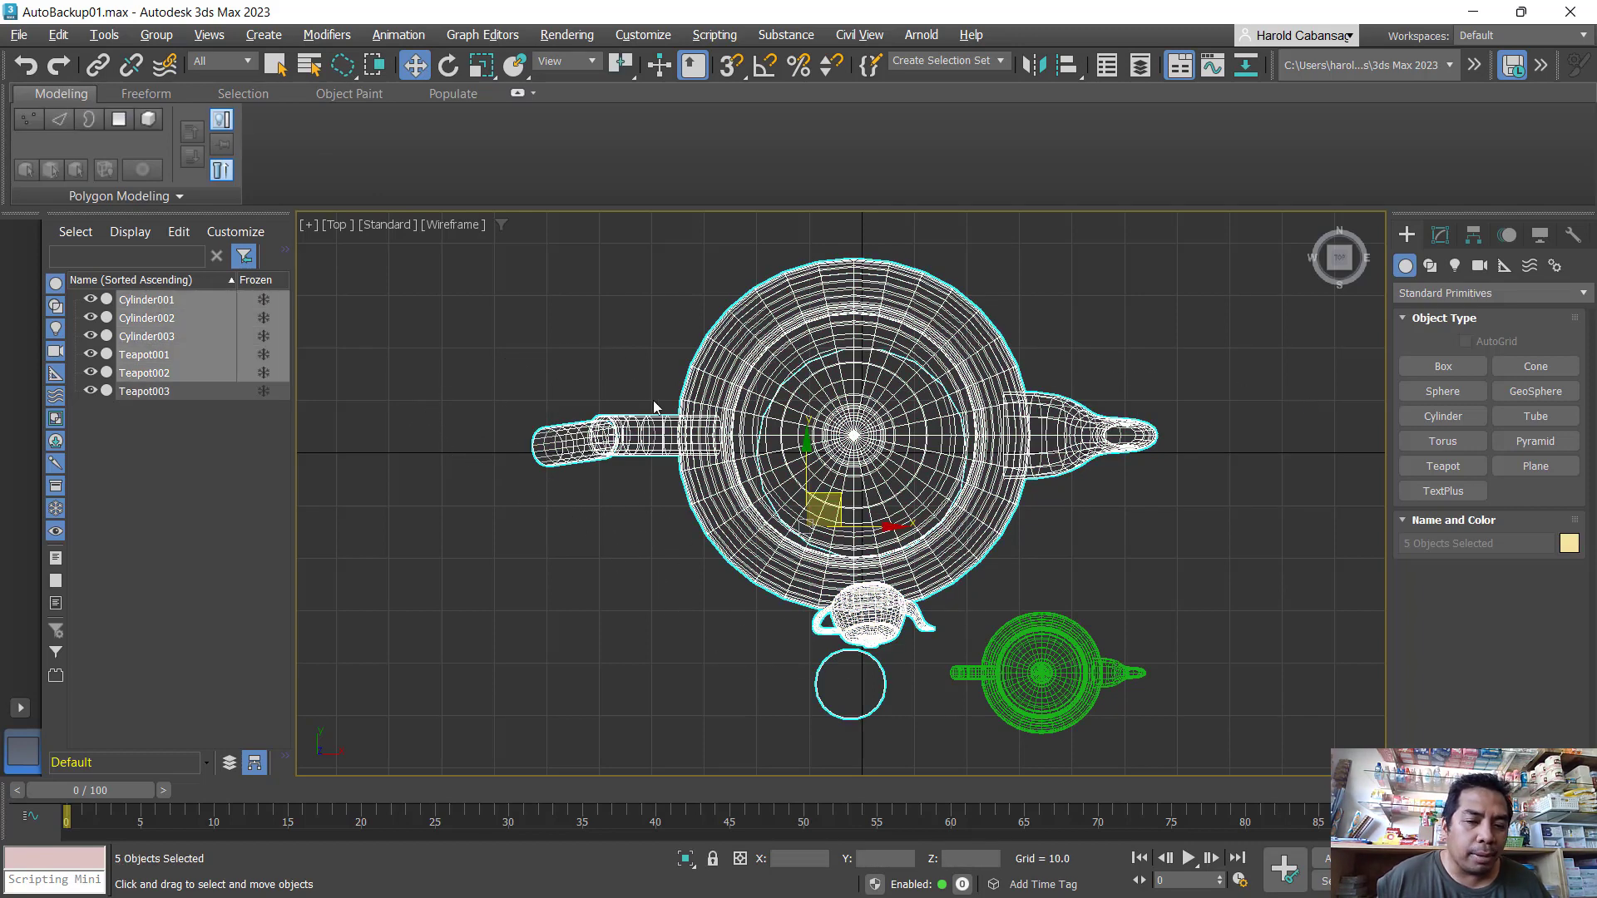
- Switch to the Paint Selection Region, paint over the three teapots, Cylinder001 and Cylinder002 to select them, and clear the selection
left_click_drag(345, 78, 346, 231)
left_click(421, 328)
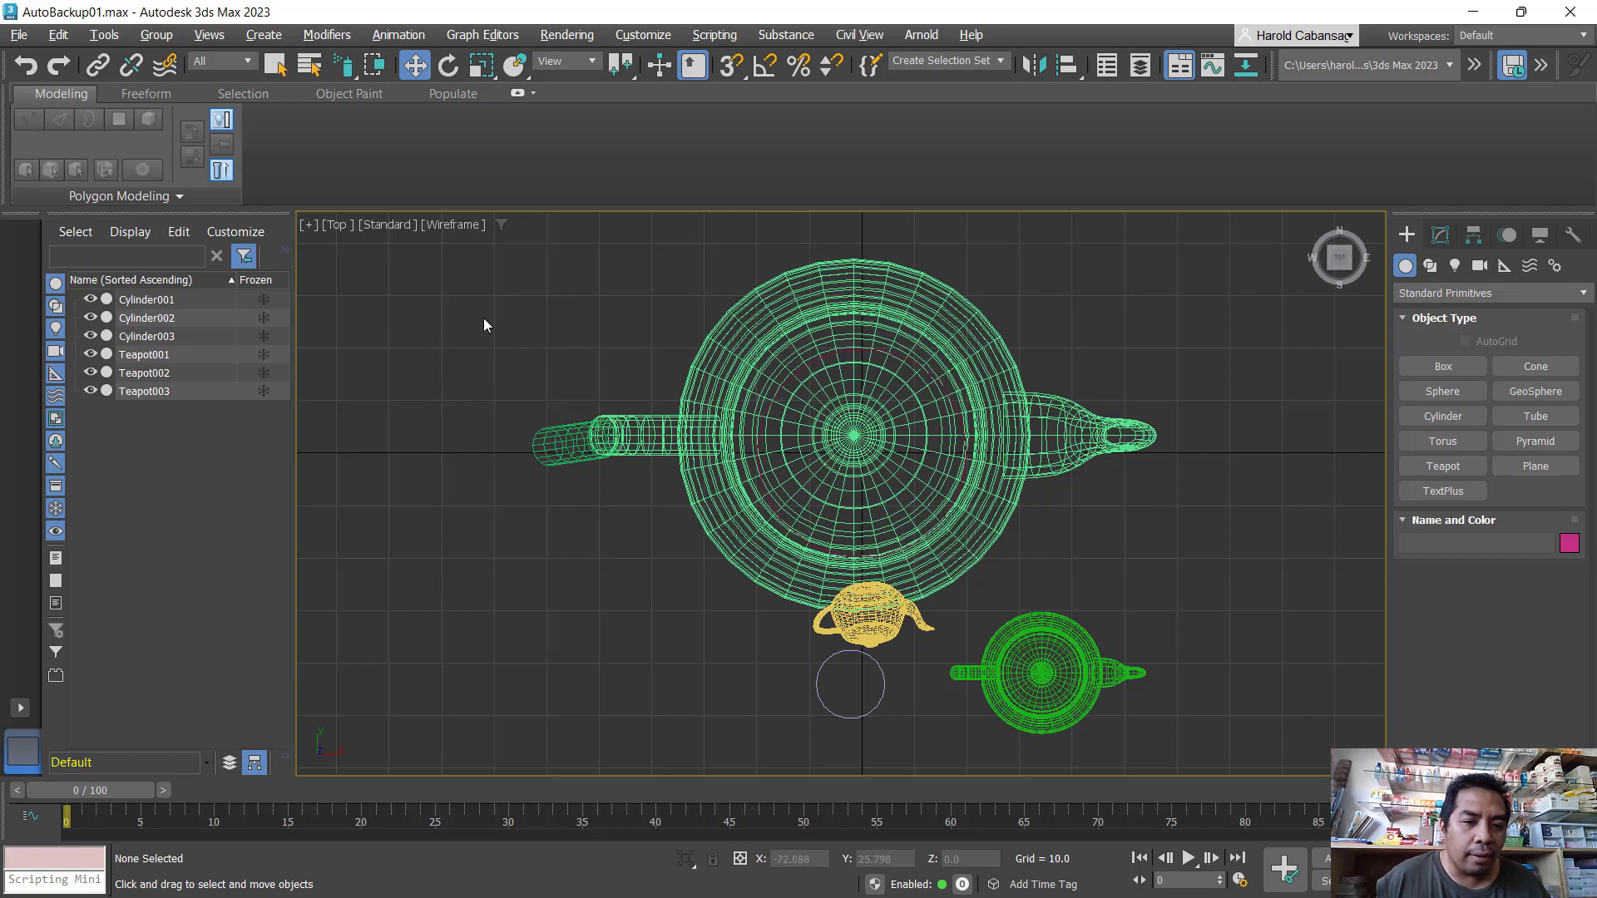
key("ctrl")
key("ctrl")
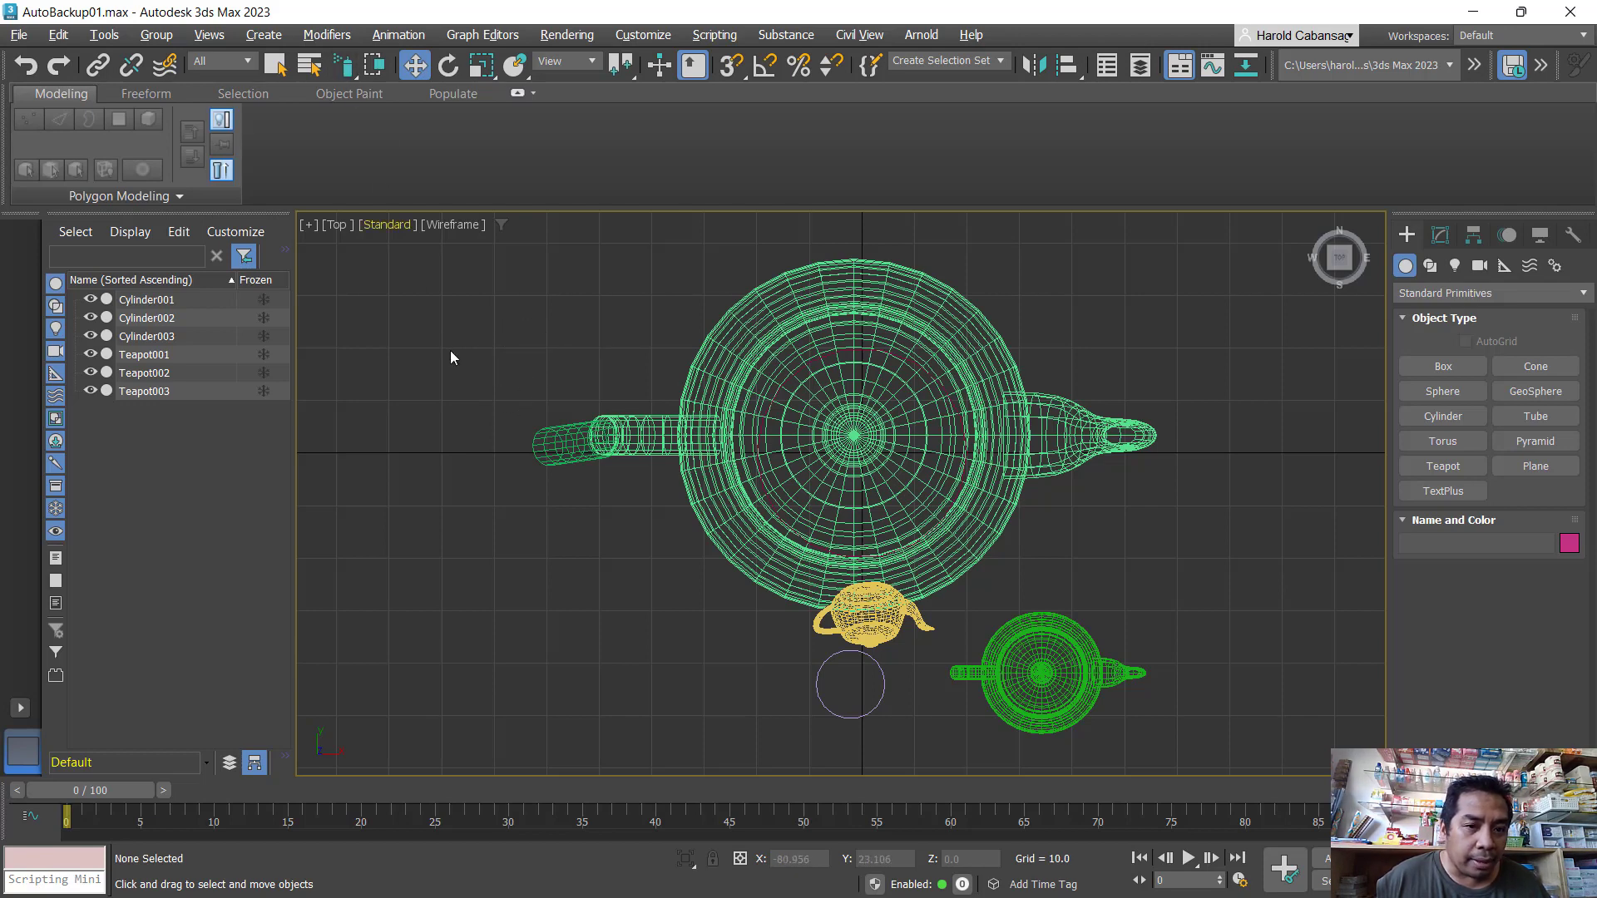
mouse_move(343, 65)
left_mouse_down()
mouse_move(334, 219)
mouse_move(384, 287)
mouse_move(466, 321)
mouse_move(503, 357)
mouse_move(545, 586)
mouse_move(683, 537)
mouse_move(744, 701)
mouse_move(933, 742)
mouse_move(983, 707)
mouse_move(919, 644)
left_mouse_up()
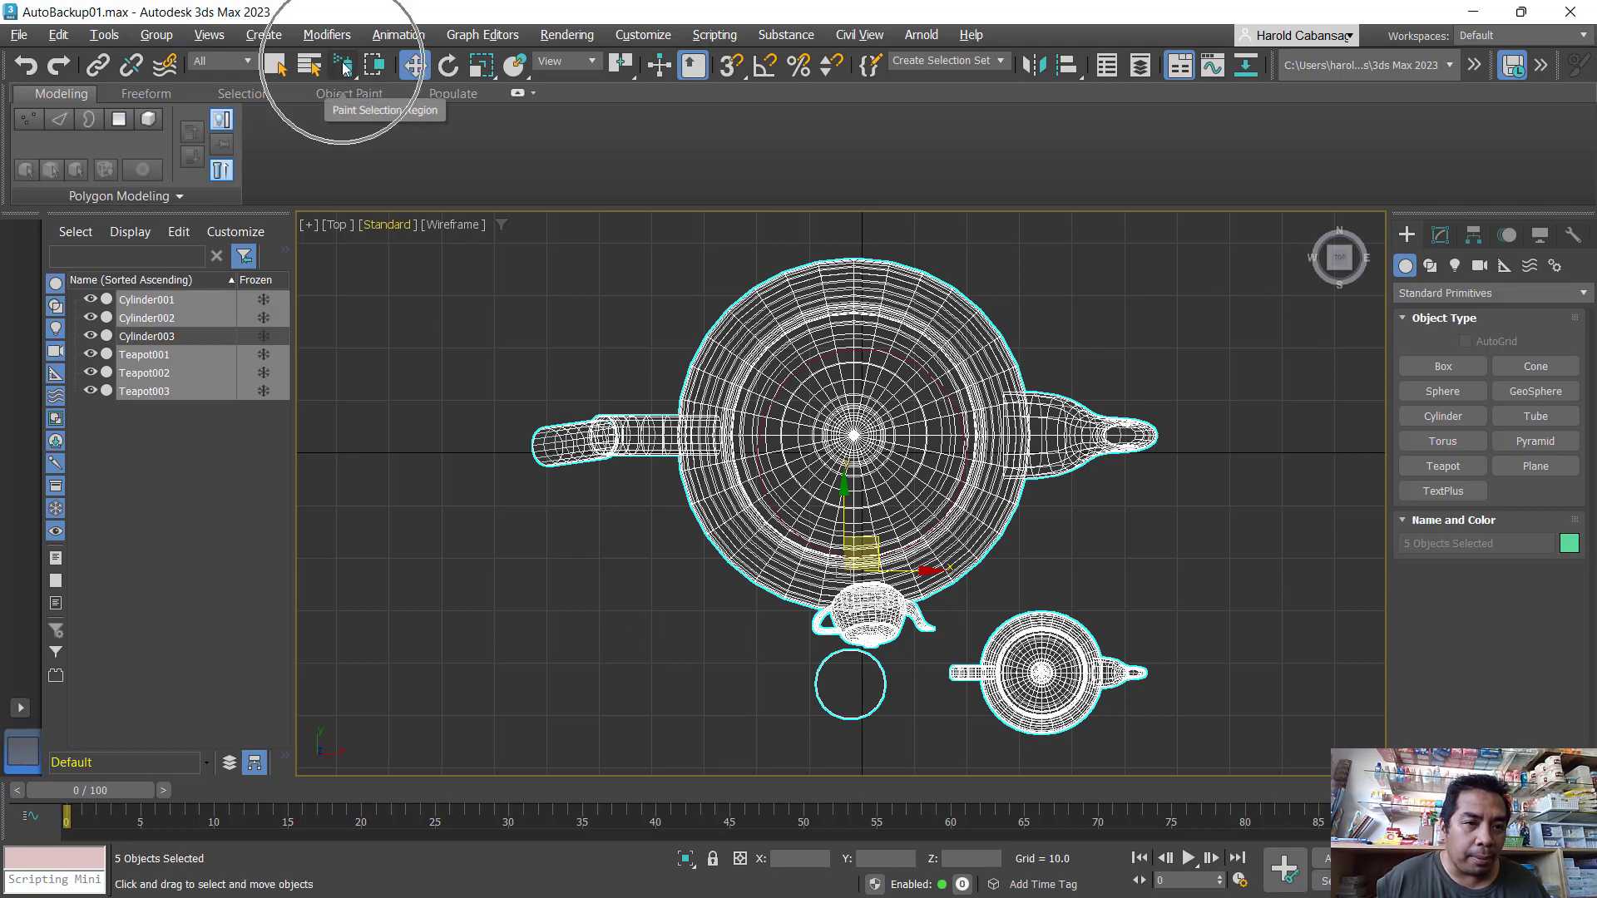
left_click(472, 381)
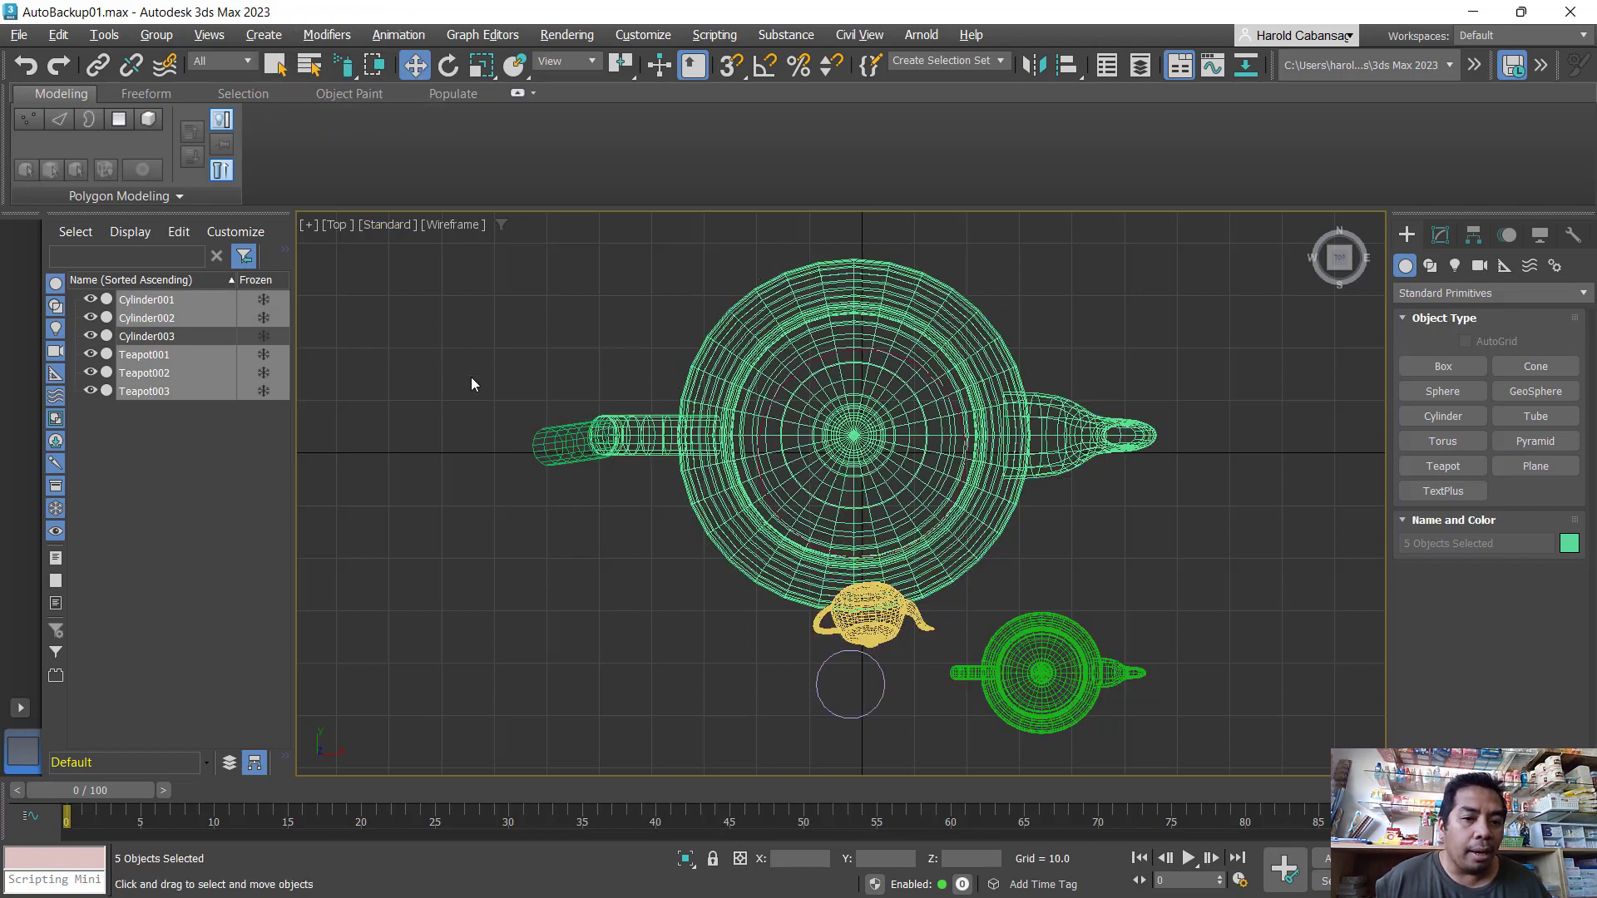
- Select Cylinder001, add Teapot001 to the selection, and remove both objects from the selection again
left_click(556, 457)
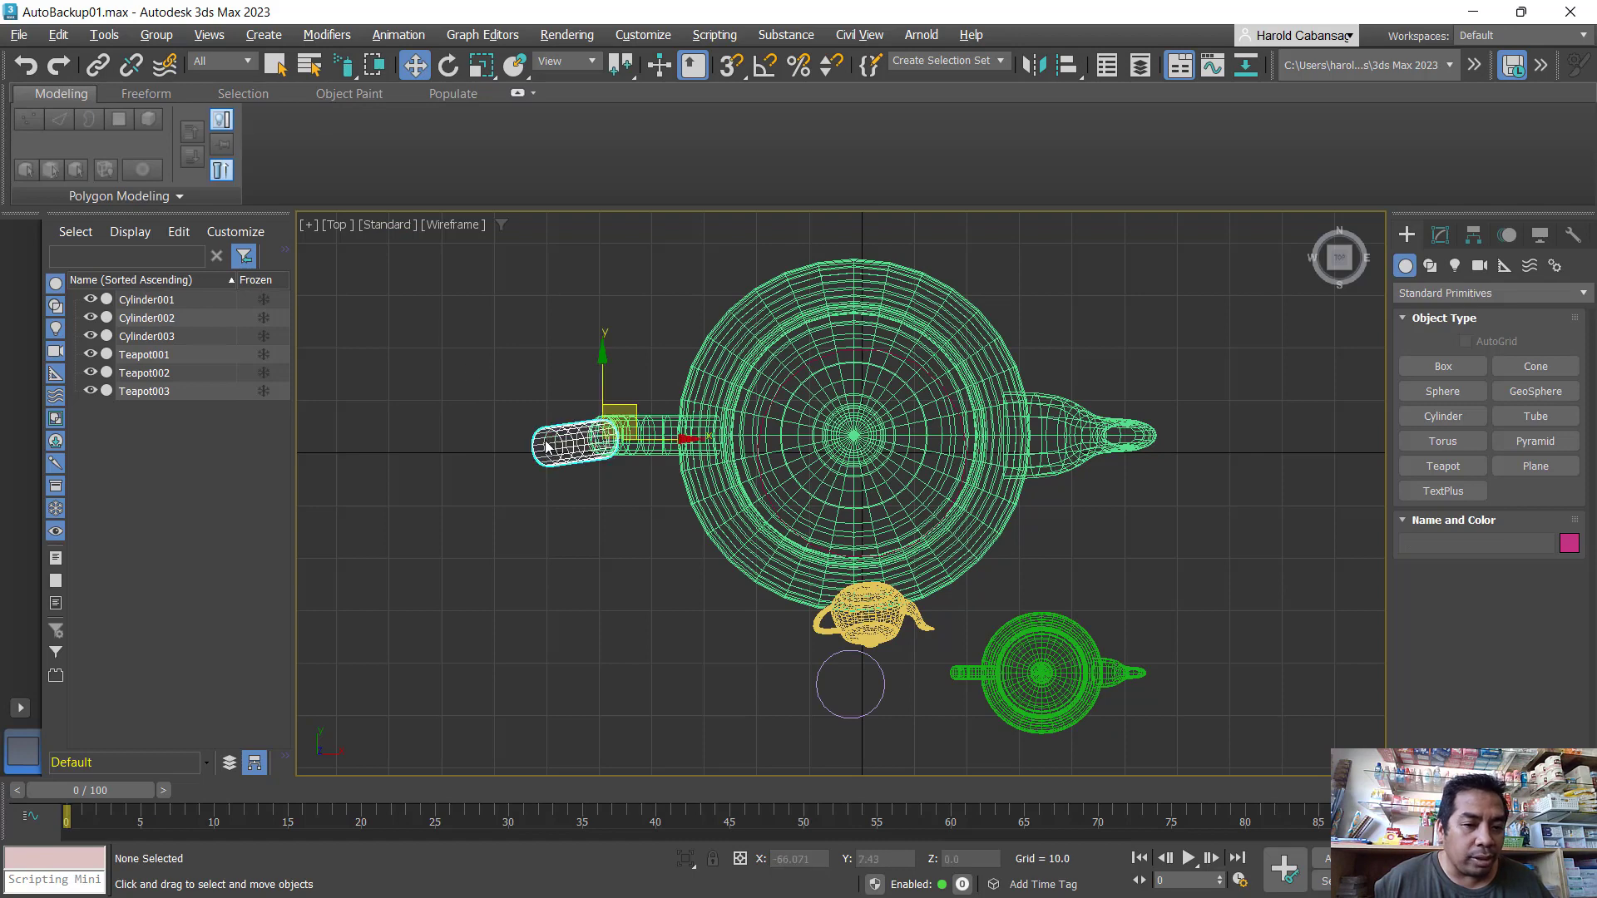
left_click(615, 444, "ctrl")
left_click(546, 313)
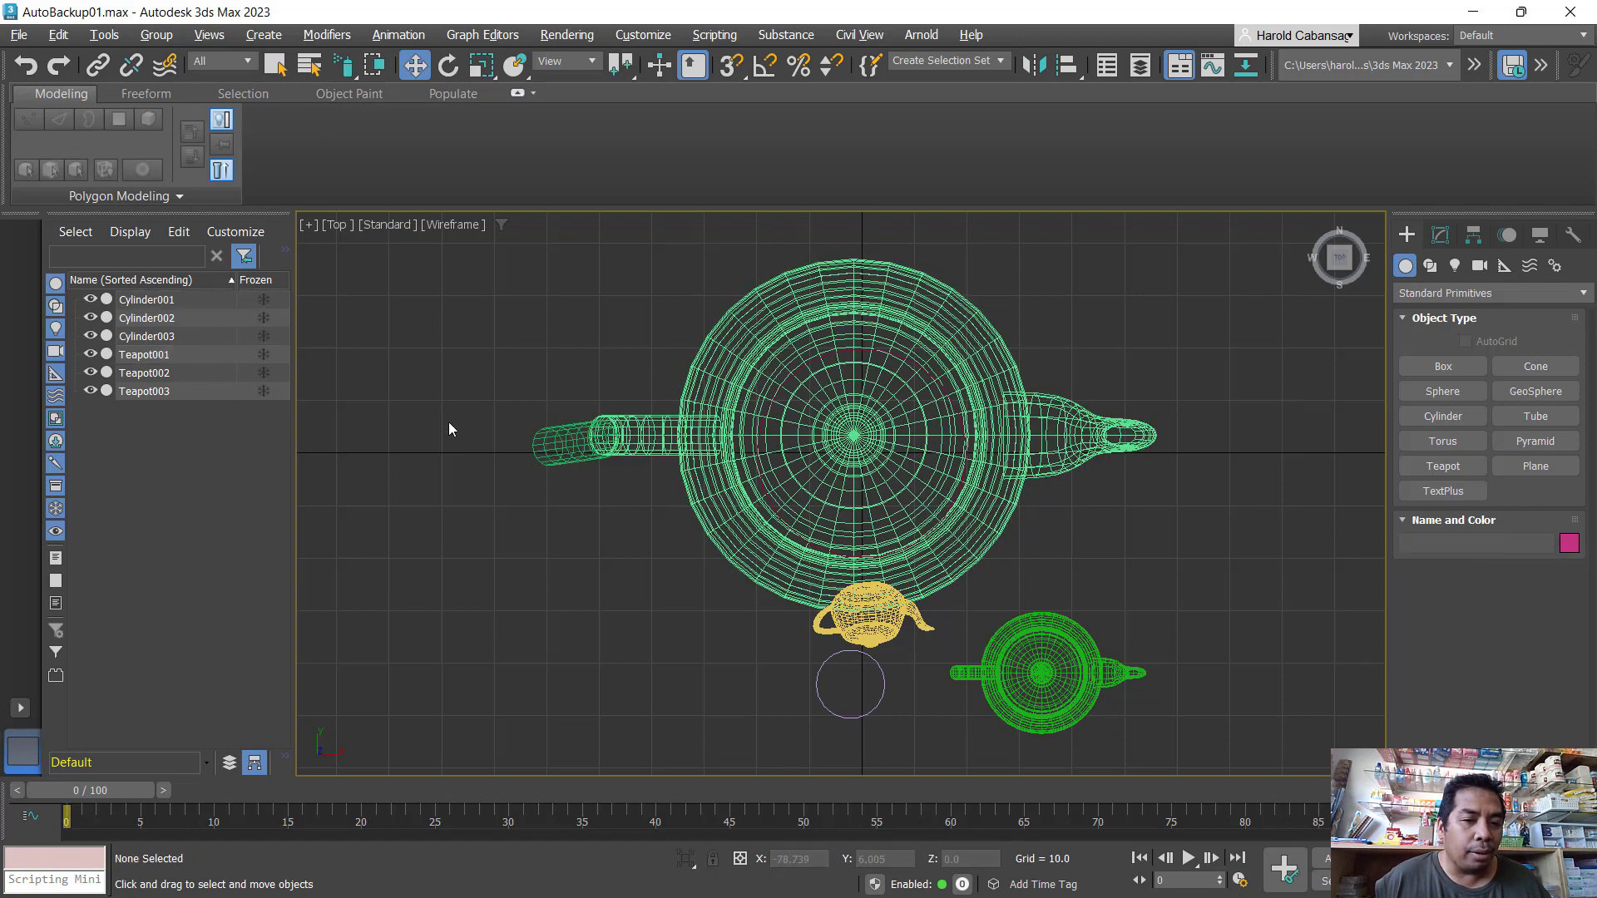
left_click(574, 442)
left_click(647, 447, "ctrl")
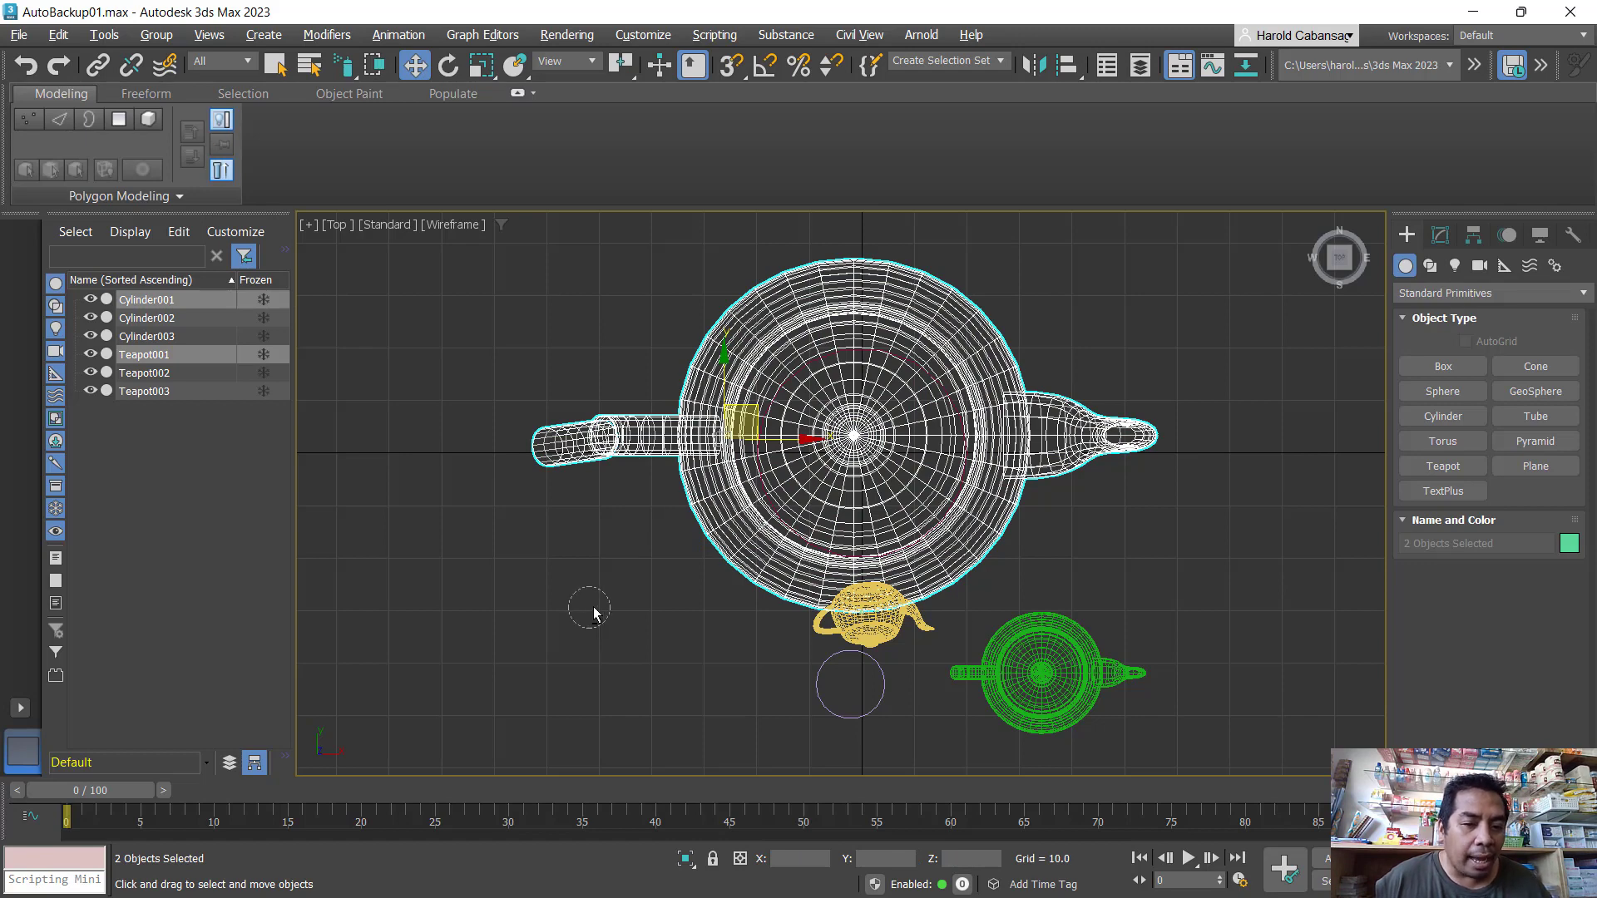
left_click(692, 545, "alt")
left_click(561, 478, "alt")
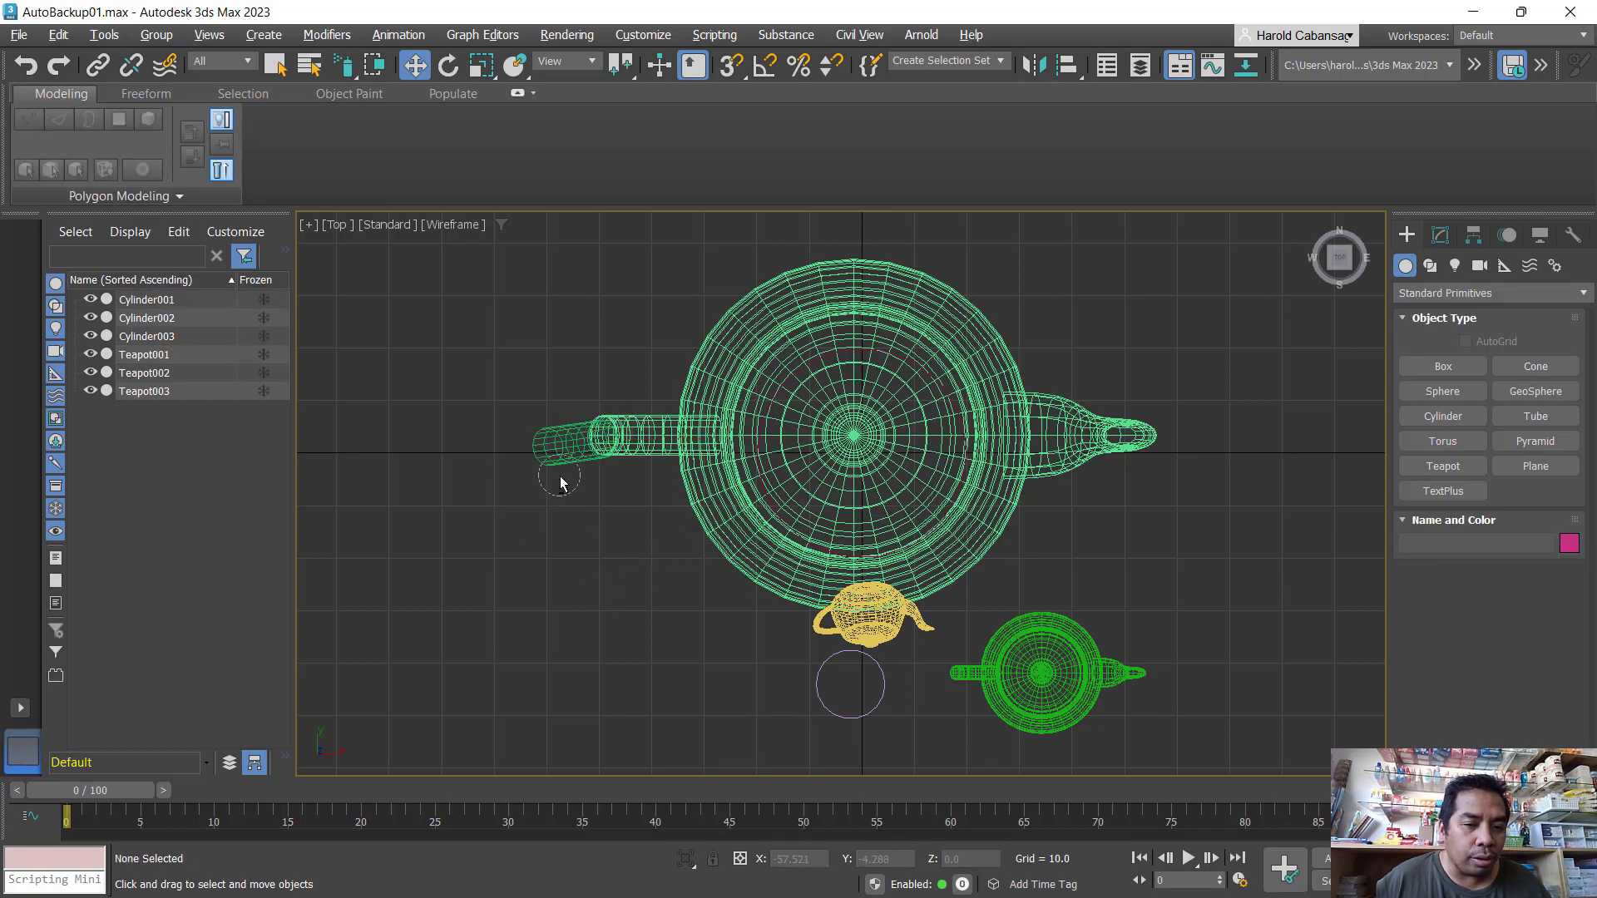
- Select all objects in the scene and remove Teapot001, Teapot002 and Teapot003 from the selection
middle_click_drag(587, 588, 441, 524)
left_click(420, 383)
key("ctrl+a")
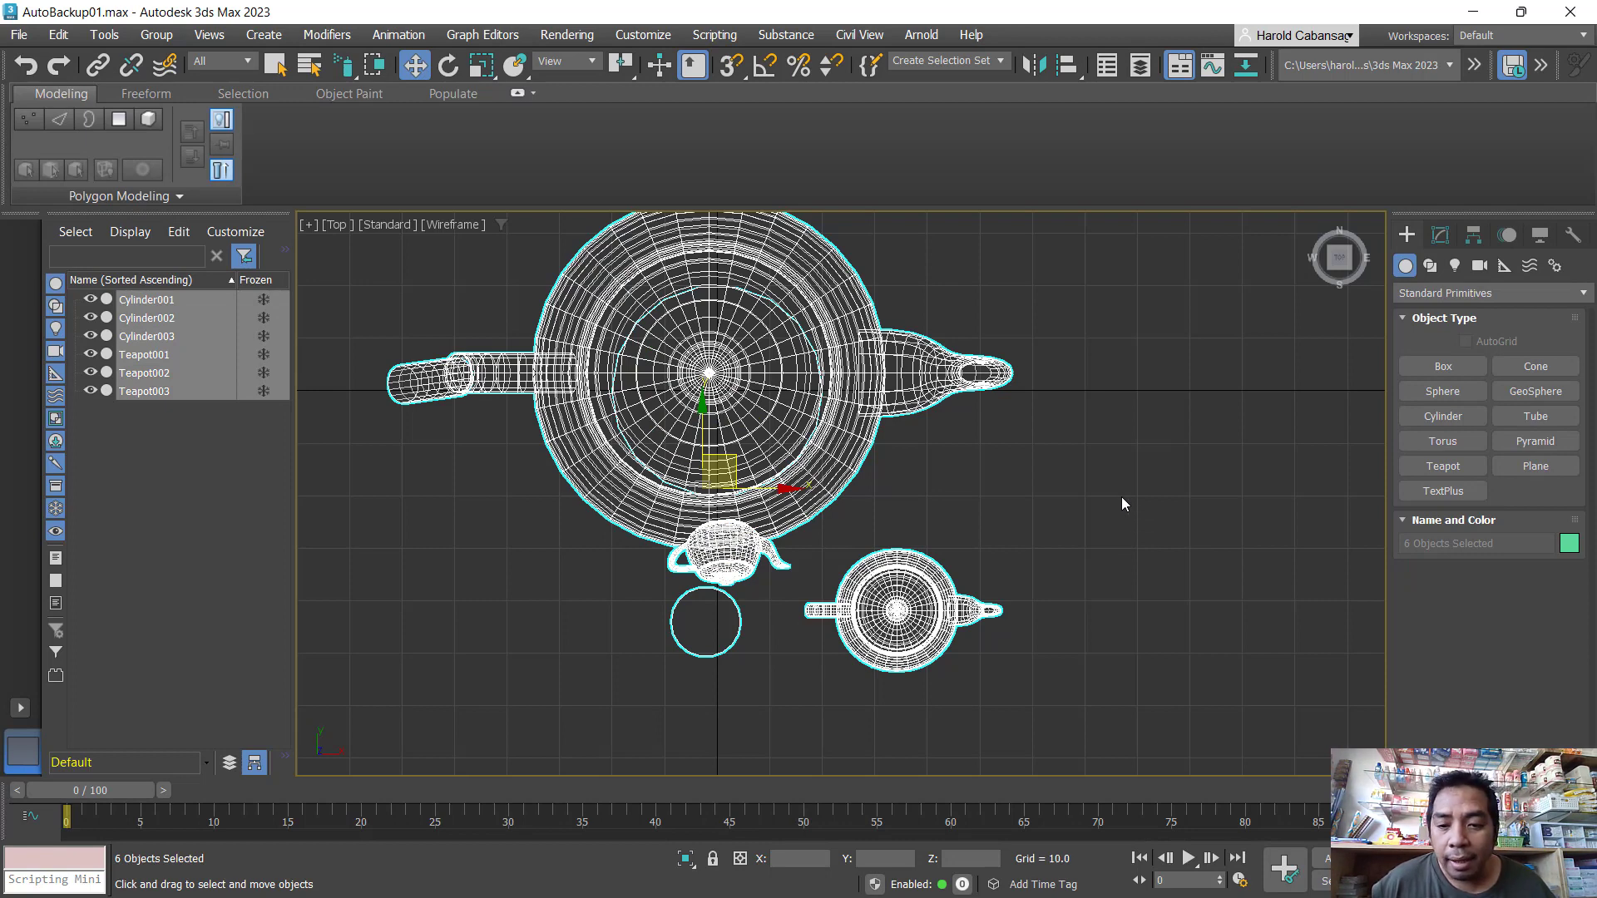
left_click(965, 586, "alt")
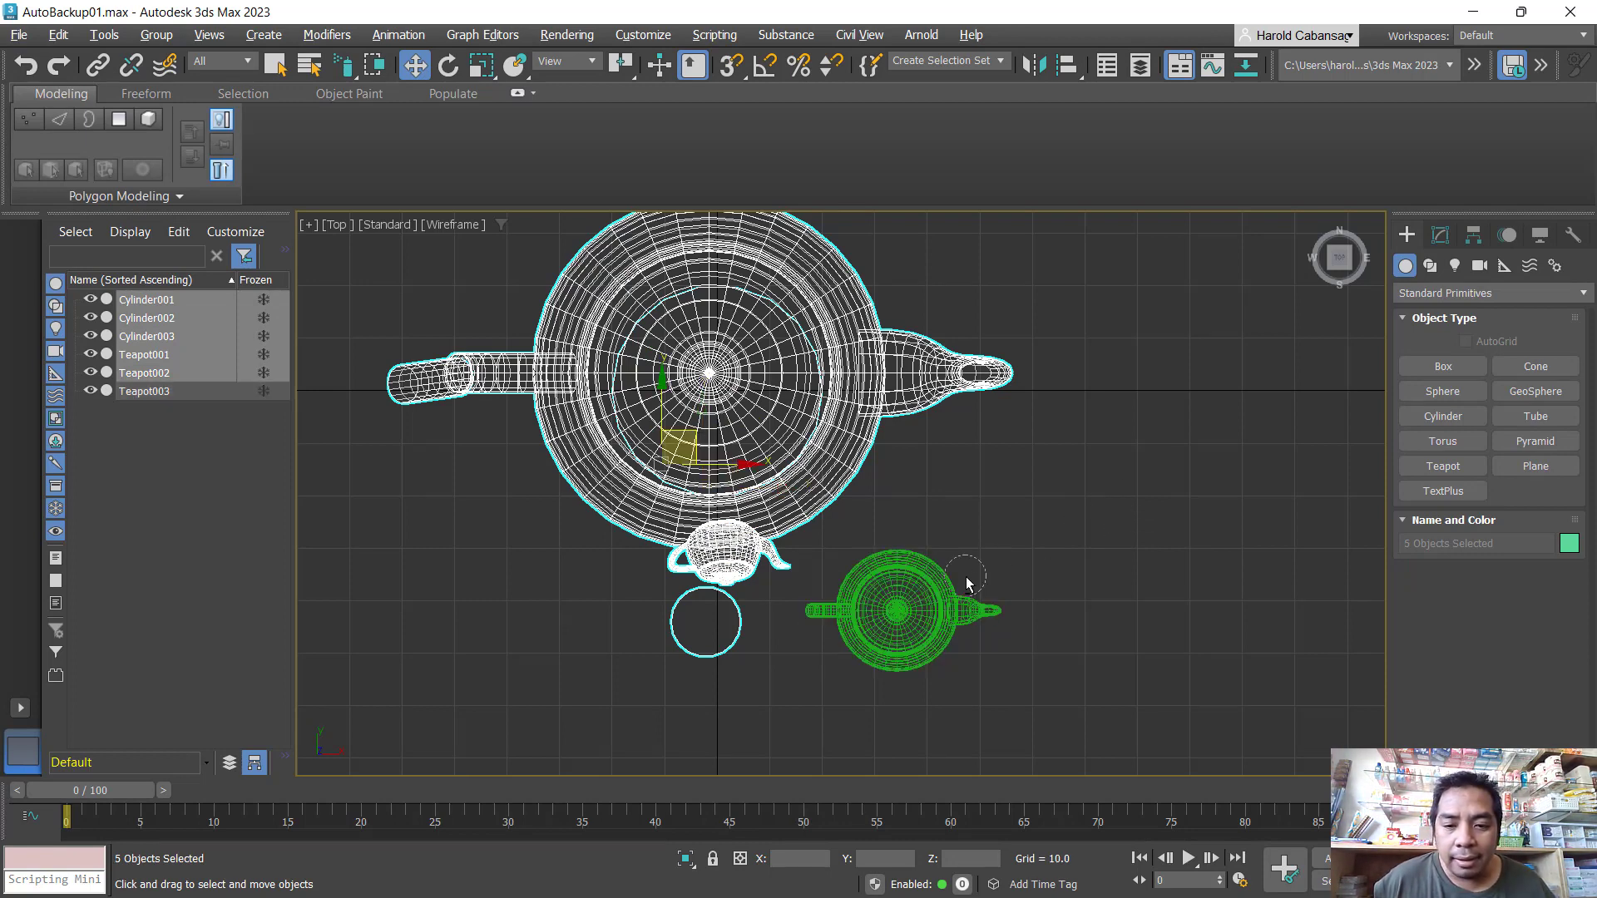
left_click(1002, 381, "alt")
left_click(773, 562, "alt")
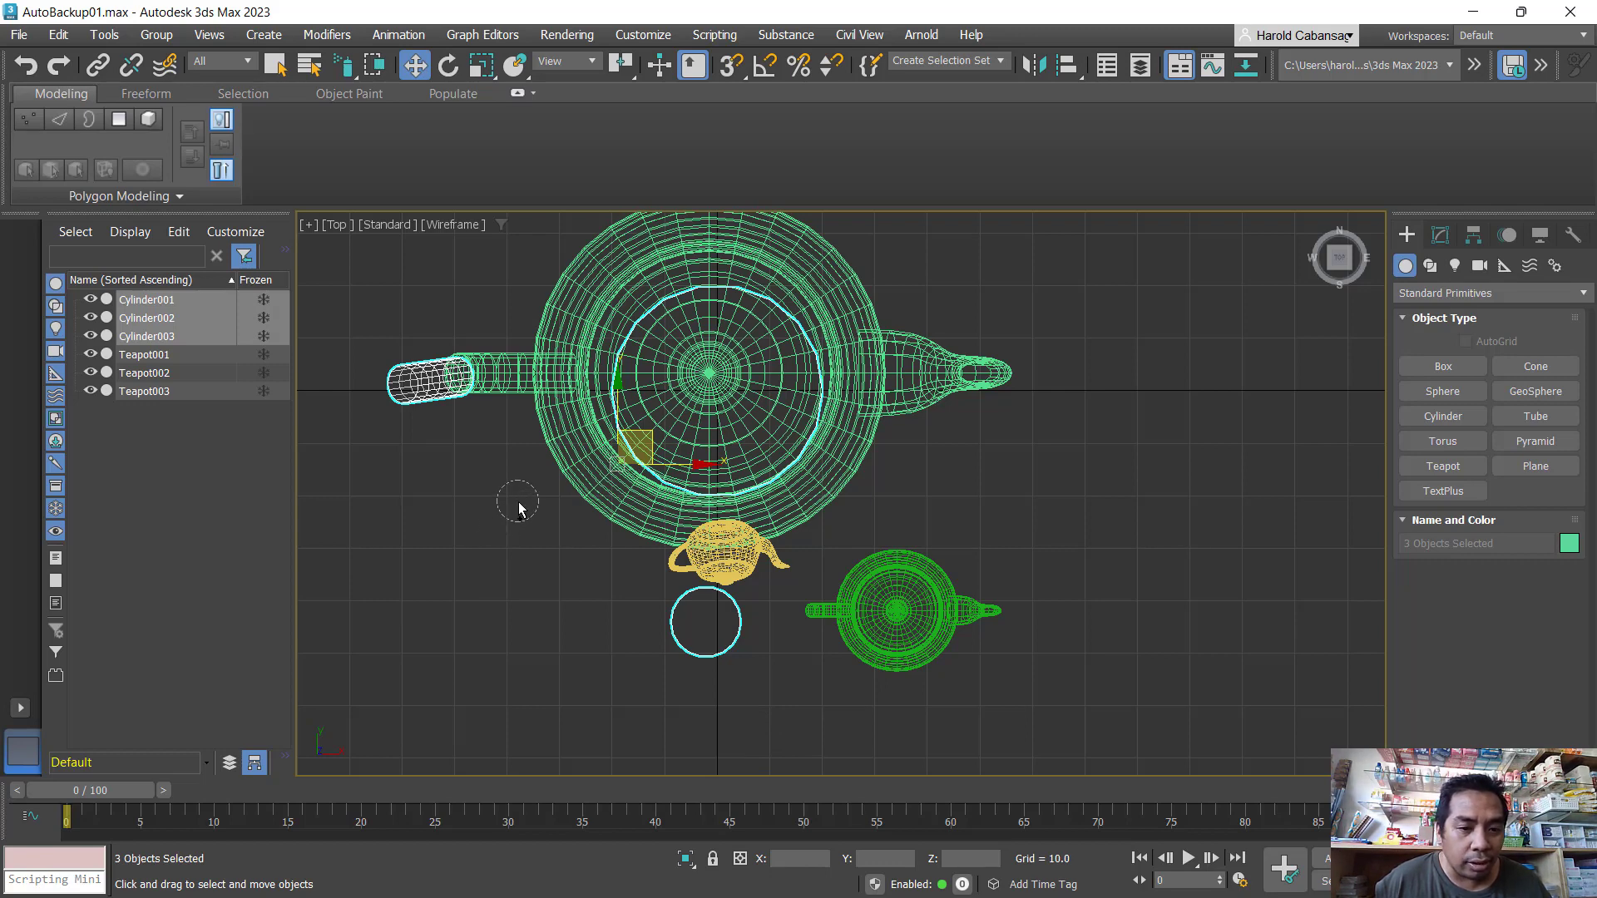
- Add Teapot001 and Teapot003 to the selected cylinders with paint strokes, and clear the selection
mouse_move(518, 503)
left_mouse_down()
mouse_move(552, 467)
mouse_move(525, 574)
left_mouse_up()
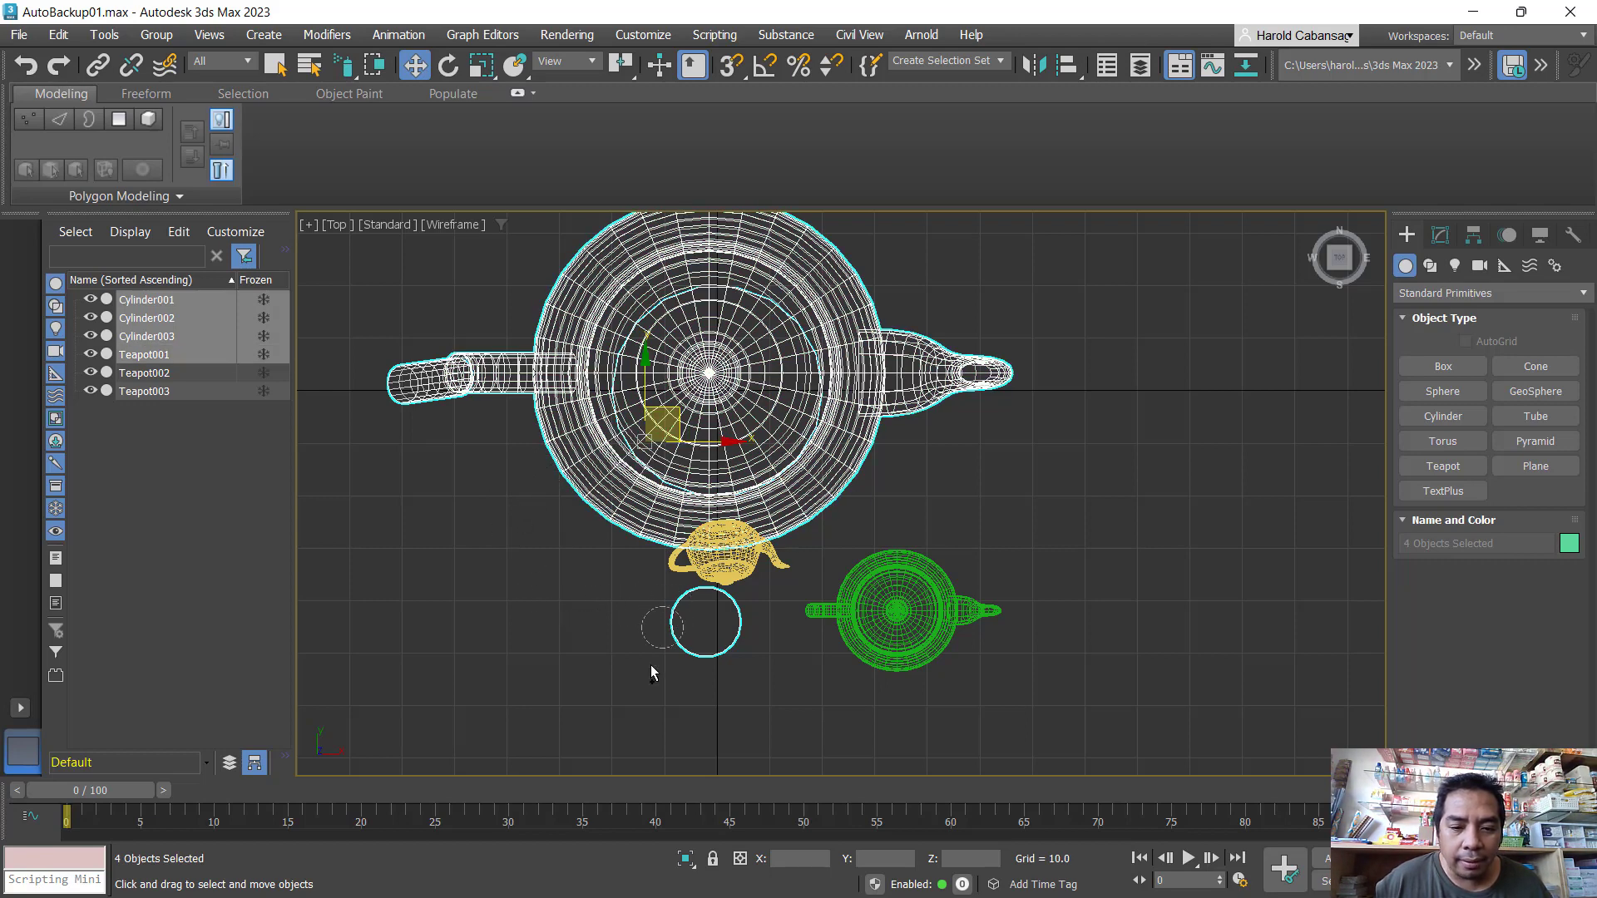
mouse_move(861, 700)
left_mouse_down()
mouse_move(865, 675)
mouse_move(816, 740)
left_mouse_up()
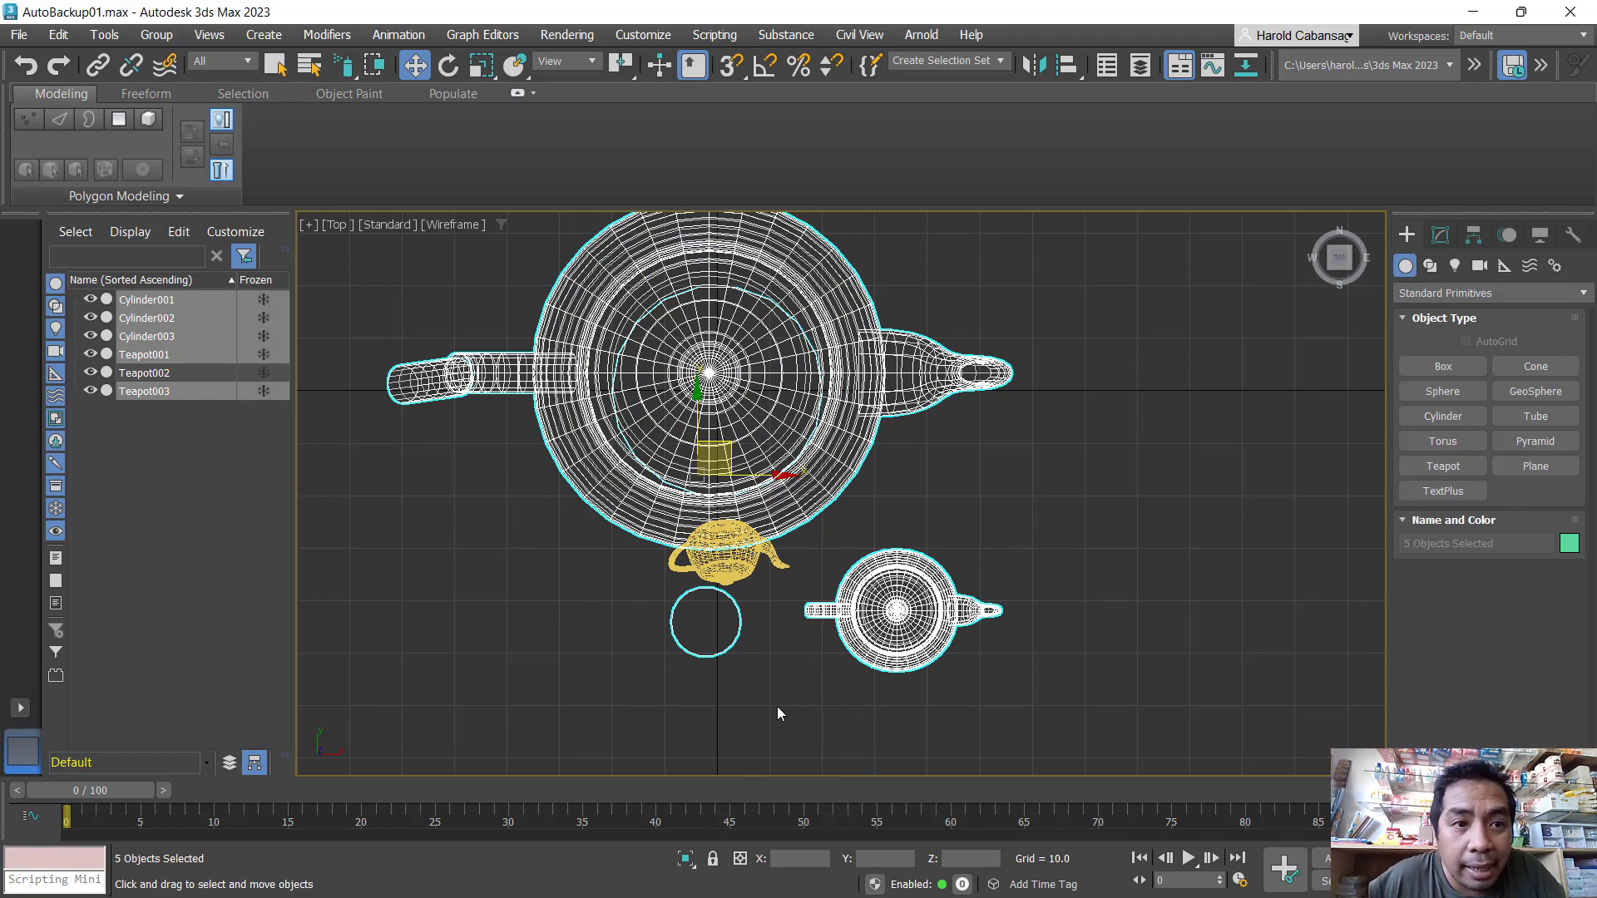
left_click(482, 594)
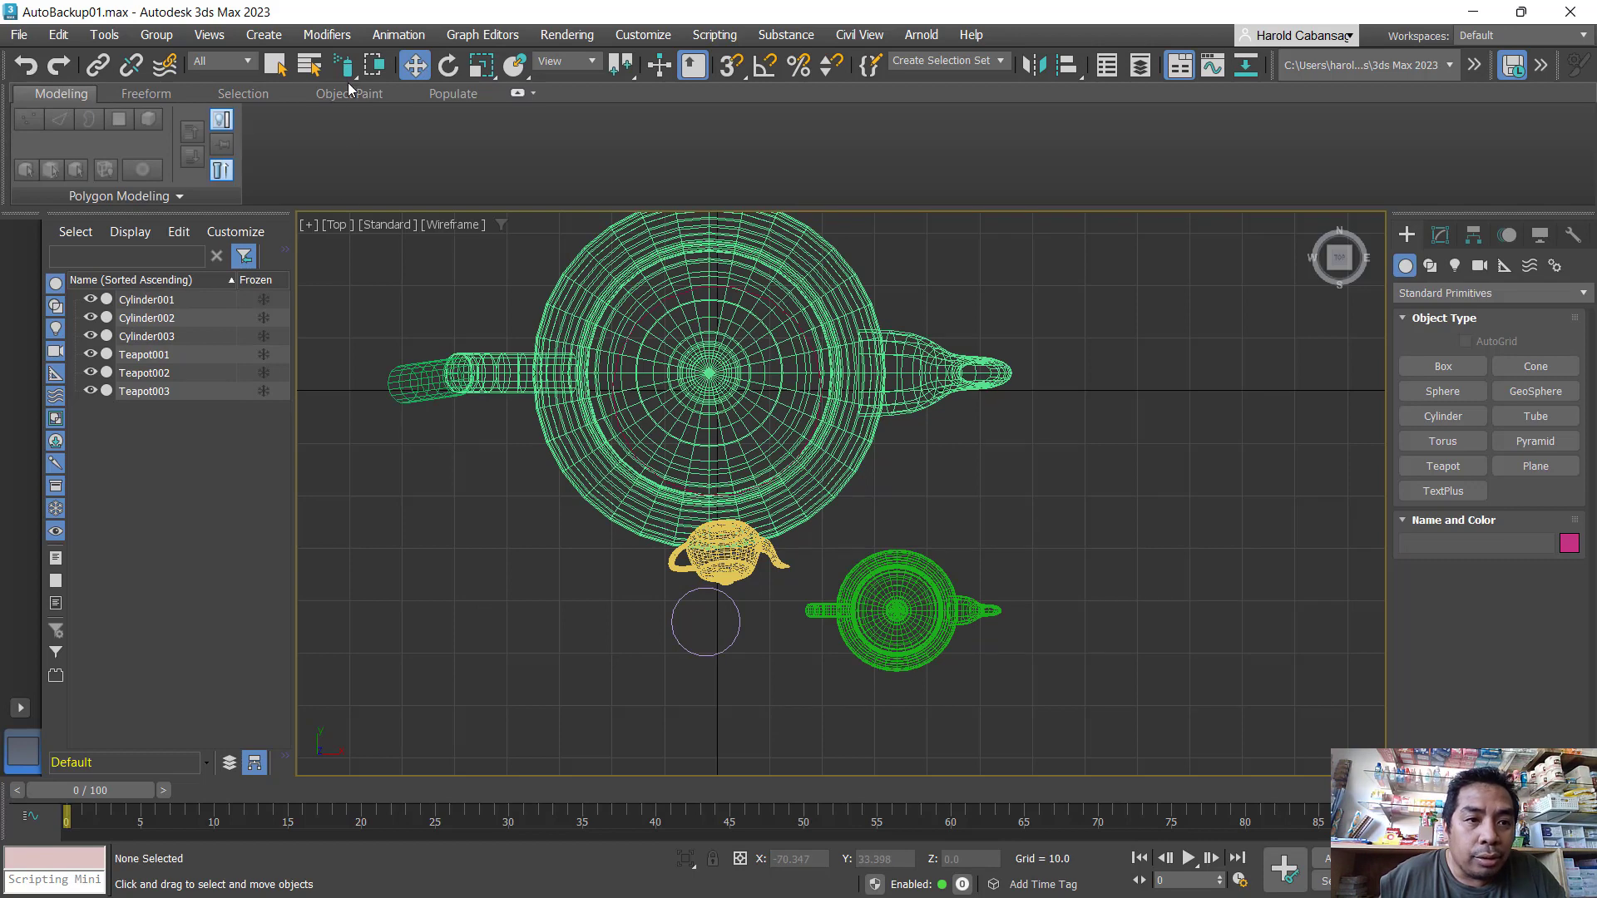
- Activate Select Object, cycle through the selection region shapes, and set the Rectangular Selection Region again
mouse_move(346, 67)
left_mouse_down()
mouse_move(339, 235)
mouse_move(349, 98)
left_mouse_up()
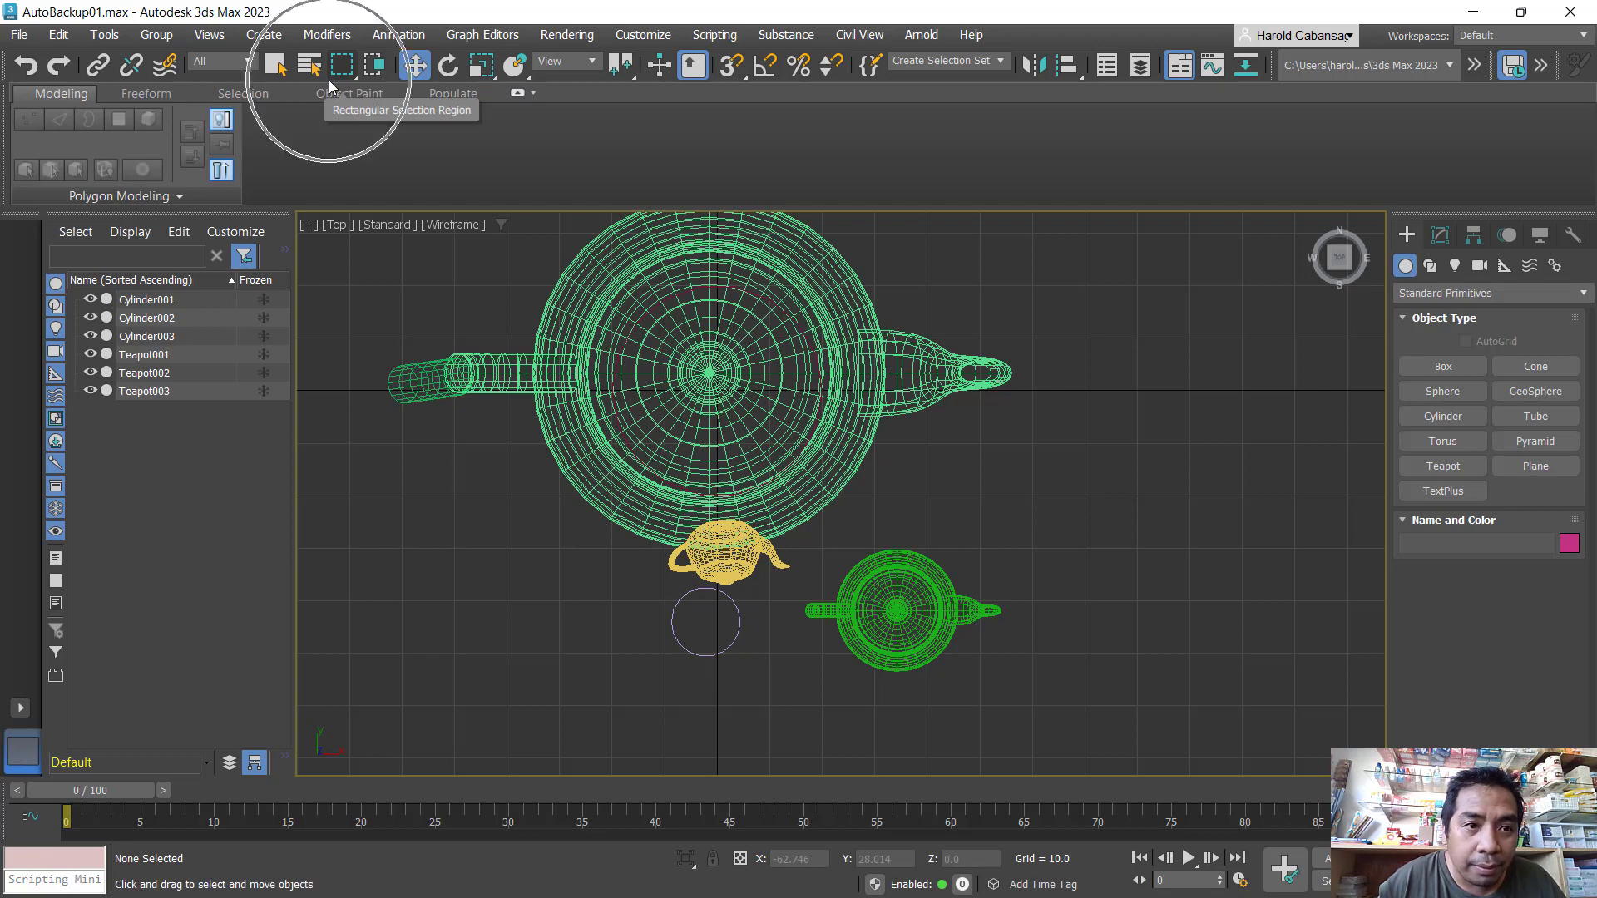
key("q")
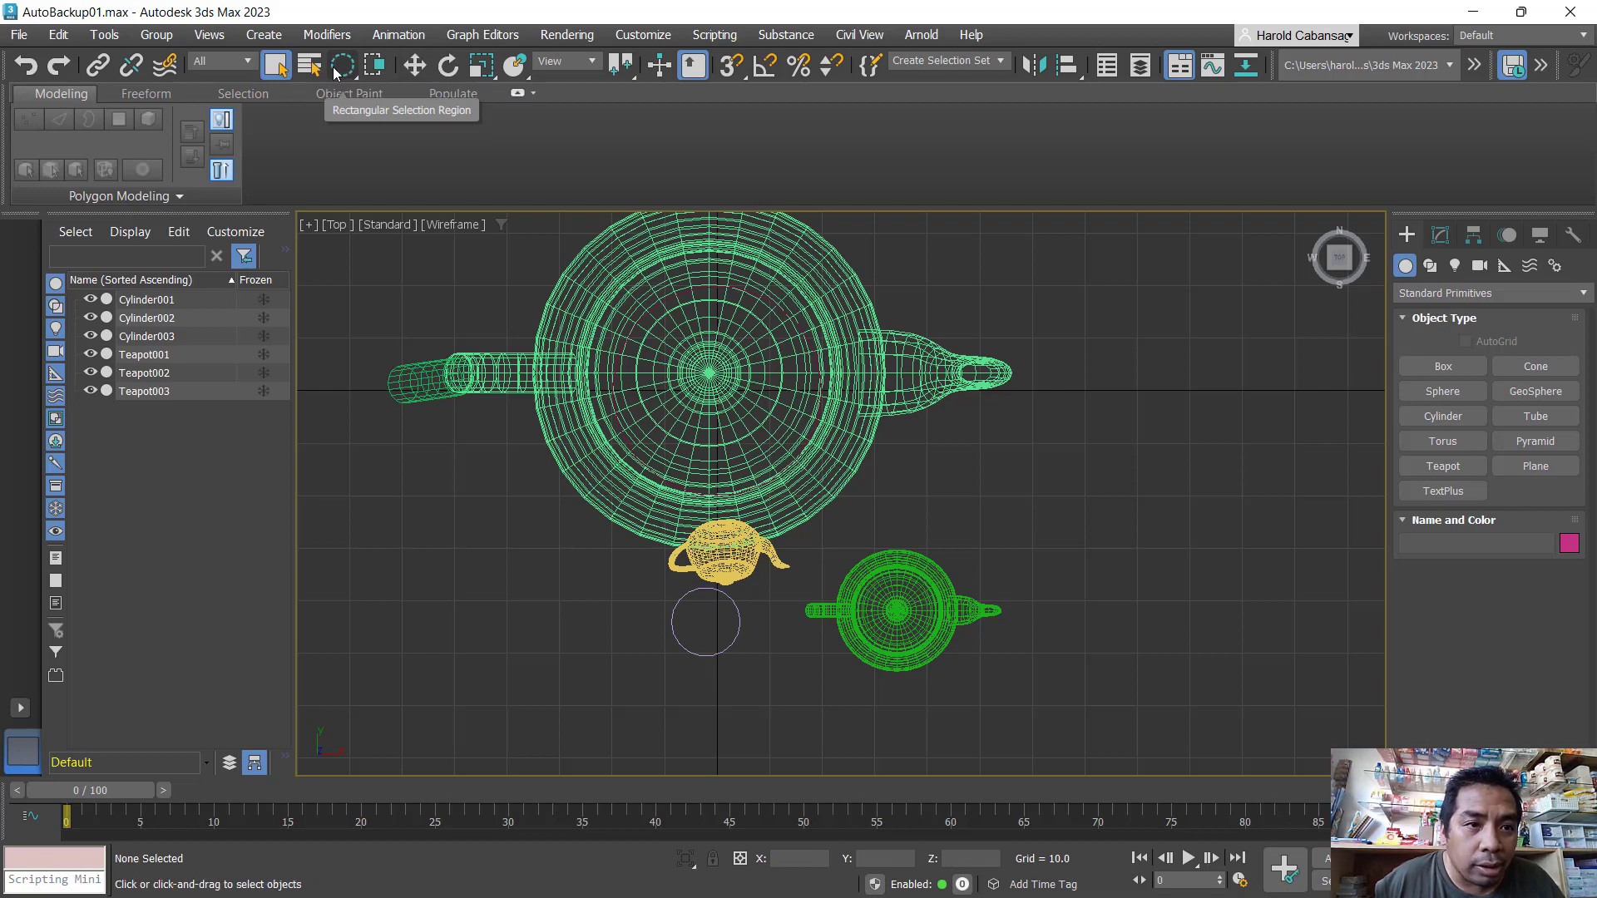
key("q")
key("q")
key("q")
key("q")
key("q")
key("q")
key("q")
key("q")
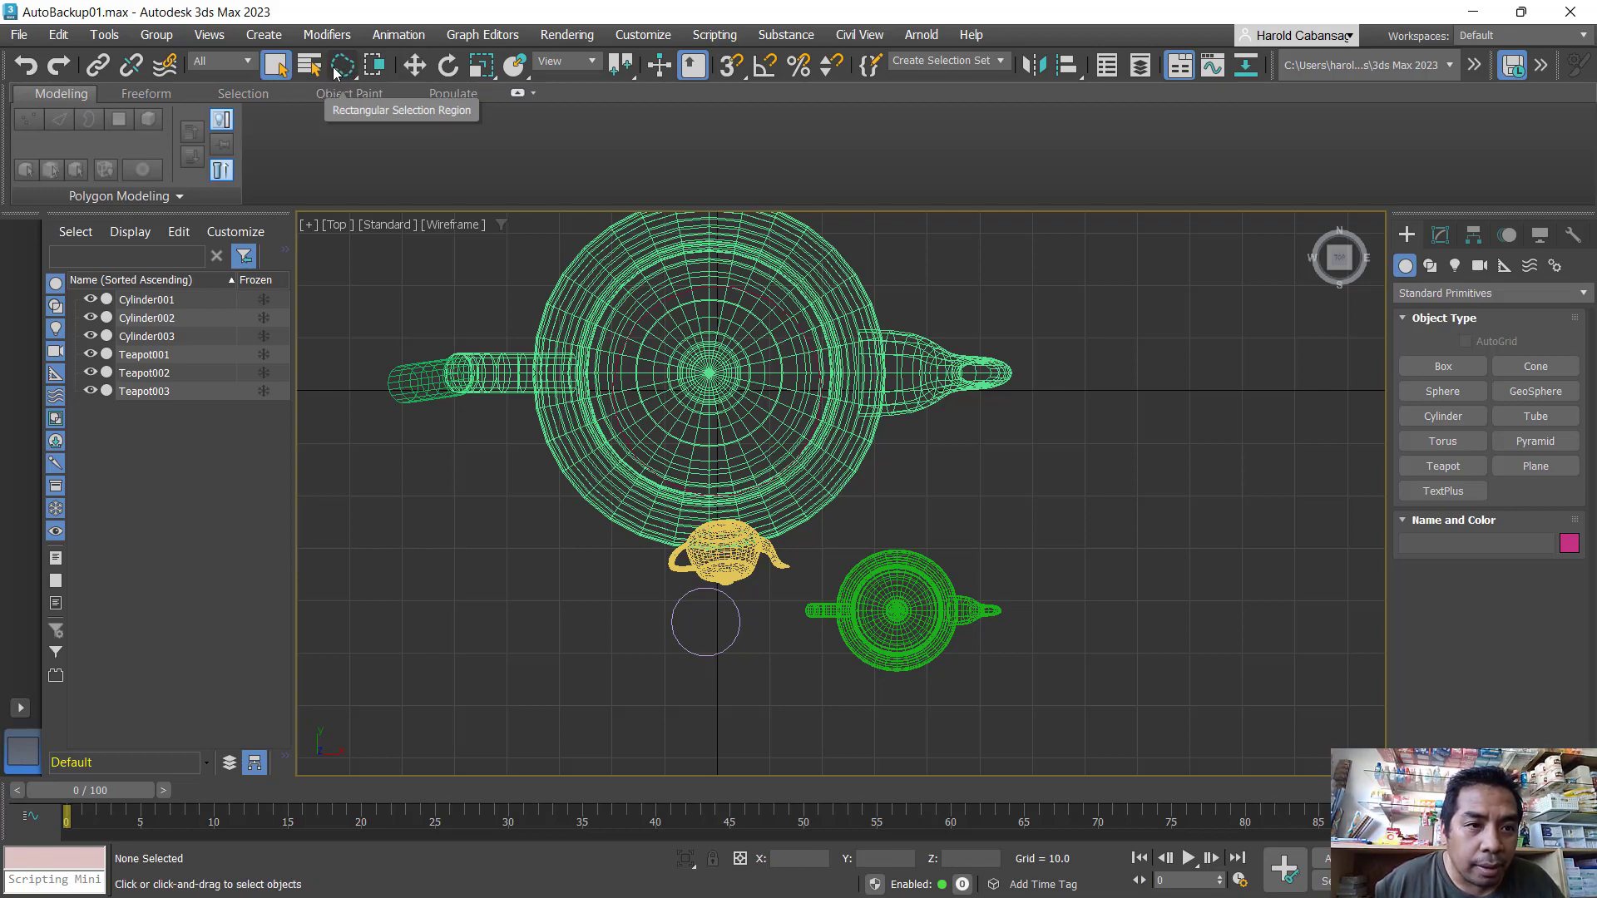
key("q")
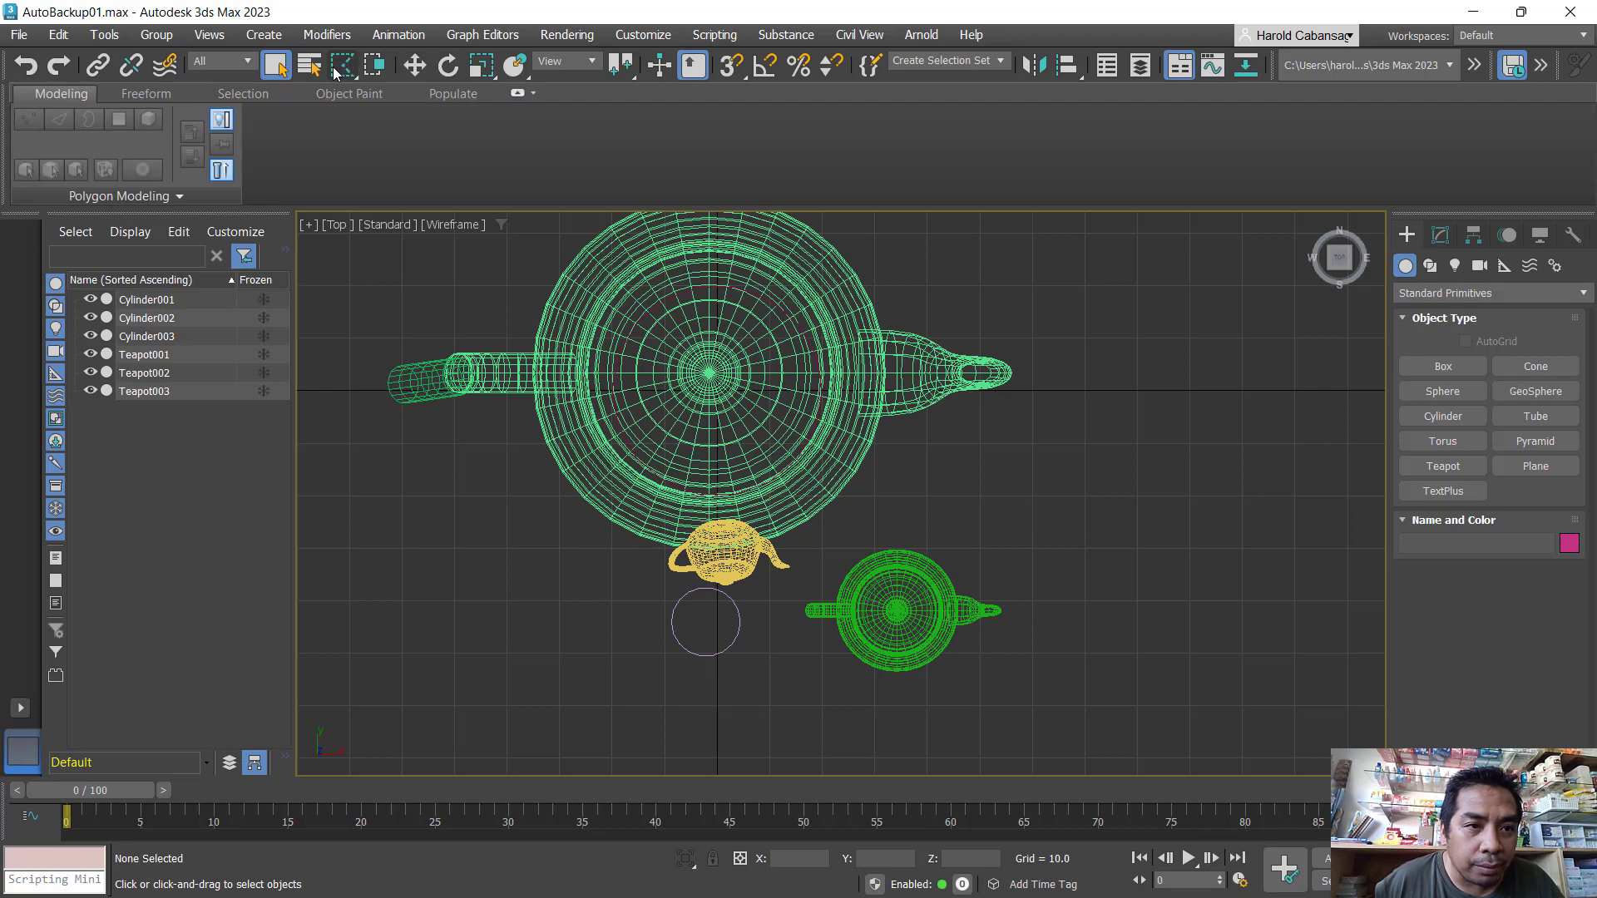
left_click_drag(345, 77, 343, 111)
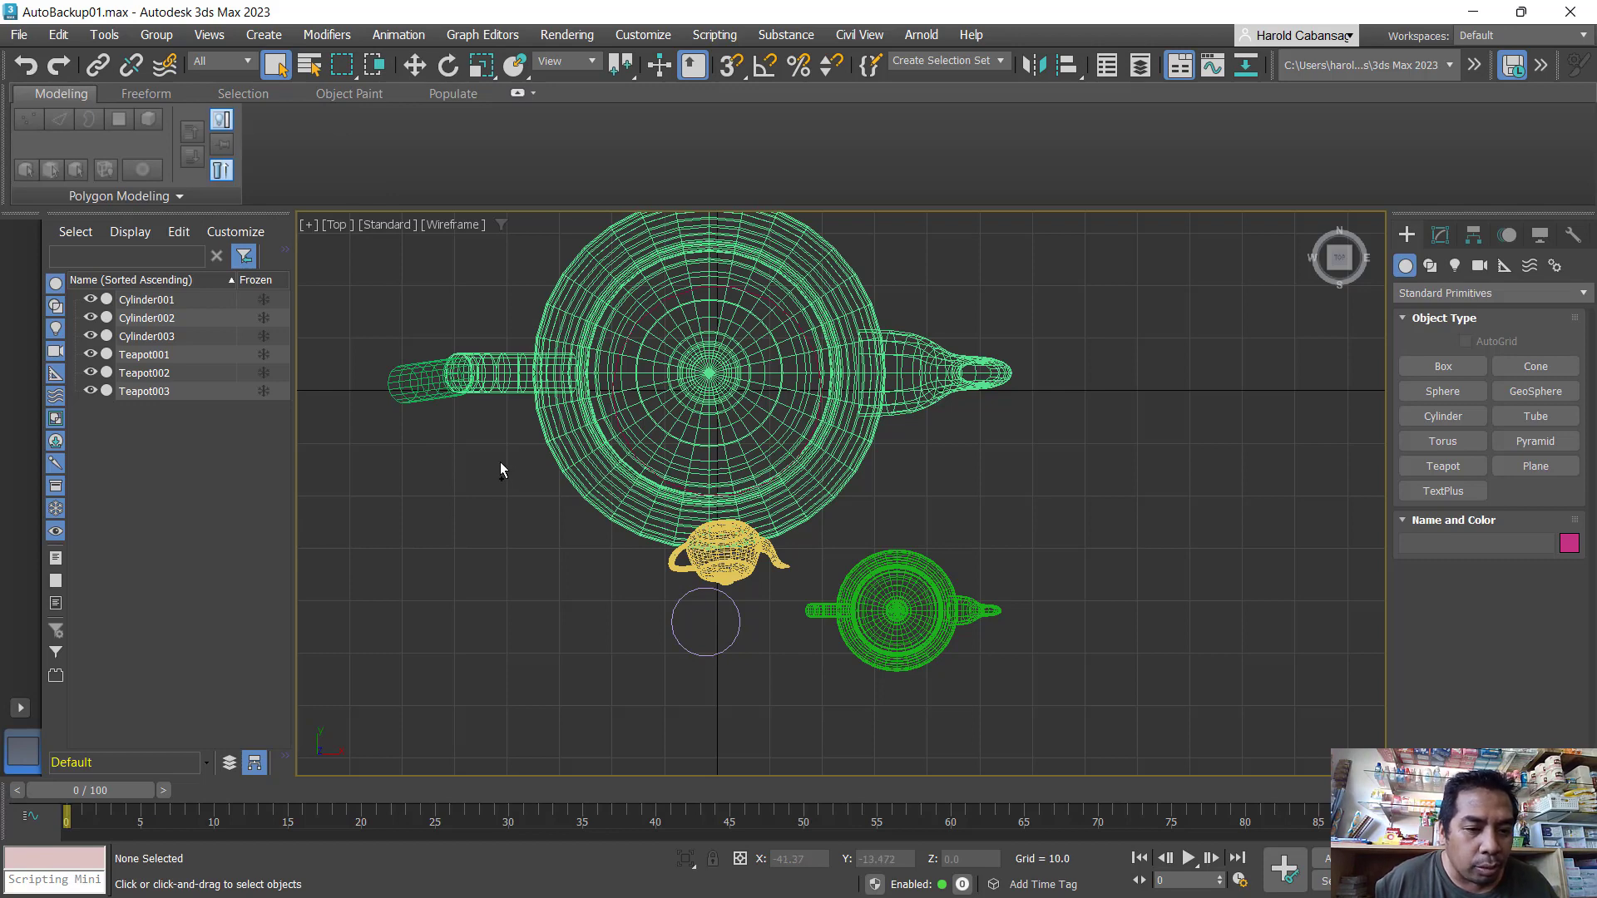
key("ctrl")
key("ctrl")
key("ctrl")
key("ctrl")
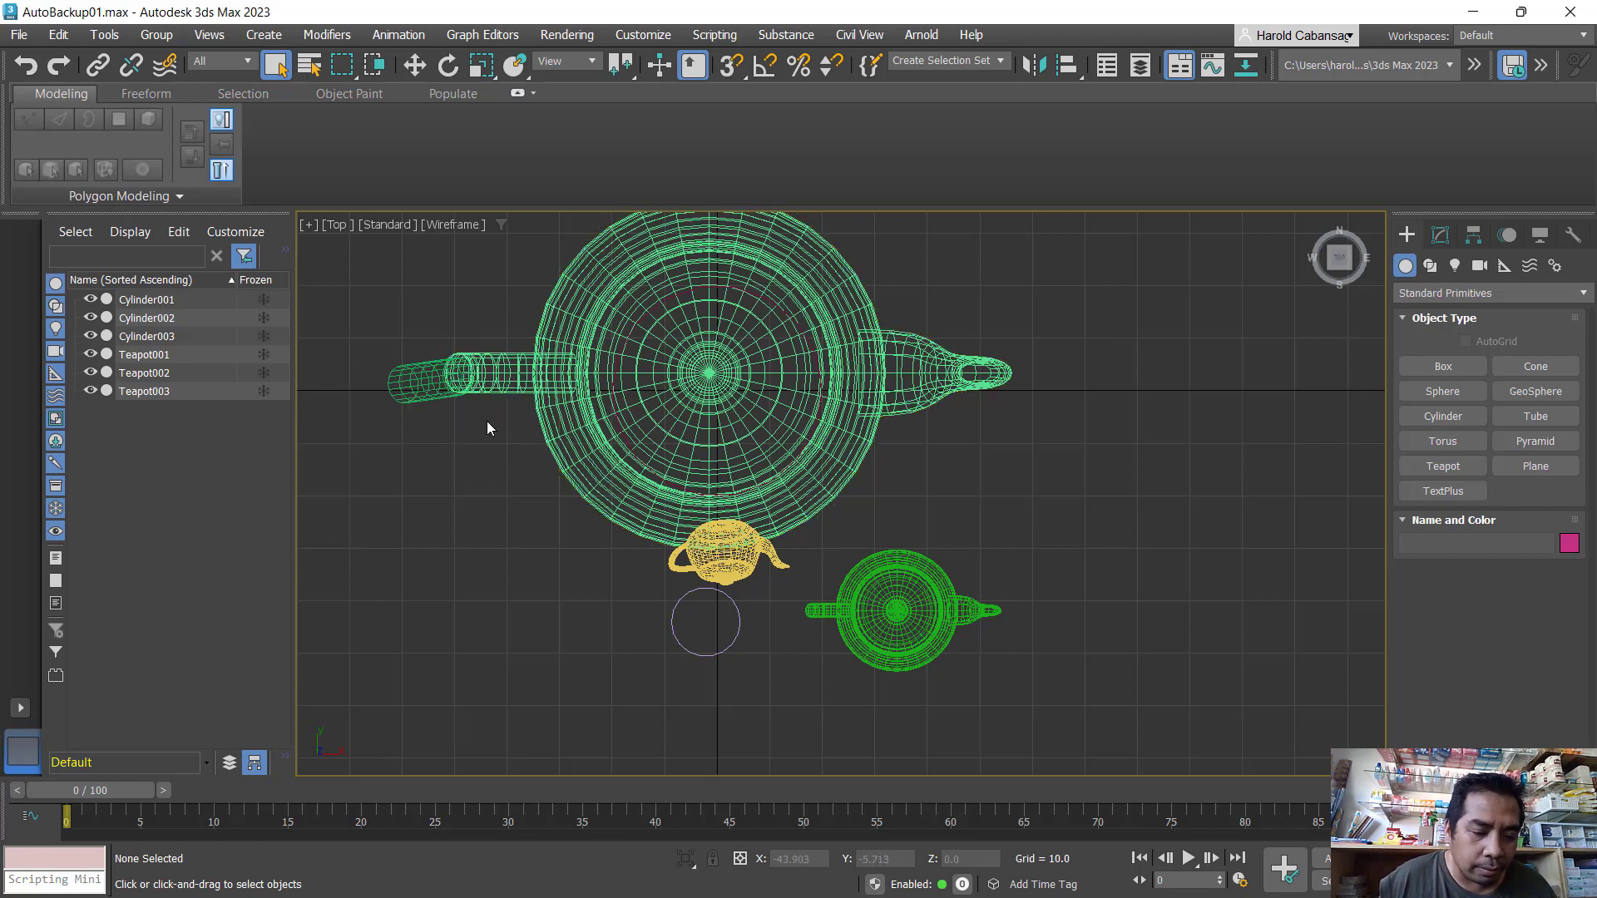
- Select Teapot001 in the Top viewport by its handle and clear the selection
left_click(516, 386)
left_click(526, 489)
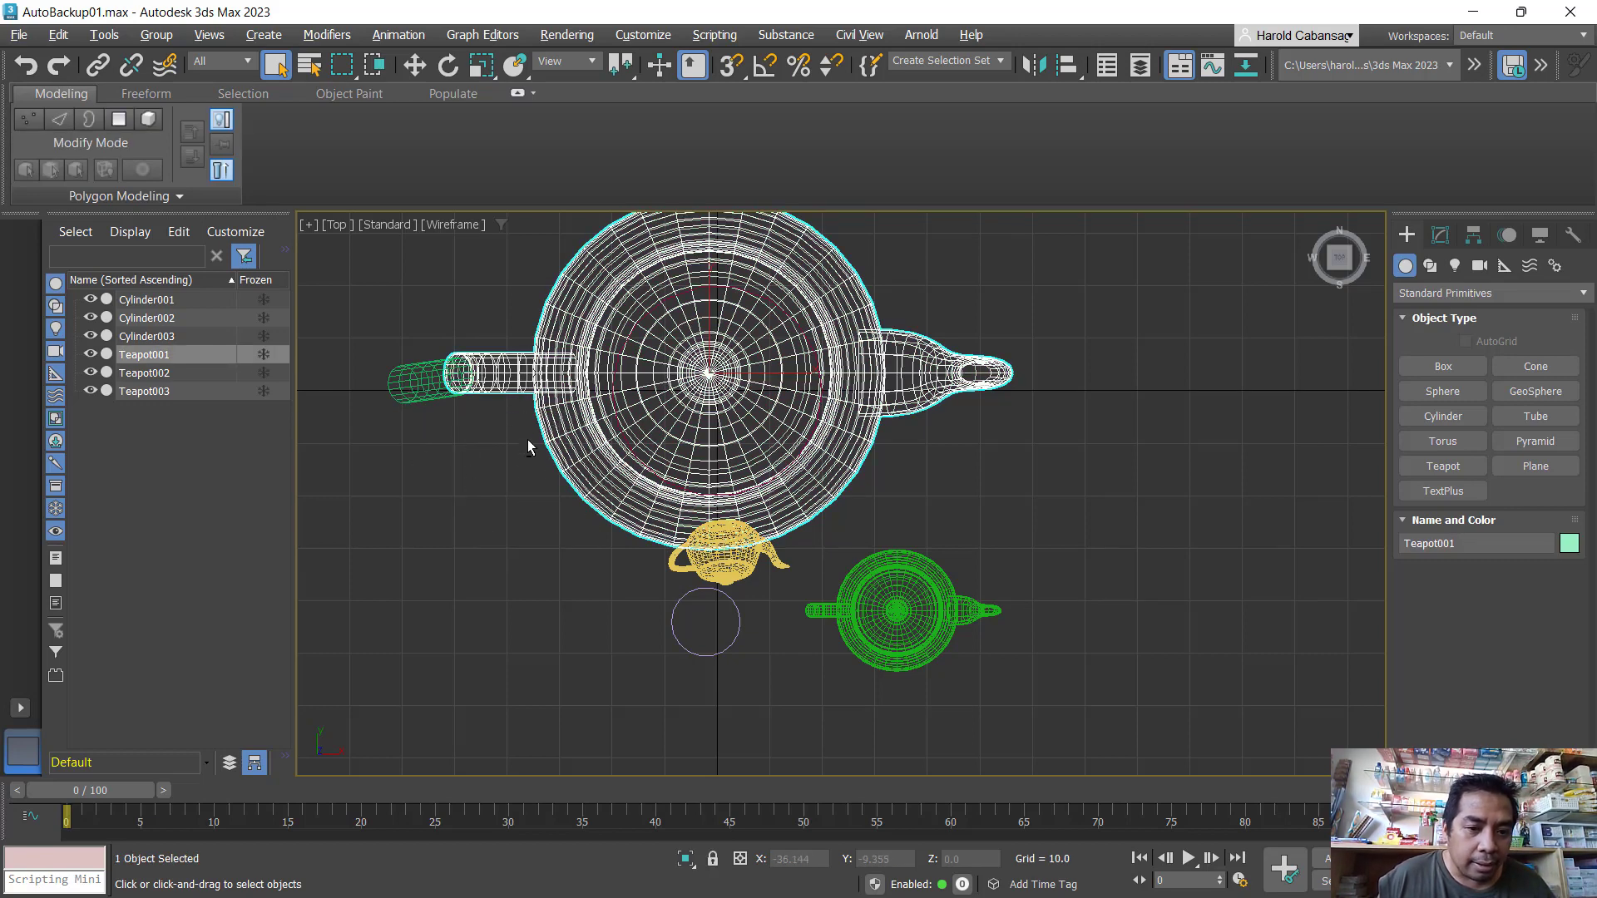
left_click_drag(665, 598, 637, 504)
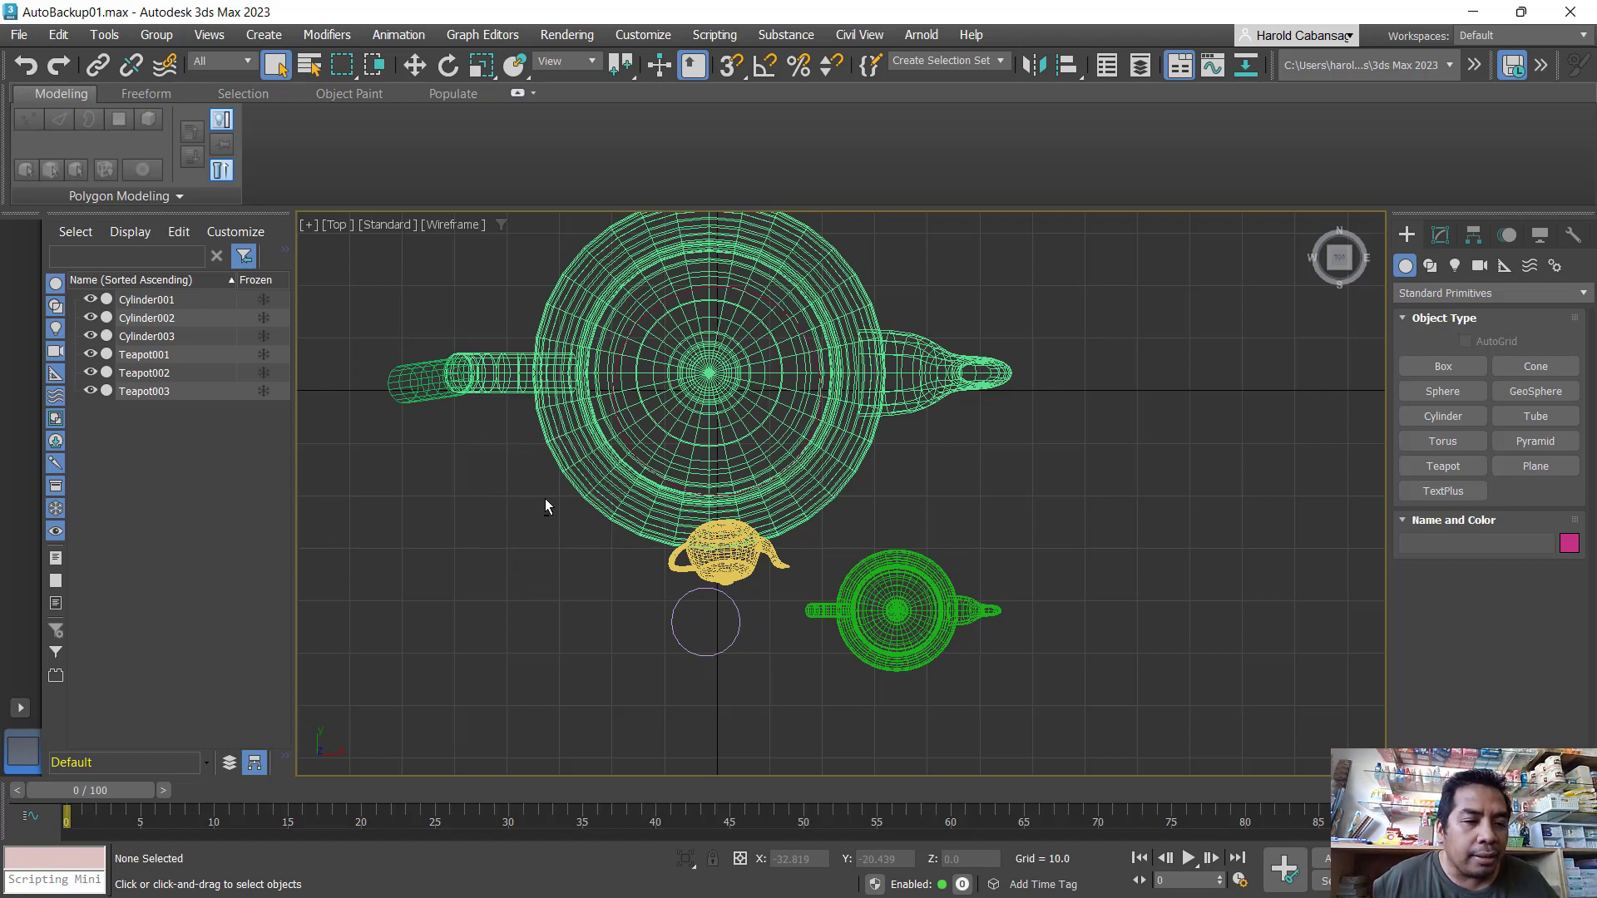
- Select Cylinder001, Cylinder002, Cylinder003 and Teapot001 one at a time by name in the scene list, and clear the selection
left_click(175, 307)
left_click(169, 319)
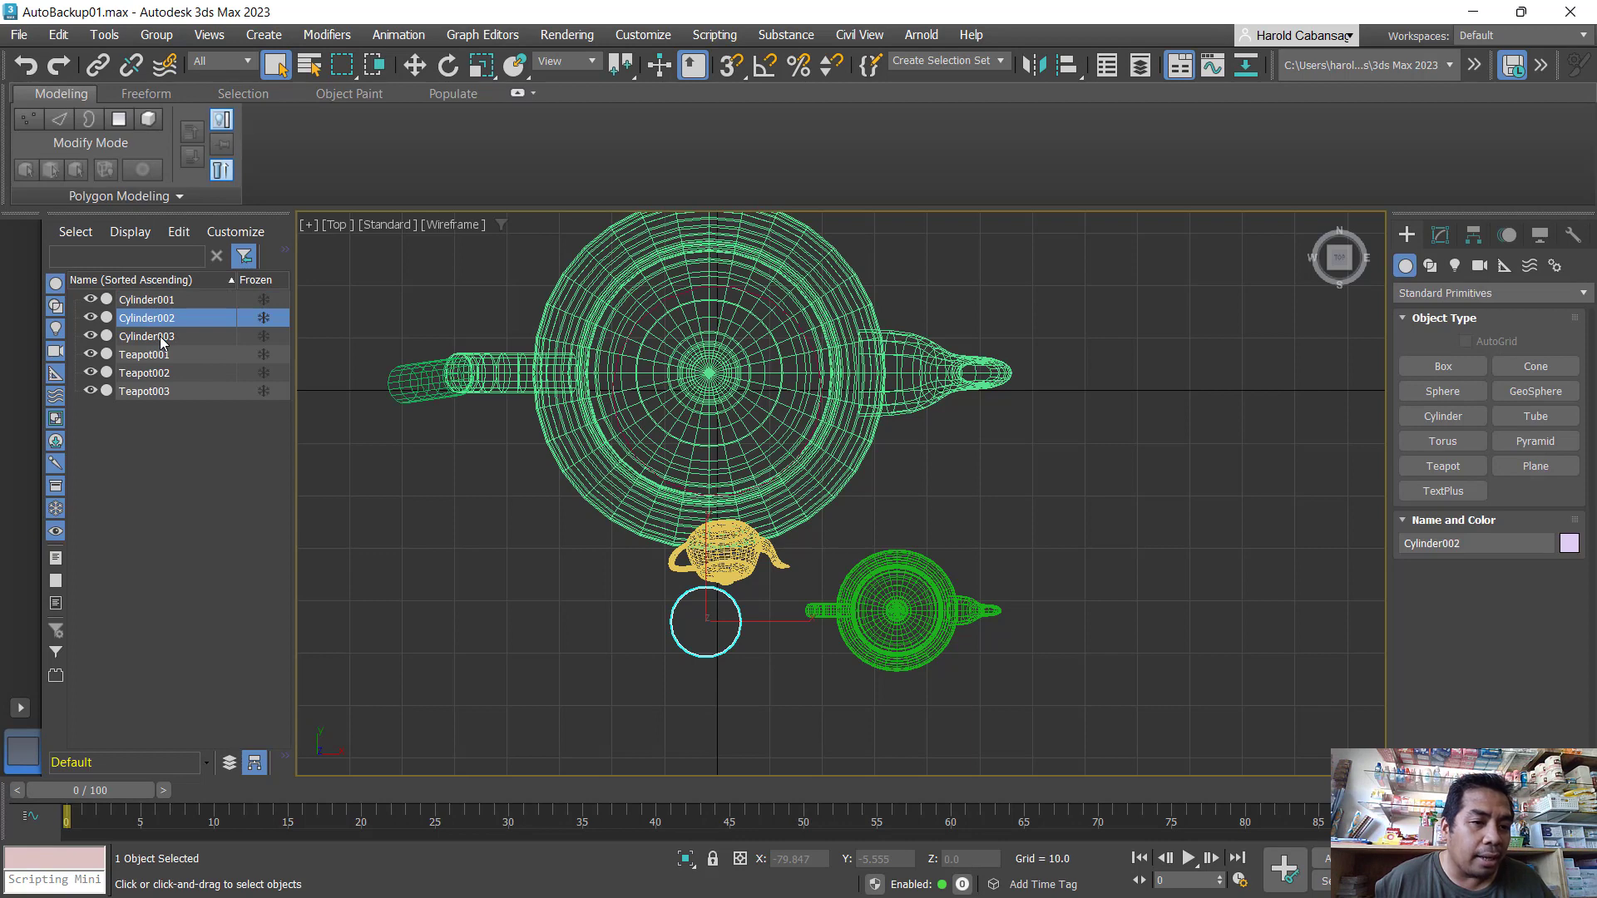
left_click(160, 336)
left_click(158, 358)
left_click(152, 429)
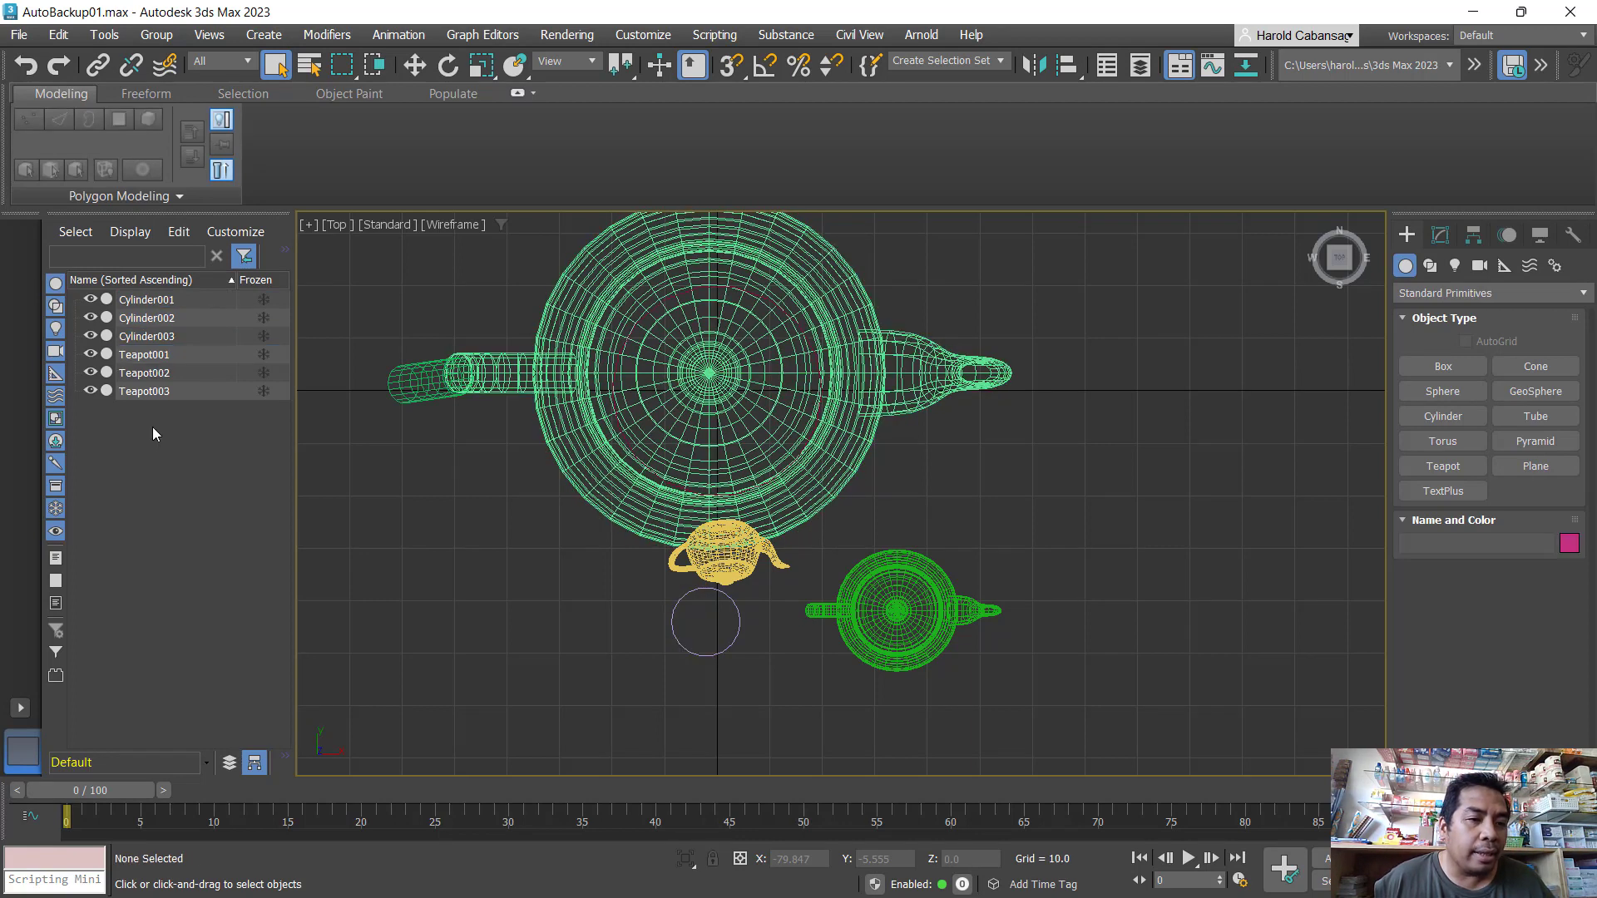
- Select the three cylinders, Teapot002 and Teapot003 by name one after another, leaving Teapot003 selected
left_click(158, 306)
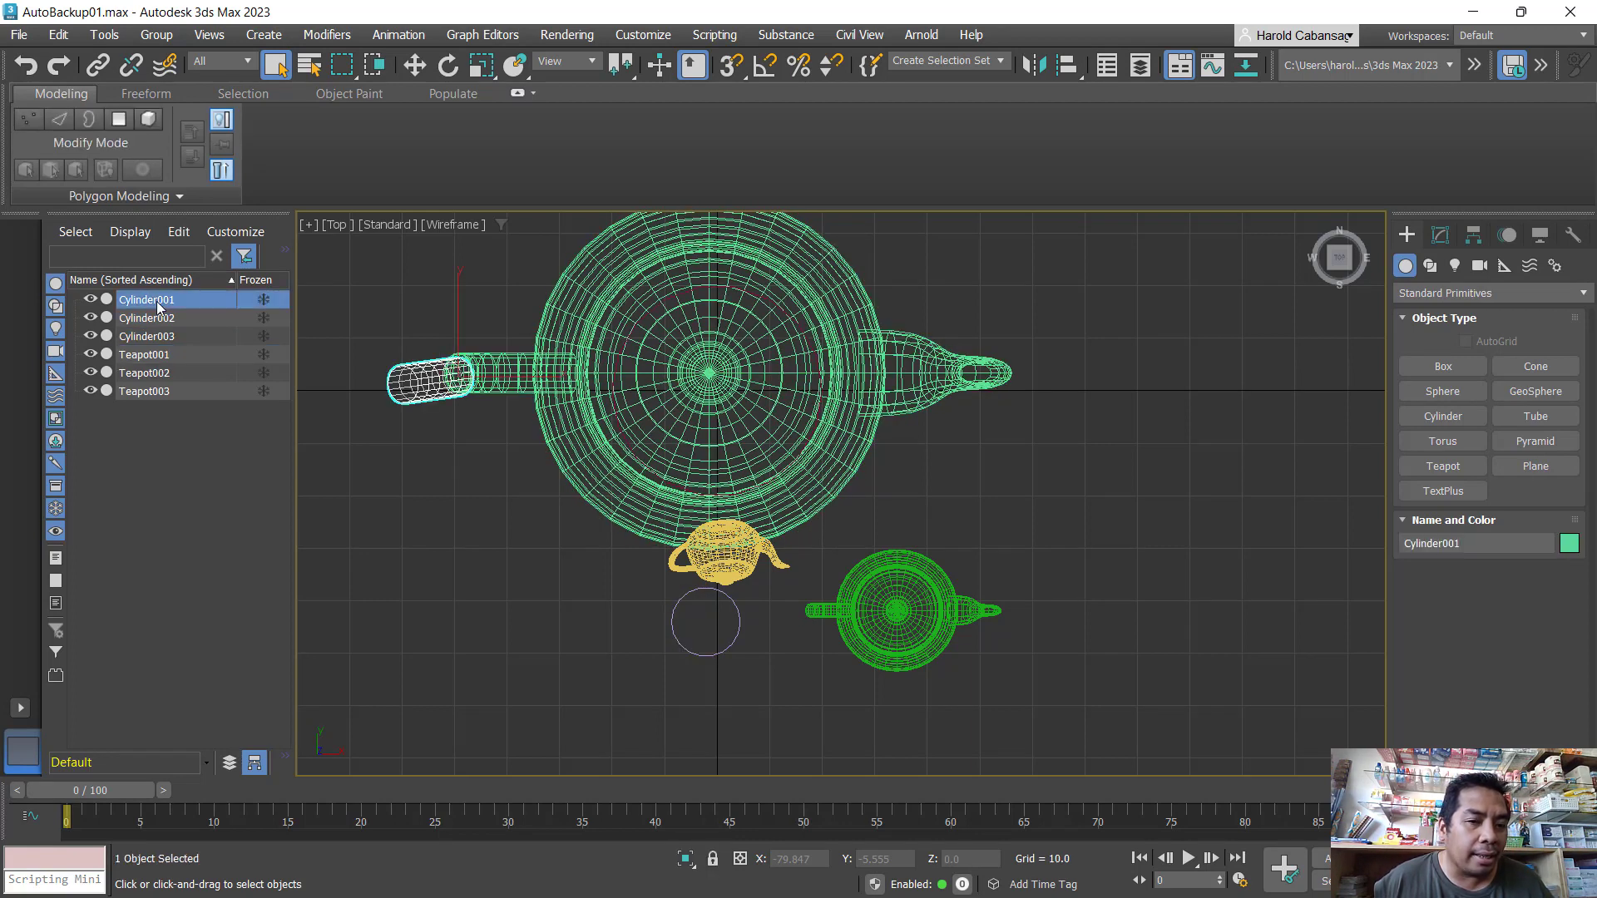
left_click(146, 324)
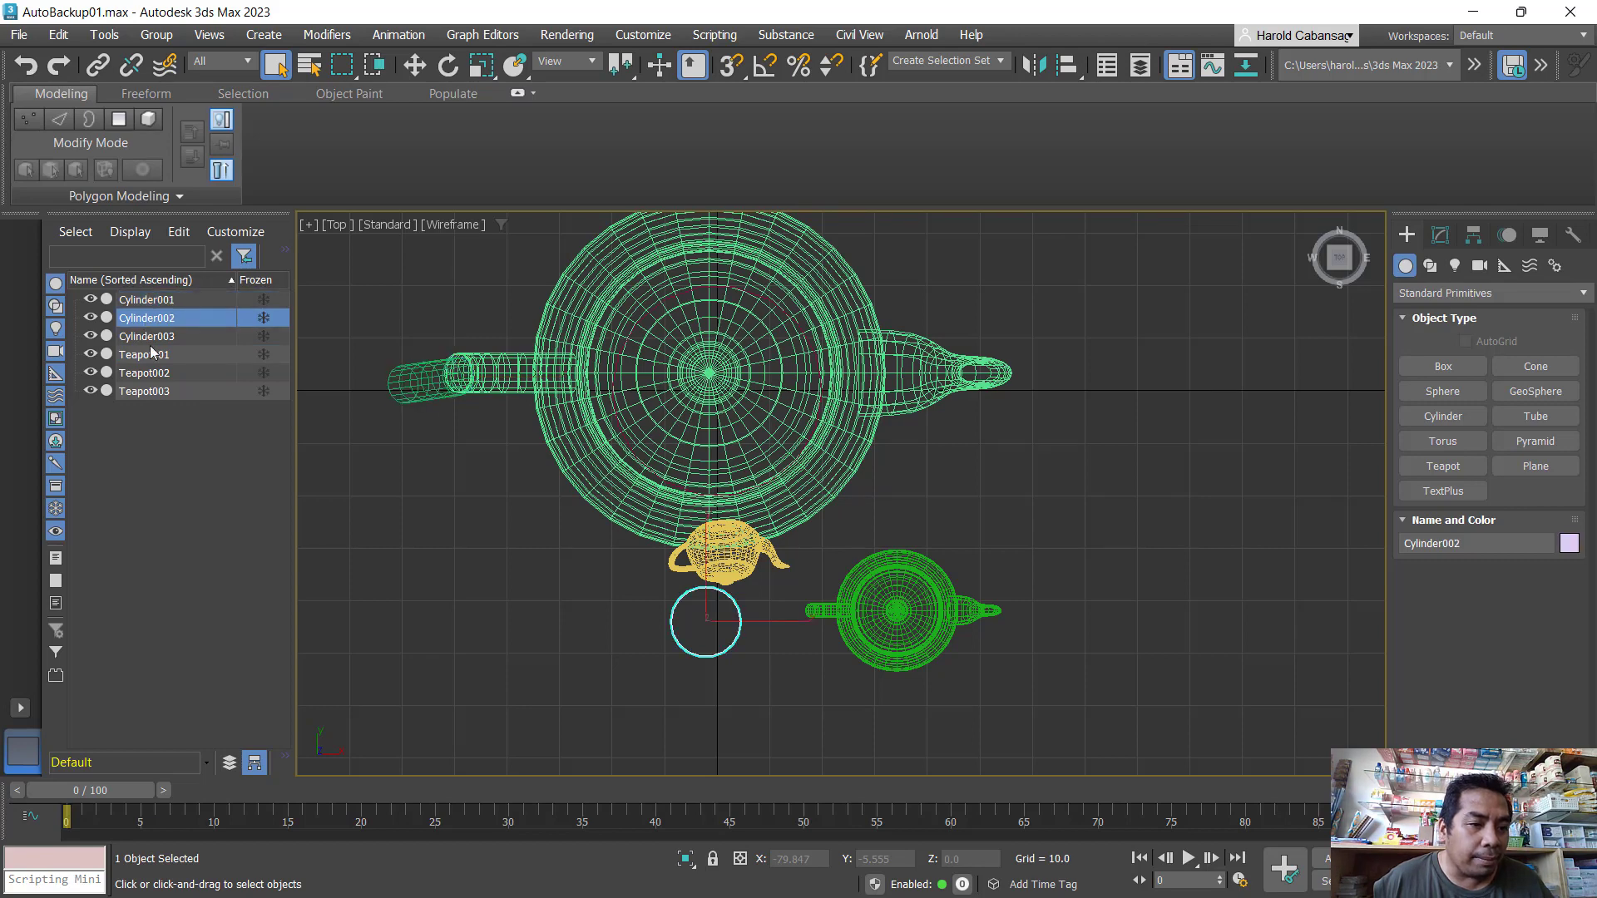
left_click(162, 340)
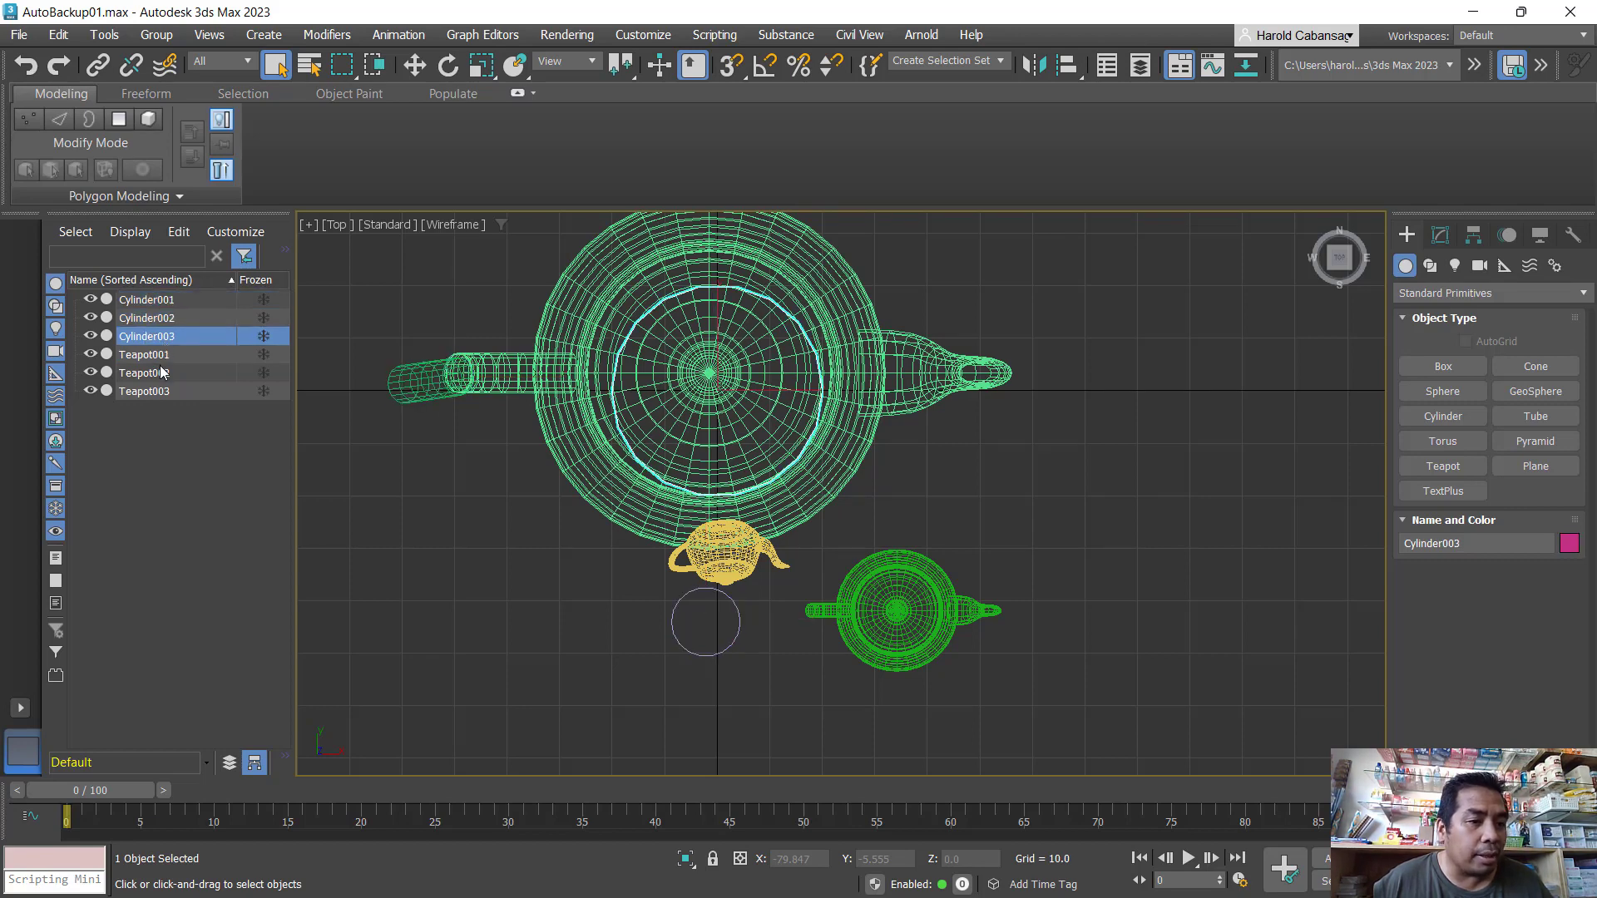
left_click(161, 373)
left_click(164, 392)
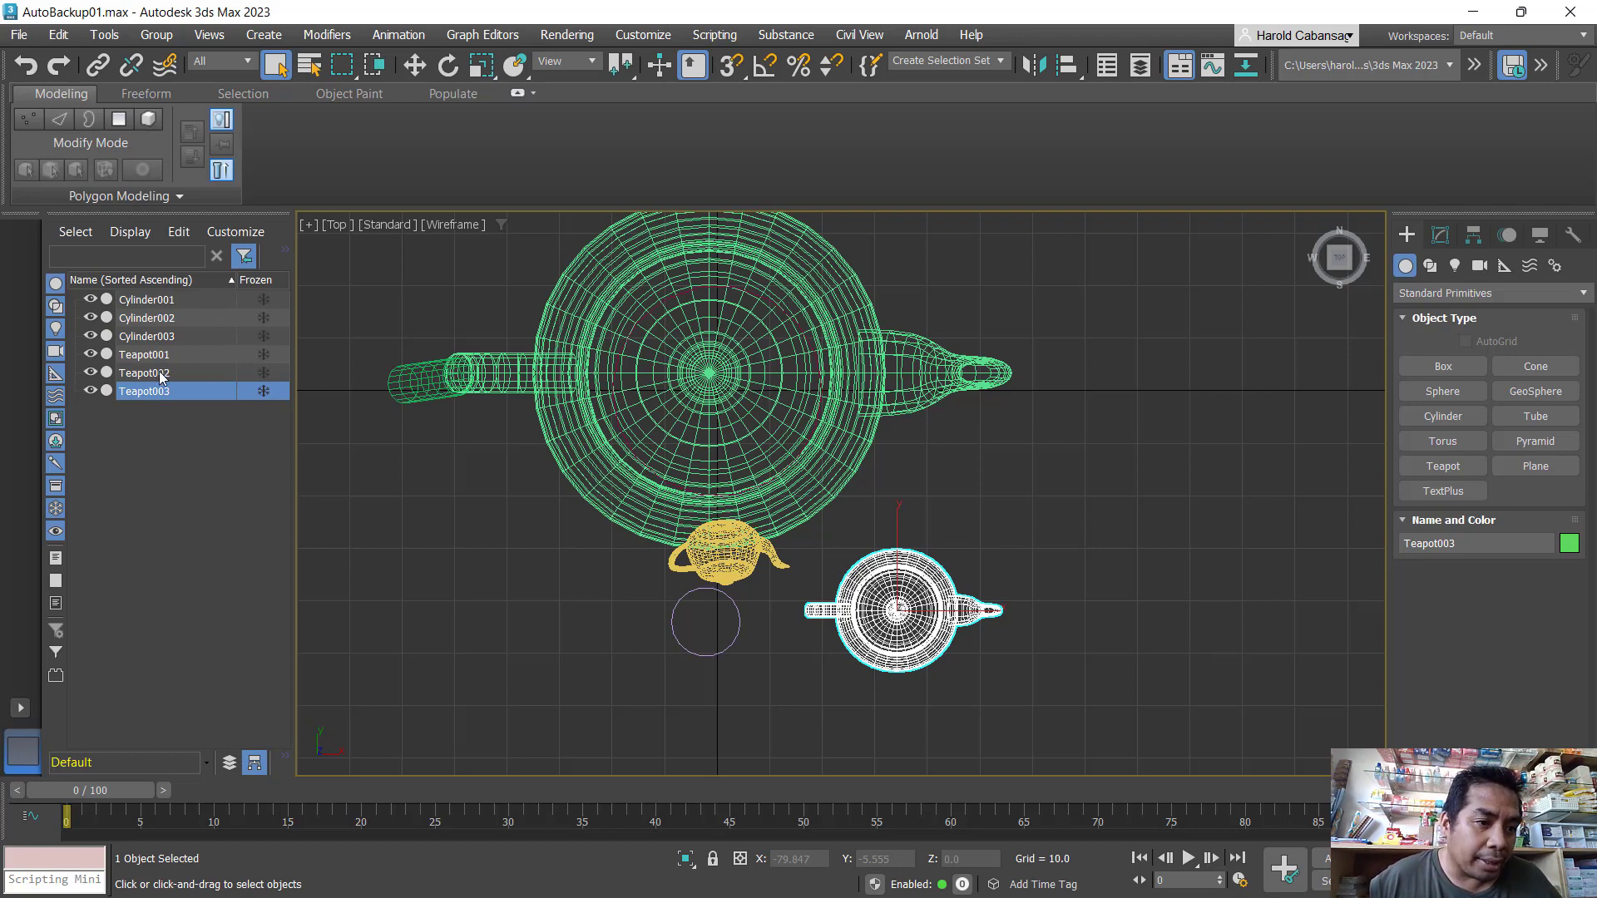
left_click(148, 423)
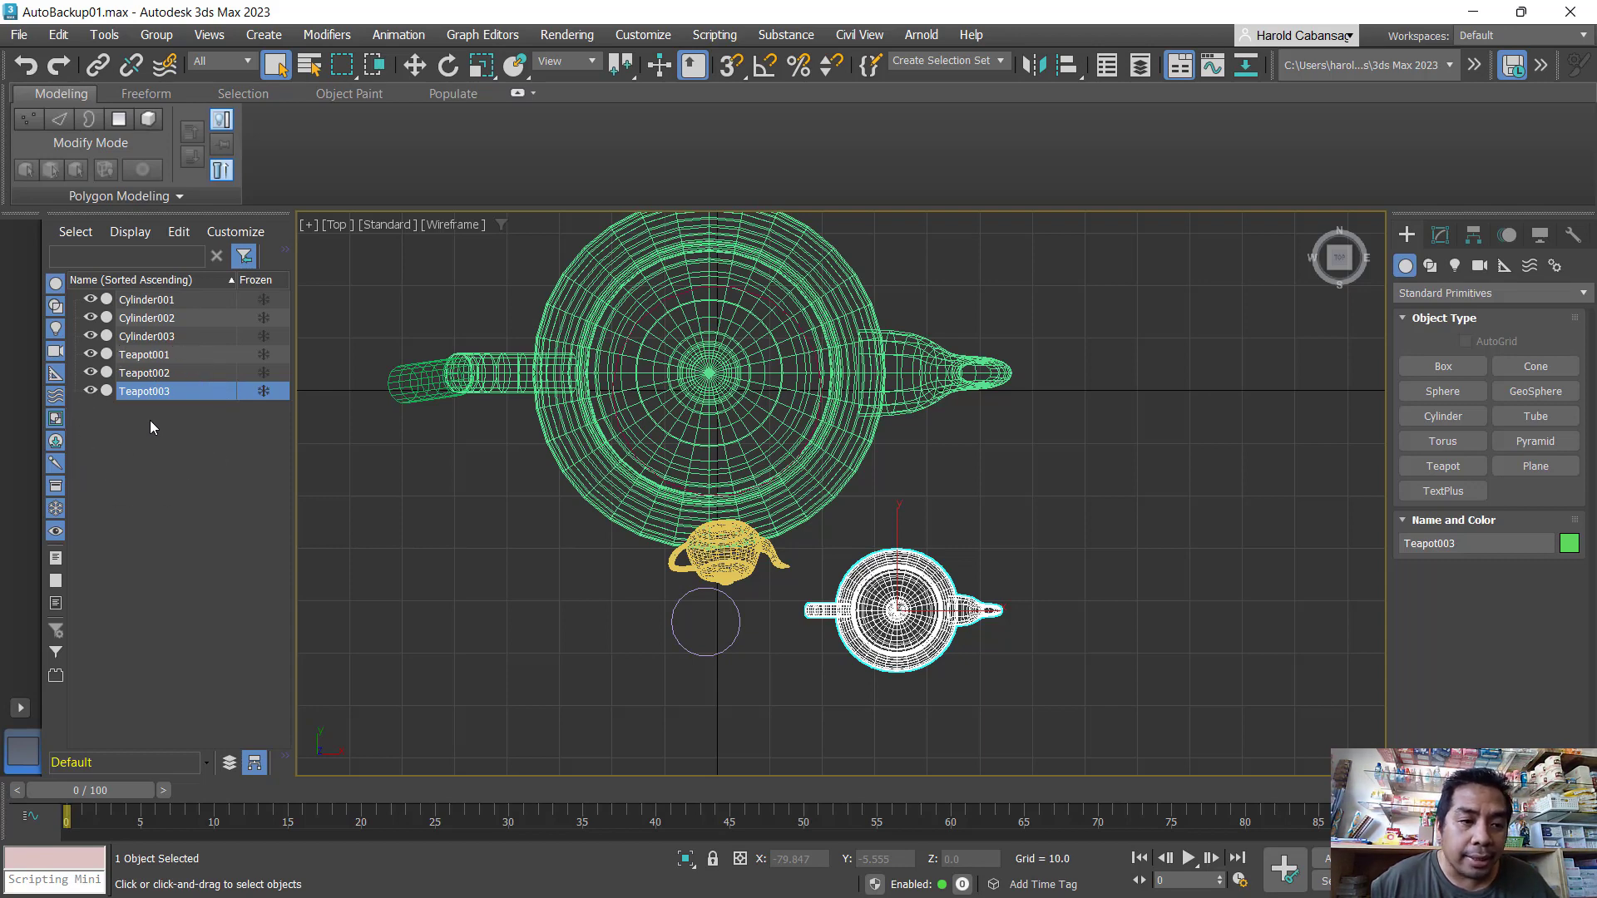
left_click(162, 343)
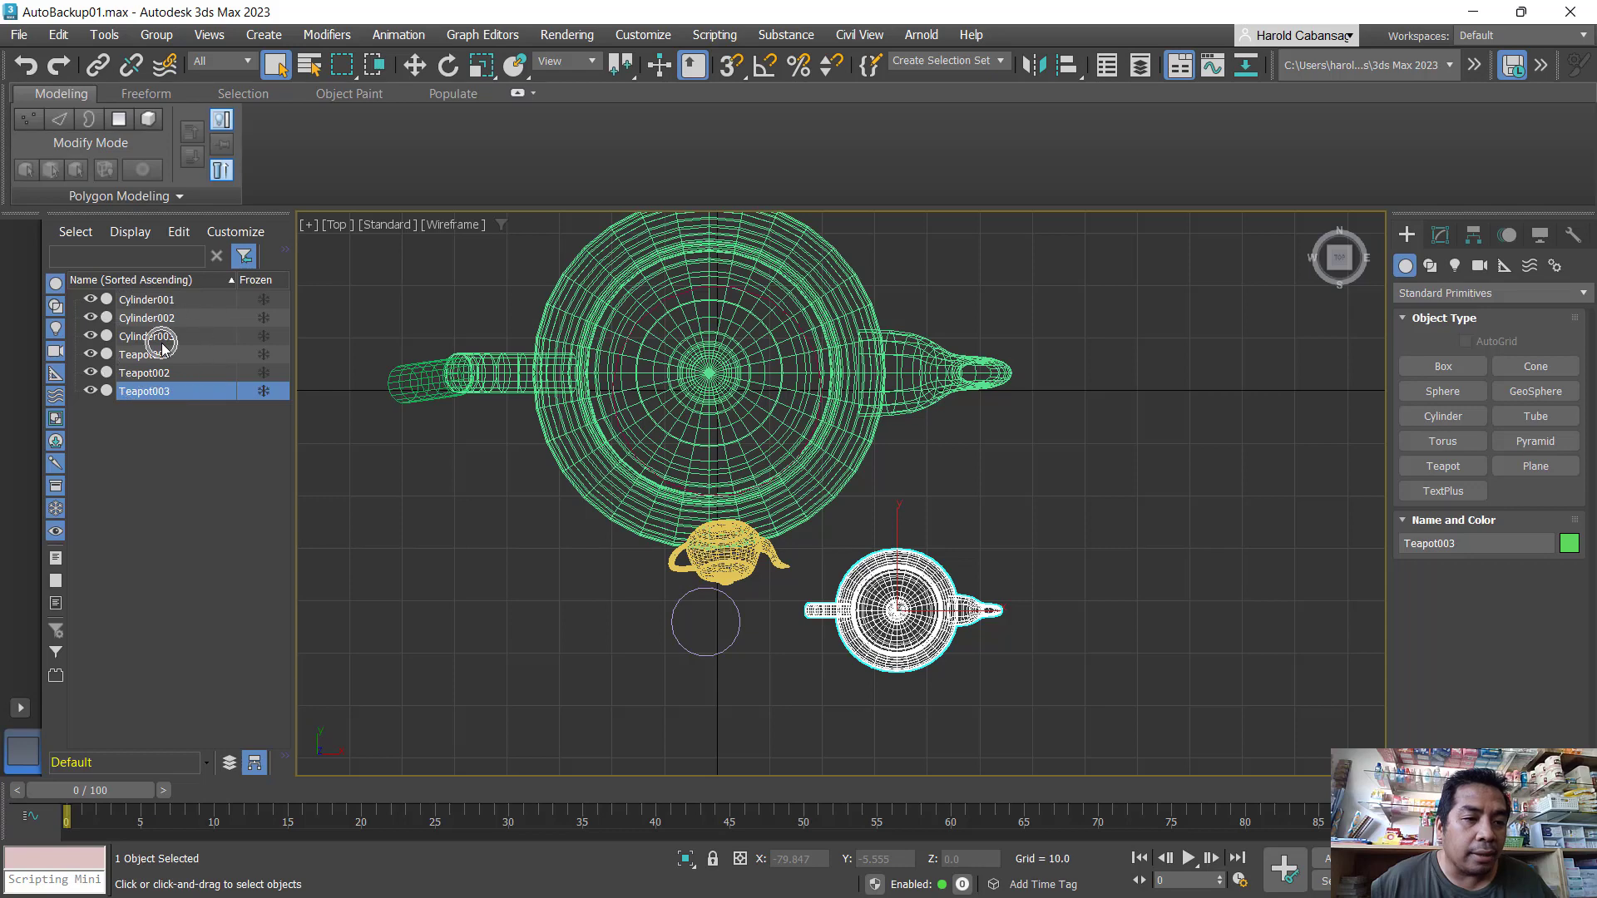
- Toggle the visibility of Teapot003 off and on, leaving it visible
left_click(88, 391)
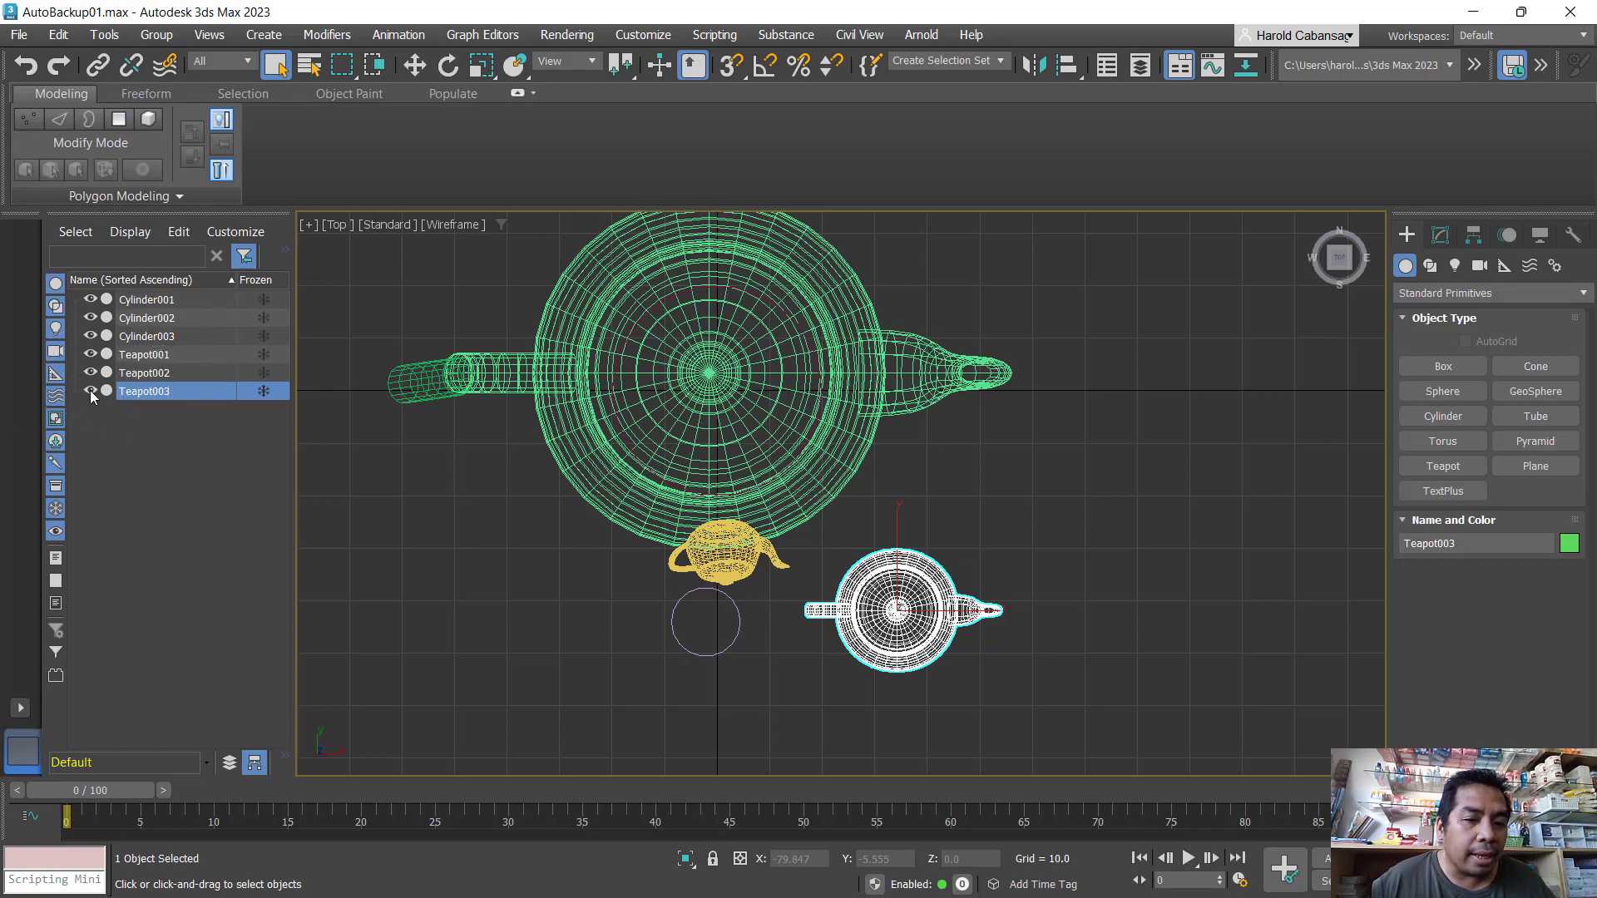
left_click(90, 391)
left_click(90, 391)
left_click(89, 391)
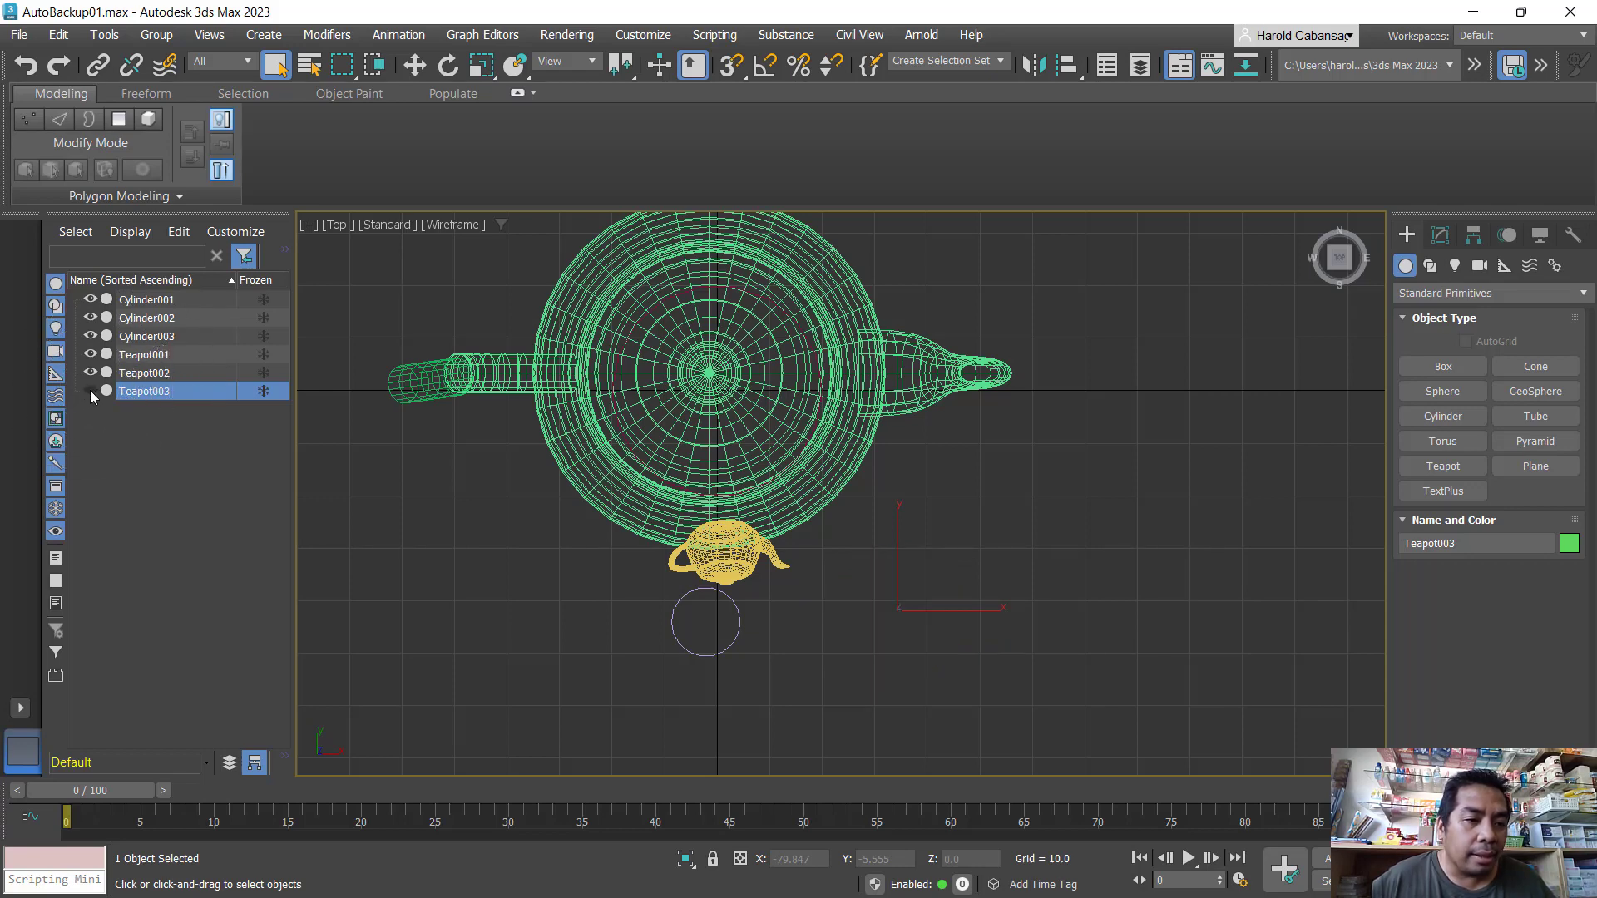
left_click(90, 391)
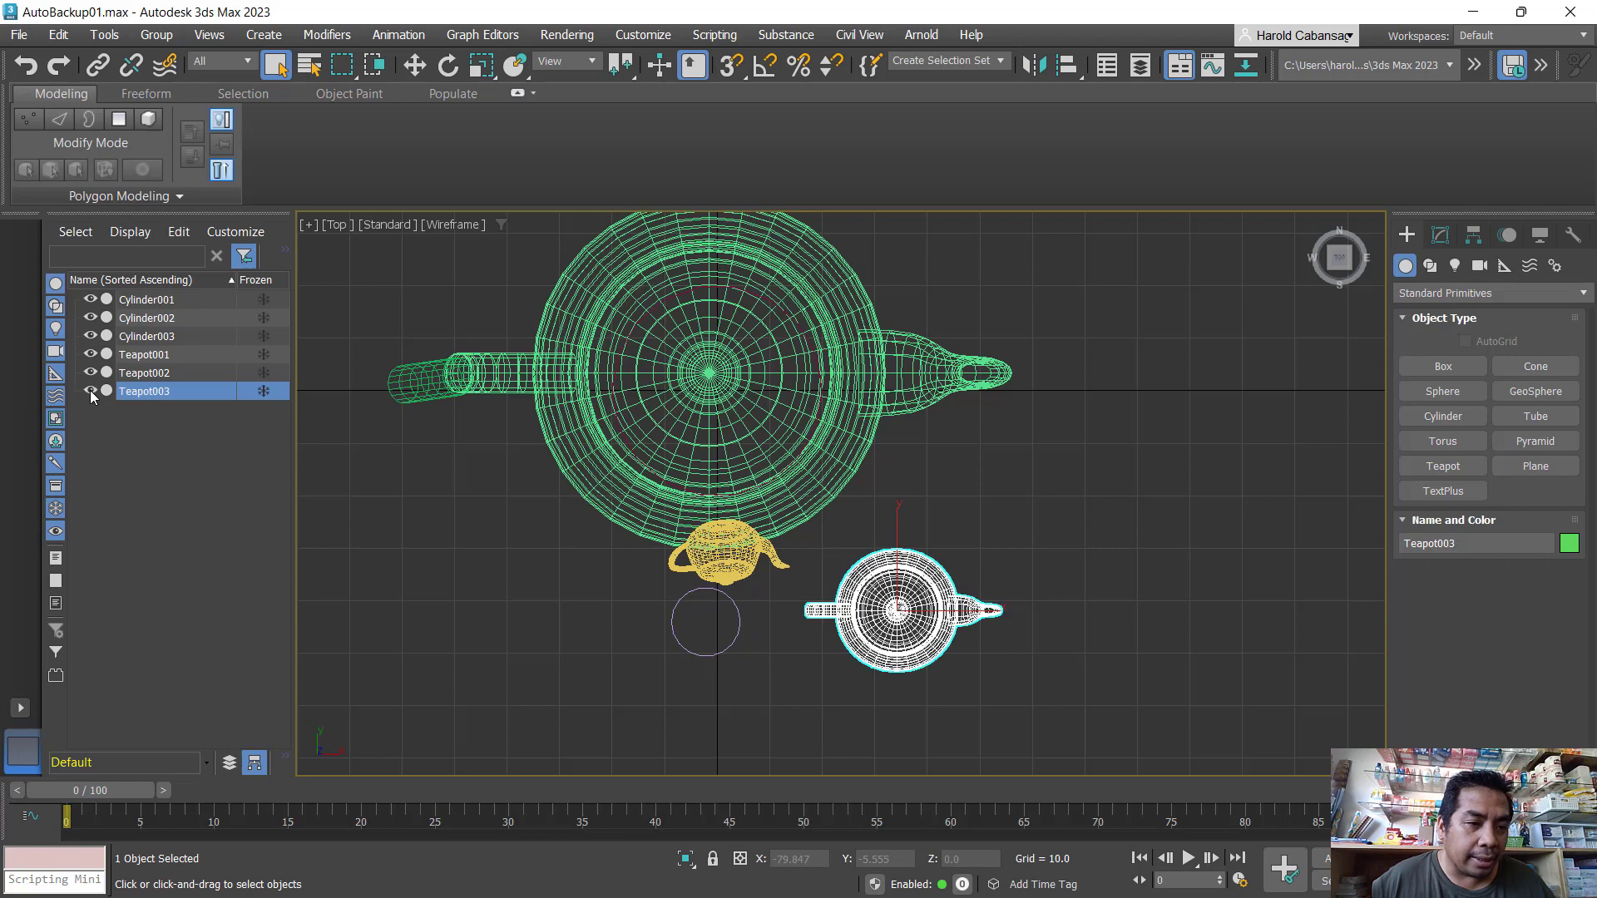
- Select Cylinder001 by name and toggle its visibility off and on several times, leaving it visible
left_click(90, 298)
left_click(90, 298)
left_click(145, 300)
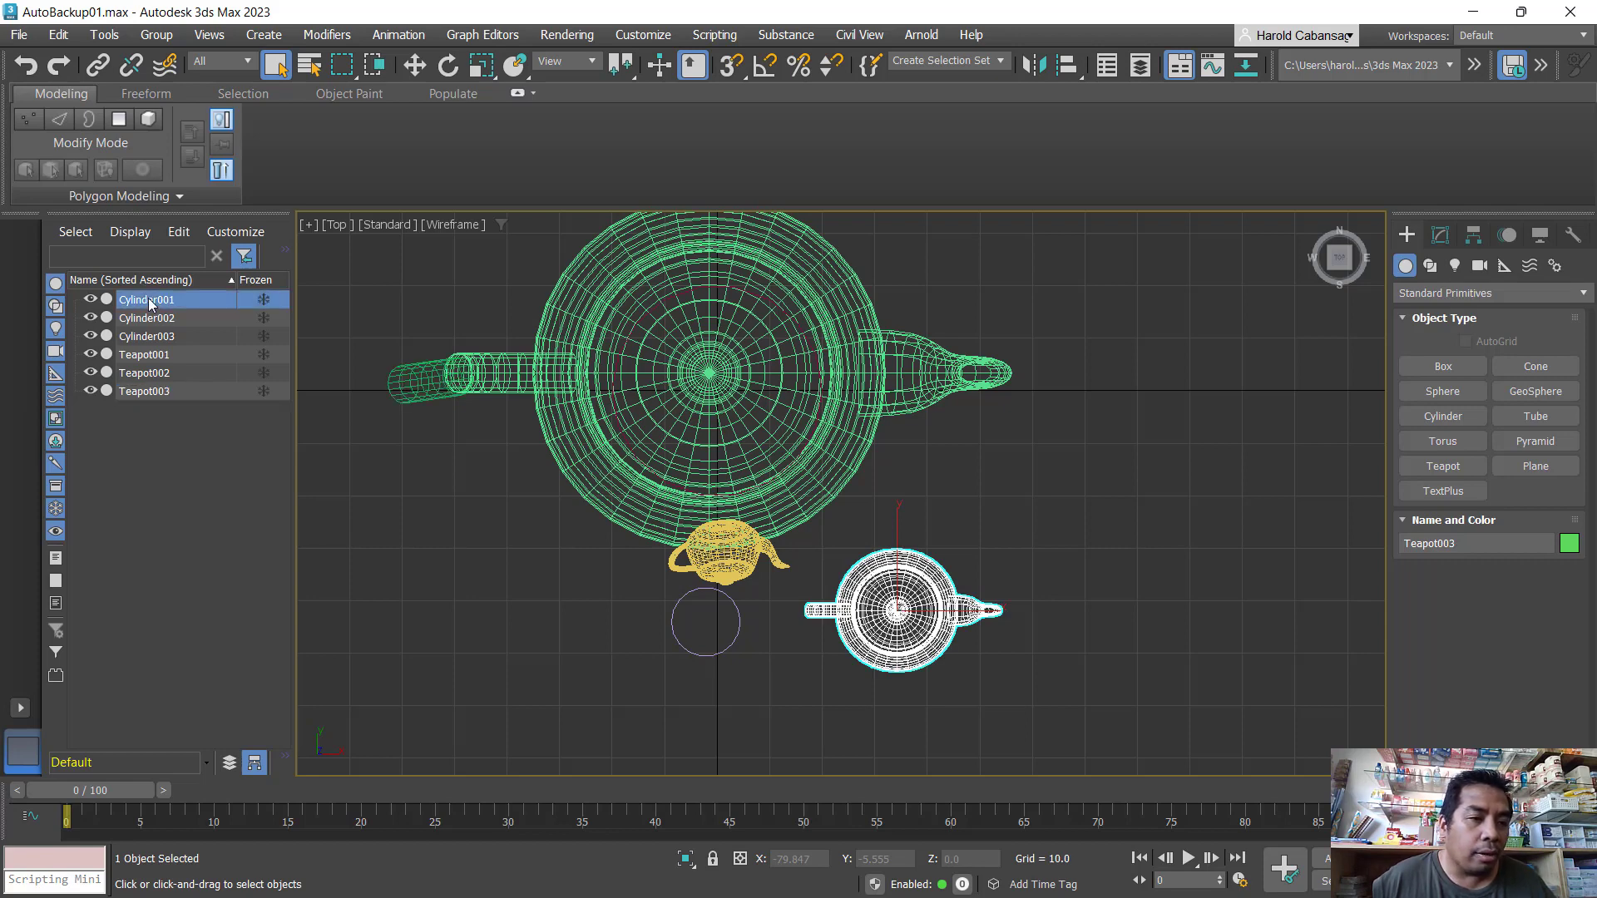
left_click(90, 299)
left_click(90, 299)
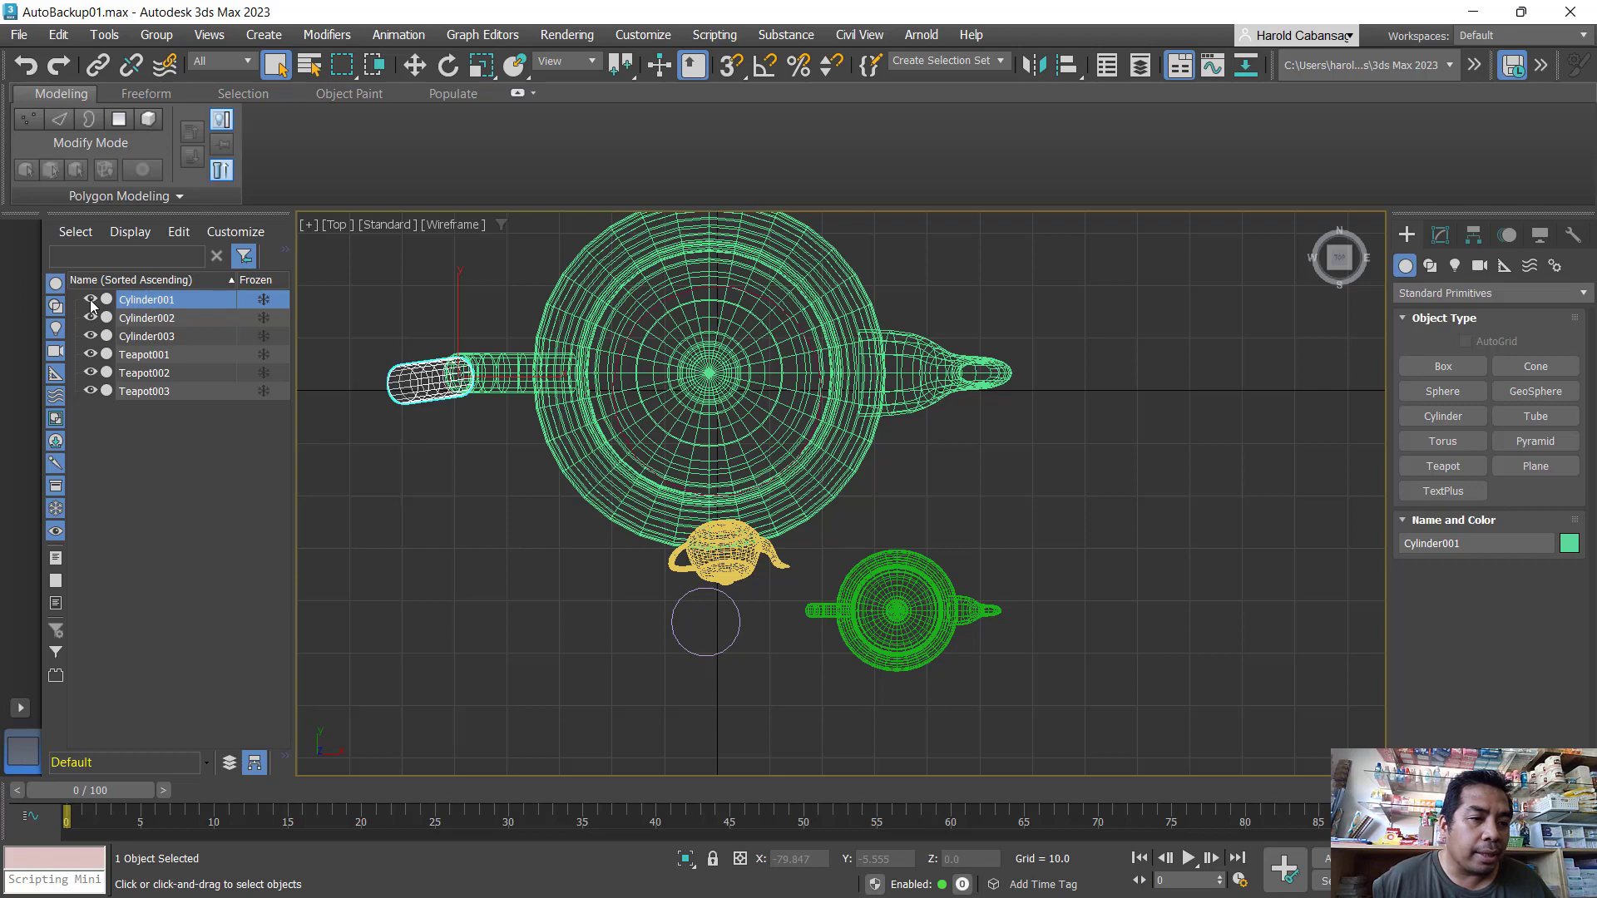
left_click(90, 300)
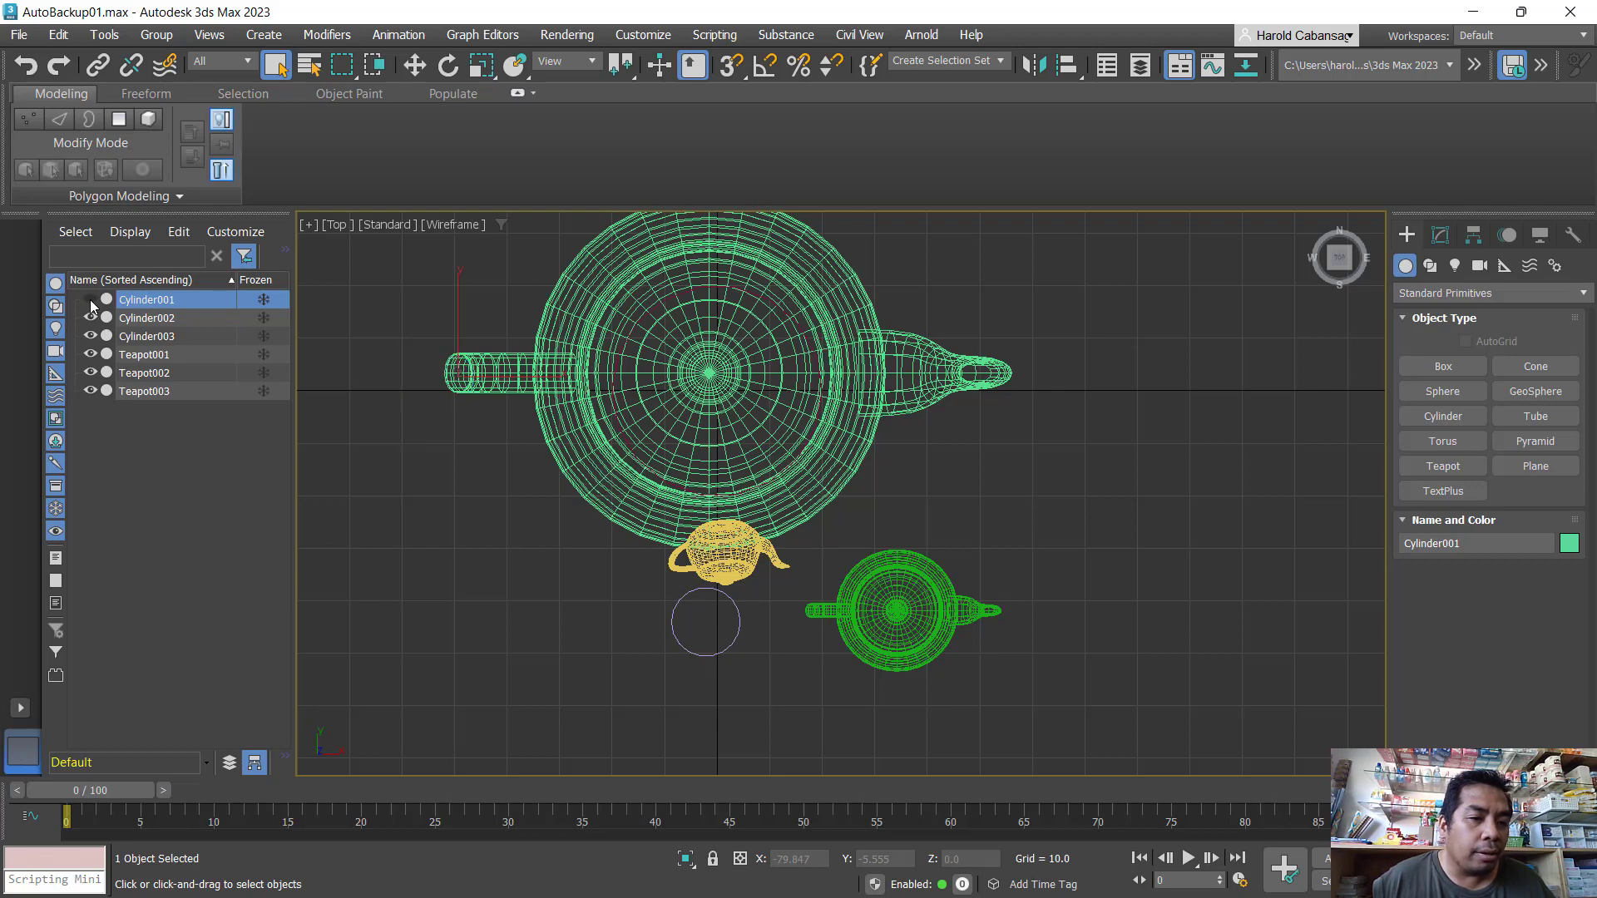
left_click(90, 300)
double_click(90, 300)
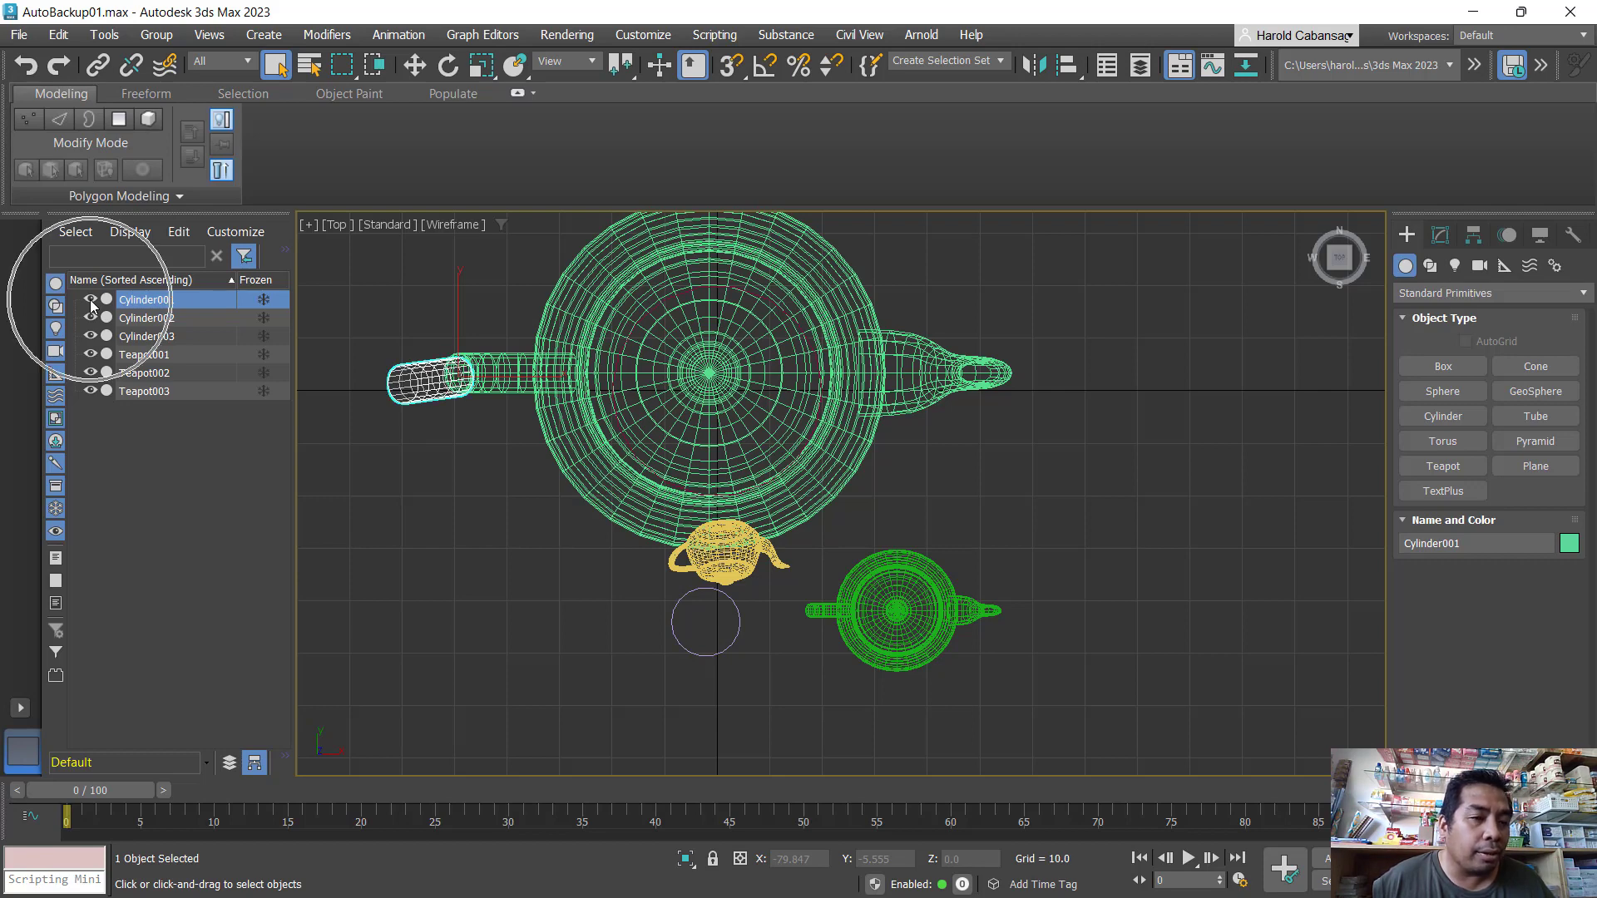
double_click(90, 299)
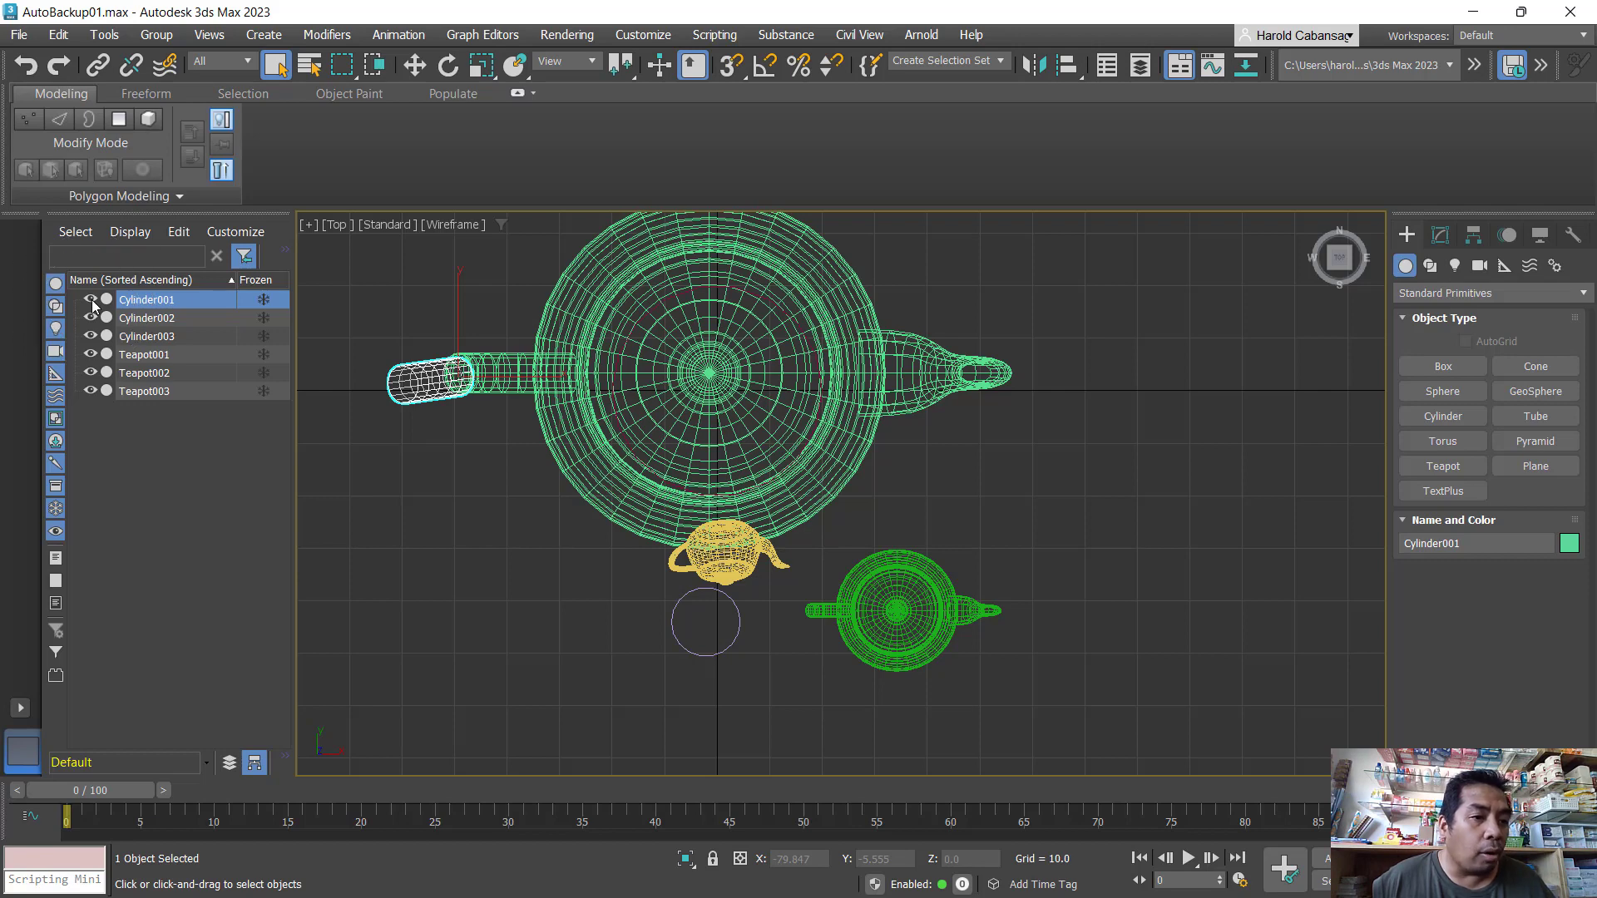
left_click(269, 279)
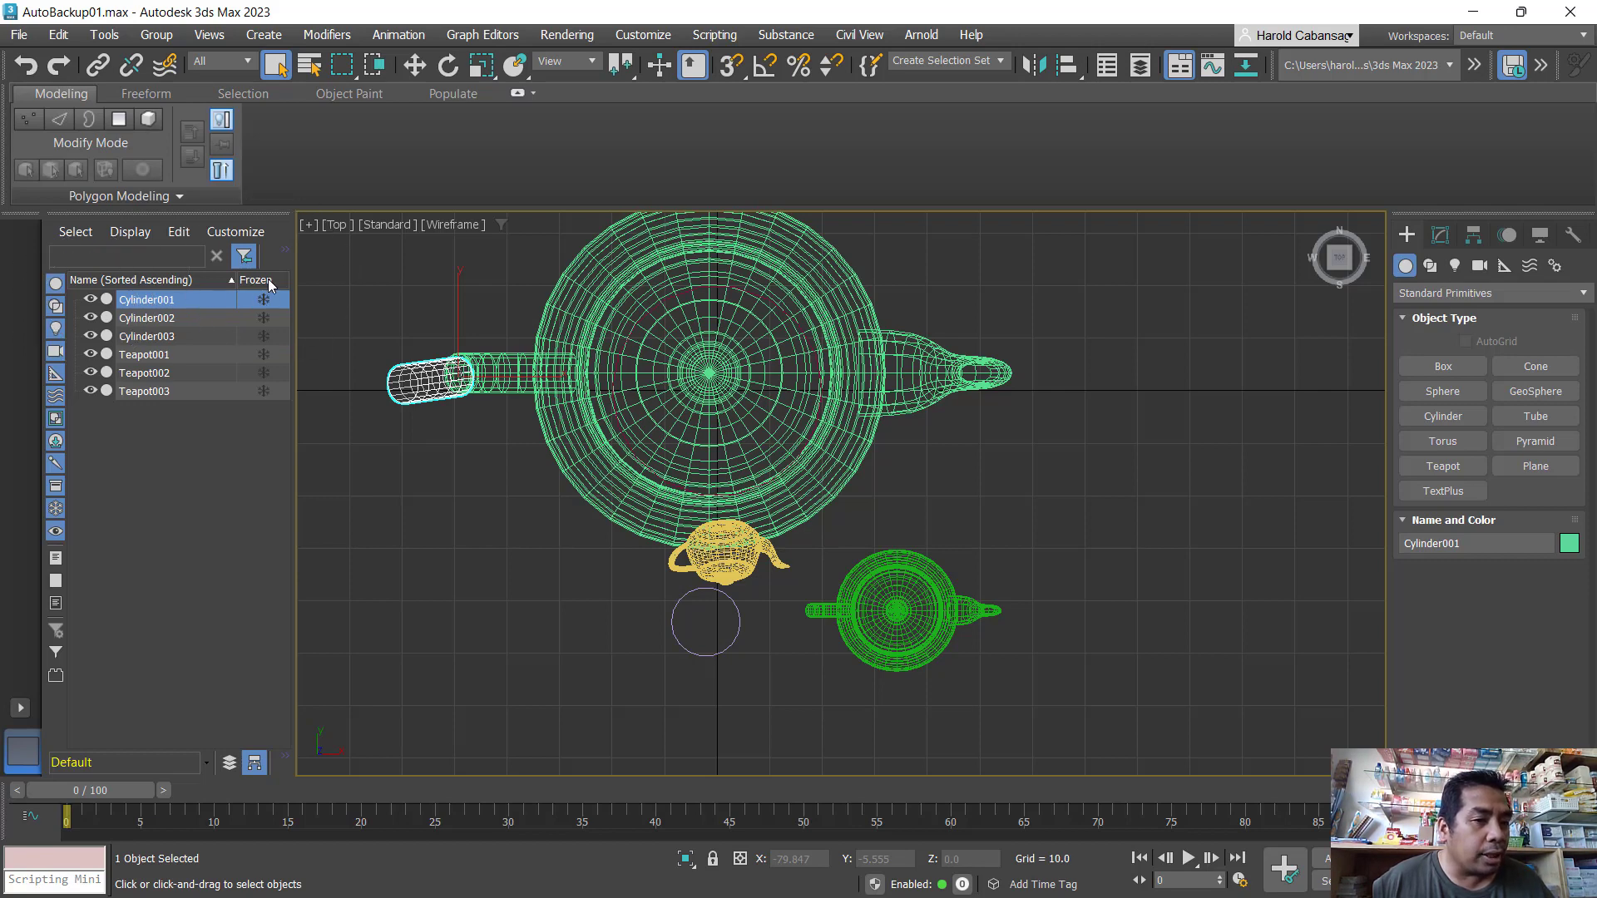
- Freeze Cylinder001 from the scene list, clear the selection, and try to select the frozen cylinder in the Top view
left_click(263, 300)
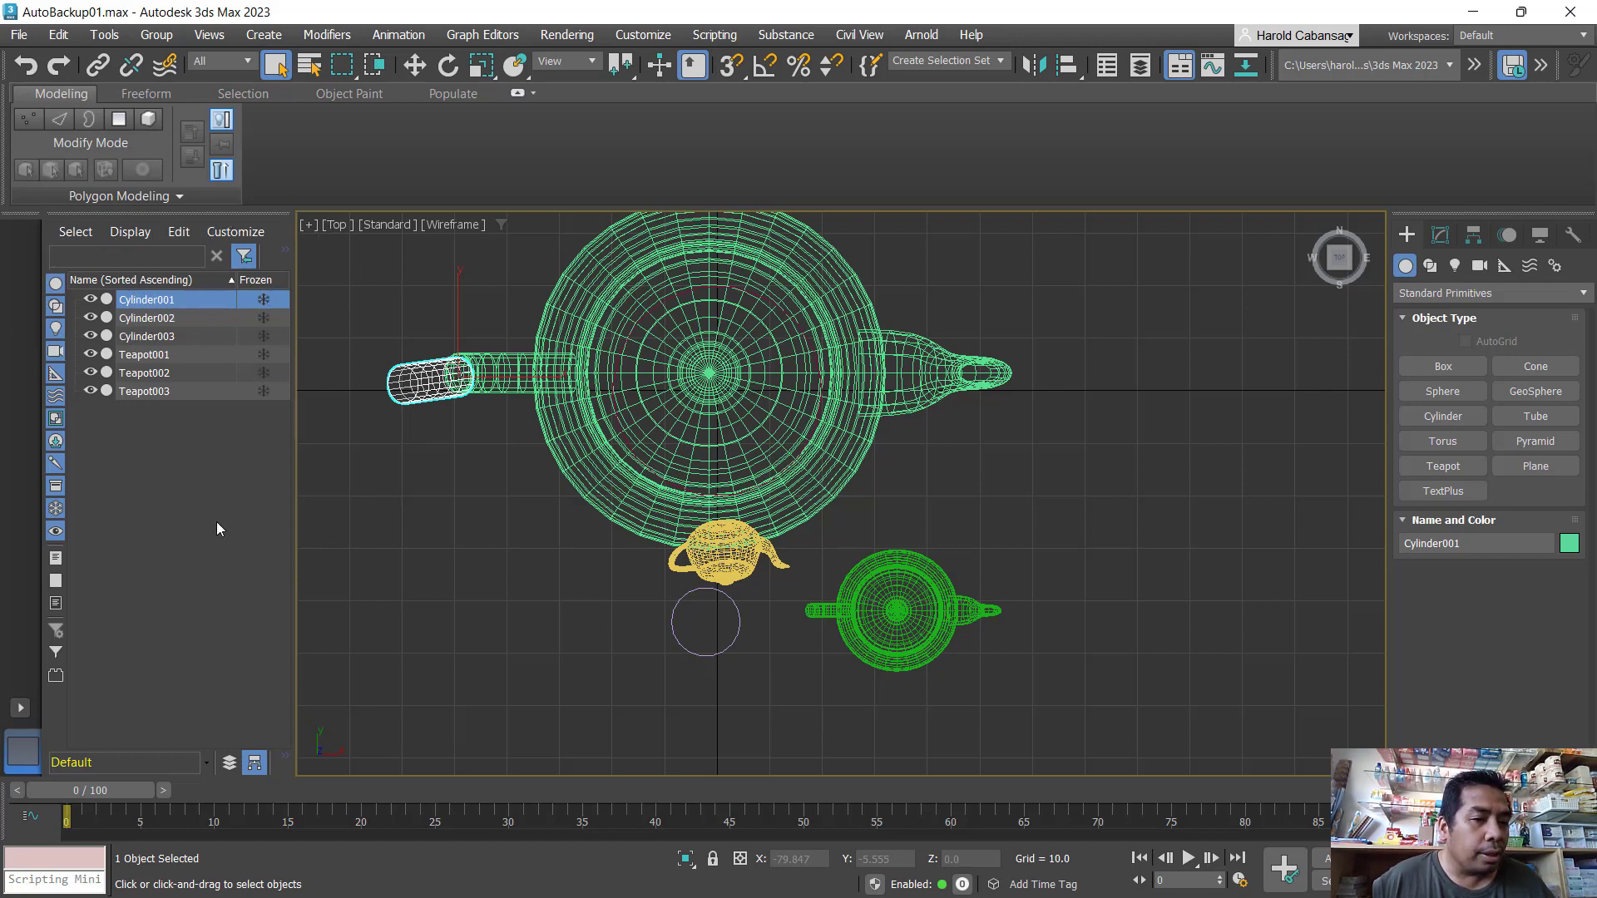
left_click(264, 301)
left_click(412, 479)
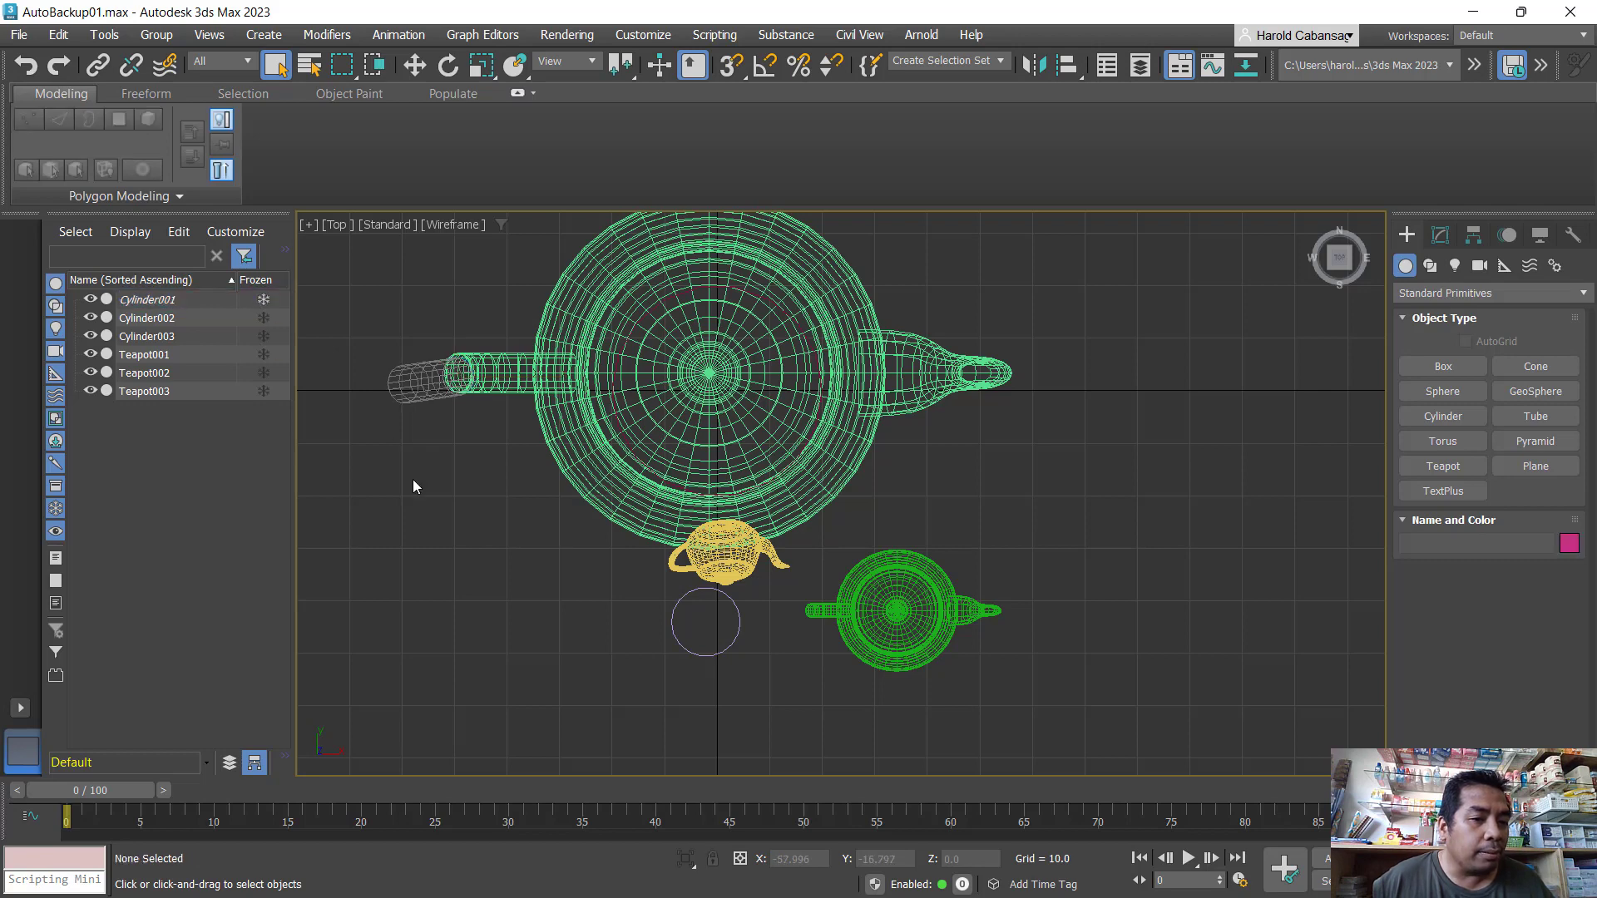
left_click(416, 379)
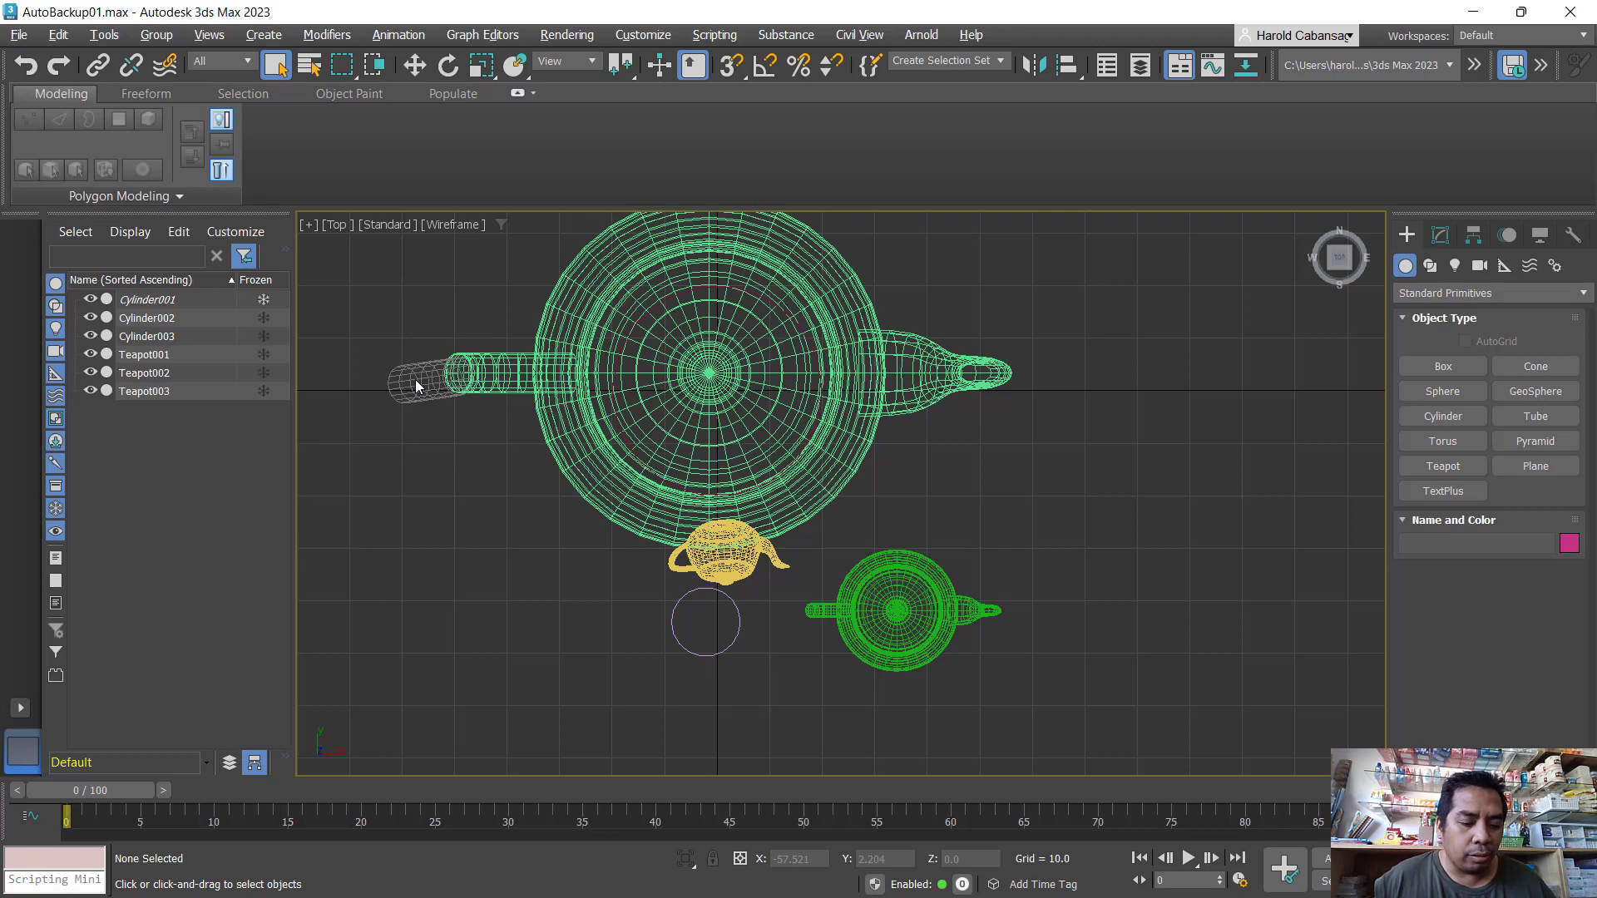
- Switch from the maximized Top view to a maximized Perspective view and unfreeze Cylinder001
key("alt+w")
left_click(980, 594)
key("alt+w")
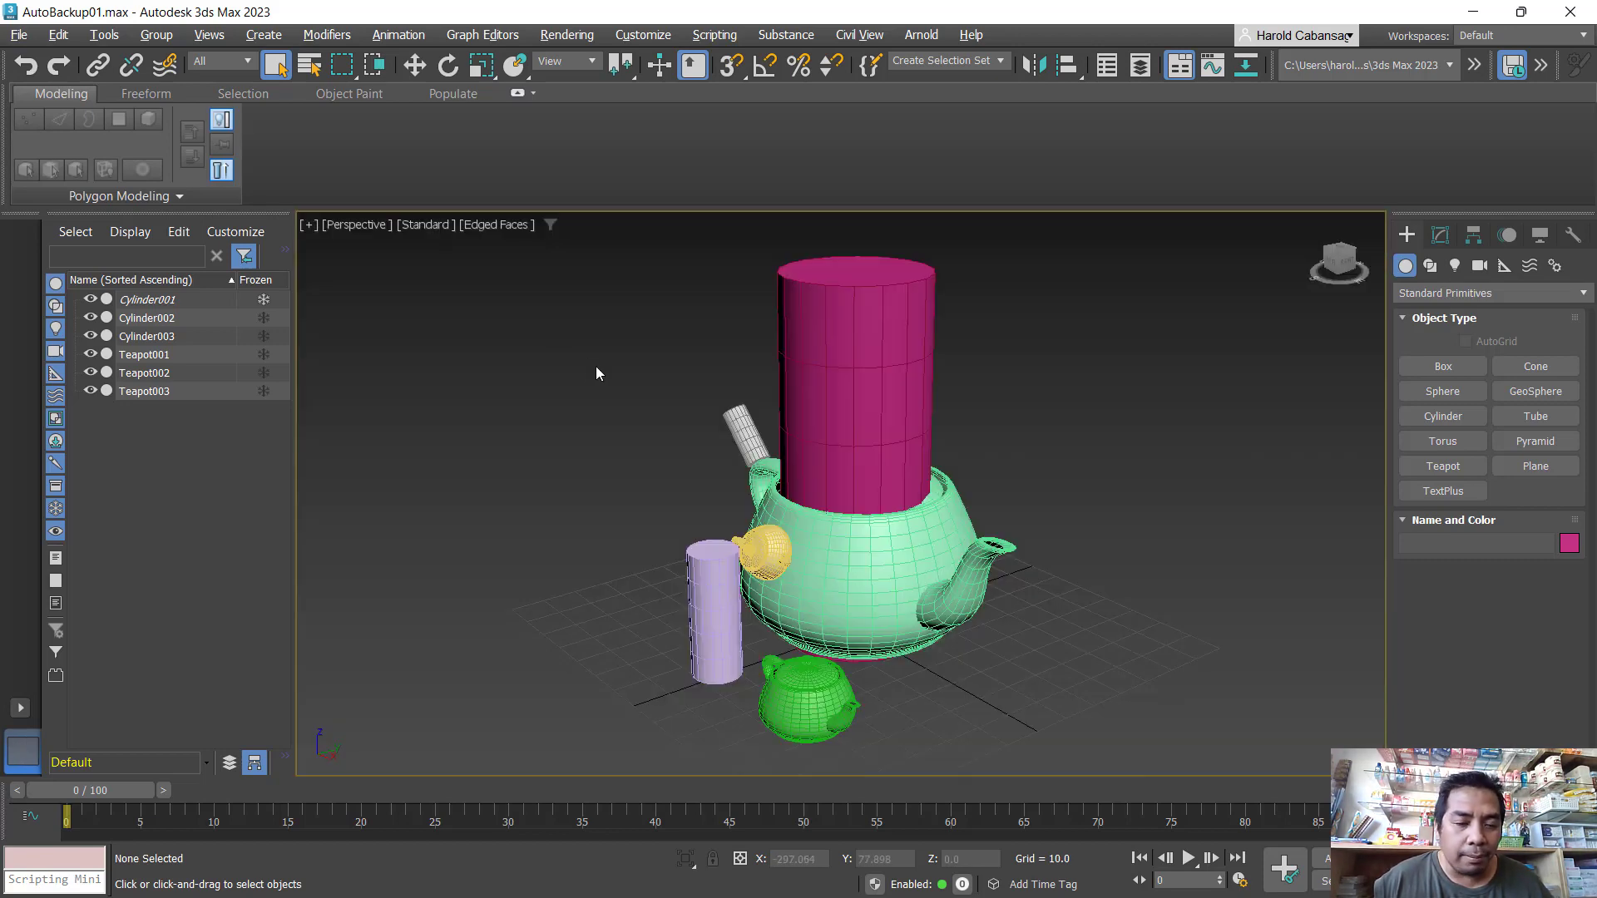
left_click(263, 299)
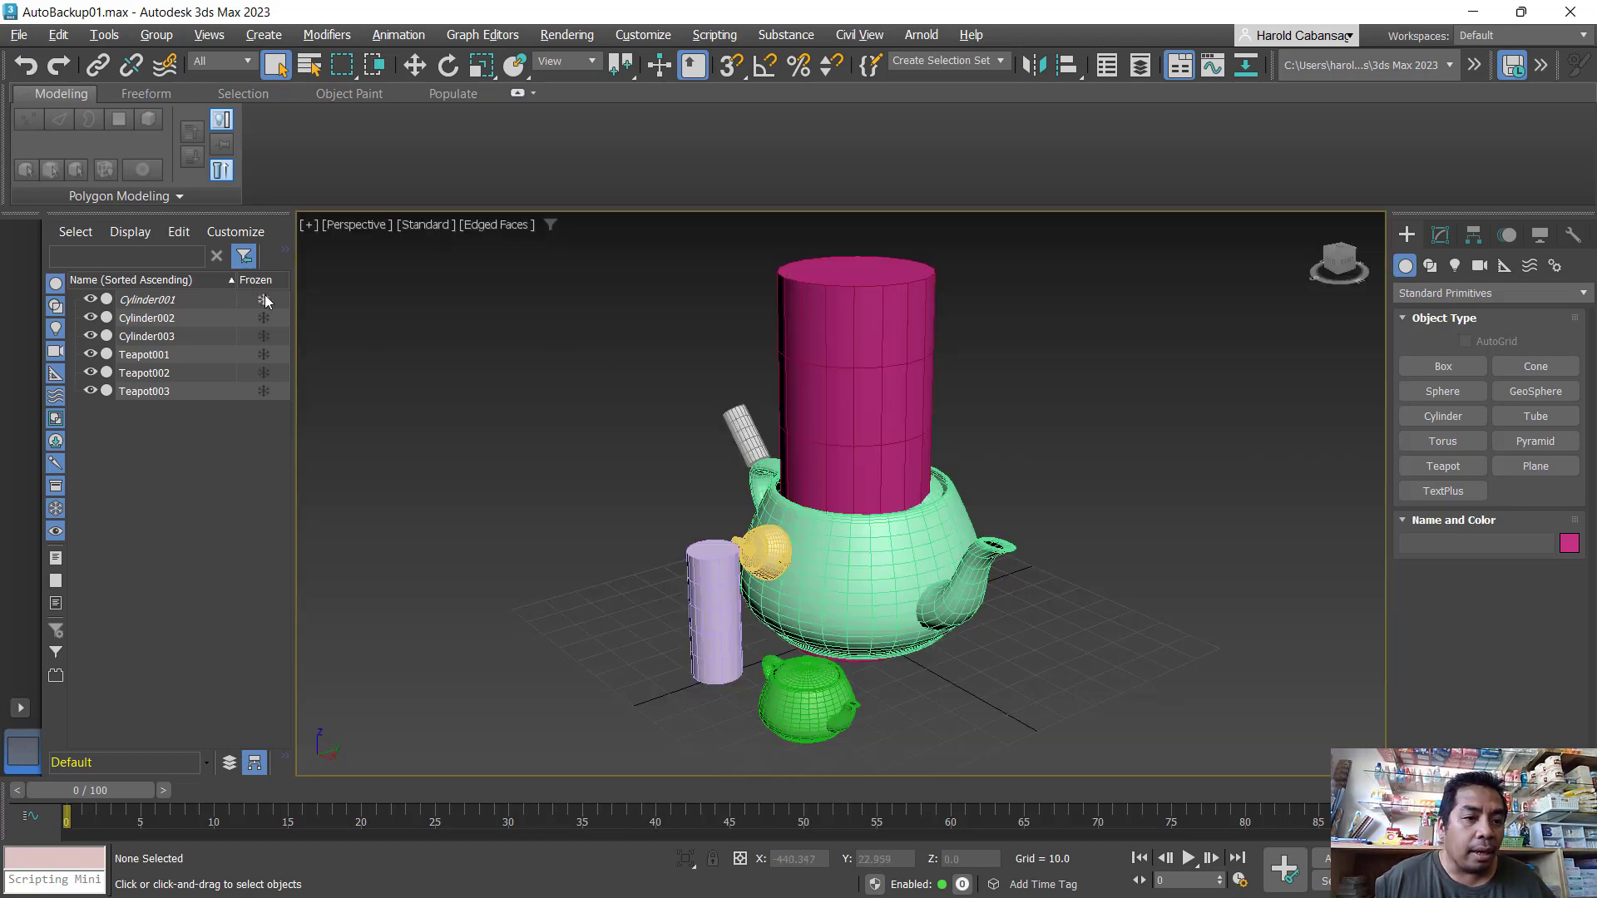
- Select Teapot001 in the Perspective view and freeze it from the scene list
left_click(876, 566)
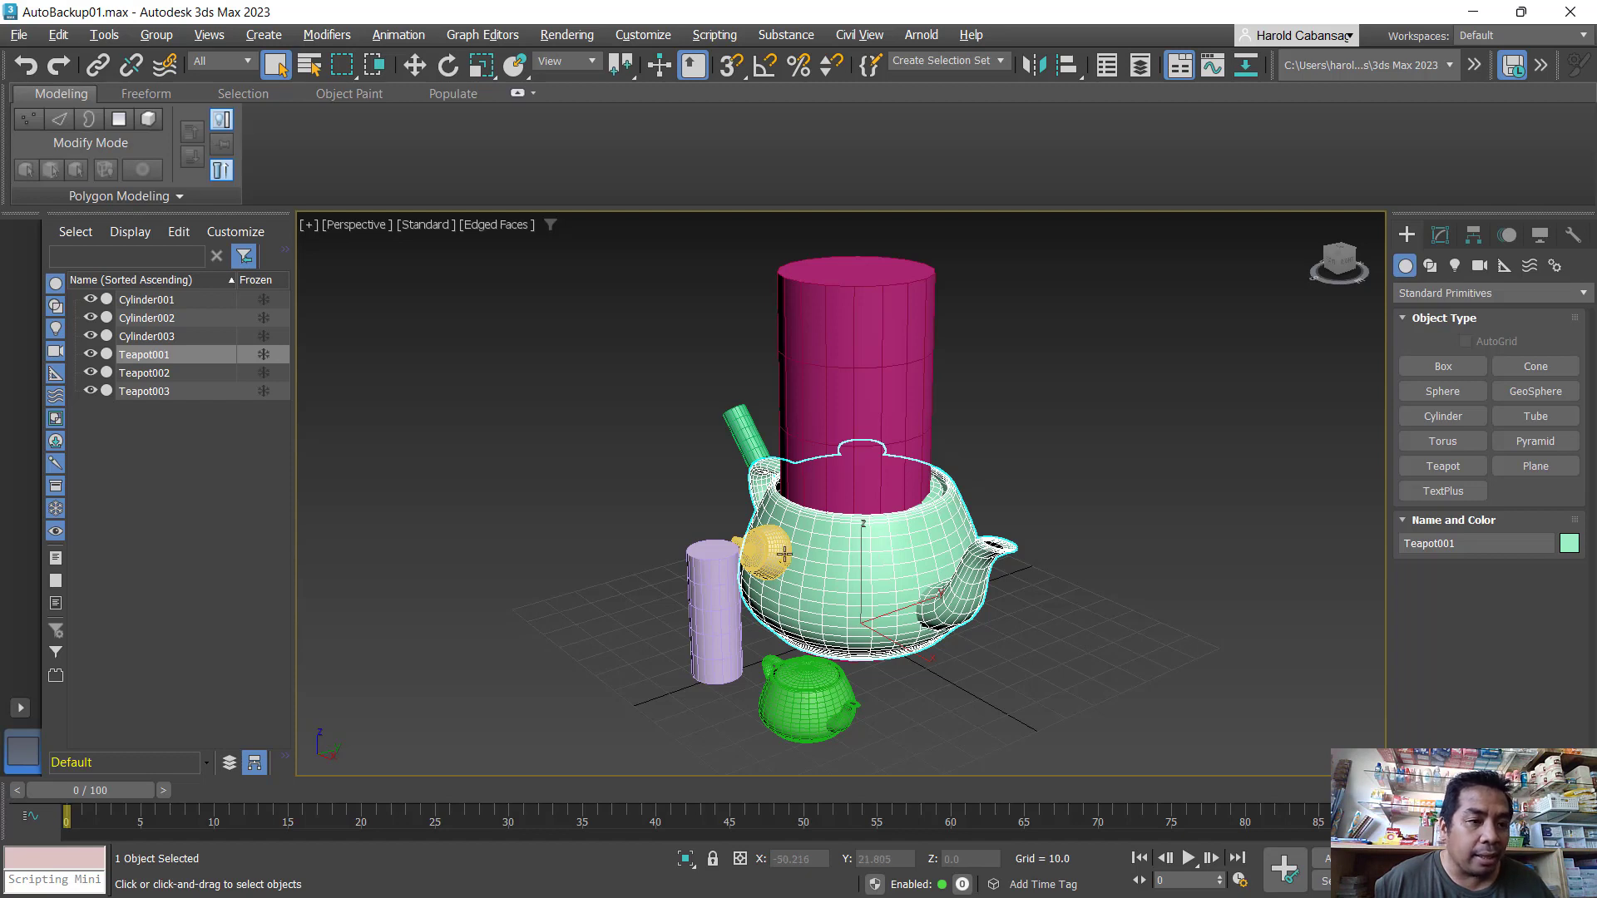
double_click(177, 358)
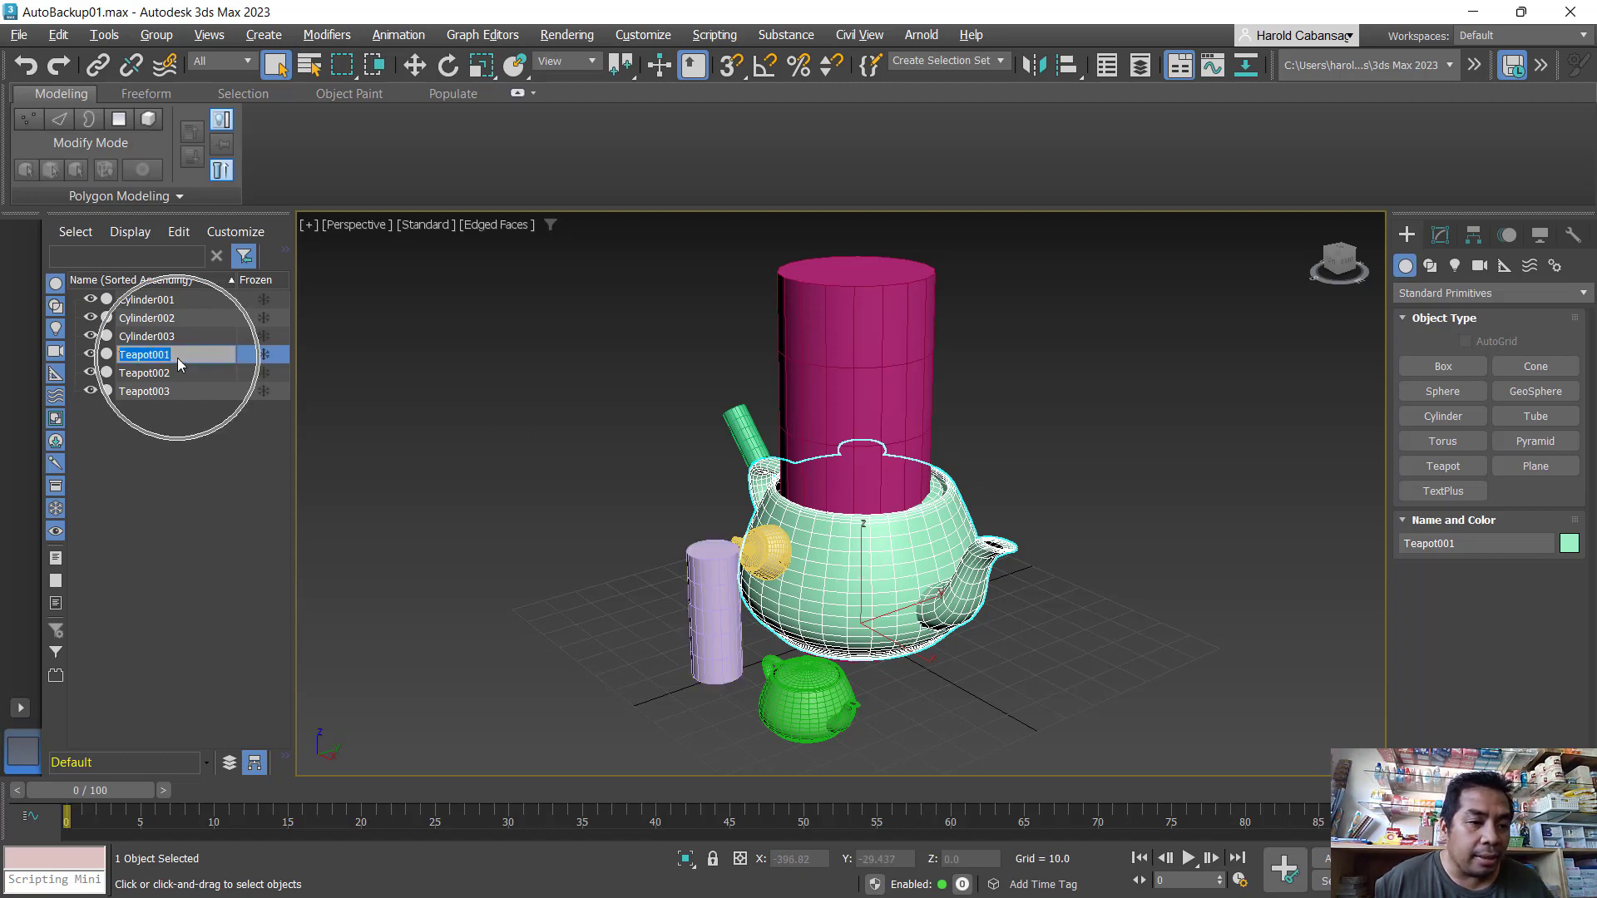
left_click(264, 354)
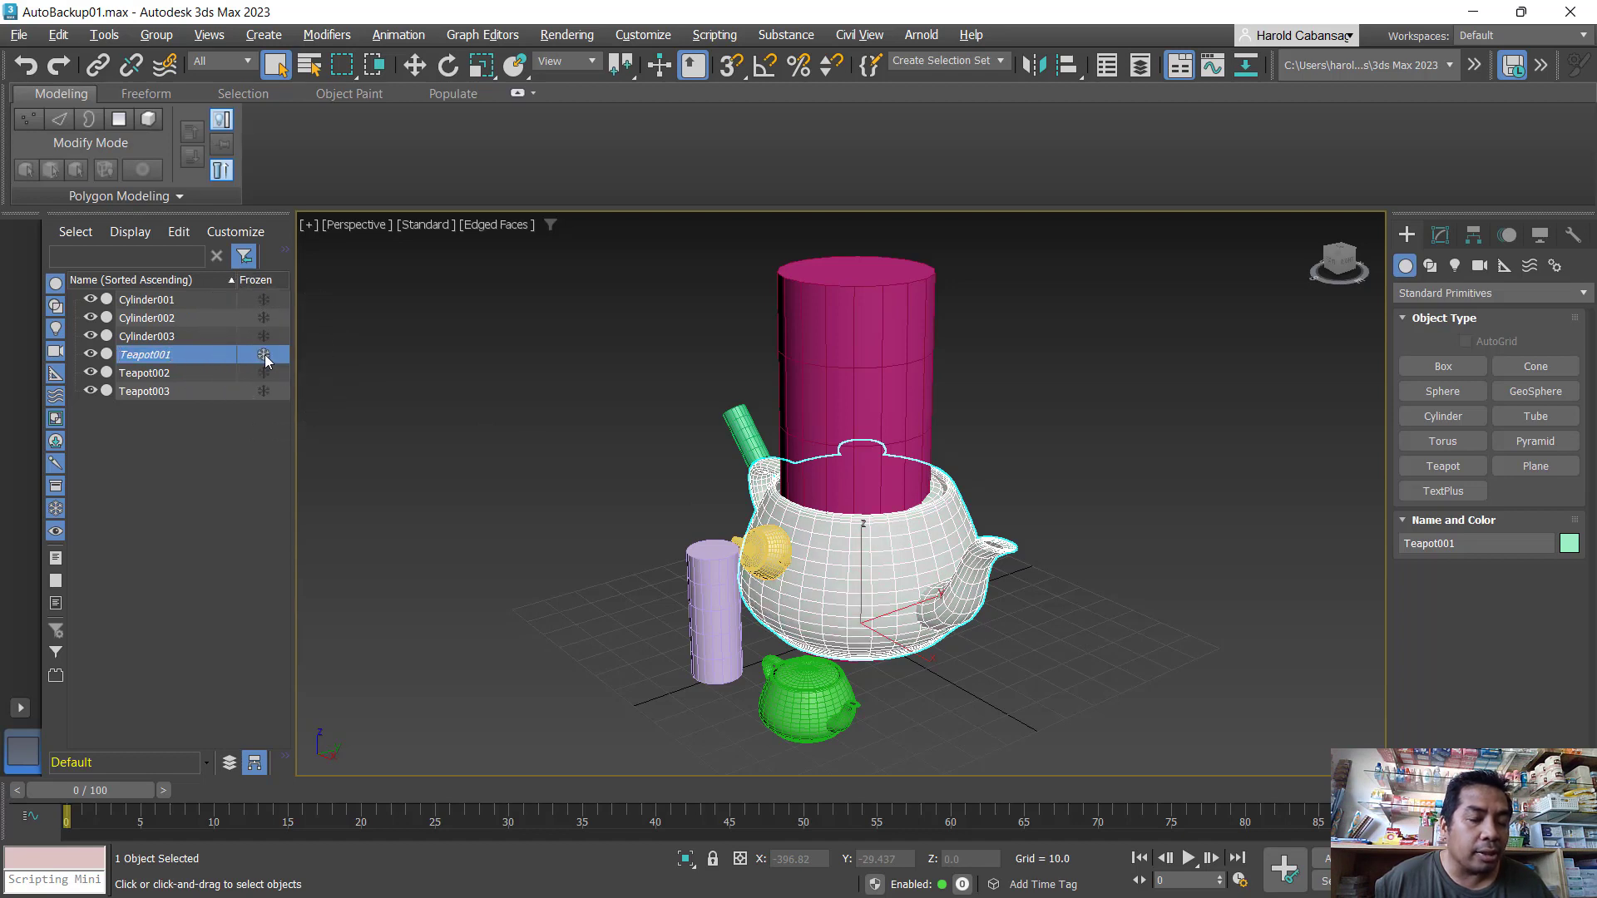
key("ctrl")
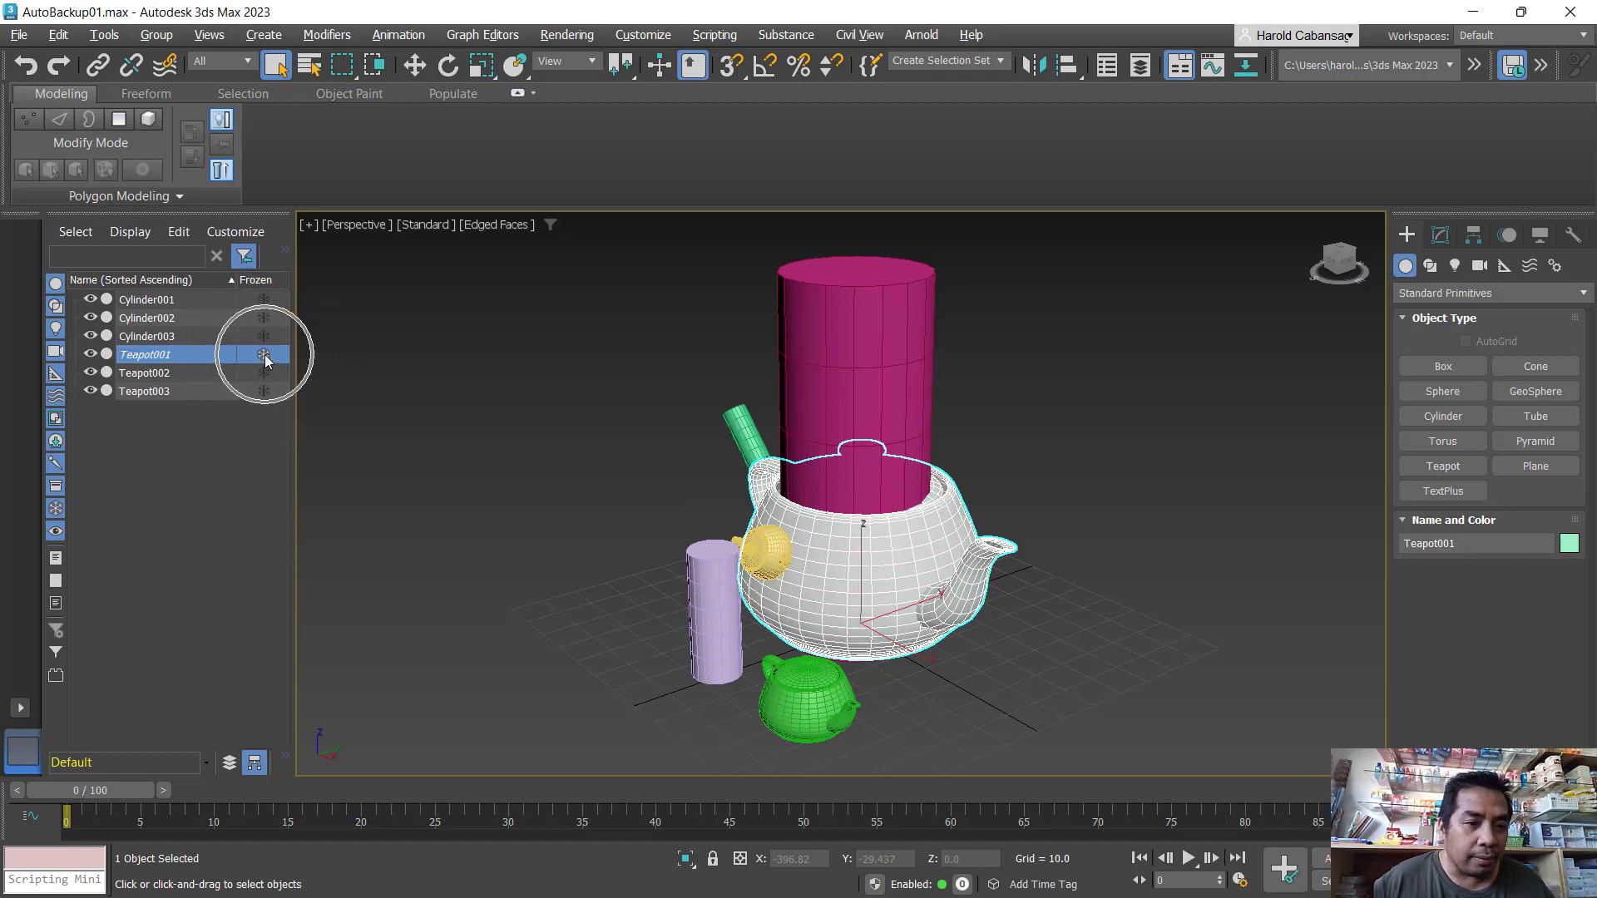
key("ctrl")
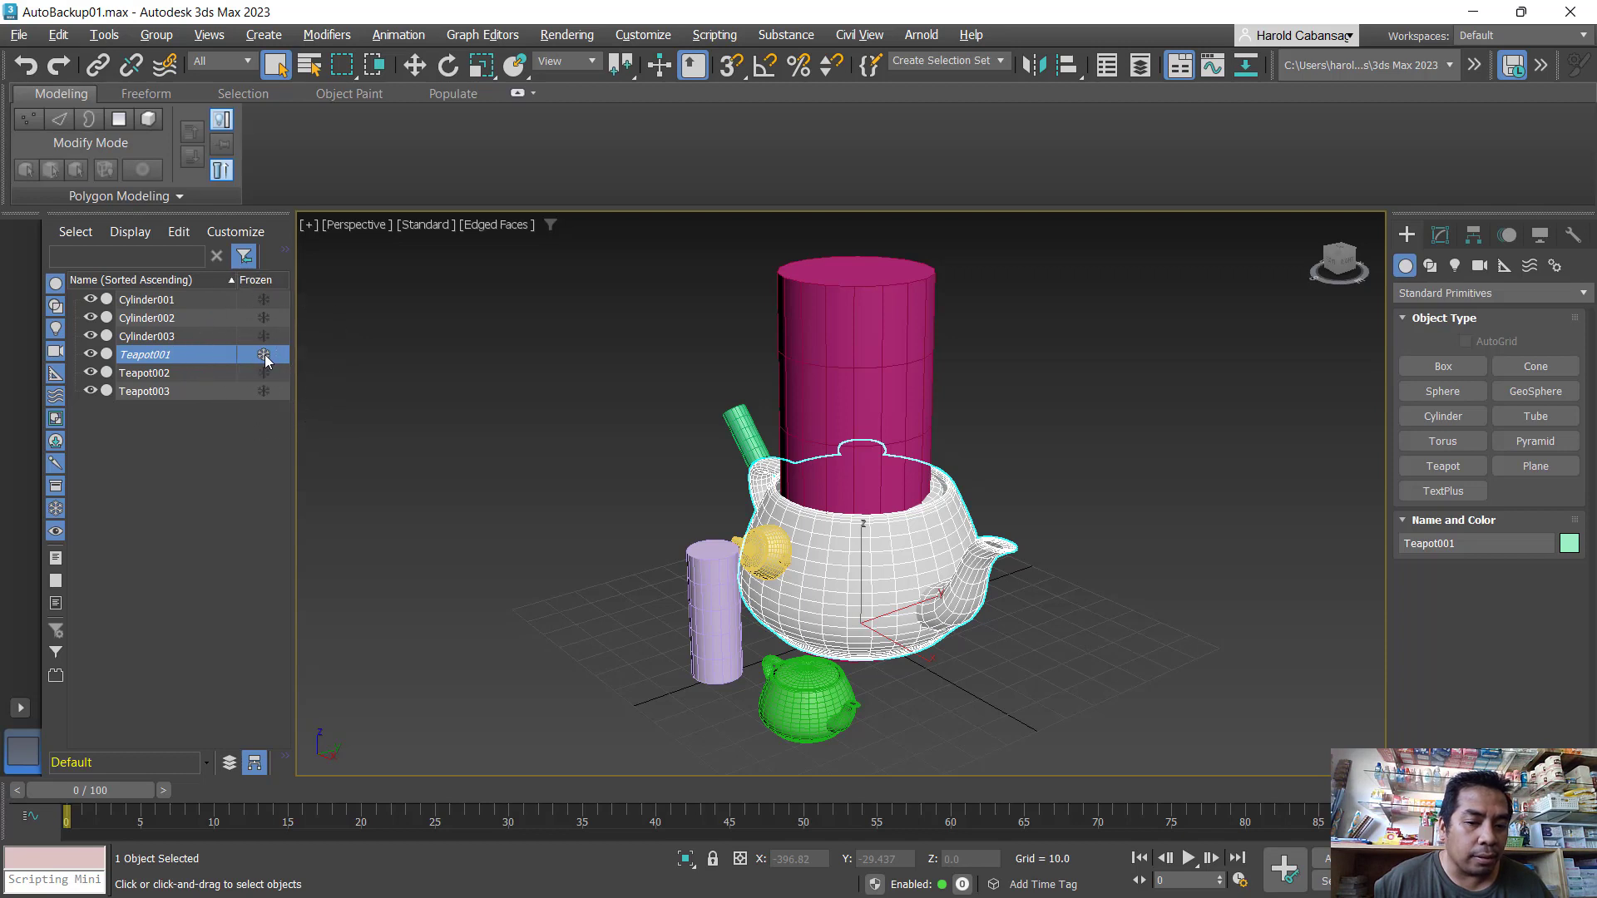
- Try to select the frozen Teapot001 in the viewport, directly on its body and with a selection region over its spout
left_click(930, 549)
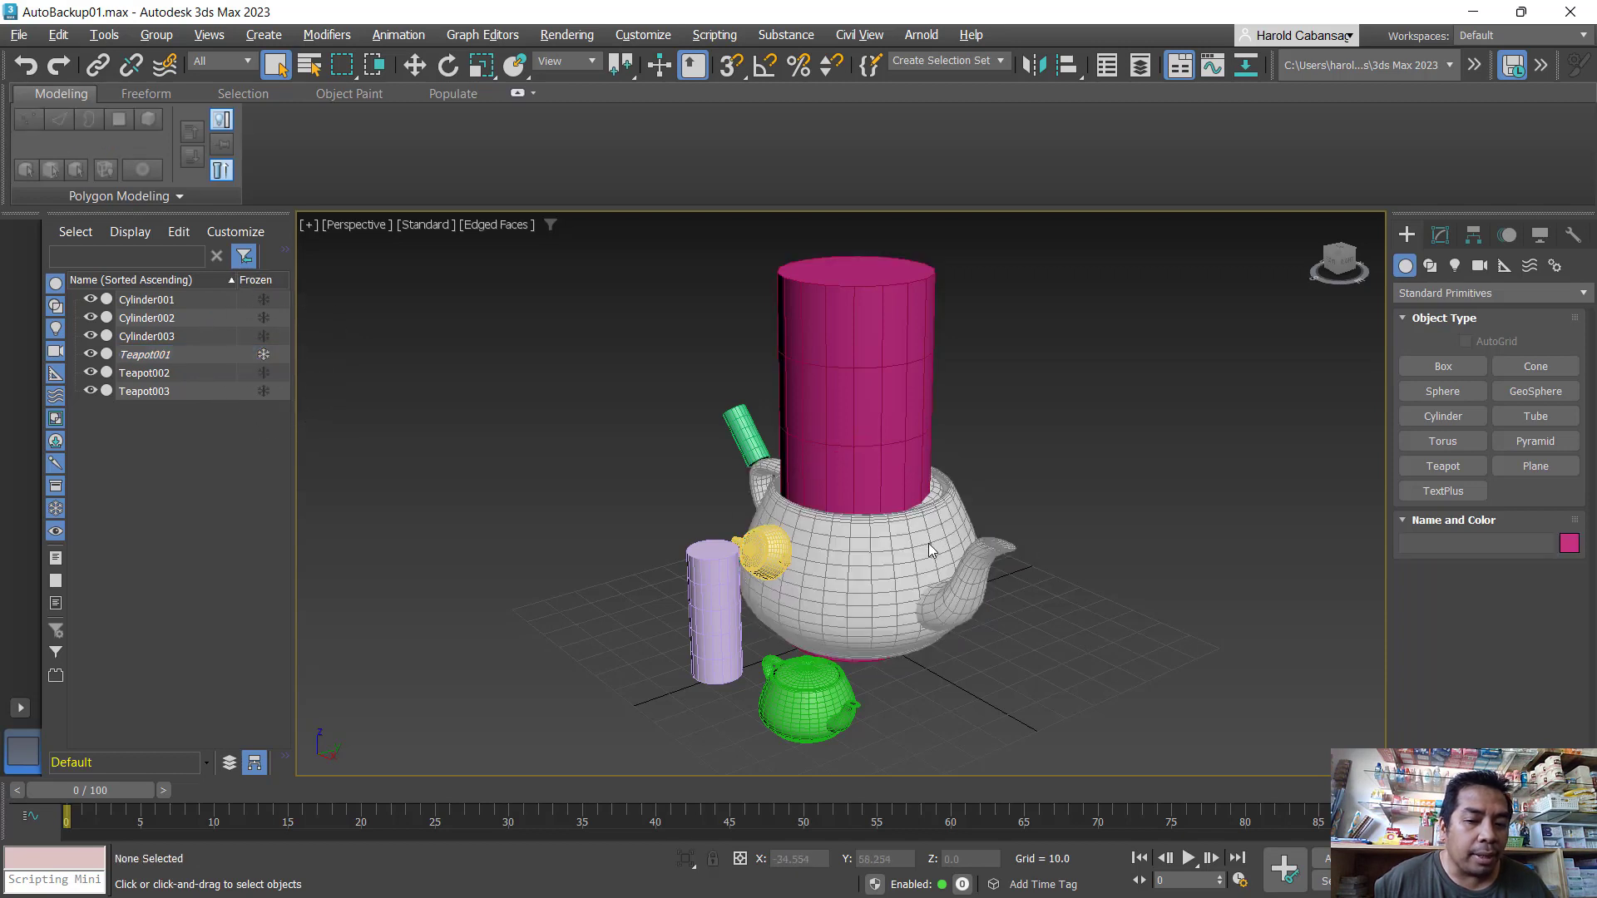
left_click(929, 605)
left_click(1045, 553)
left_click_drag(1033, 507, 971, 604)
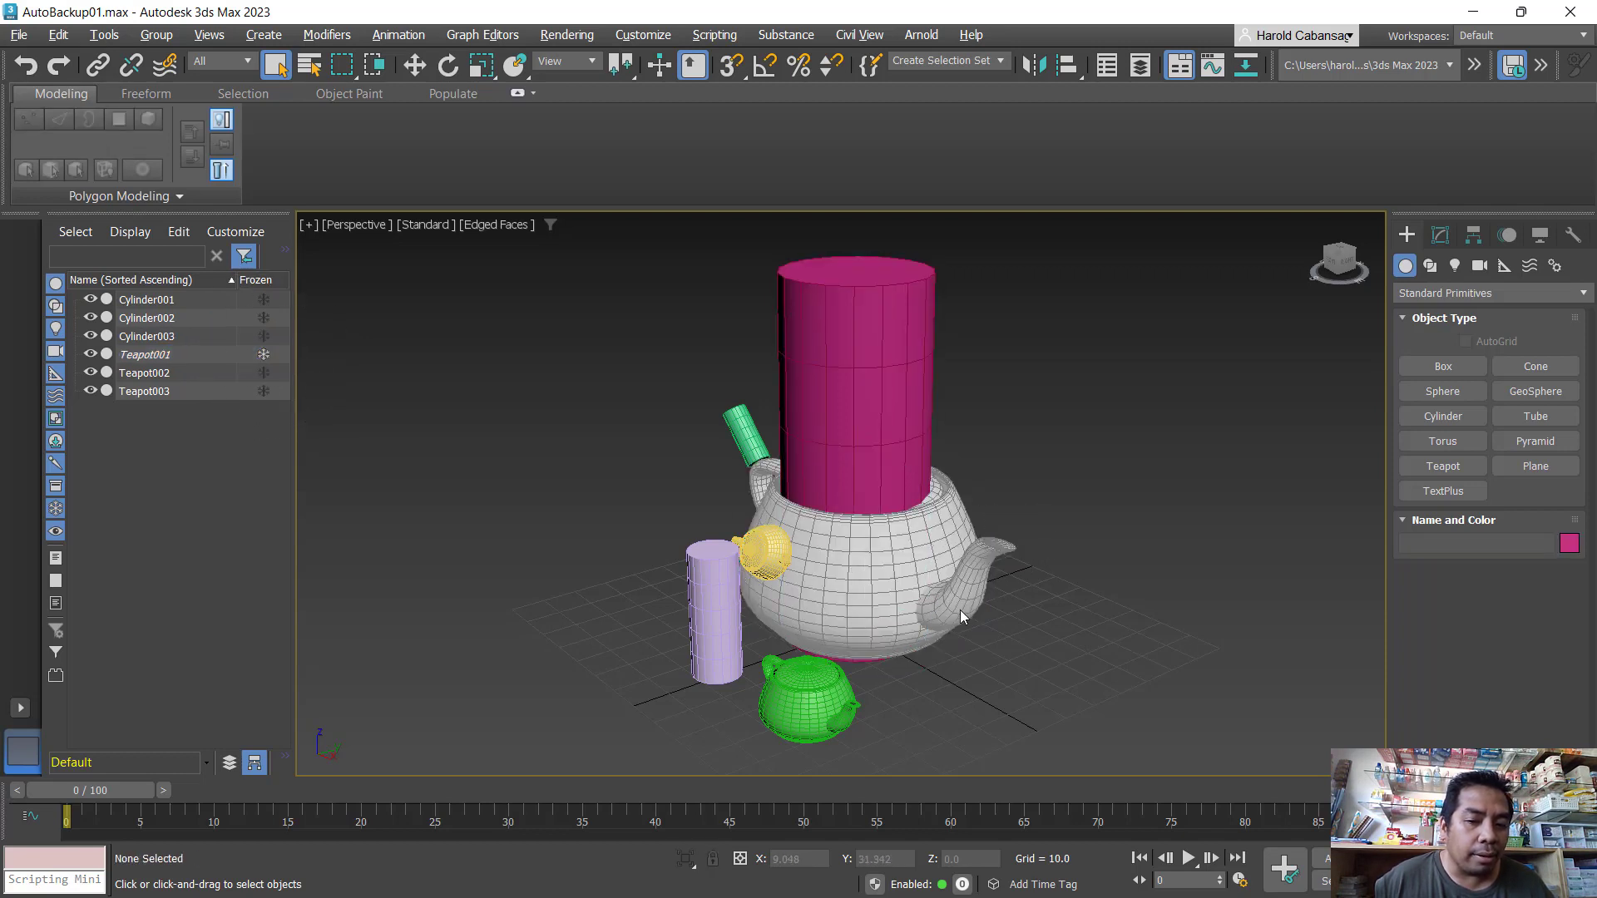
middle_click_drag(1040, 612, 920, 611, "alt")
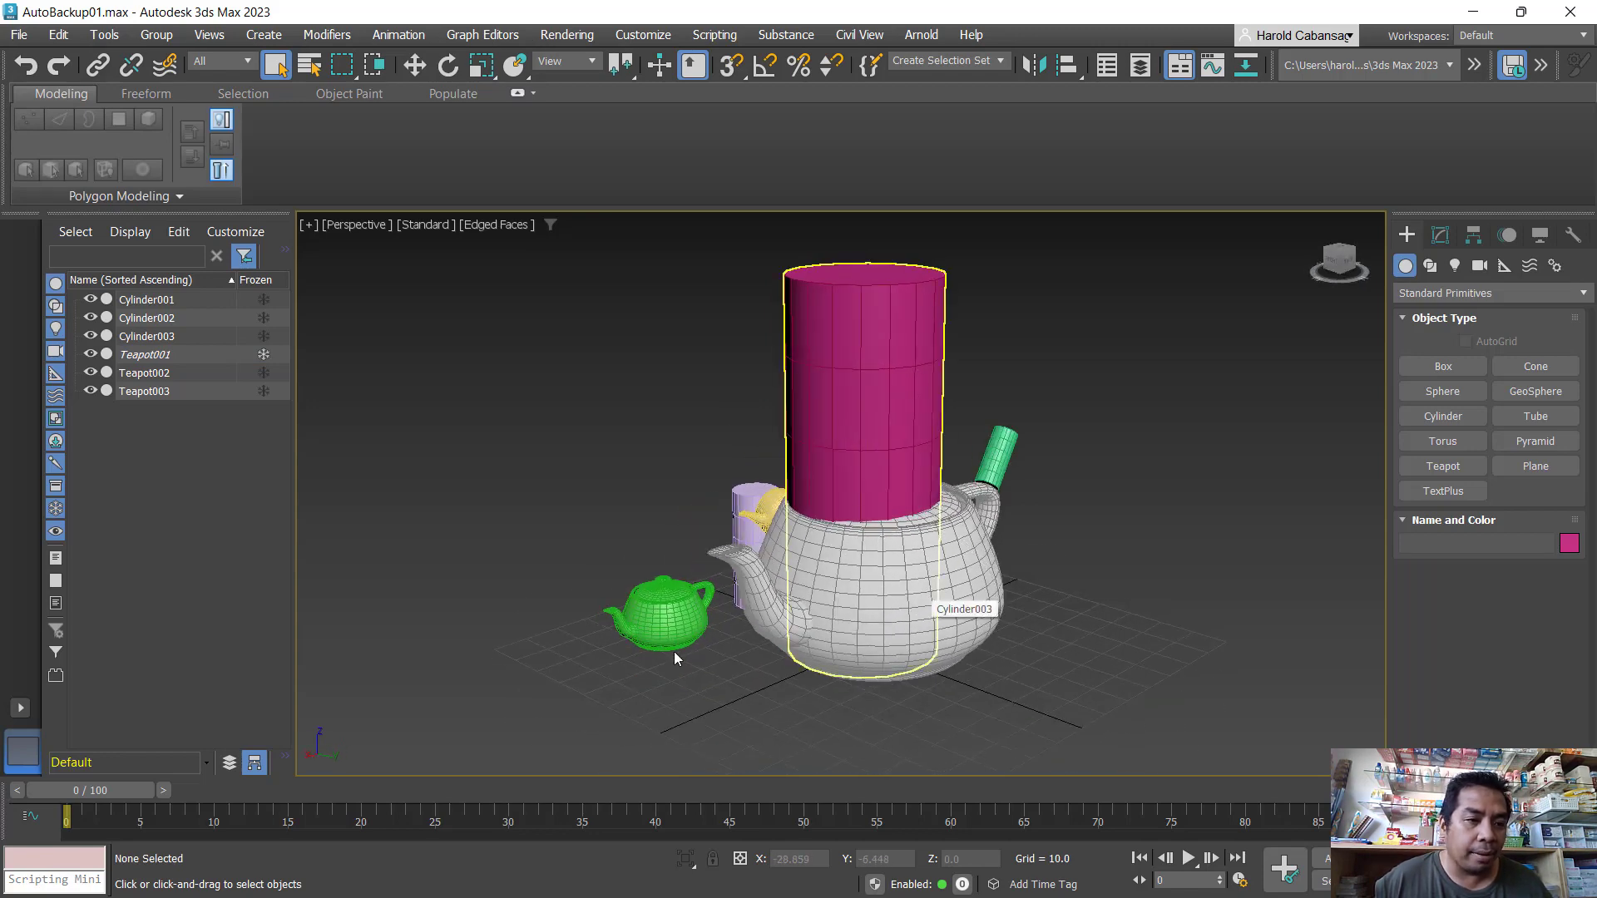
- Unfreeze Teapot001 and toggle its visibility off and on twice, leaving it visible
left_click(261, 359)
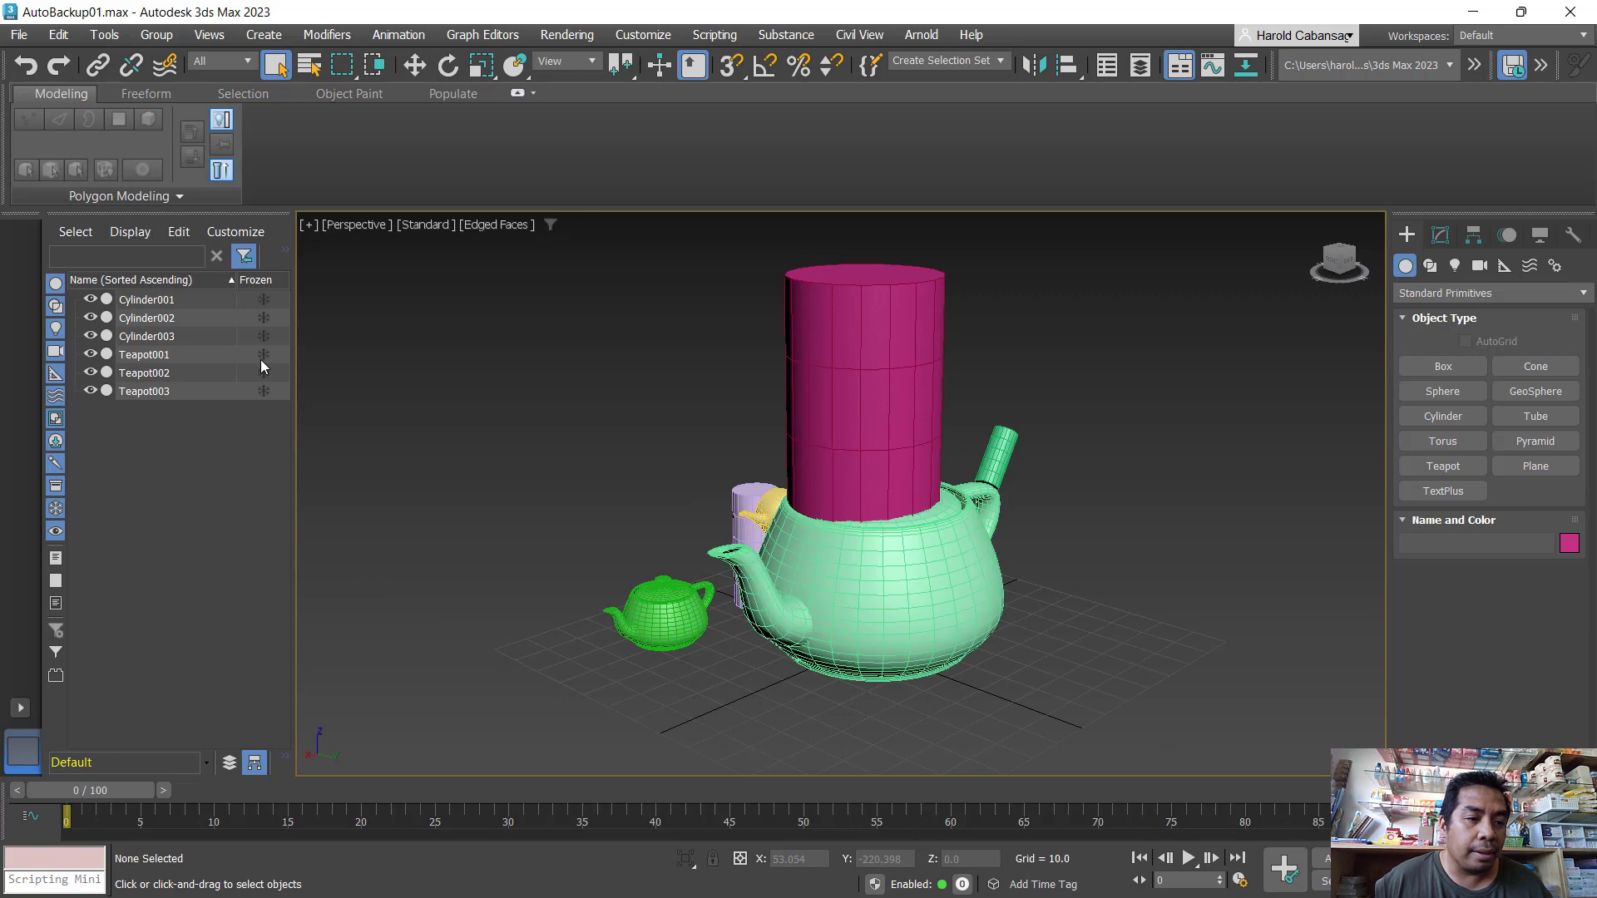
left_click(93, 352)
left_click(94, 352)
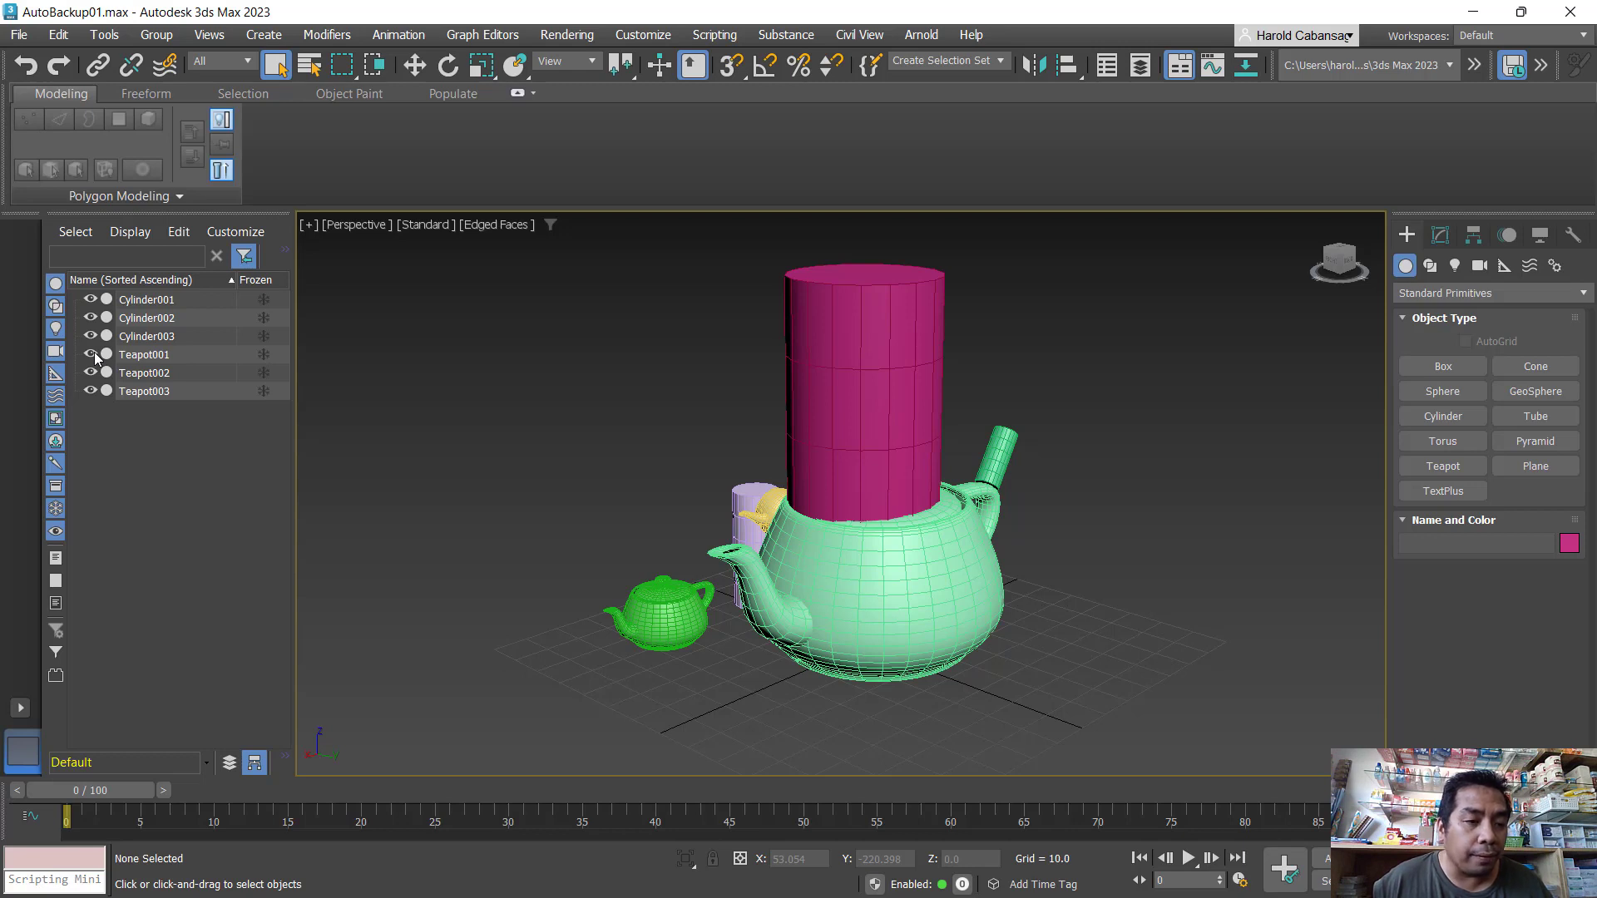
left_click(93, 352)
left_click(93, 351)
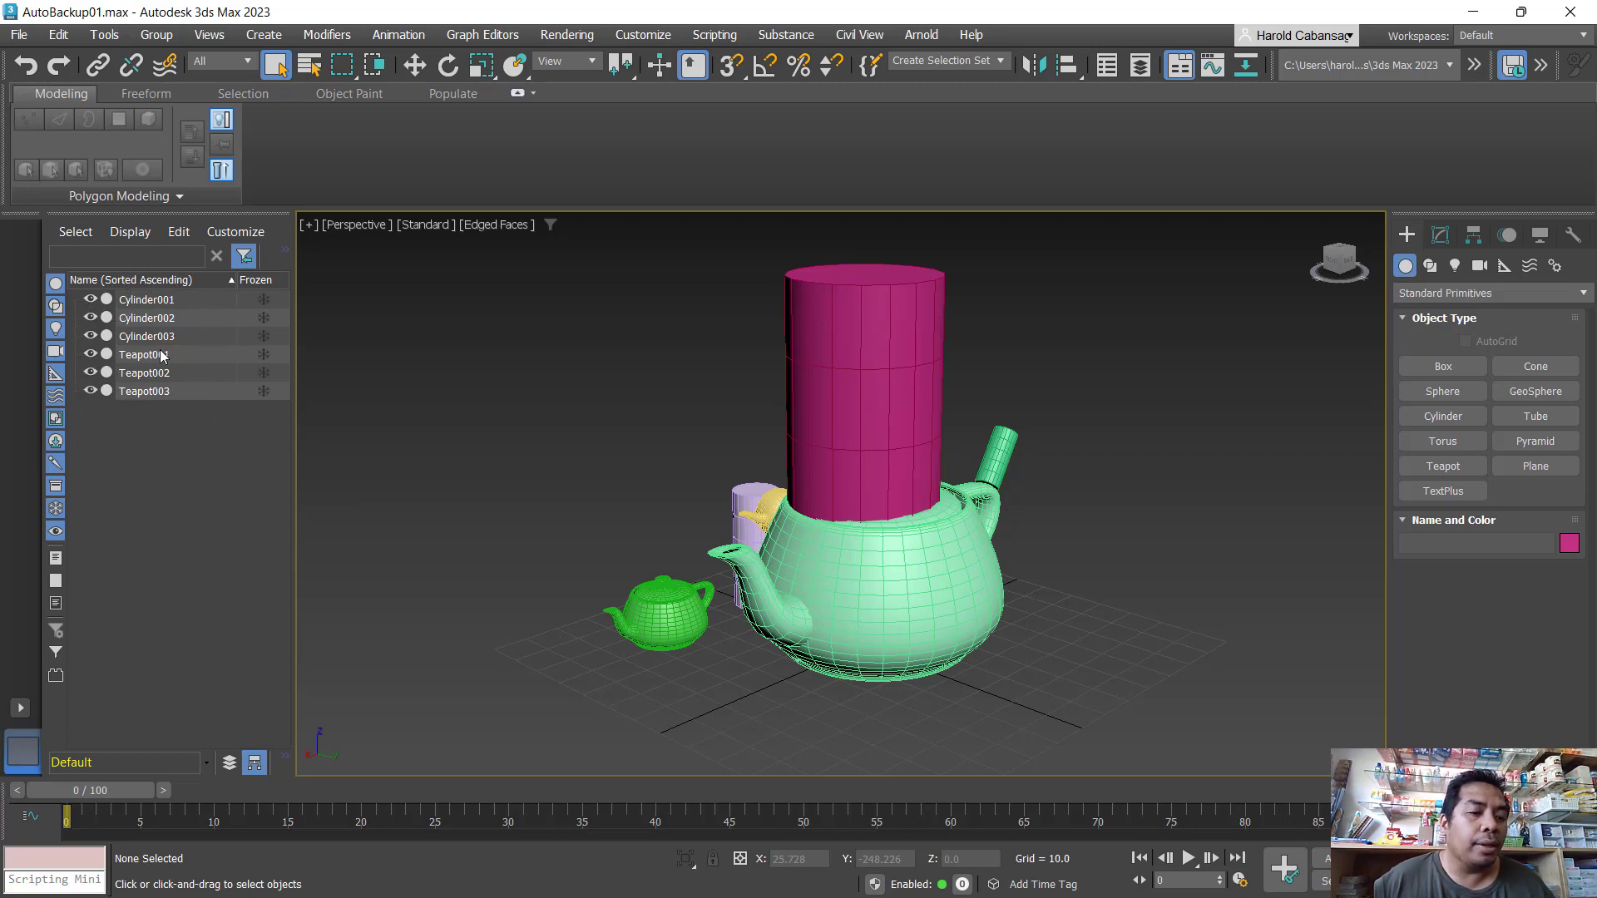
- Select Teapot003, Teapot002, Teapot001 and Cylinder003 by name one after another in the scene list
left_click(152, 392)
left_click(150, 374)
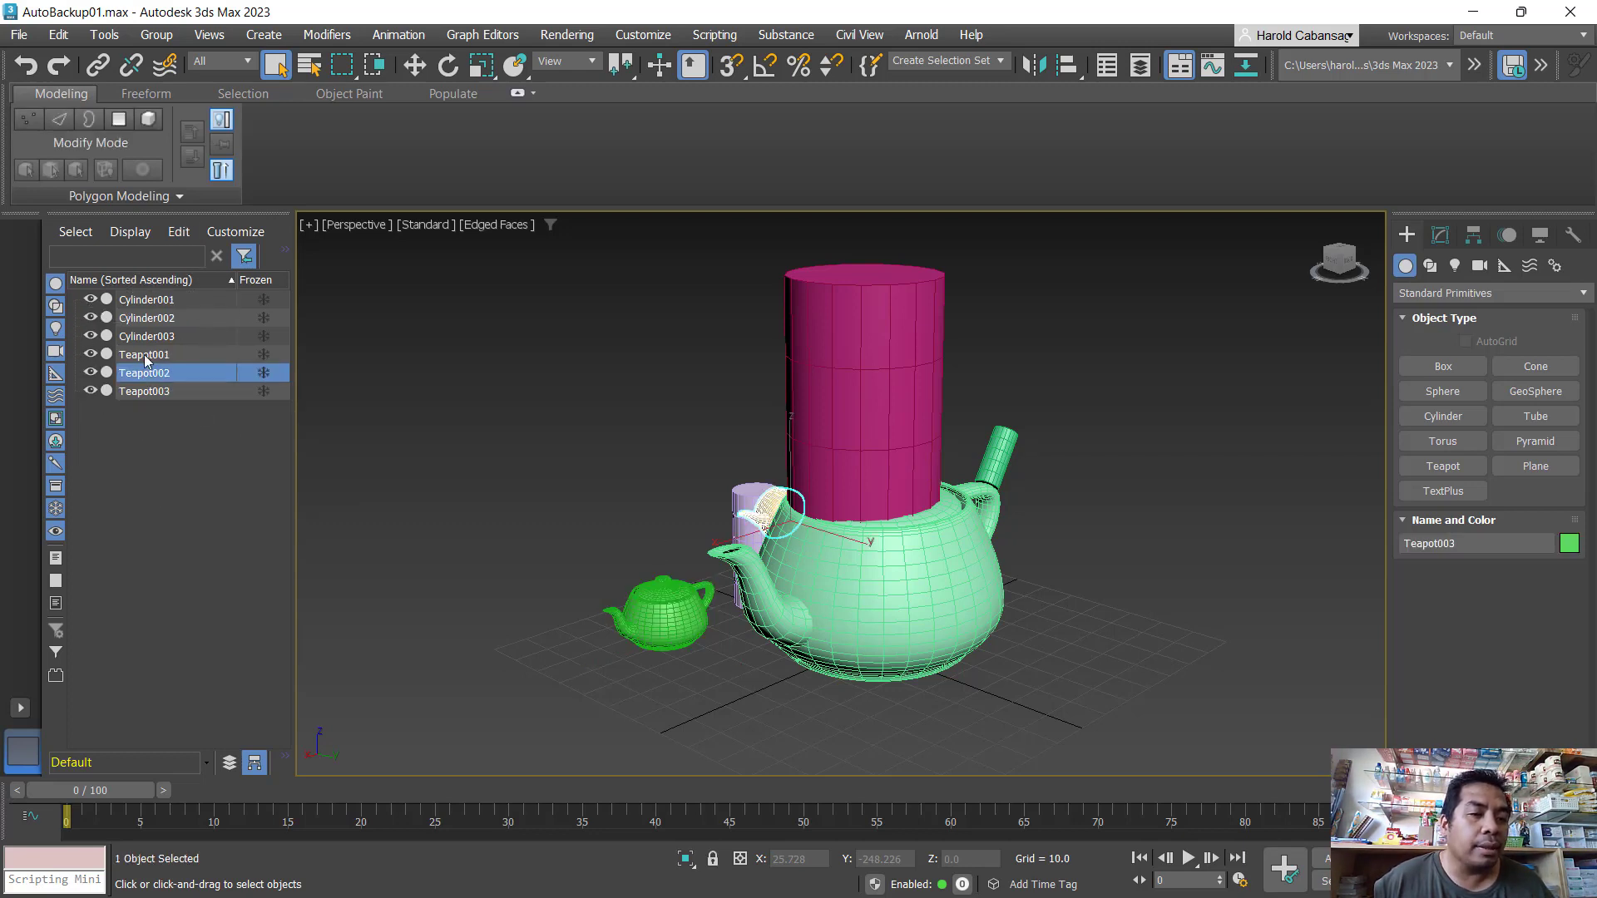
left_click(145, 356)
left_click(151, 336)
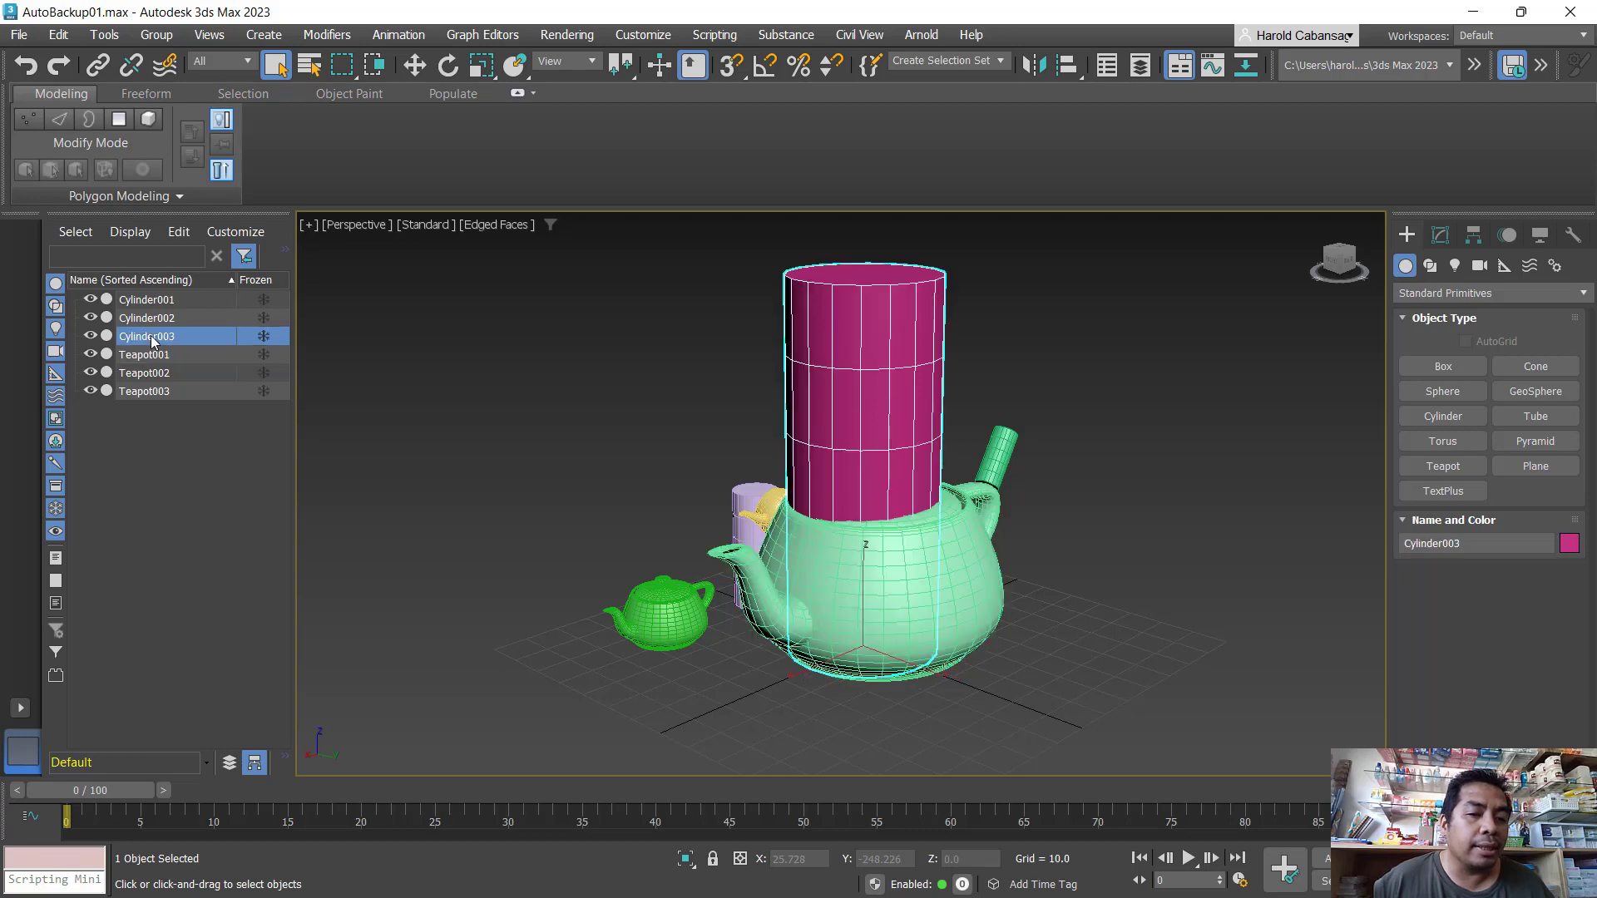
- Toggle the visibility of Cylinder003 off and on, leaving it visible and unfrozen, and clear the selection
left_click(263, 337)
left_click(88, 337)
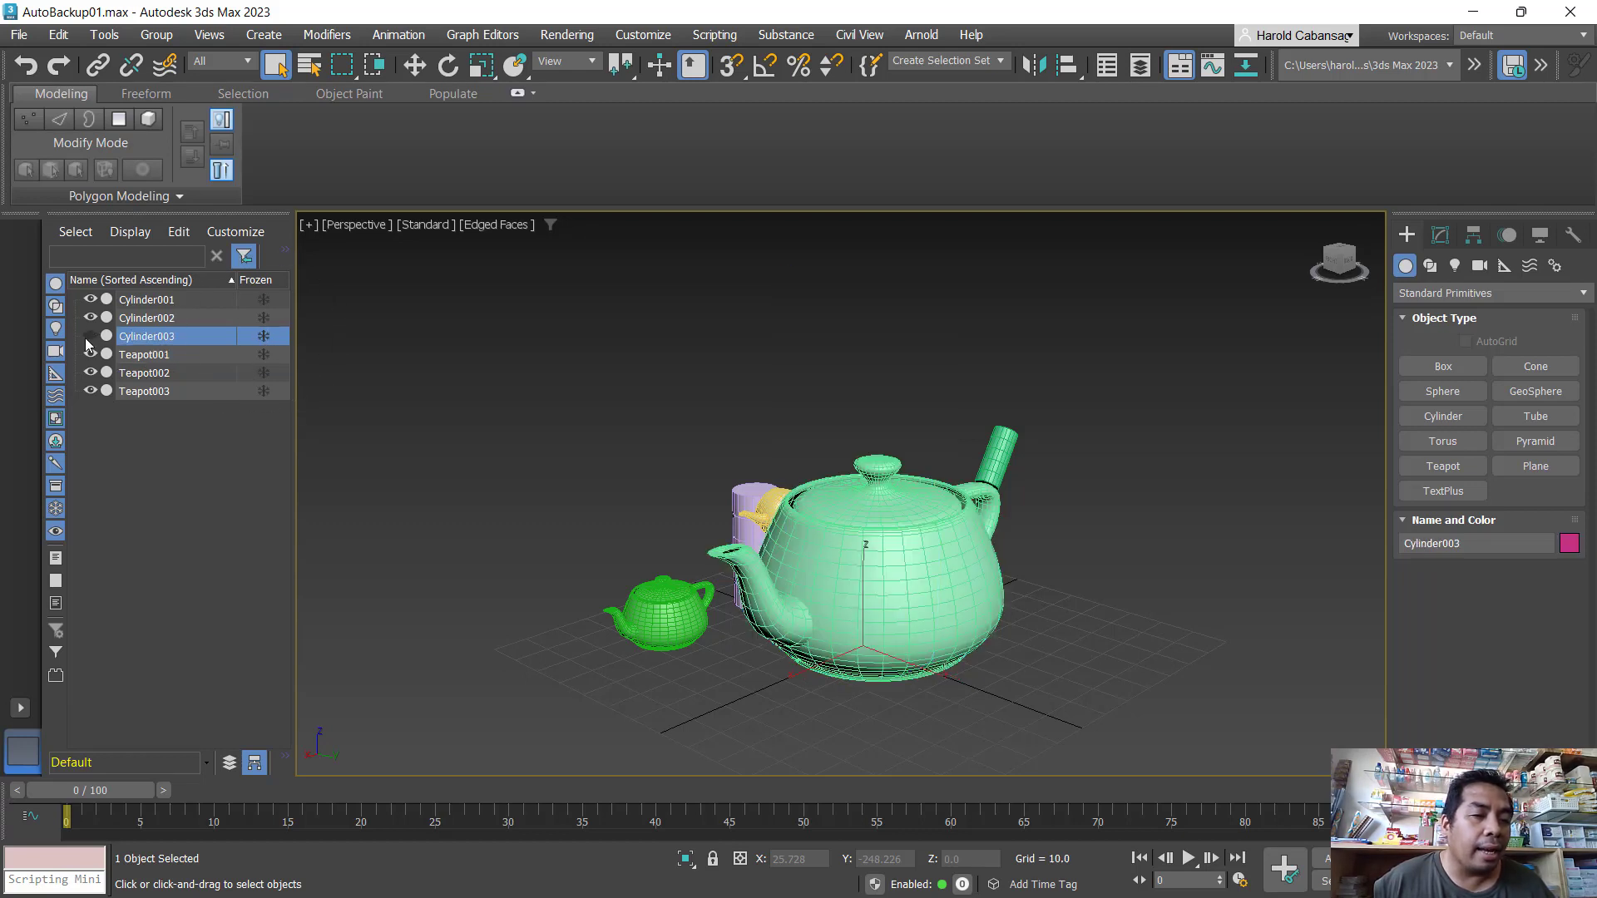
left_click(85, 338)
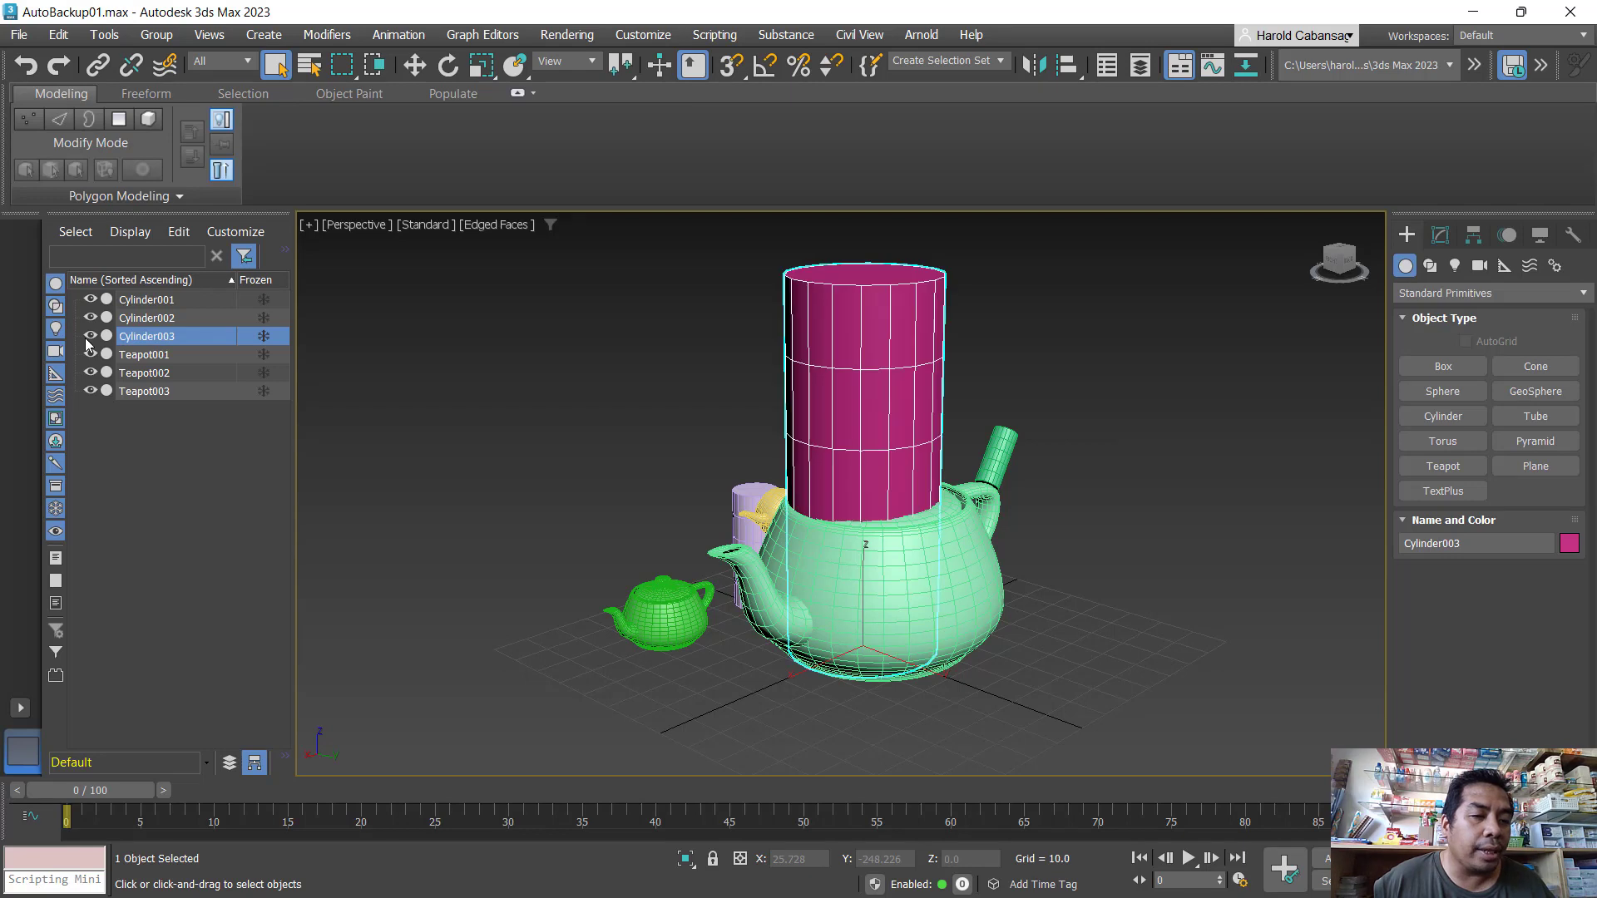
left_click(427, 464)
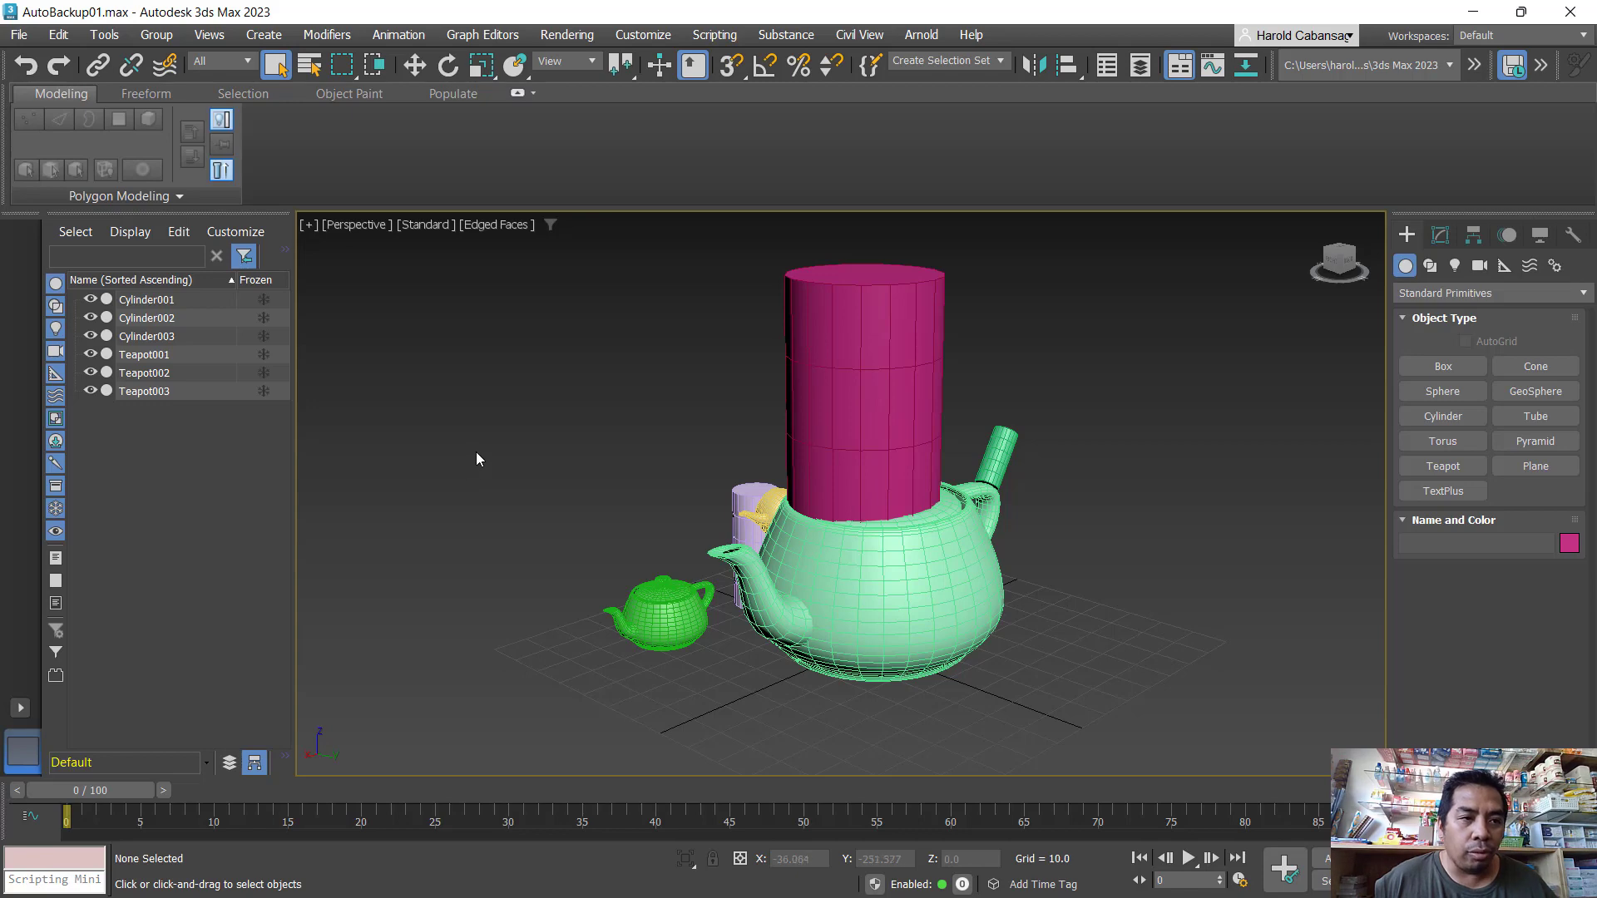
- Dismiss the low-battery notice
middle_click_drag(476, 453, 619, 468, "alt")
mouse_move(1239, 620)
middle_mouse_down("alt")
mouse_move(1254, 596)
mouse_move(1239, 631)
middle_mouse_up("alt")
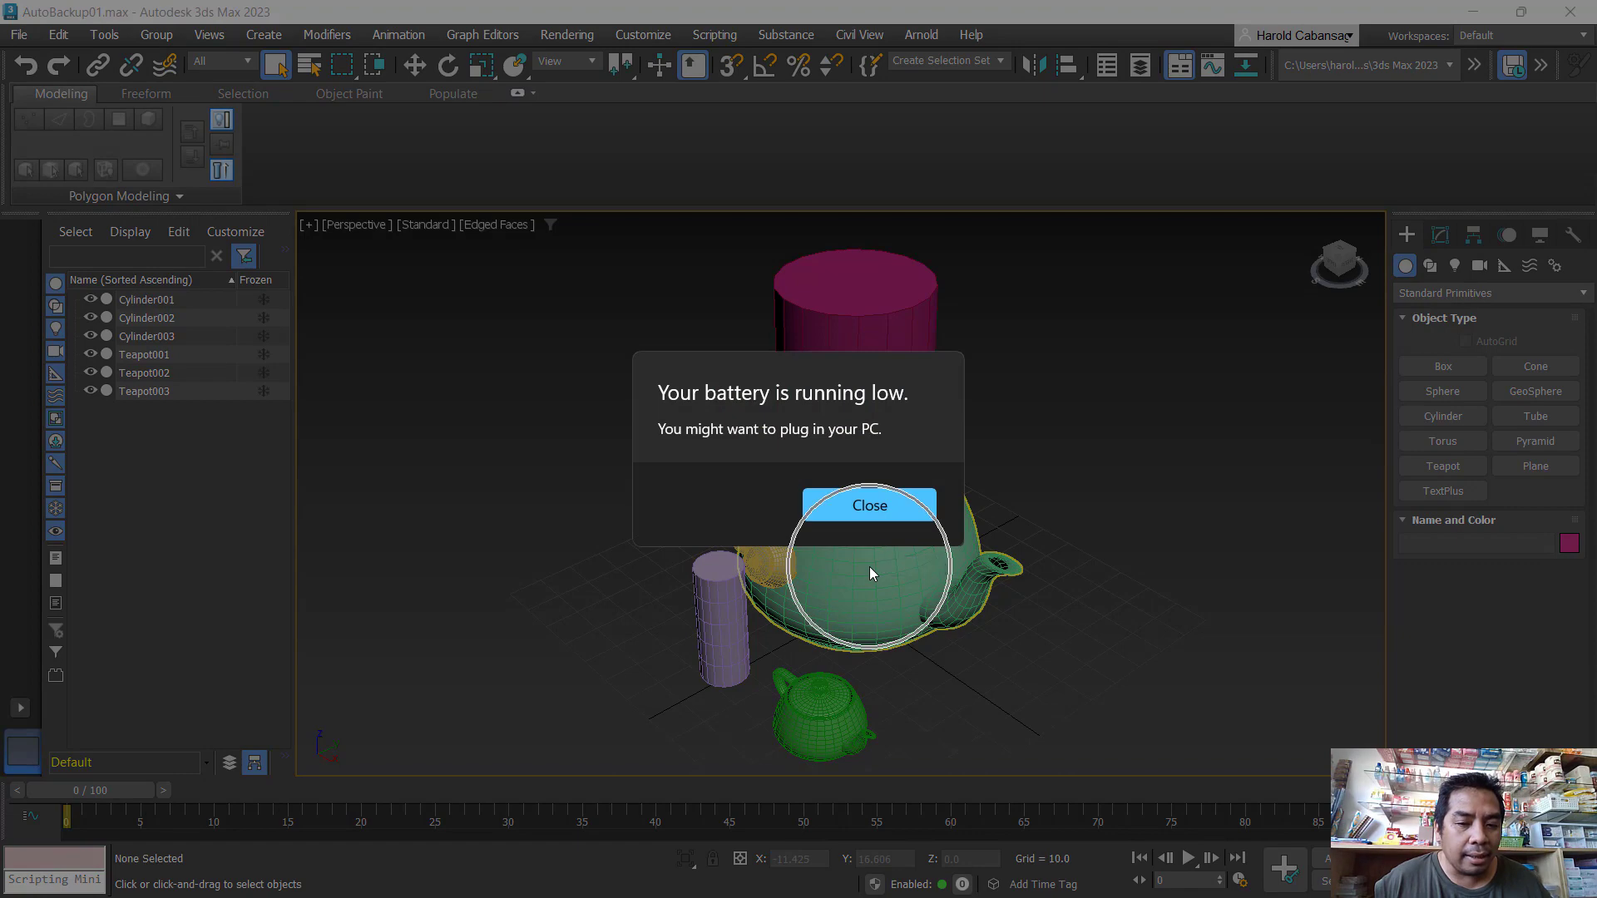
left_click(875, 503)
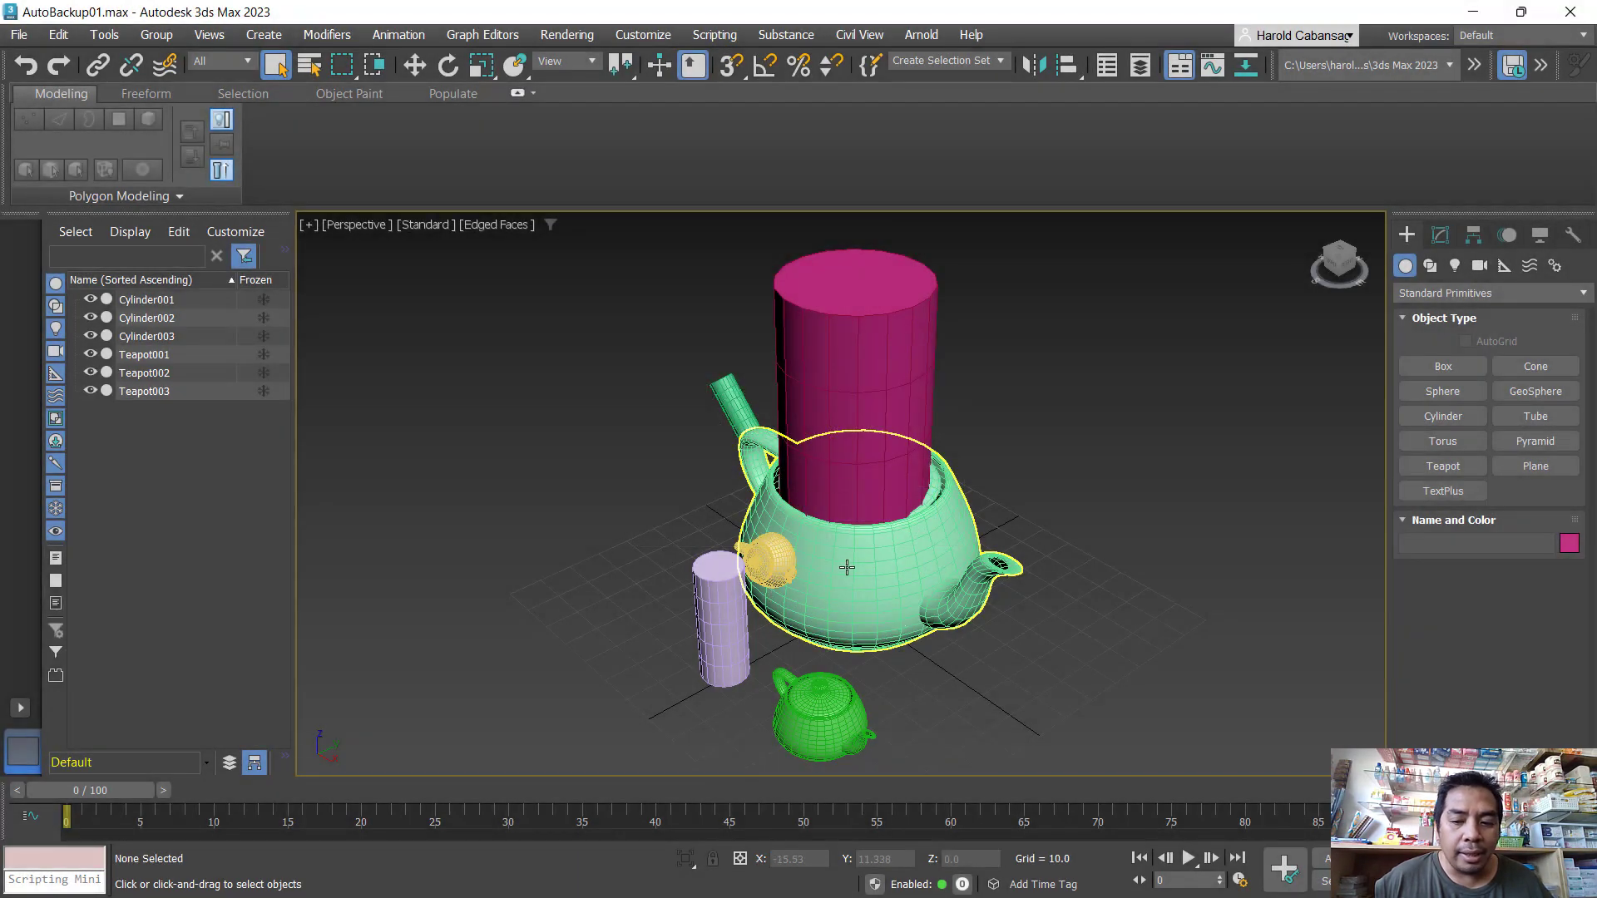
- Select Teapot001 in the viewport and hide all unselected objects
left_click(847, 567)
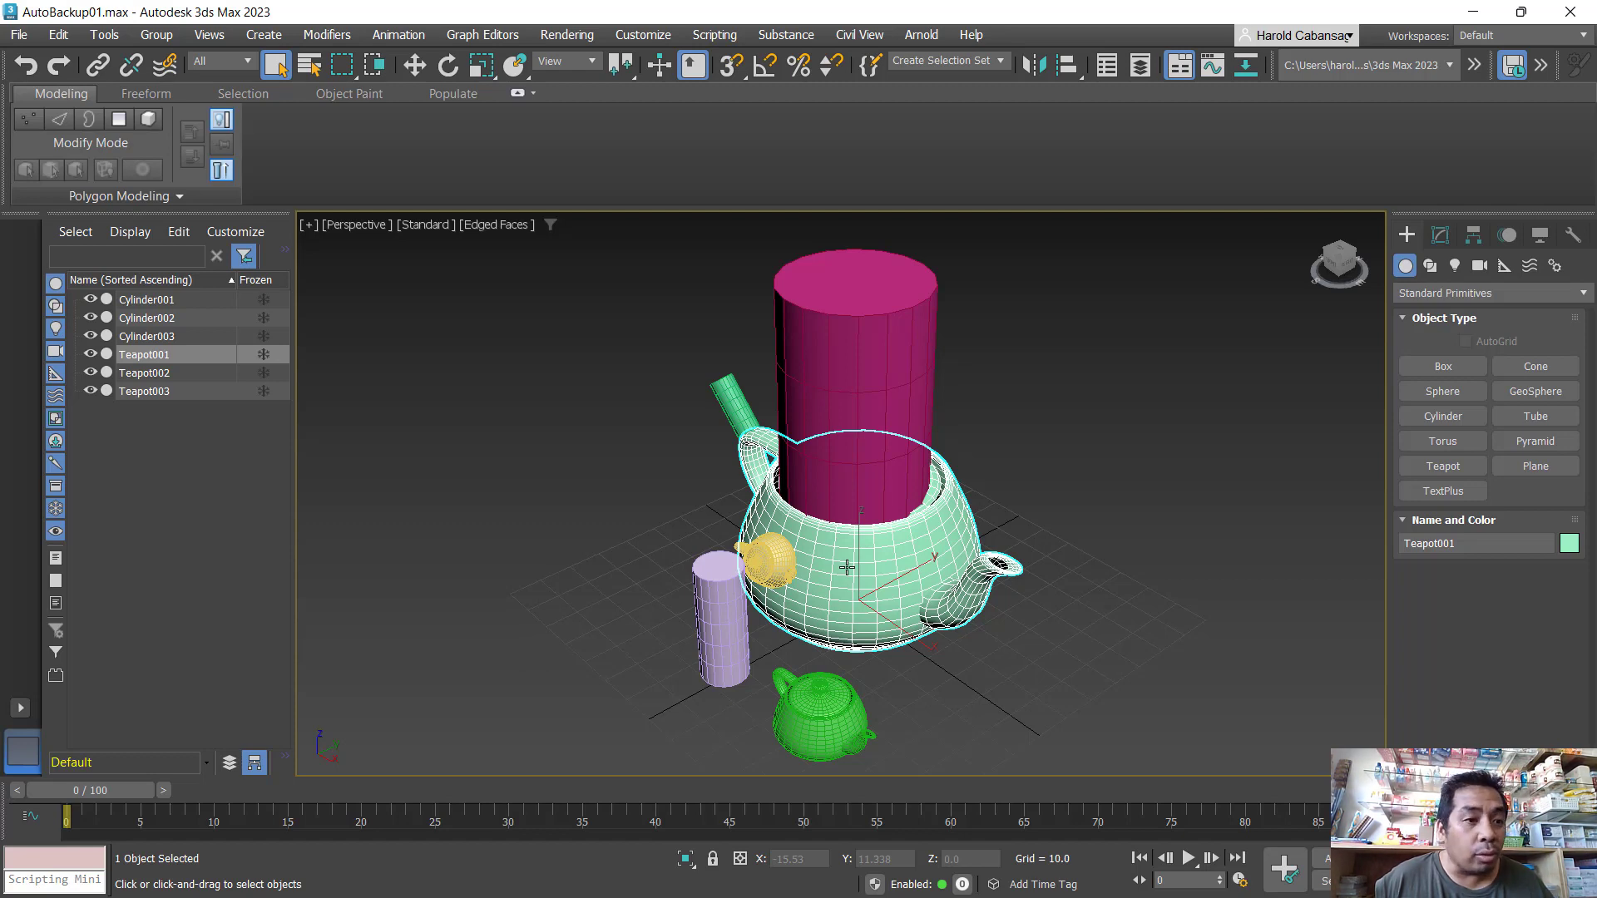
right_click(847, 568)
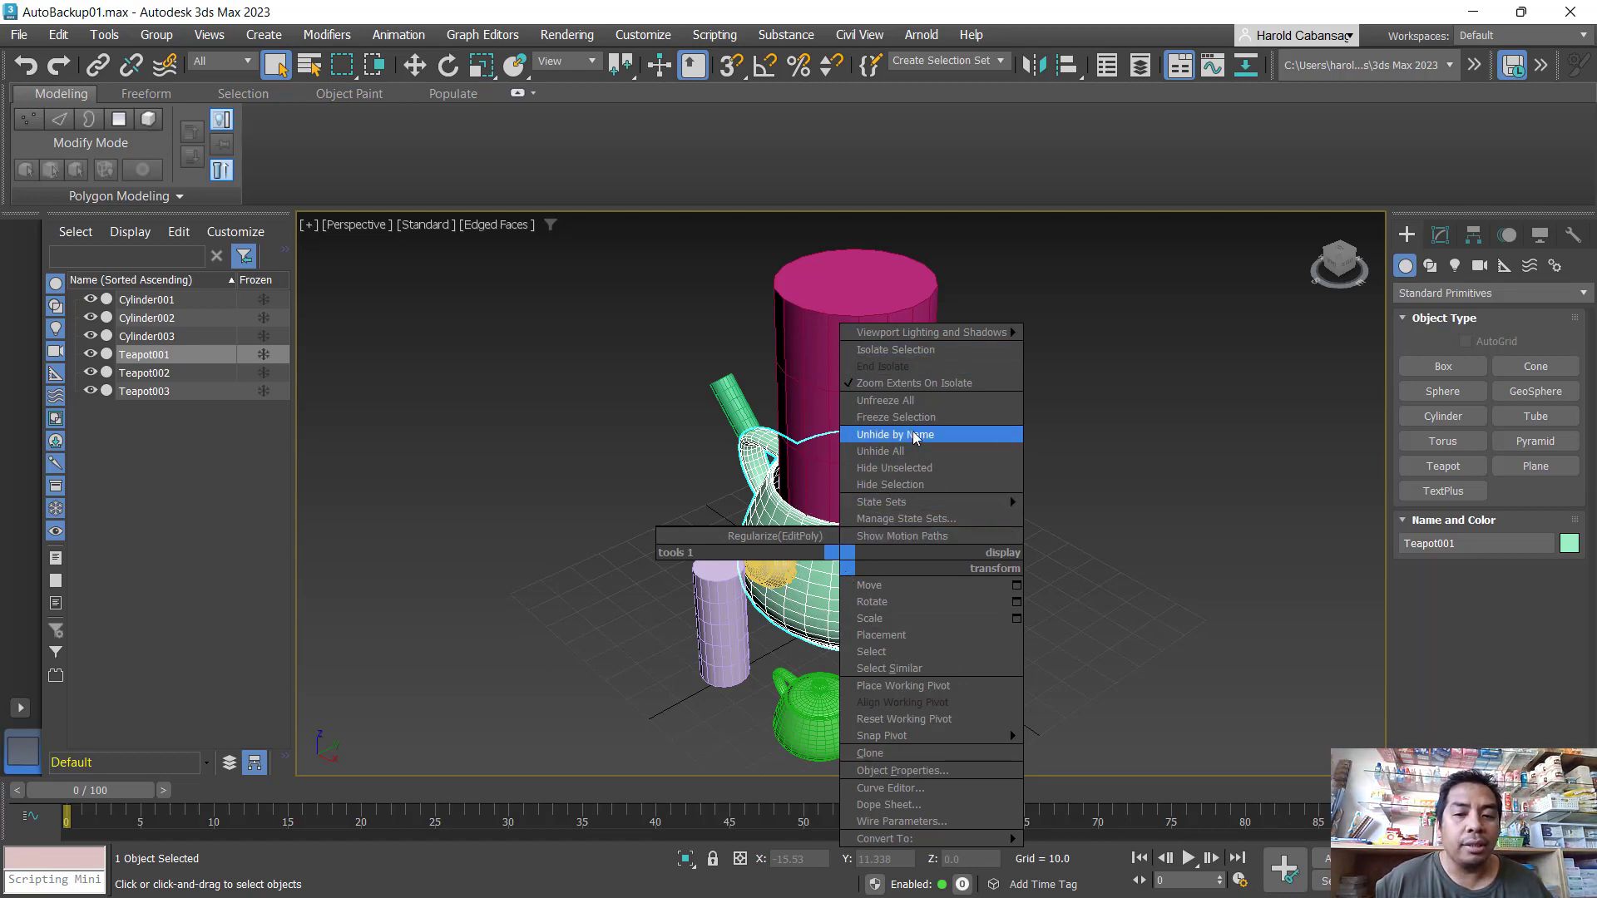
left_click(832, 610)
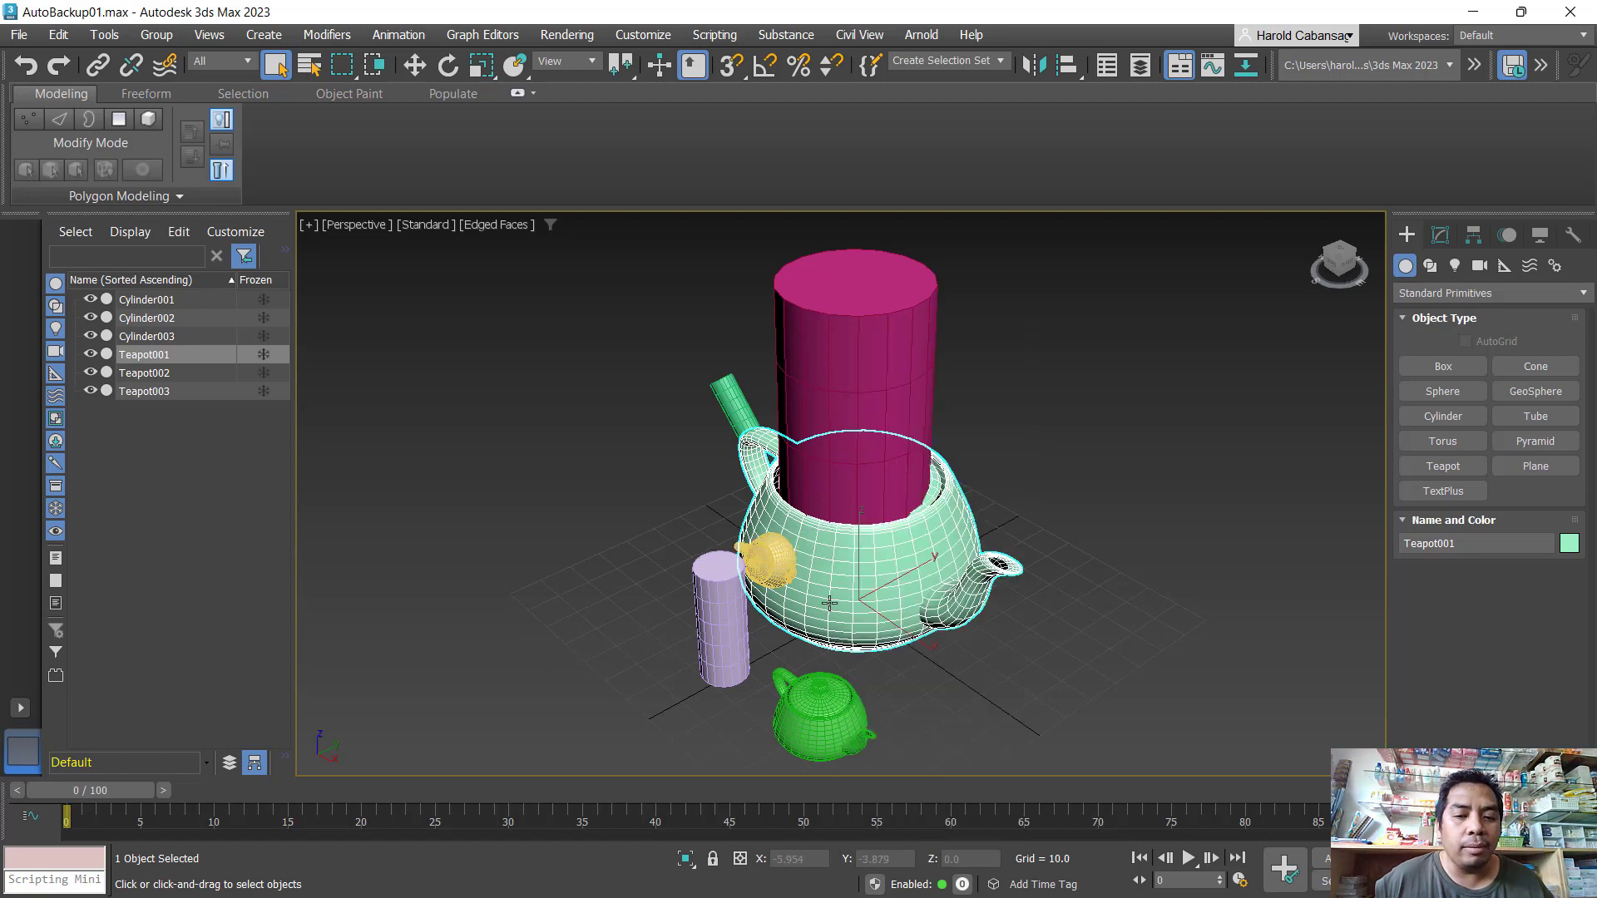
right_click(856, 559)
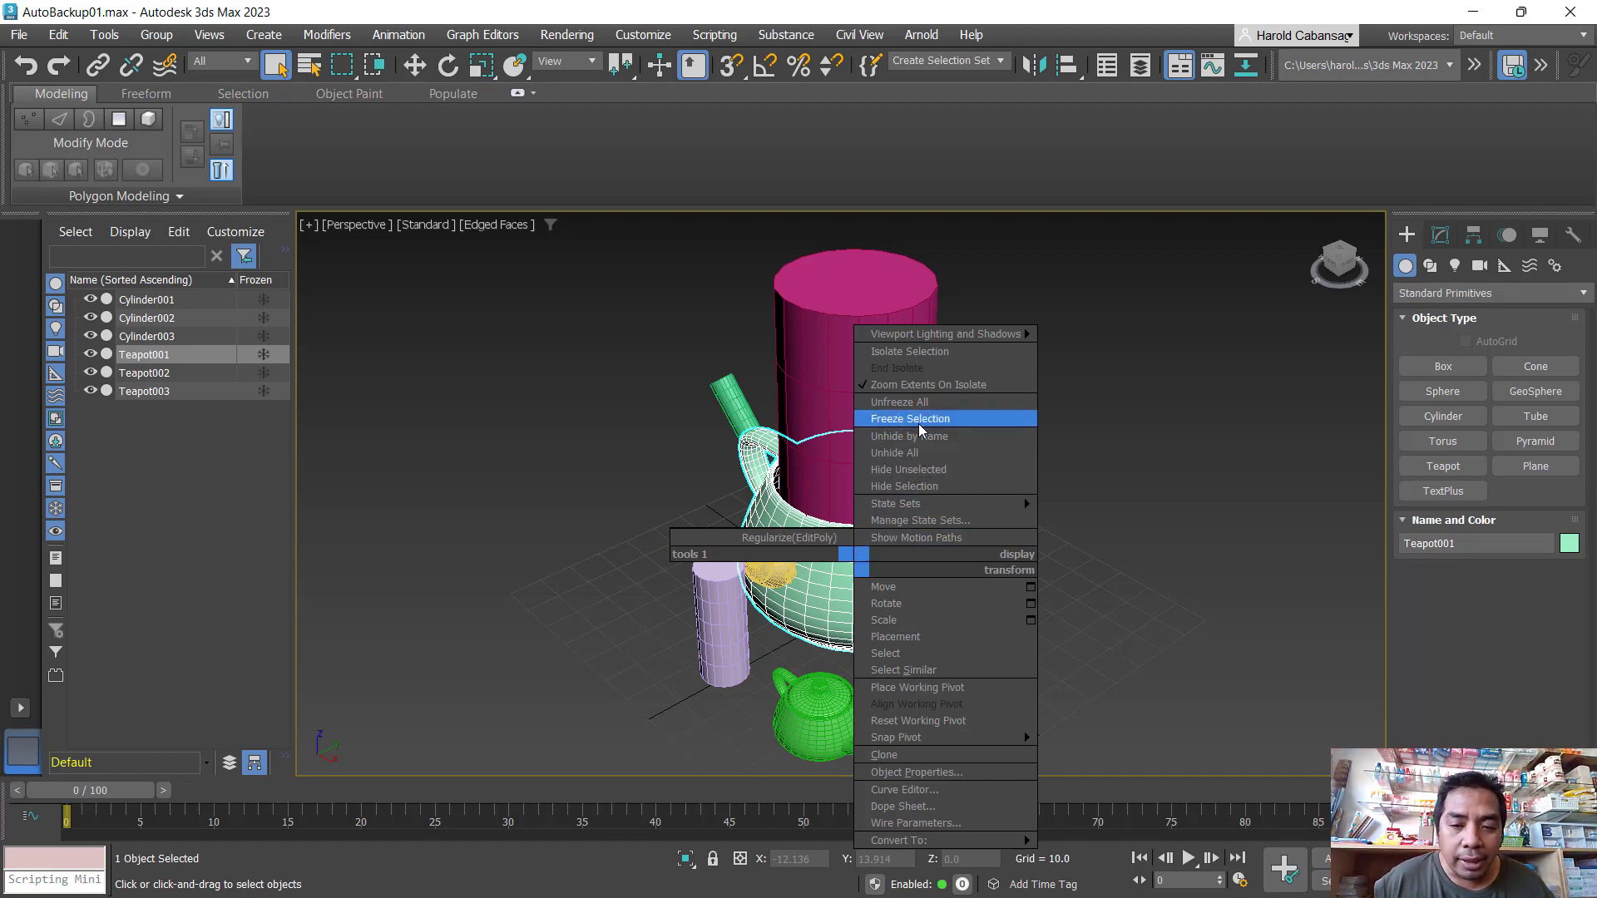
left_click(941, 476)
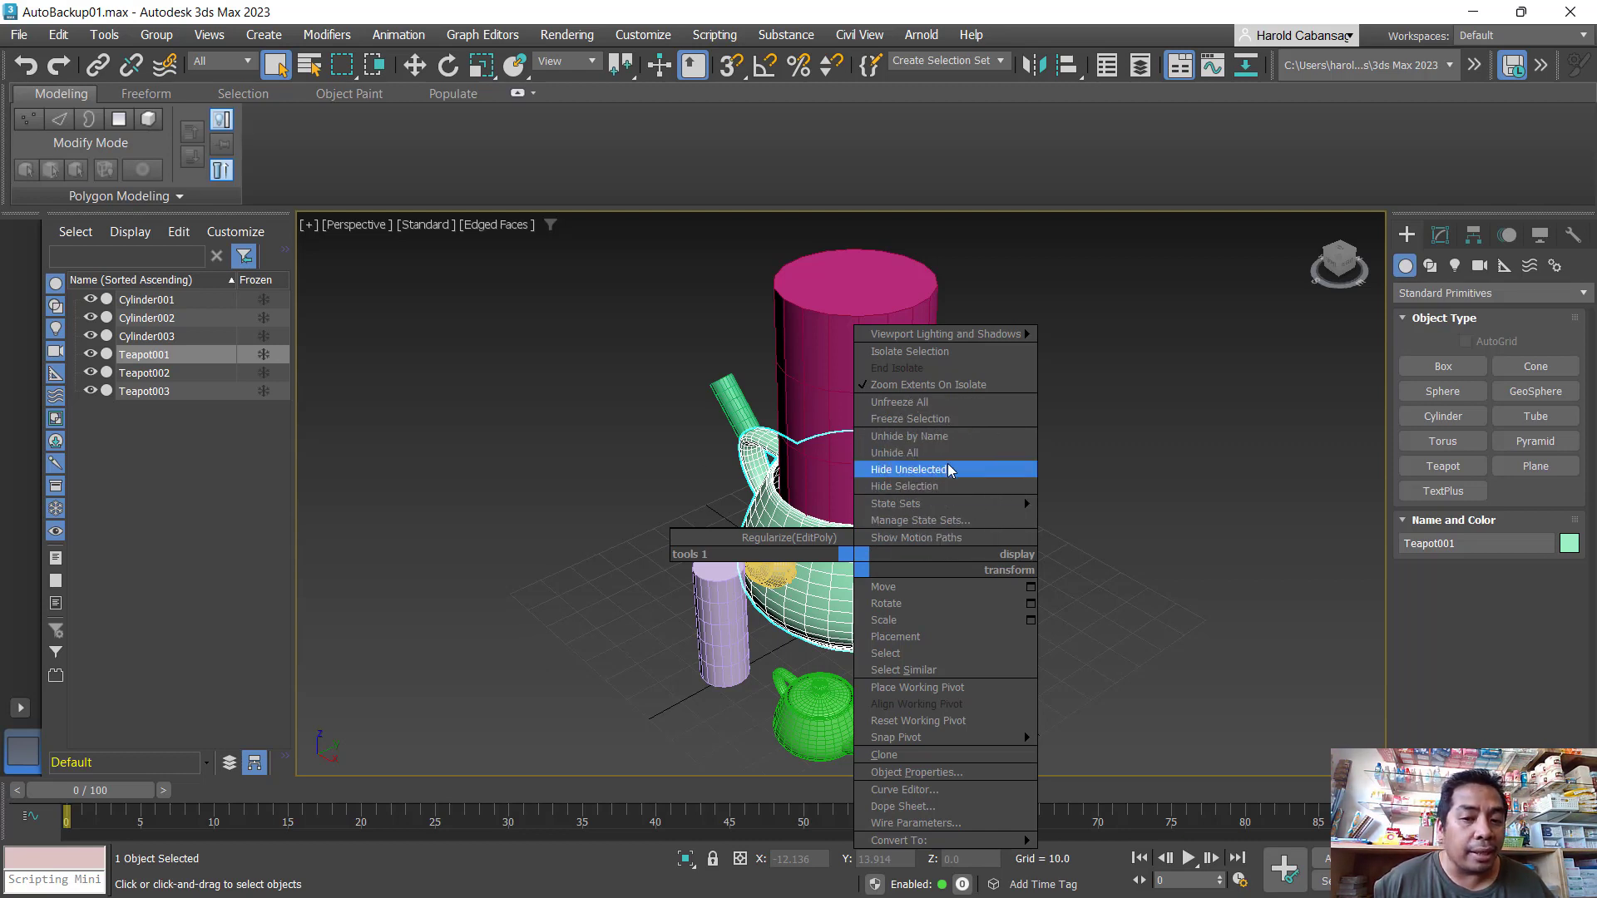
left_click(949, 471)
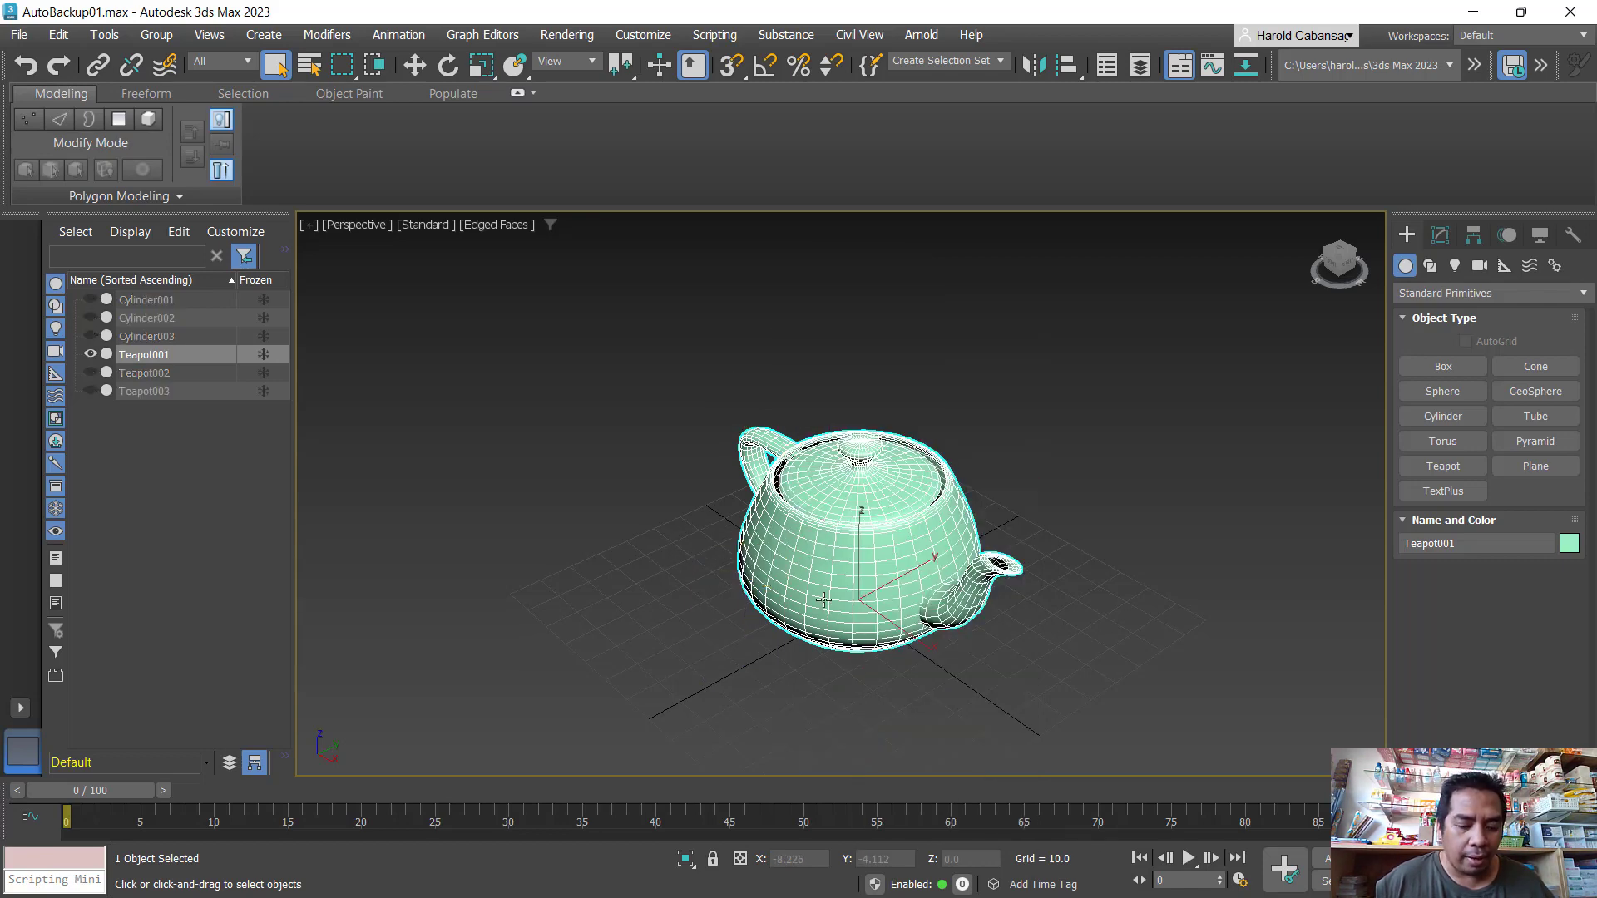
- Switch between the Move, Rotate and uniform Scale tools with Teapot001 selected, leaving the Move tool active
middle_click_drag(834, 599, 1012, 583, "alt")
scroll(1013, 582, "down", 3)
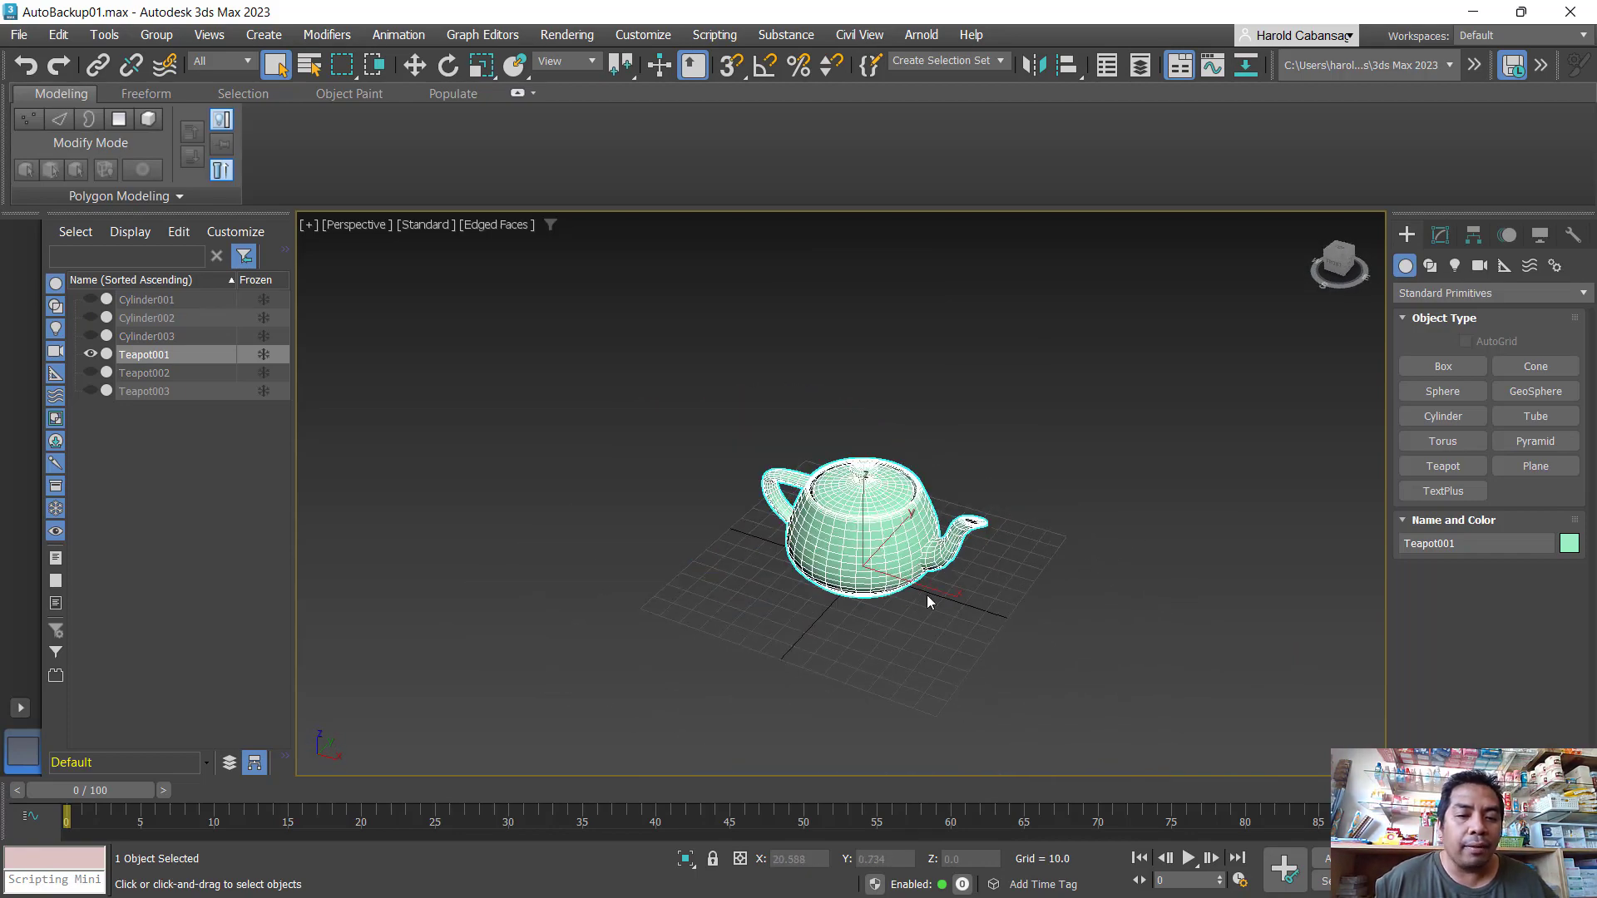
scroll(926, 596, "up", 4)
scroll(927, 596, "down", 2)
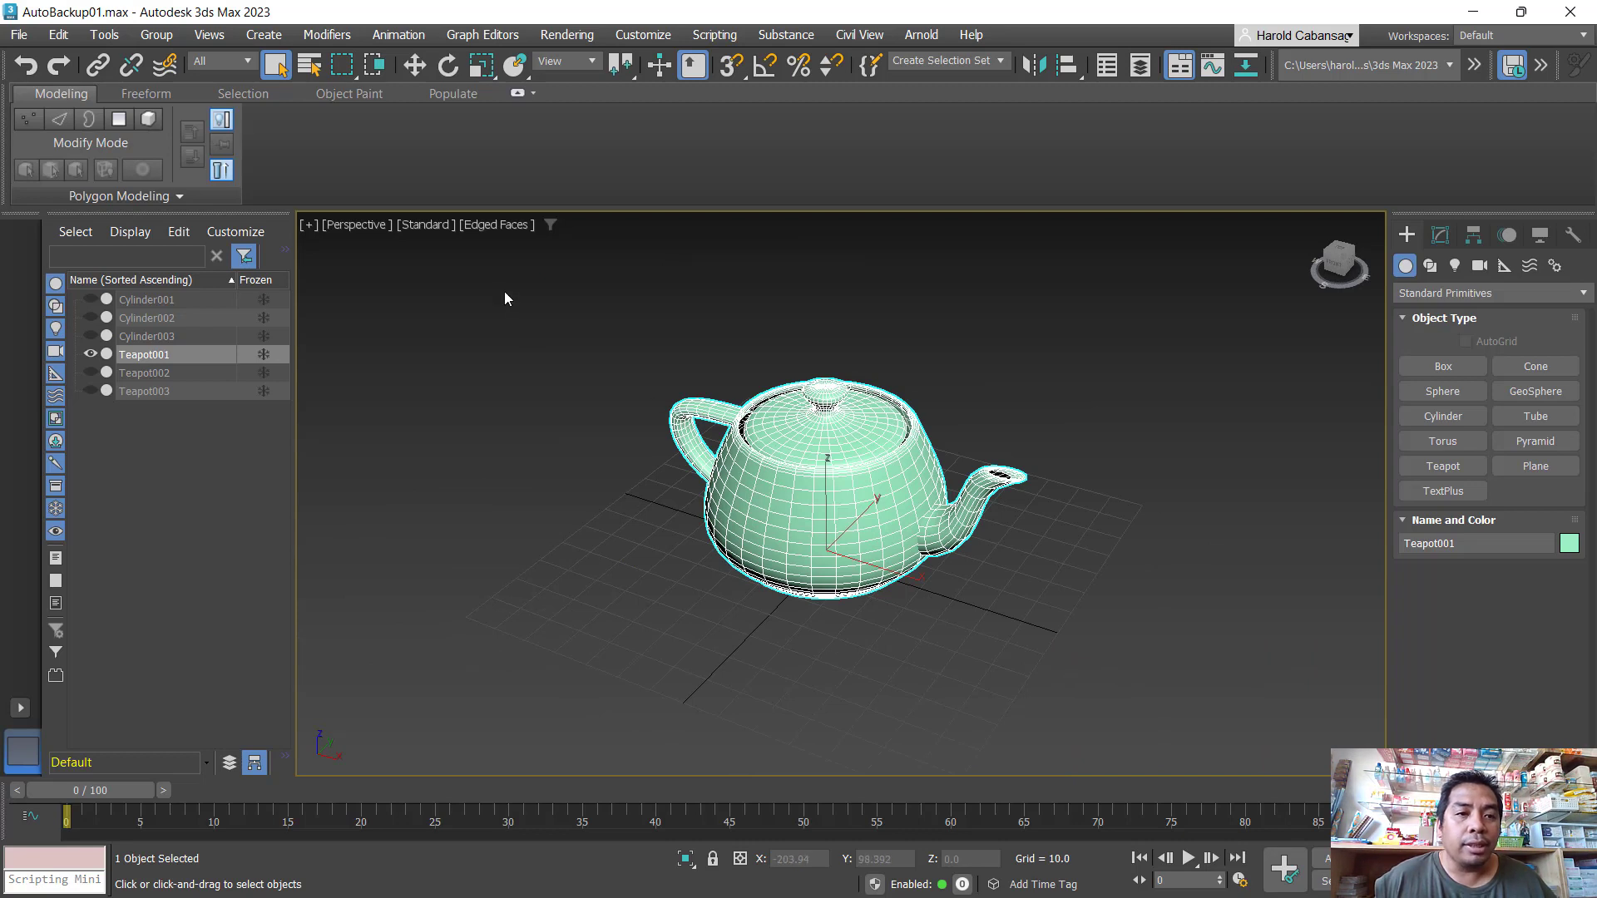
left_click(416, 65)
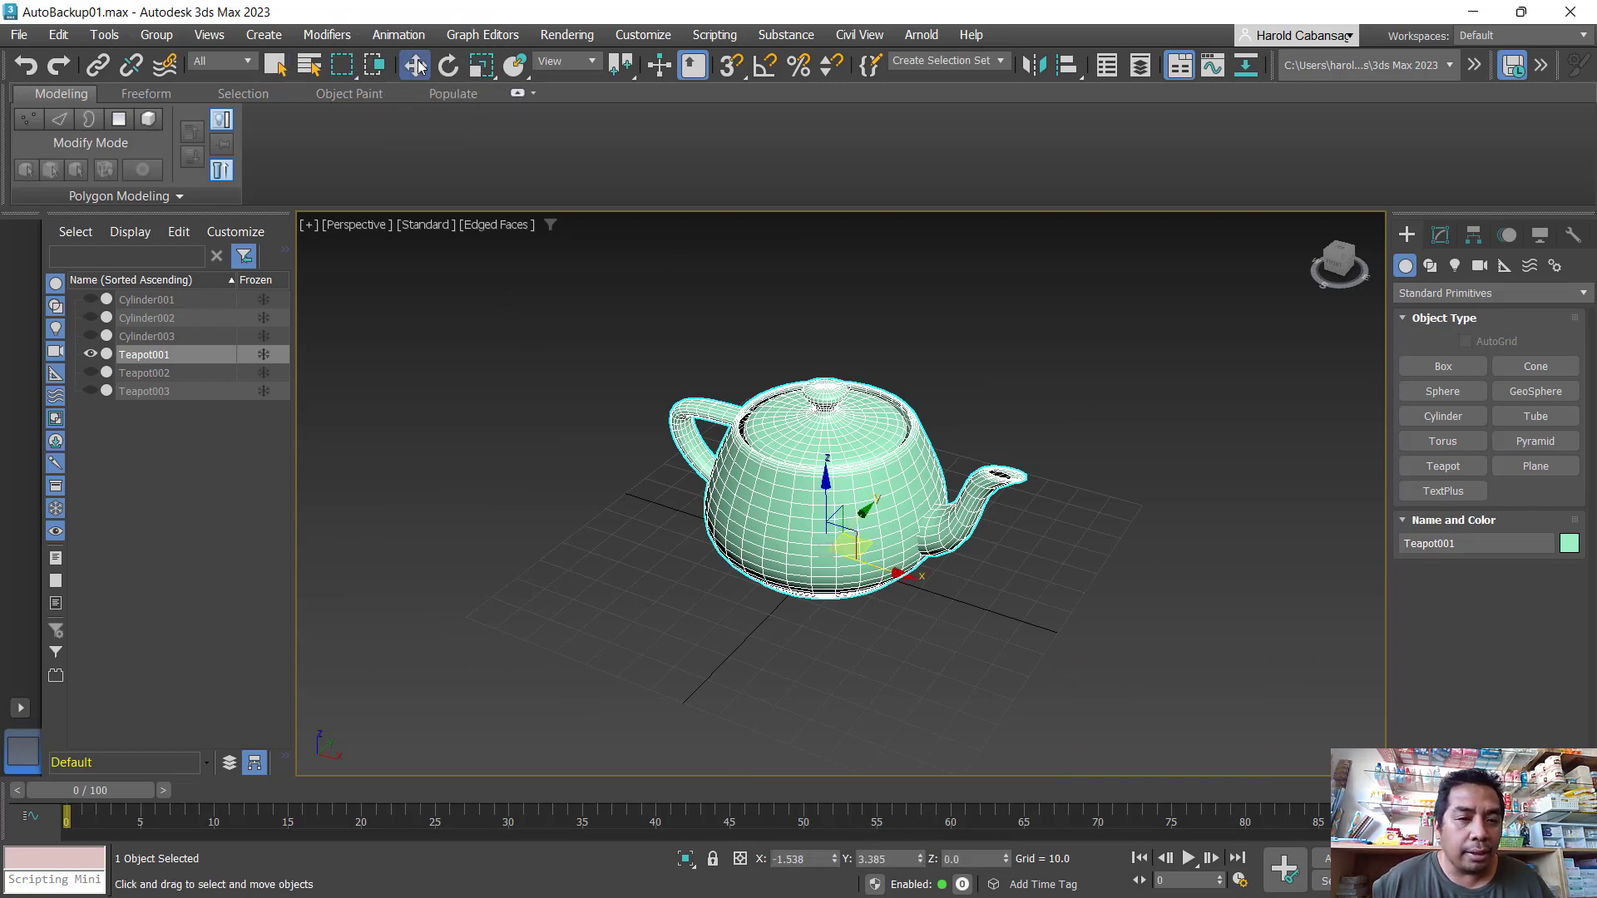
left_click(448, 65)
left_click(482, 65)
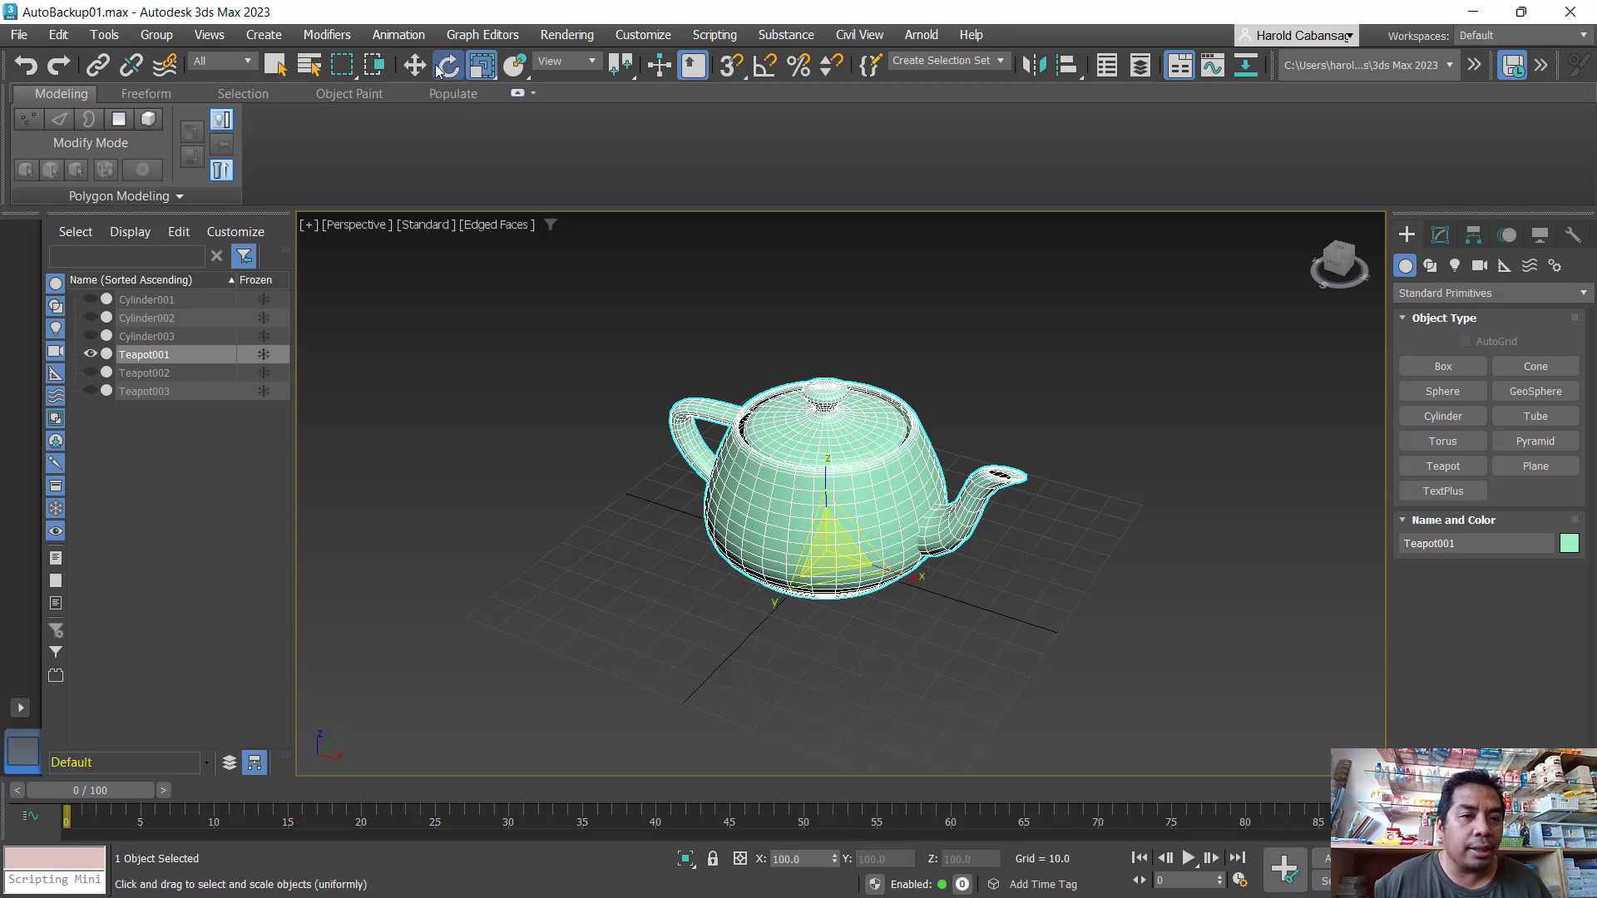
left_click(447, 65)
left_click(415, 65)
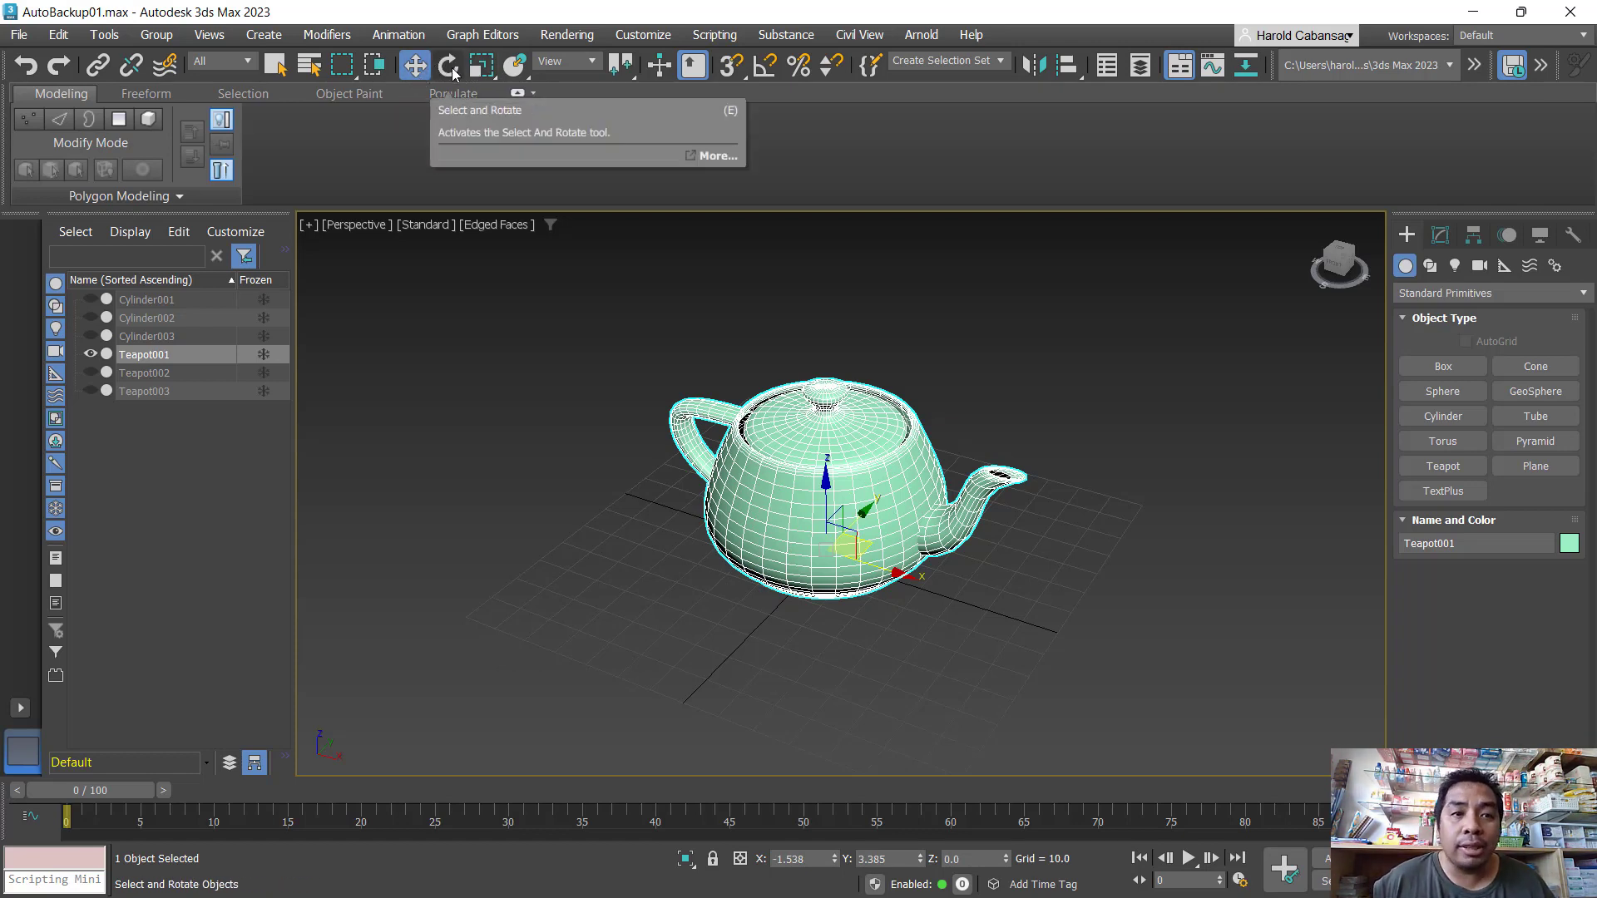
left_click(447, 63)
left_click(479, 65)
left_click(416, 68)
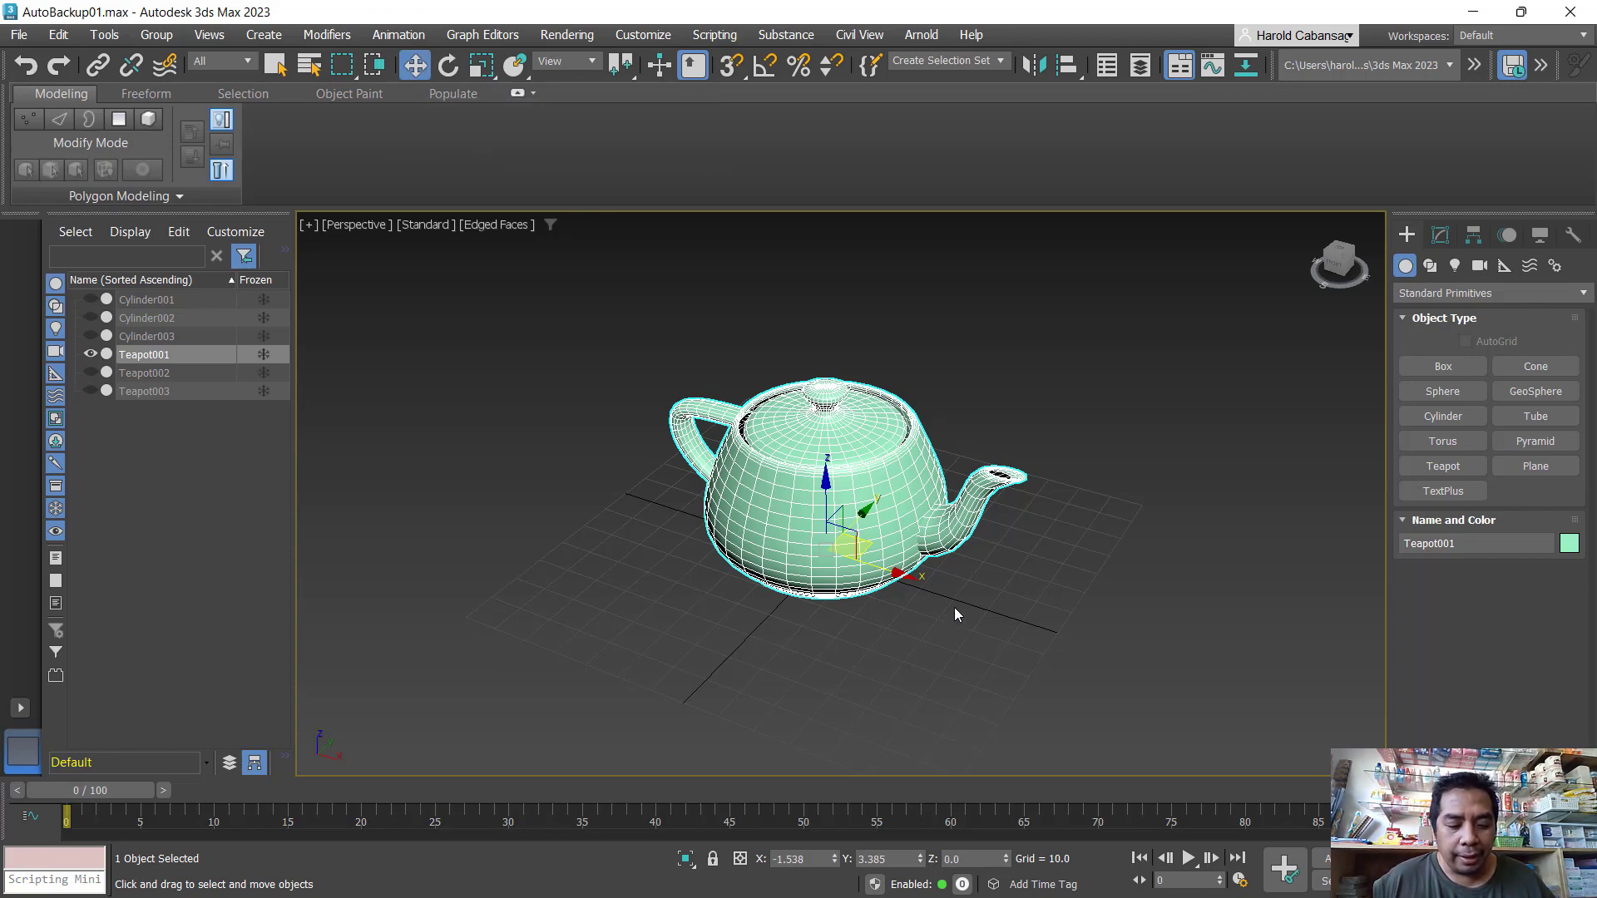
- Turn off the edged faces display in the Perspective viewport so Teapot001 shows default shading only
middle_click_drag(955, 607, 774, 592, "alt")
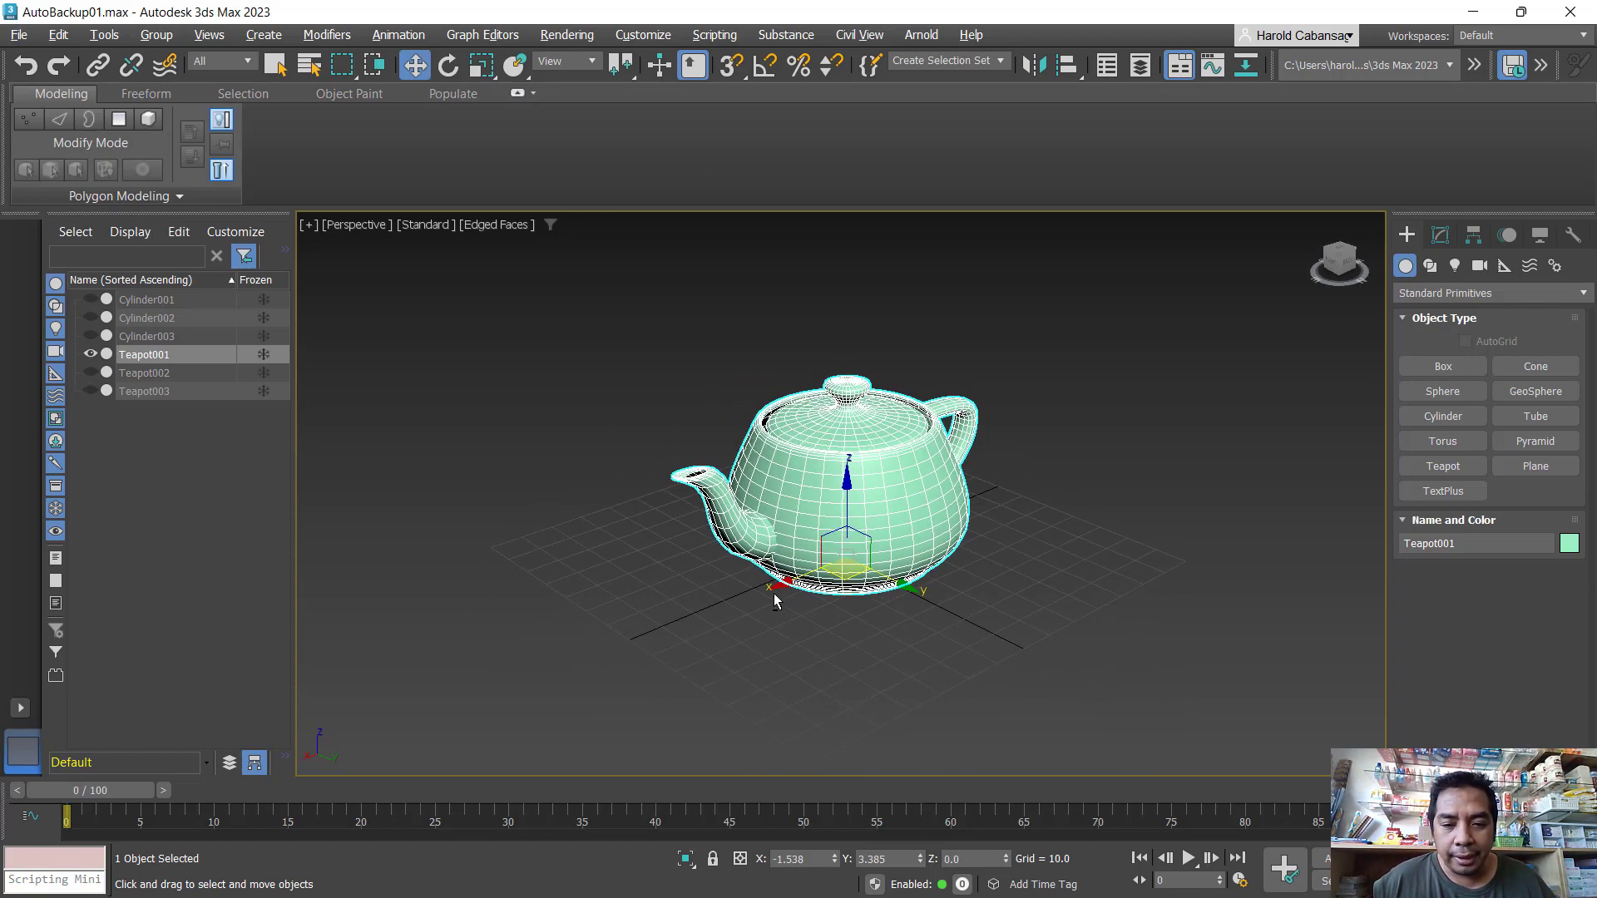
scroll(856, 556, "up", 3)
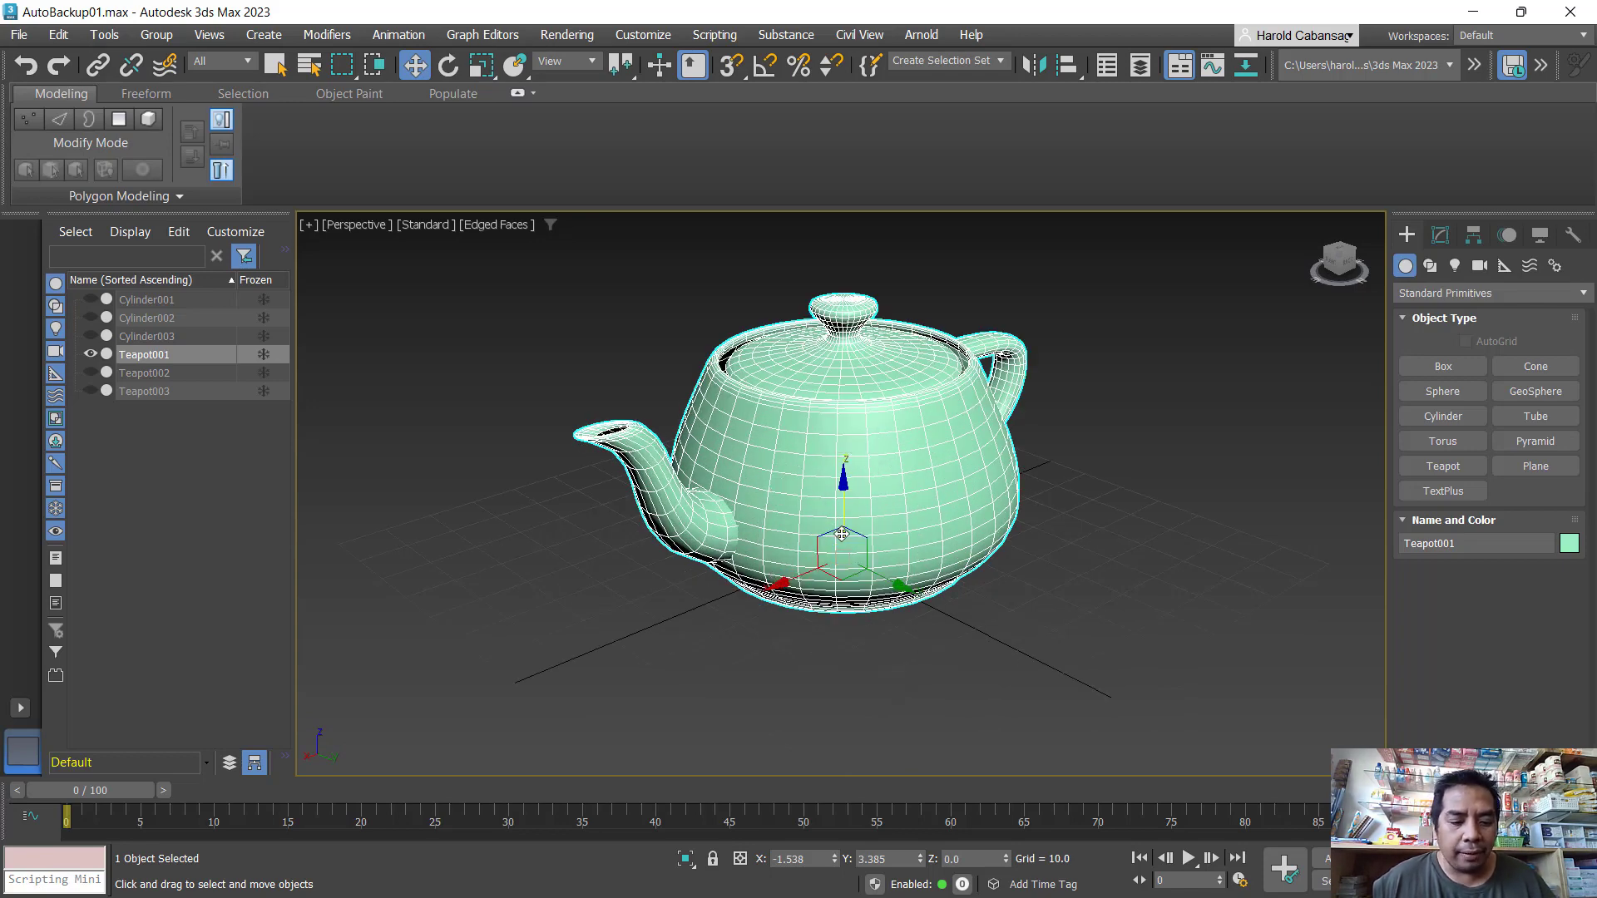
key("F4")
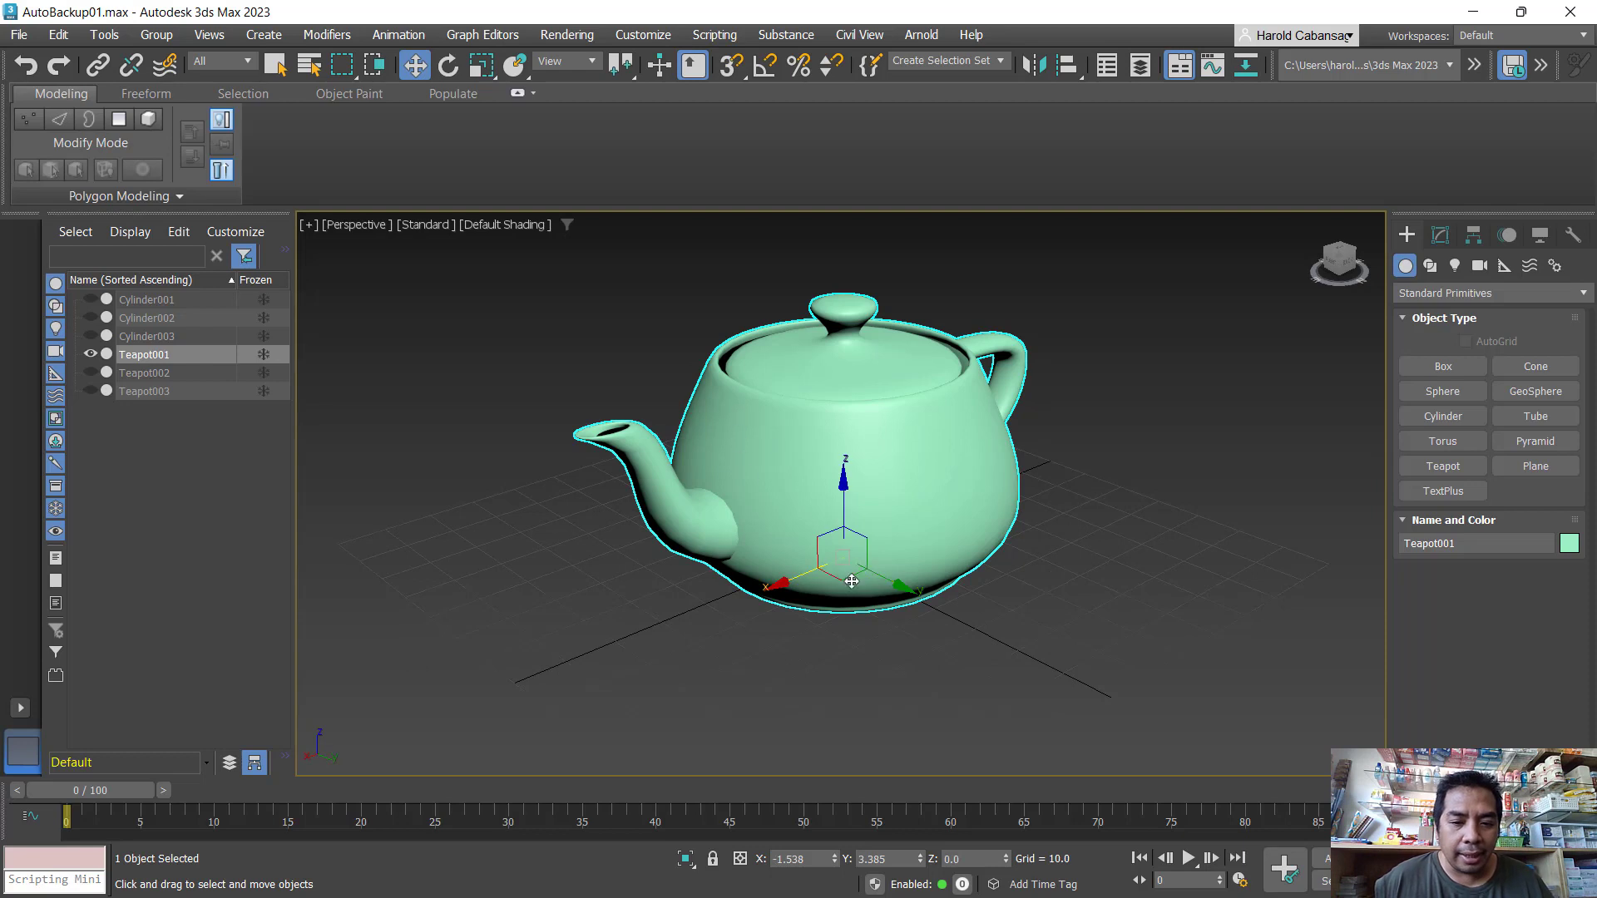
scroll(850, 586, "up", 3)
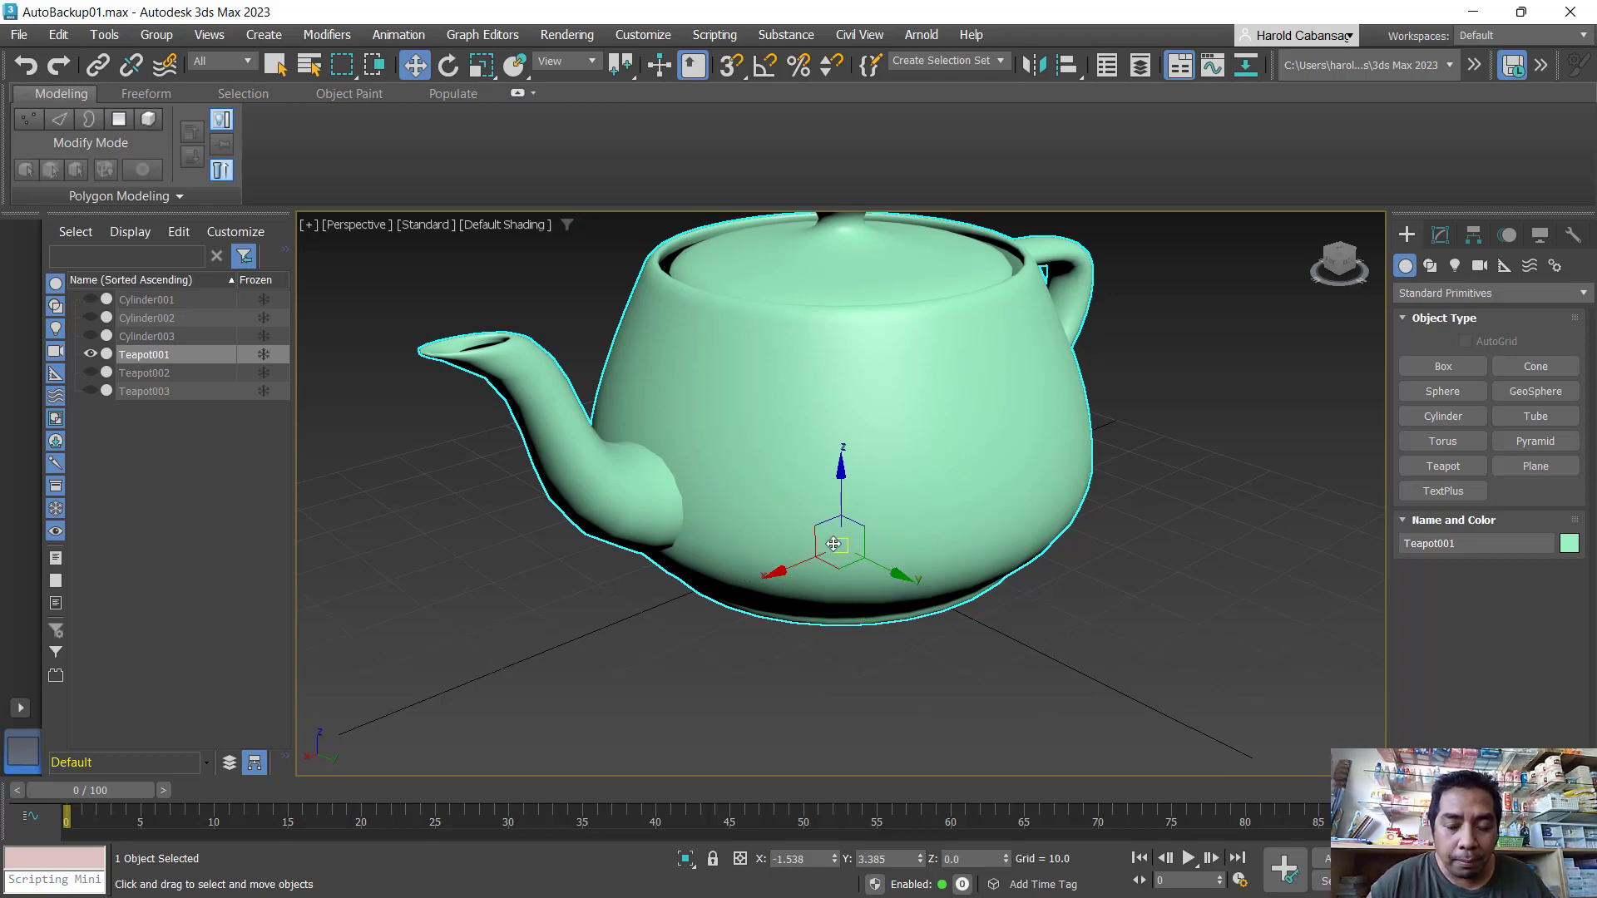
- Enlarge and shrink the Move gizmo on Teapot001, leaving it at a large size
key("equal")
key("equal")
key("equal")
key("equal")
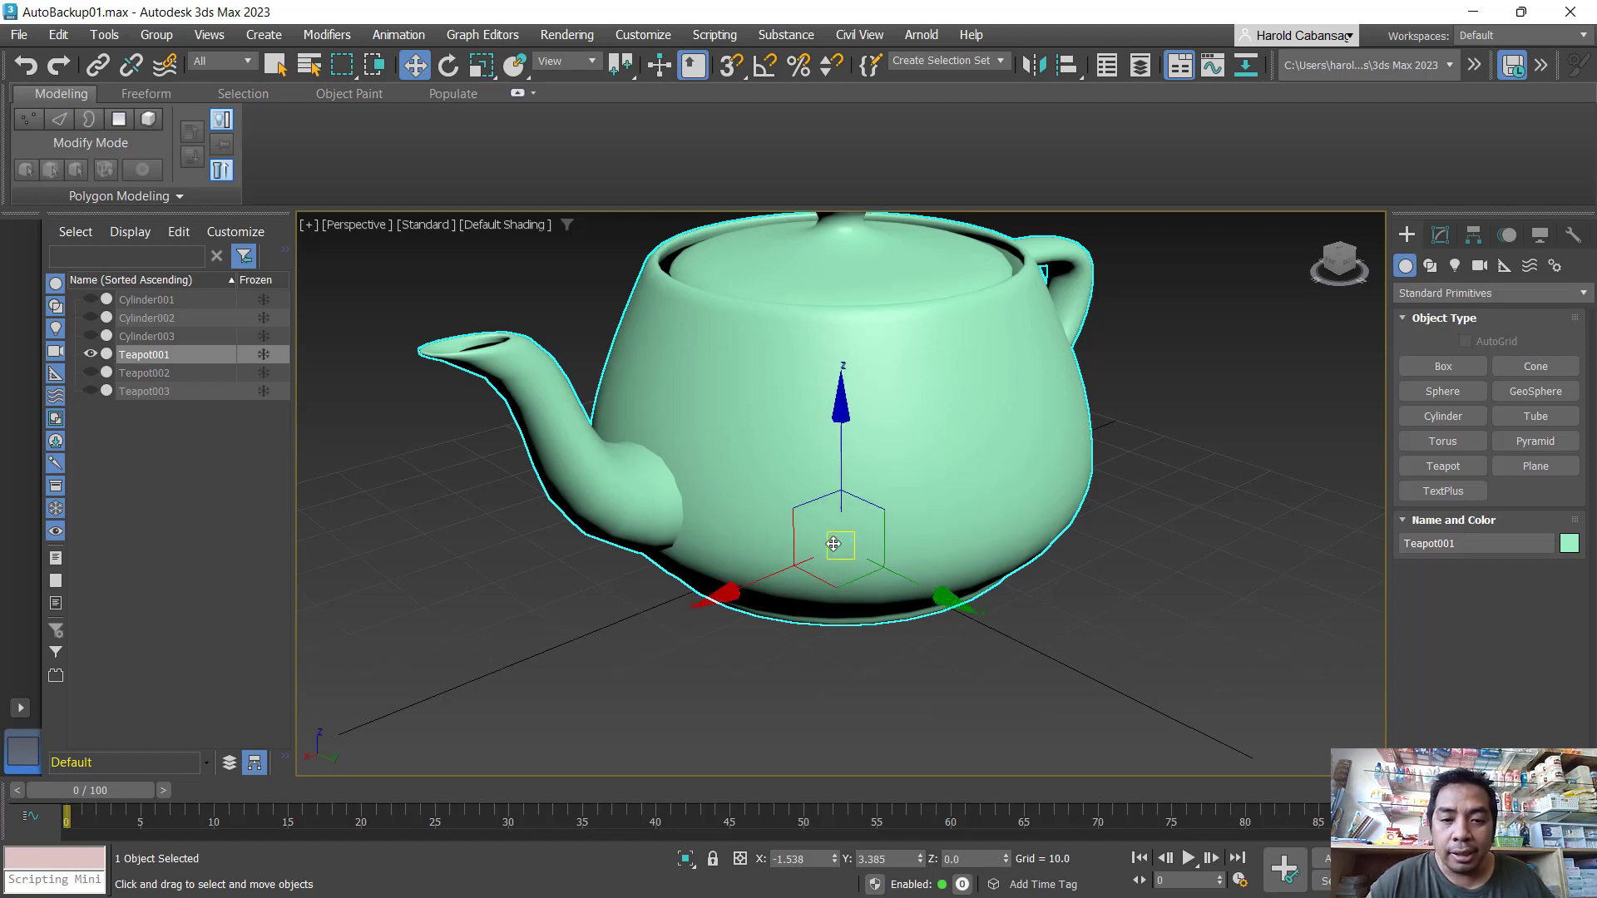
key("equal")
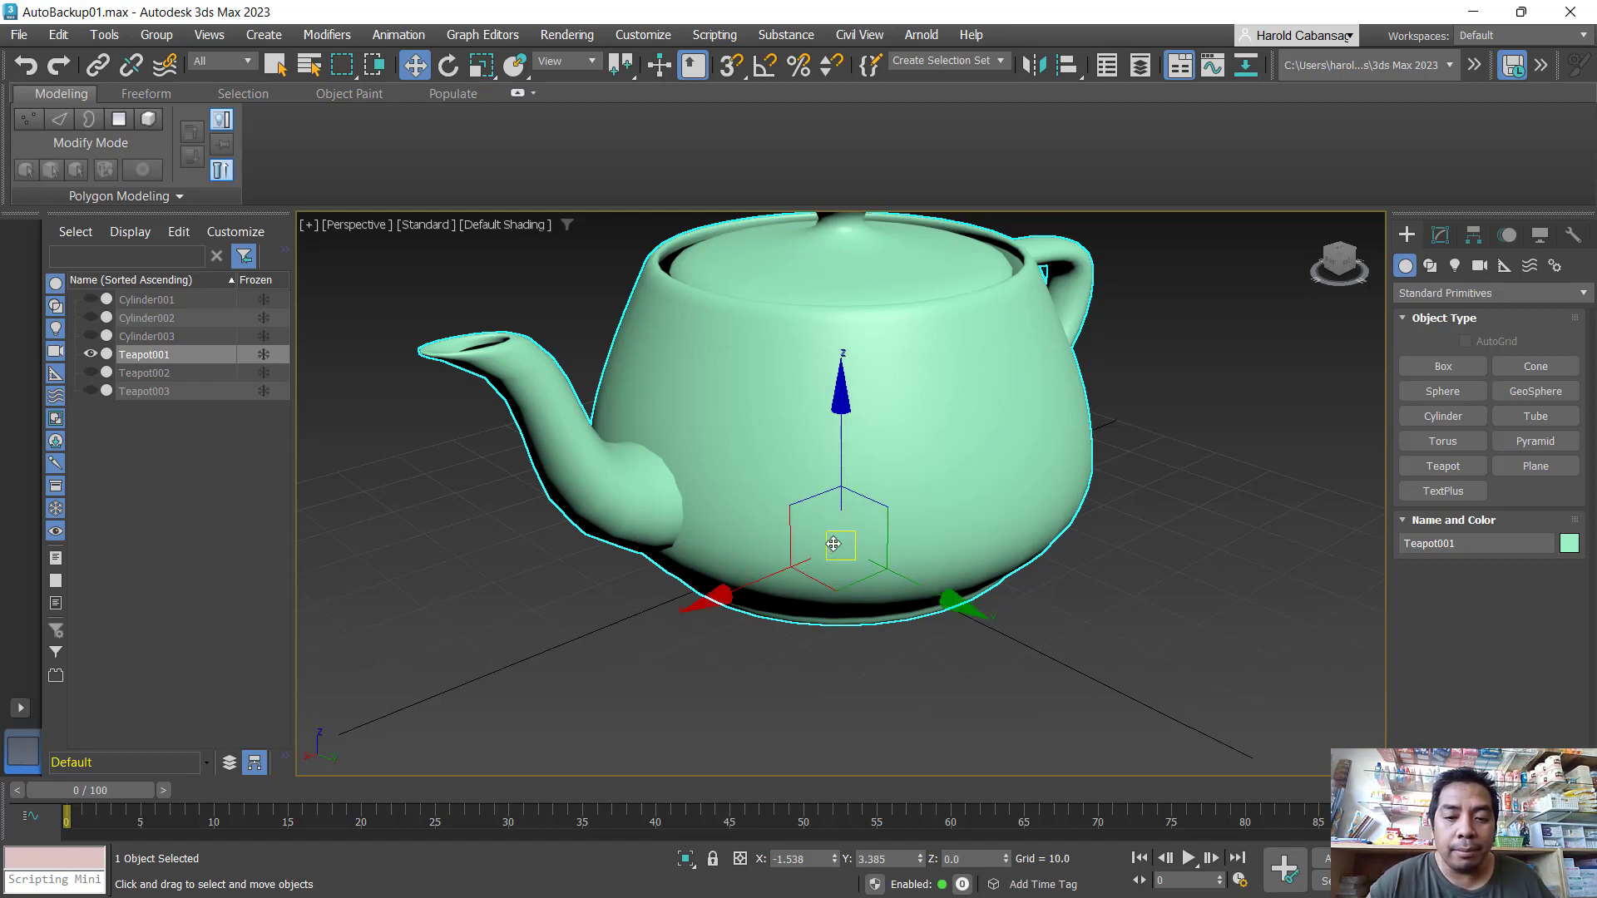
key("minus")
key("minus")
key("minus")
key("minus")
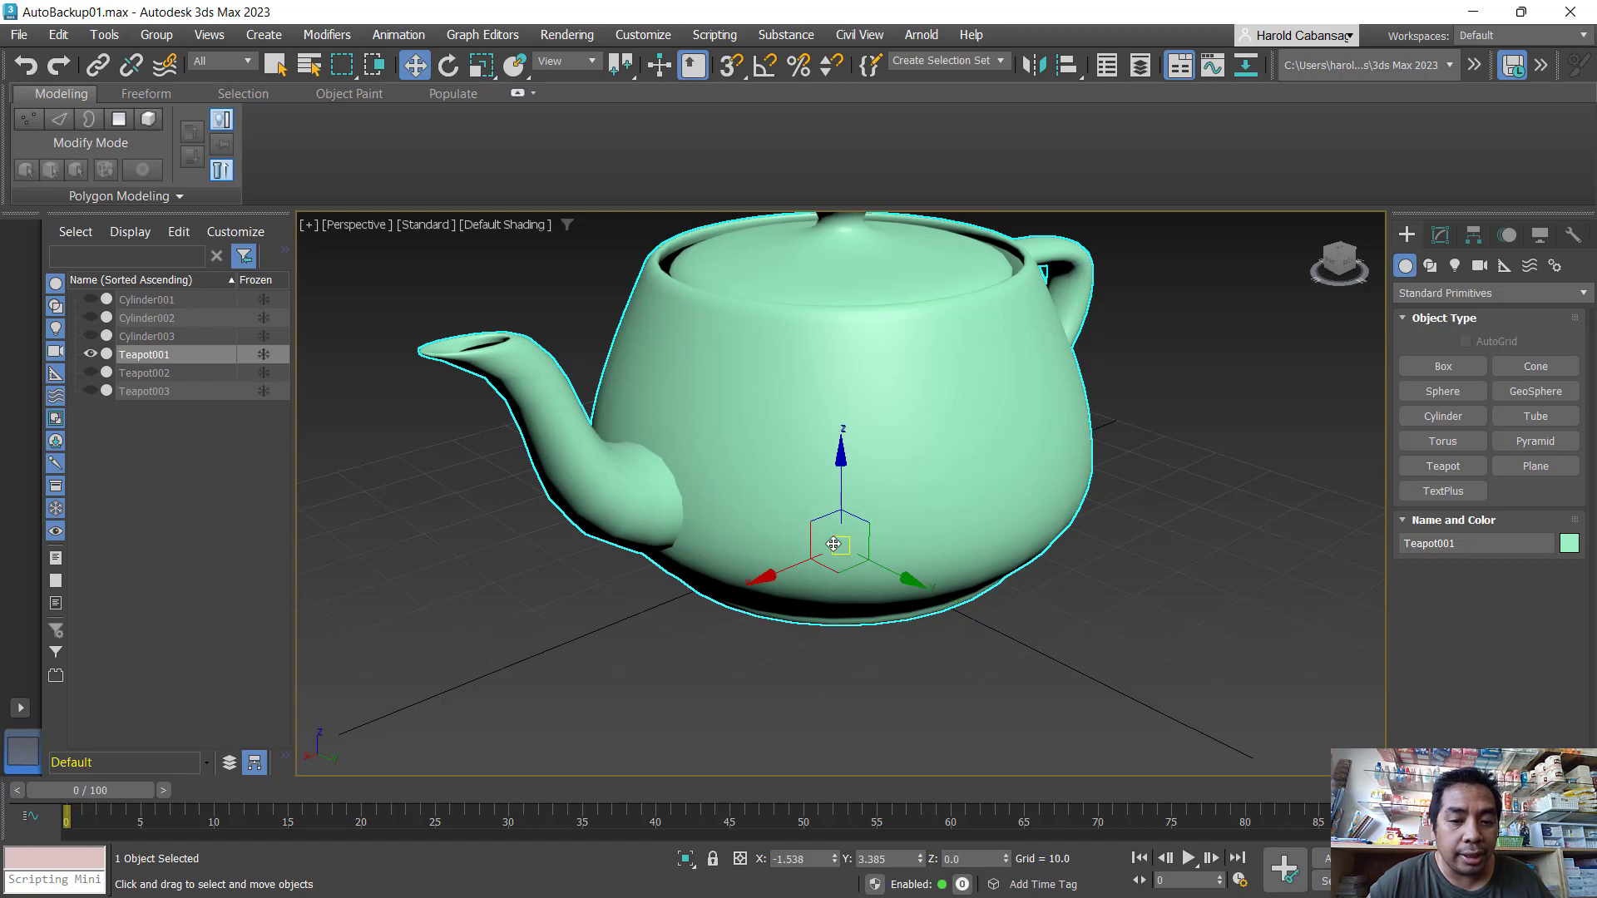
key("equal")
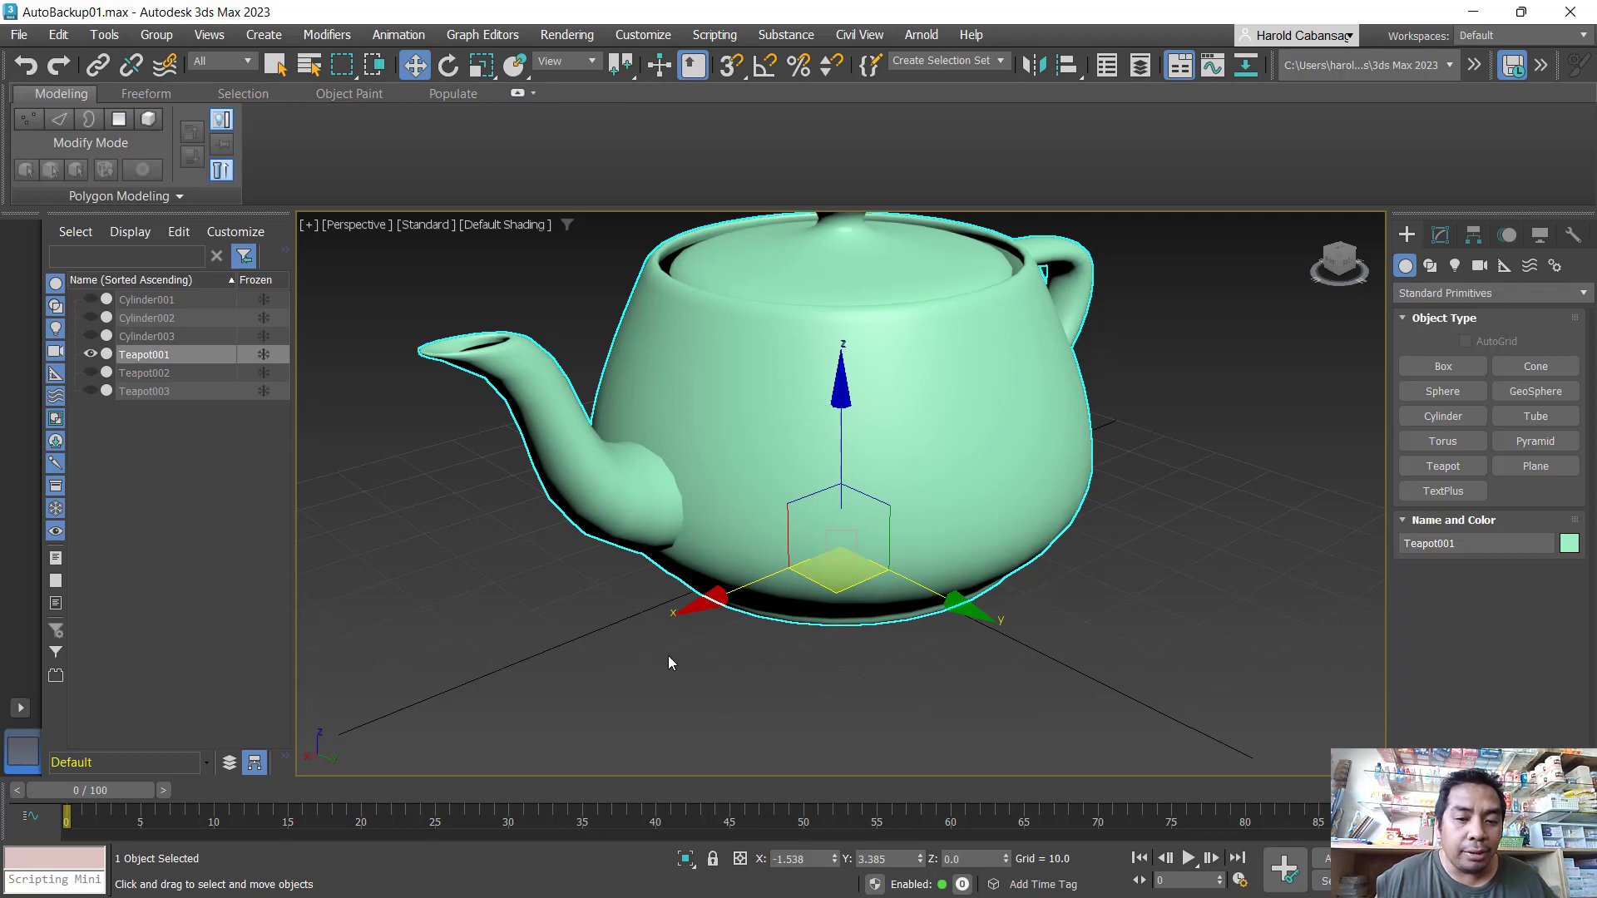
- Switch to the four-viewport layout and slide Teapot001 back and forth along the X axis, leaving it at about X -7
scroll(790, 642, "down", 2)
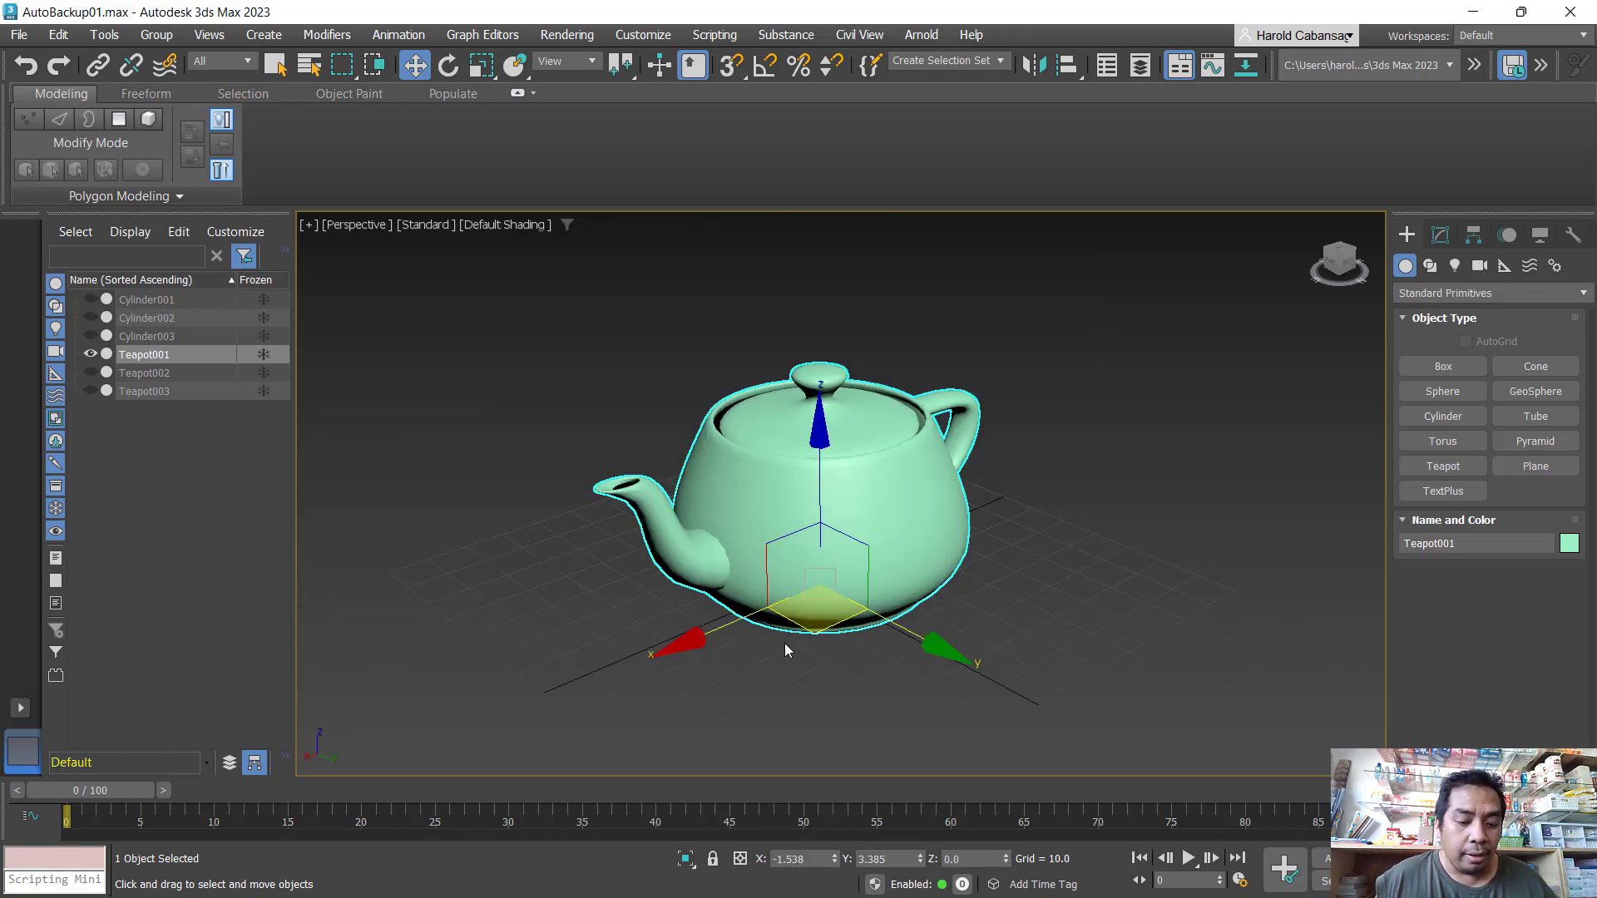
middle_click_drag(711, 660, 848, 651, "alt")
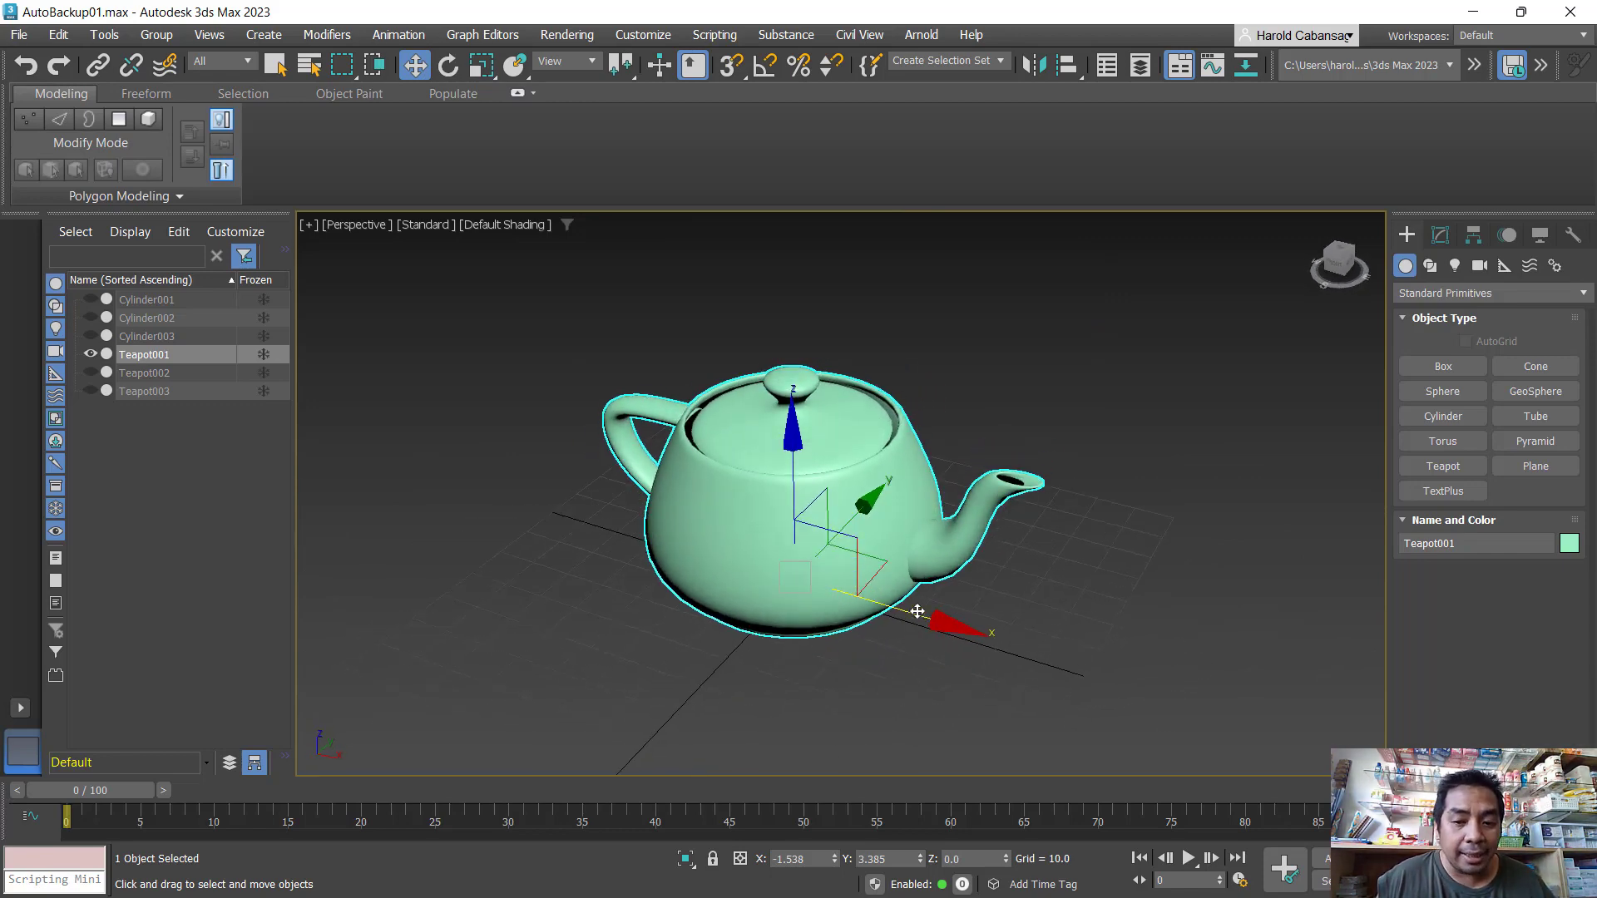
left_click_drag(857, 596, 914, 651)
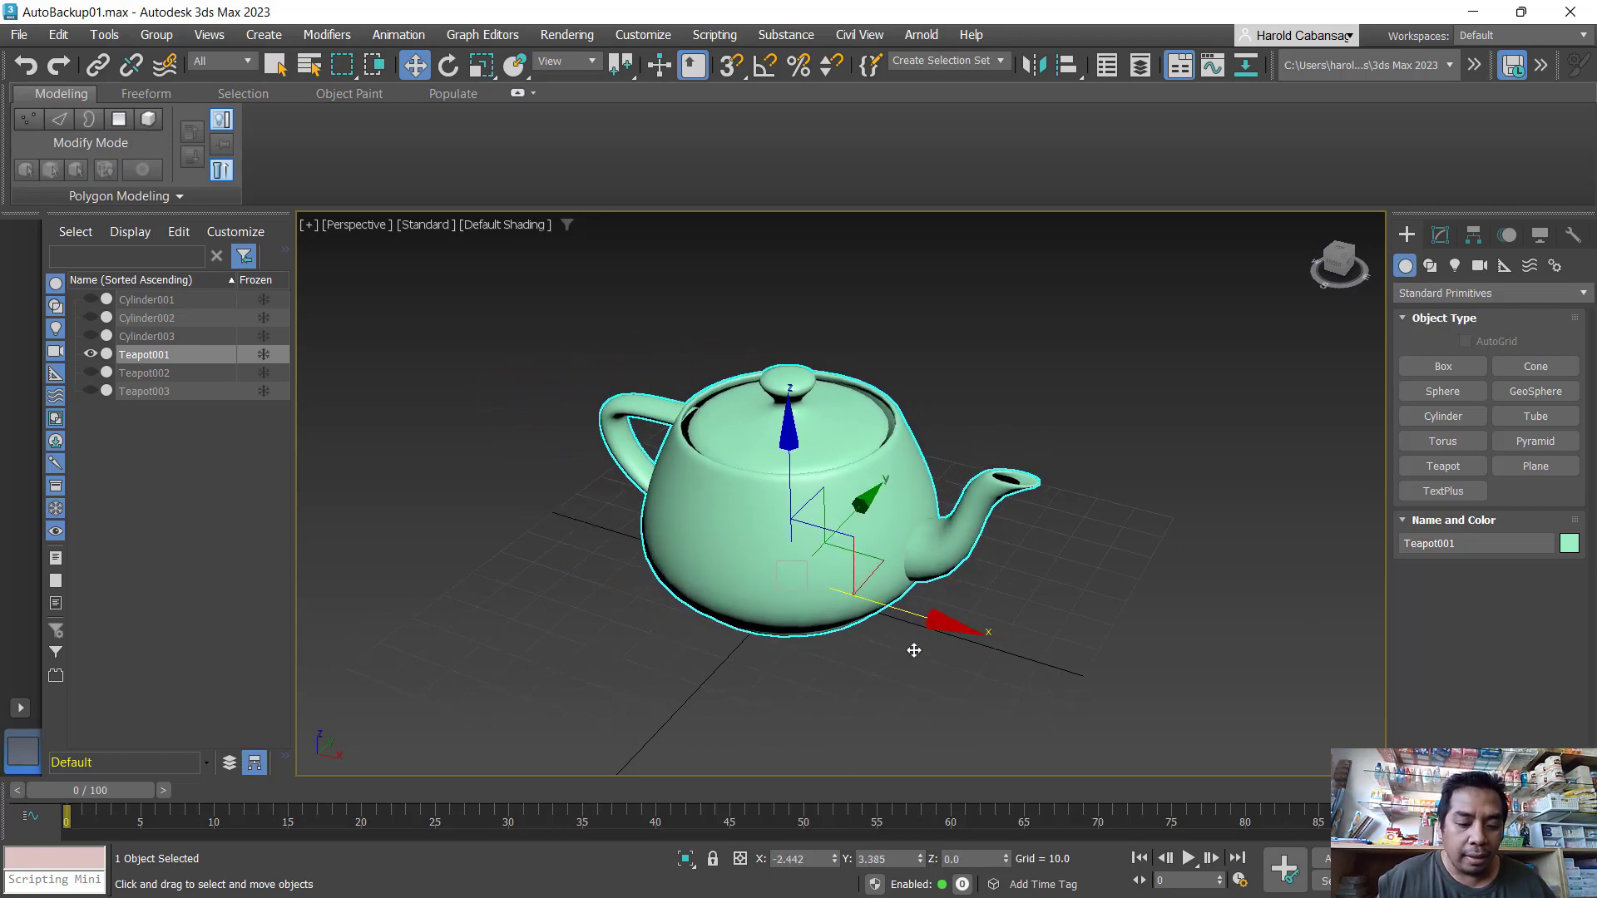
key("alt+w")
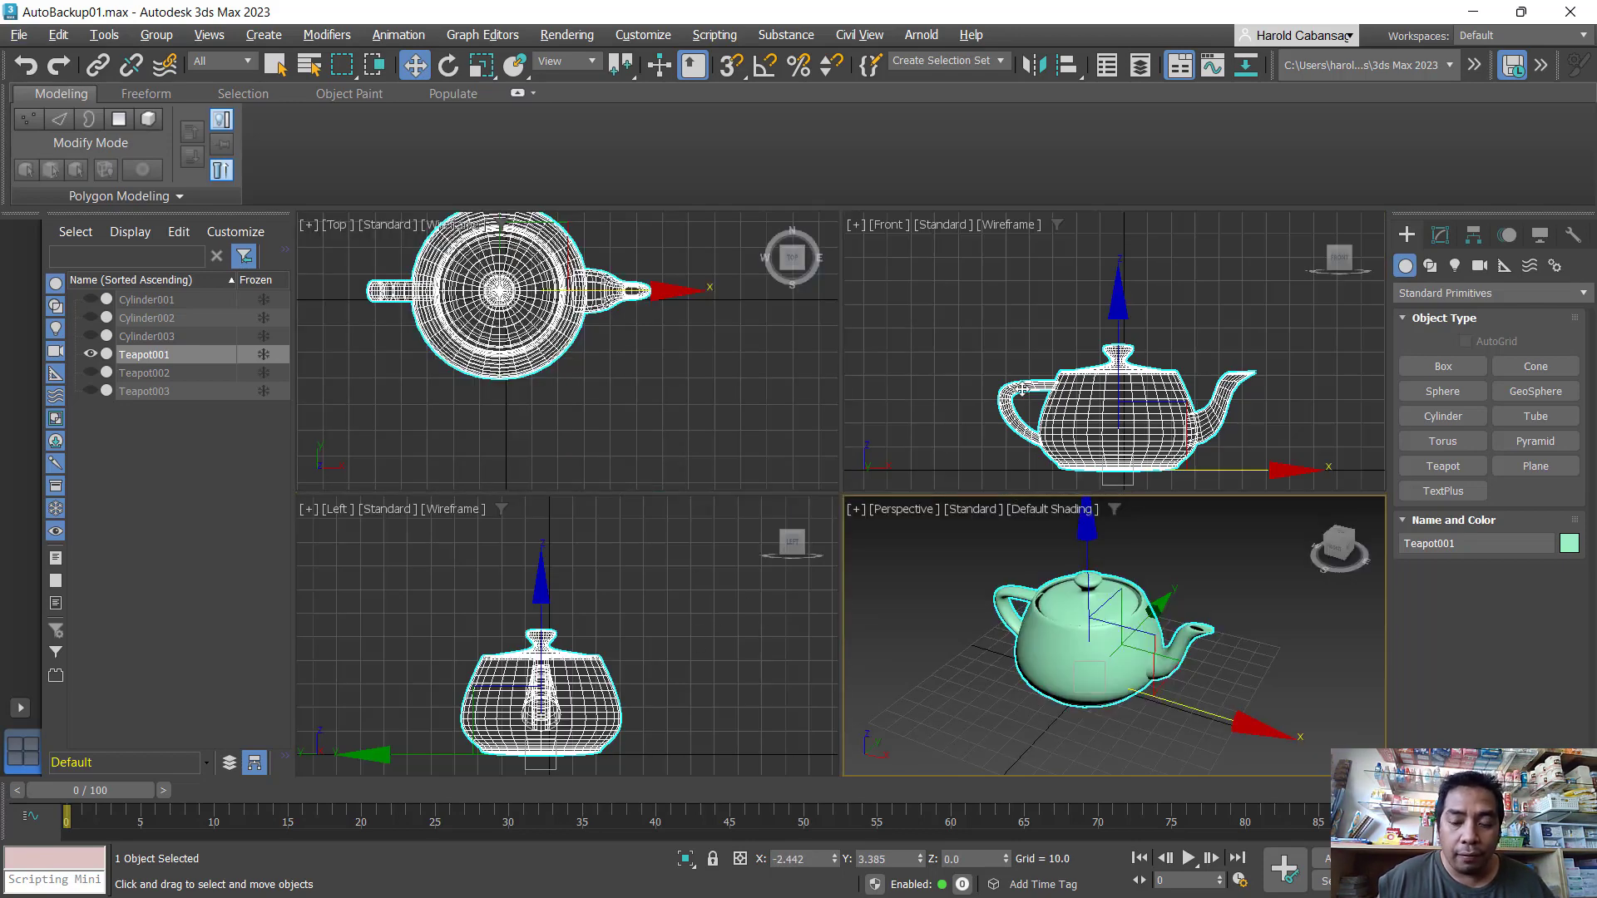
left_click_drag(1191, 707, 1191, 537)
right_click(1194, 444)
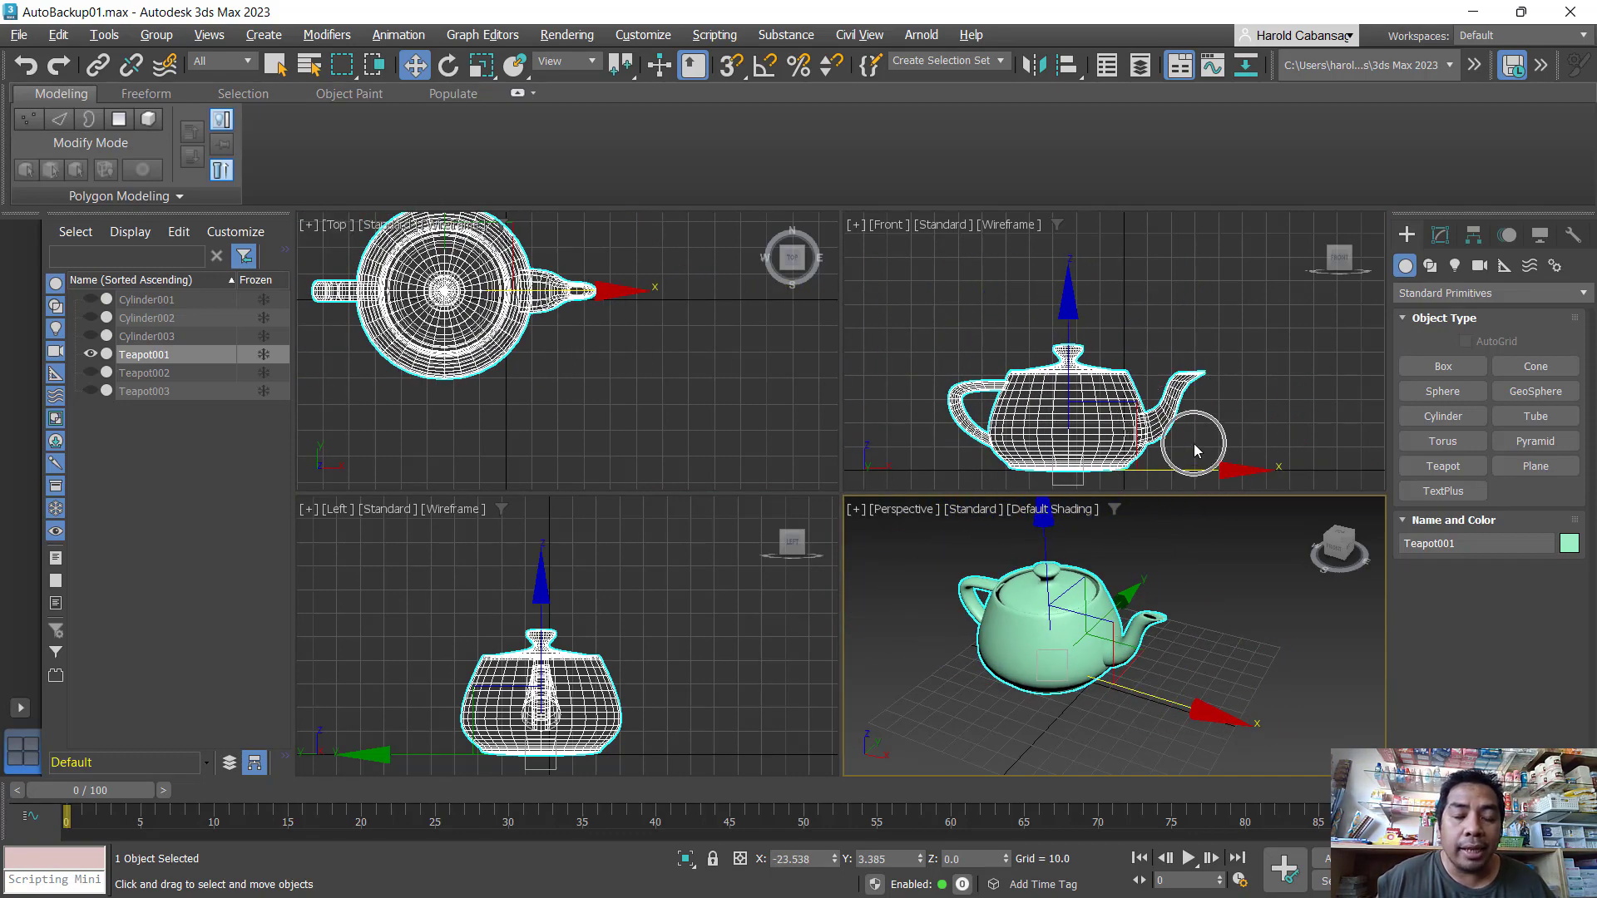
key("ctrl")
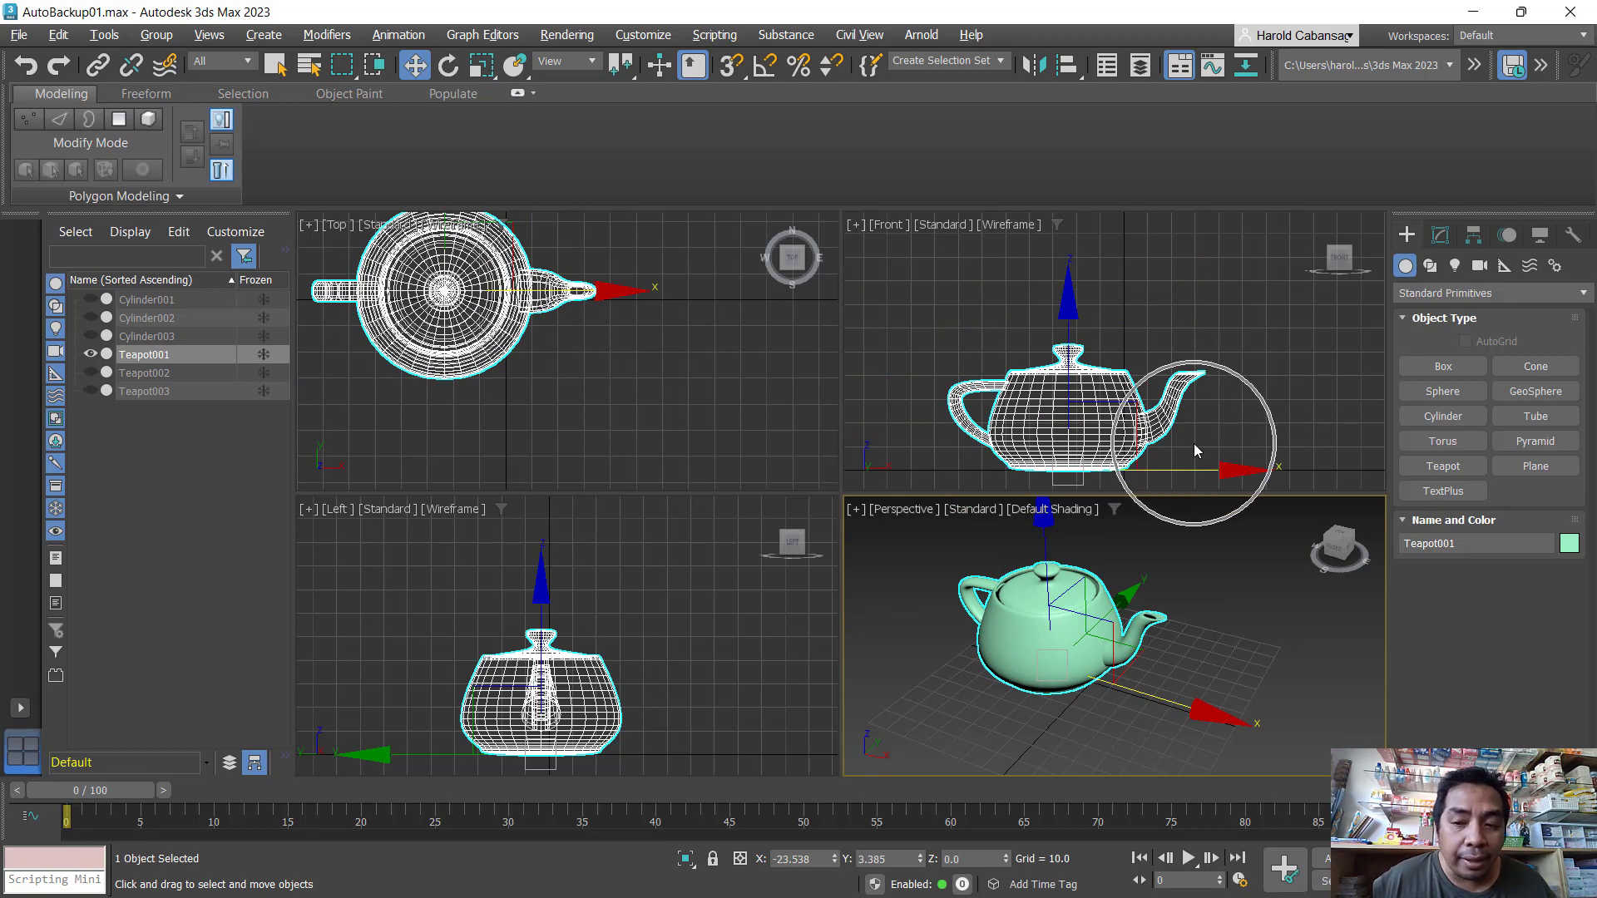
mouse_move(1149, 697)
left_mouse_down()
mouse_move(1044, 662)
mouse_move(1278, 714)
mouse_move(1127, 680)
mouse_move(1177, 691)
left_mouse_up()
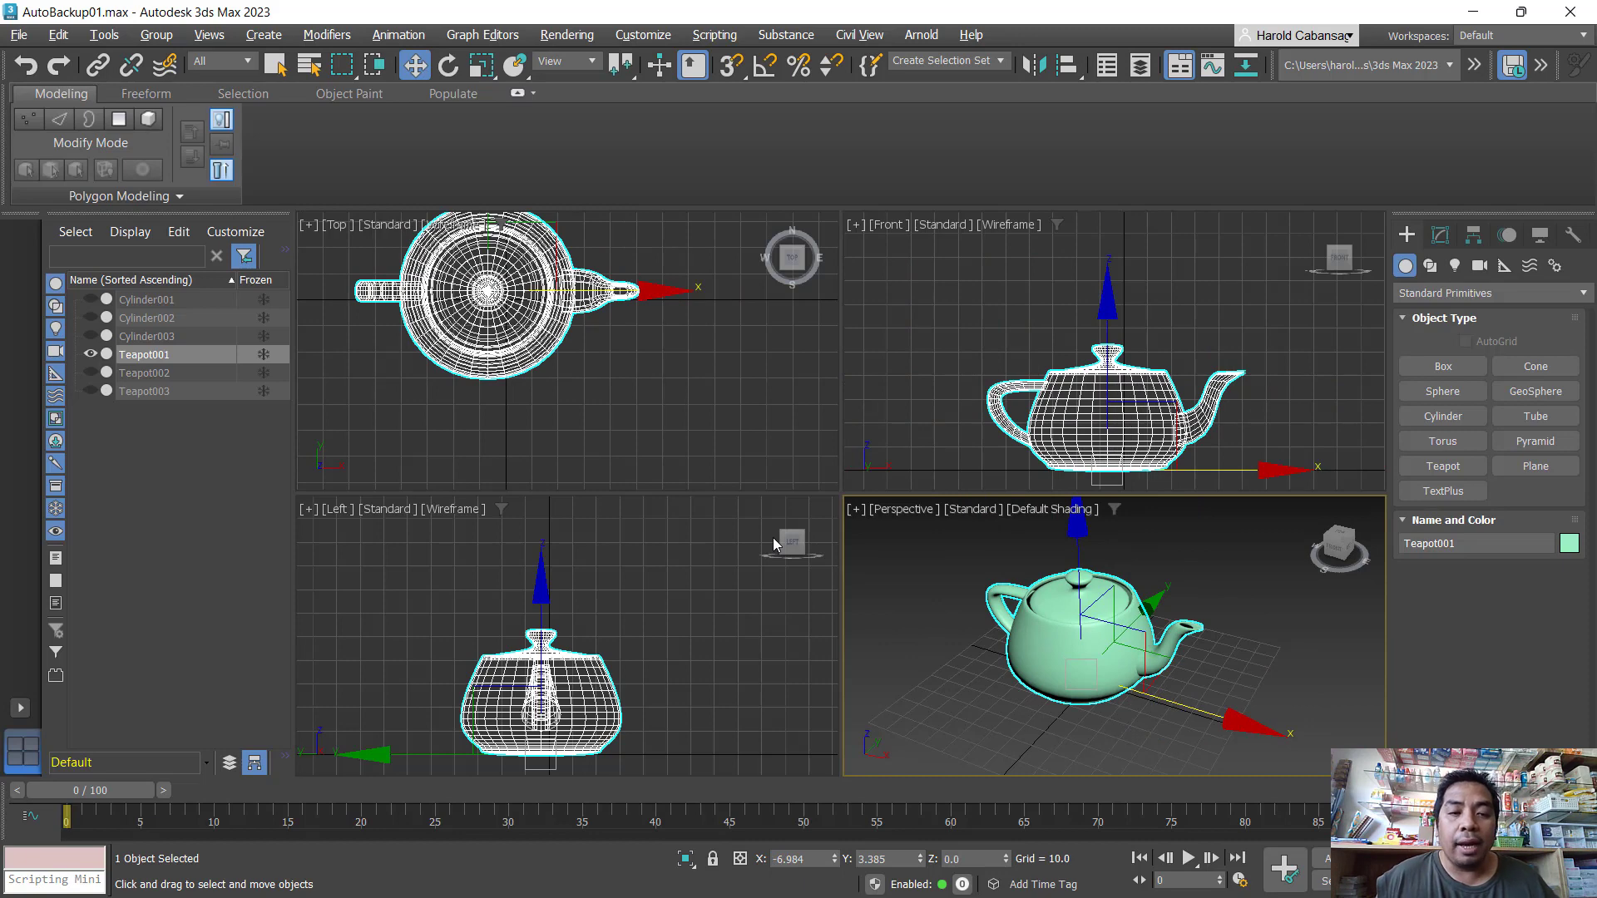
- Slide Teapot001 back and forth along the Y axis in the Perspective viewport, leaving it at about Y -5.5
middle_click_drag(1286, 636, 1186, 650, "alt")
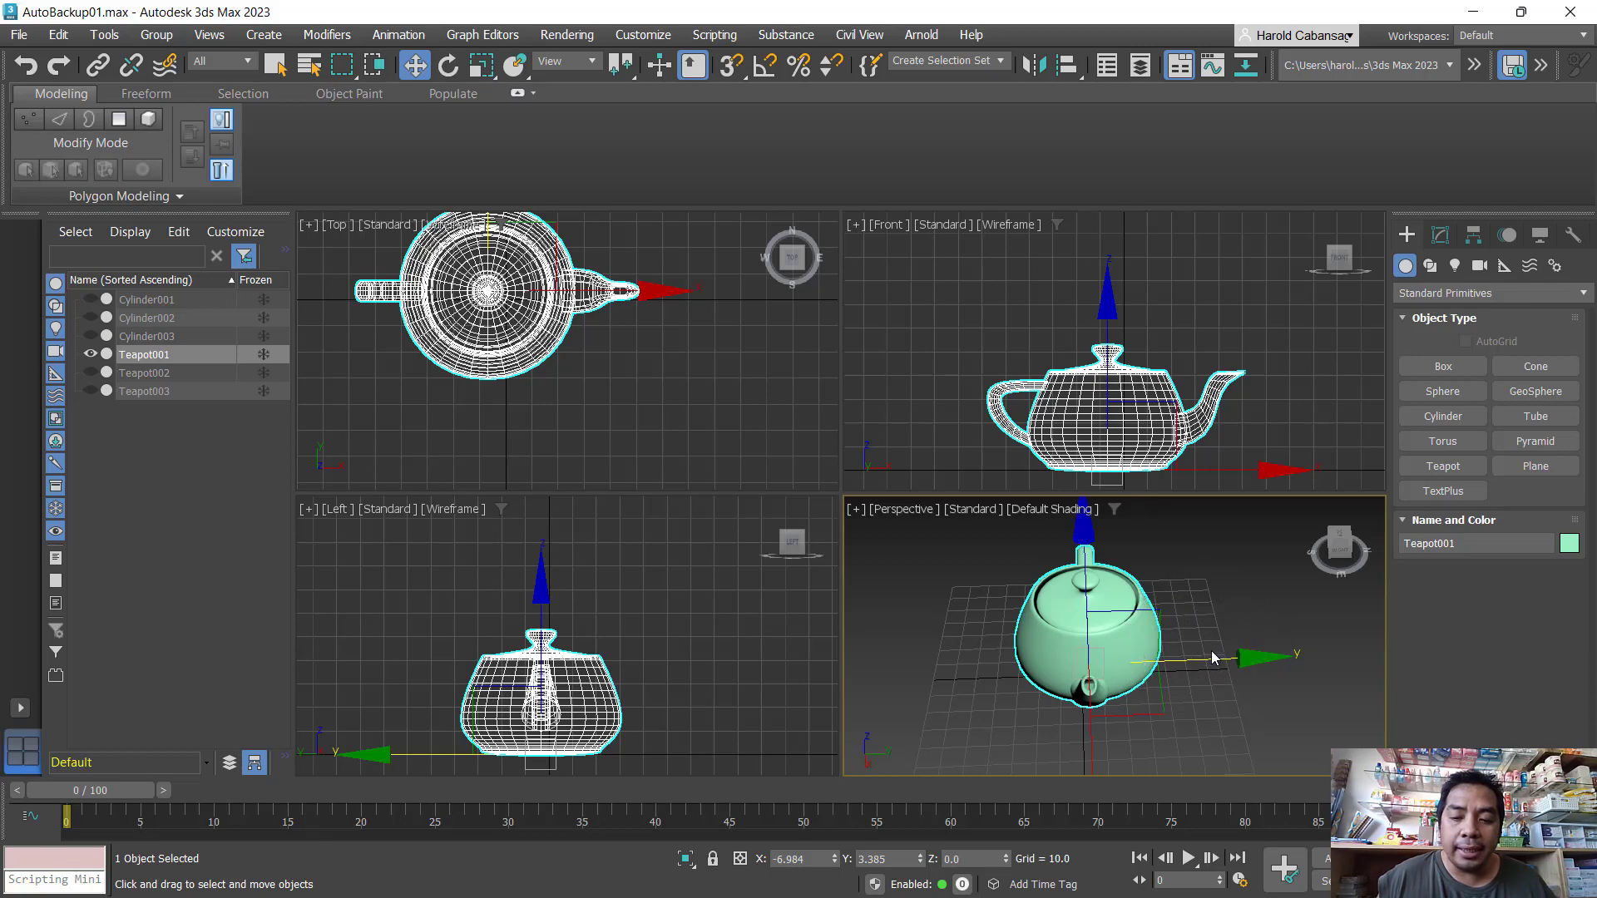
left_click_drag(1212, 652, 1255, 683)
scroll(527, 389, "down", 4)
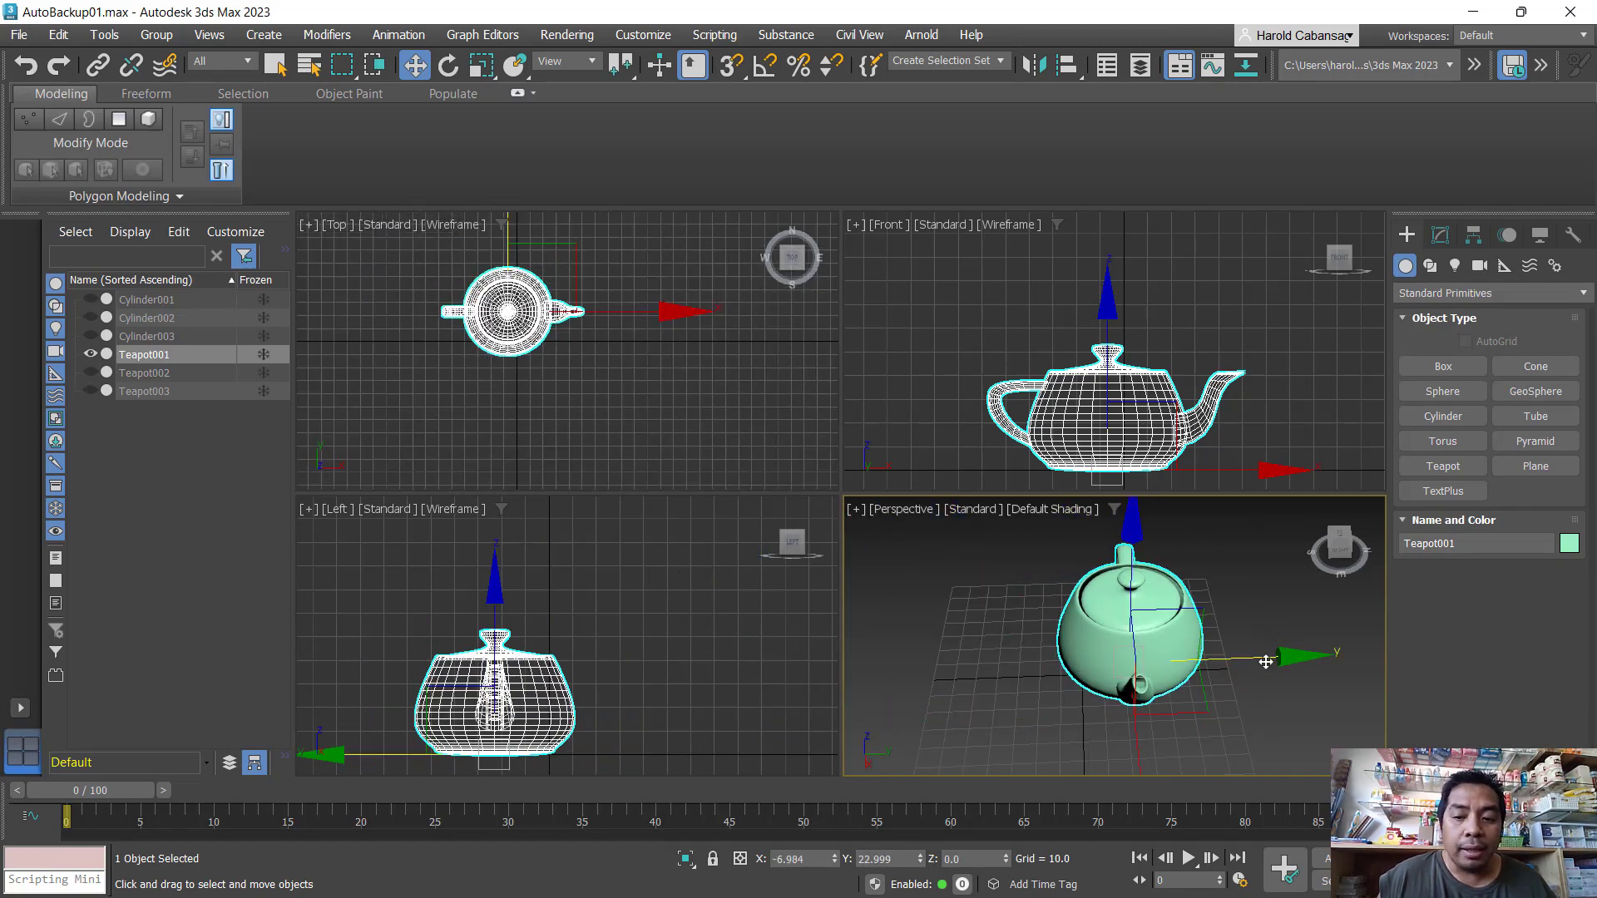
left_click_drag(1265, 659, 1223, 659)
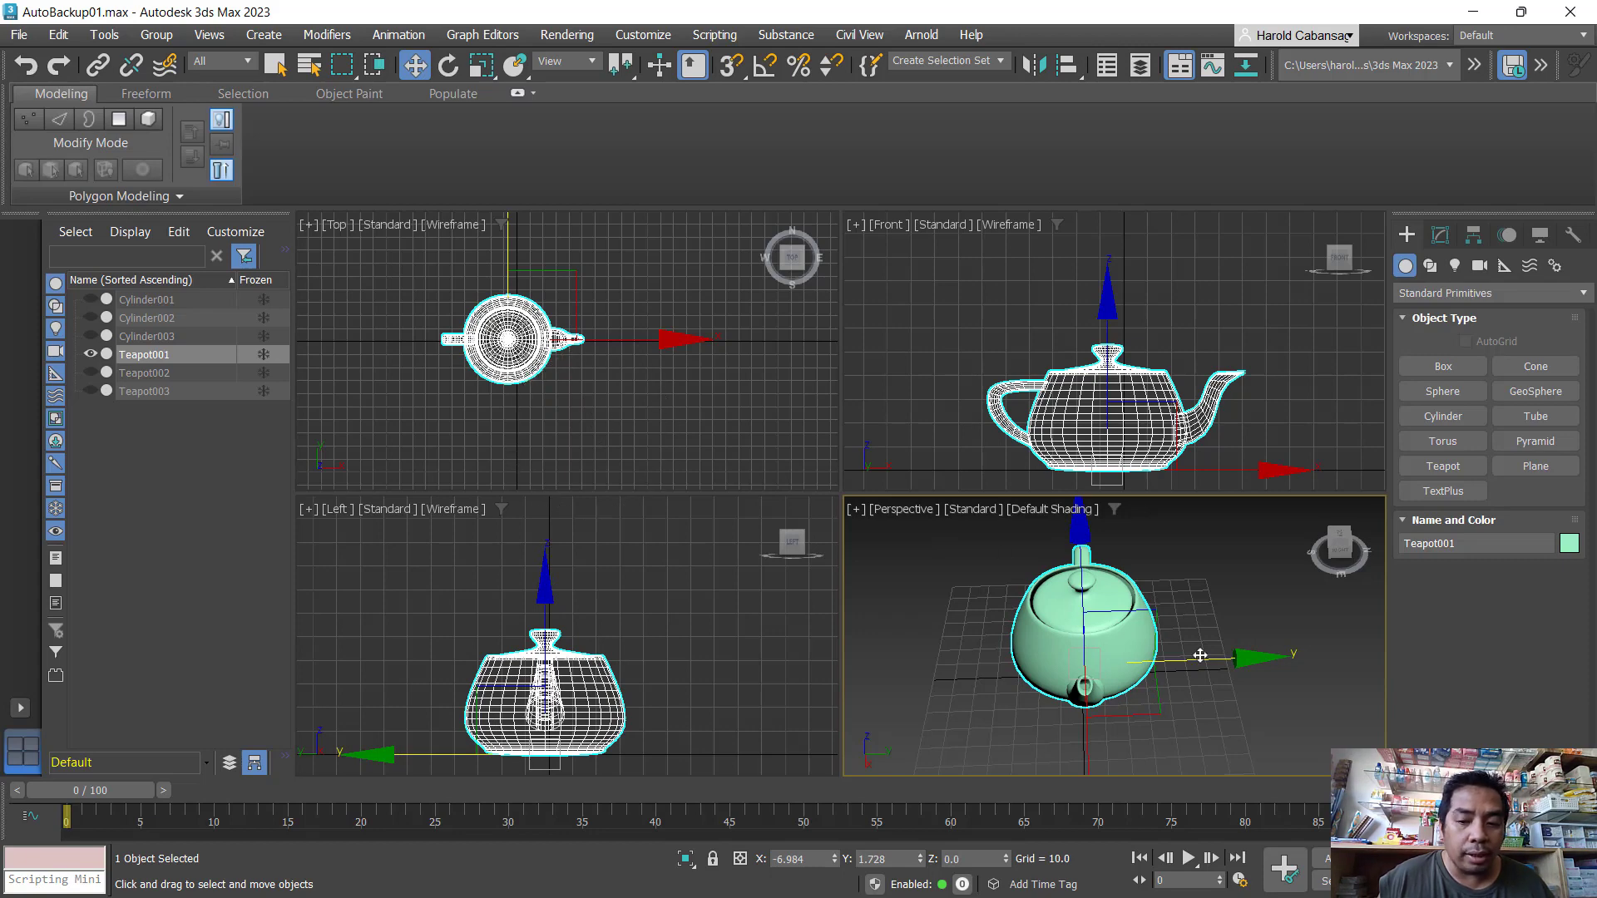
mouse_move(1200, 656)
left_mouse_down()
mouse_move(1028, 657)
mouse_move(1227, 665)
mouse_move(907, 663)
mouse_move(1281, 661)
mouse_move(1085, 659)
mouse_move(1247, 677)
mouse_move(1015, 663)
mouse_move(1169, 684)
mouse_move(1294, 678)
mouse_move(981, 678)
mouse_move(1284, 689)
mouse_move(1164, 667)
mouse_move(1184, 669)
left_mouse_up()
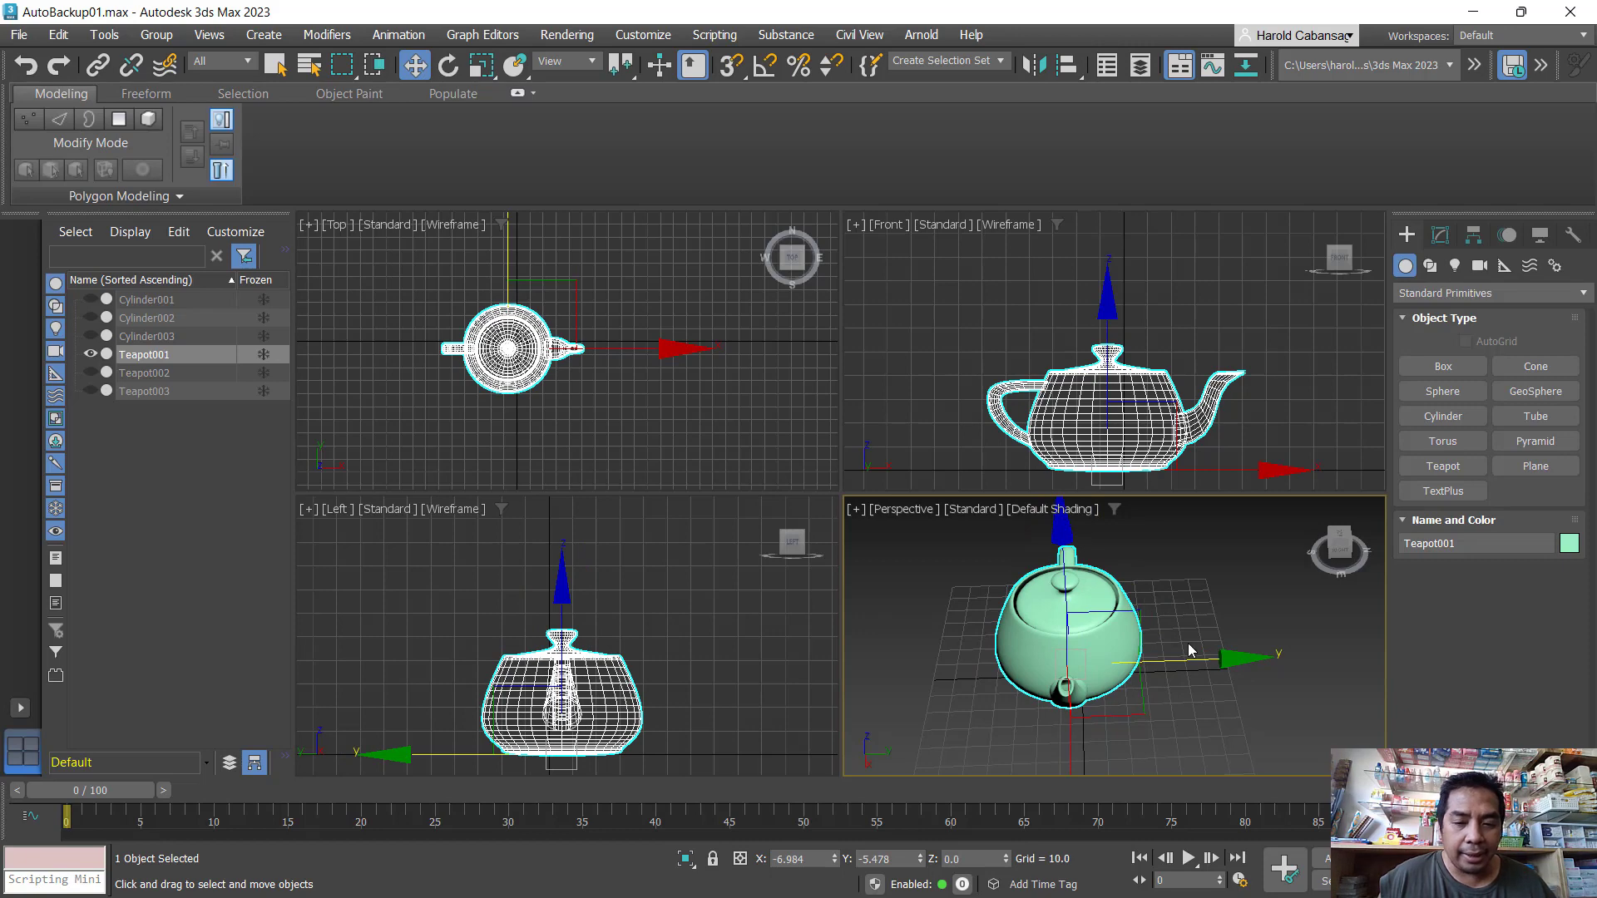
- Maximize the Perspective viewport, and try raising Teapot001 about 33 units along the Z axis before undoing the lift
middle_click_drag(1107, 632, 1129, 628, "alt")
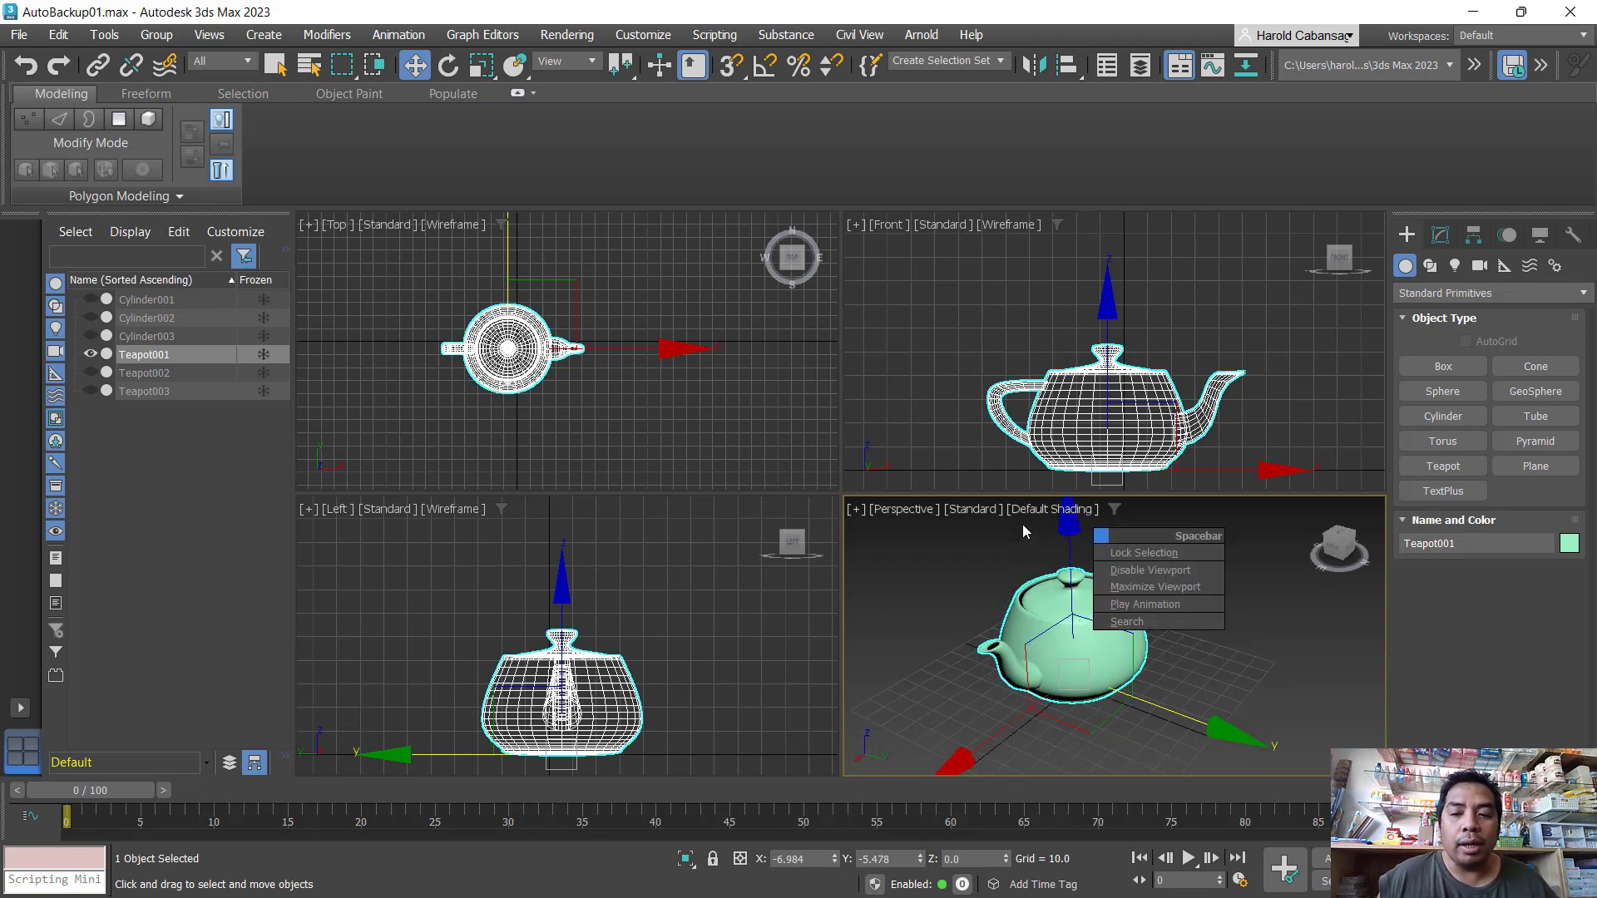
key("alt+w")
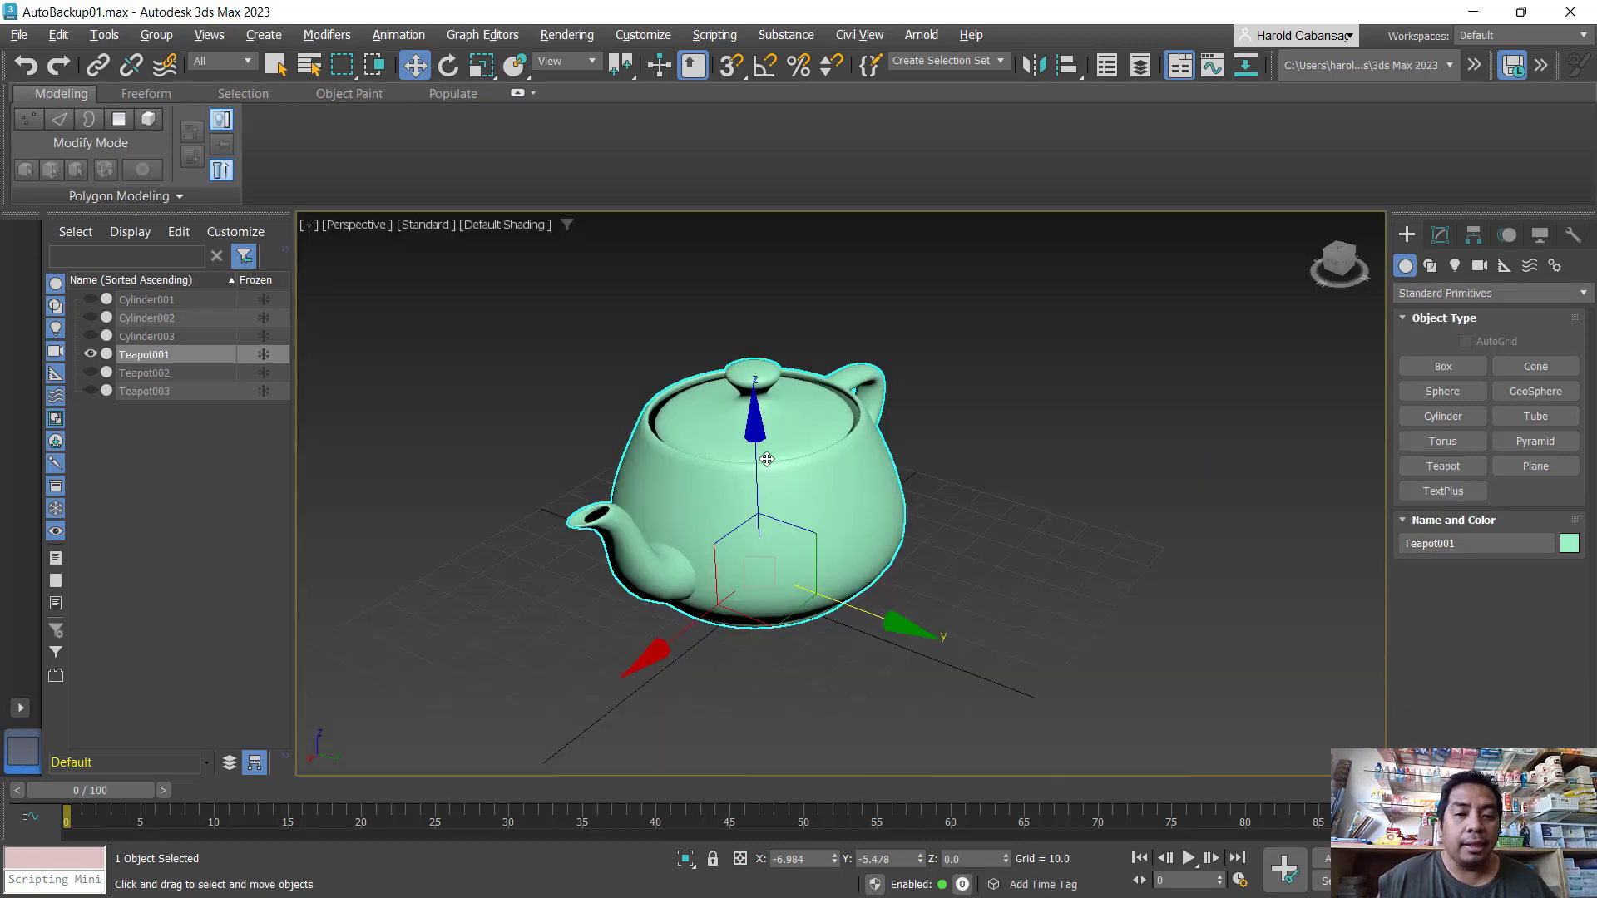
left_click_drag(753, 461, 913, 390)
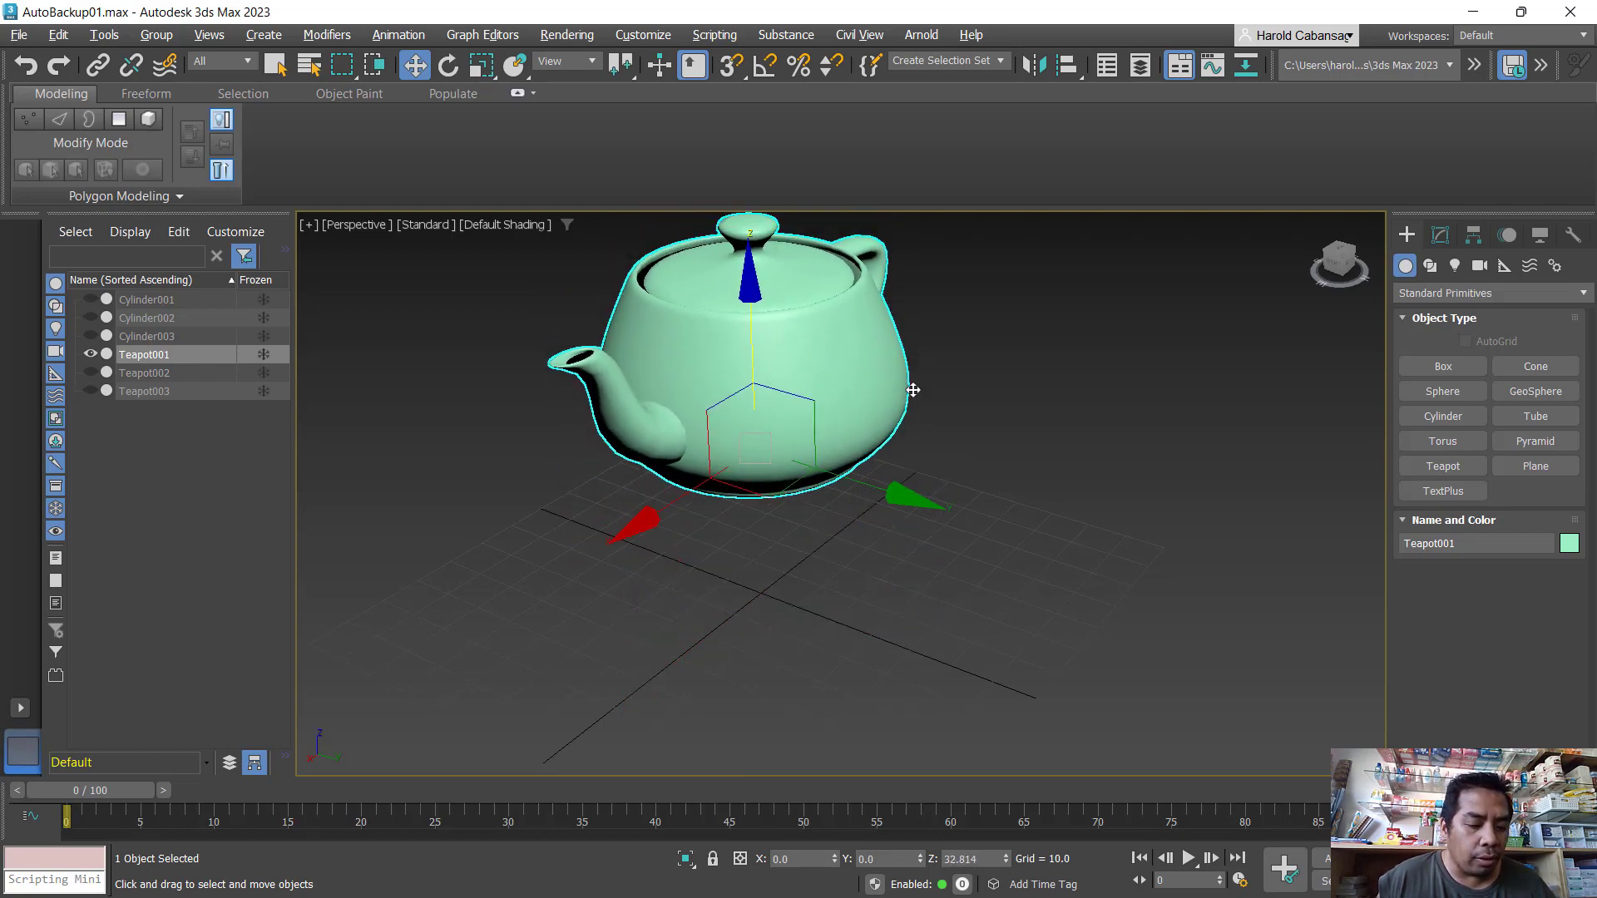
key("ctrl+z")
- Move Teapot001 along the X and Y axes to about X -4, Y 20, and undo a trial lift along Z
middle_click_drag(828, 504, 833, 521, "alt")
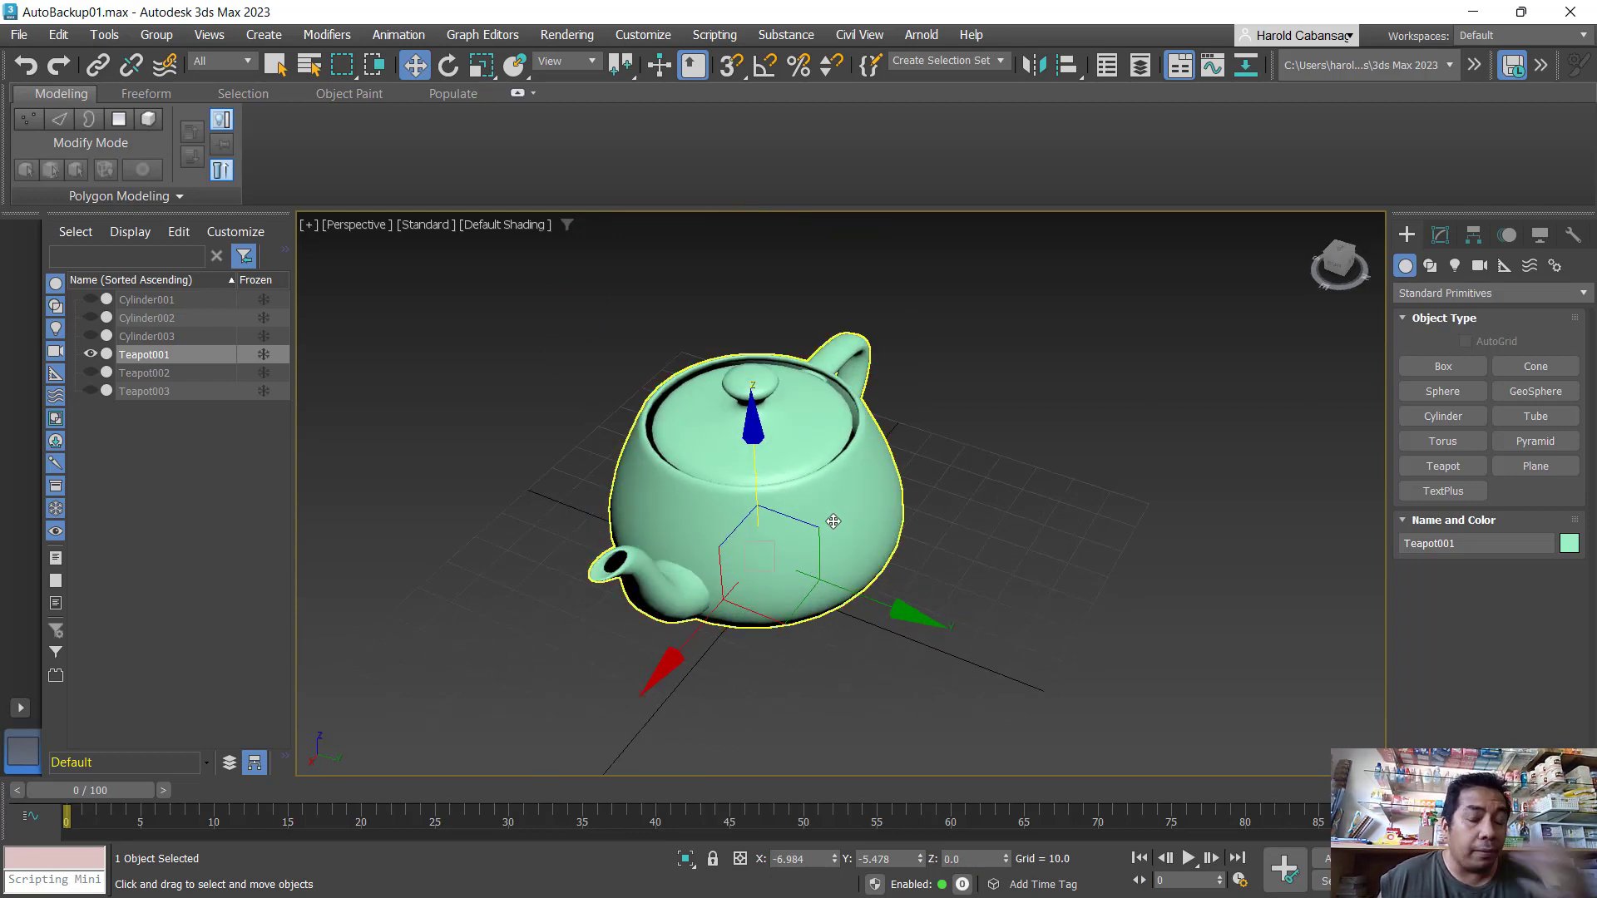
left_click_drag(691, 640, 732, 659)
left_click_drag(913, 624, 838, 358)
left_click_drag(848, 482, 884, 374)
key("ctrl+z")
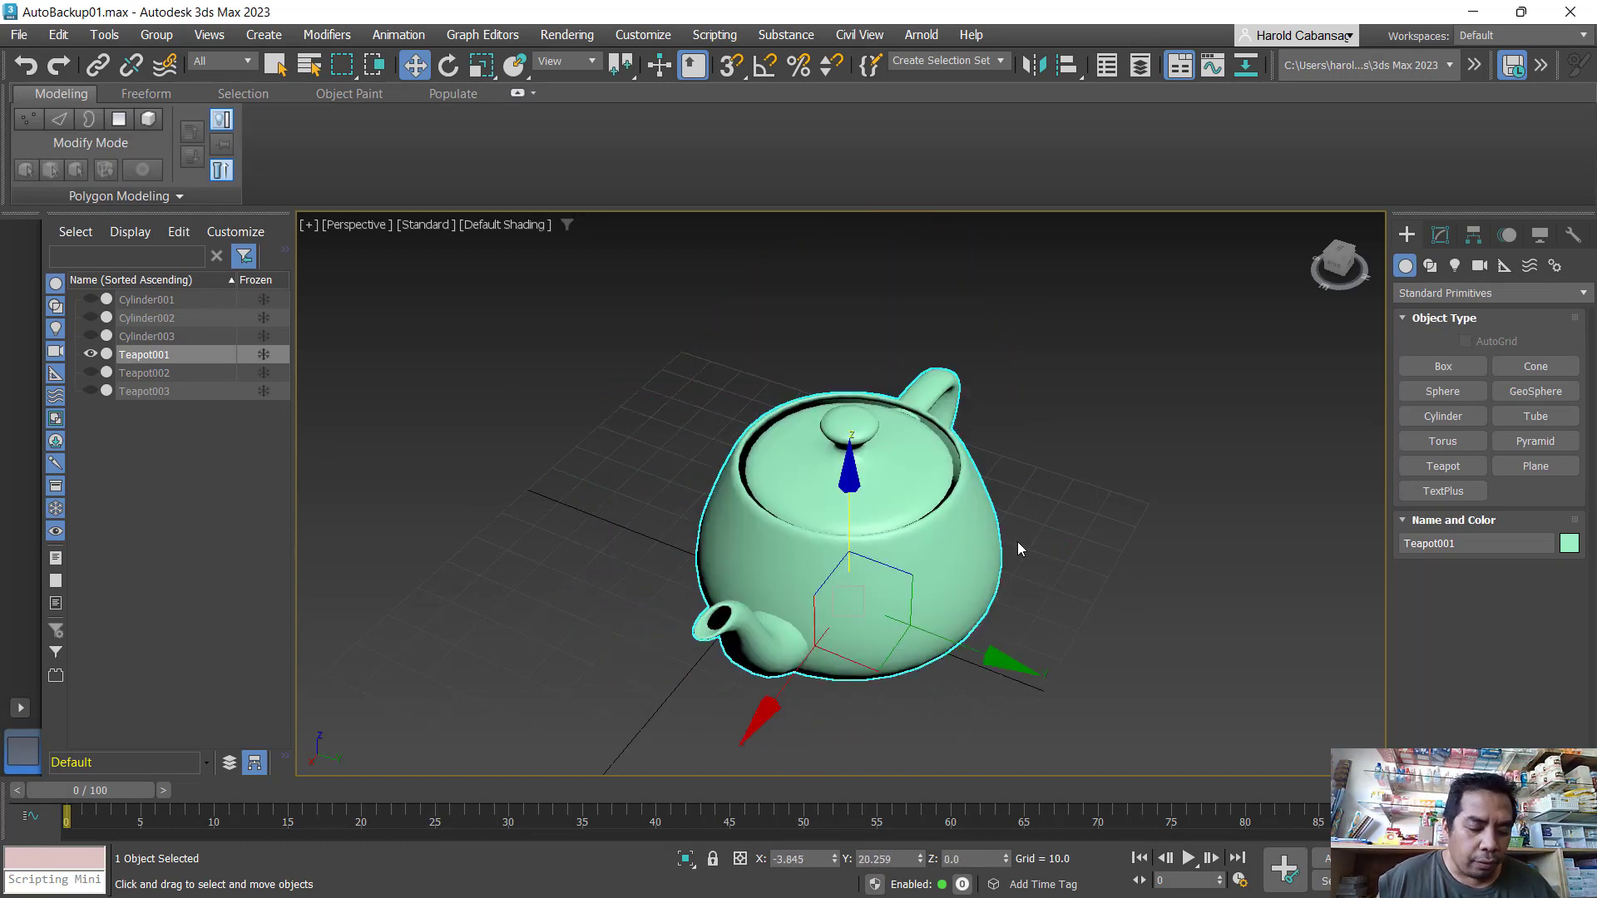
- Try moving Teapot001 along the X, Y and Z axes one at a time, undoing each move
middle_click_drag(1017, 541, 1069, 496, "alt")
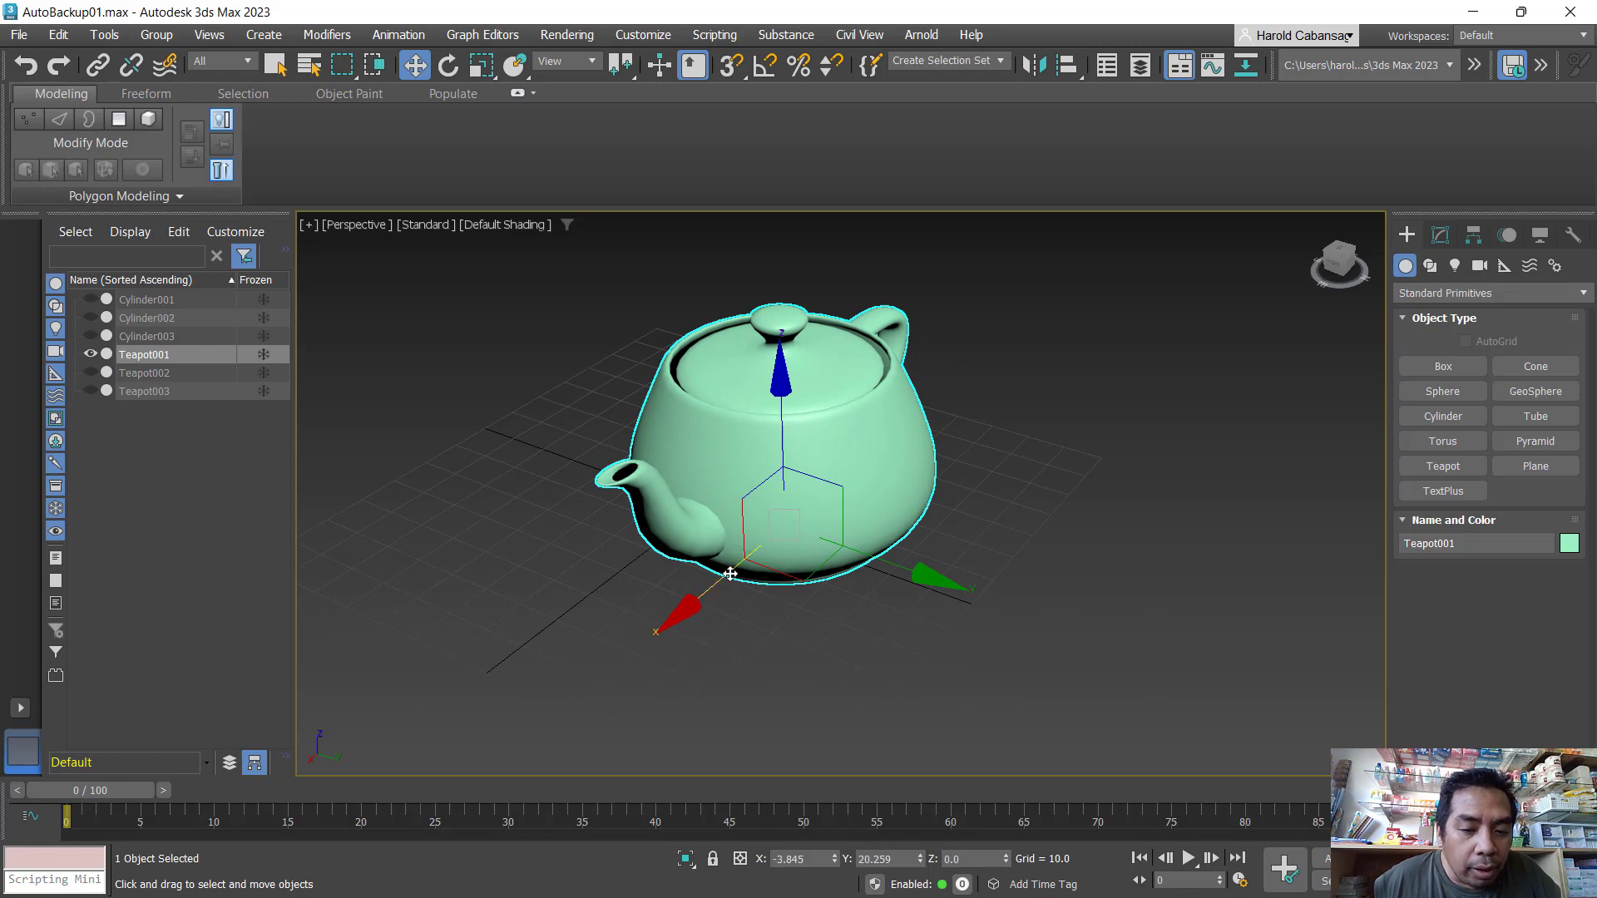
left_click_drag(728, 574, 805, 531)
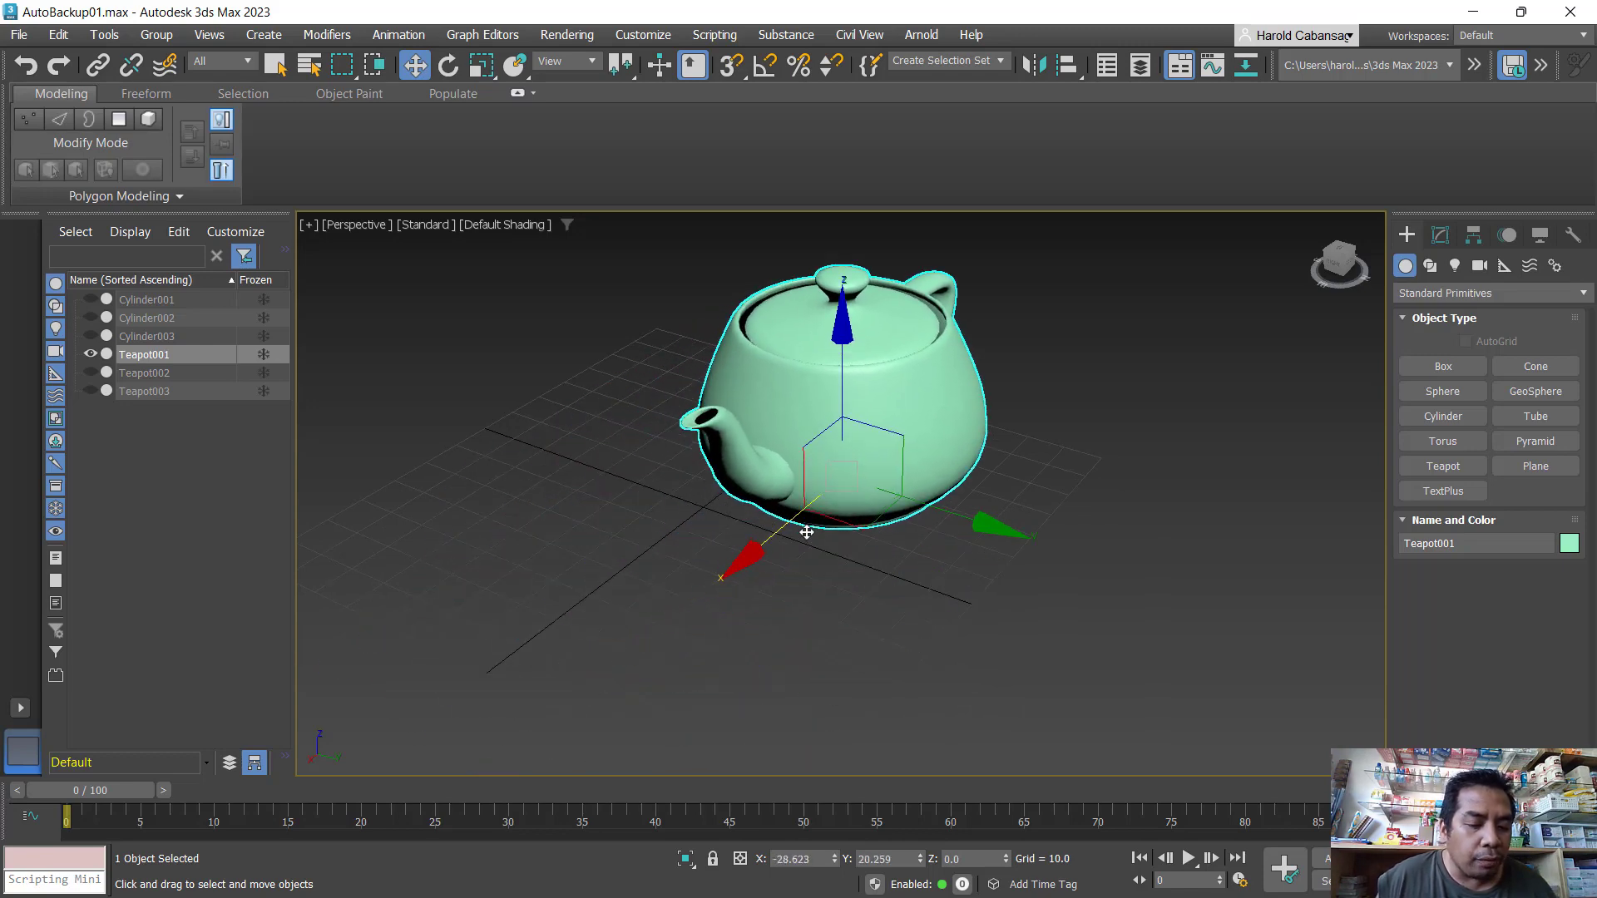
key("ctrl+z")
left_click_drag(921, 577, 815, 546)
key("ctrl+z")
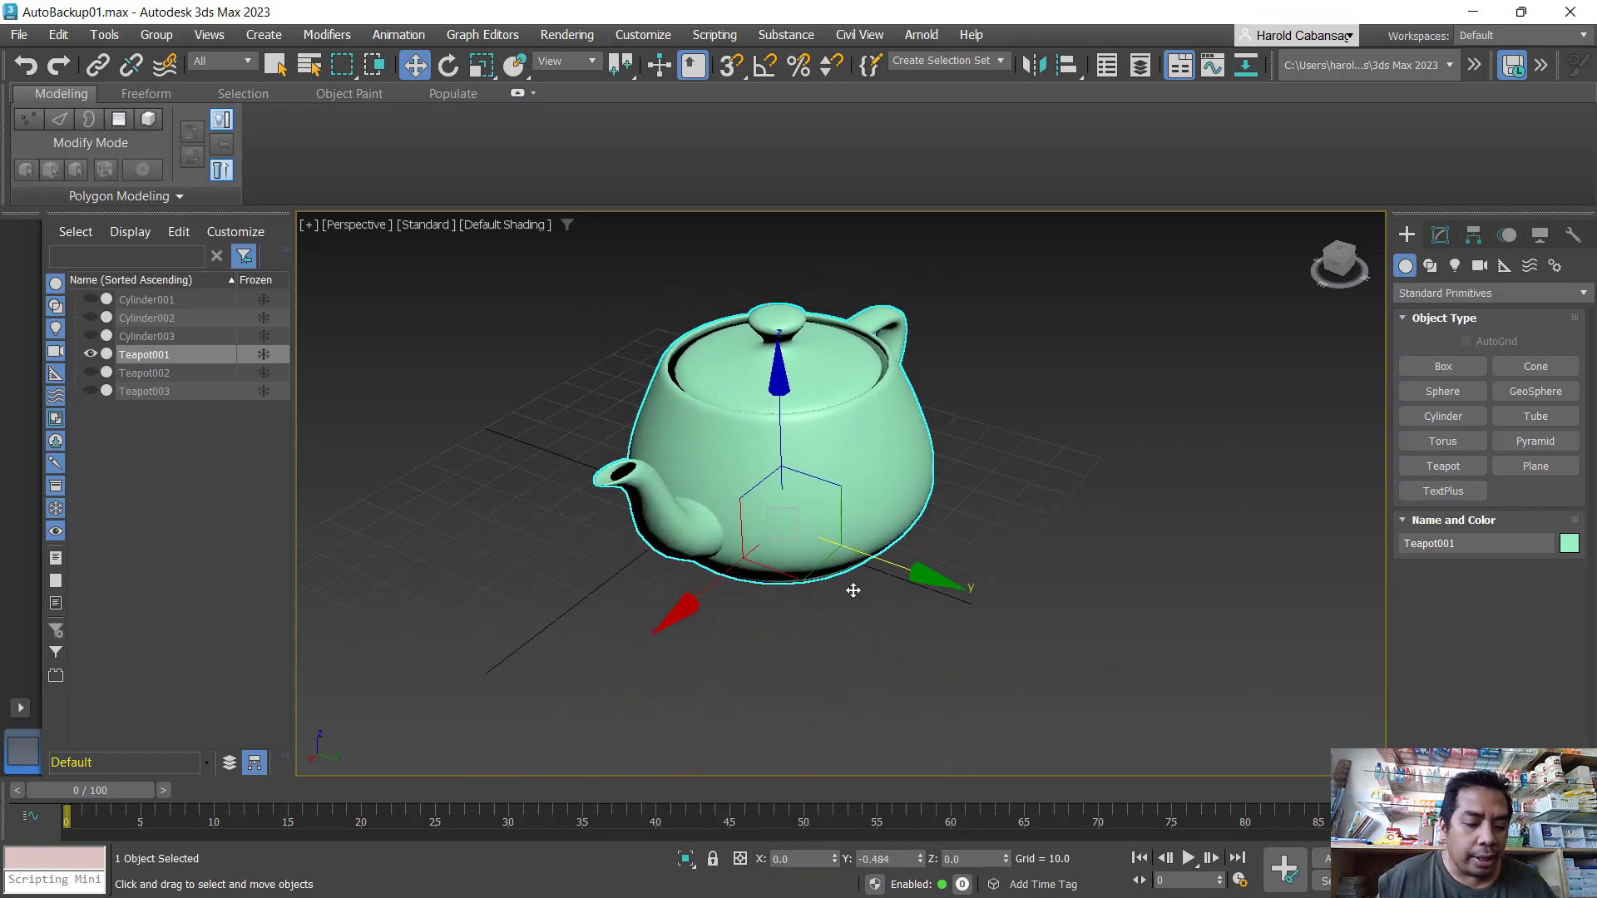
left_click_drag(778, 414, 796, 381)
key("ctrl+z")
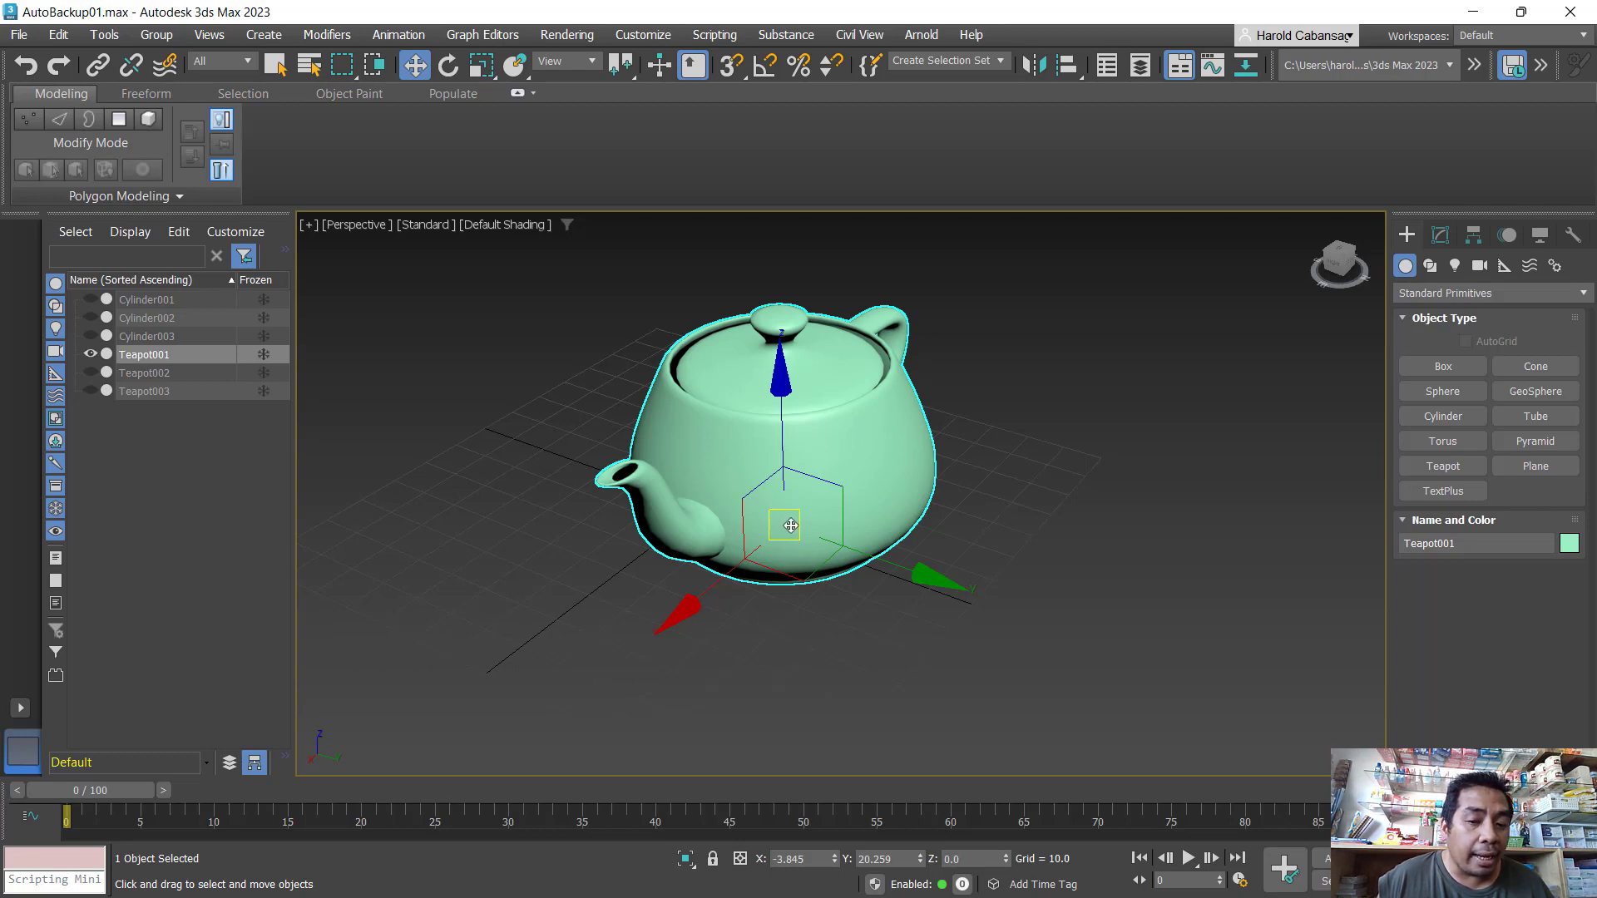
- Try moving Teapot001 freely on all axes with the gizmo's center handle, and undo the move
left_click(792, 525)
left_click_drag(791, 525, 724, 604)
left_click_drag(847, 626, 929, 495)
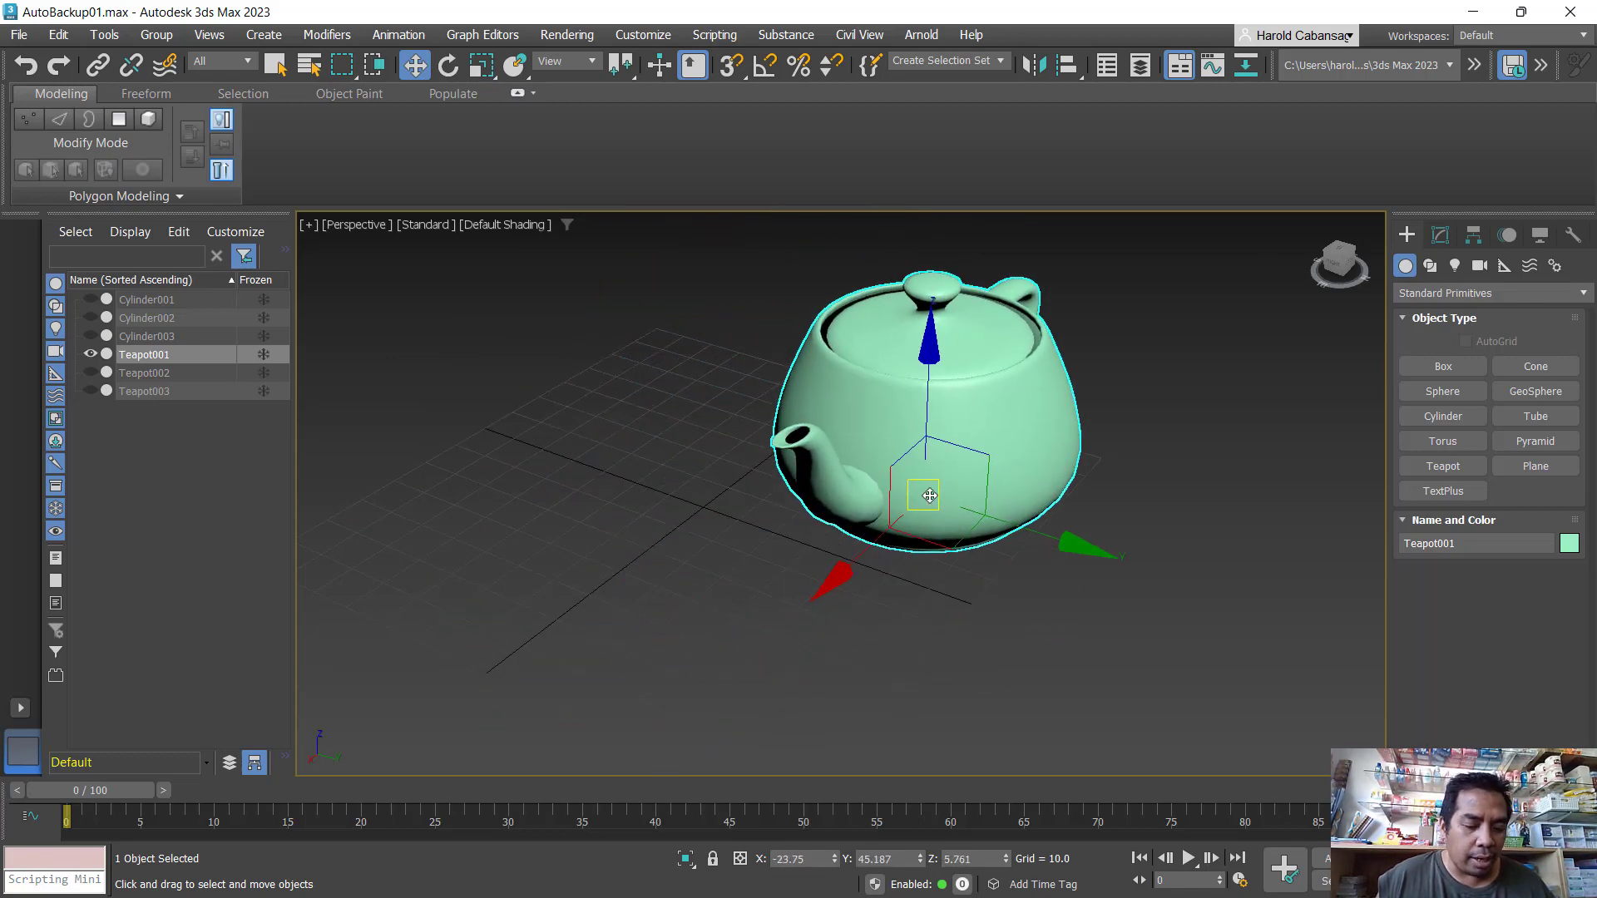
key("ctrl+z")
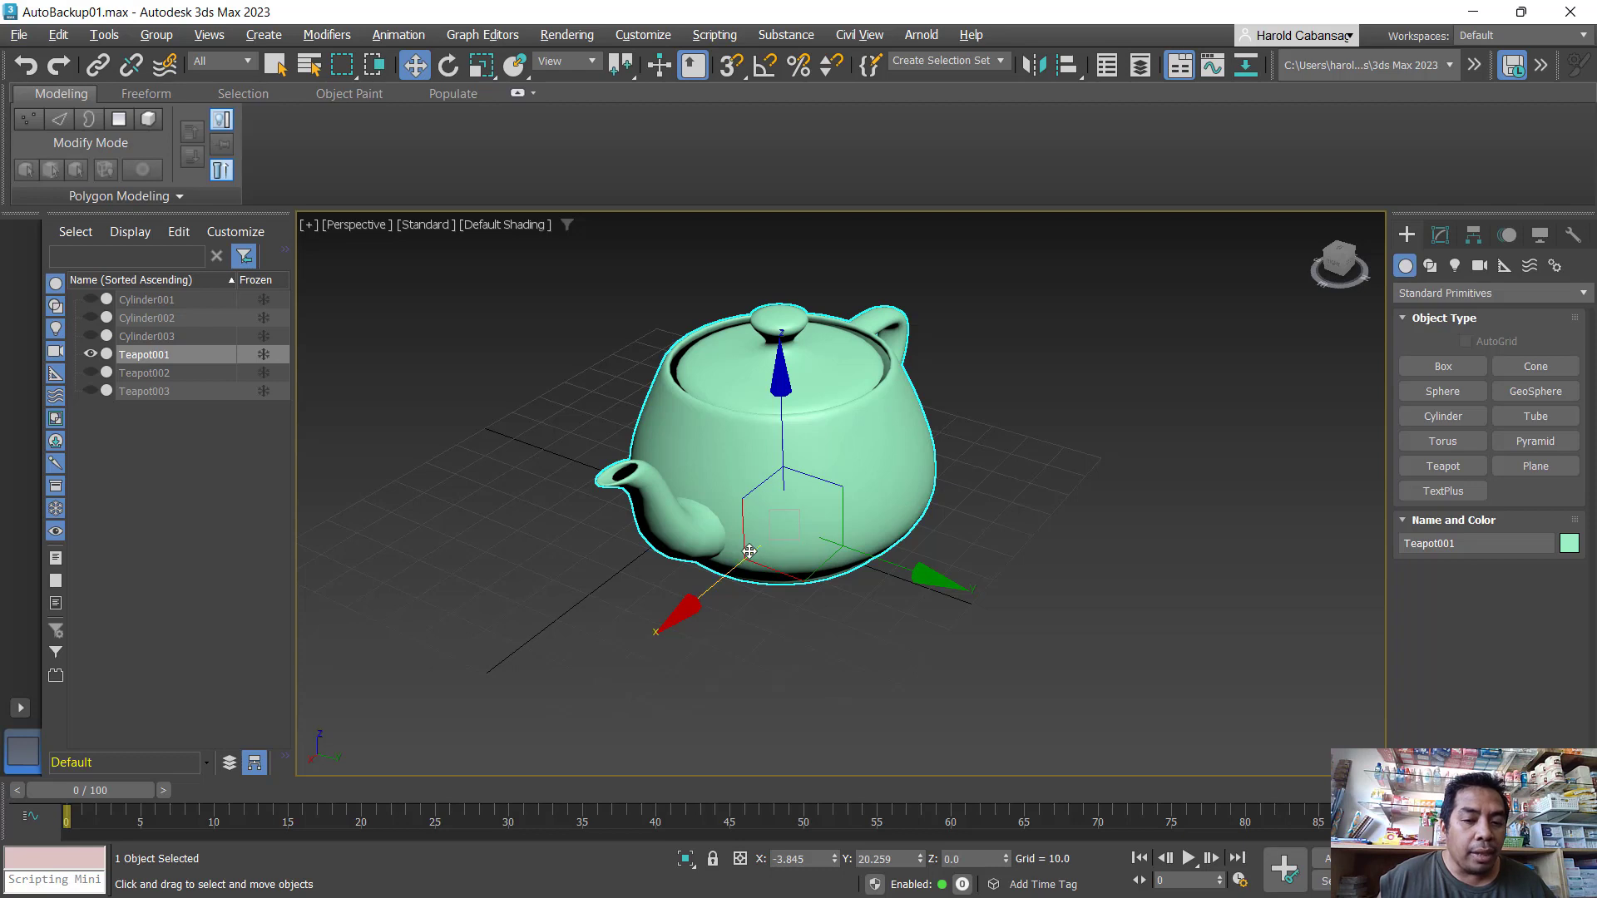
- Move Teapot001 within the XY plane using the gizmo's plane handle, to about X 8.5, Y 14
middle_click_drag(755, 544, 825, 577, "alt")
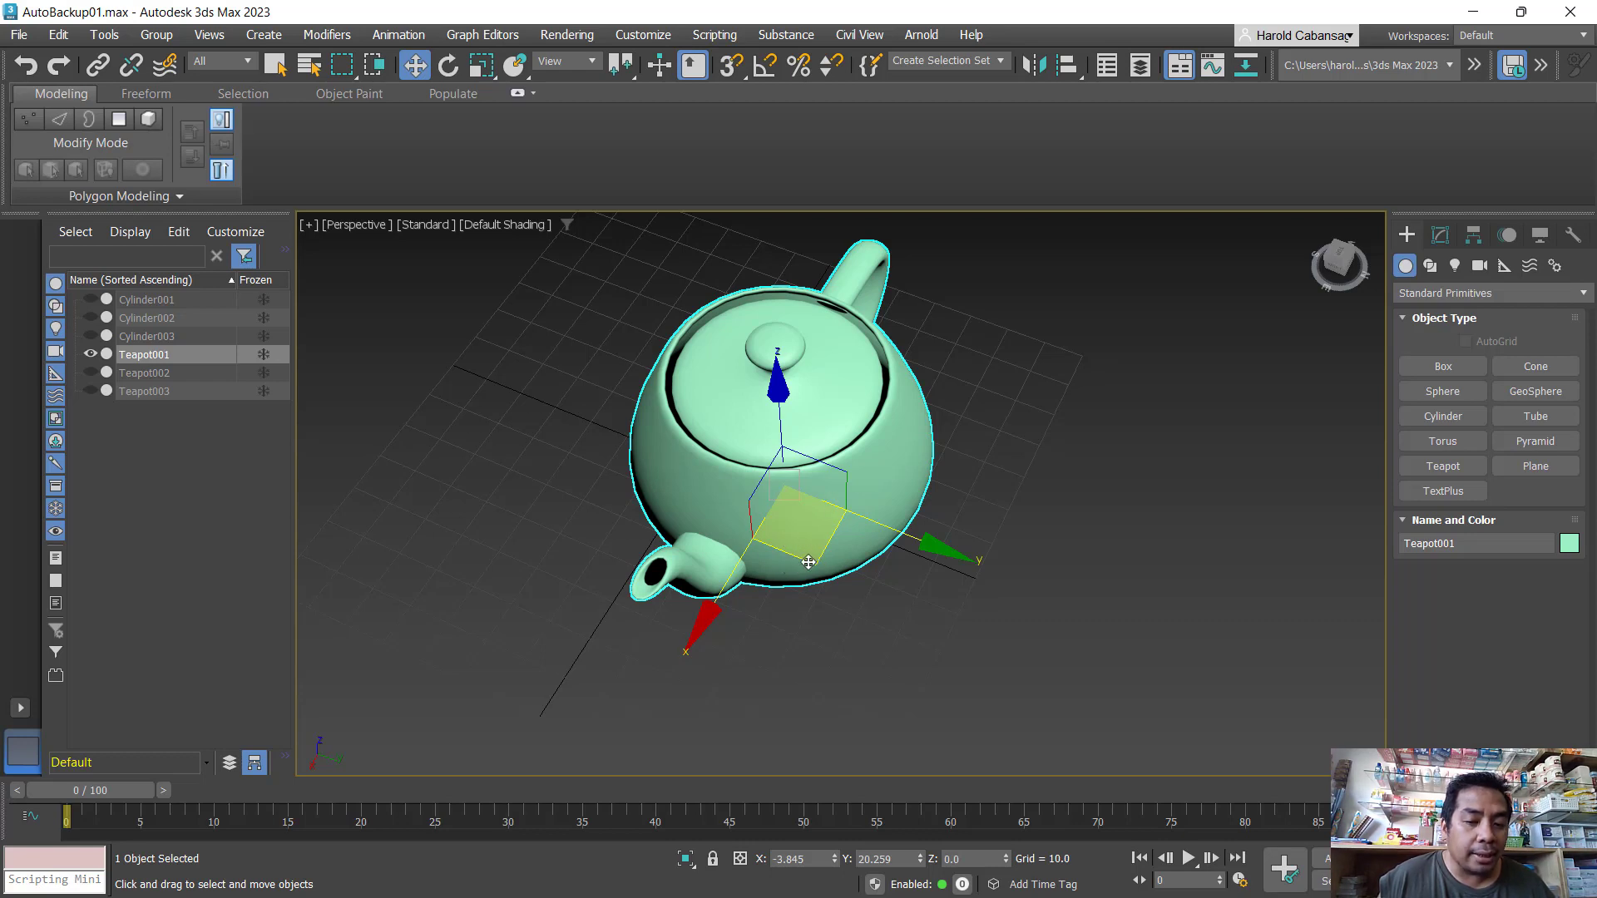
left_click_drag(817, 545, 729, 555)
middle_click_drag(738, 584, 747, 555, "alt")
left_click_drag(746, 556, 823, 528)
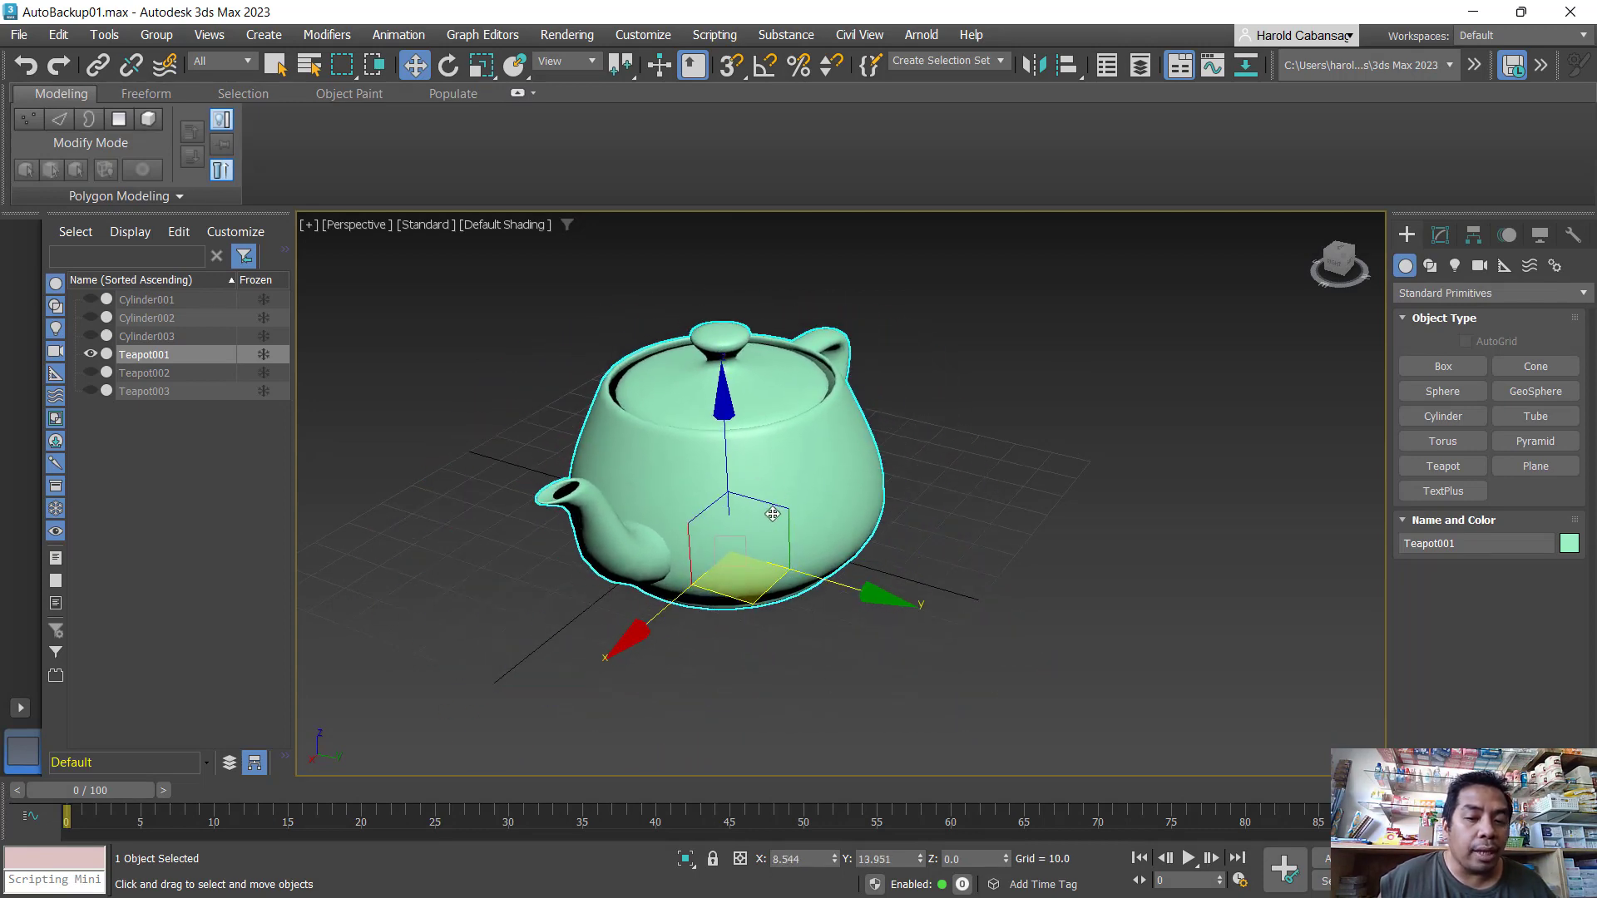
- Move Teapot001 in the YZ plane and freely with the gizmo's center handle, ending at about X 5, Y 42, Z 14
left_click_drag(788, 507, 828, 552)
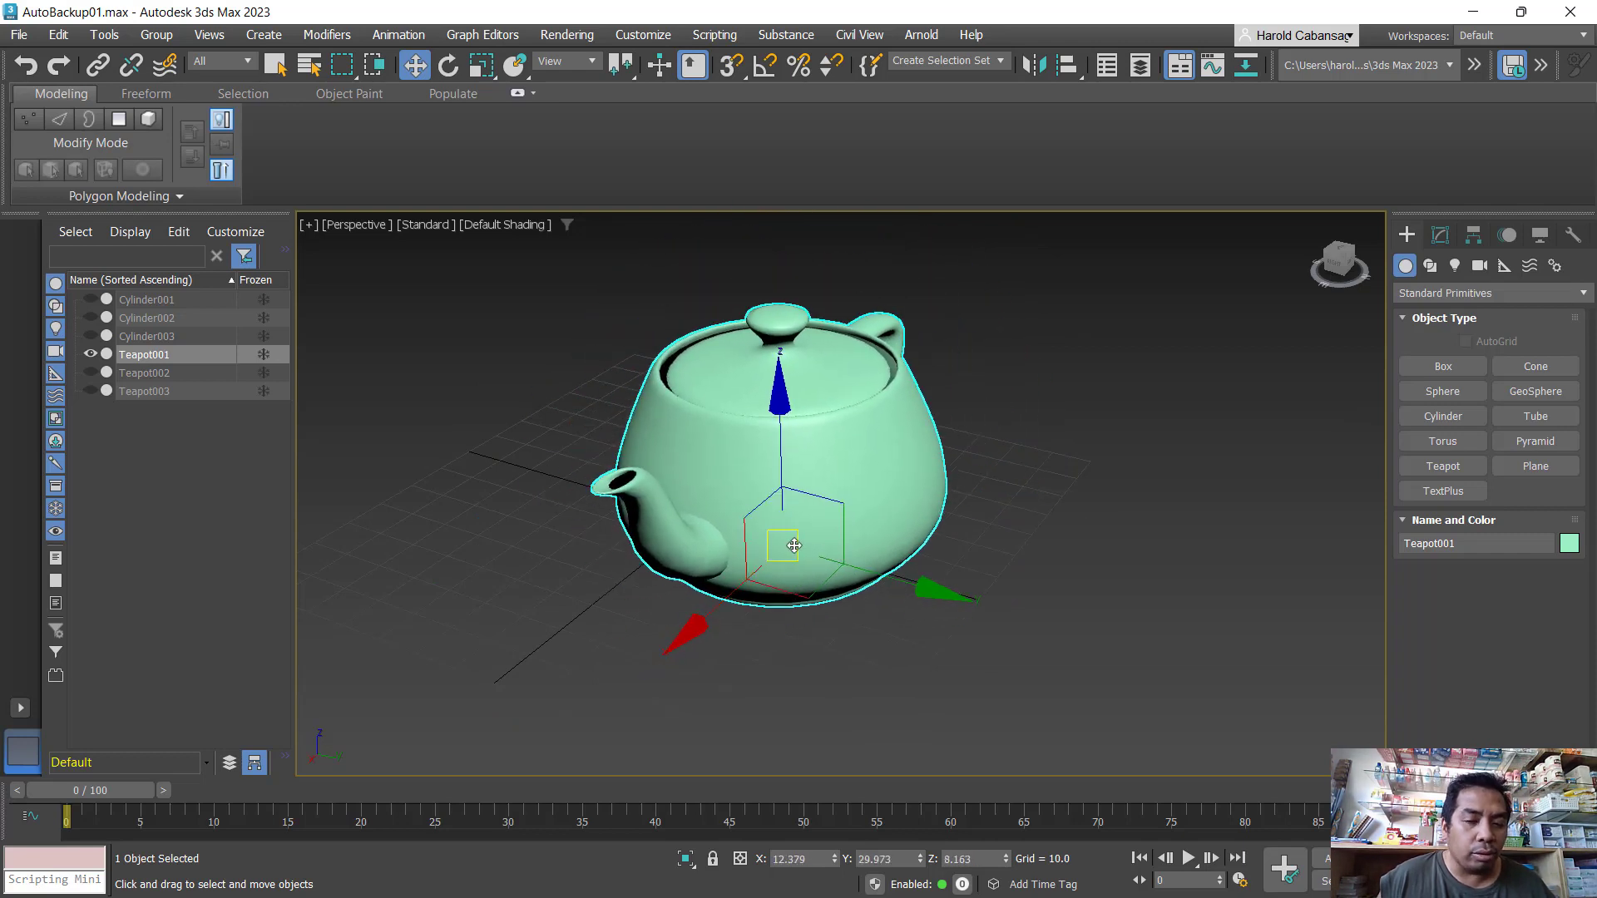
key("ctrl+z")
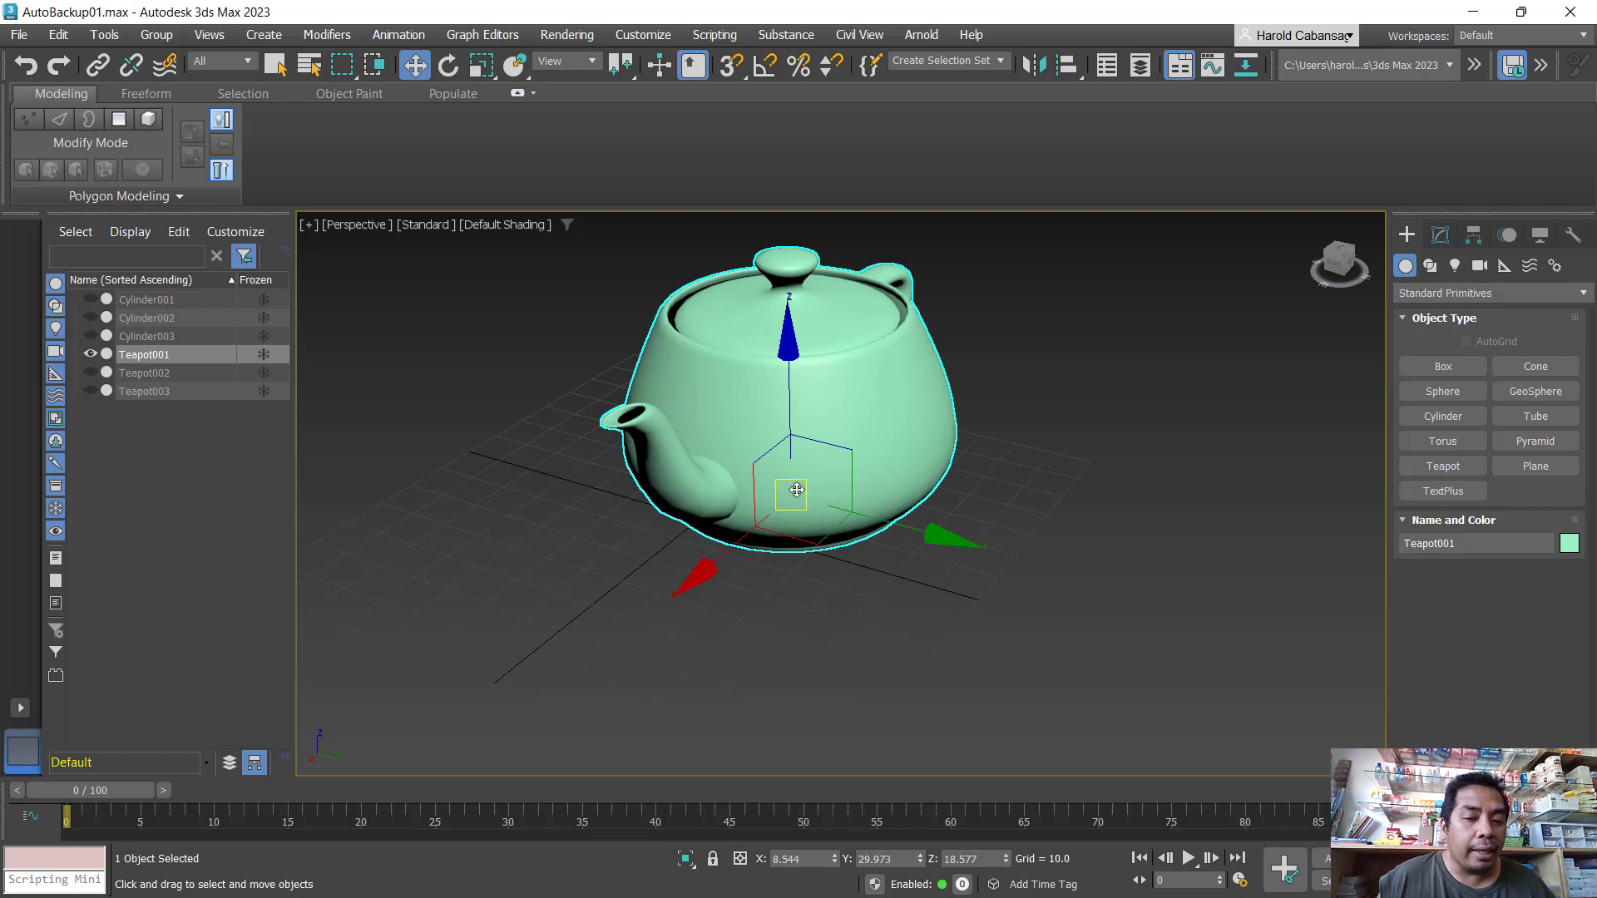
left_click_drag(797, 483, 856, 508)
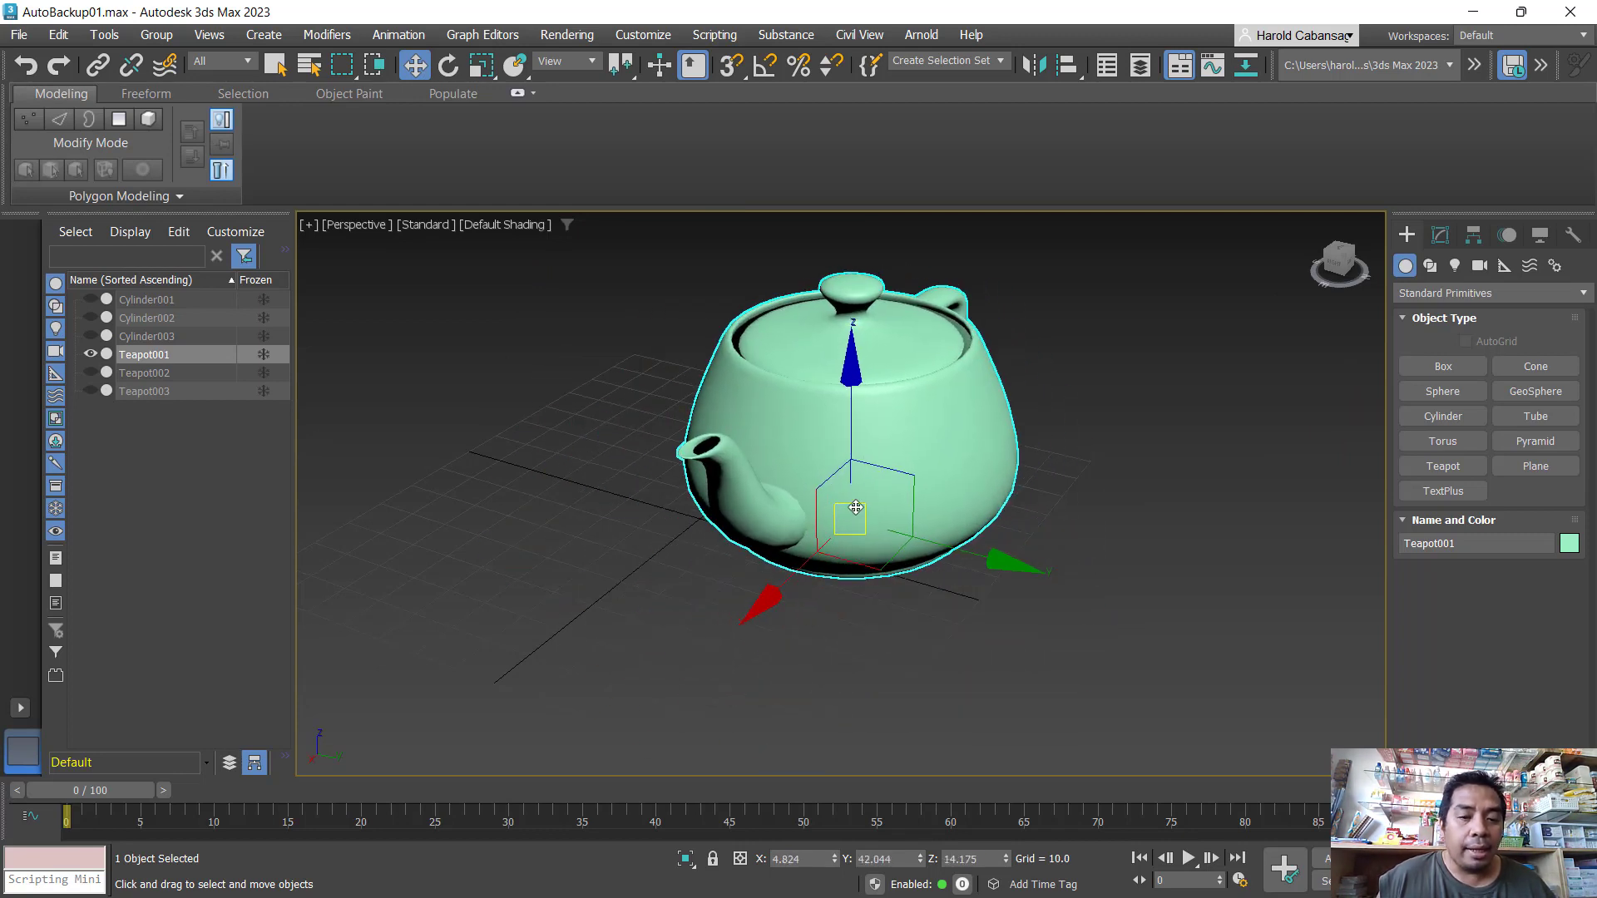
- Move Teapot001 along Y and X in the Top view to near the origin, at about X 0.8, Y -1.5
middle_click_drag(813, 591, 764, 597, "alt")
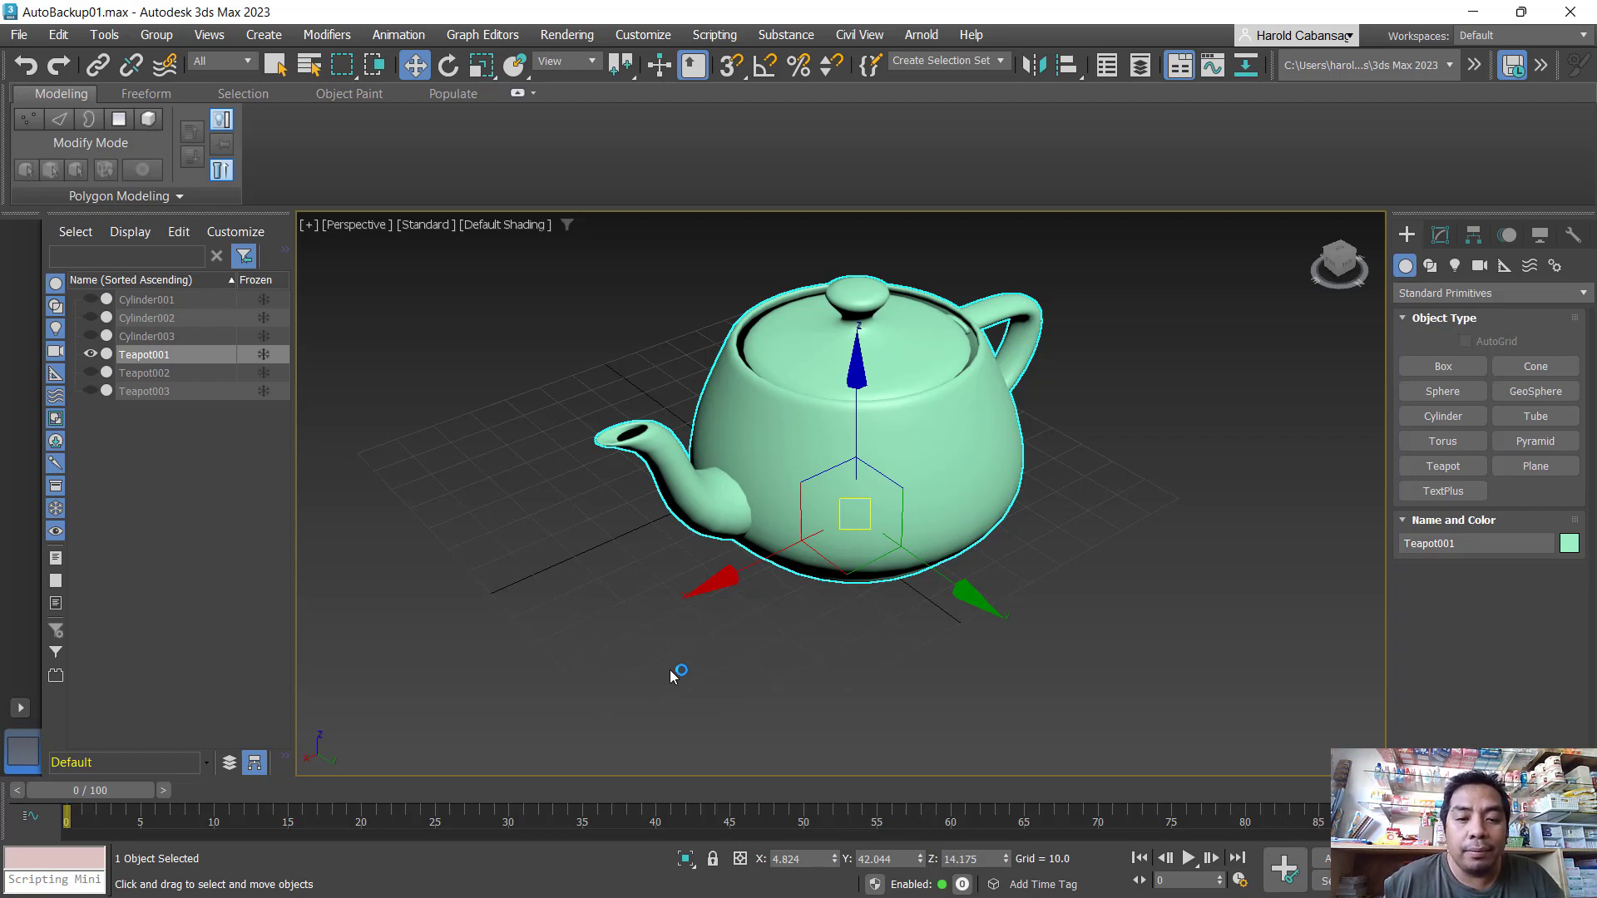
key("alt+w")
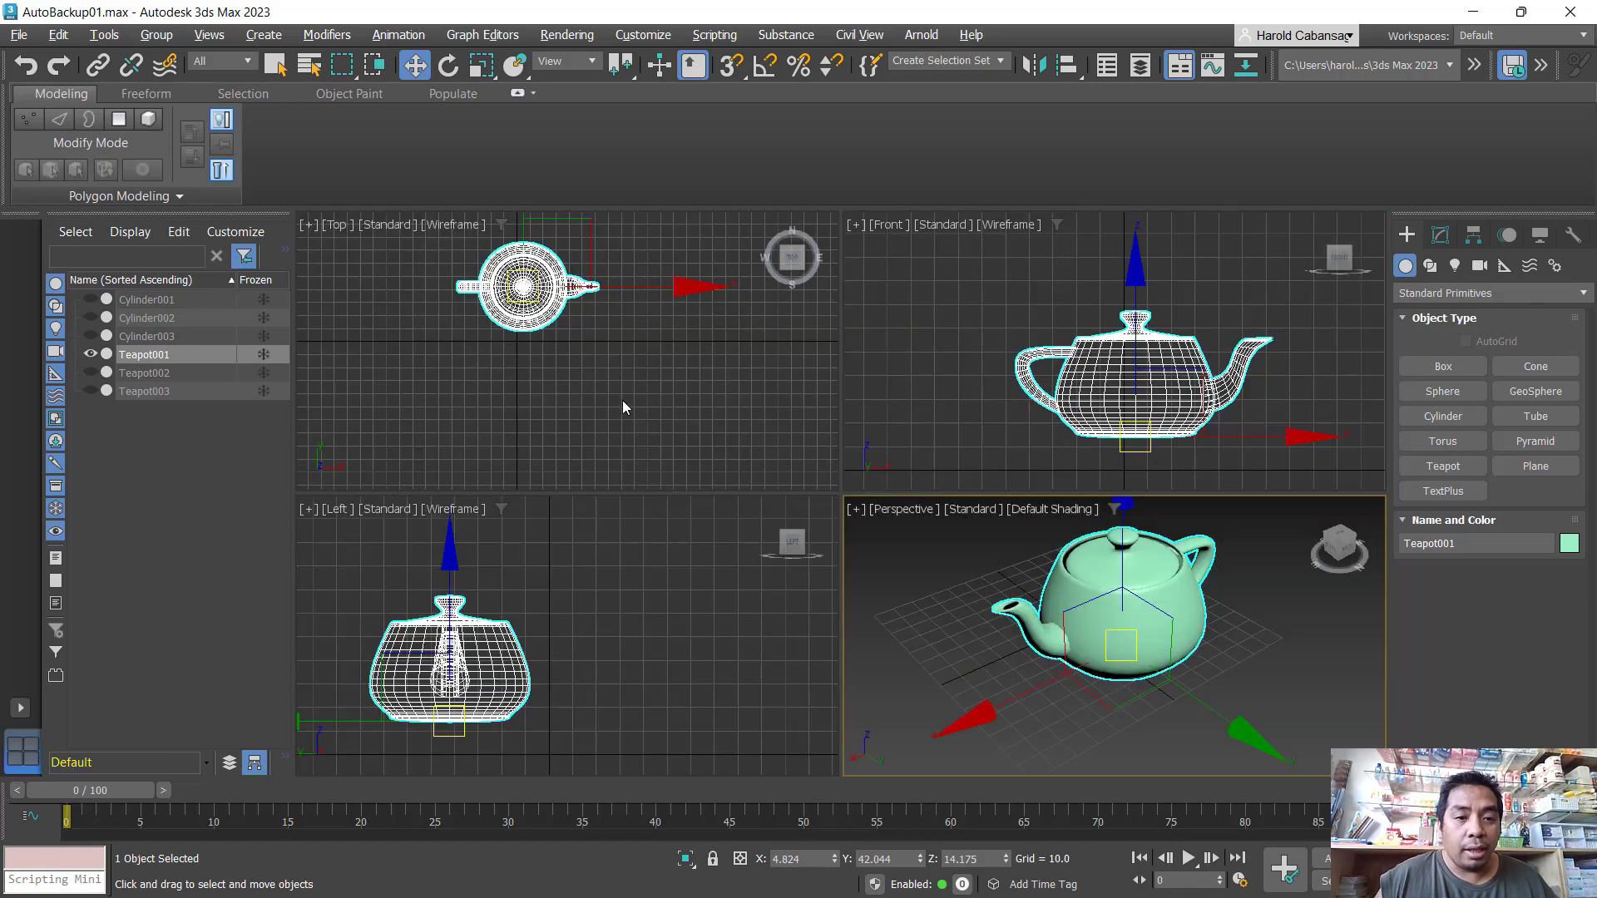
key("alt+w")
mouse_move(813, 496)
middle_mouse_down()
mouse_move(810, 519)
mouse_move(809, 485)
middle_mouse_up()
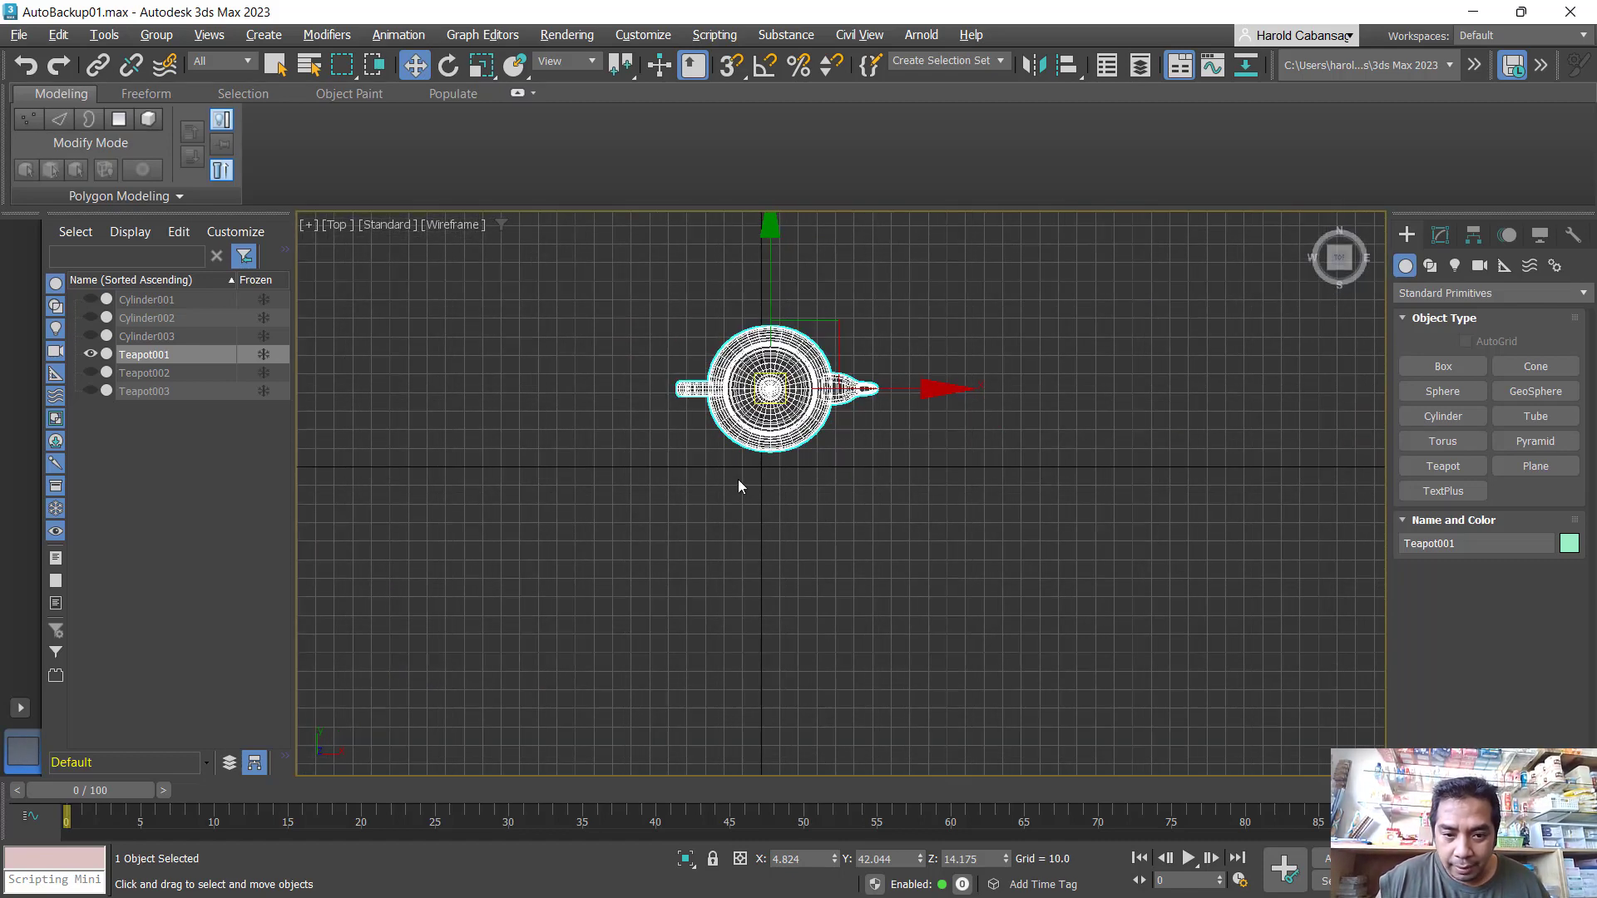
key("ctrl")
key("ctrl")
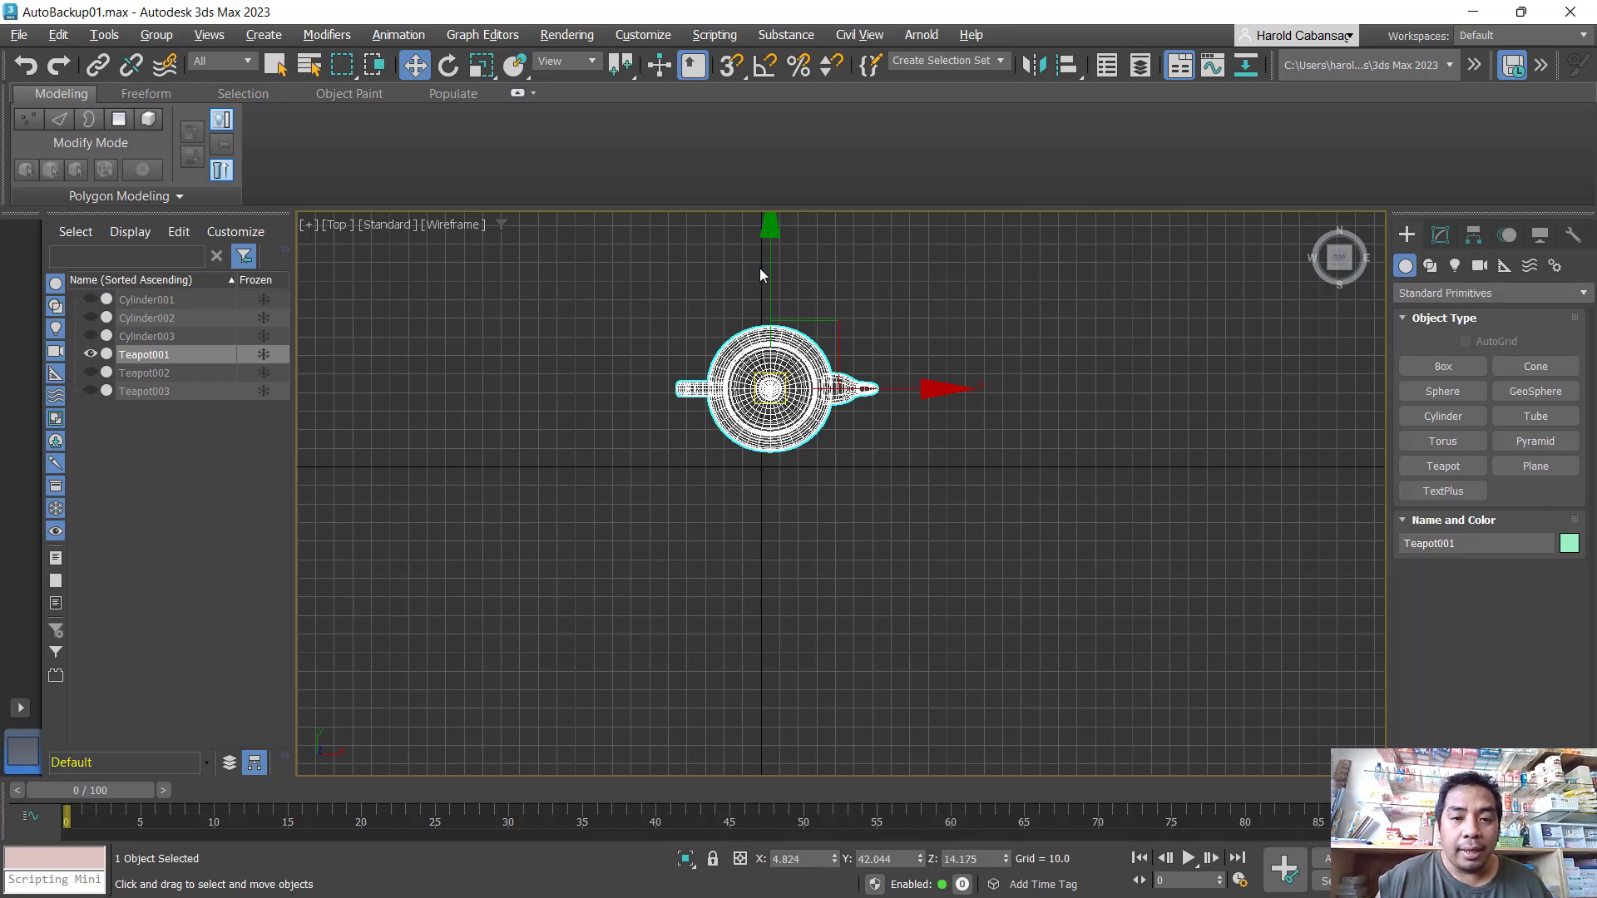
left_click_drag(772, 277, 760, 354)
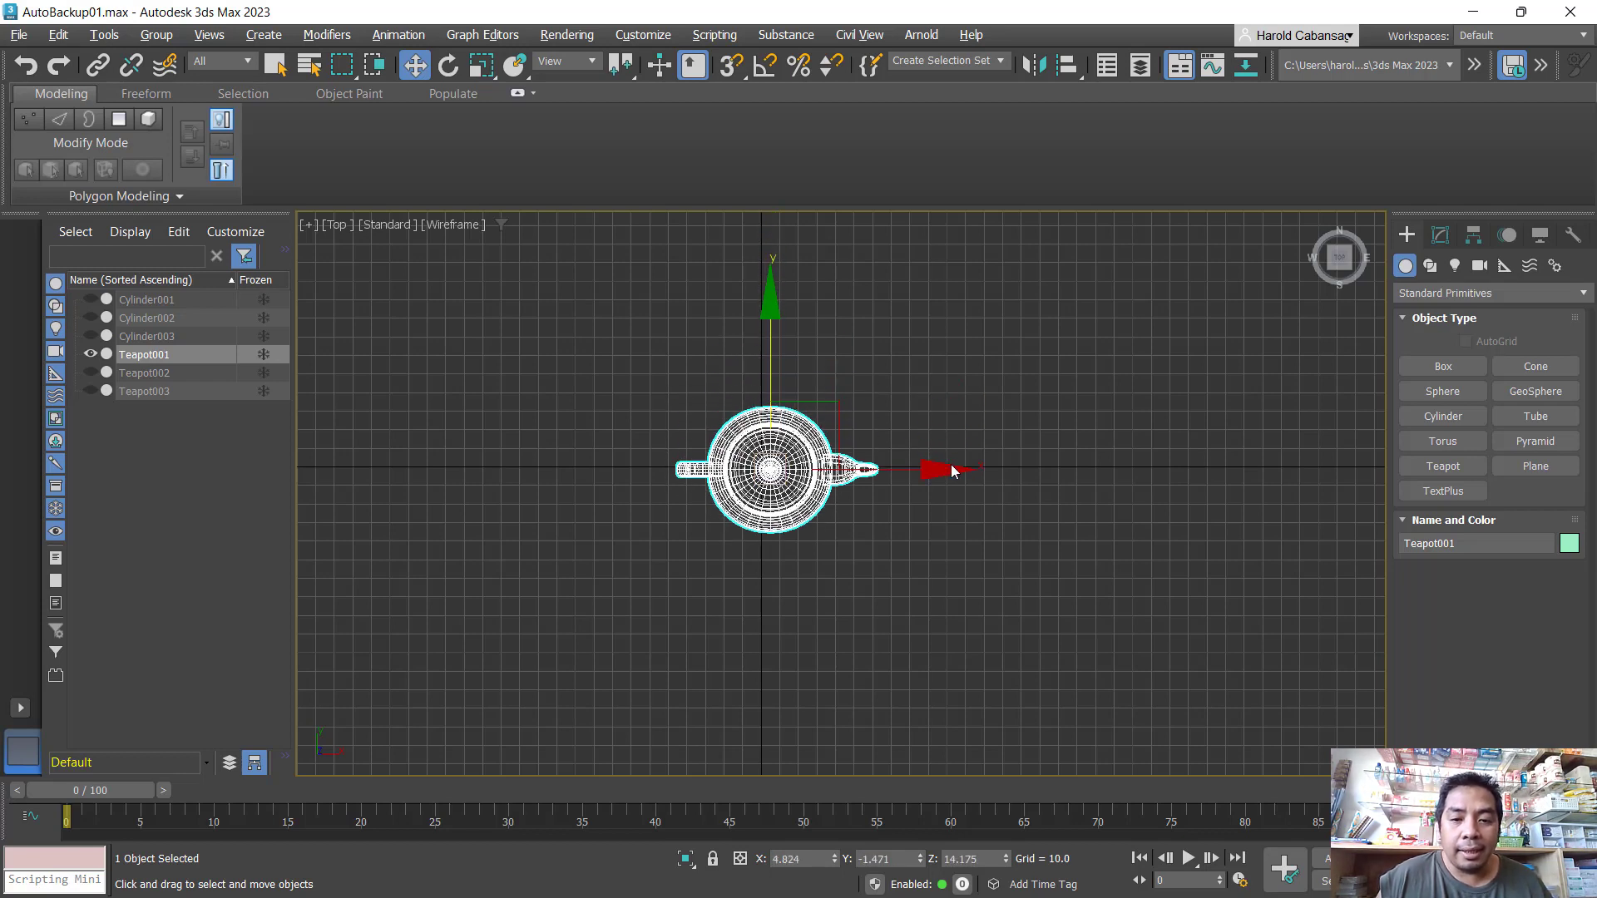
left_click_drag(945, 473, 938, 468)
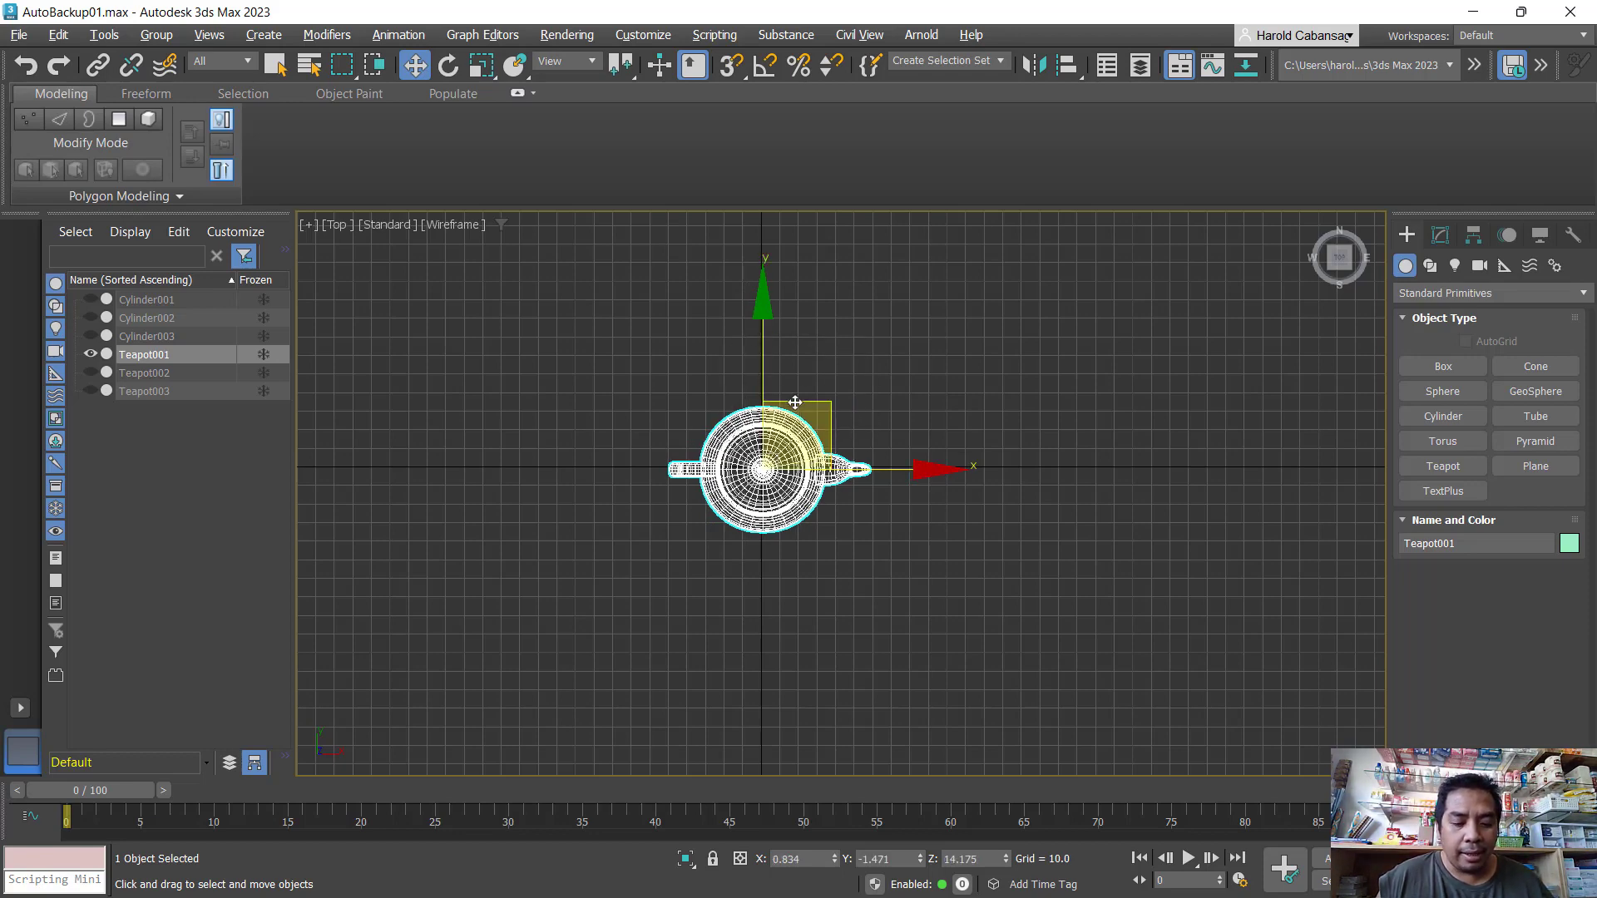
- Lower Teapot001 vertically onto the ground grid in the Front view, to about Z 0.05, and return to the full Perspective view
key("alt+w")
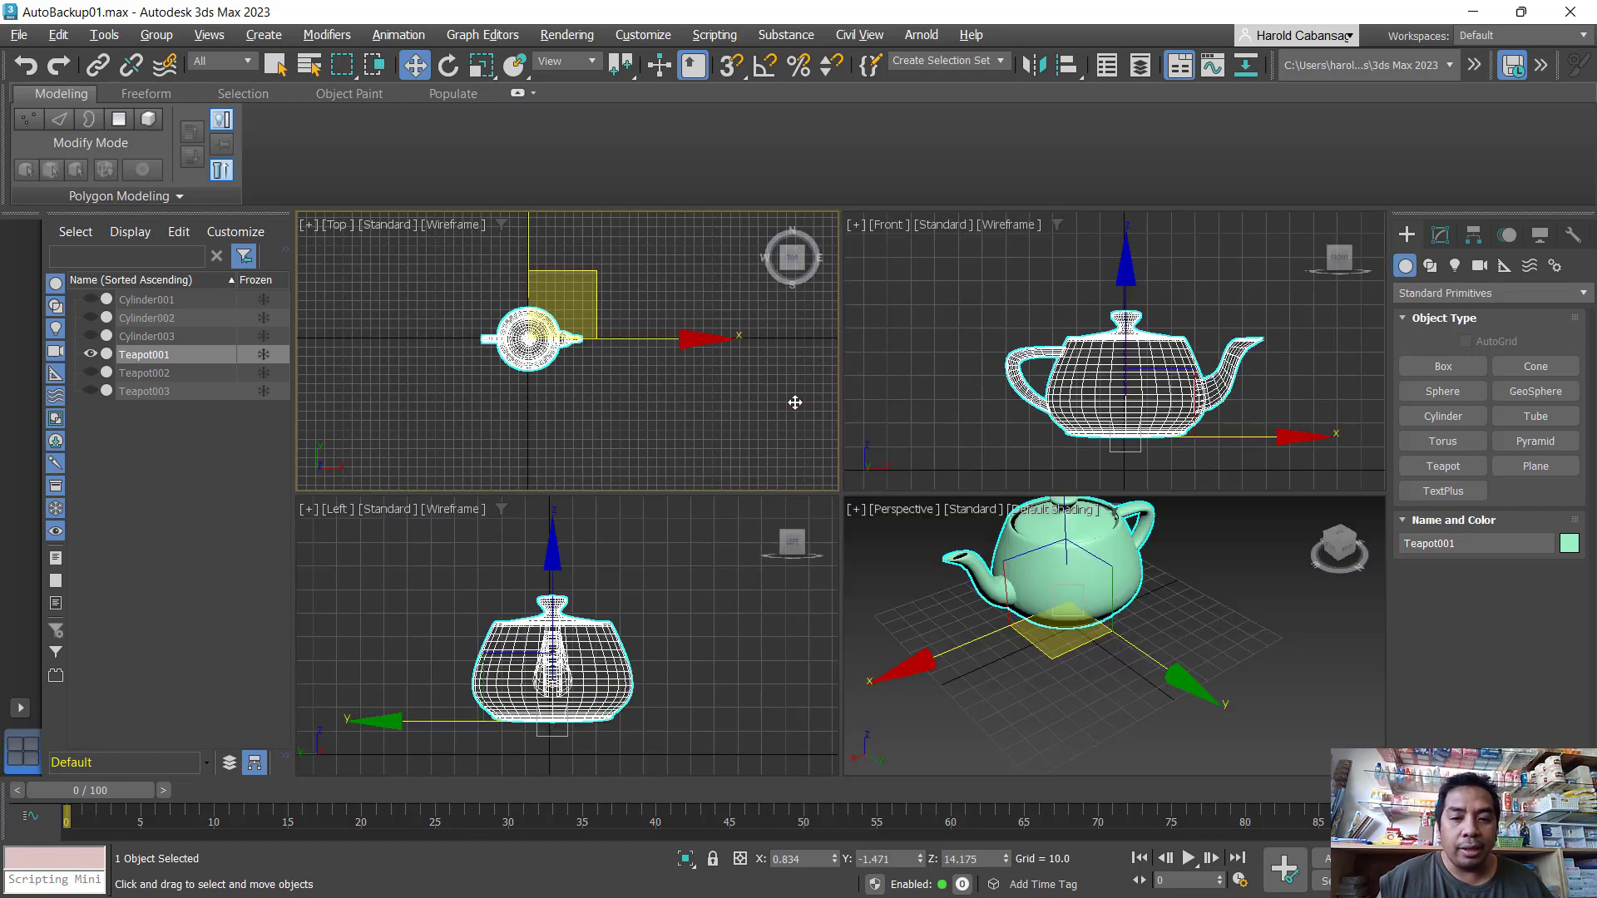
right_click(1025, 456)
key("alt+w")
middle_click_drag(866, 701, 713, 552)
key("ctrl")
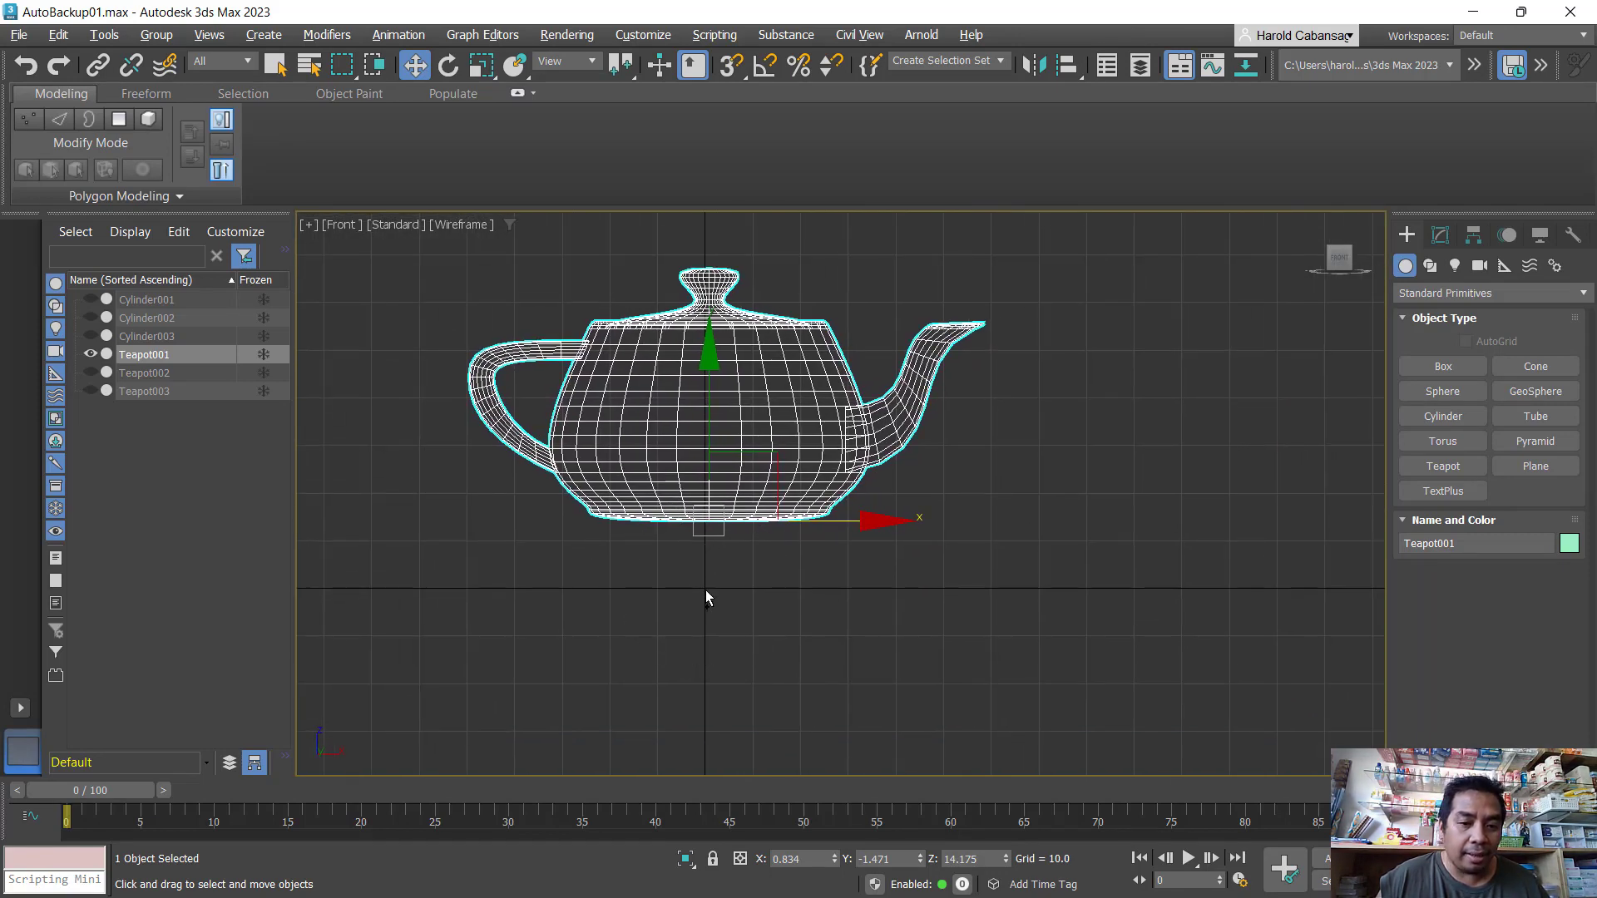
left_click_drag(711, 353, 713, 409)
key("alt+w")
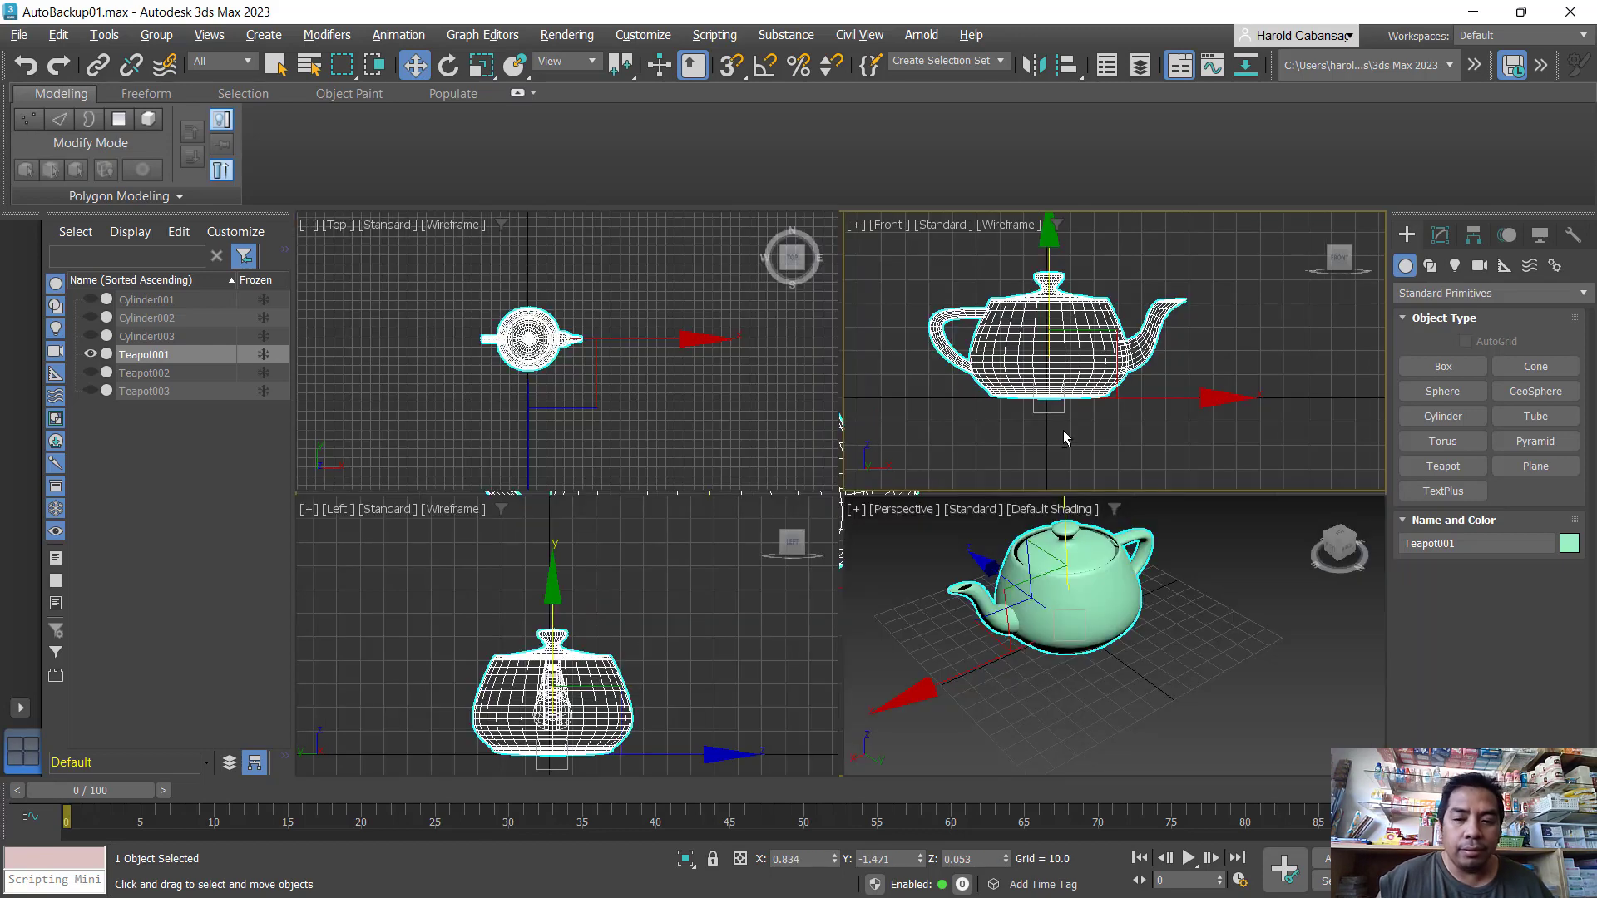
key("alt+w")
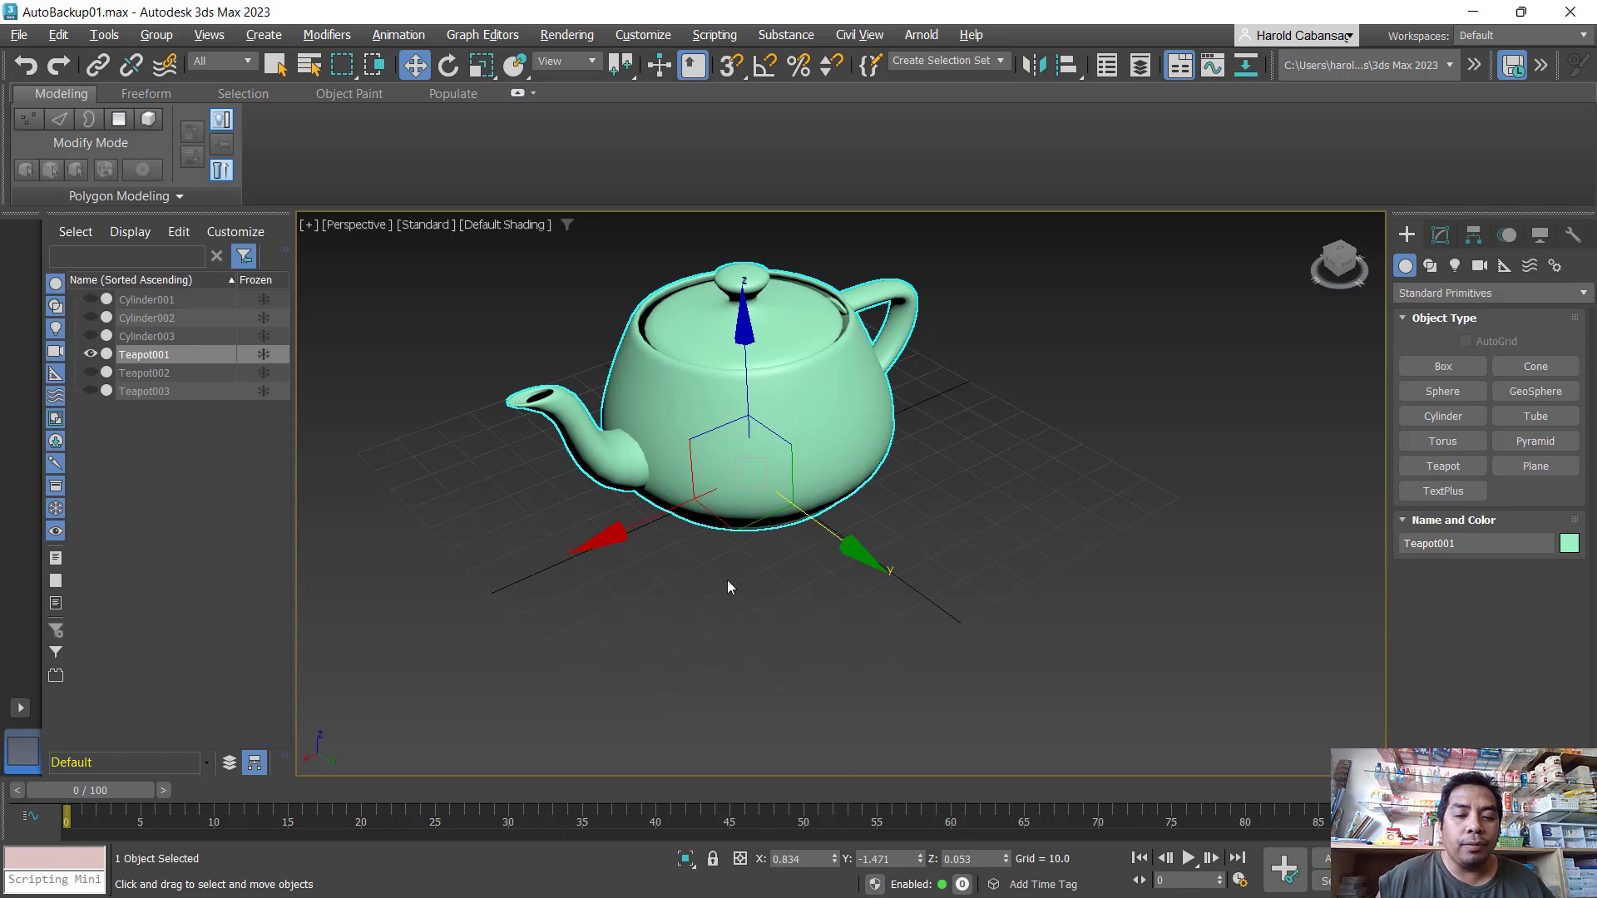
- Move Teapot001 along X to about 19.8 and along Y to about 23.4, and try a Z move, undoing it
middle_click_drag(686, 562, 989, 612, "alt")
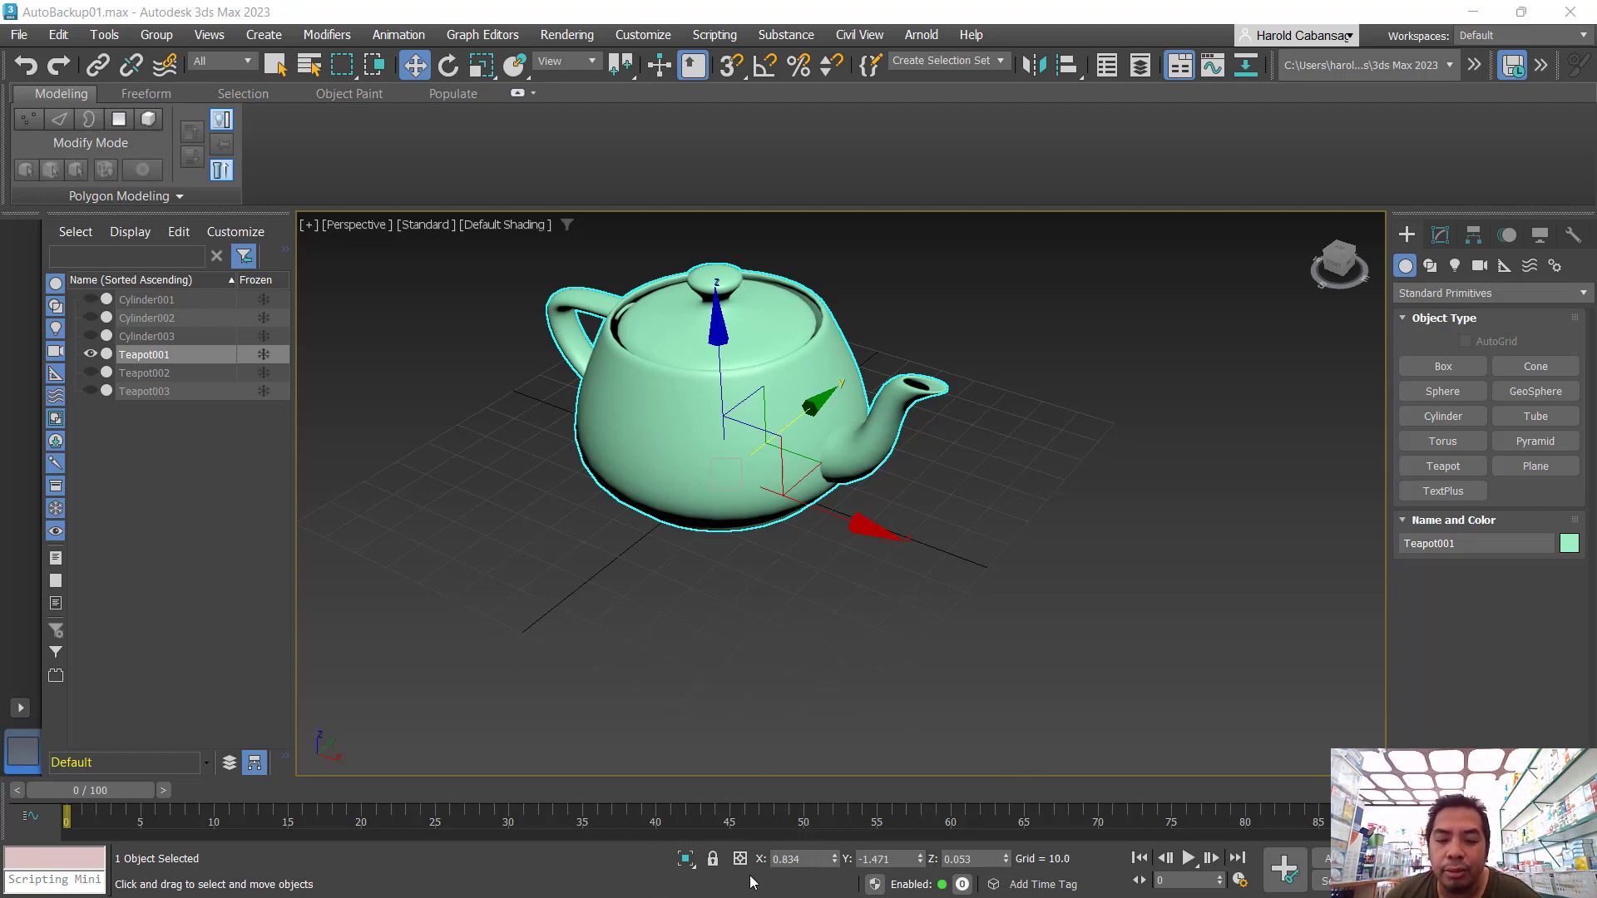
left_click(805, 859)
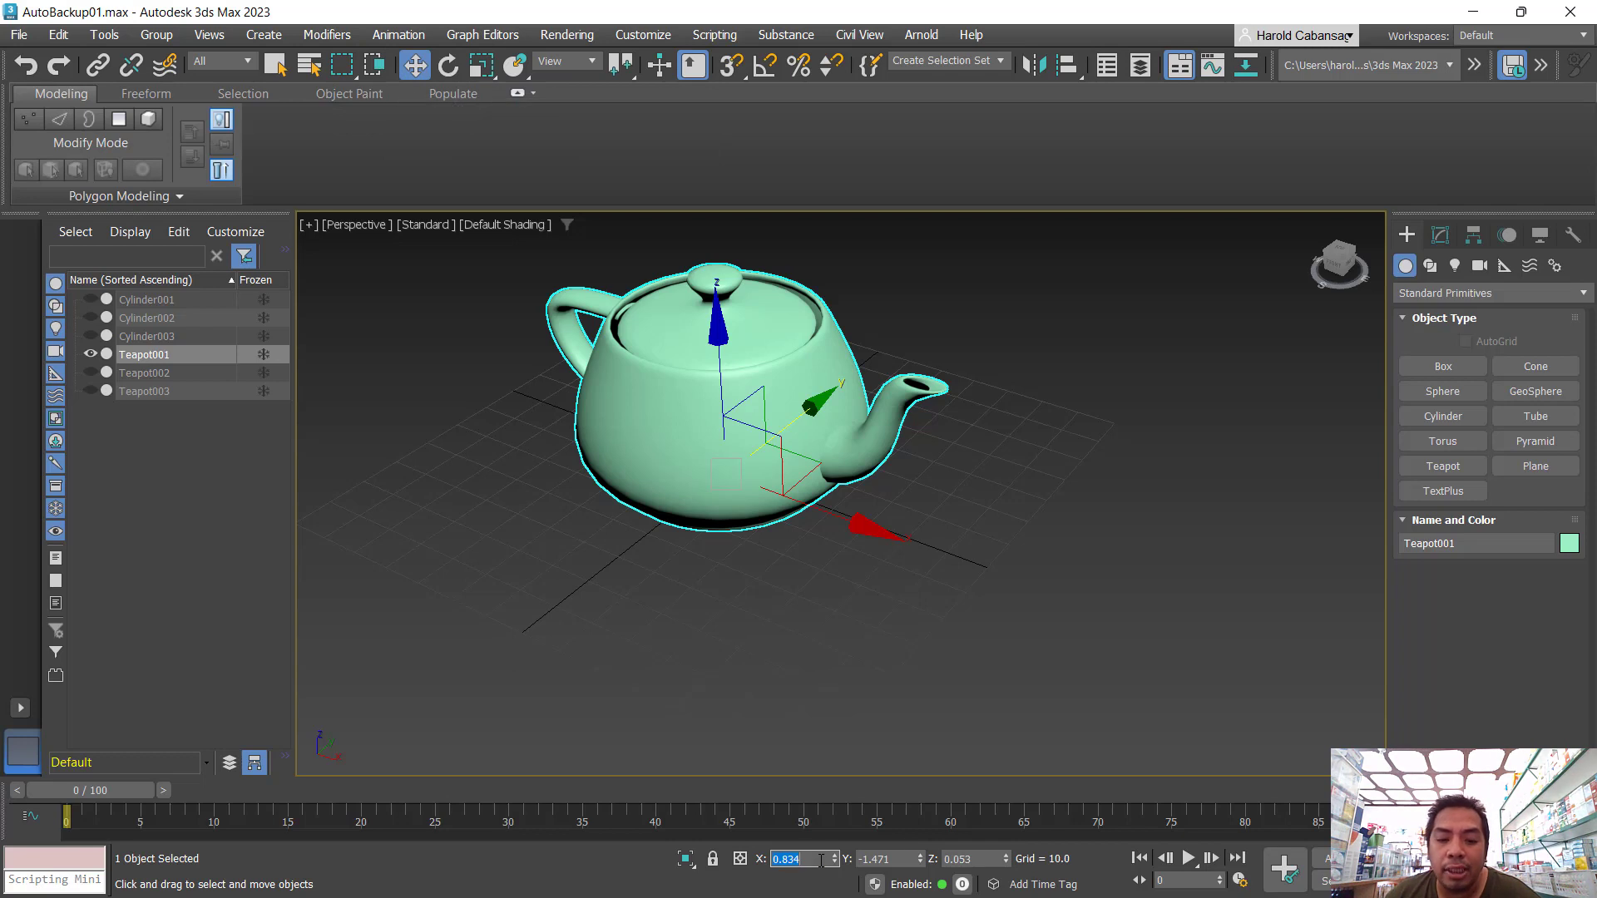
left_click(888, 859)
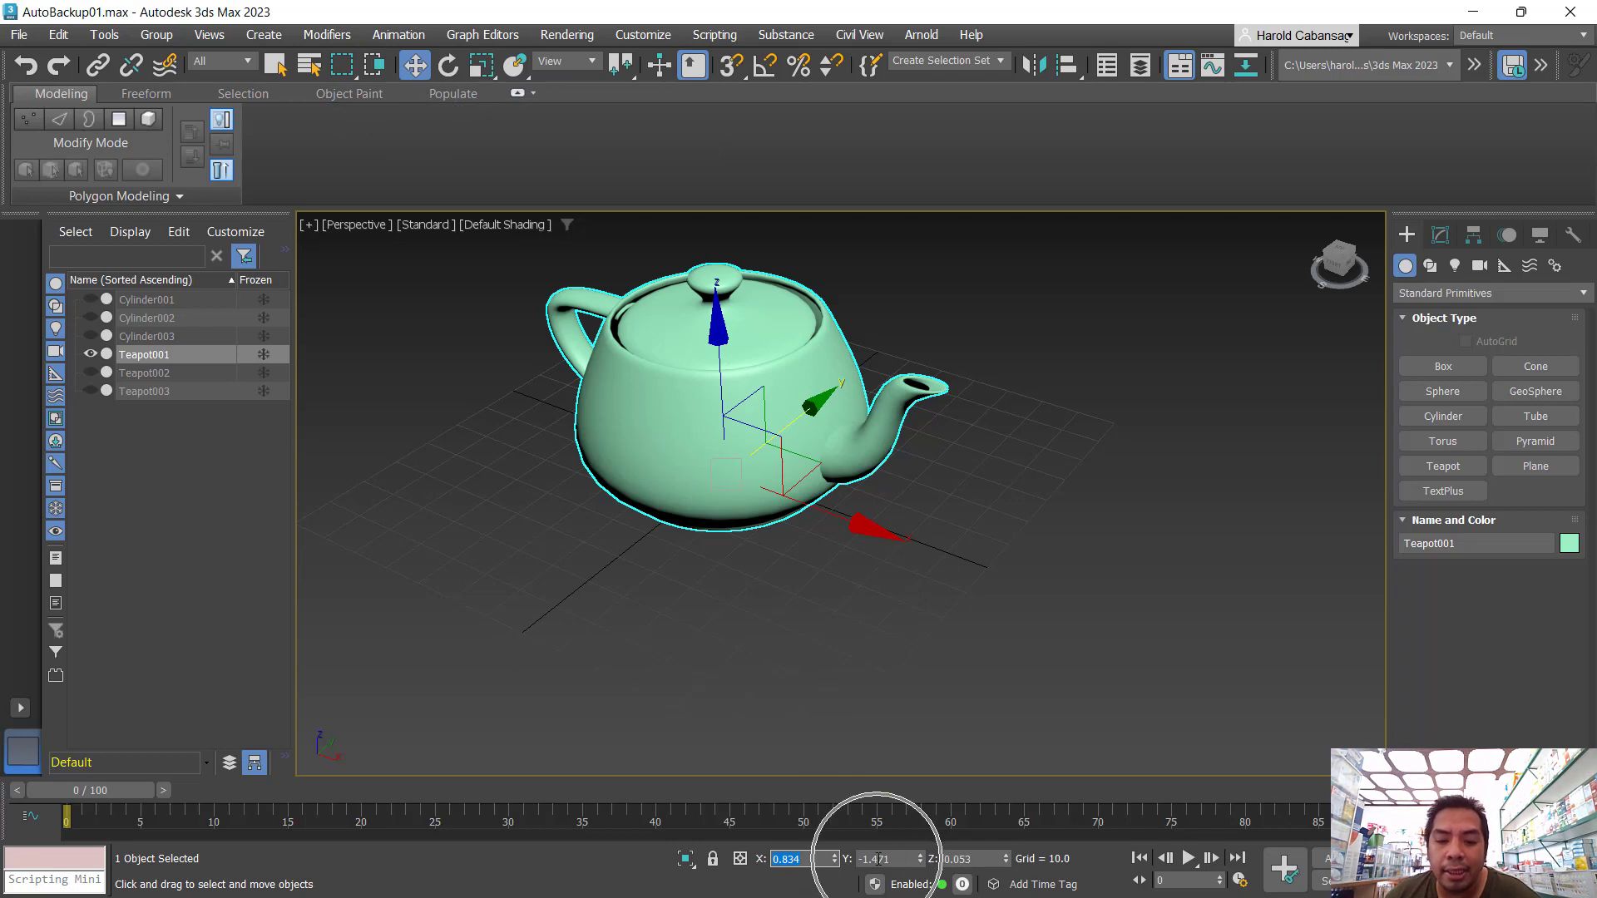
left_click(957, 859)
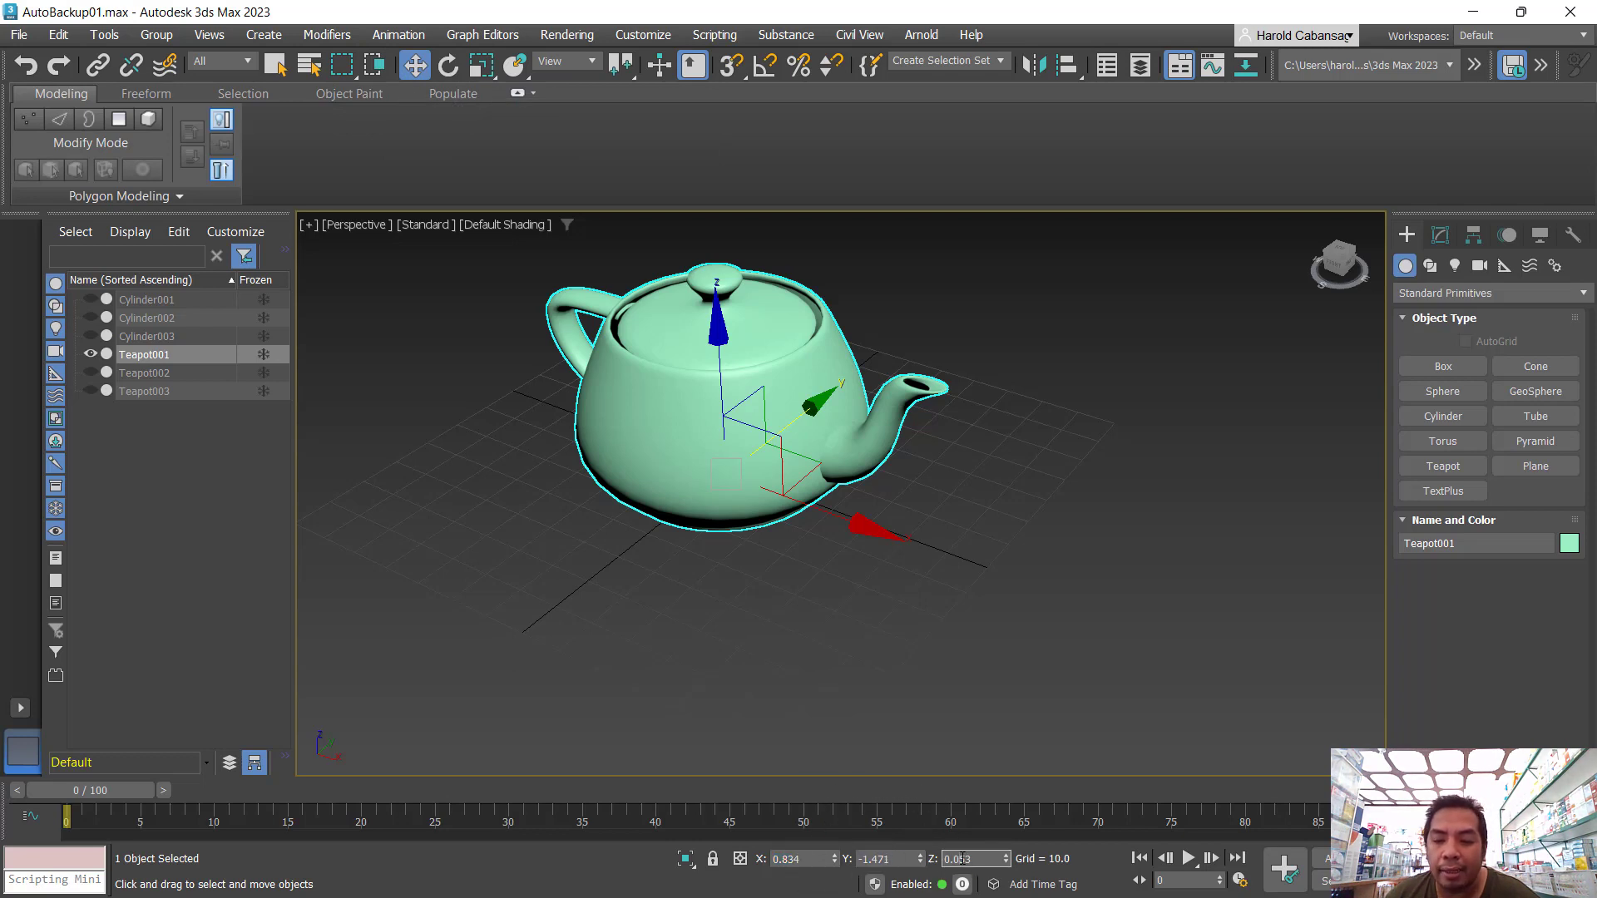
double_click(794, 859)
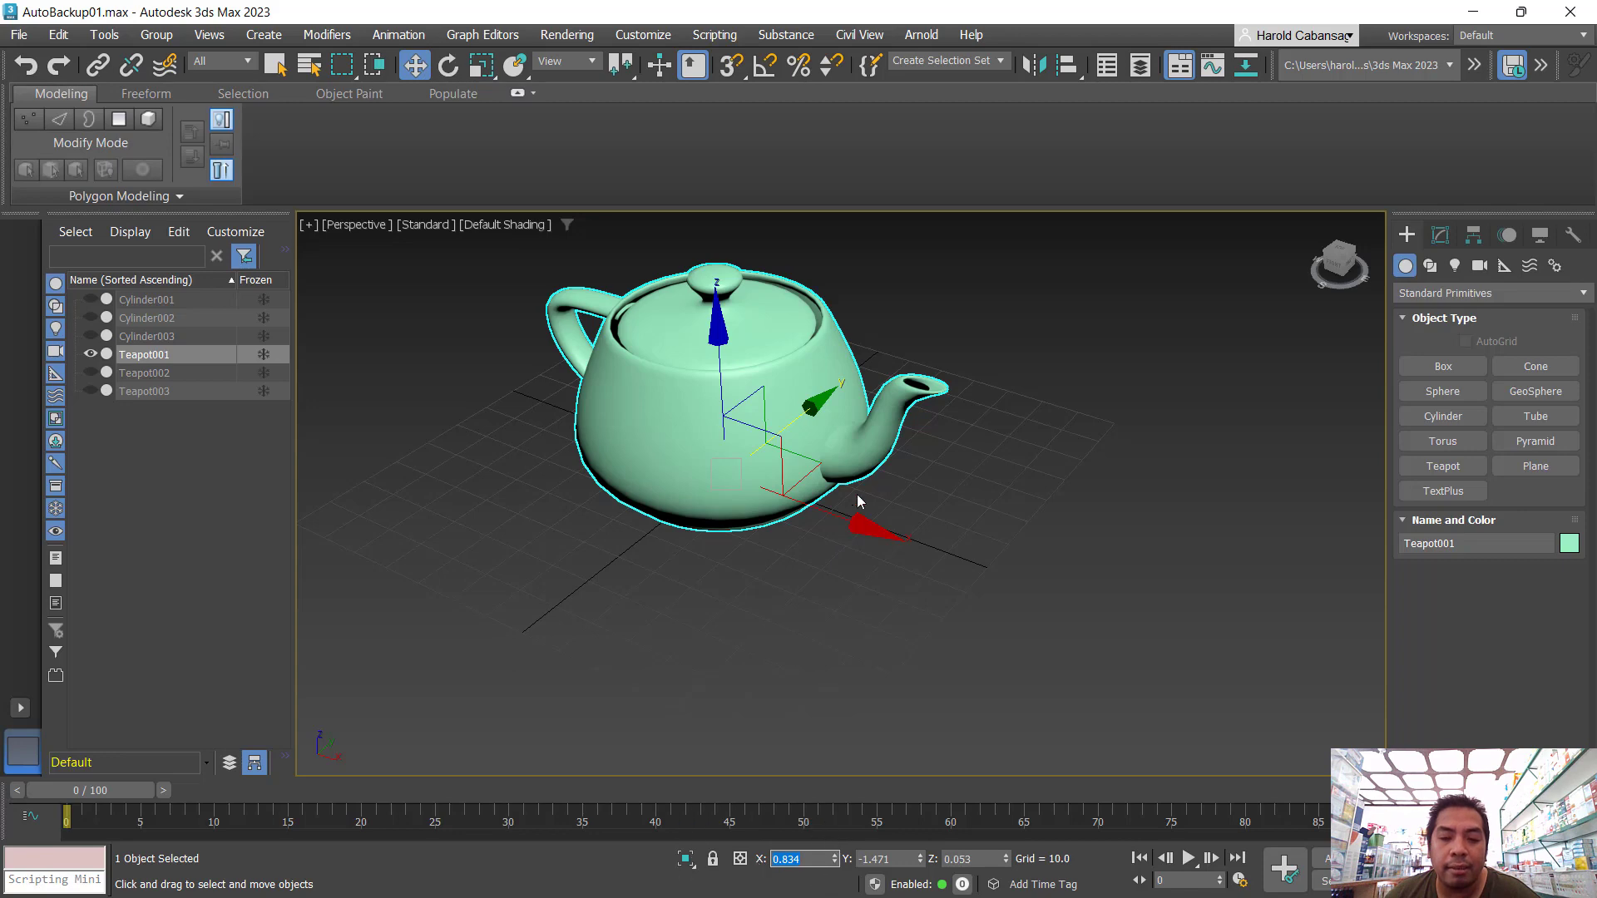
left_click_drag(845, 522, 916, 544)
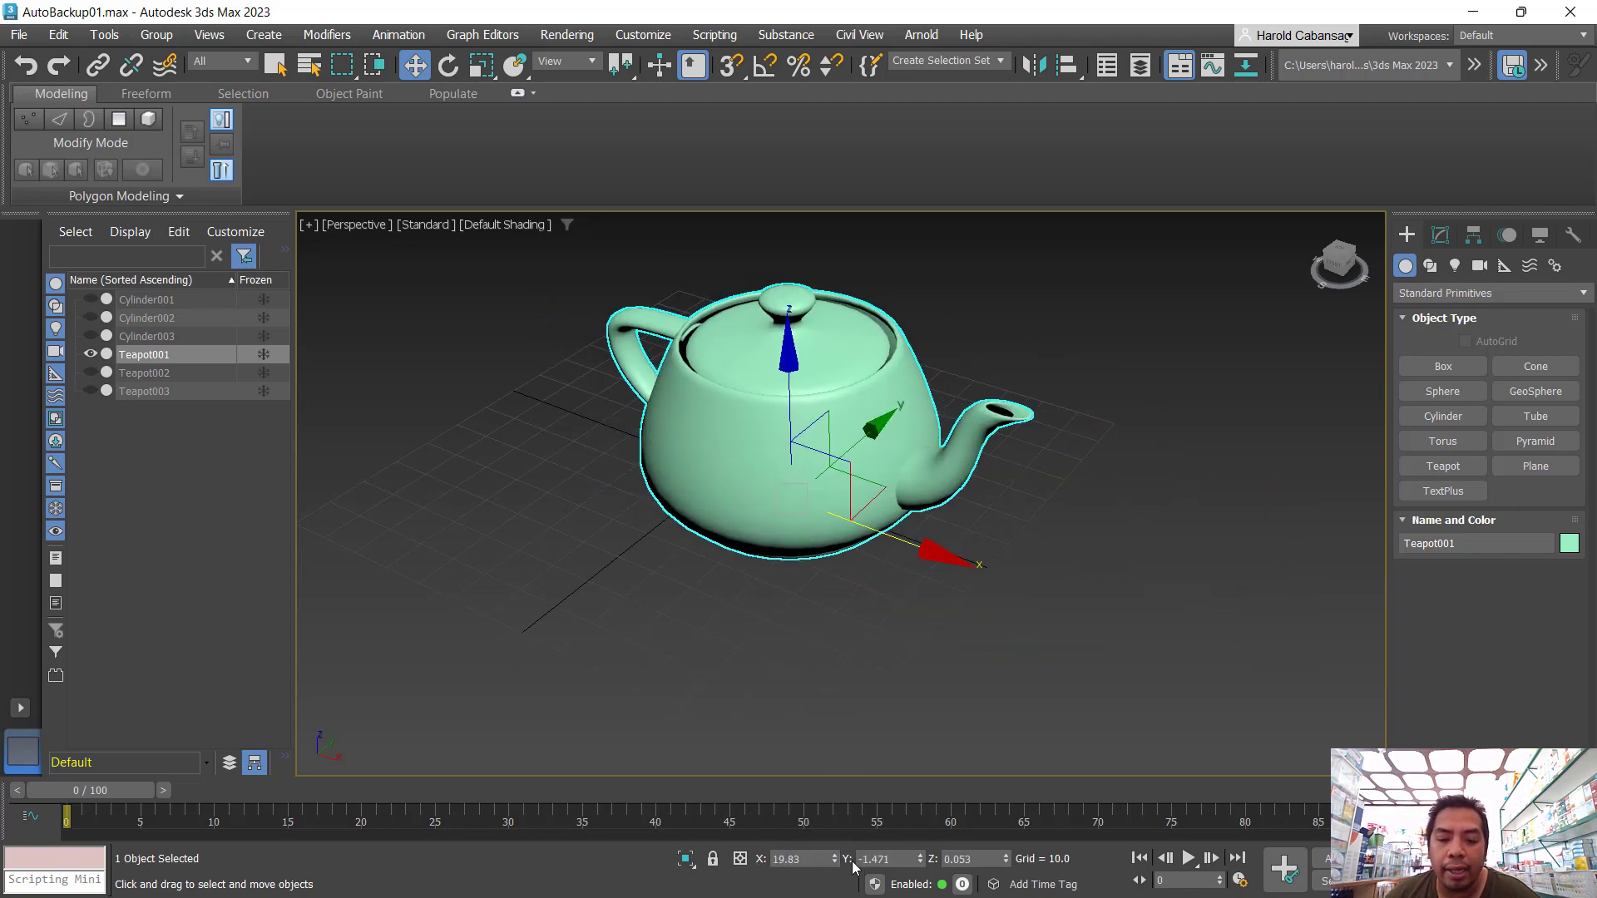
left_click_drag(862, 436, 922, 366)
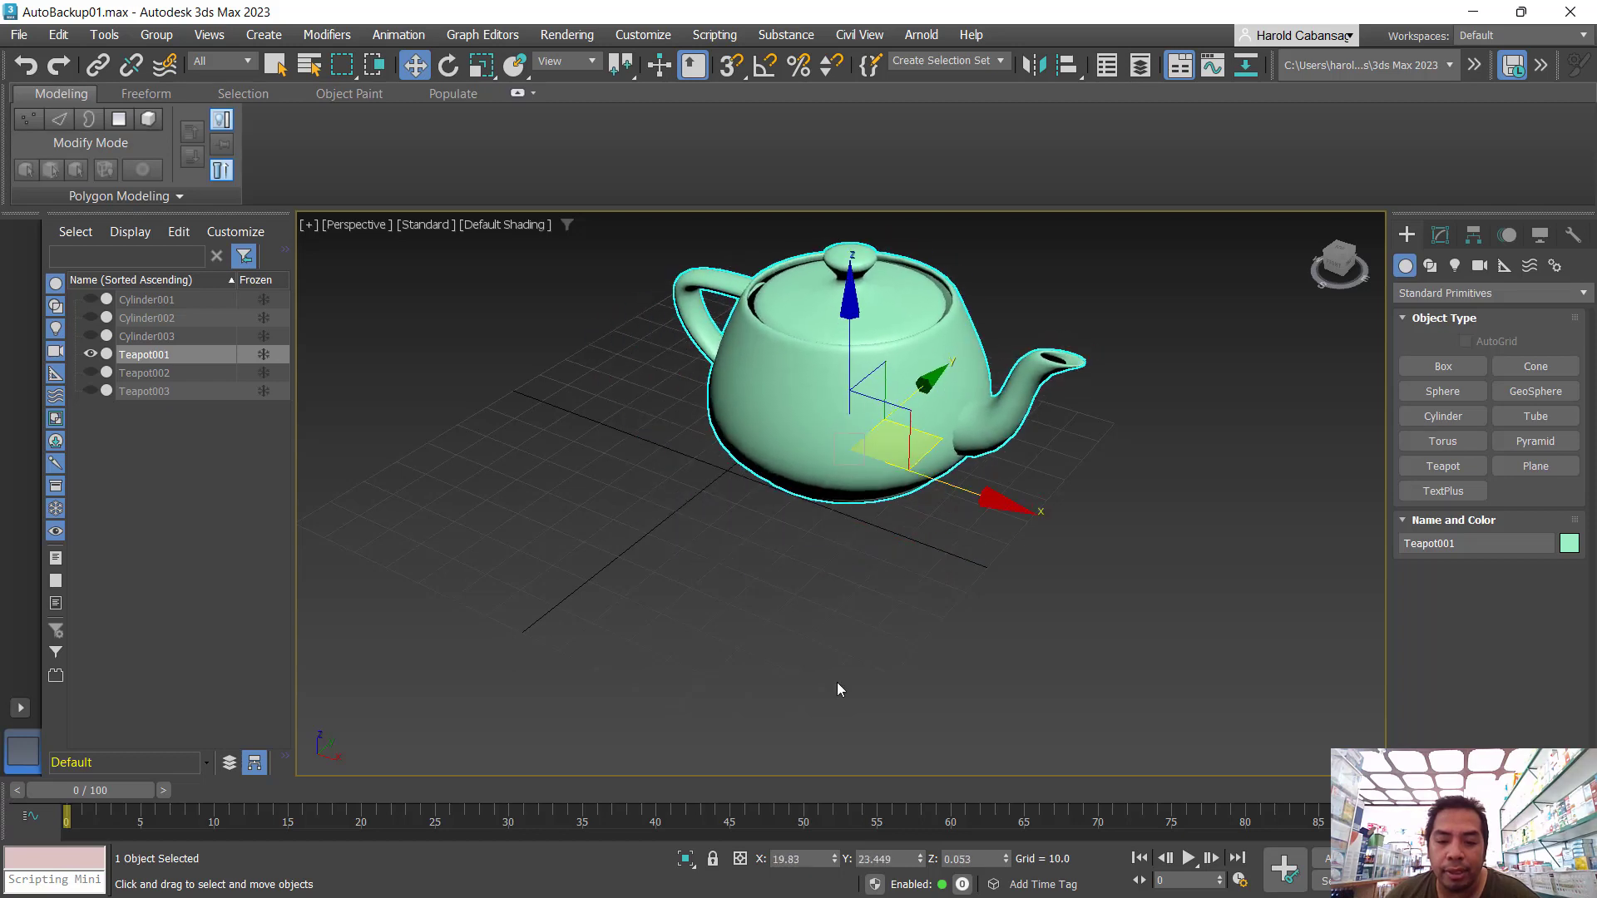
left_click(938, 865)
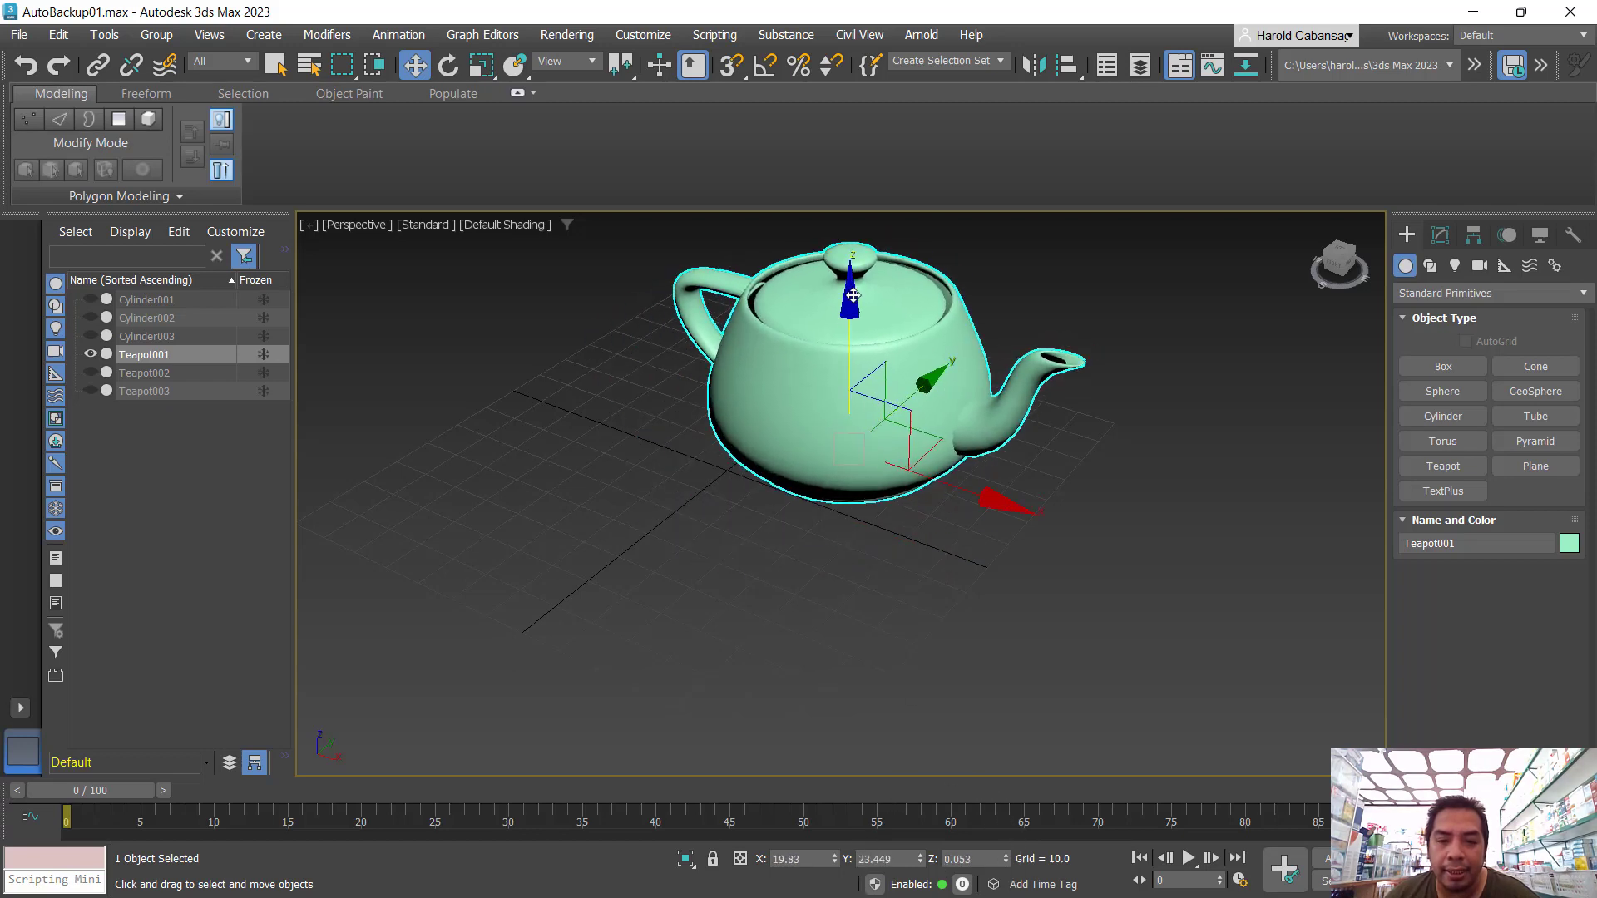
left_click_drag(852, 292, 871, 257)
key("ctrl+z")
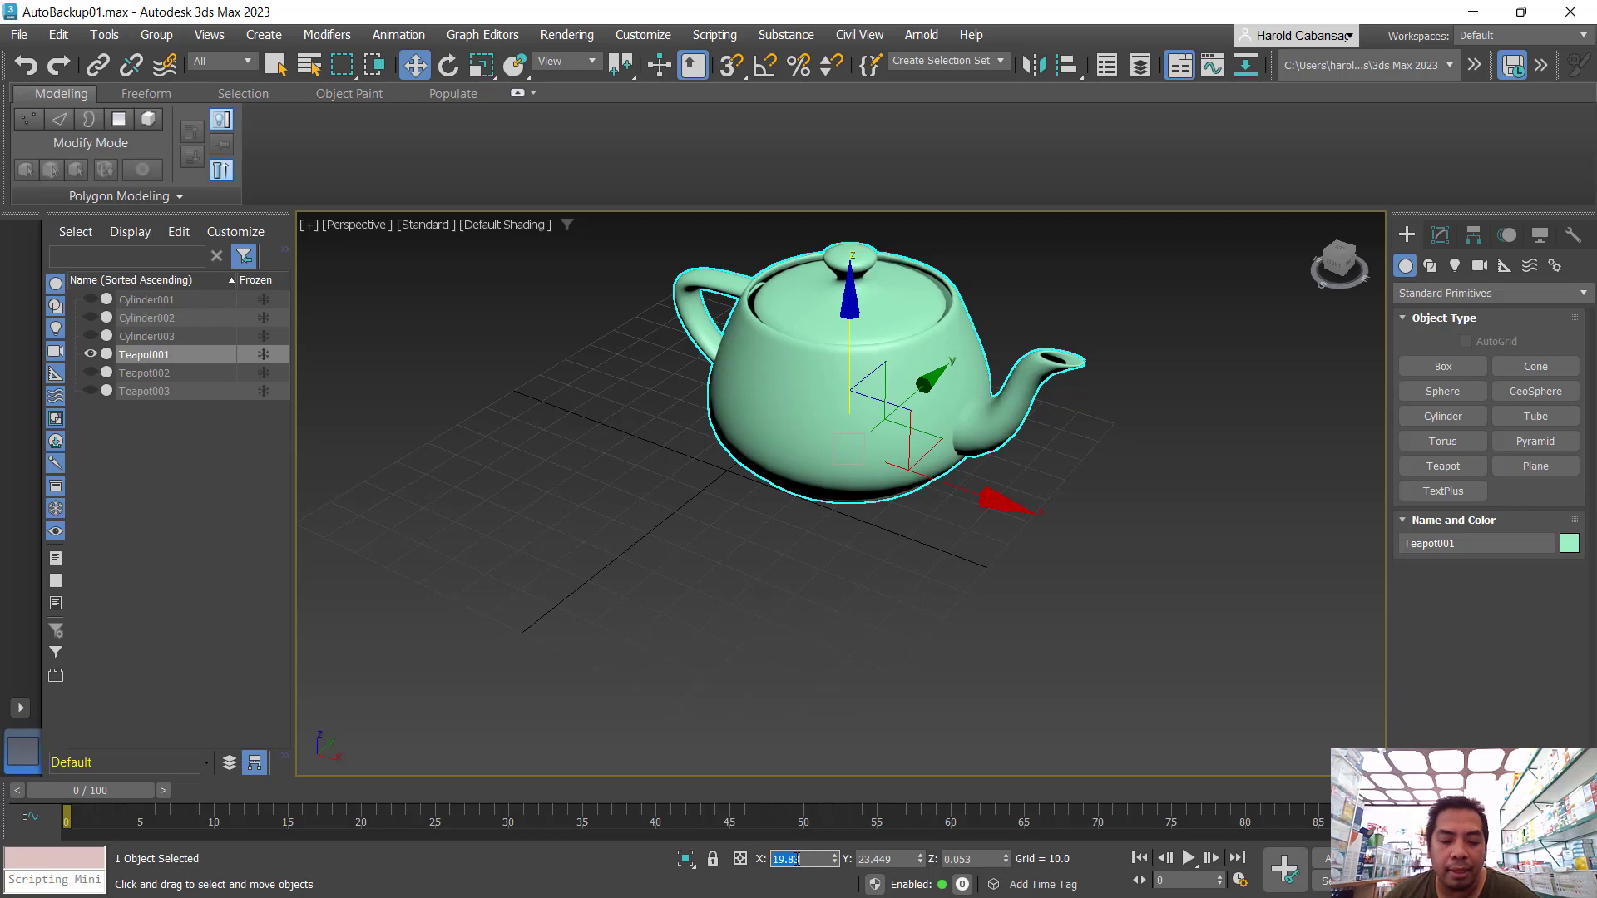
- Set Teapot001's X, Y and Z position coordinates to 0
type("0")
key("Tab")
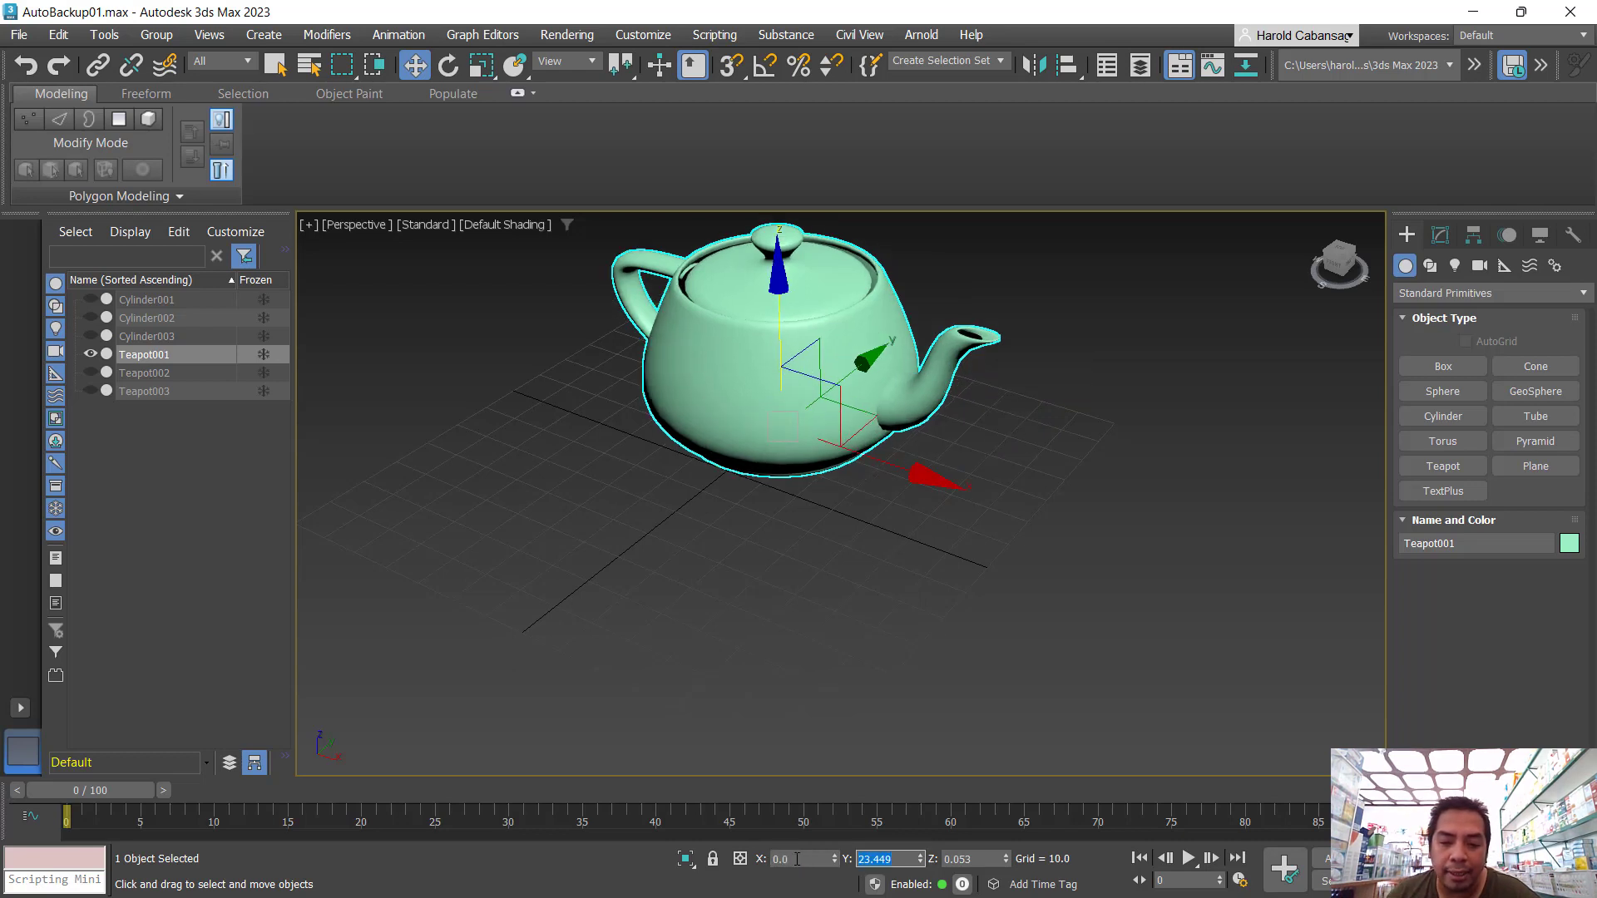
type("0")
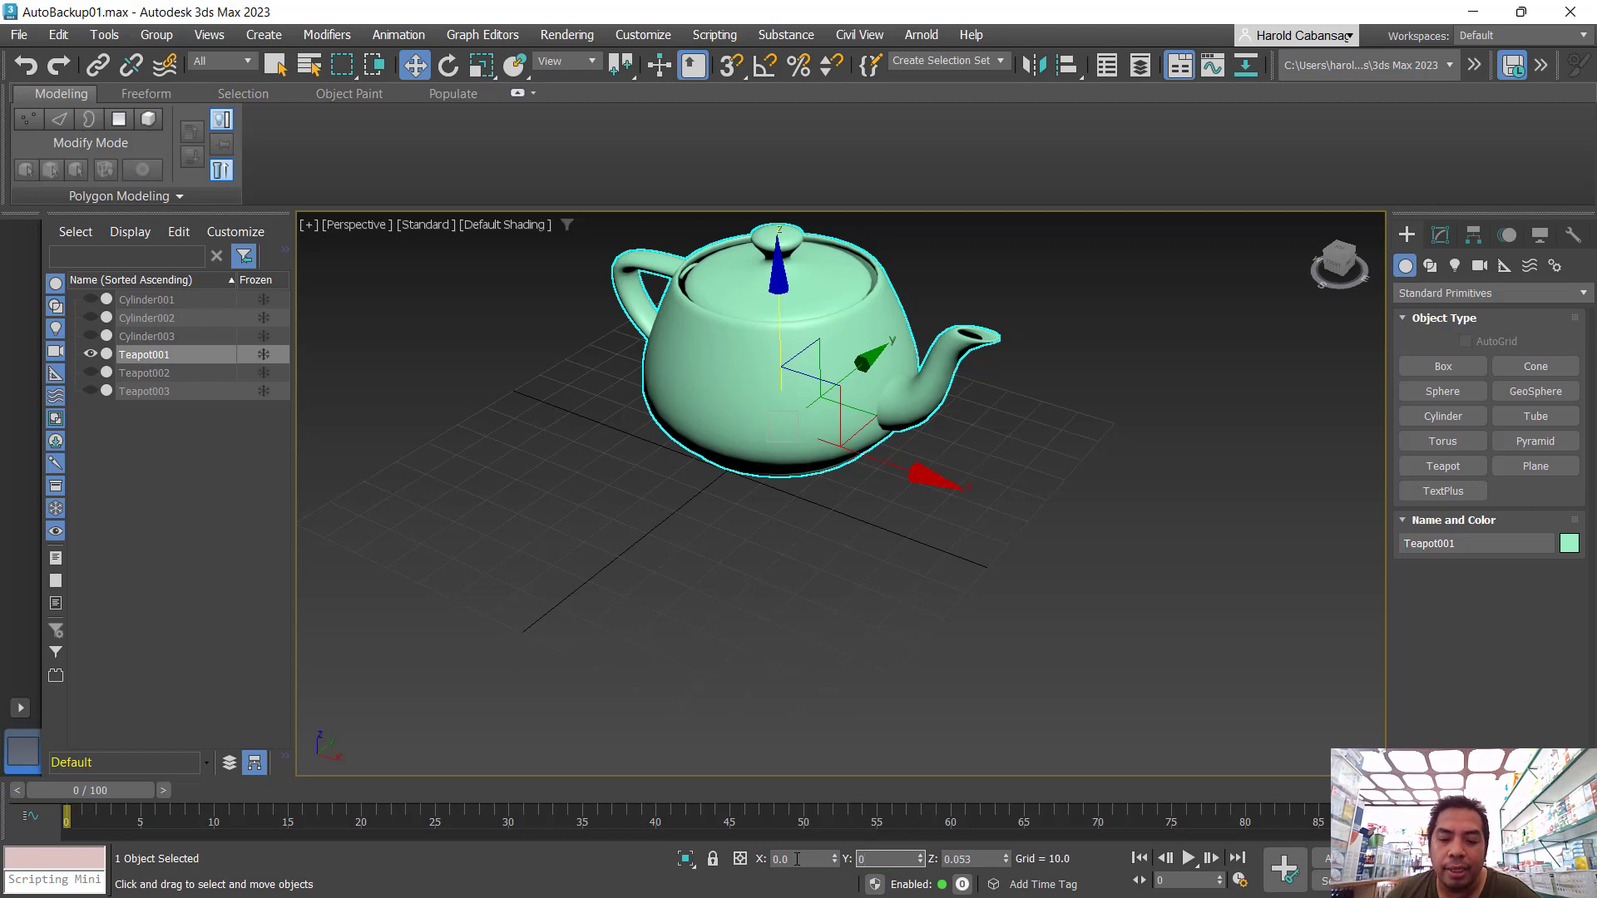
key("Tab")
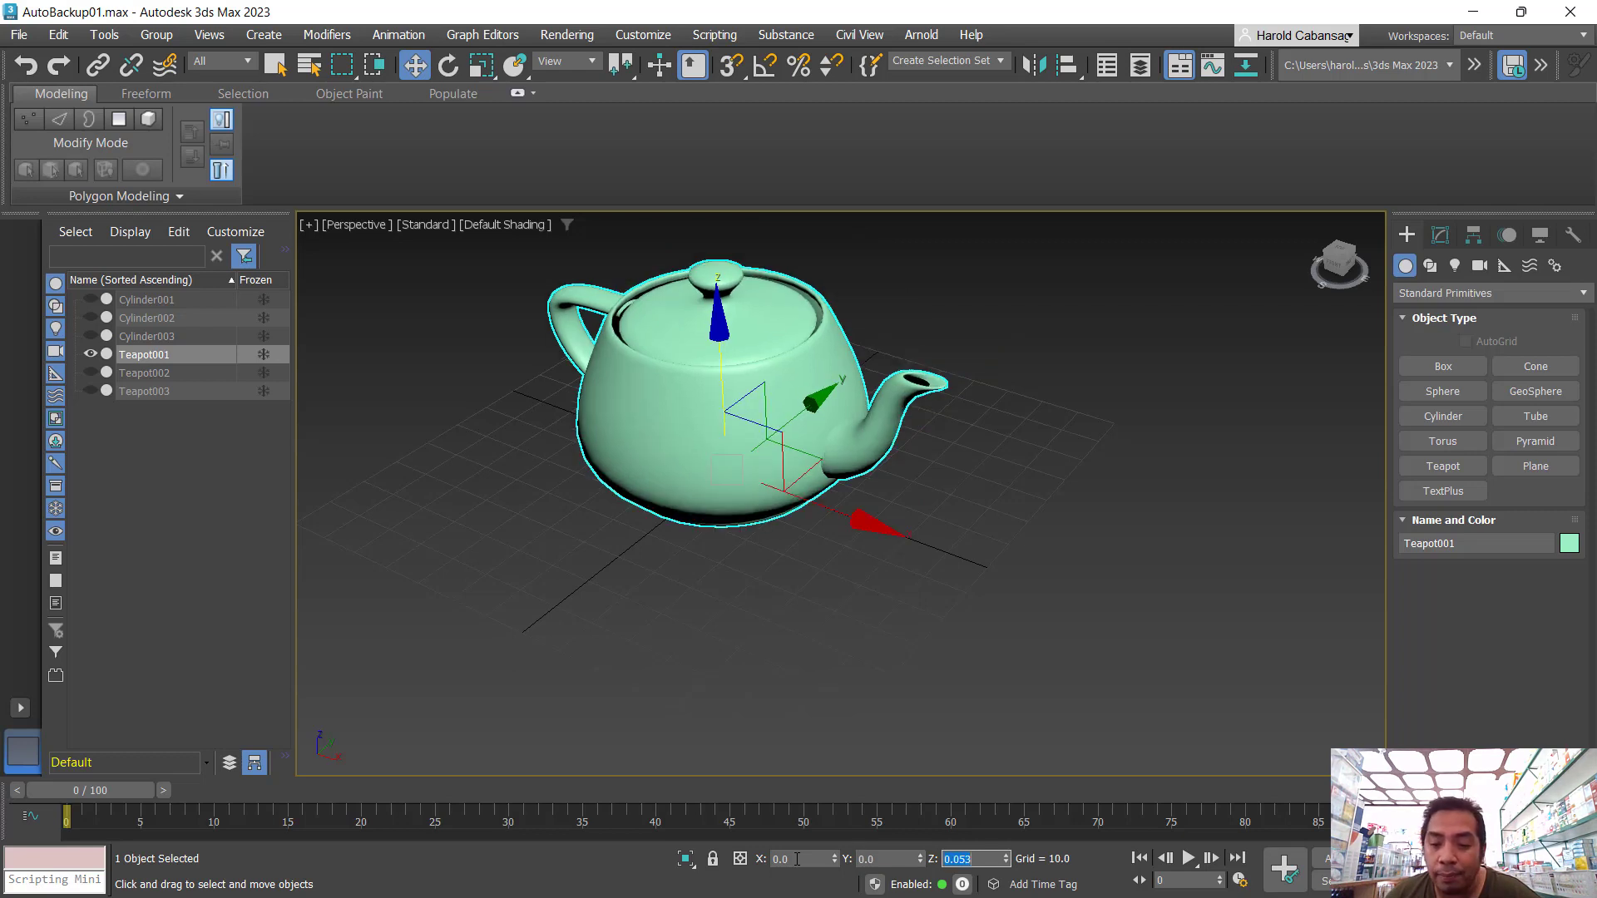
type("0")
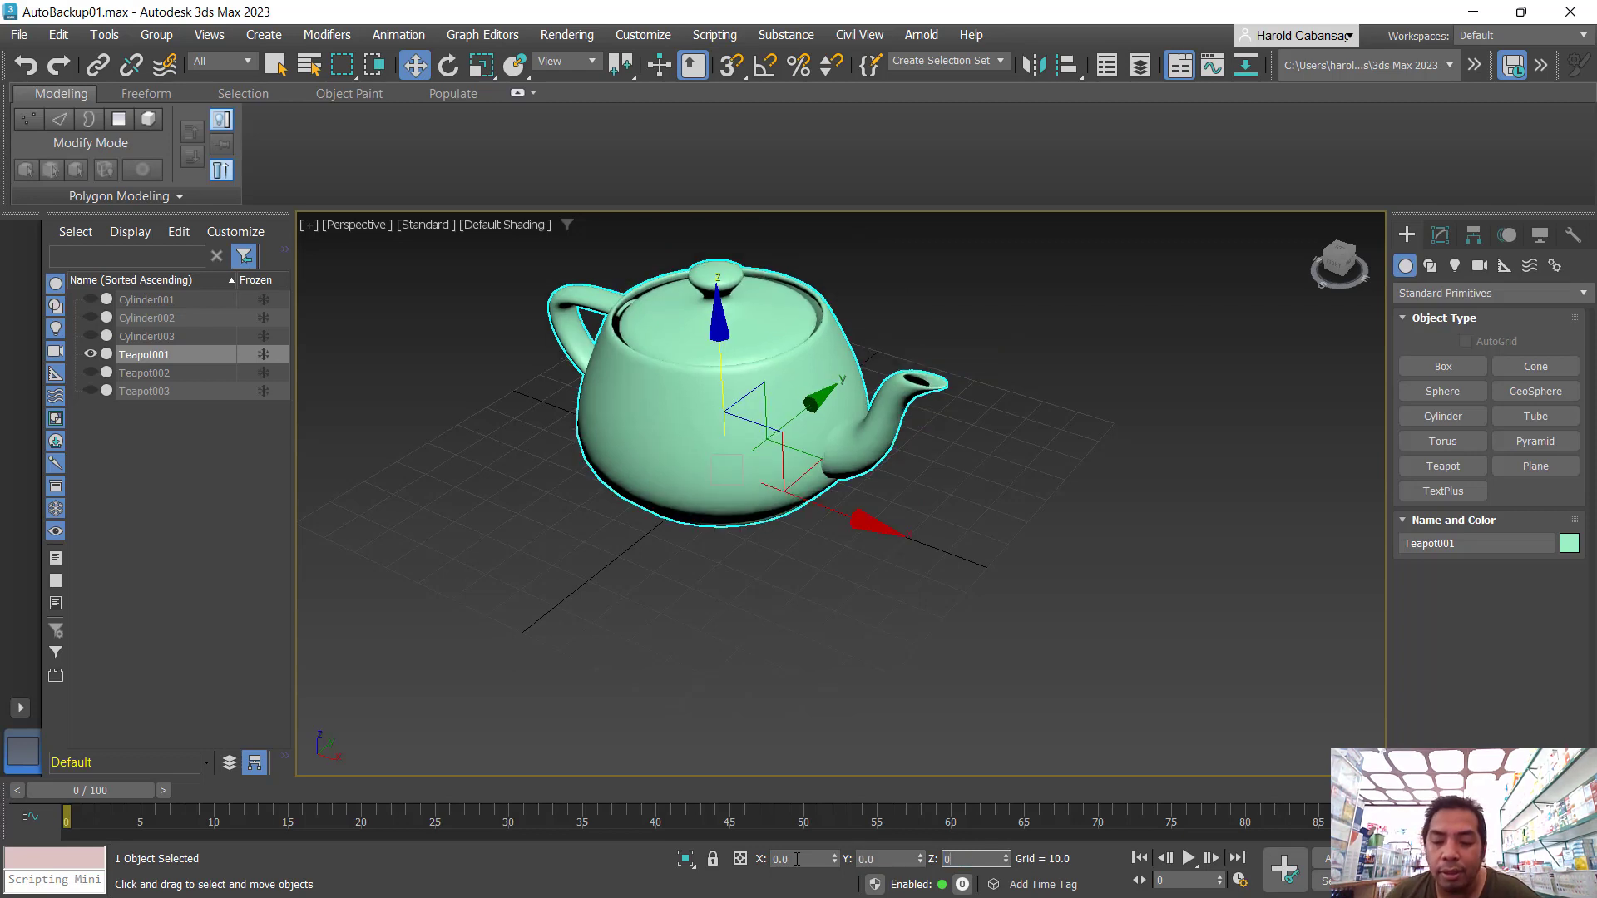
key("Return")
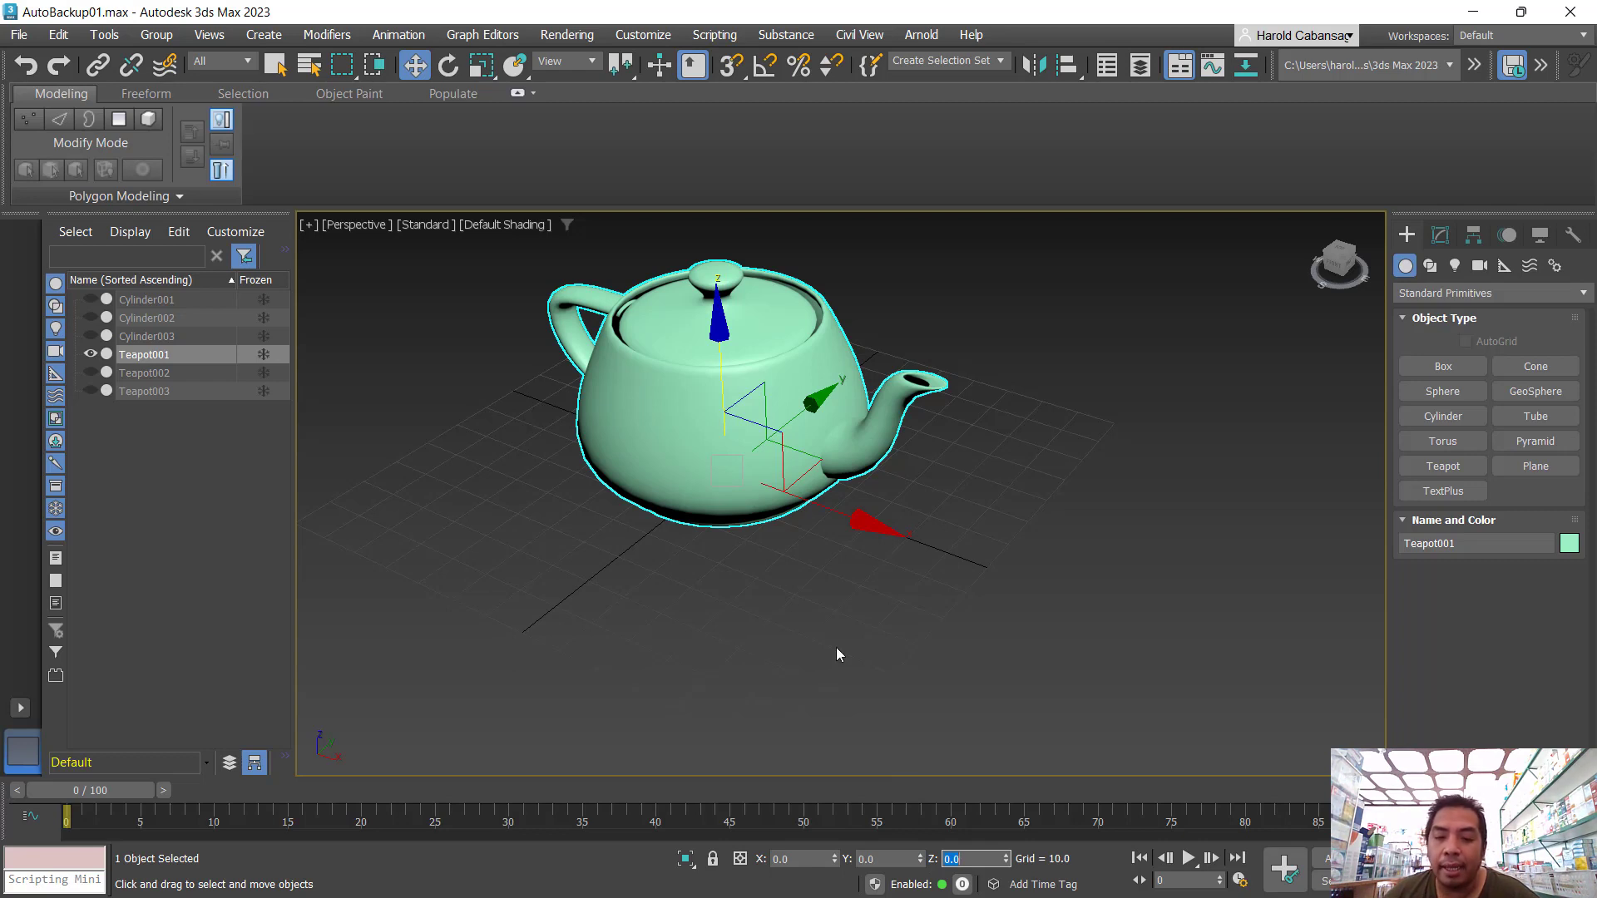
- Examine Teapot001's placement at the origin in the Perspective view and the four-viewport layout
middle_click_drag(910, 596, 751, 597, "alt")
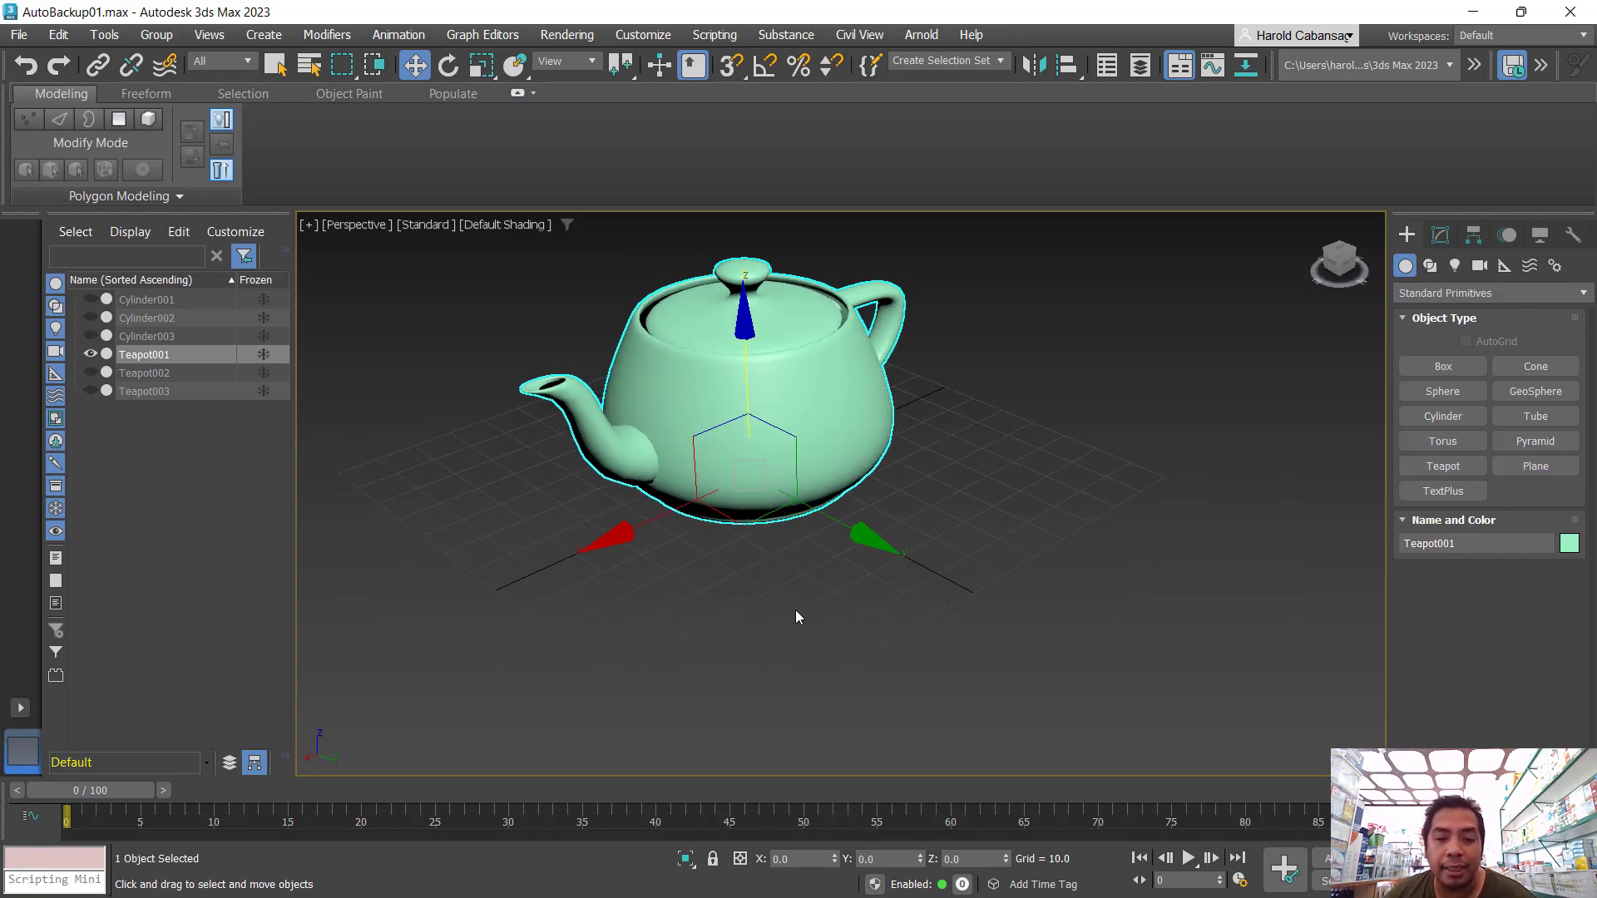
scroll(796, 616, "down", 3)
scroll(795, 616, "up", 4)
key("alt+w")
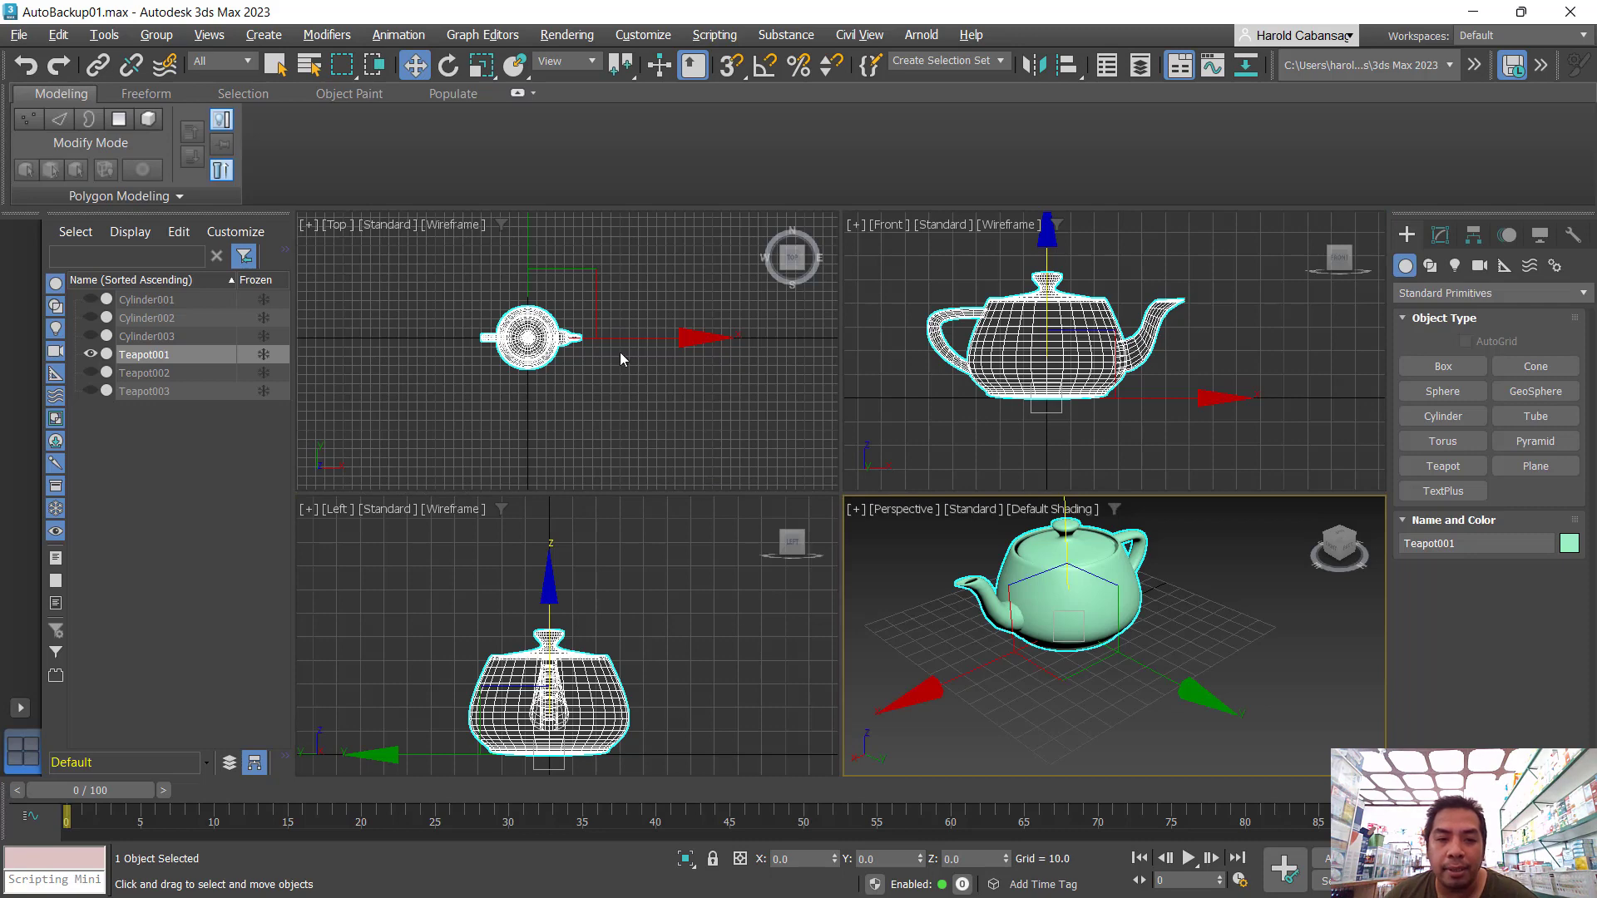
scroll(593, 359, "up", 4)
scroll(591, 362, "down", 3)
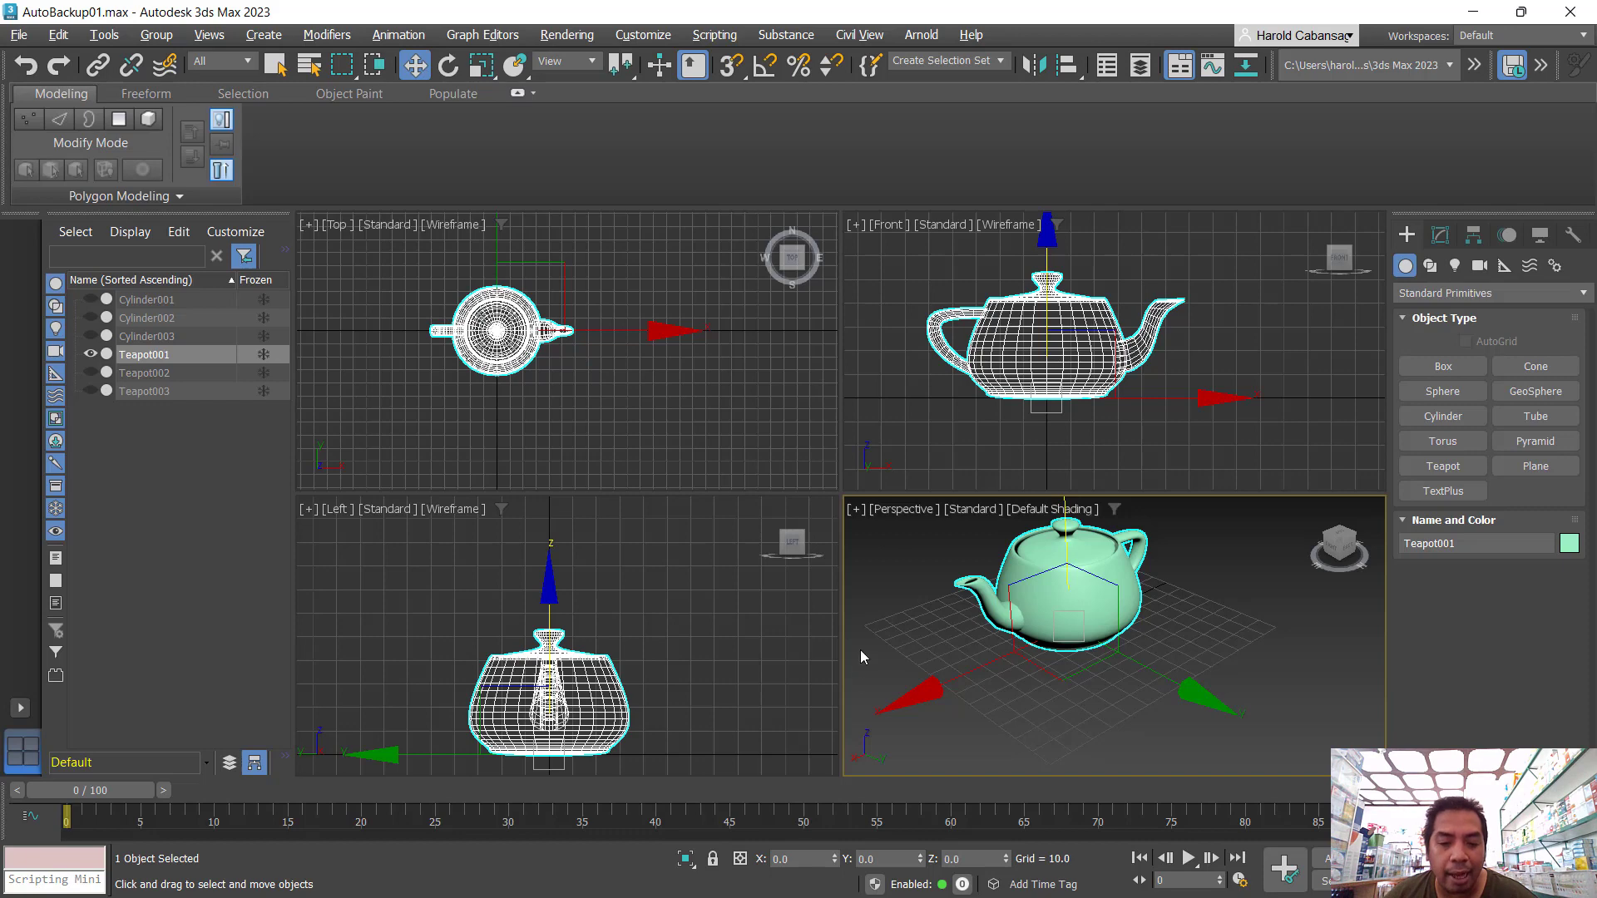
key("alt+w")
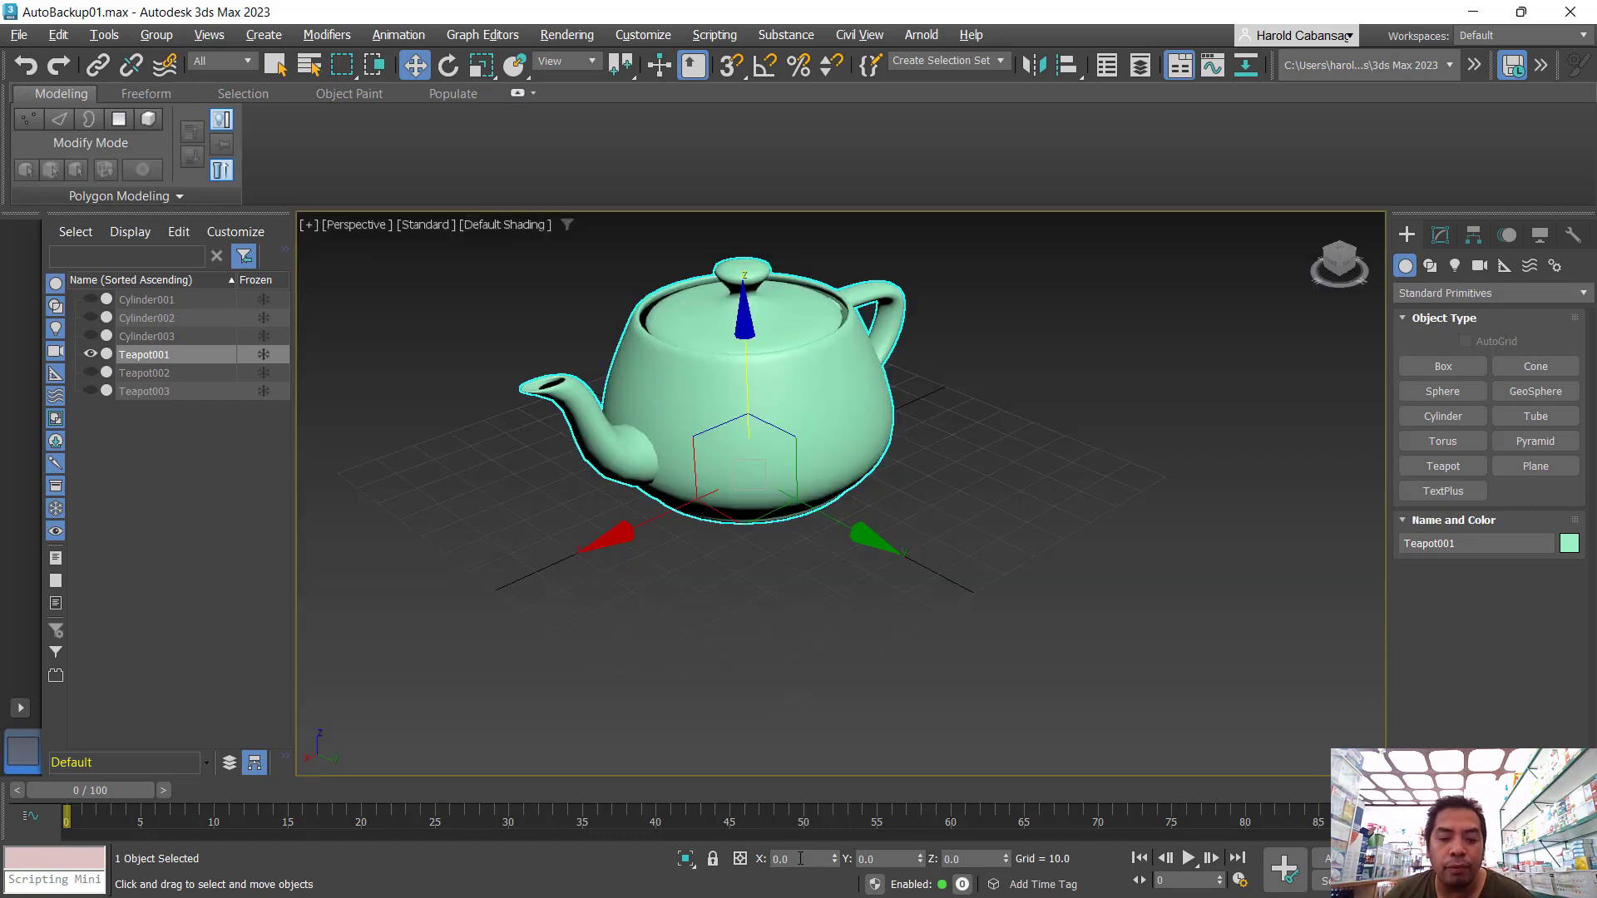
- Review Teapot001's X, Y and Z position values one by one without changing them
left_click(802, 858)
left_click(905, 859)
left_click(961, 859)
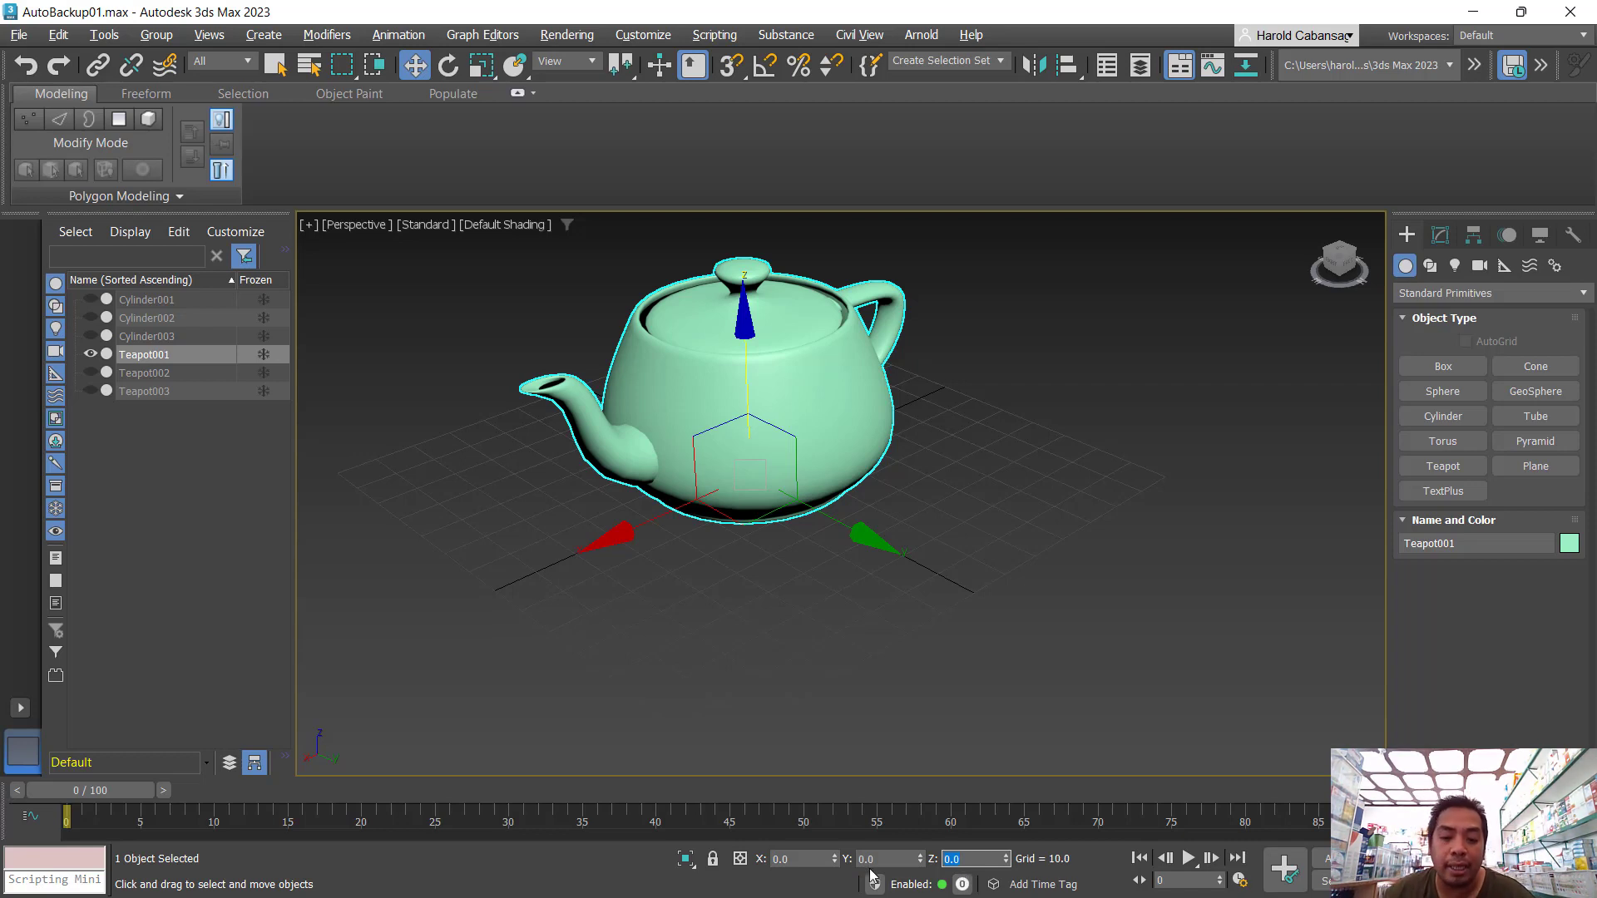
left_click(818, 862)
double_click(818, 861)
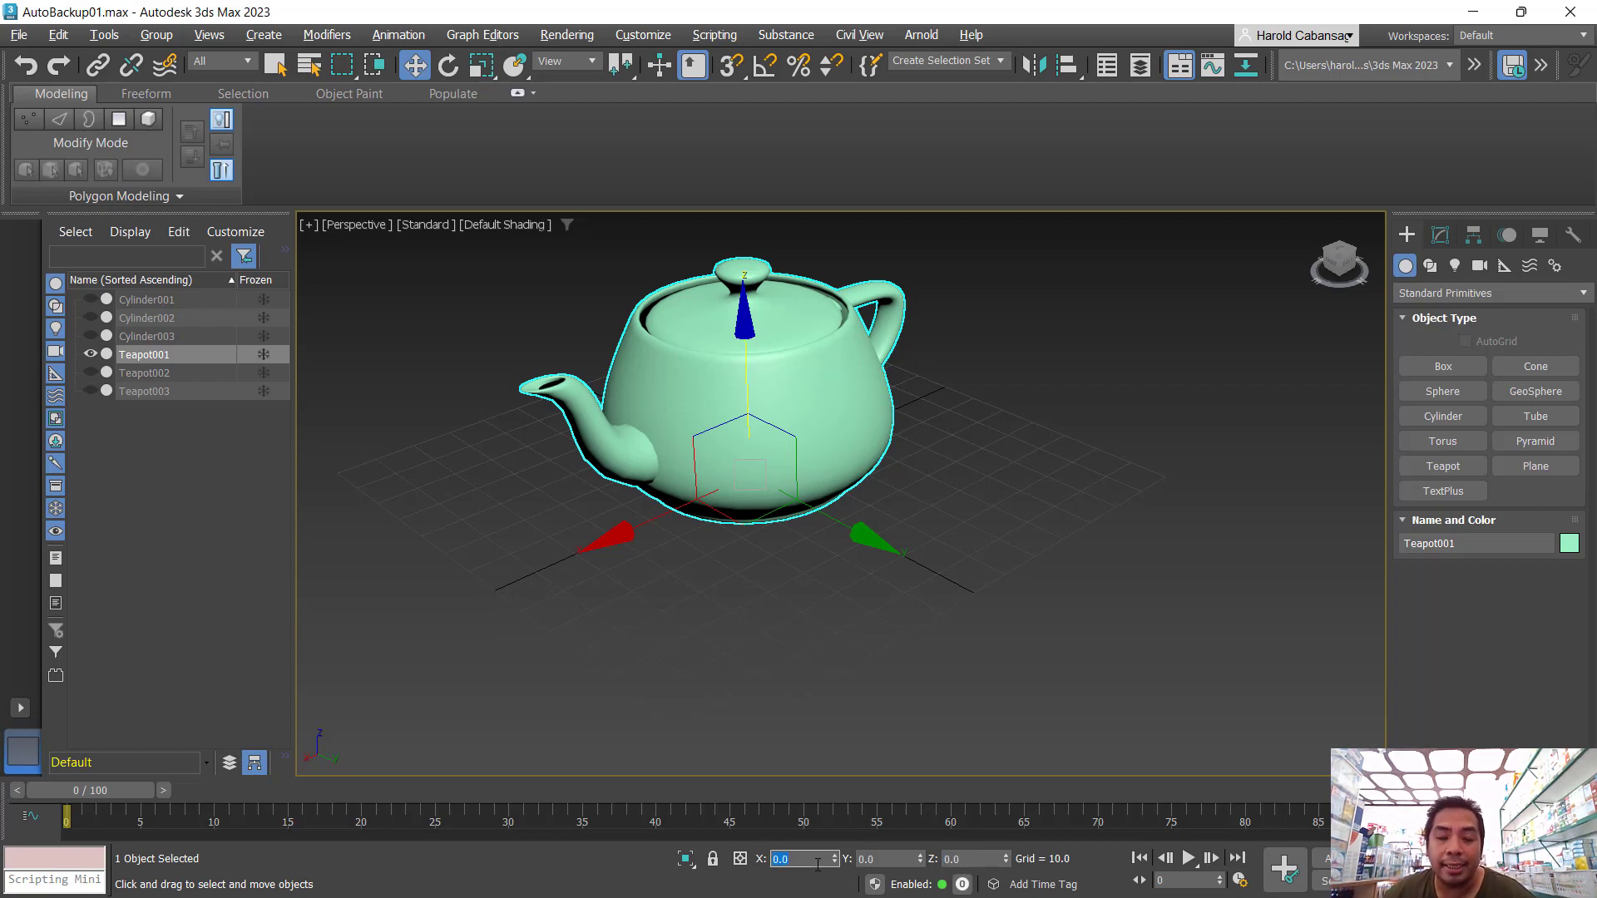
double_click(895, 865)
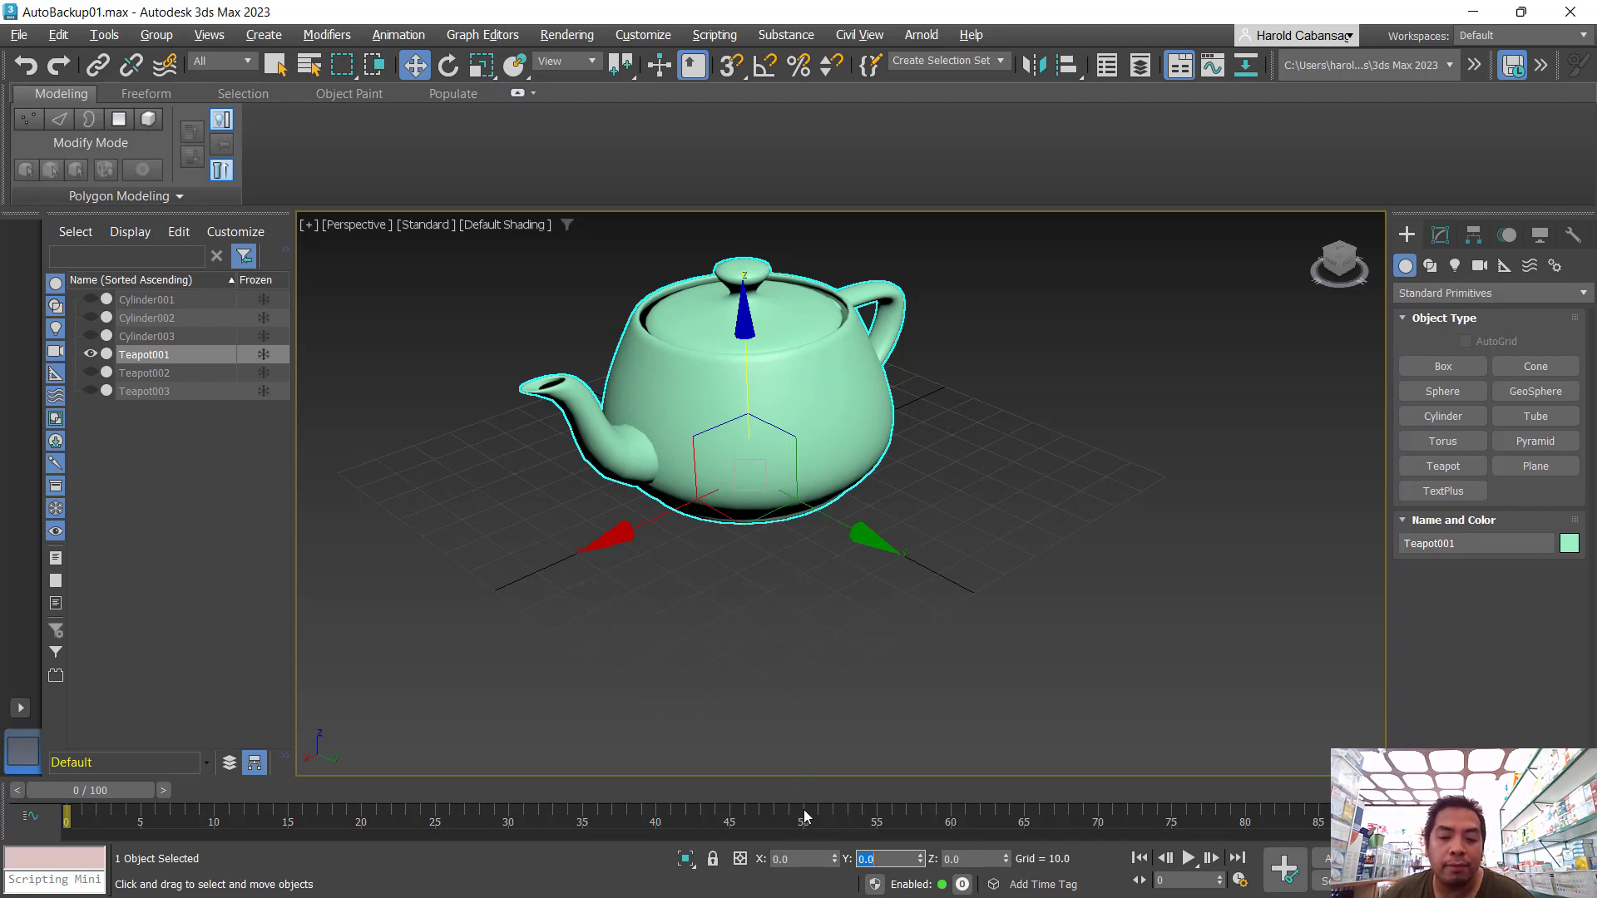
double_click(805, 861)
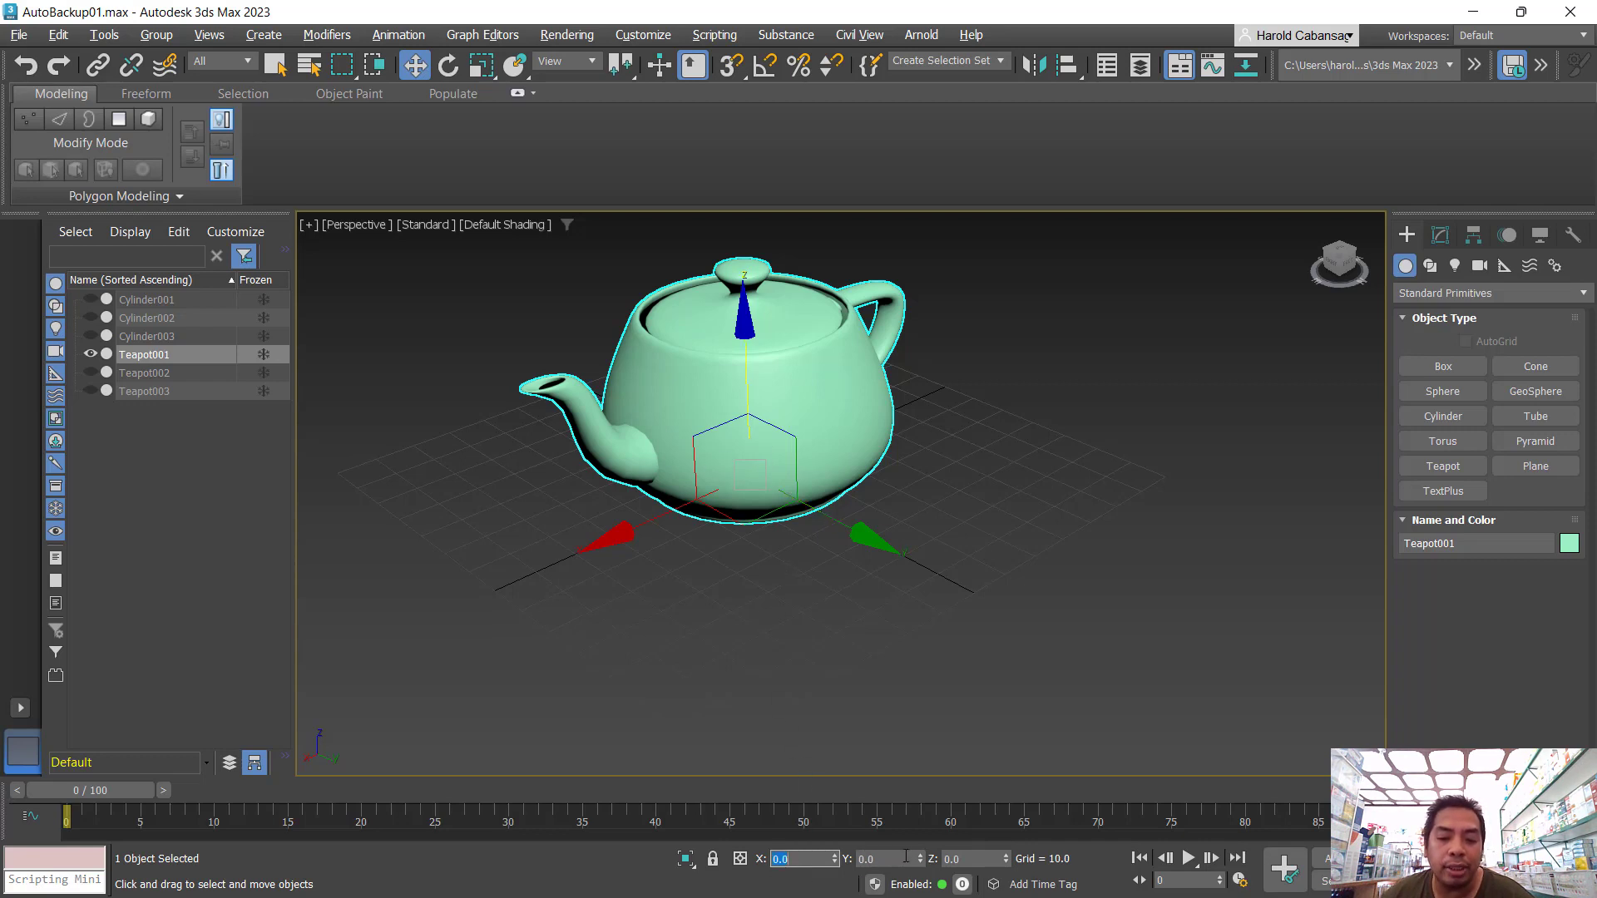
key("Tab")
key("Tab")
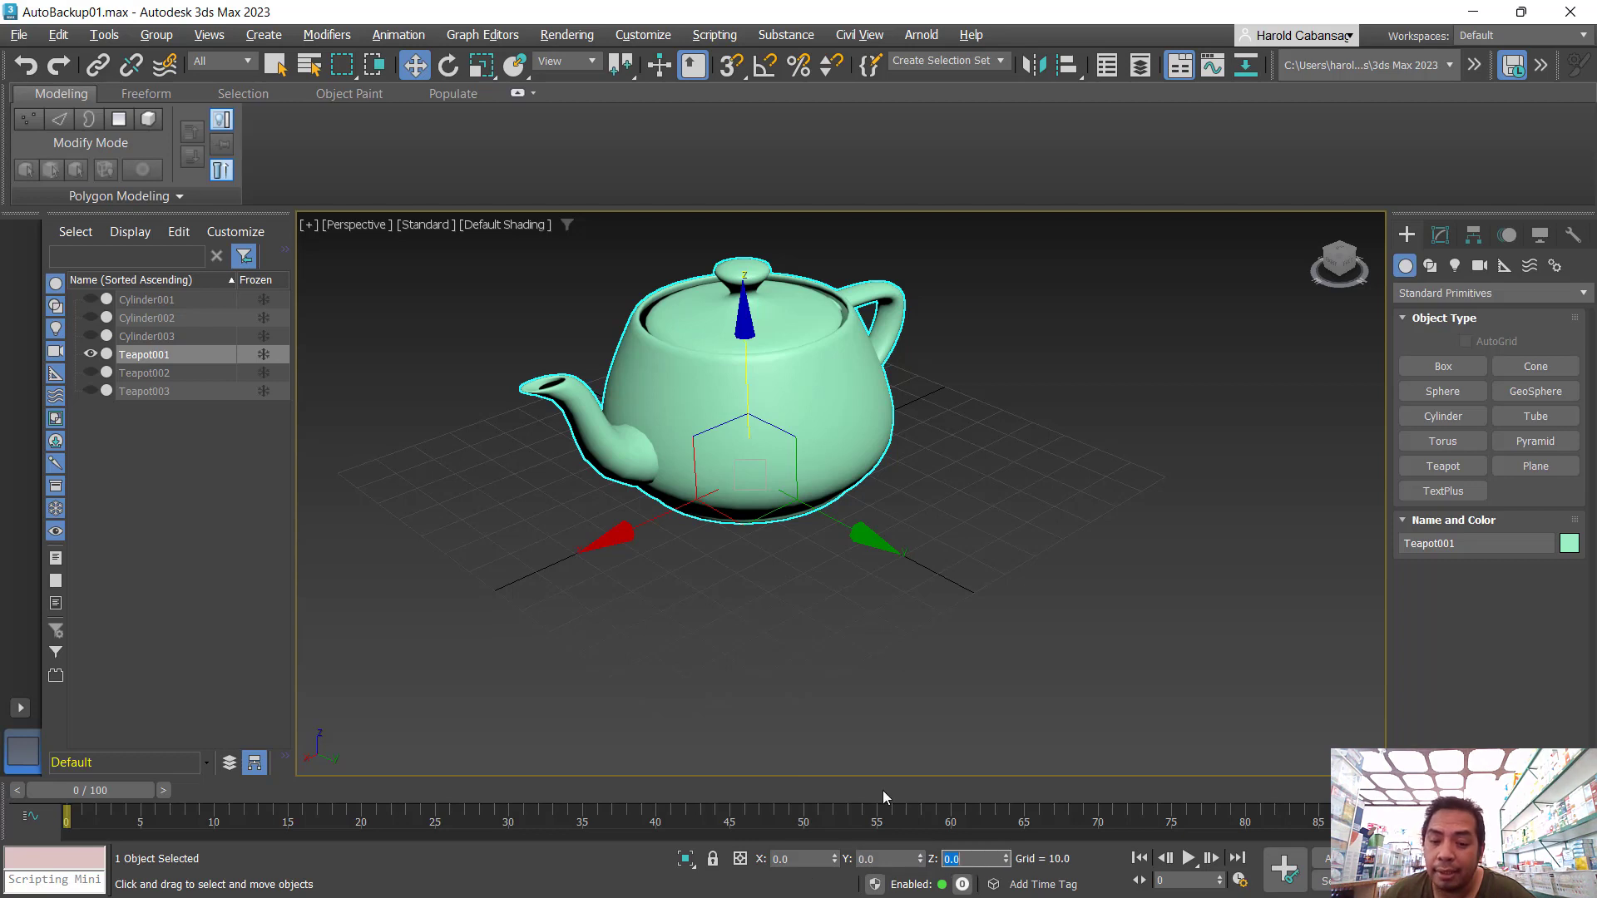
- Deselect Teapot001 and show the whole teapot with its surrounding grid in the Perspective view
left_click(825, 614)
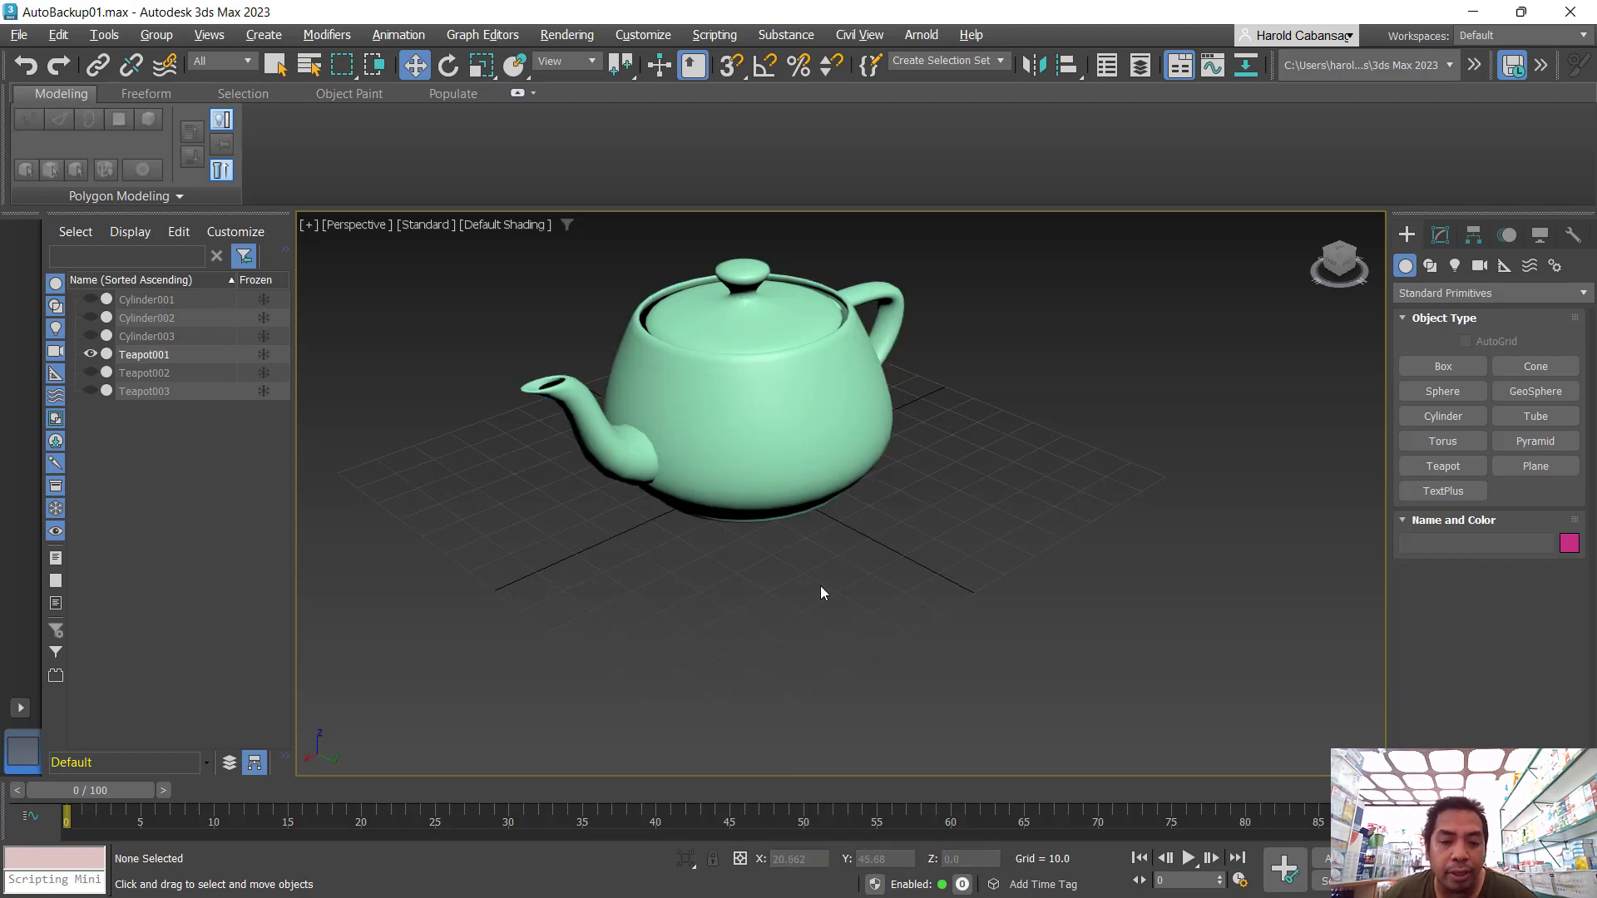
scroll(820, 586, "up", 2)
scroll(812, 611, "down", 3)
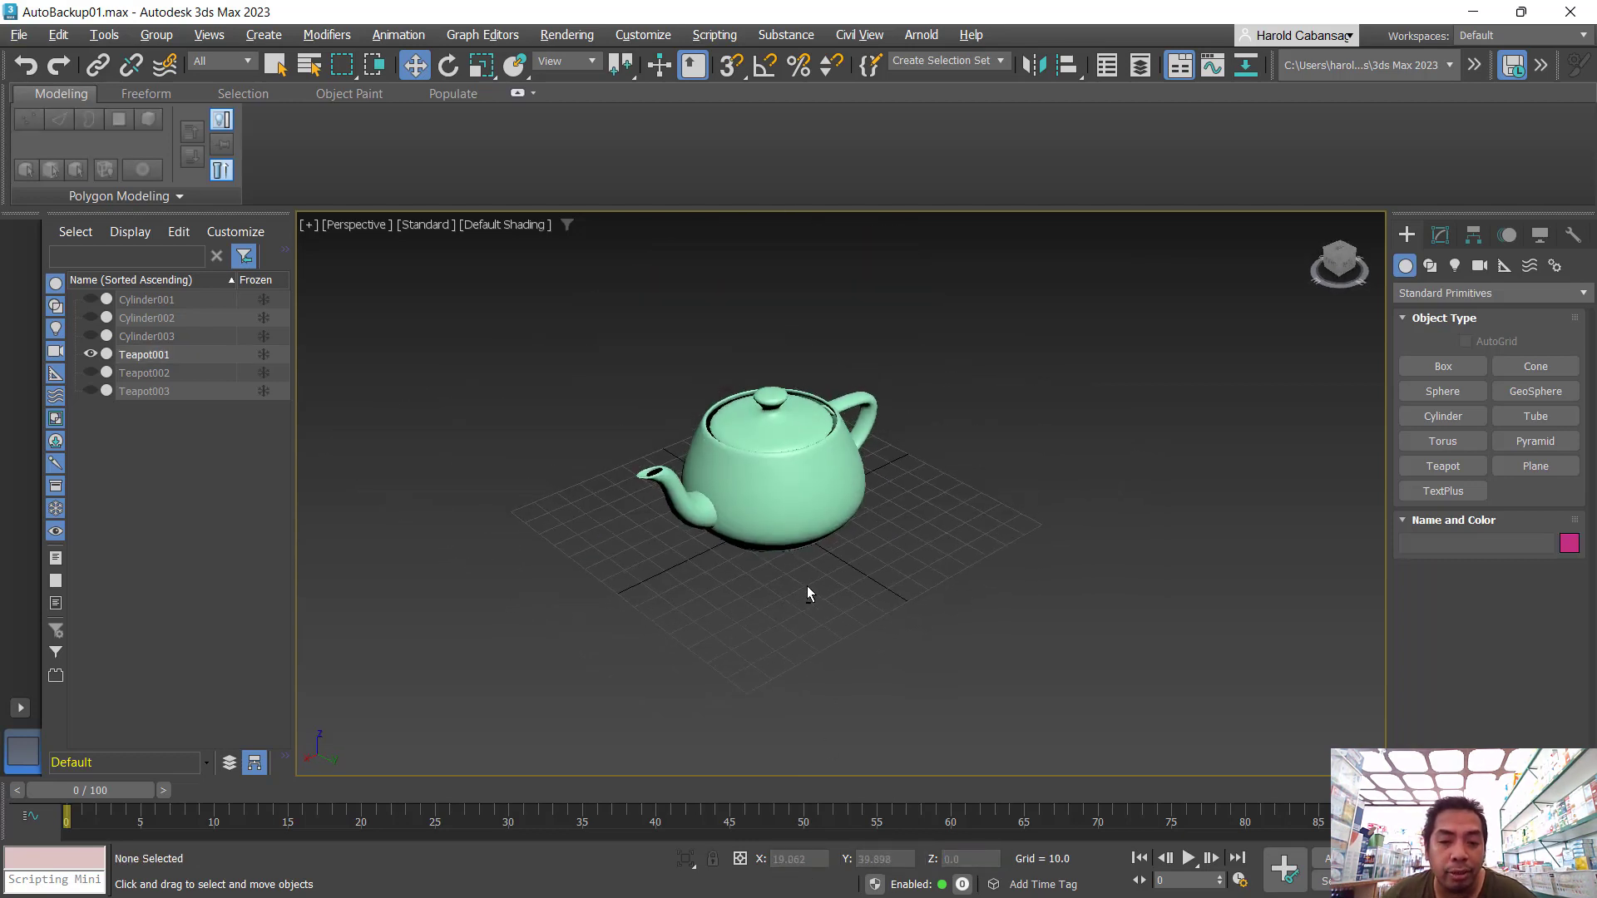
- Select Teapot001 in the Perspective view and set its X position coordinate to 10
left_click(805, 489)
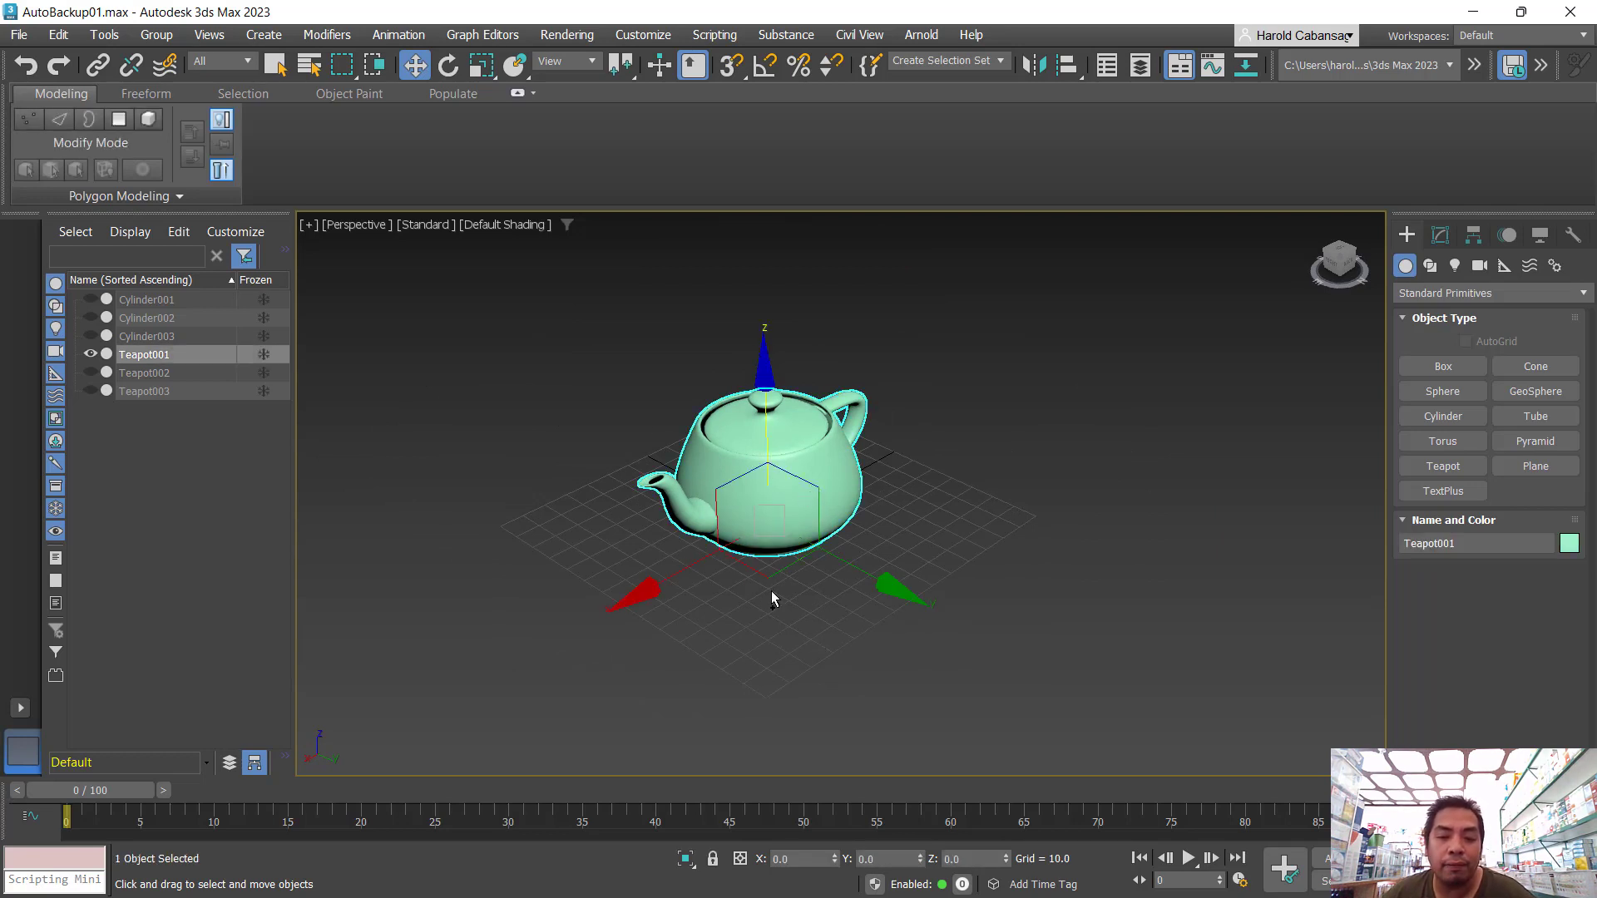
scroll(770, 591, "up", 3)
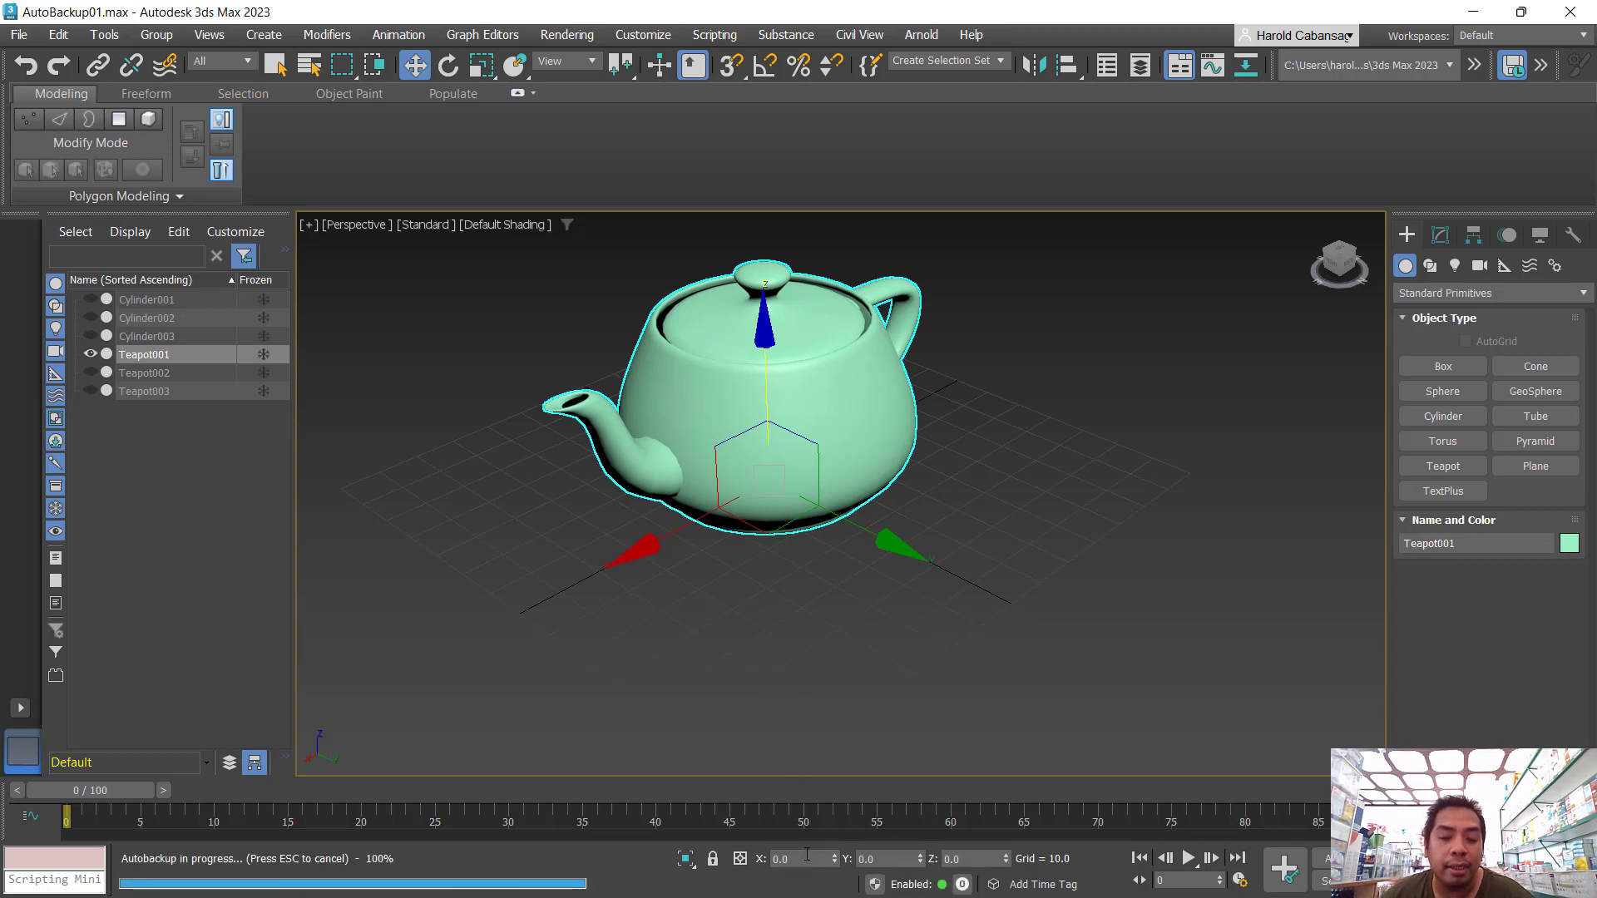
left_click(807, 855)
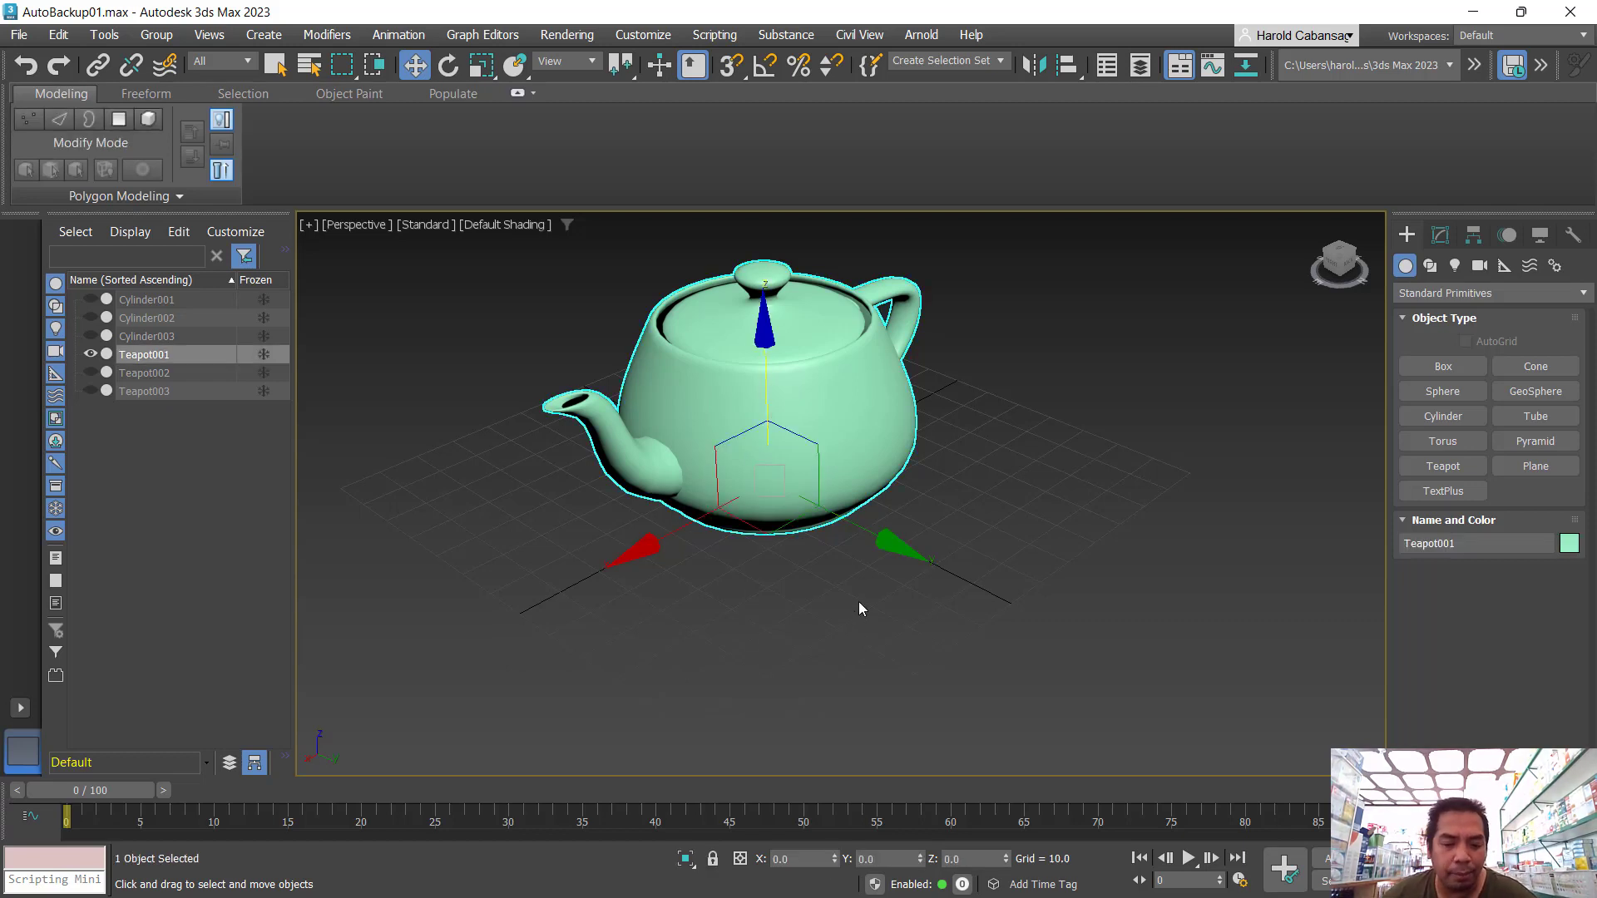
left_click(806, 861)
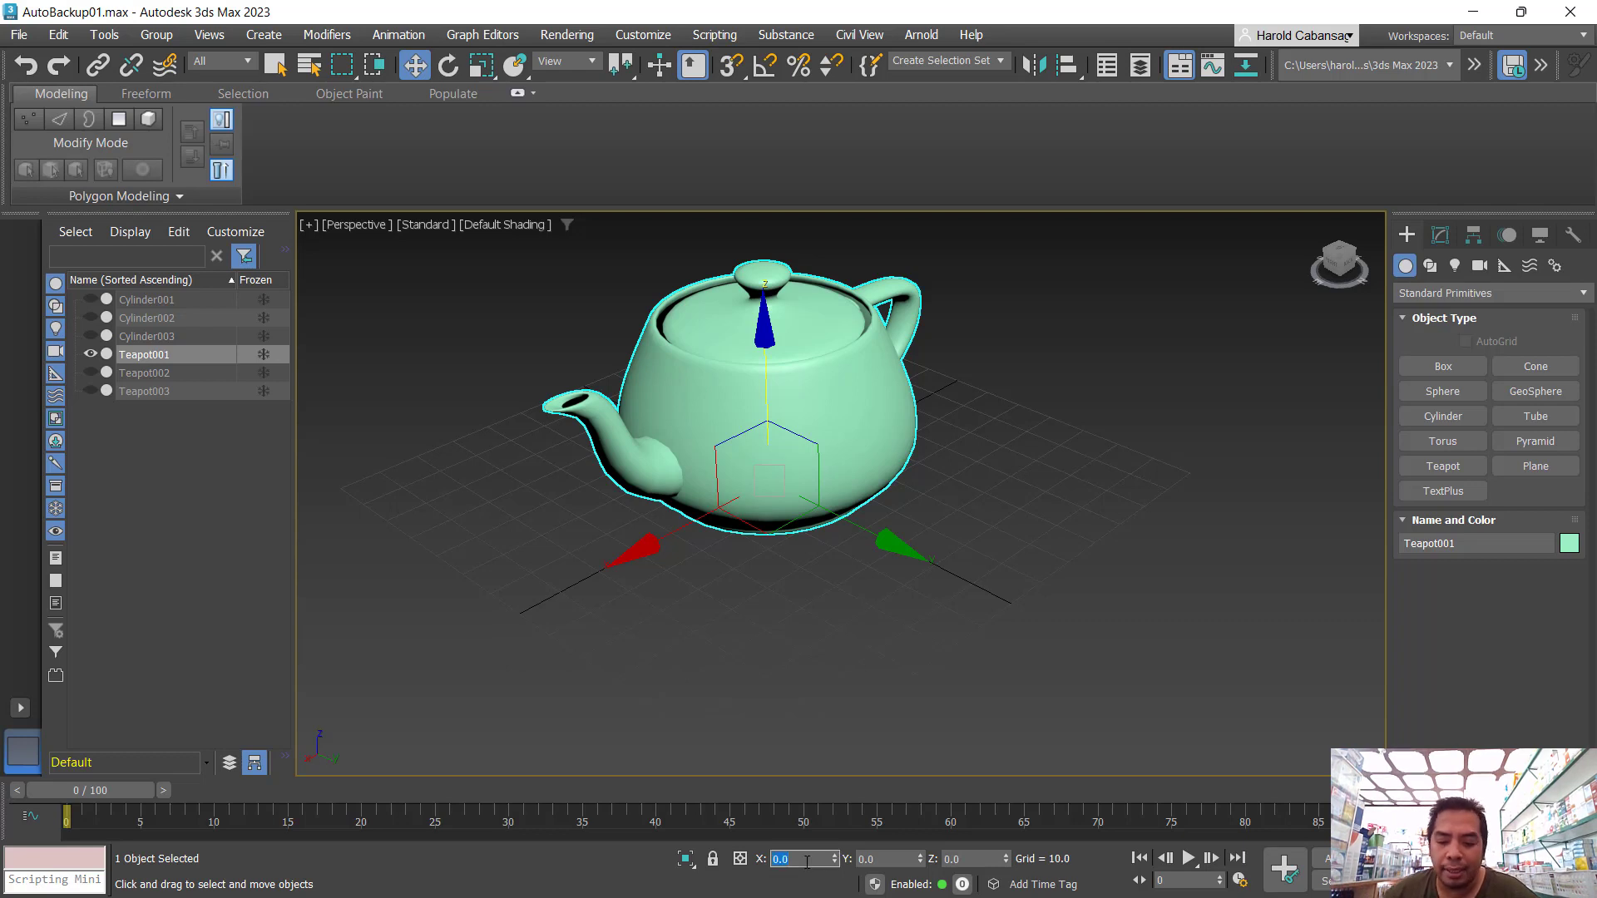
type("10")
key("Return")
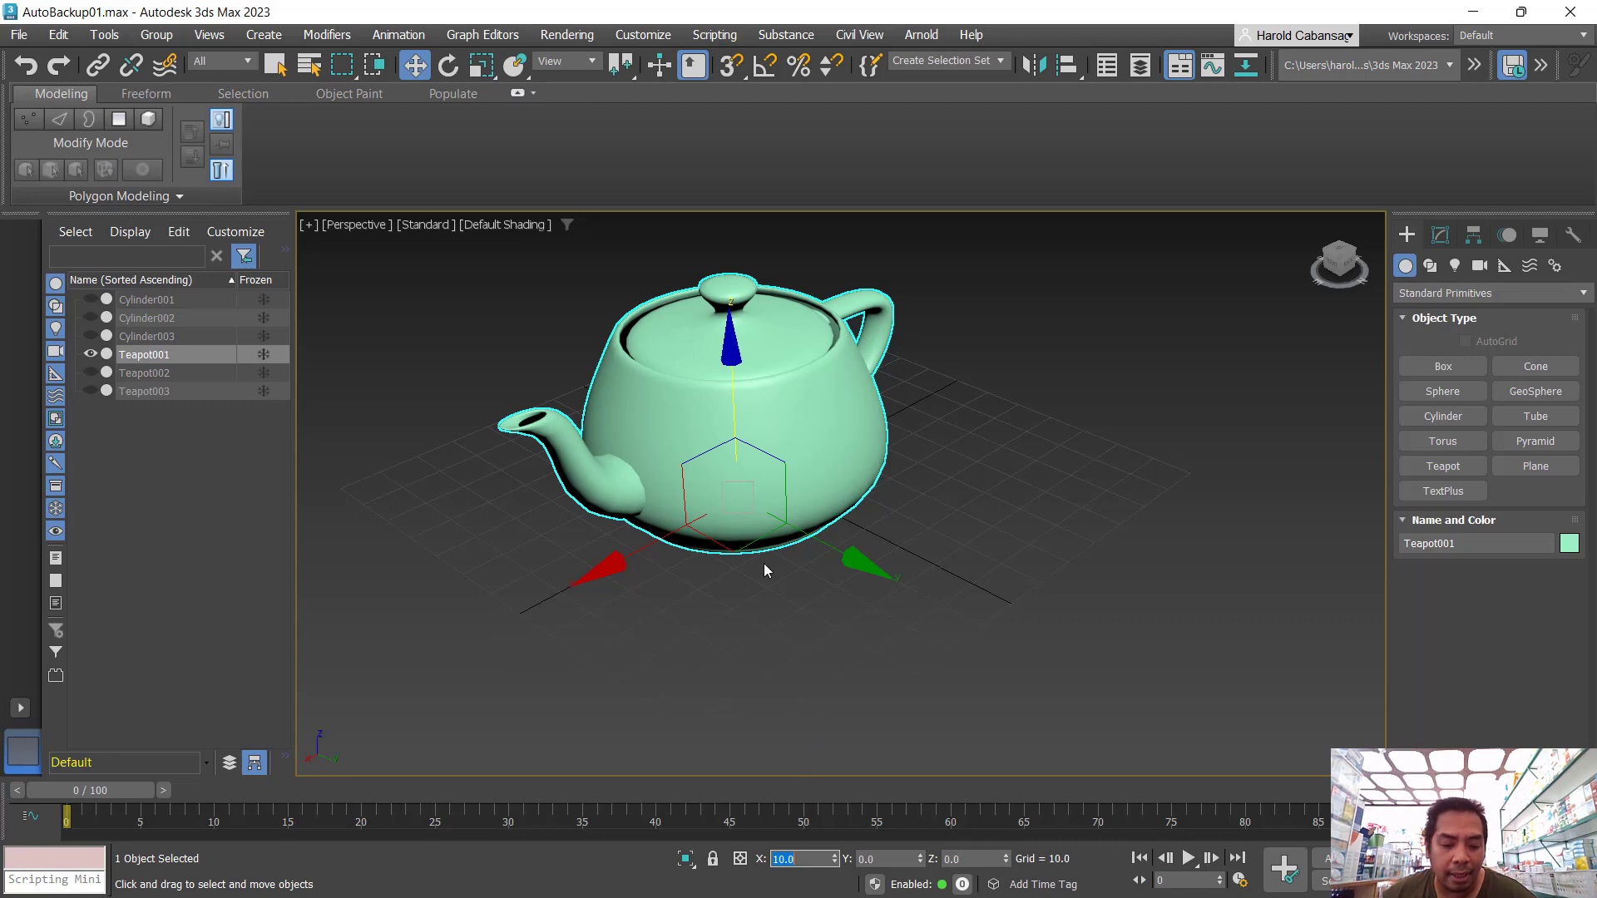
- Check the teapot's offset from the origin in the four-viewport layout, and reset its X position to 0
middle_click_drag(781, 614, 743, 643, "alt")
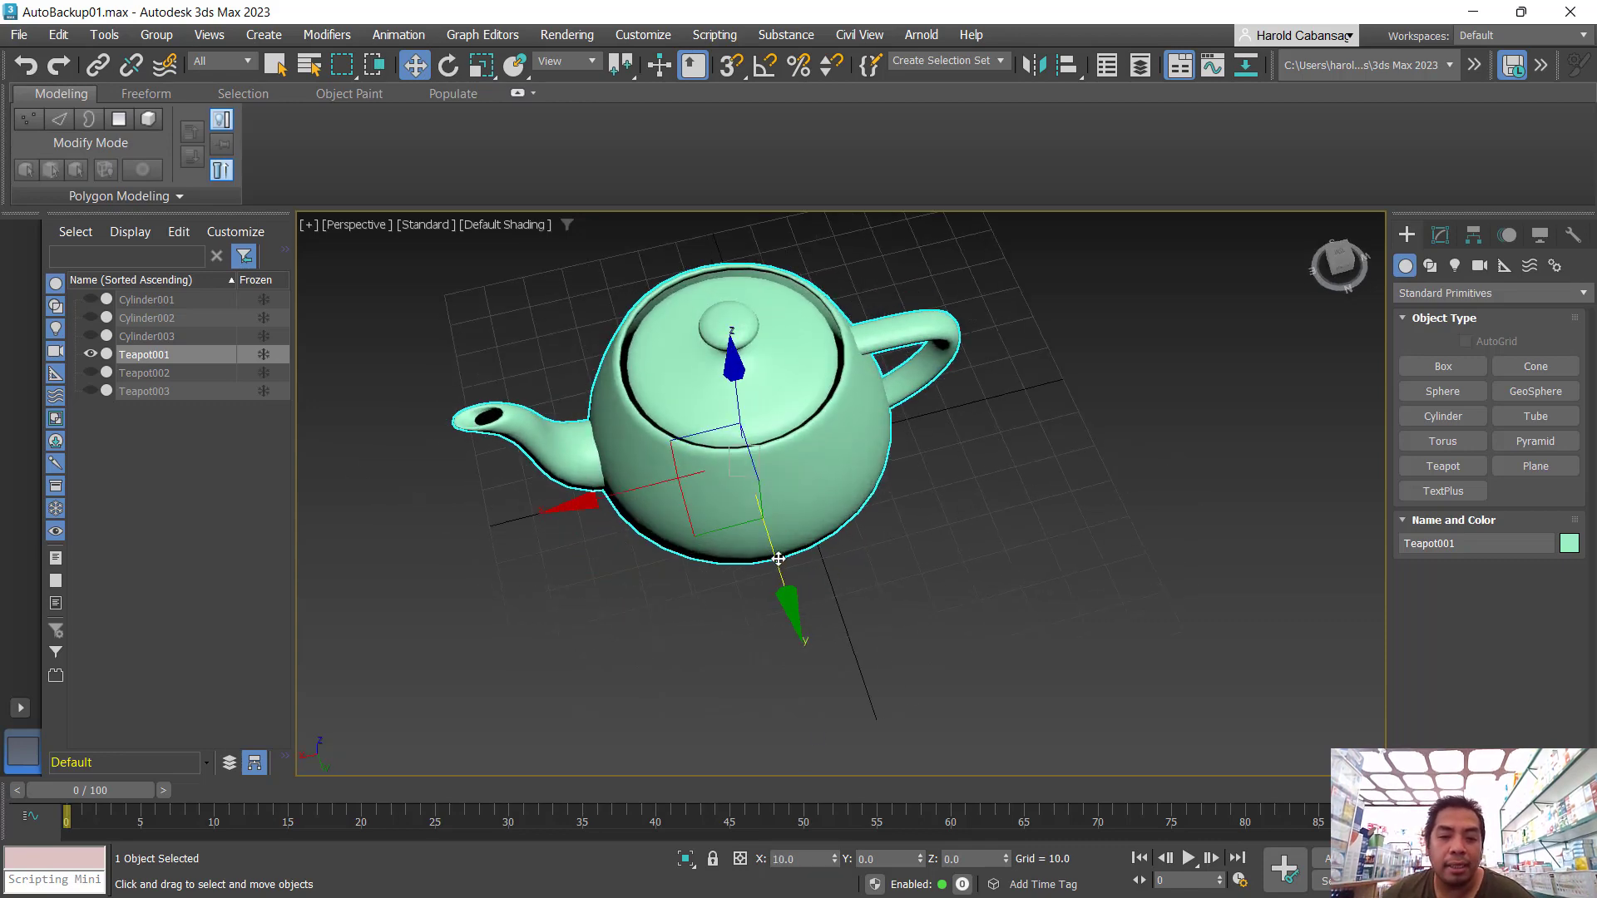
key("alt+w")
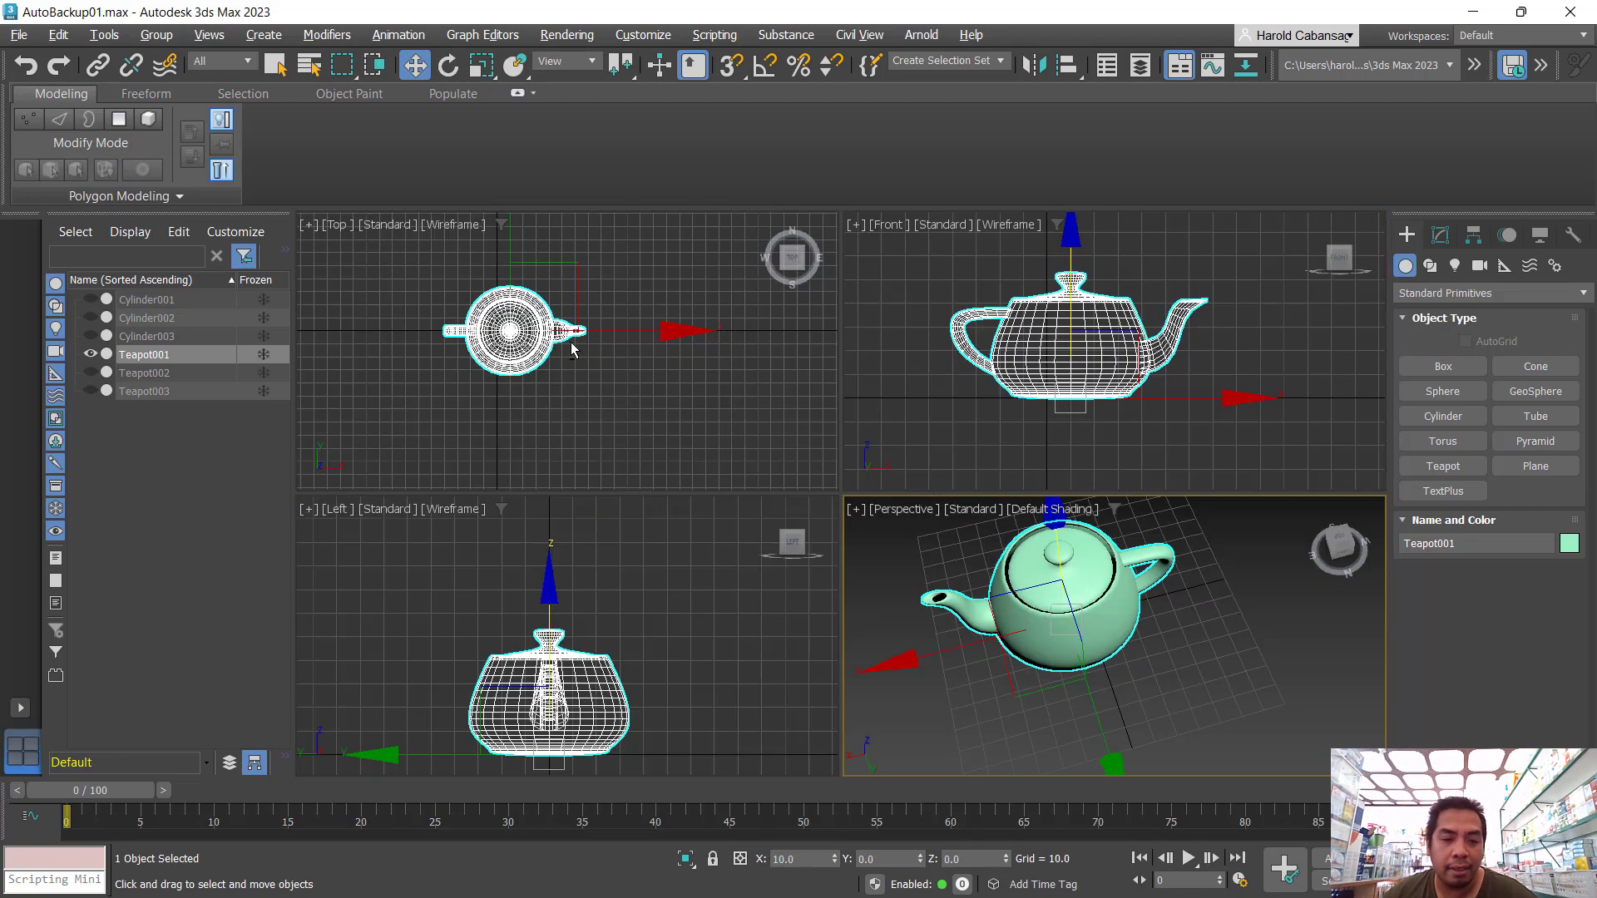
scroll(565, 355, "up", 2)
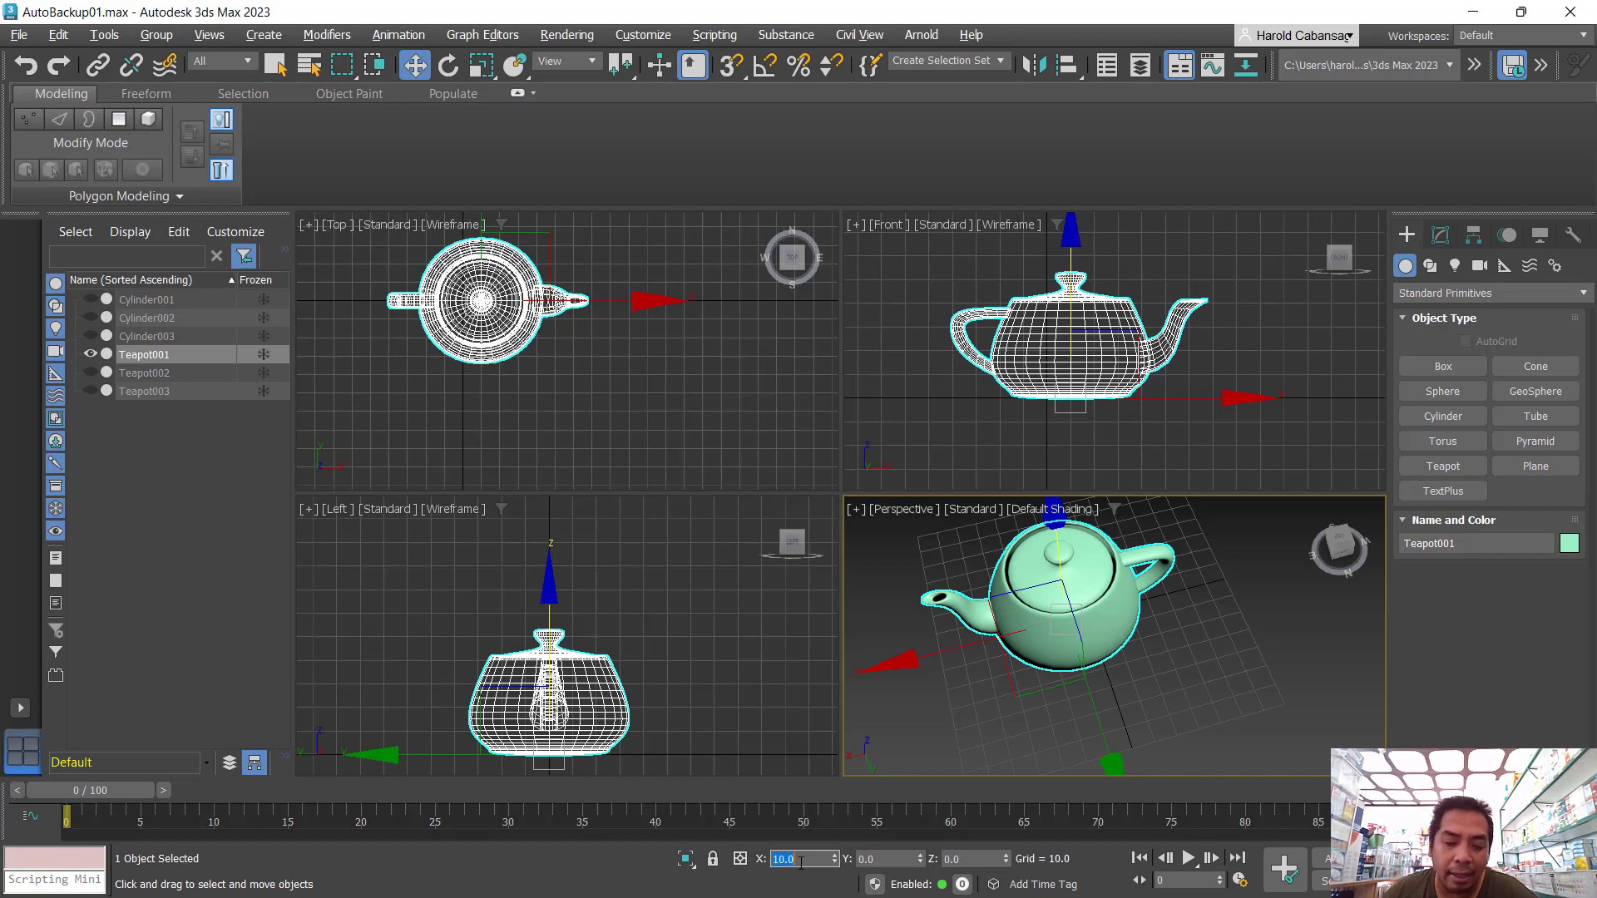
type("0")
key("Return")
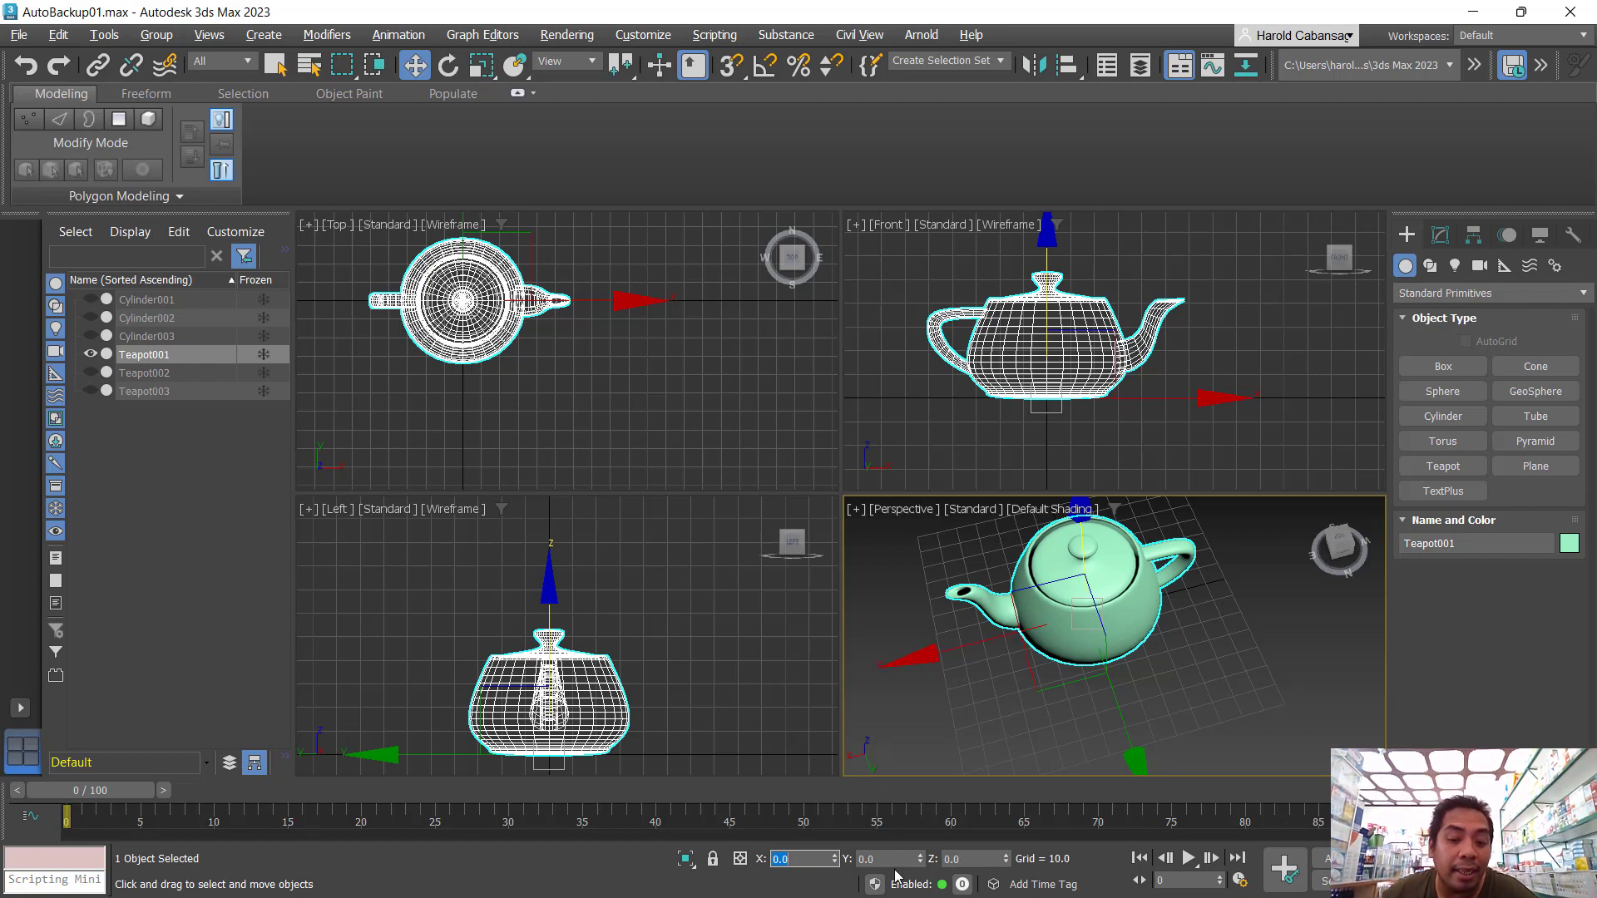
key("Tab")
key("Tab")
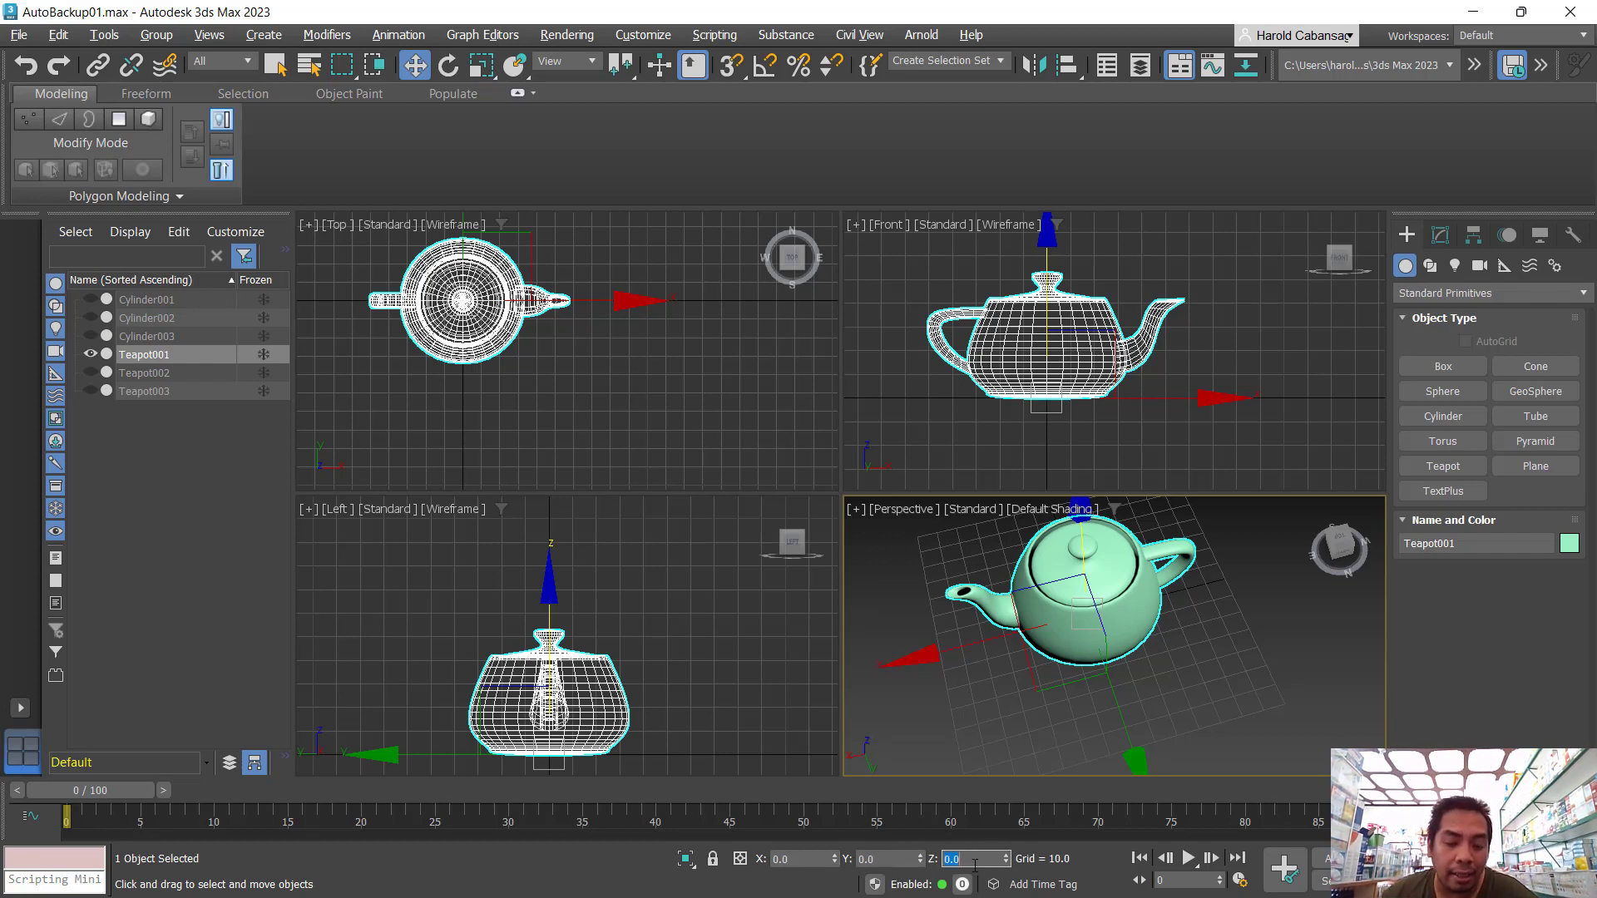
- Deselect the teapot, maximize the Perspective view and select Teapot001 again
left_click(885, 690)
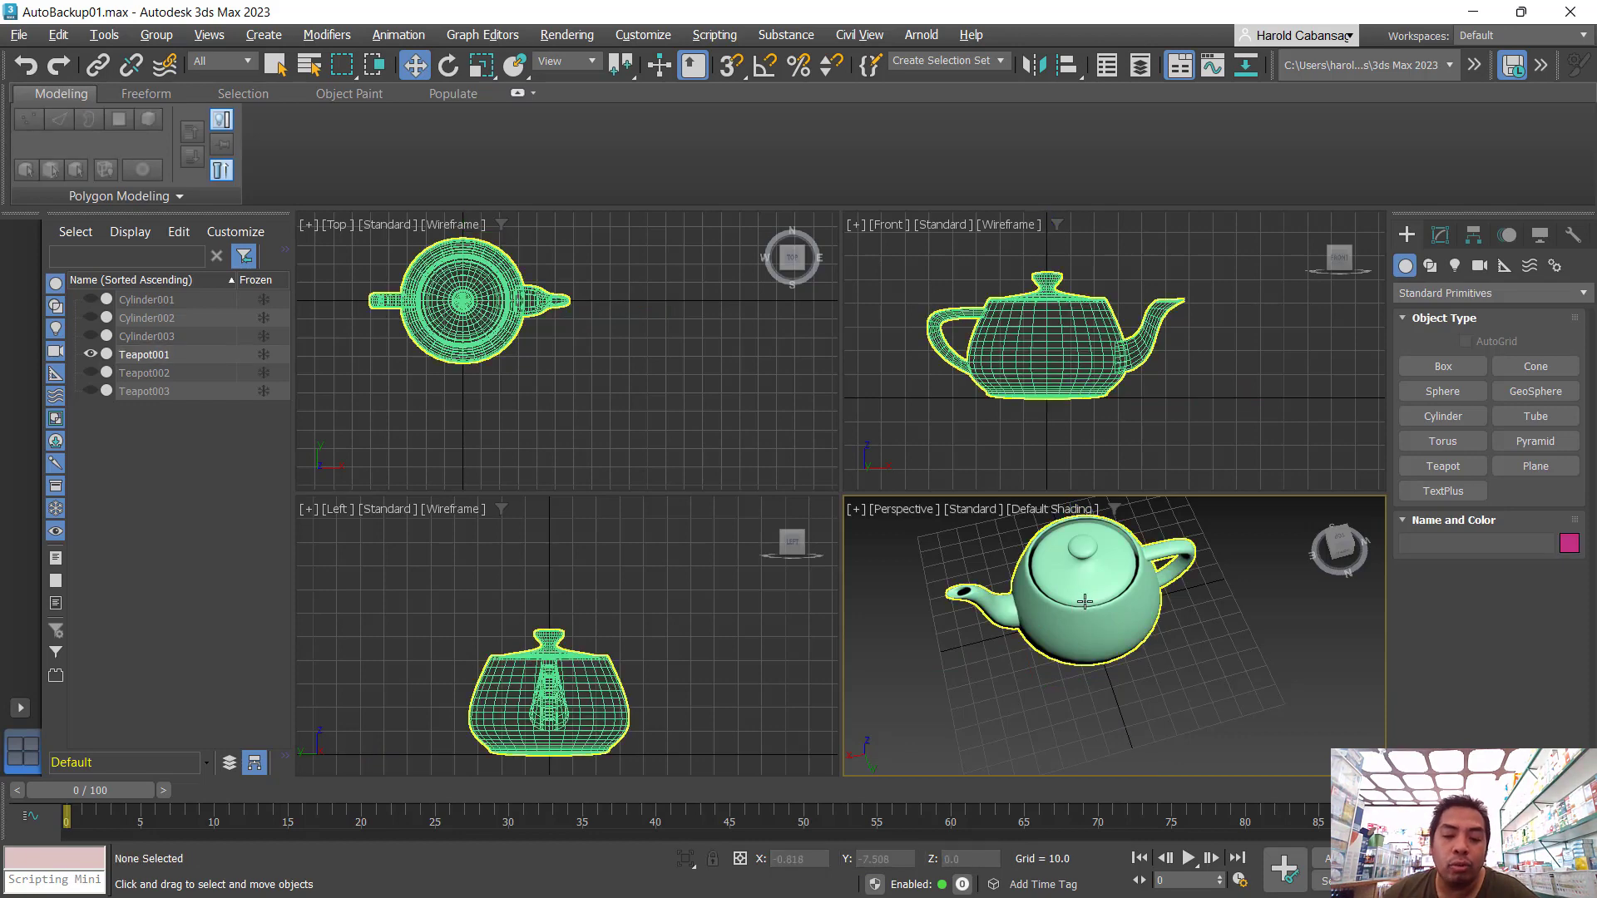
key("alt+w")
middle_click_drag(651, 682, 667, 645, "alt")
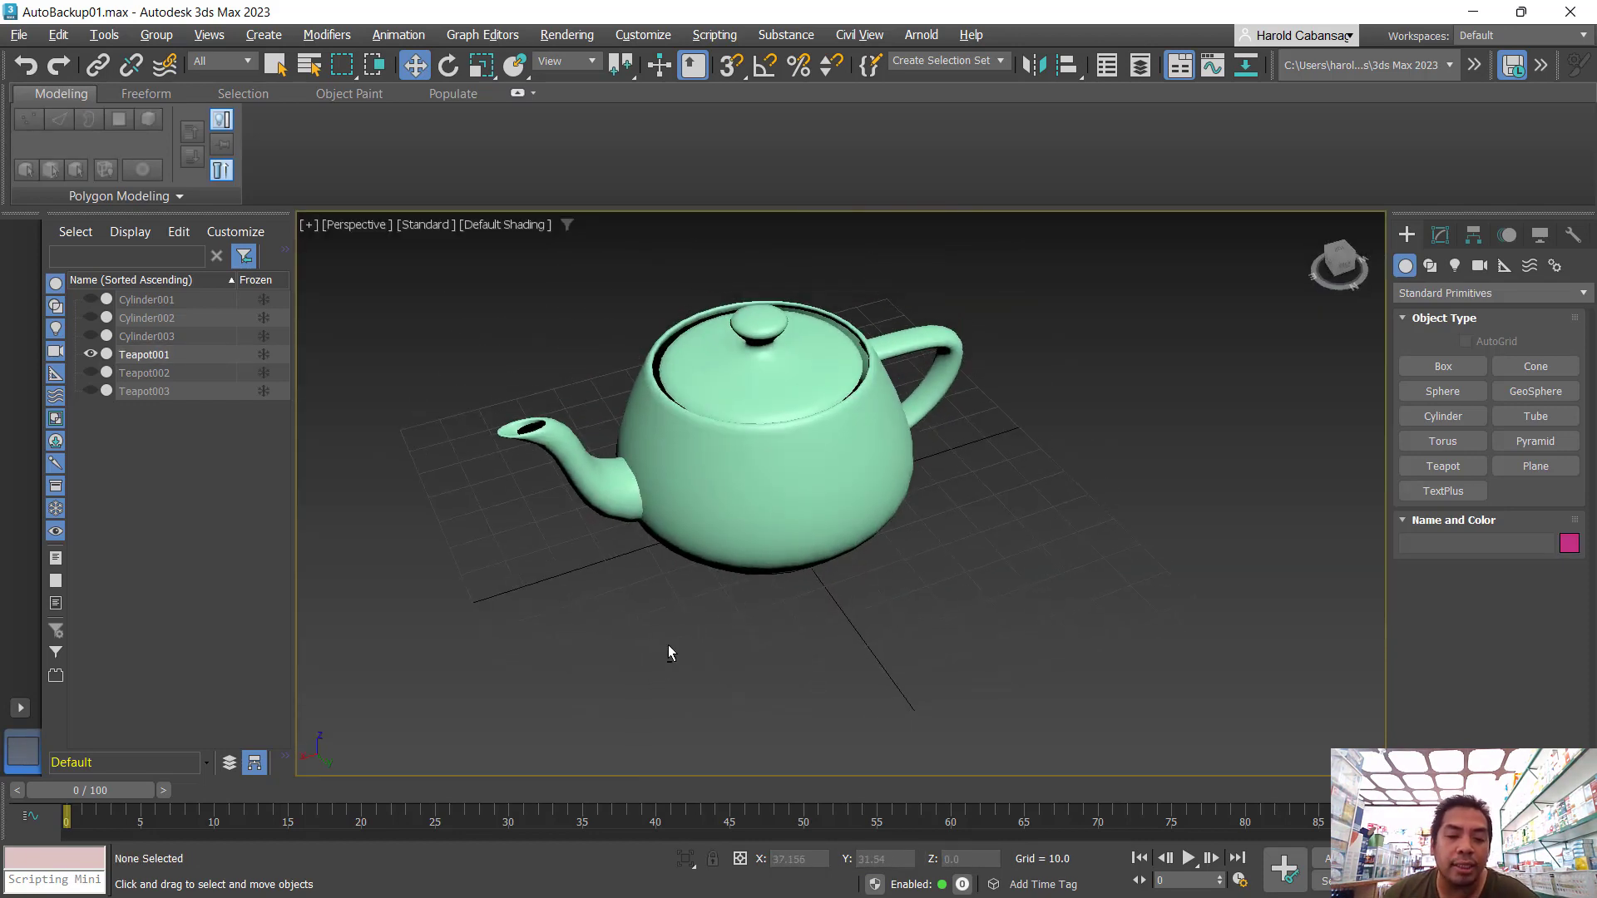
left_click(758, 554)
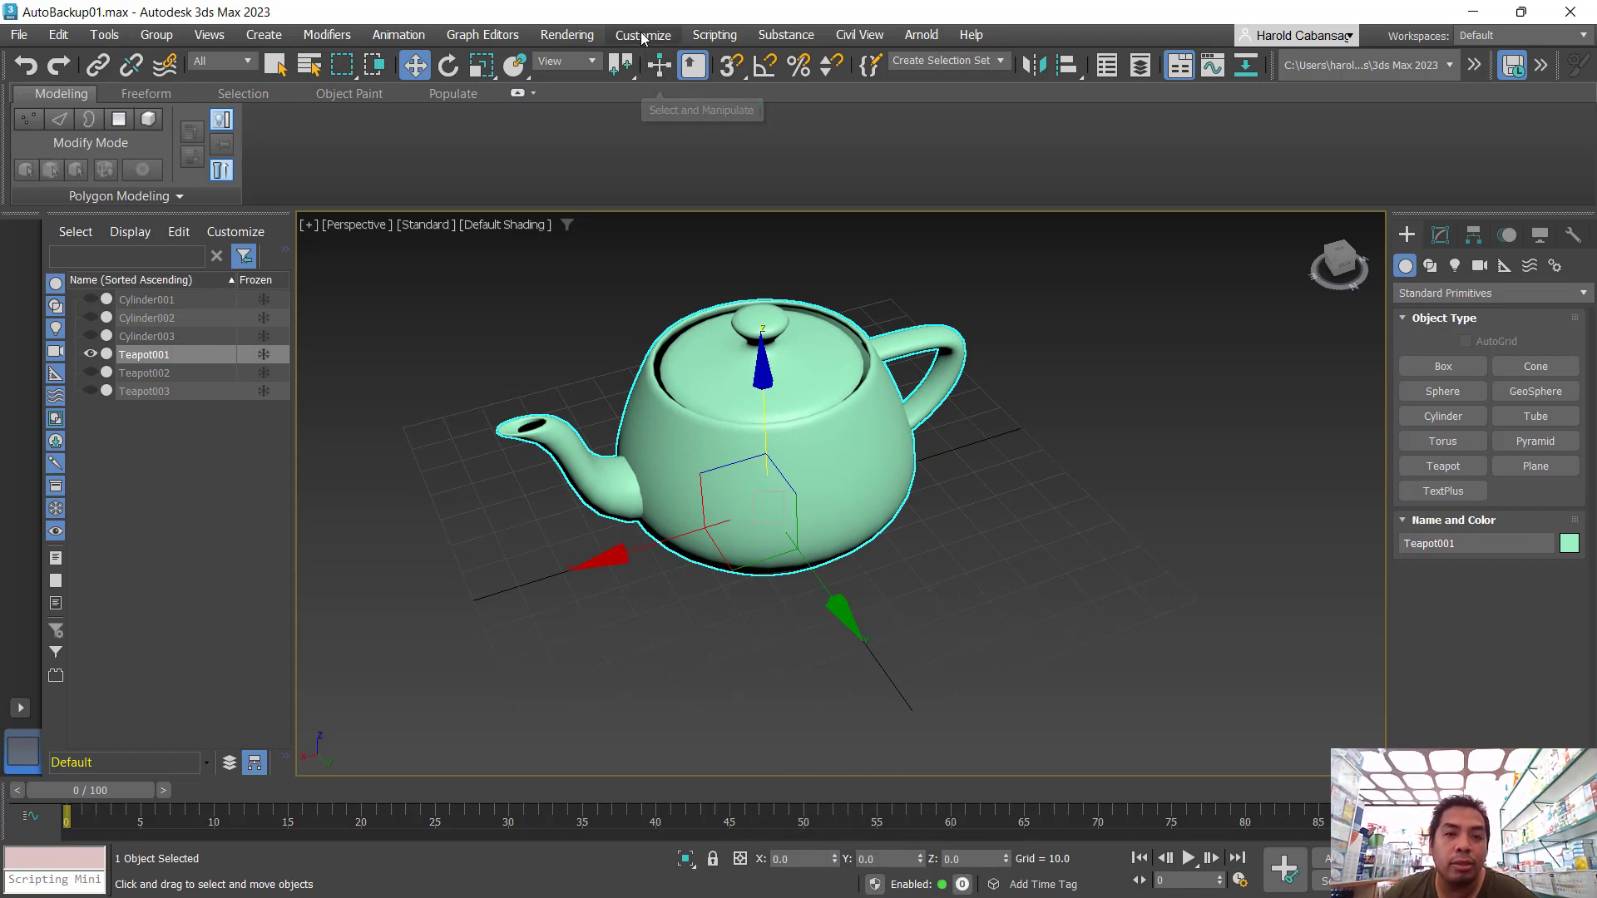
- Open Units Setup and bring up its System Unit Setup options
left_click(642, 39)
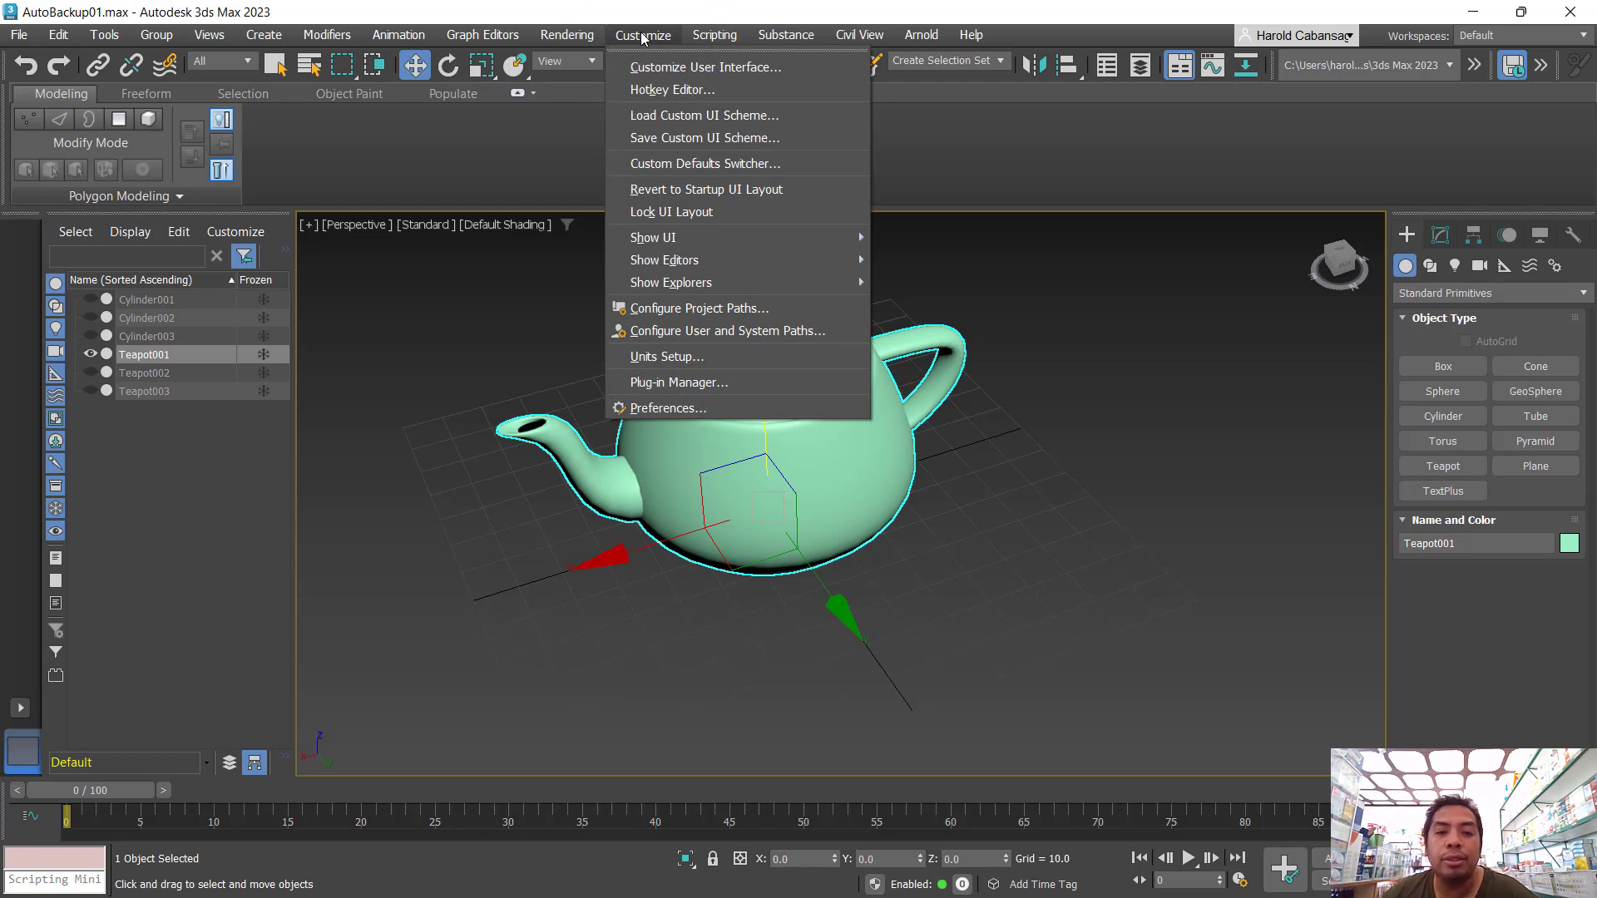
left_click(726, 356)
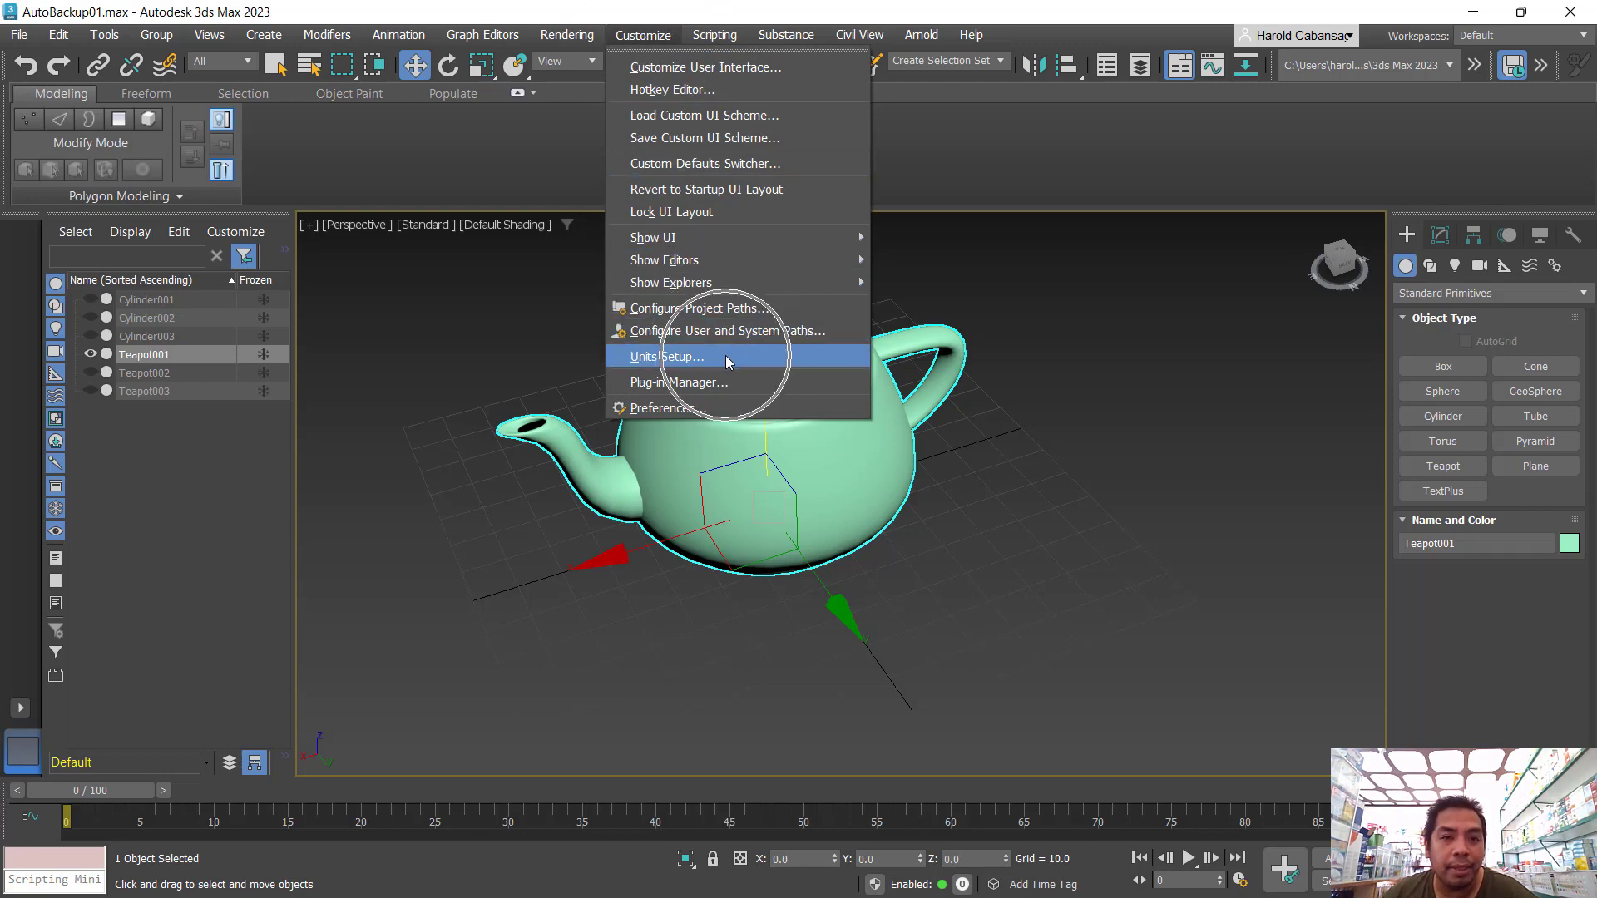
left_click(638, 38)
left_click(639, 38)
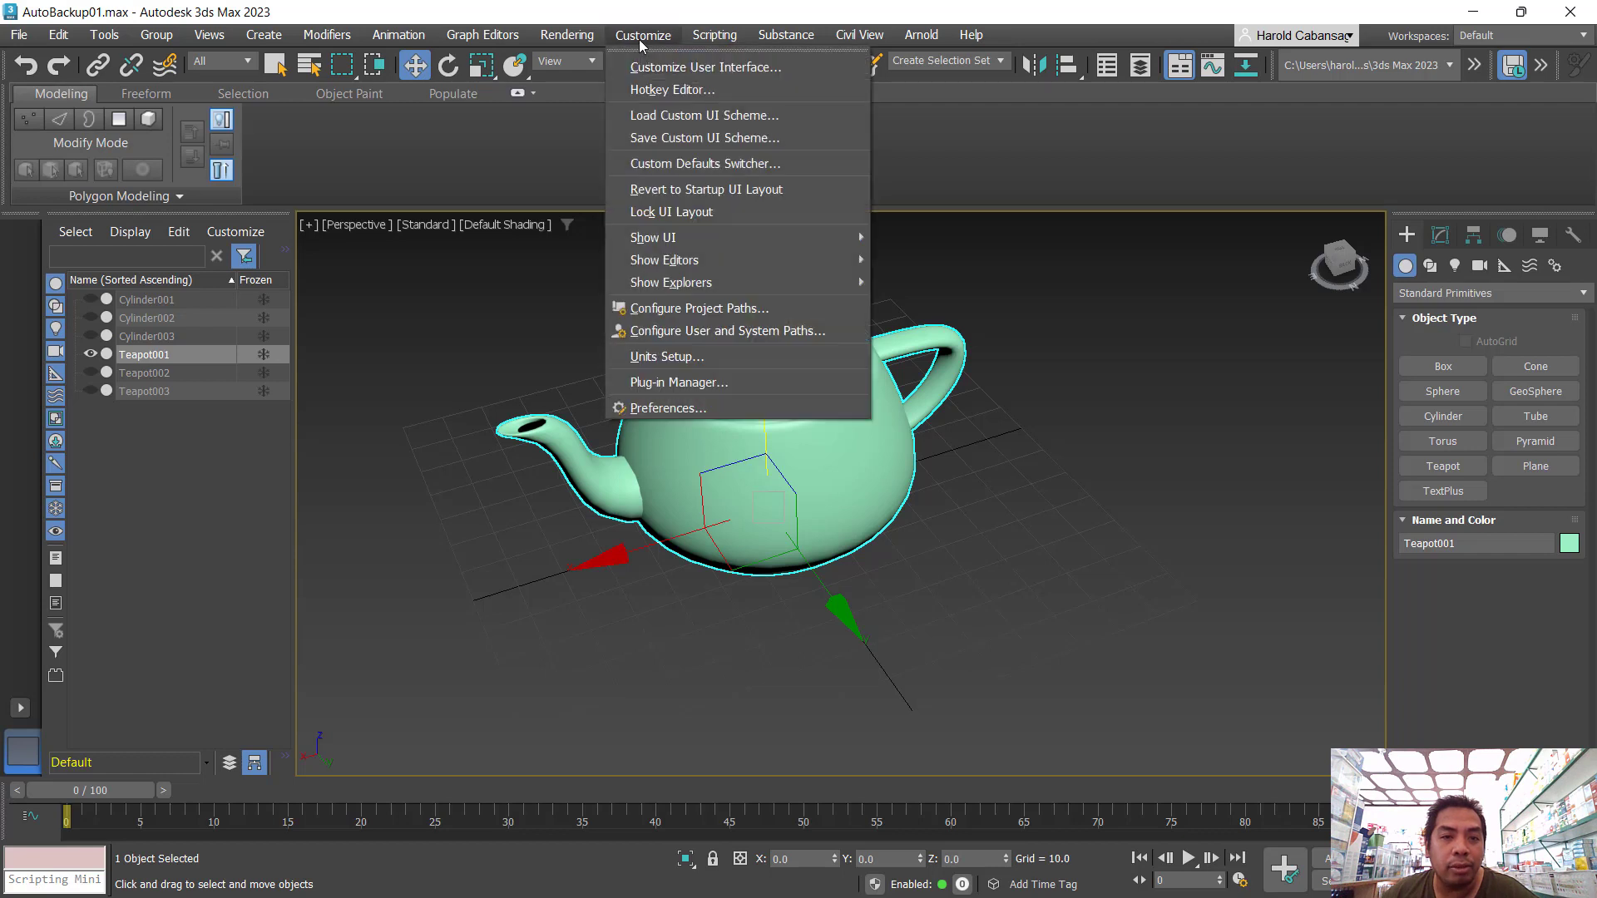
left_click(686, 359)
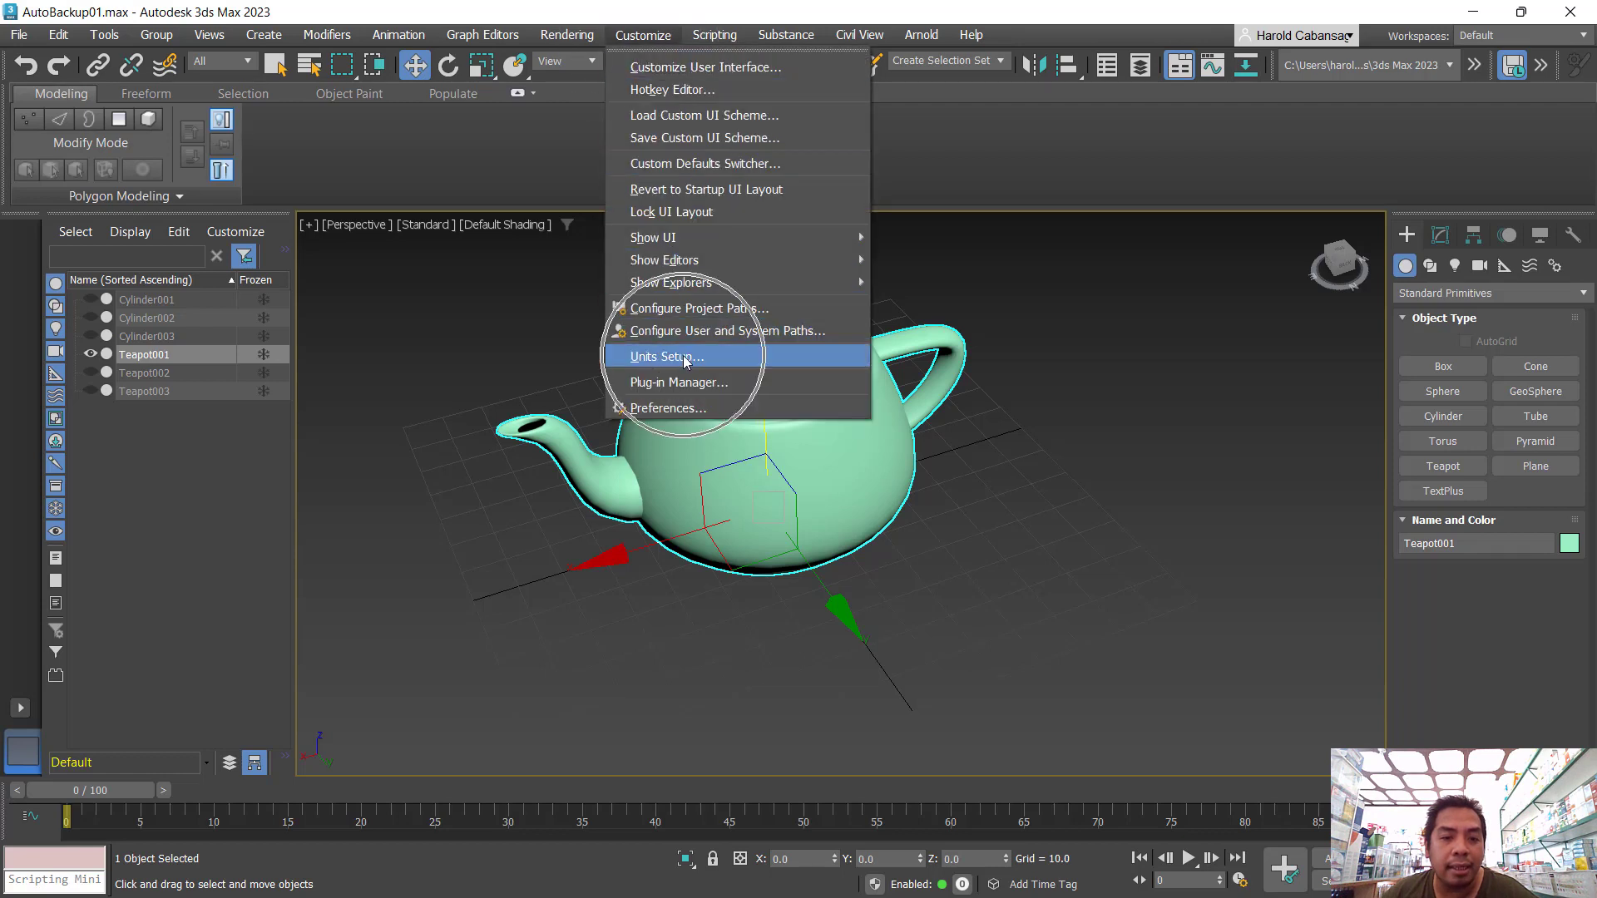
left_click(684, 358)
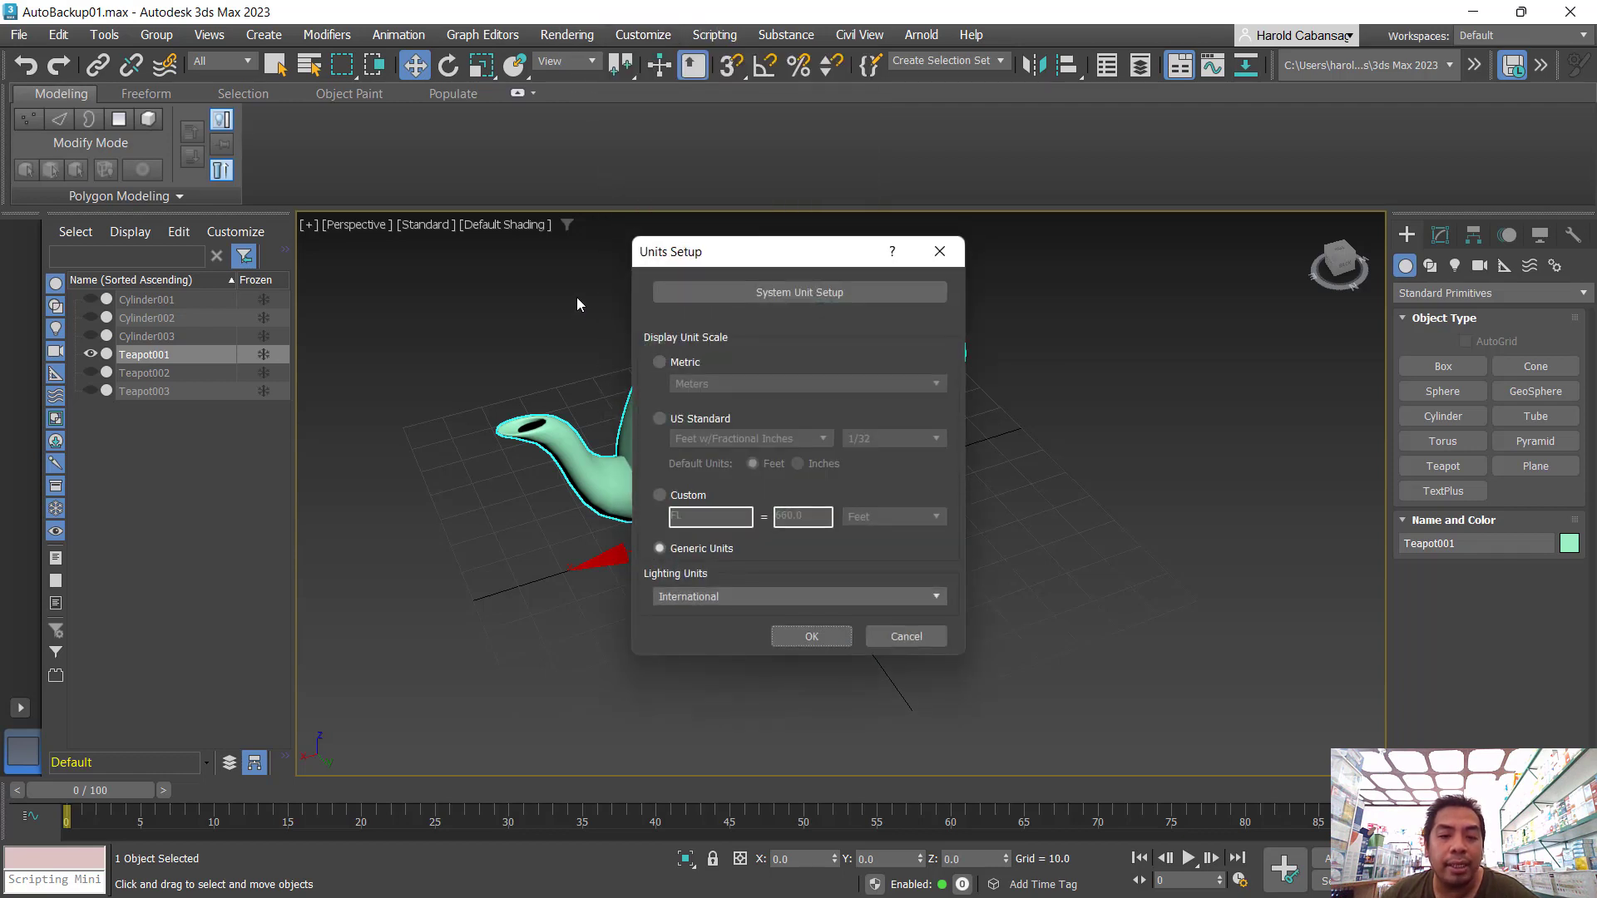
left_click(792, 299)
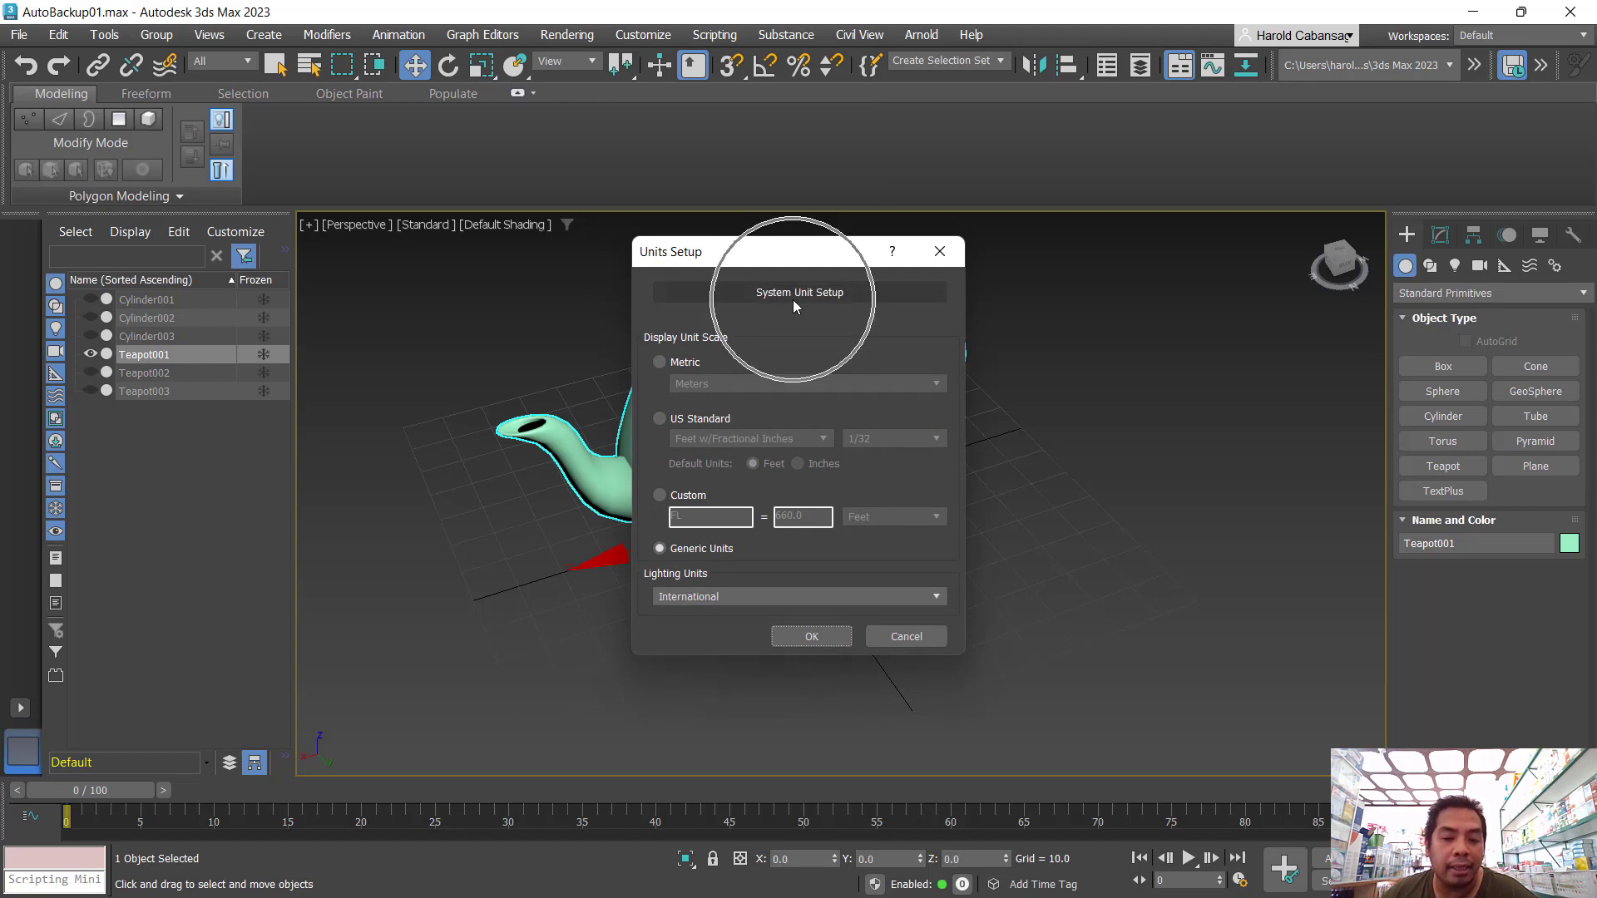
left_click(796, 294)
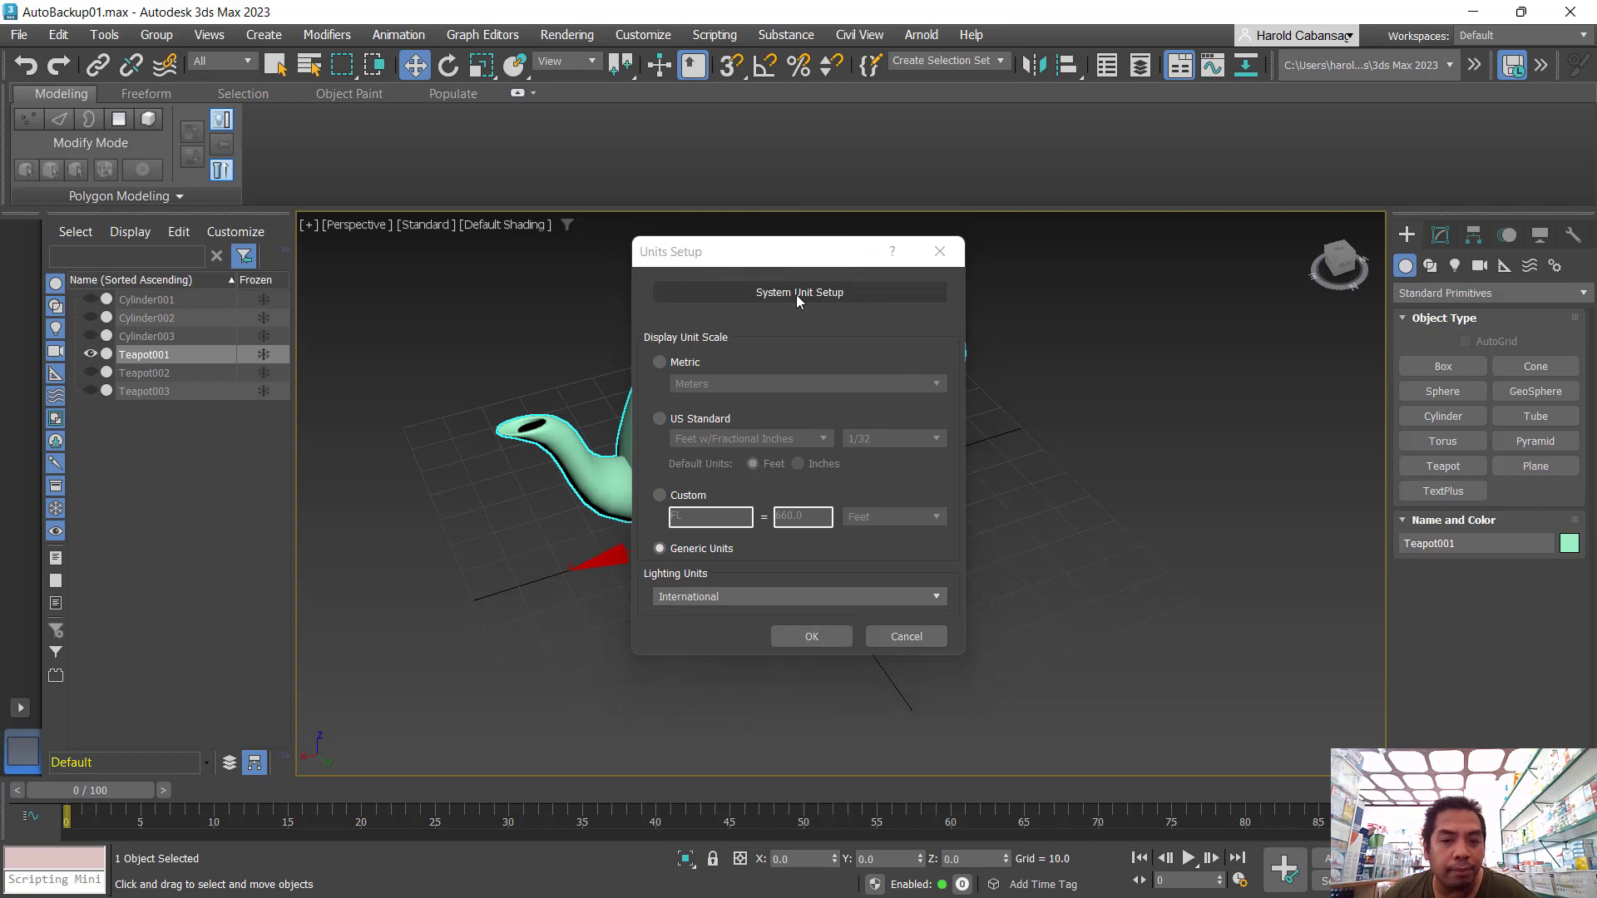
- Review which real-world unit the system unit scale uses, and cancel both unit dialogs without changes
left_click(691, 409)
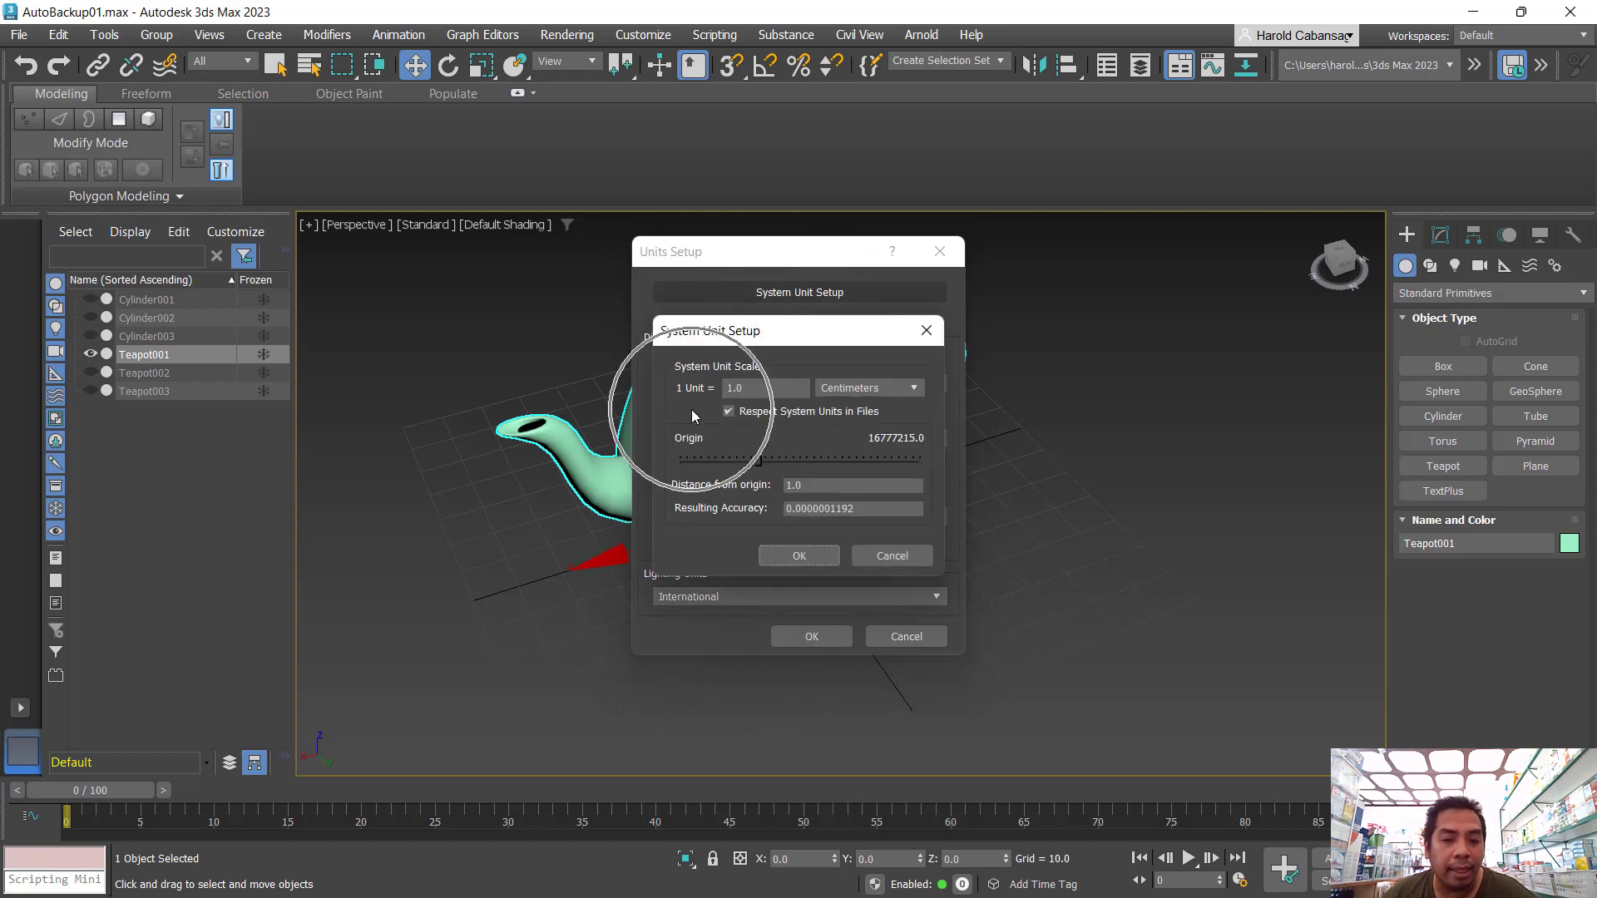
left_click(731, 372)
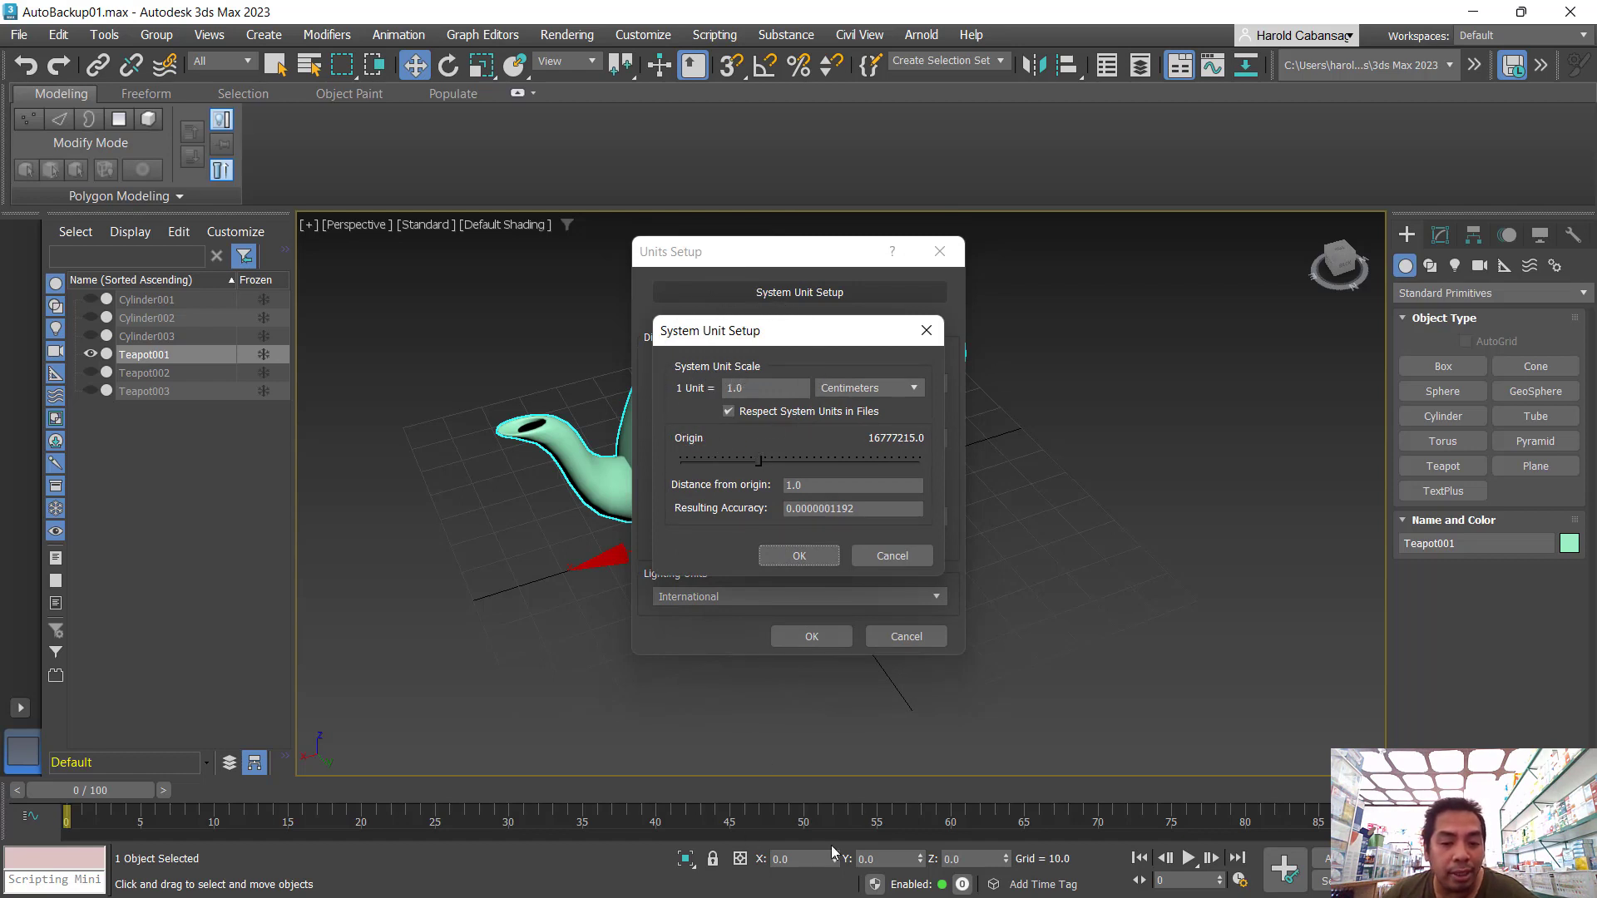
left_click(875, 408)
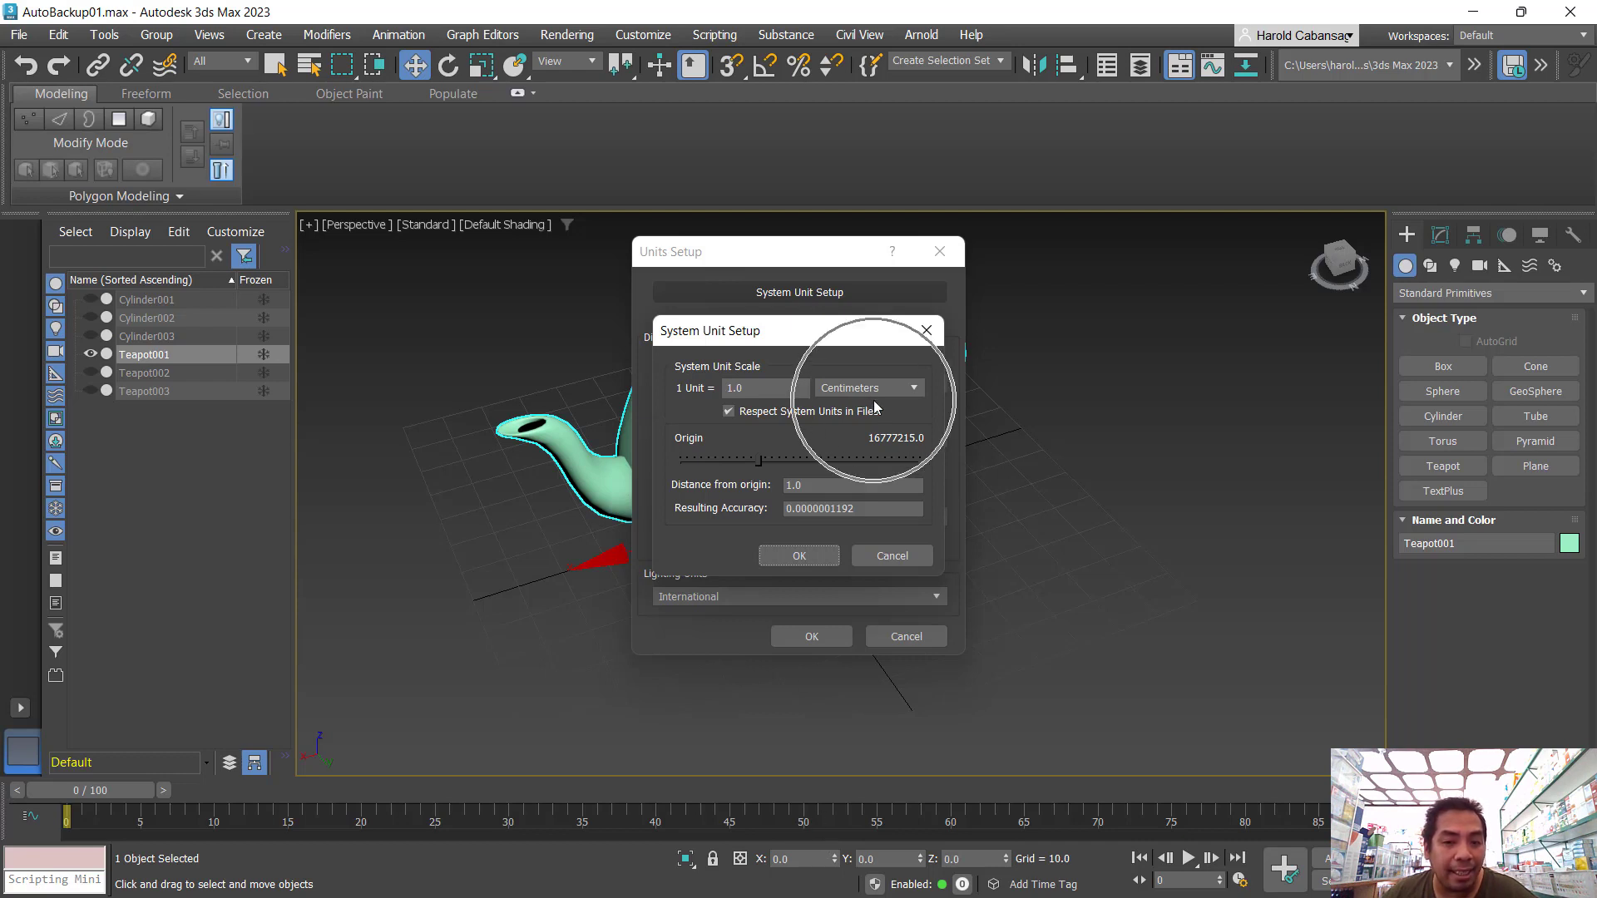
key("ctrl")
key("ctrl")
key("ctrl")
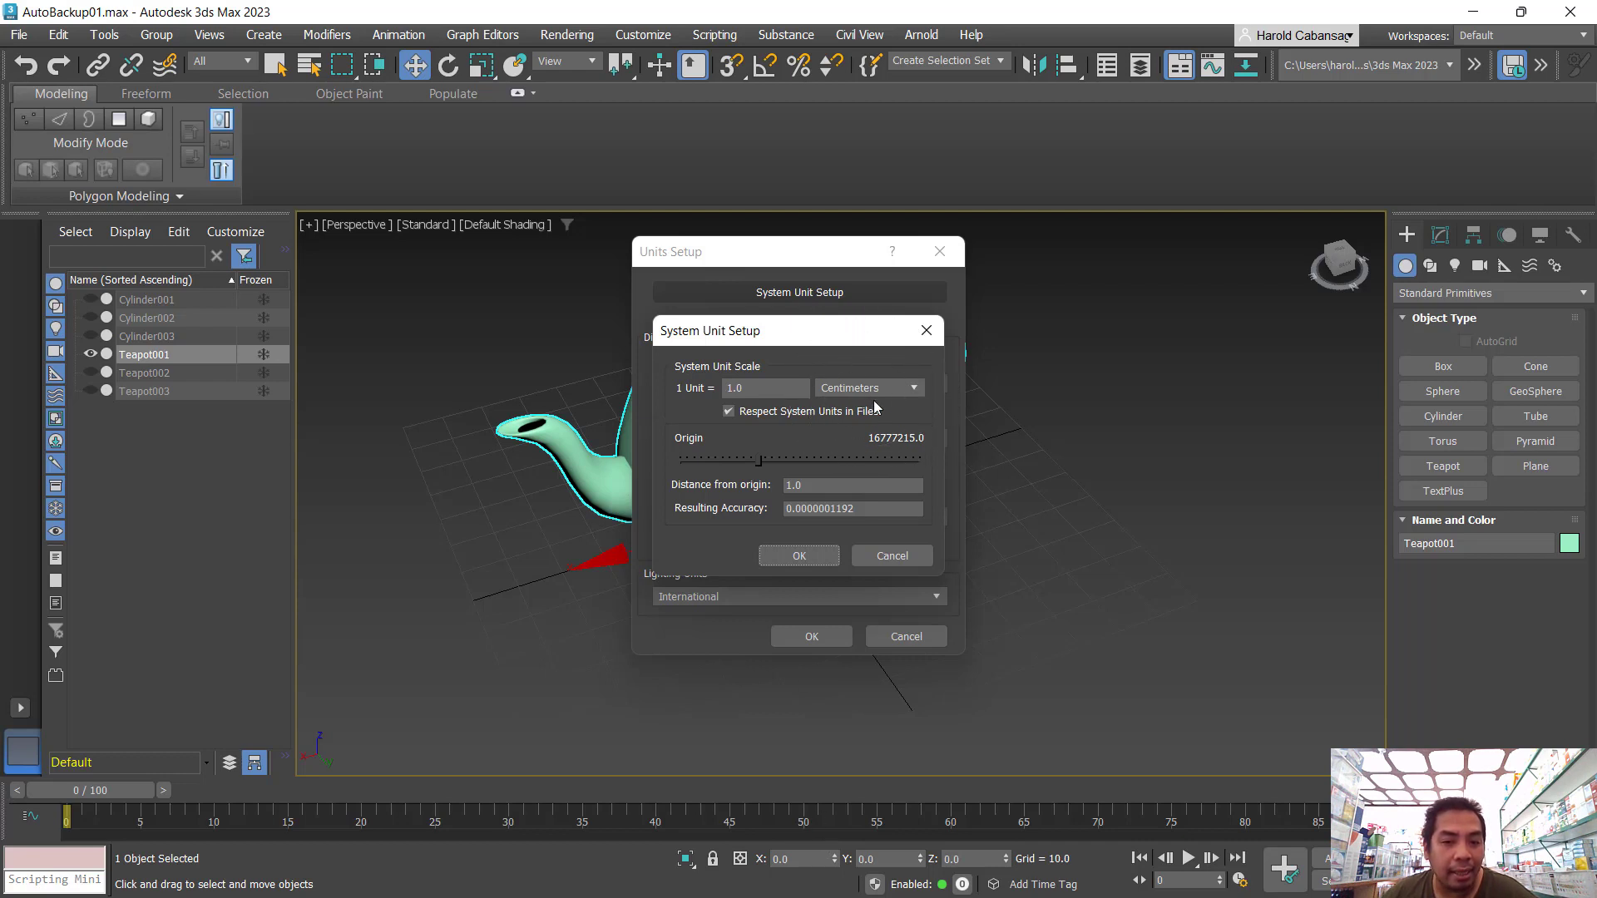
key("ctrl")
key("ctrl")
key("ctrl")
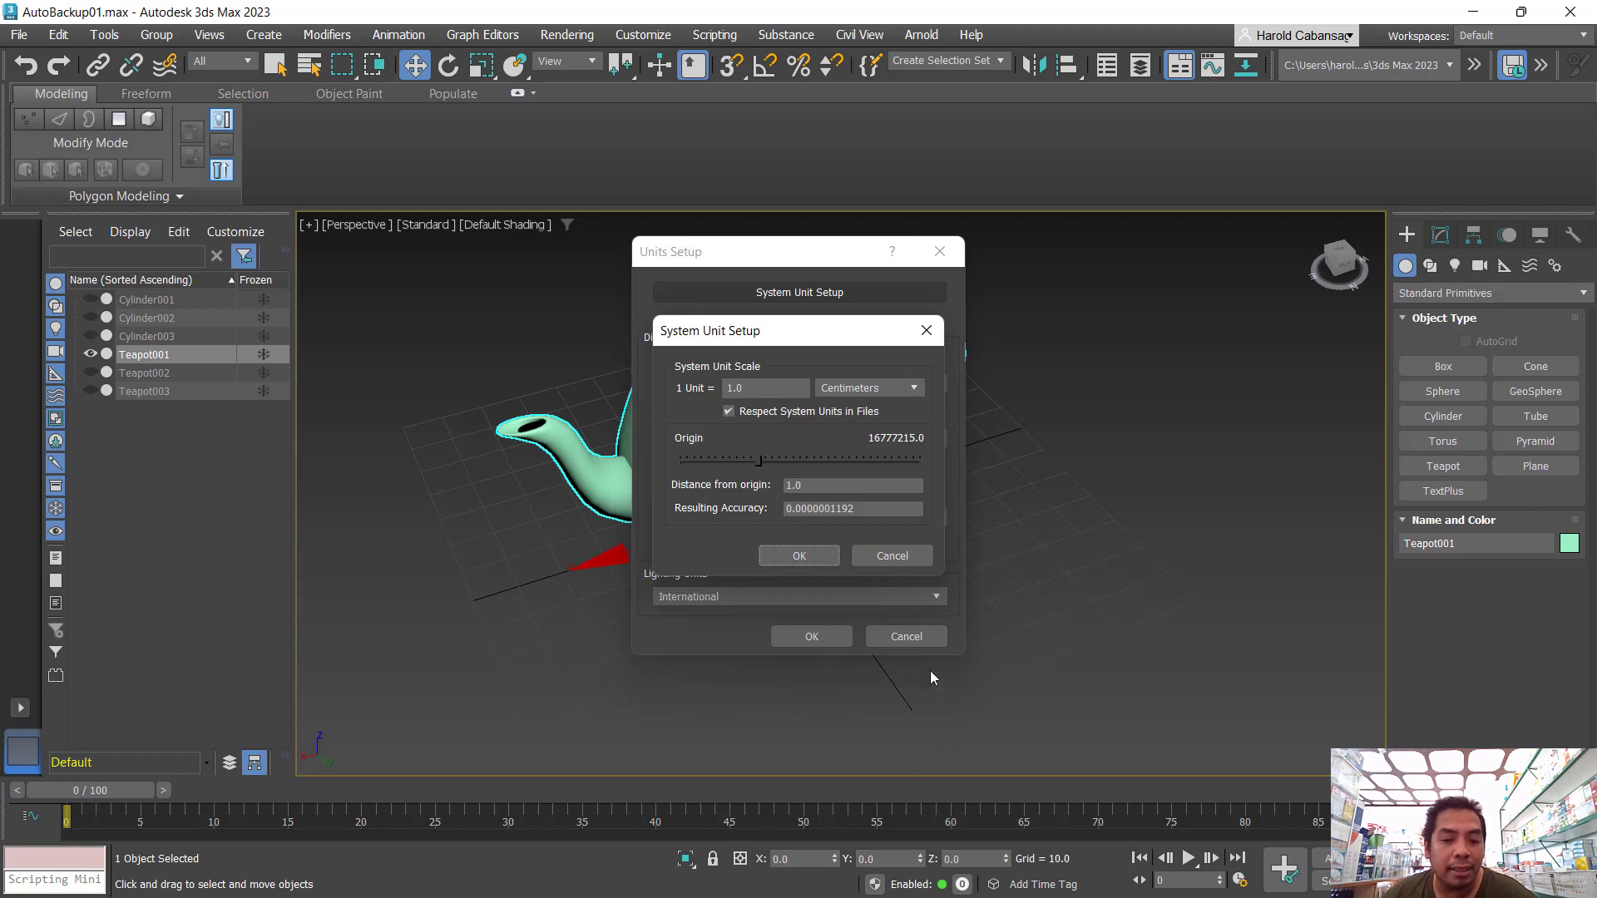
left_click(871, 557)
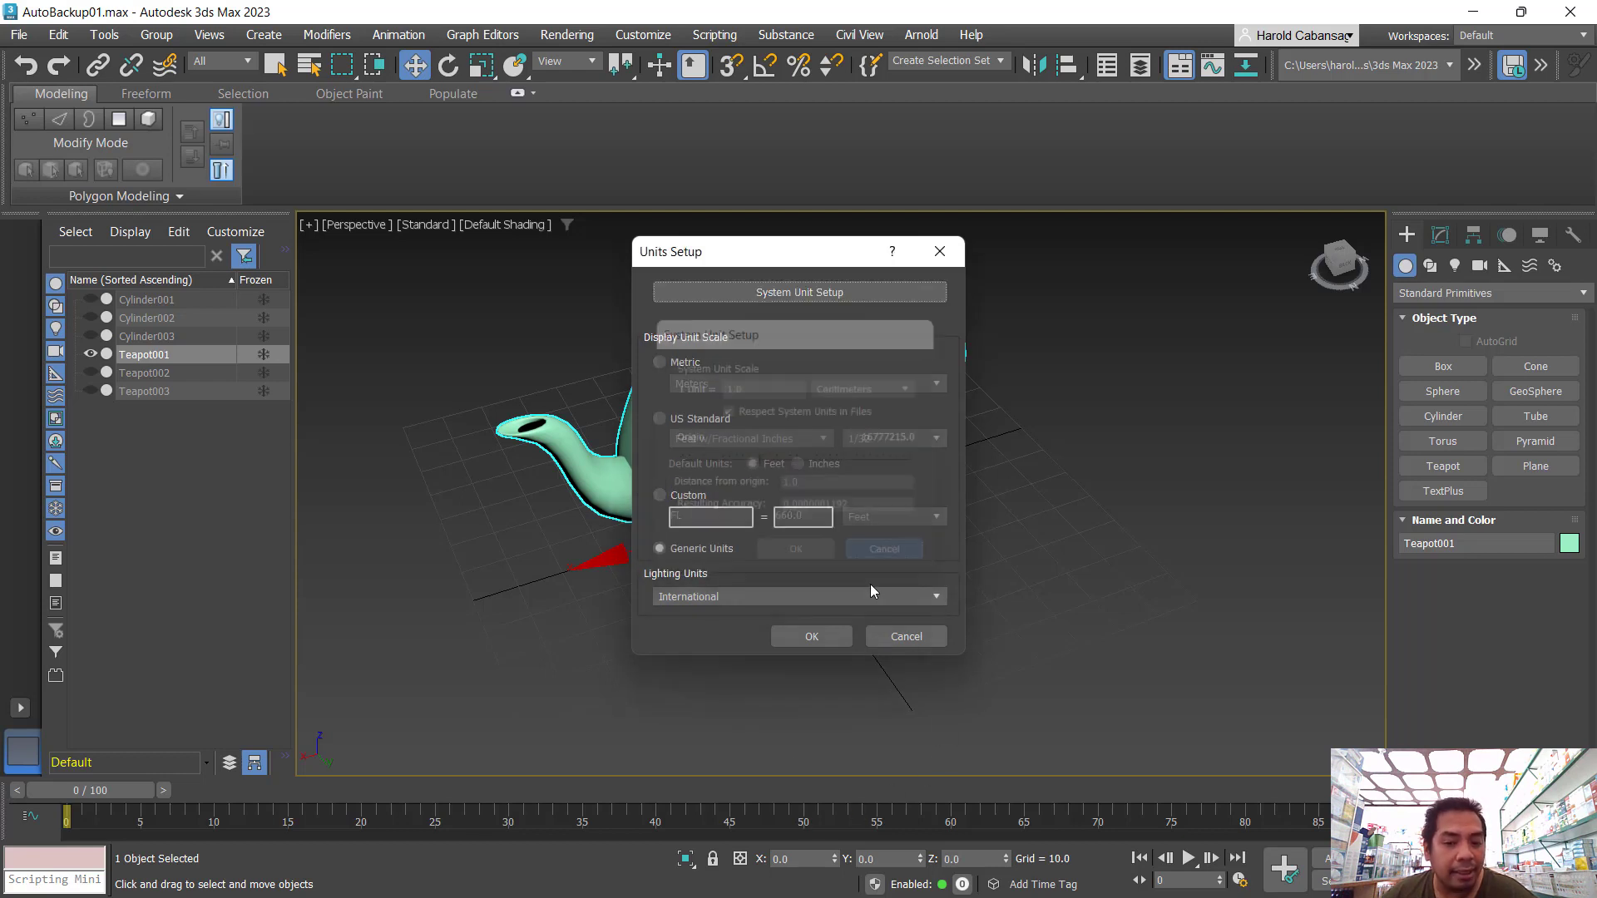
left_click(905, 637)
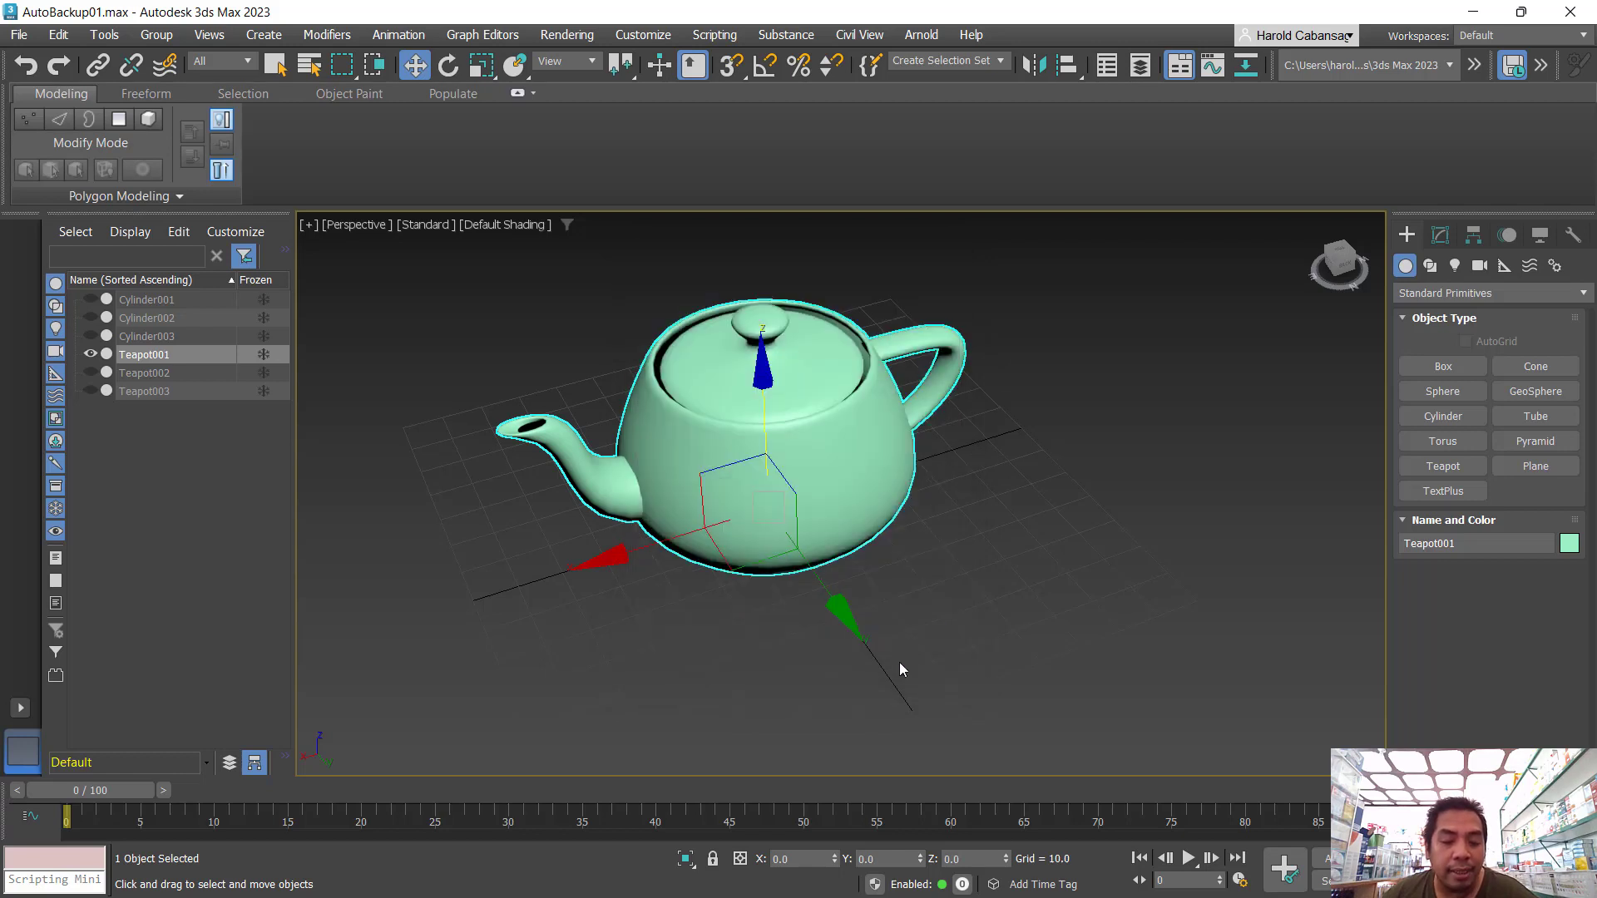
- Set Teapot001's X and Y position coordinates to 20 each
left_click(797, 859)
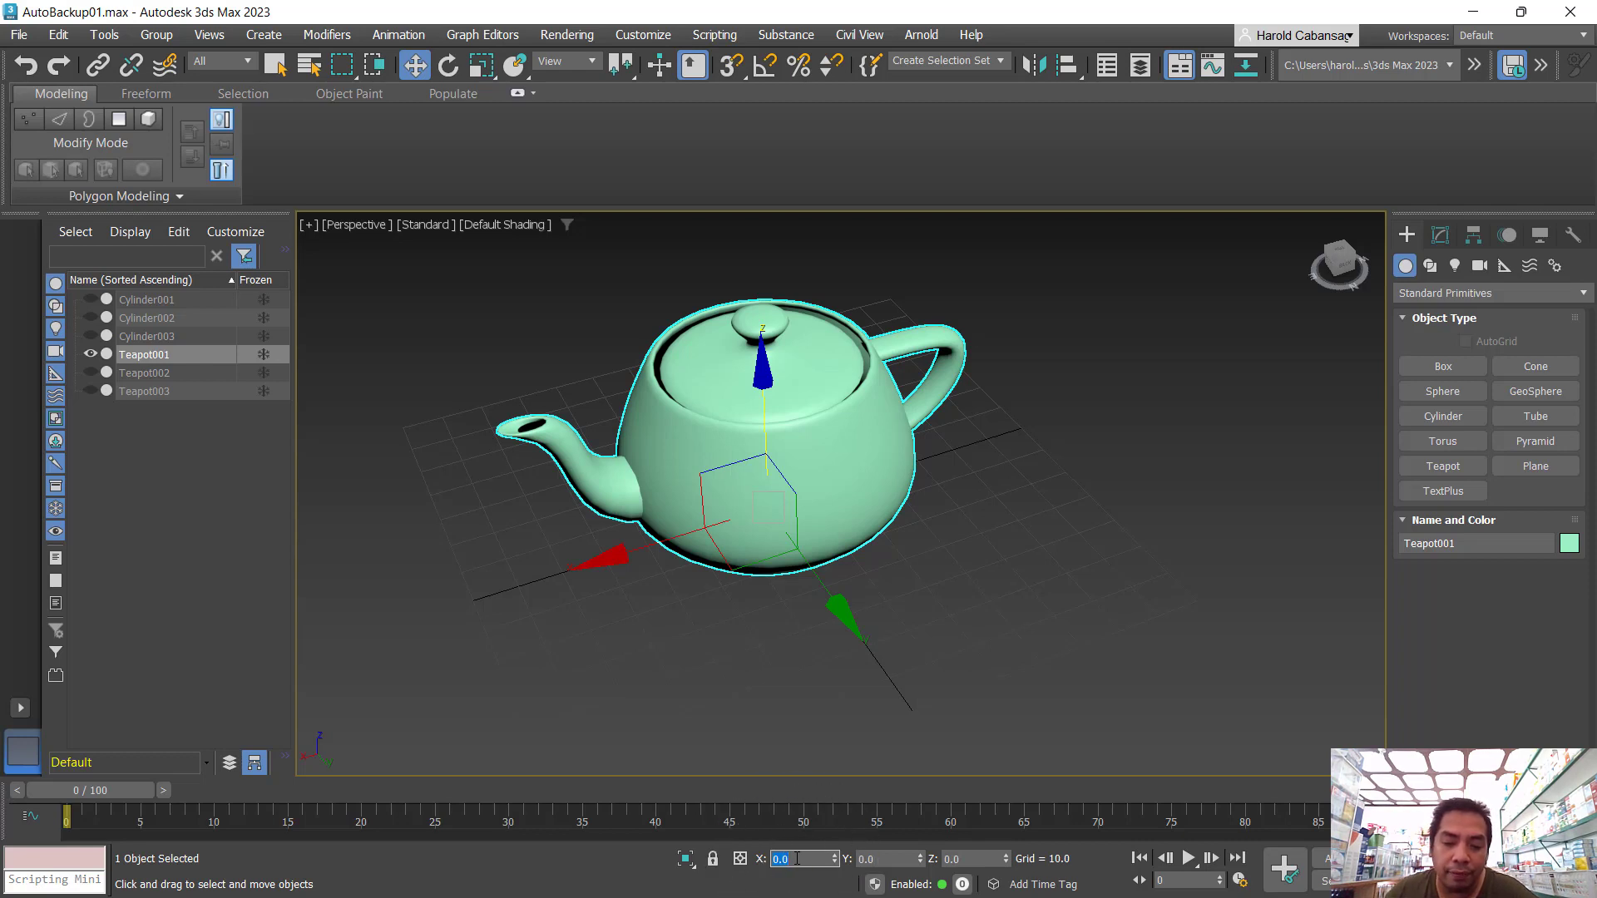
type("2")
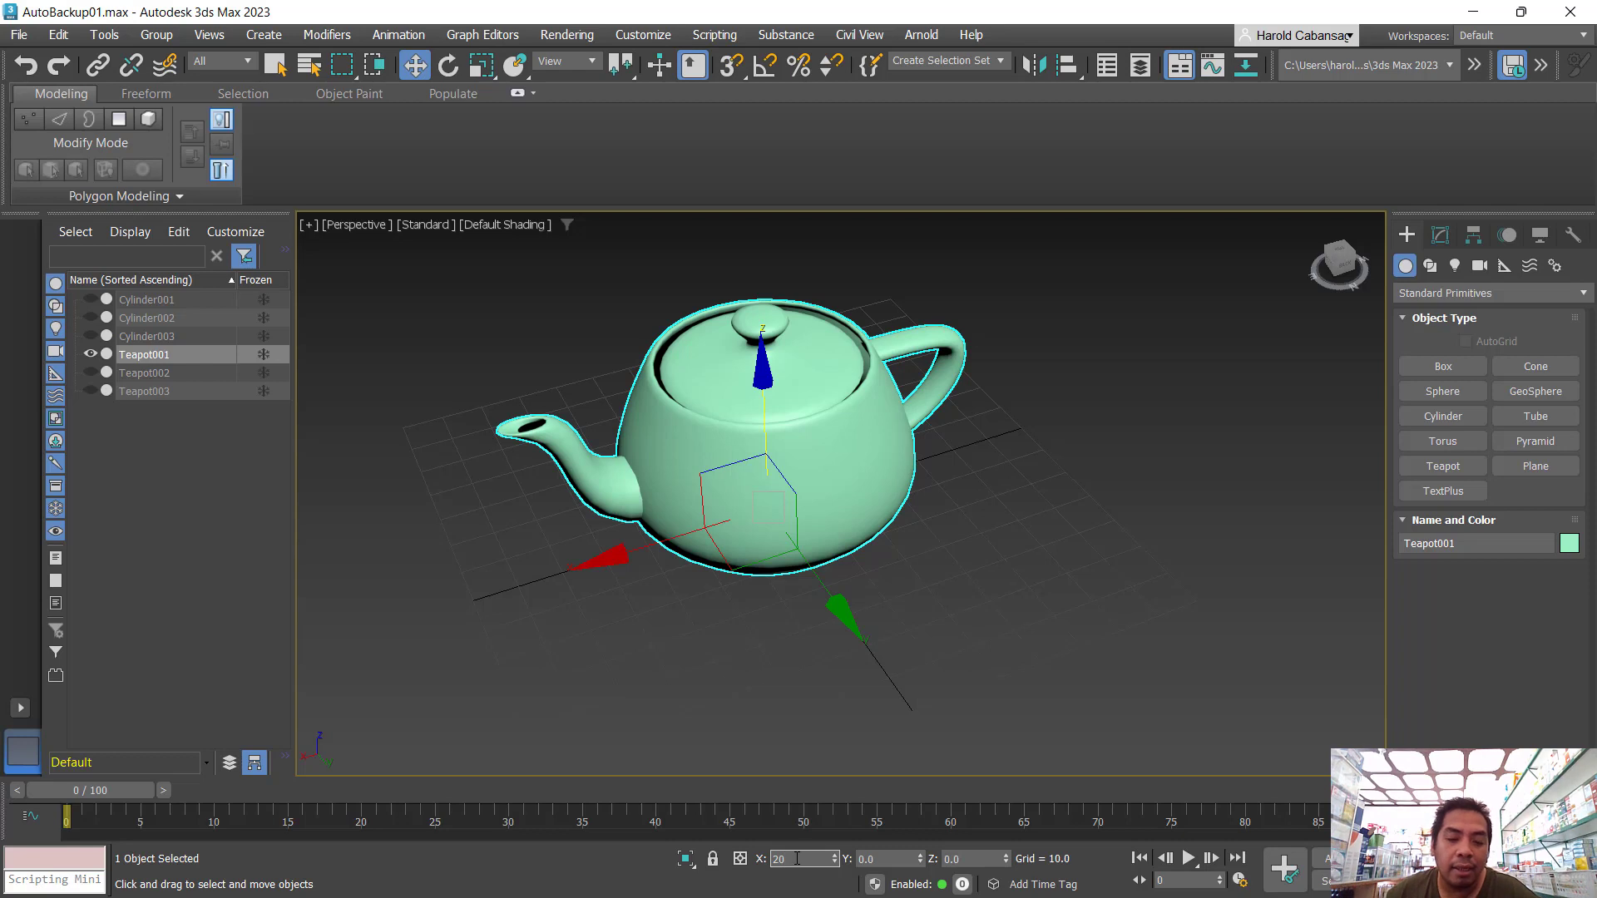
type("0")
key("Return")
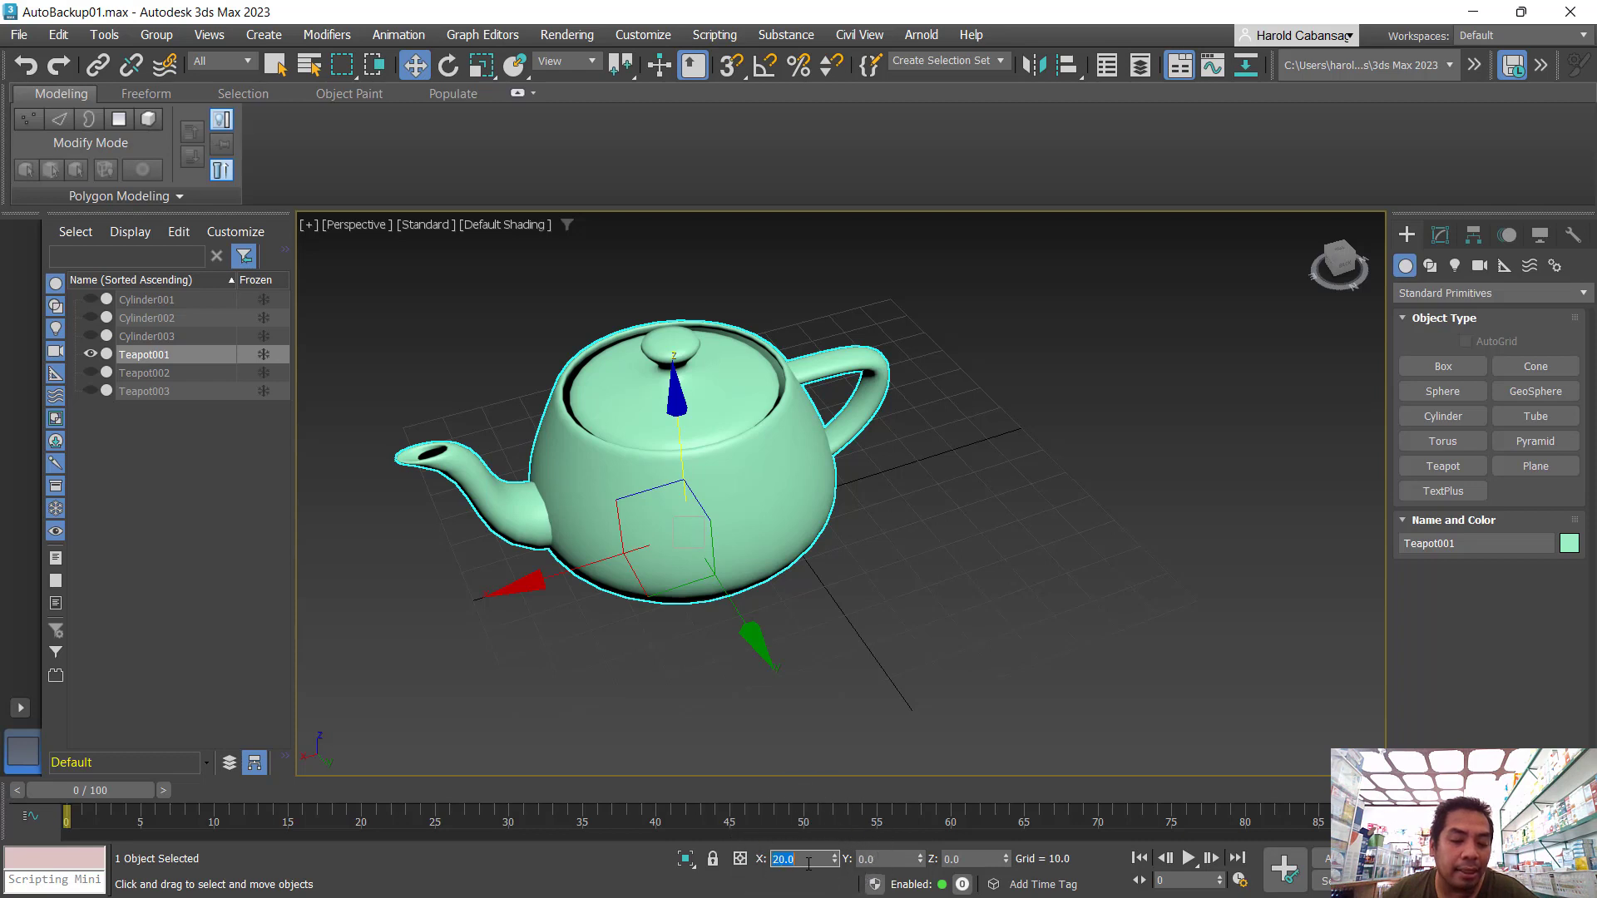
key("Tab")
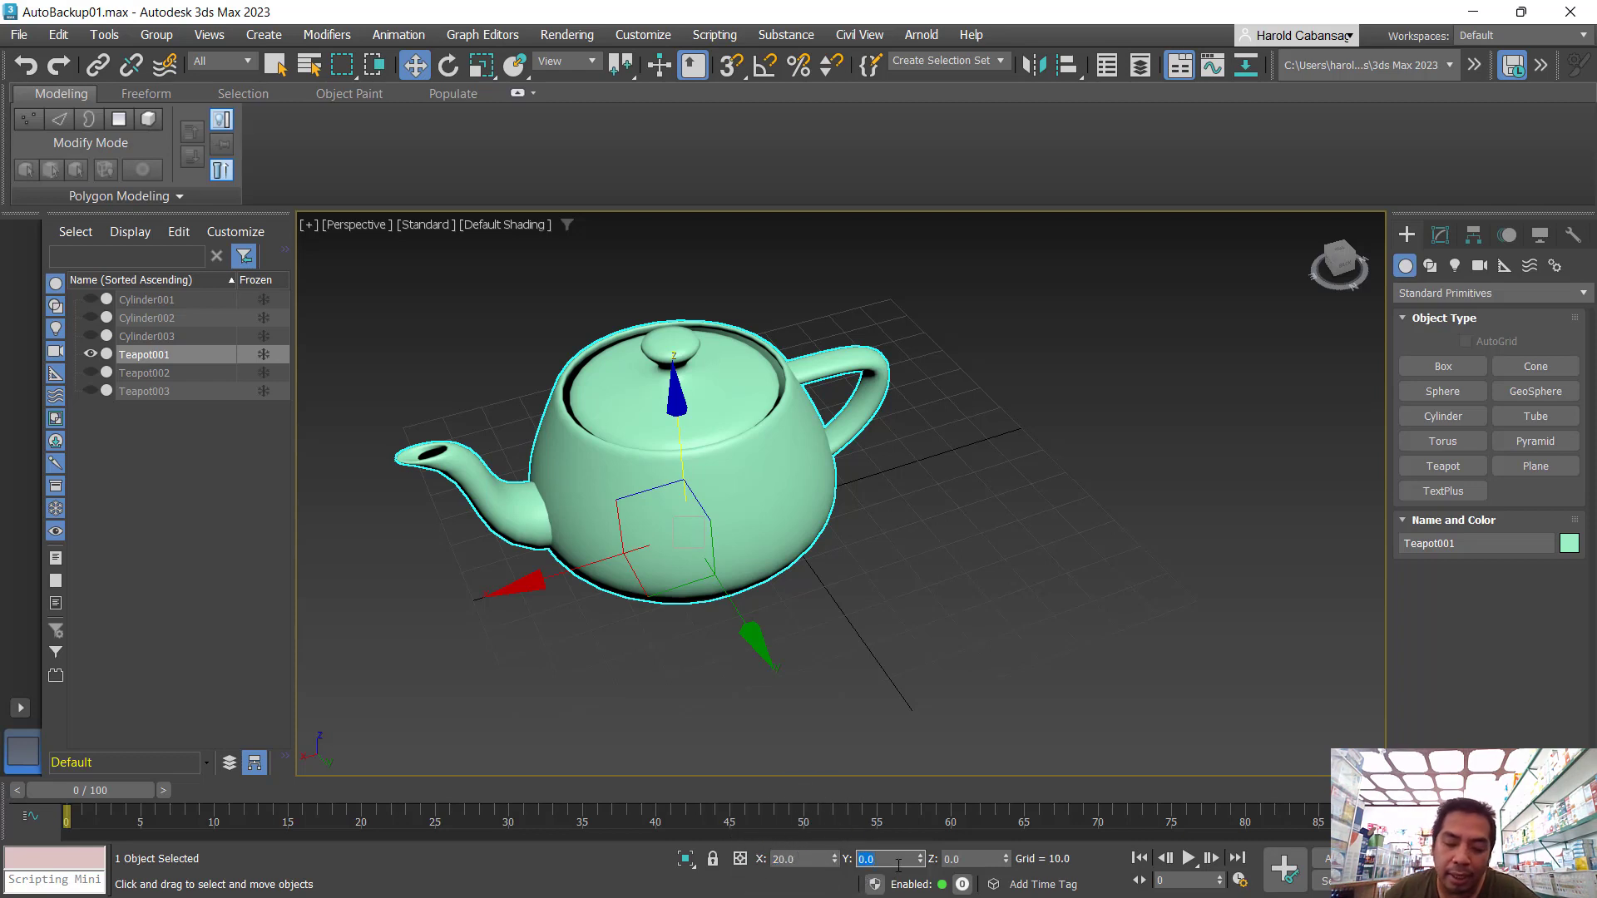
type("20")
key("Return")
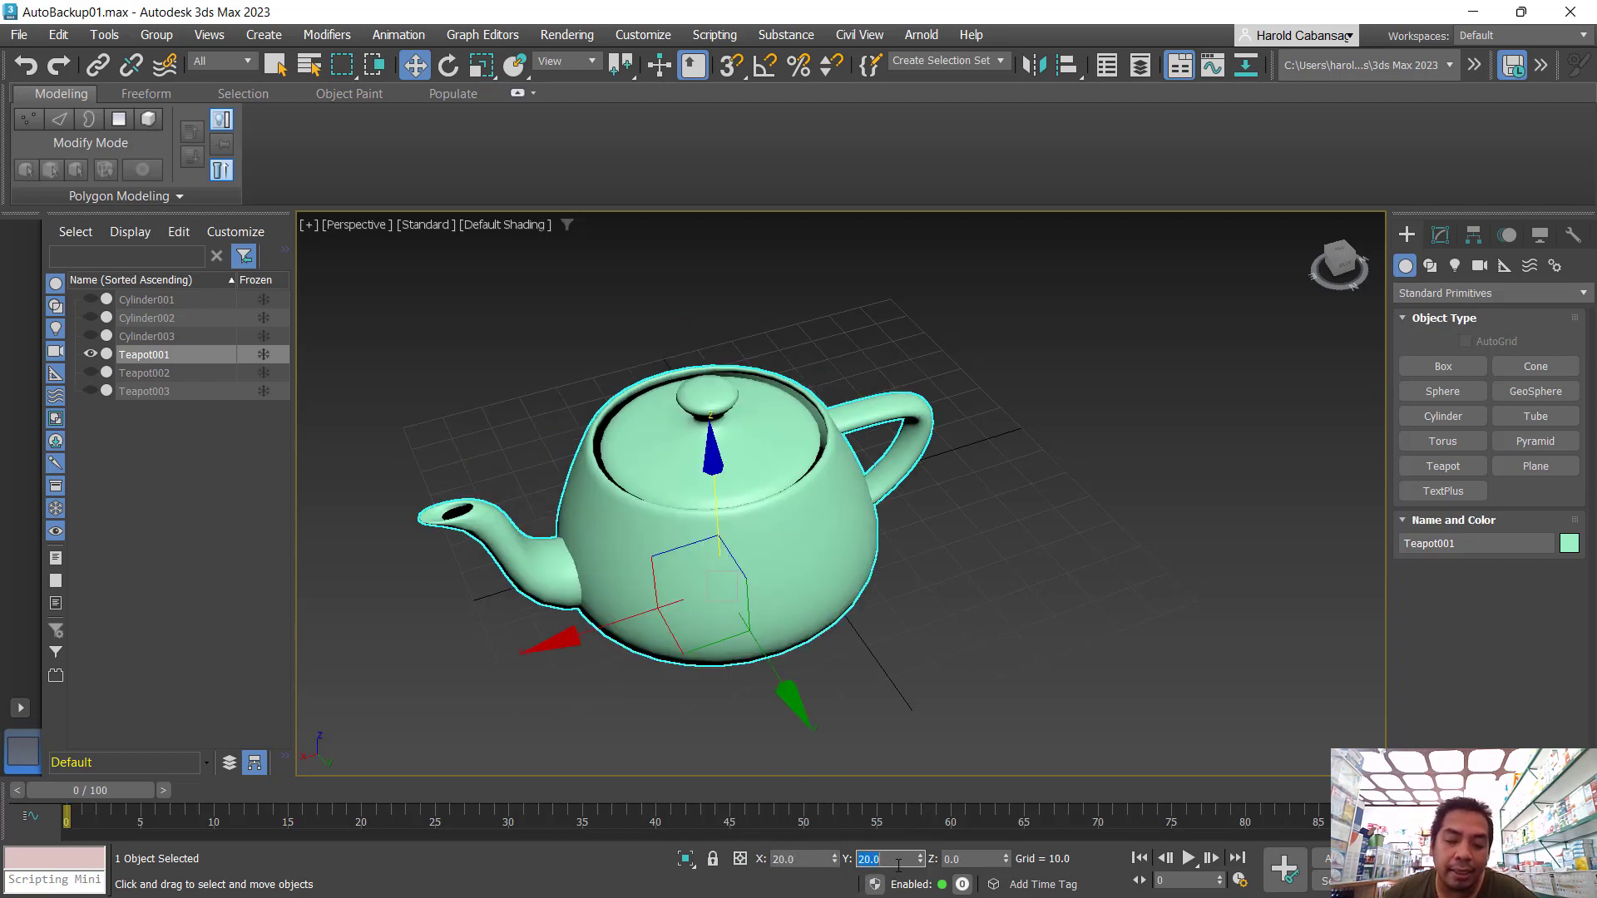
left_click(810, 743)
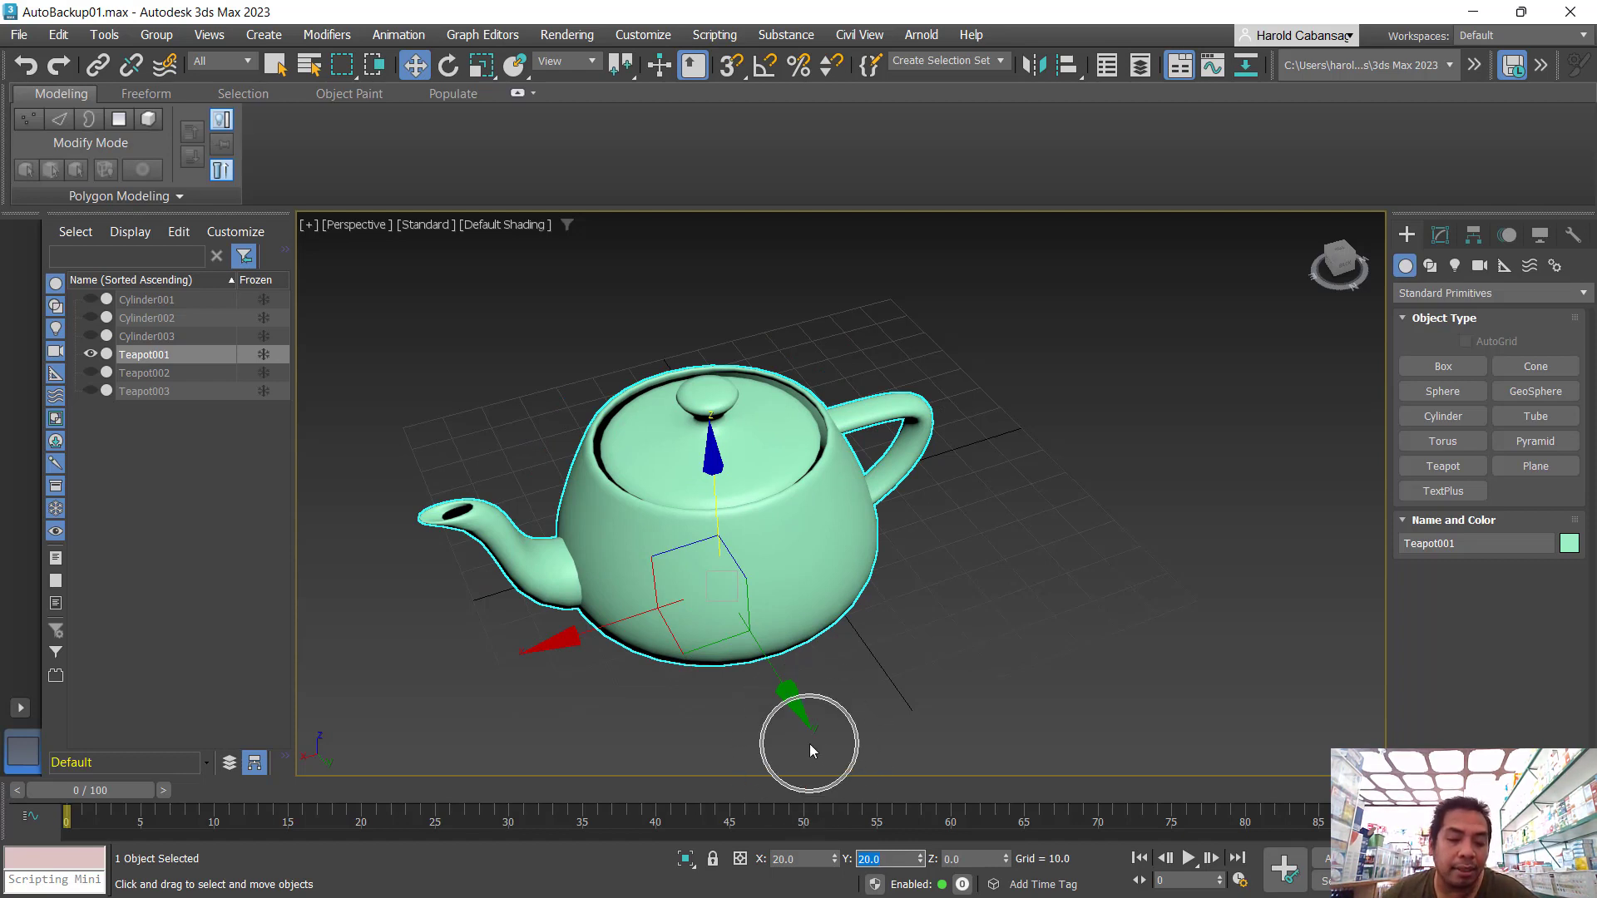
- Raise Teapot001 above the grid by setting its Z position coordinate to 50
left_click(973, 863)
type("50")
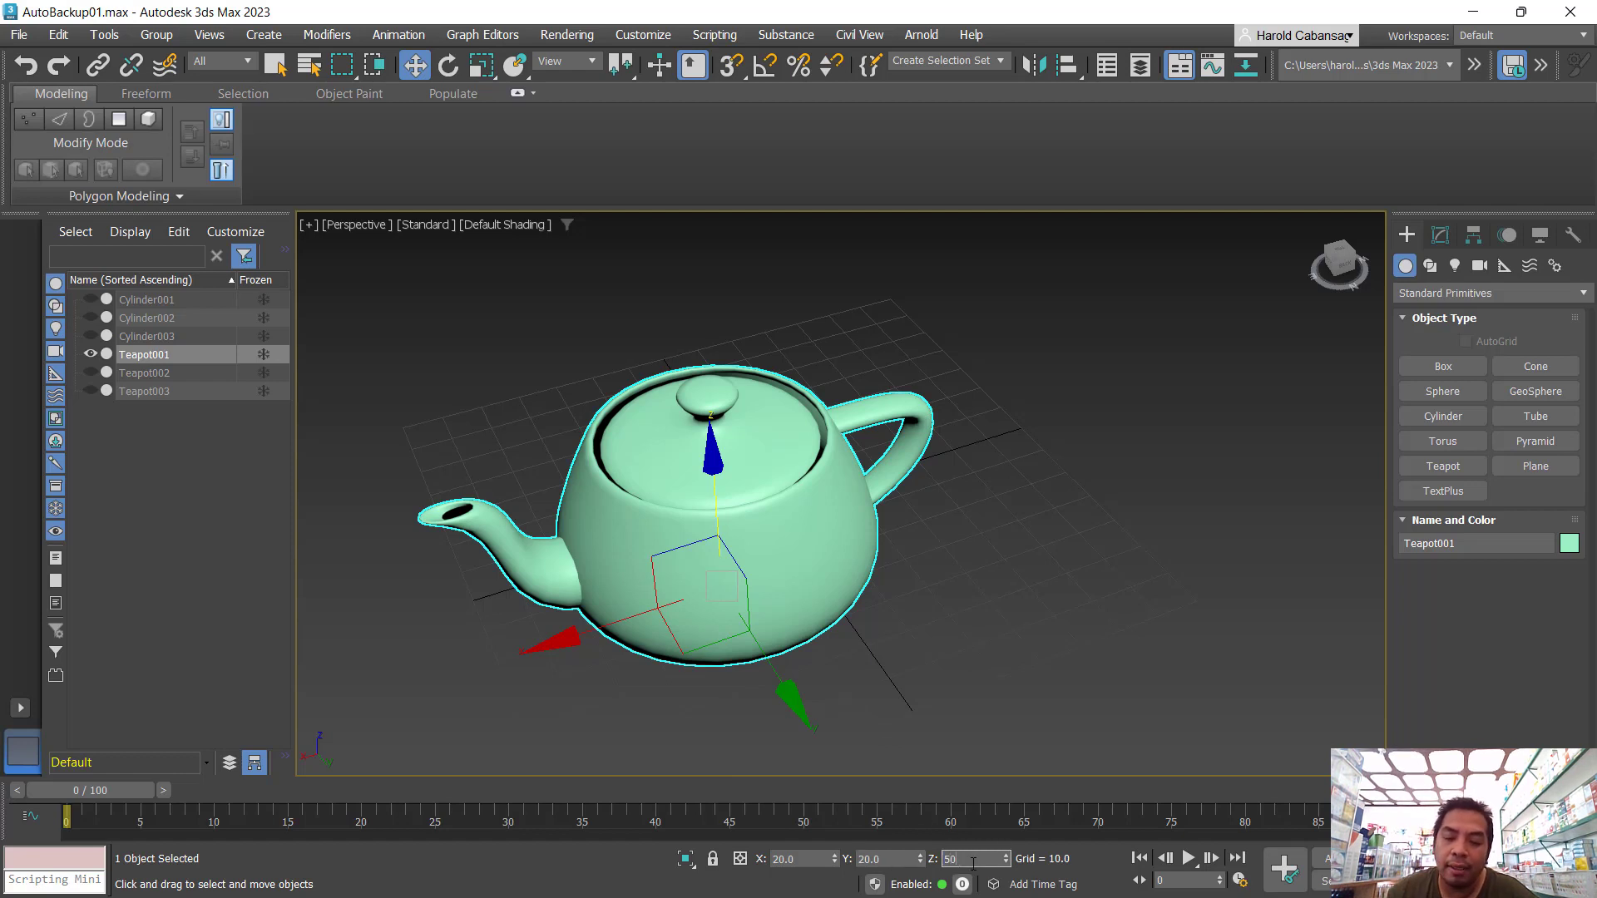
key("Return")
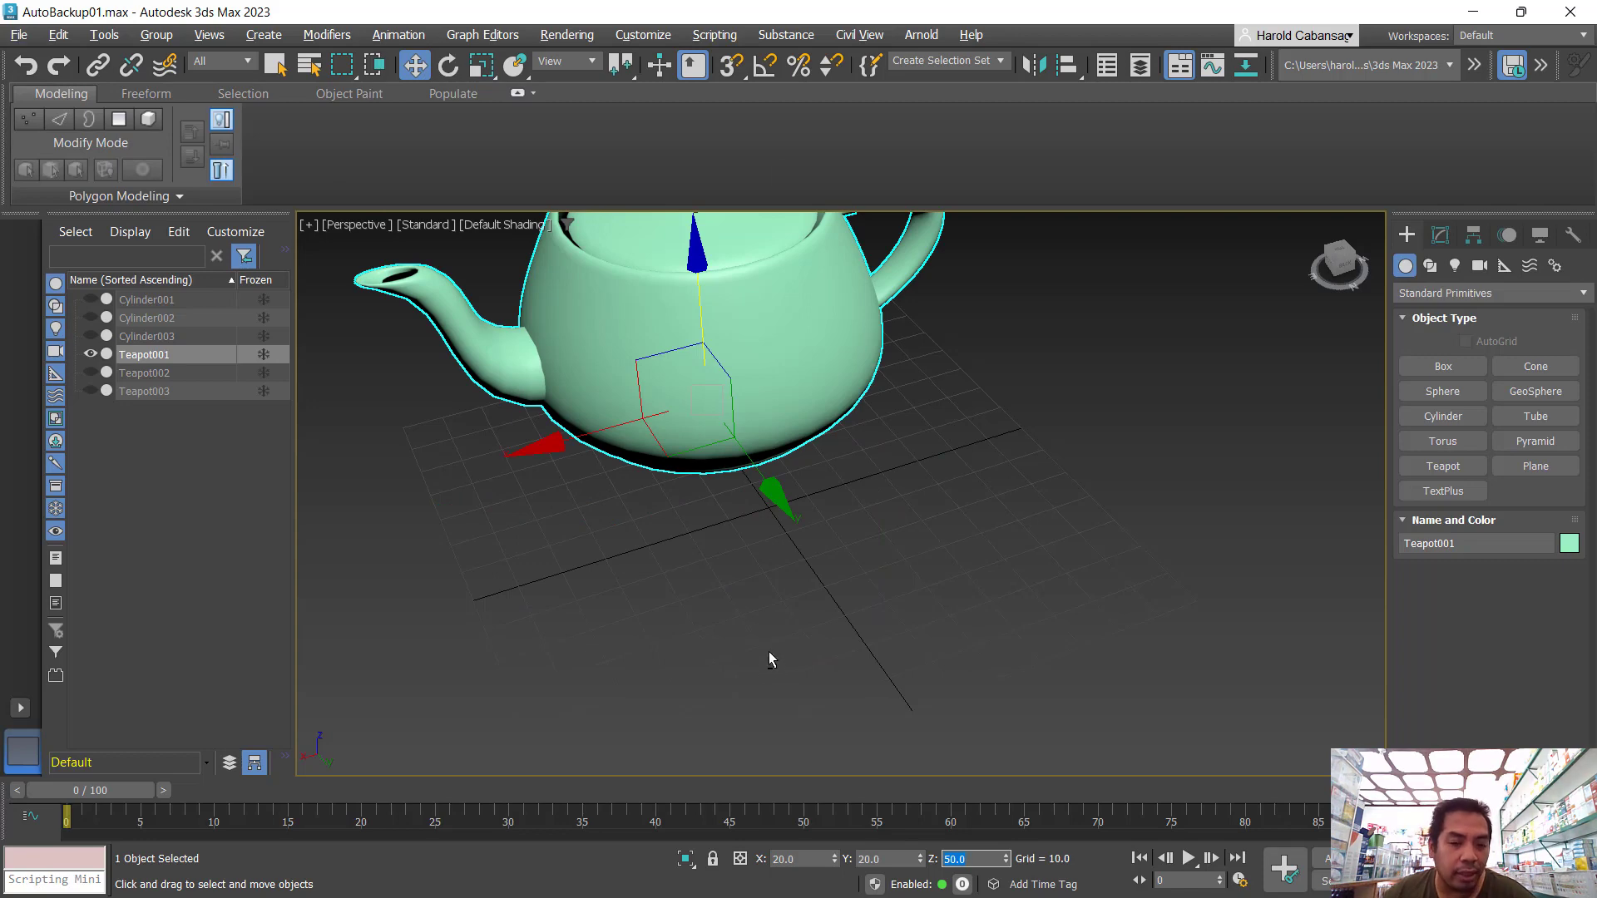
- View Teapot001 from a low angle against the grid and check its Y and Z position coordinates
middle_click_drag(772, 654, 798, 588, "alt")
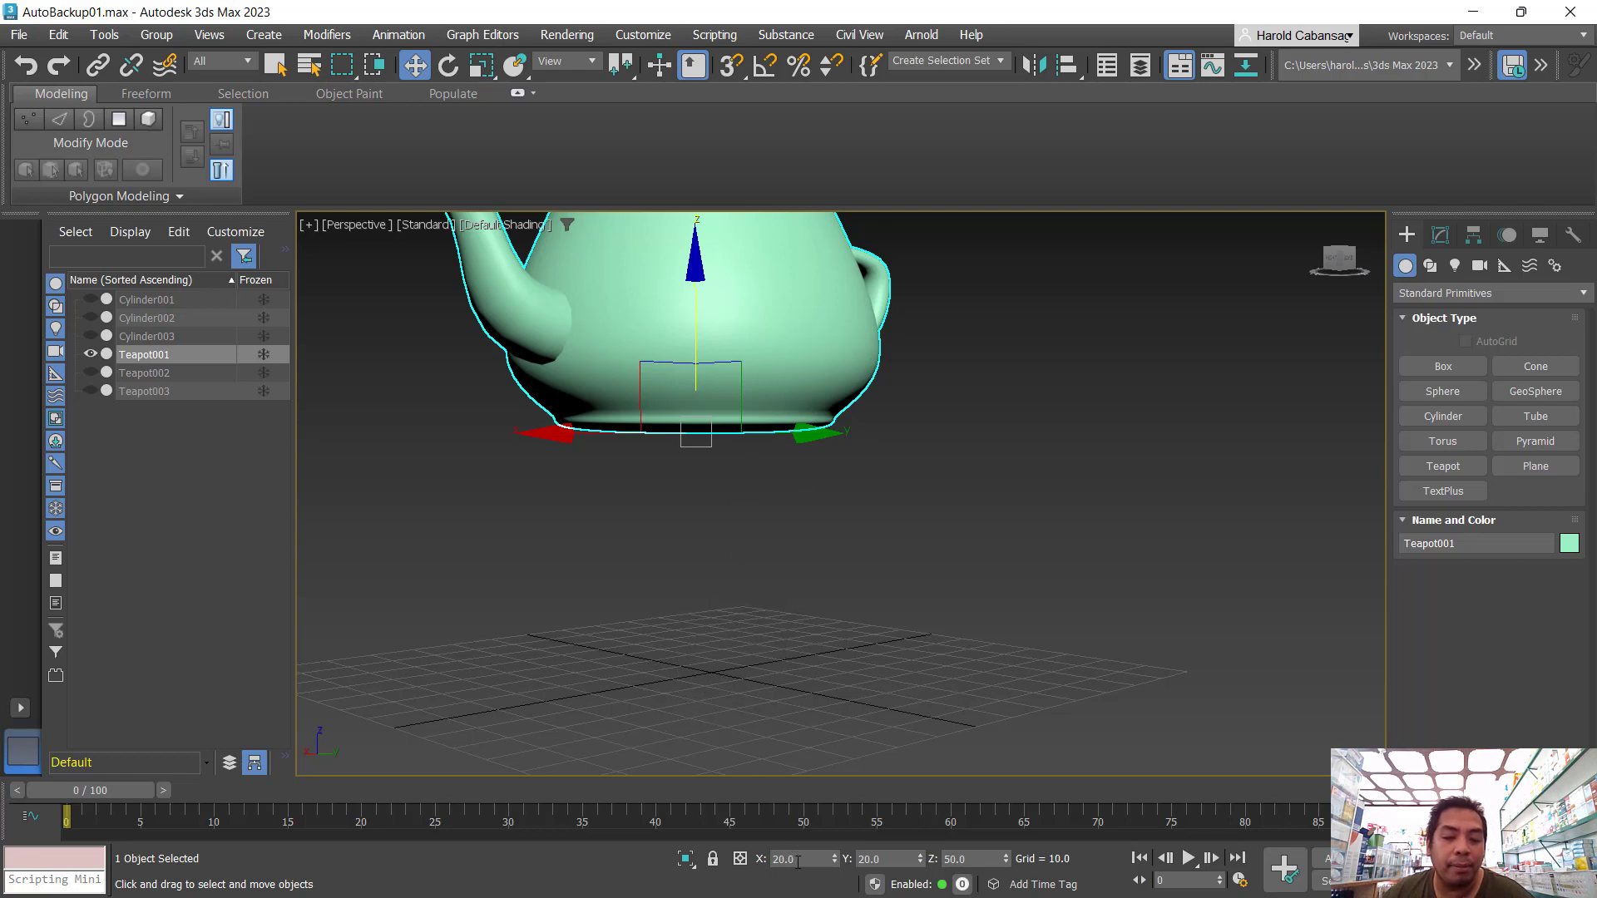
left_click(896, 859)
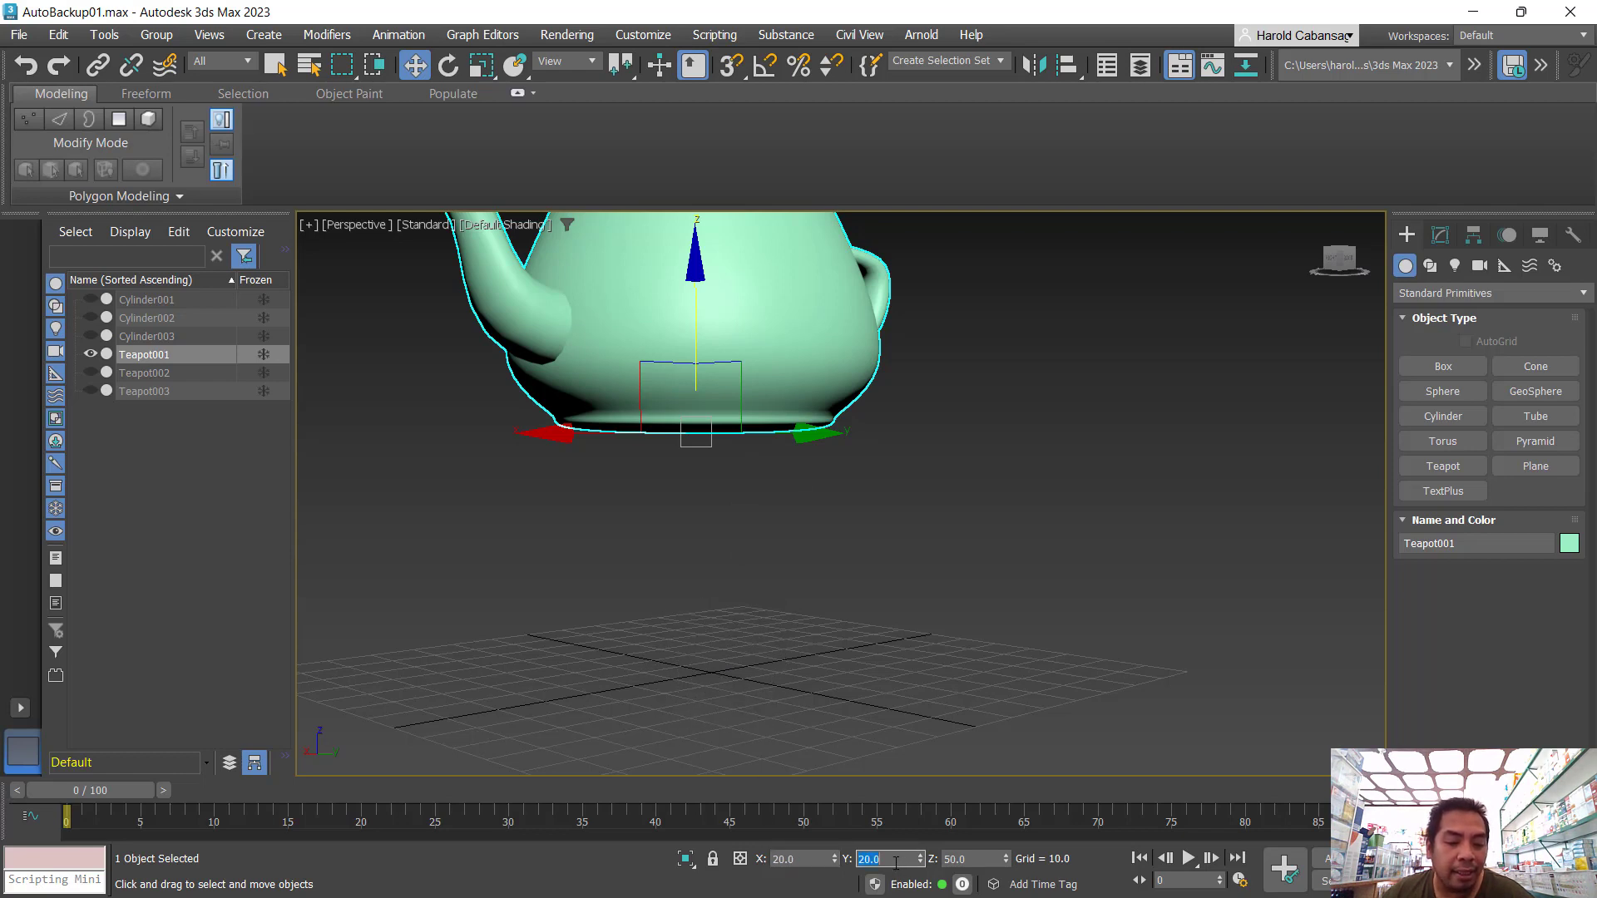
left_click(983, 861)
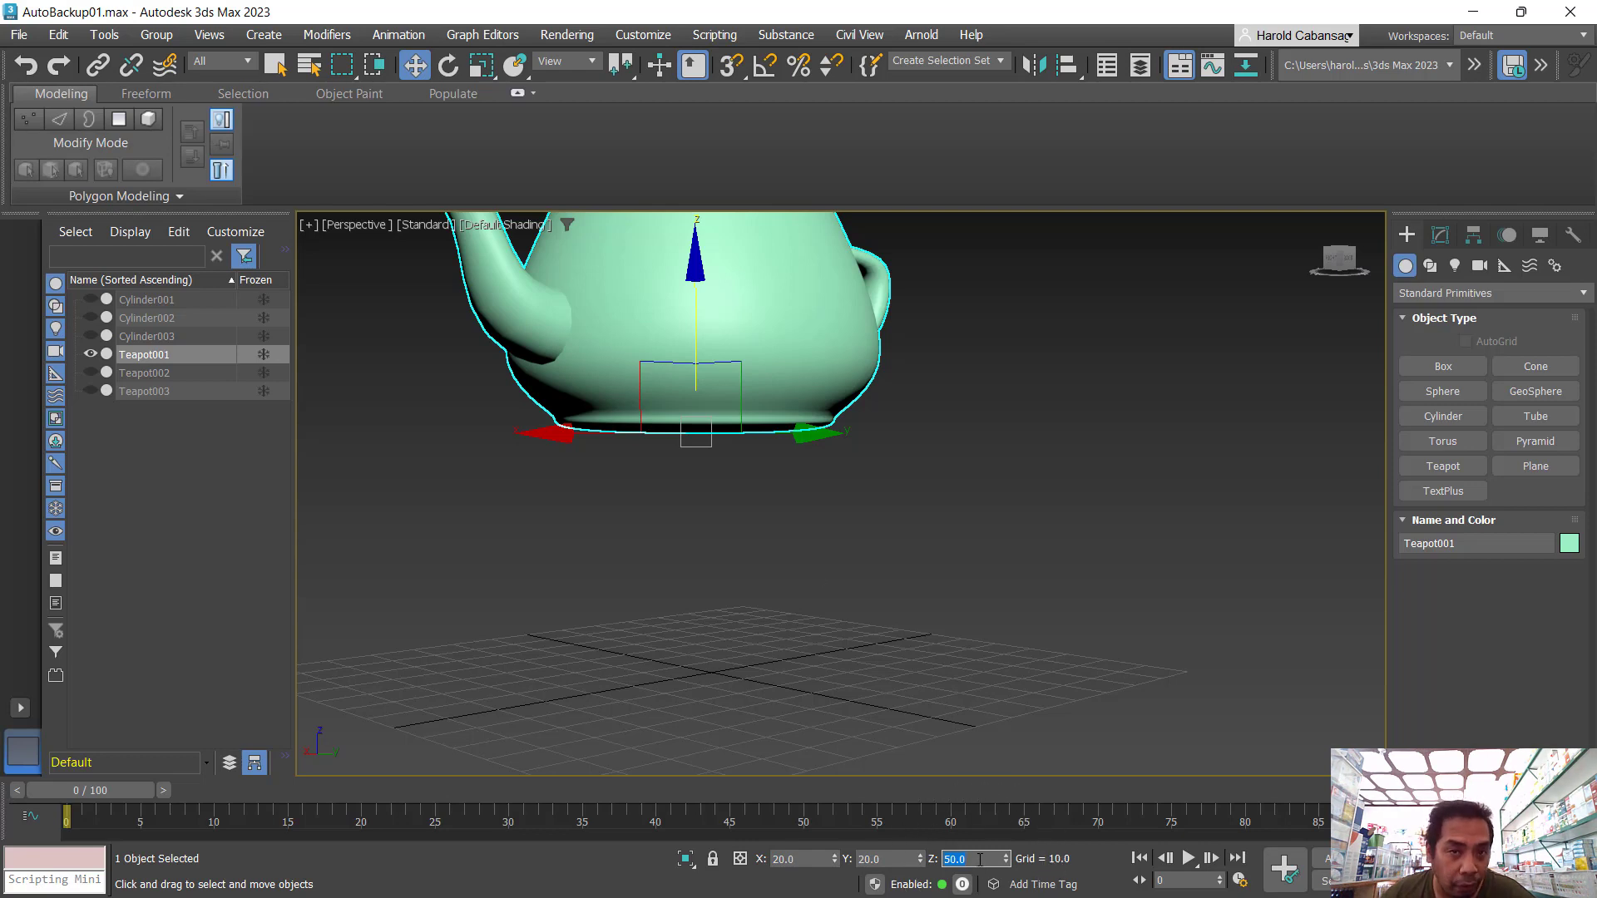
- Open System Unit Setup from Units Setup and examine the measurement units available for the system unit scale, without choosing another
left_click(644, 35)
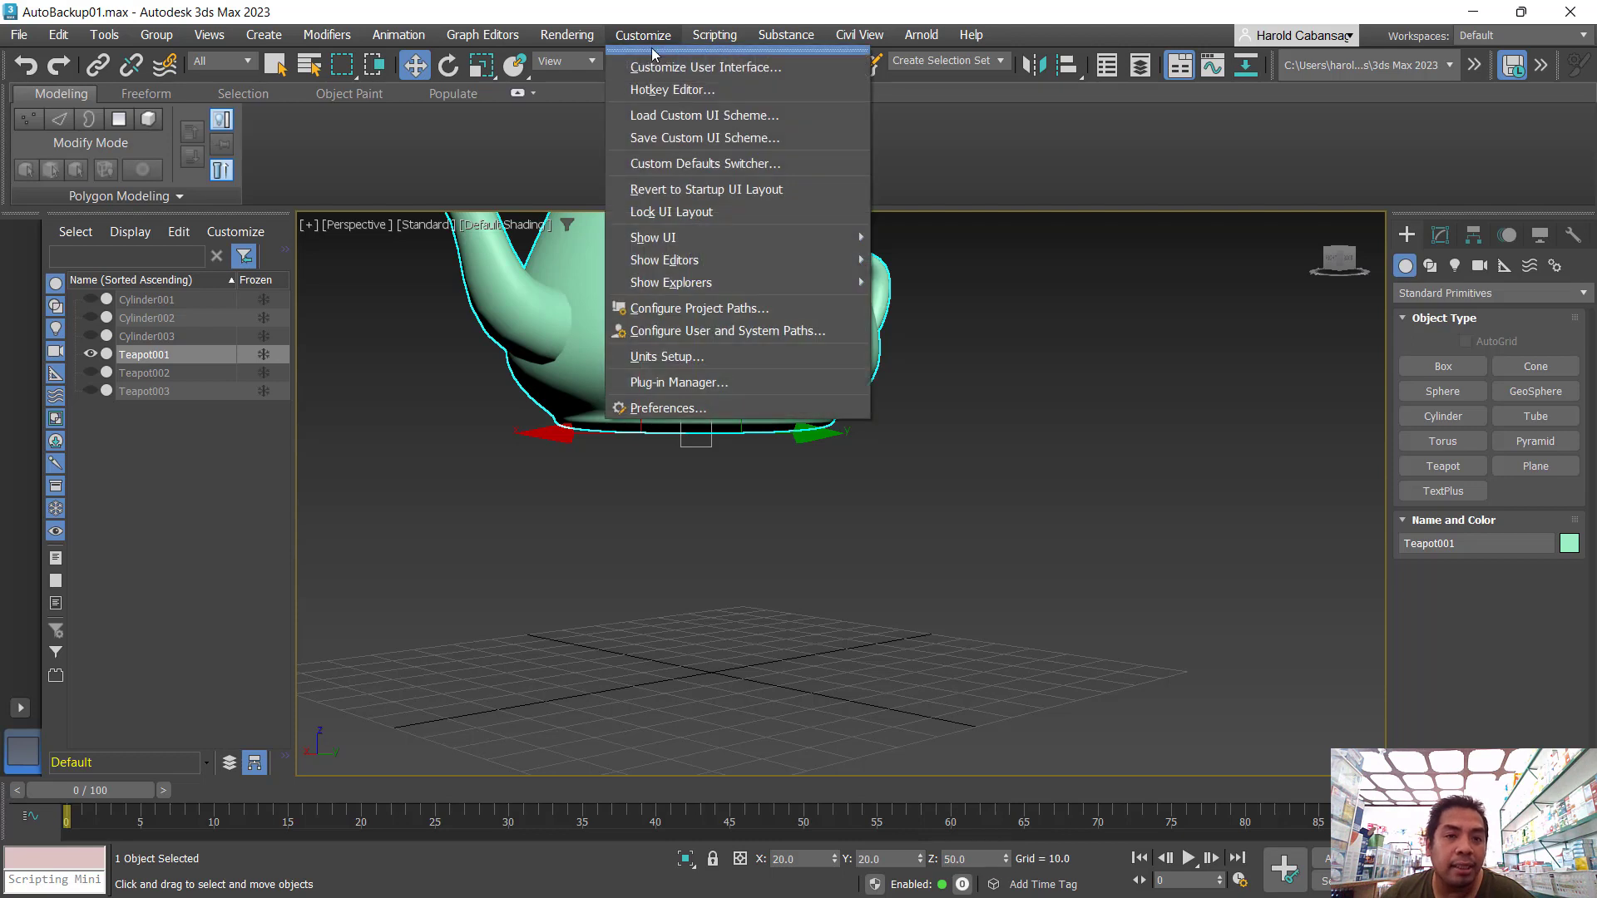
left_click(668, 355)
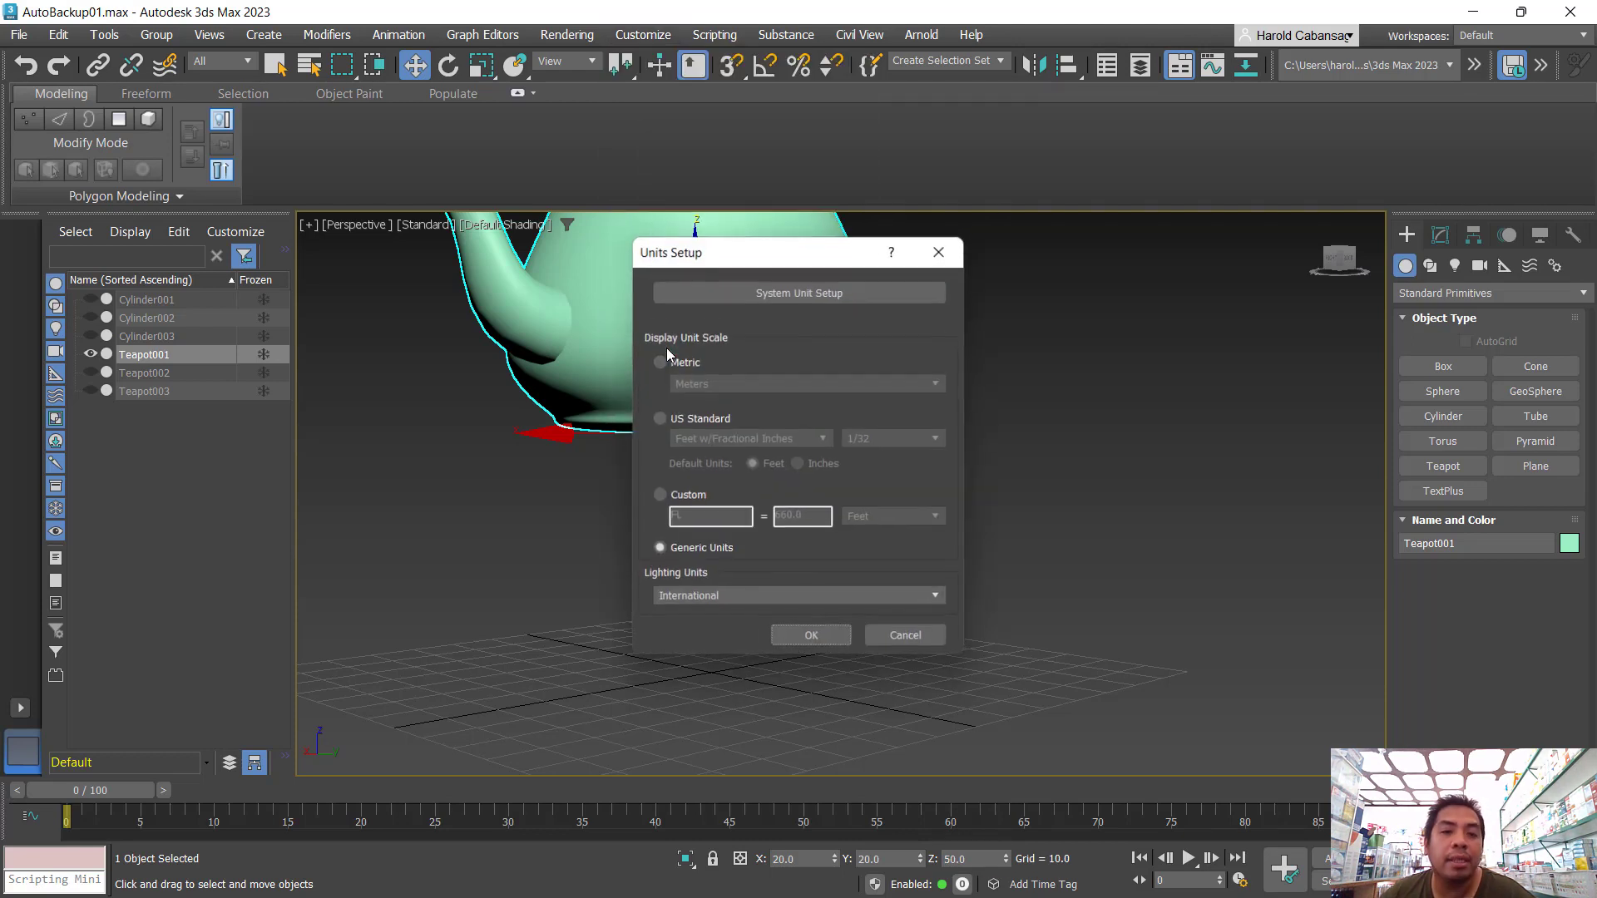
left_click(771, 297)
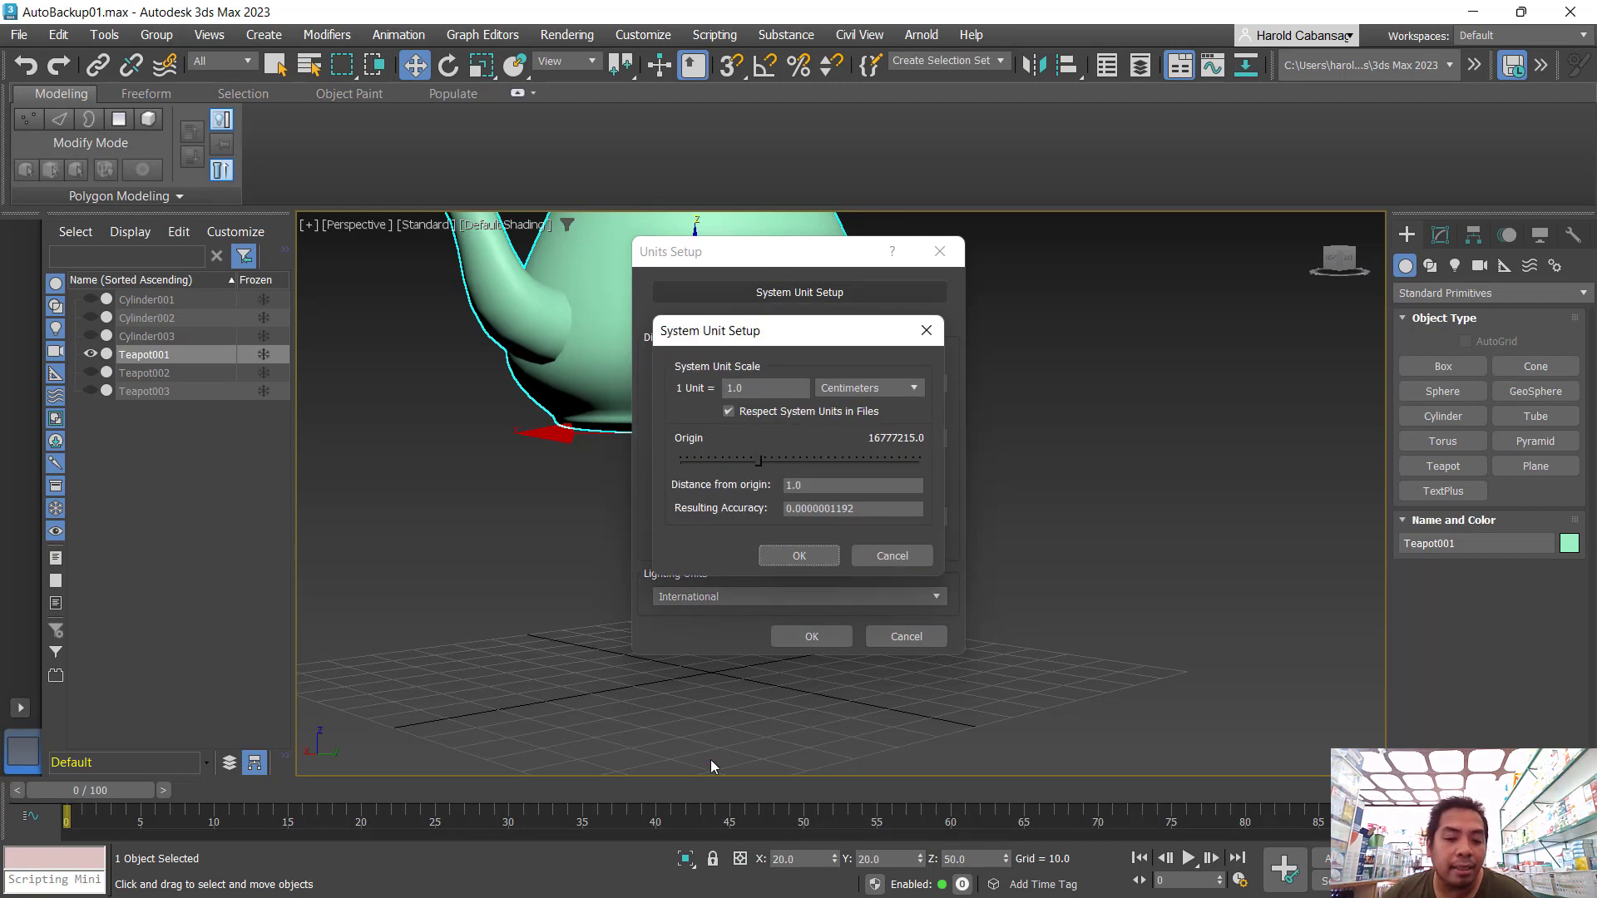
left_click(899, 388)
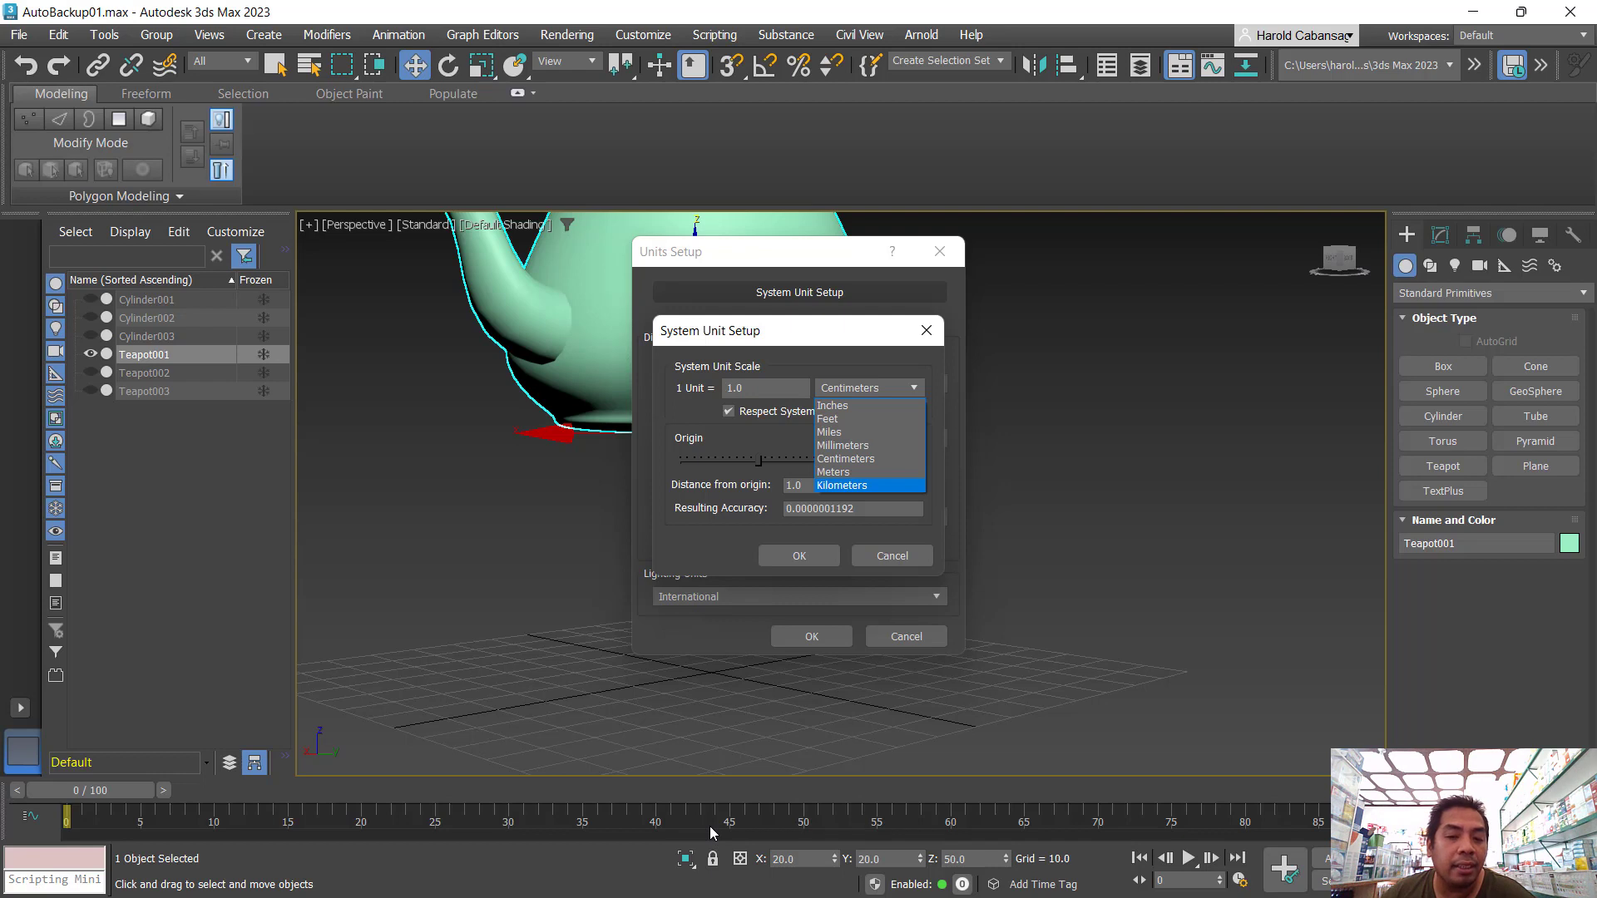
left_click(681, 549)
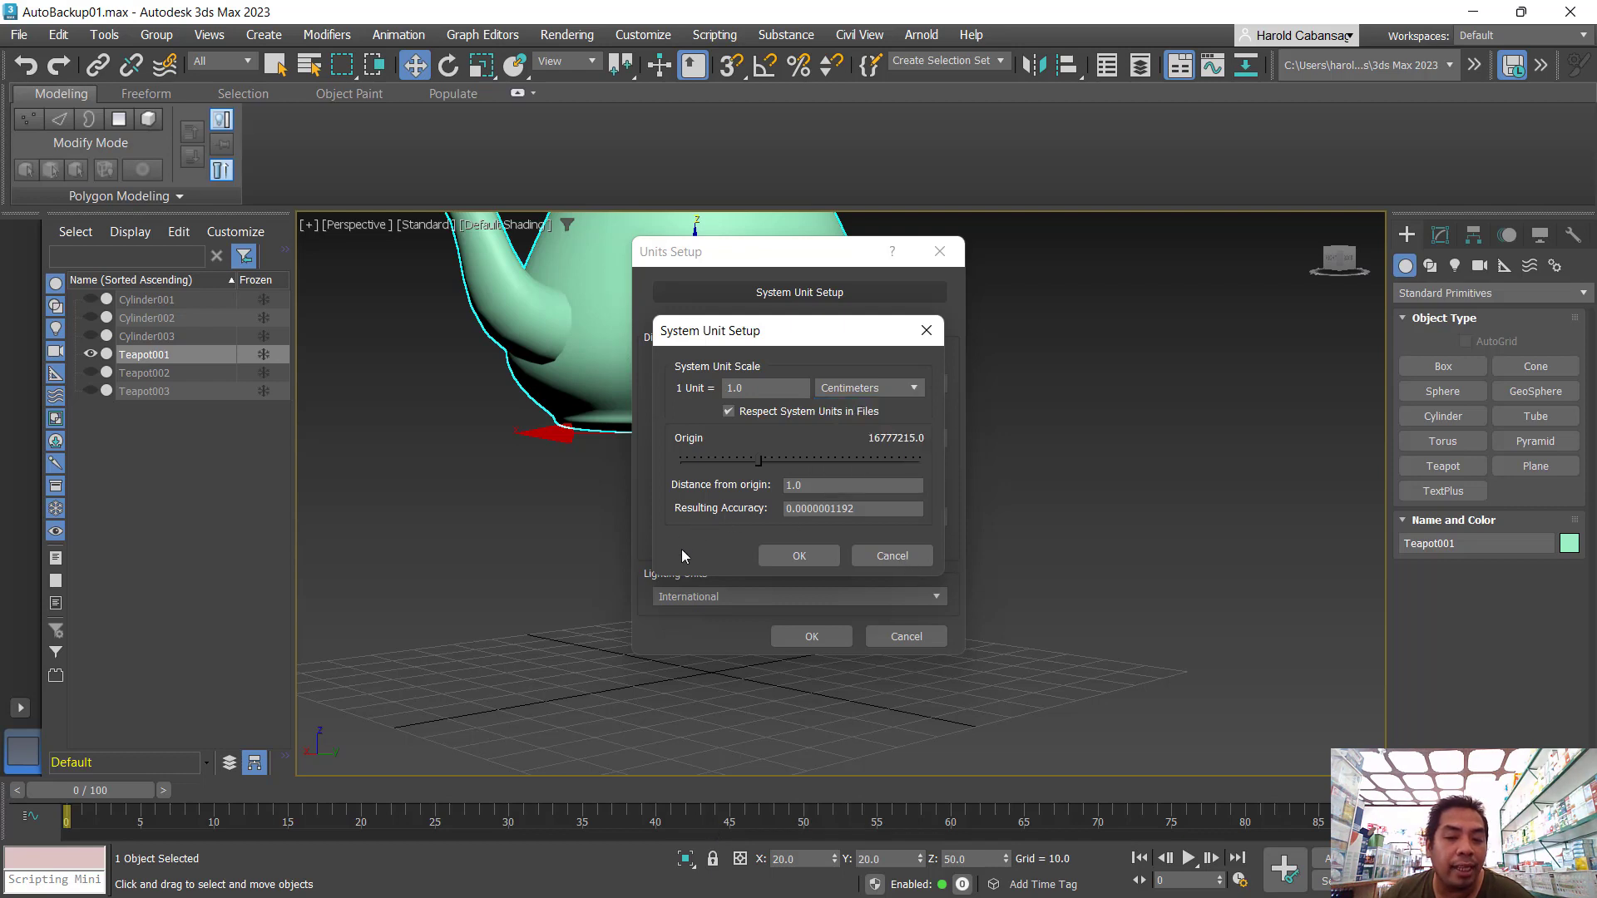
- Close the unit setup dialogs without changes and move the teapot to the origin at X 0, Y 0, Z 0
left_click(888, 557)
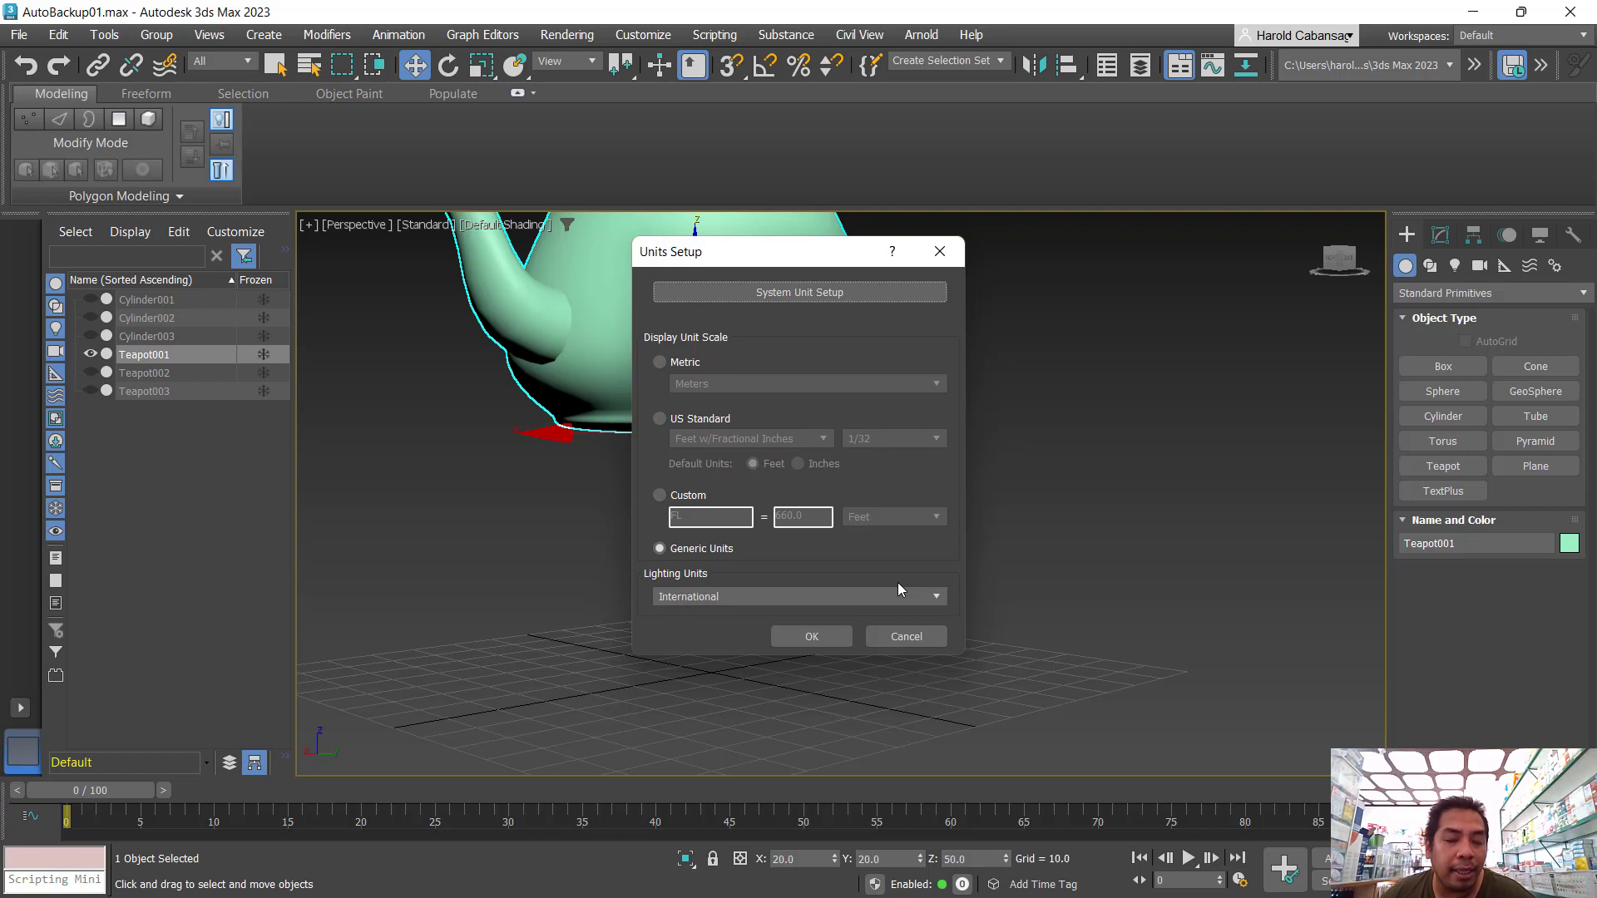
left_click(905, 637)
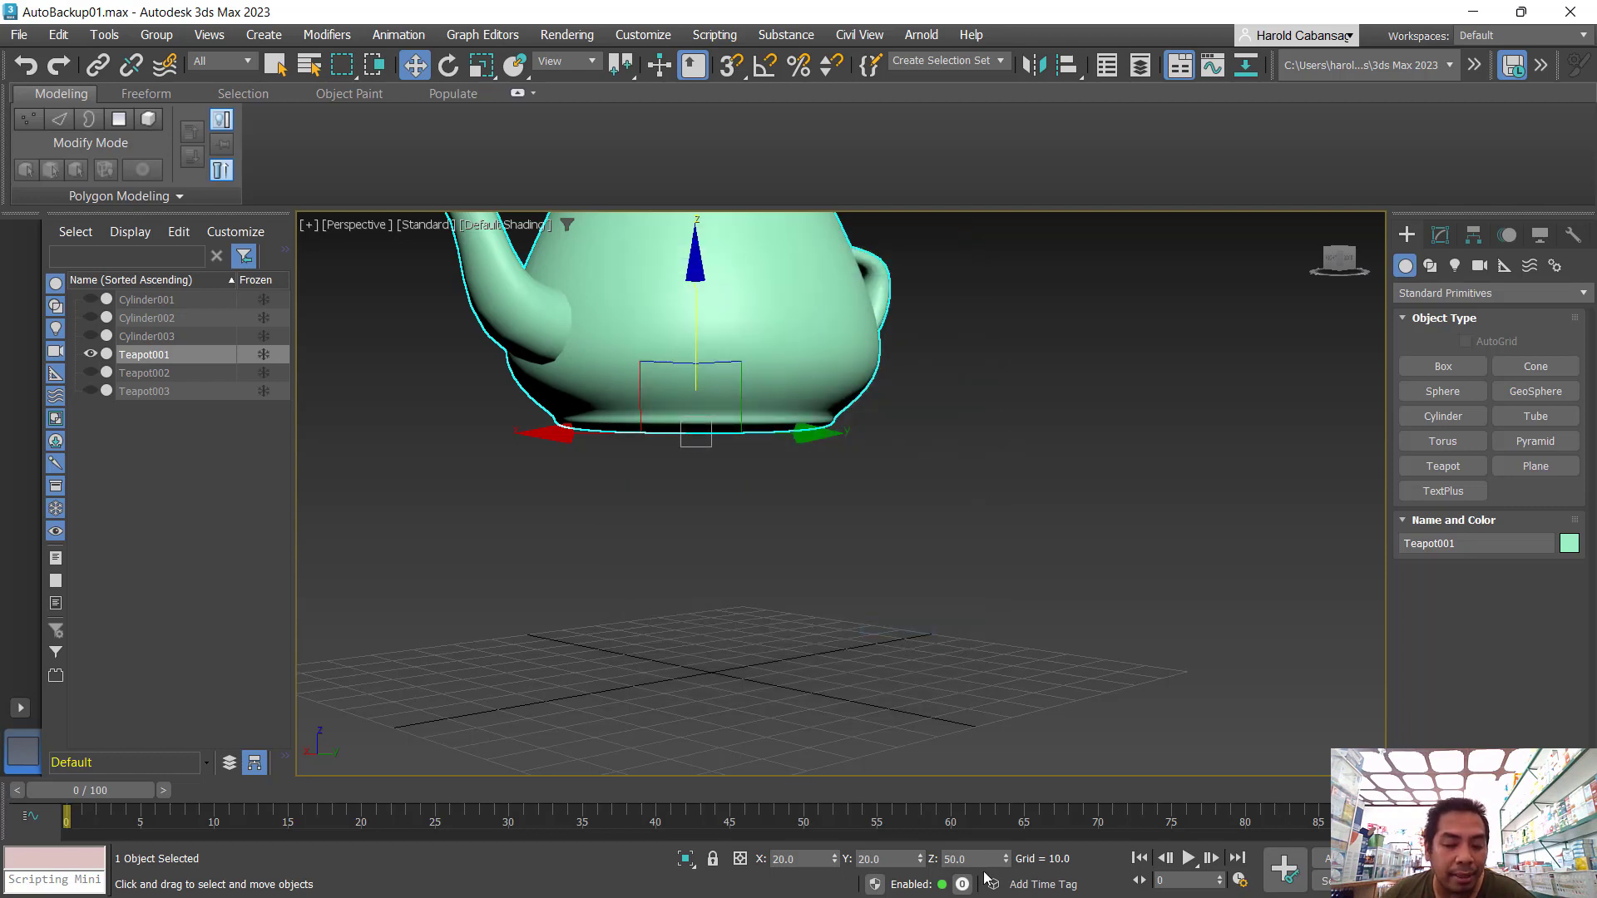
left_click(819, 859)
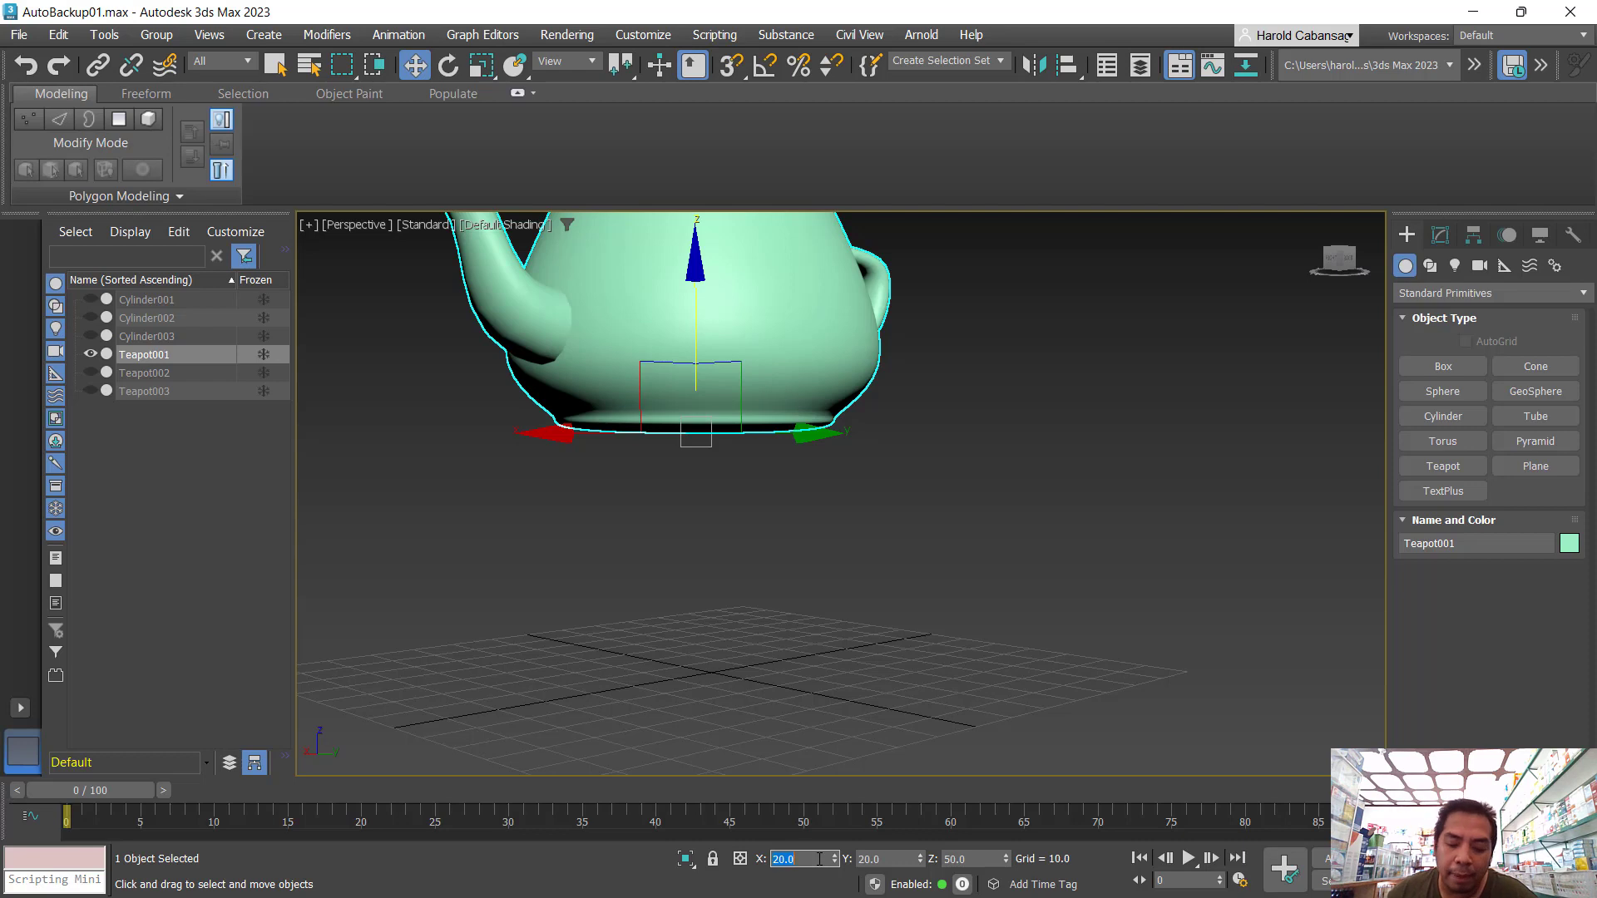
type("0")
key("Tab")
type("0")
key("Tab")
type("0")
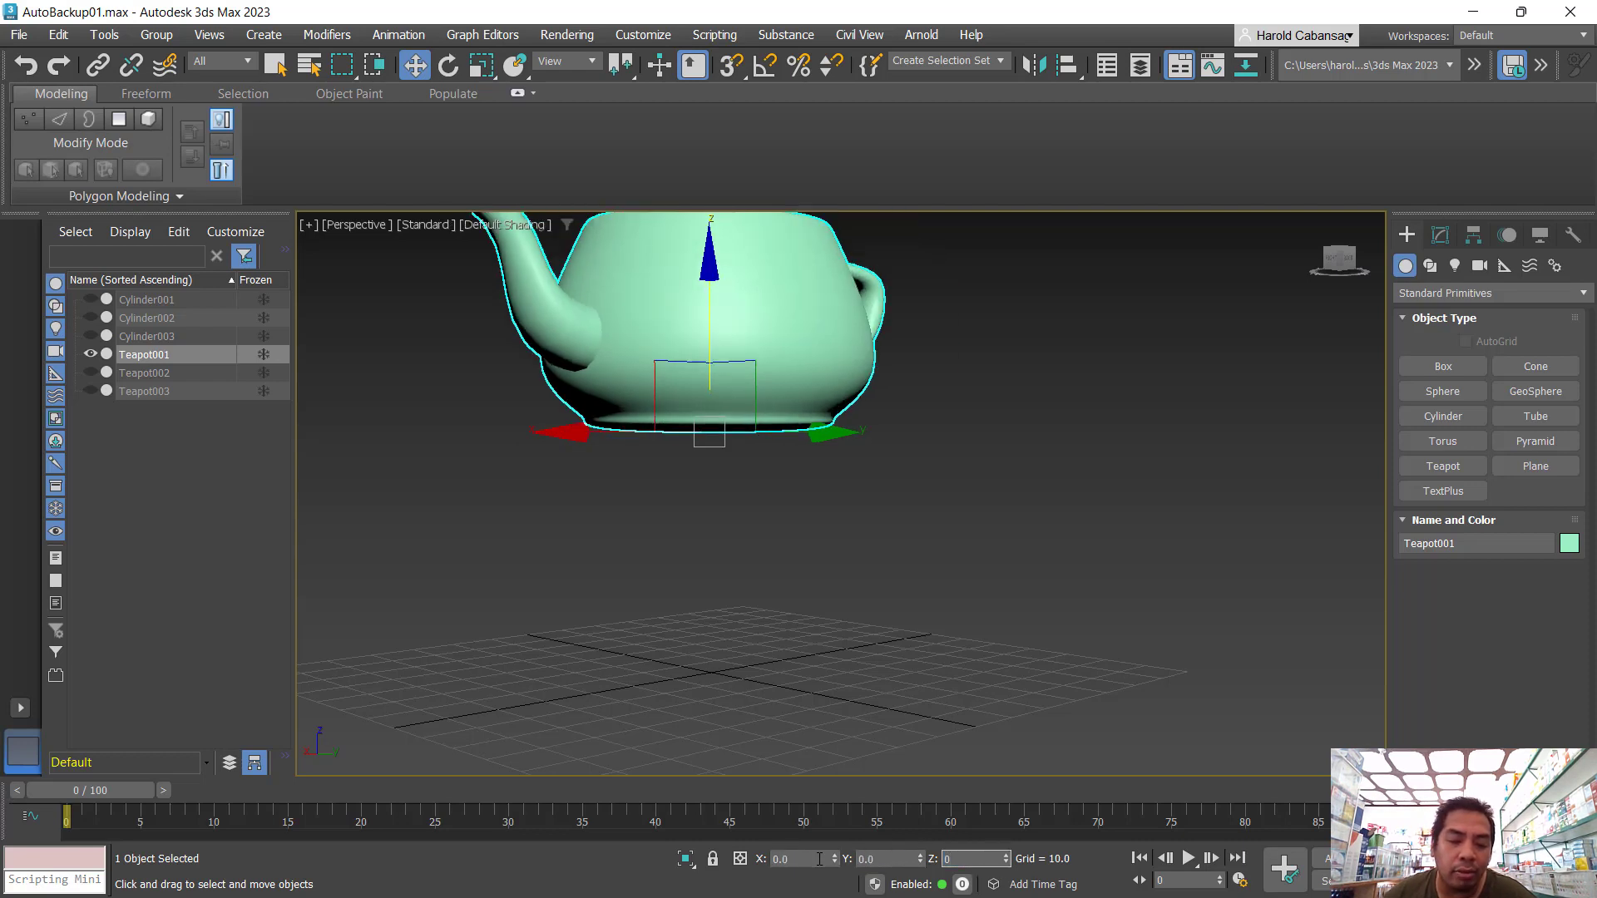
key("Return")
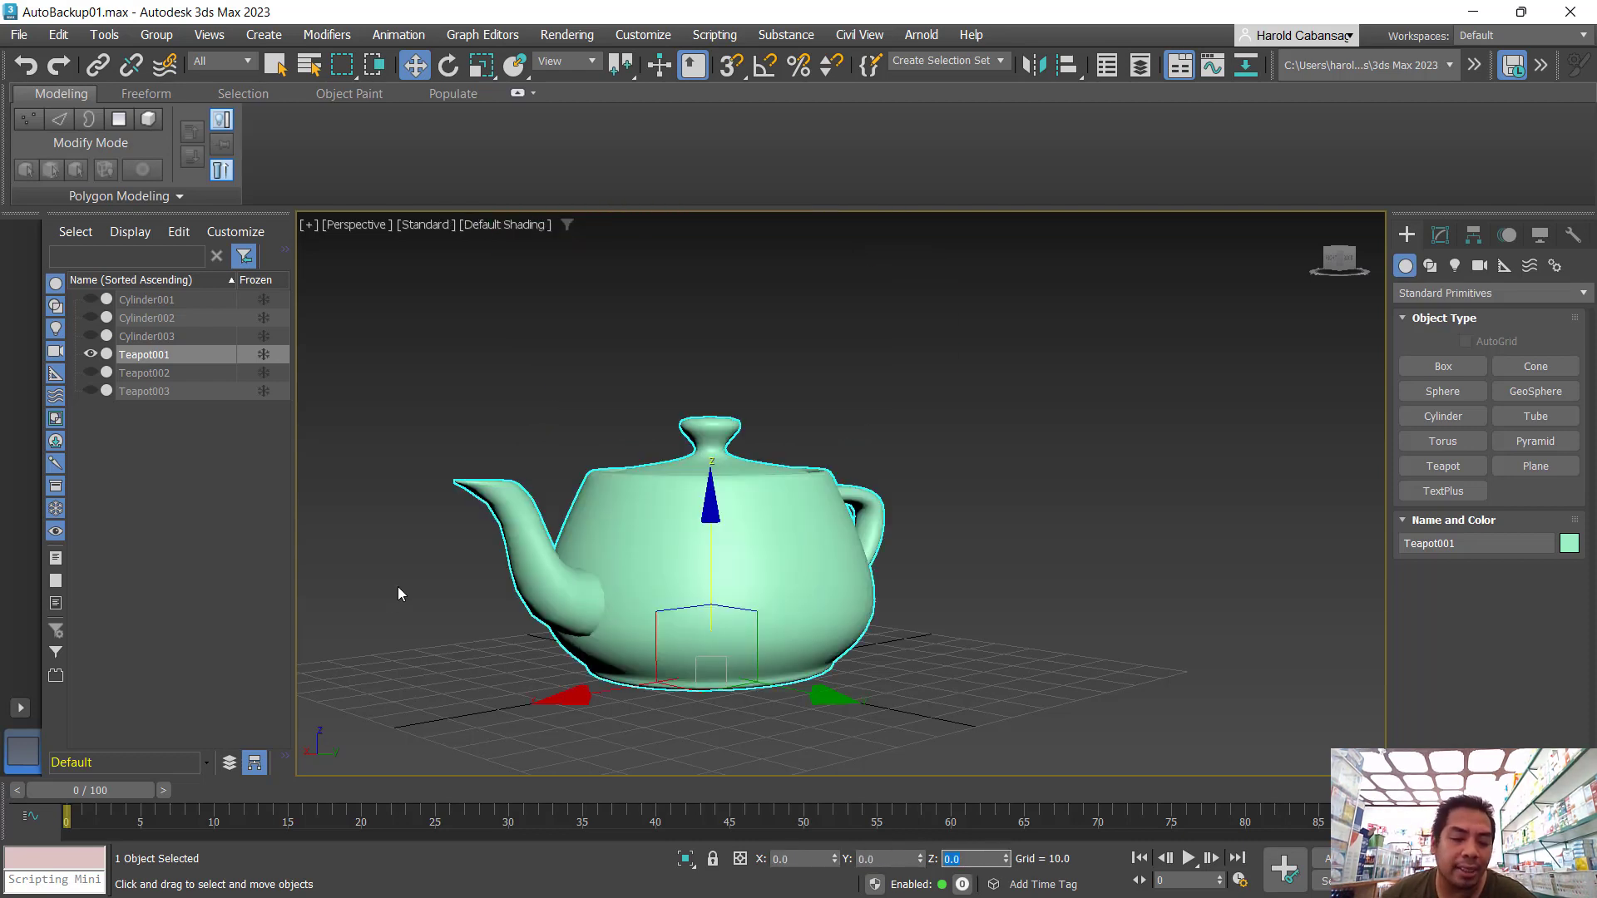
- Move the teapot to X position 10, check its offset from the grid origin, and deselect it
left_click(998, 482)
middle_click_drag(990, 521, 1098, 524, "alt")
left_click(765, 547)
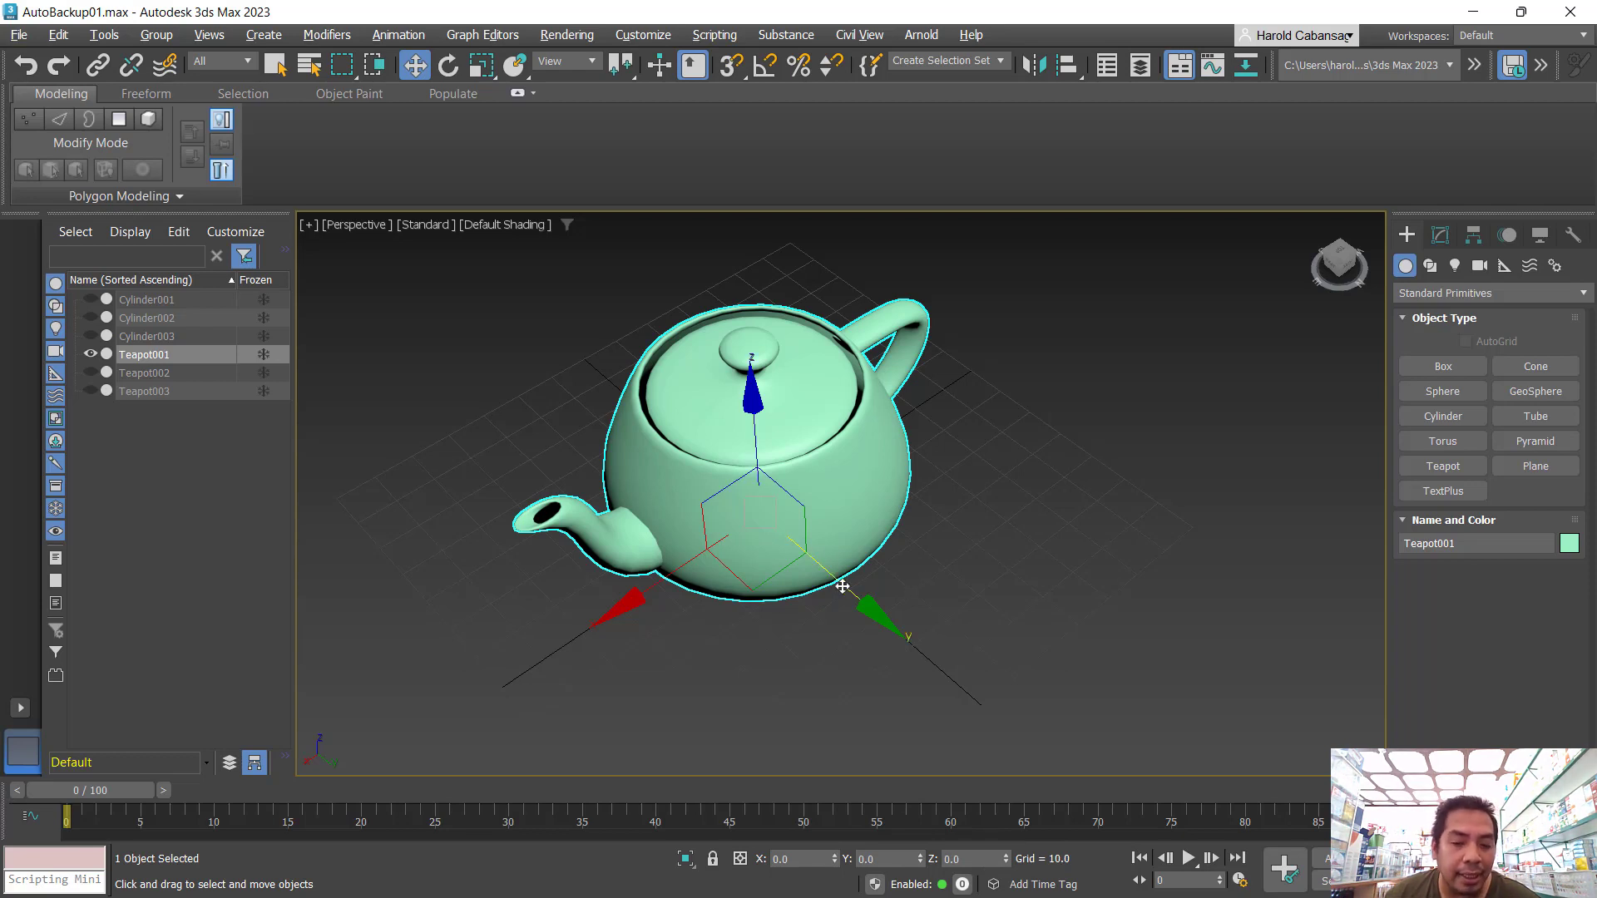
middle_click_drag(845, 580, 855, 563, "alt")
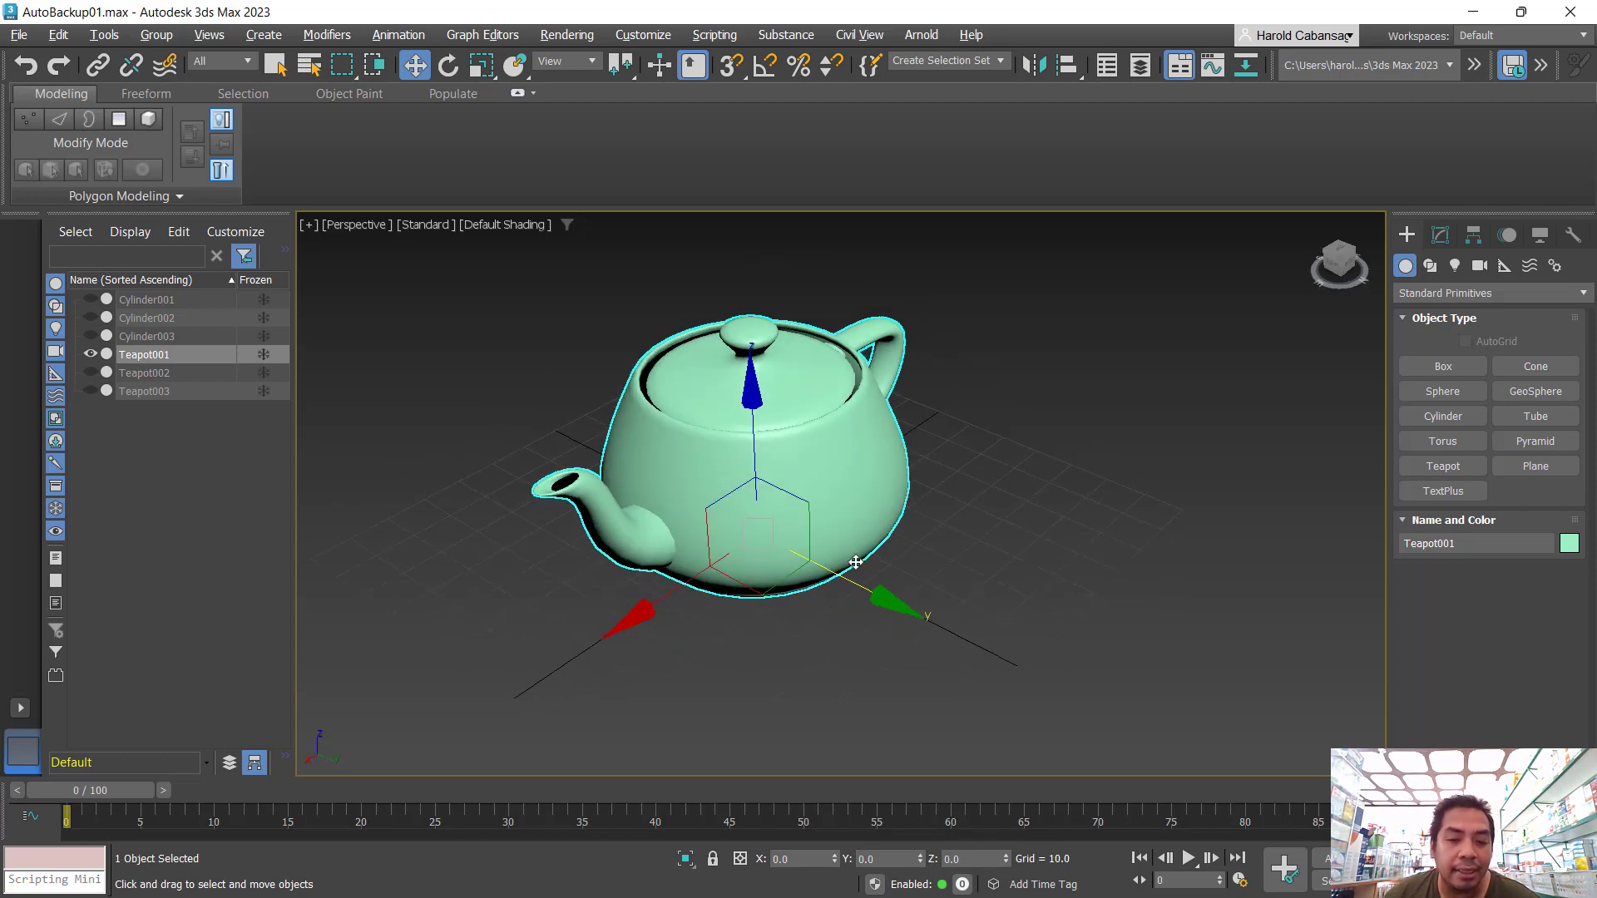
left_click(951, 536)
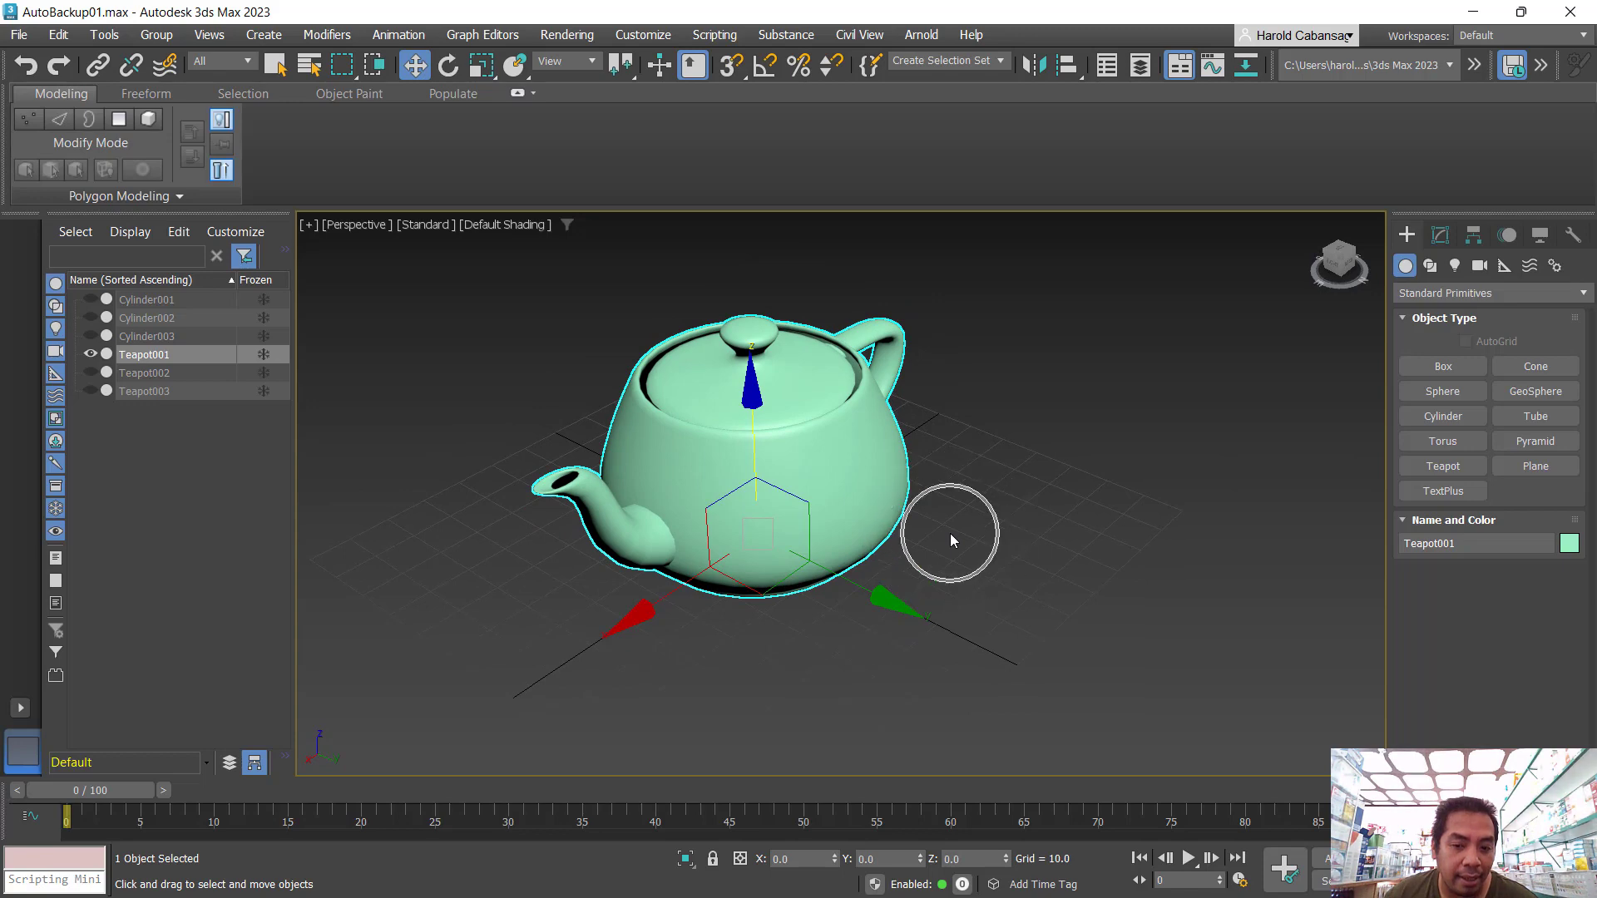
double_click(791, 861)
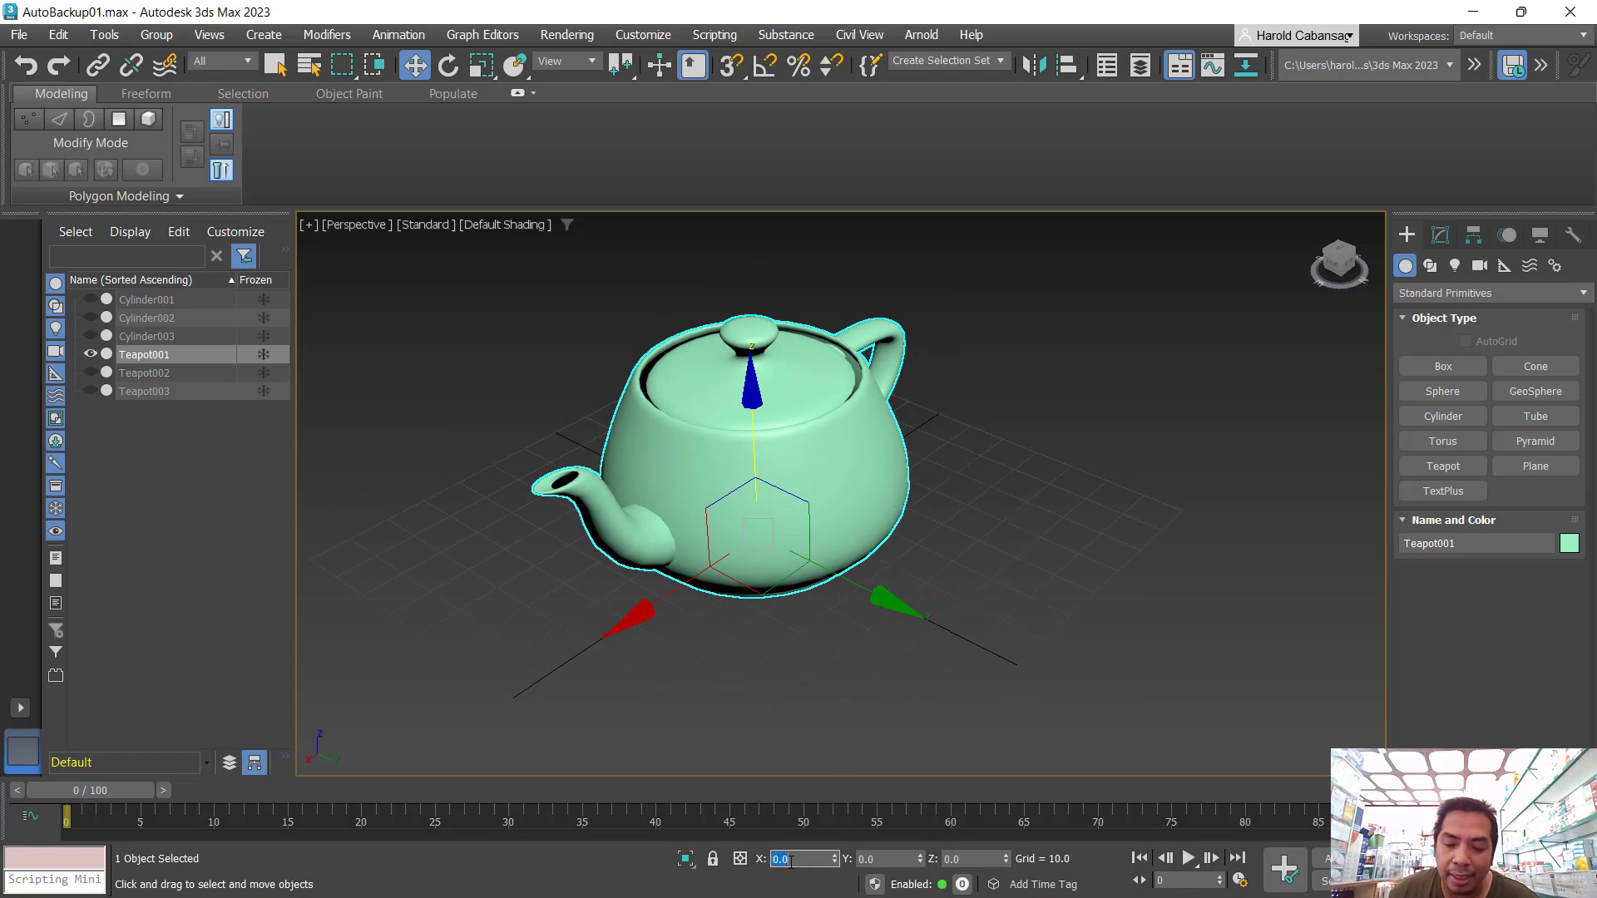
type("10")
key("Return")
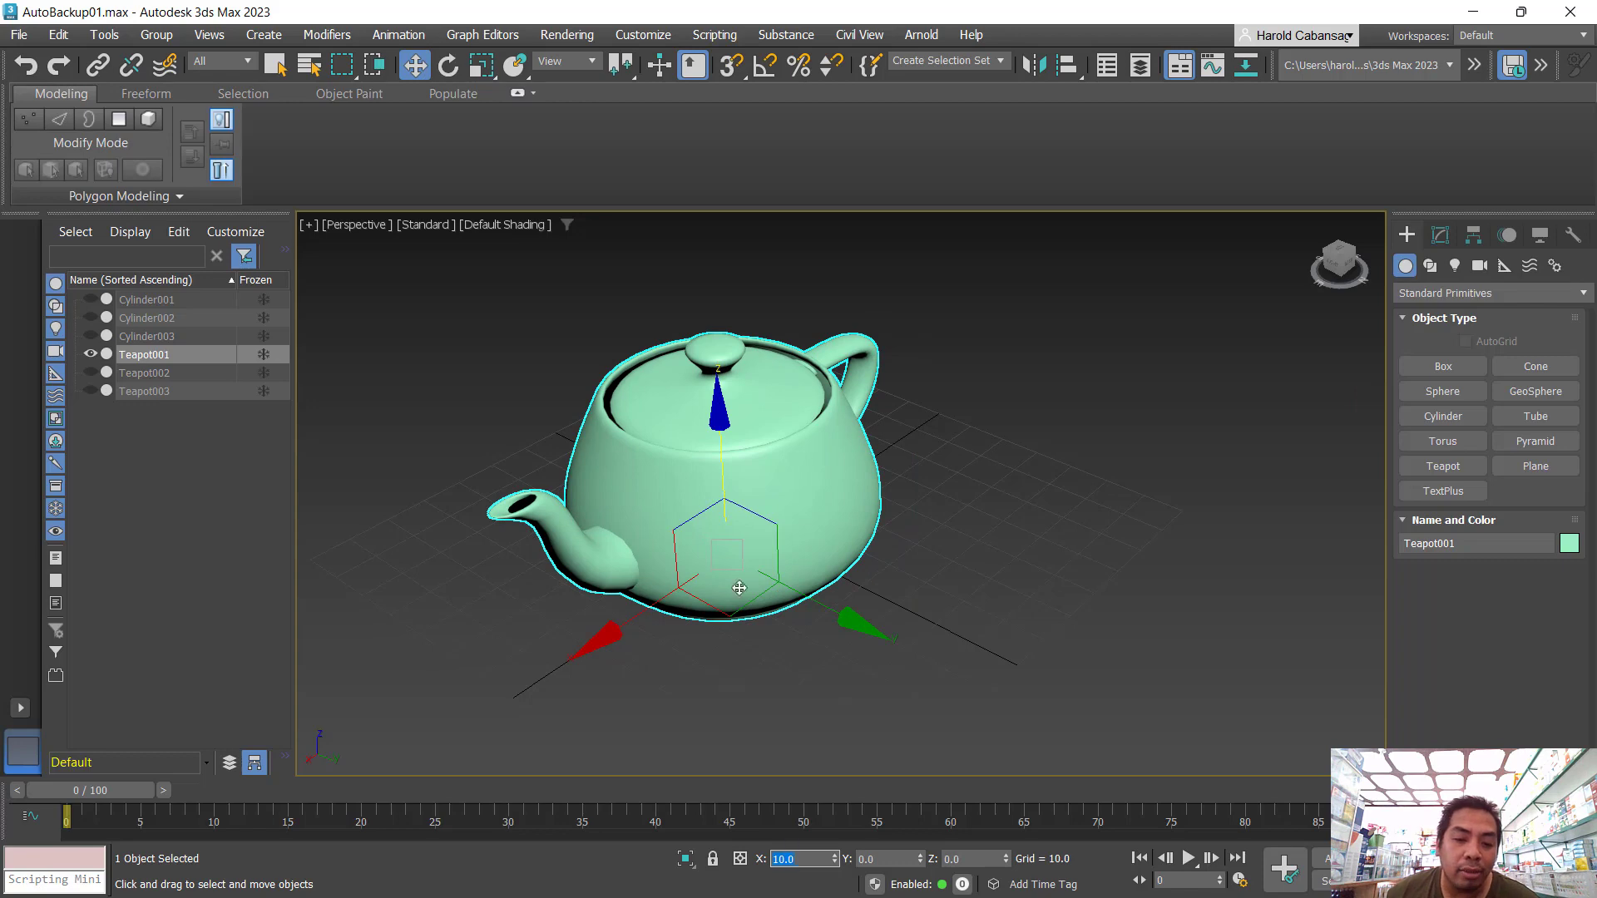
scroll(914, 612, "up", 3)
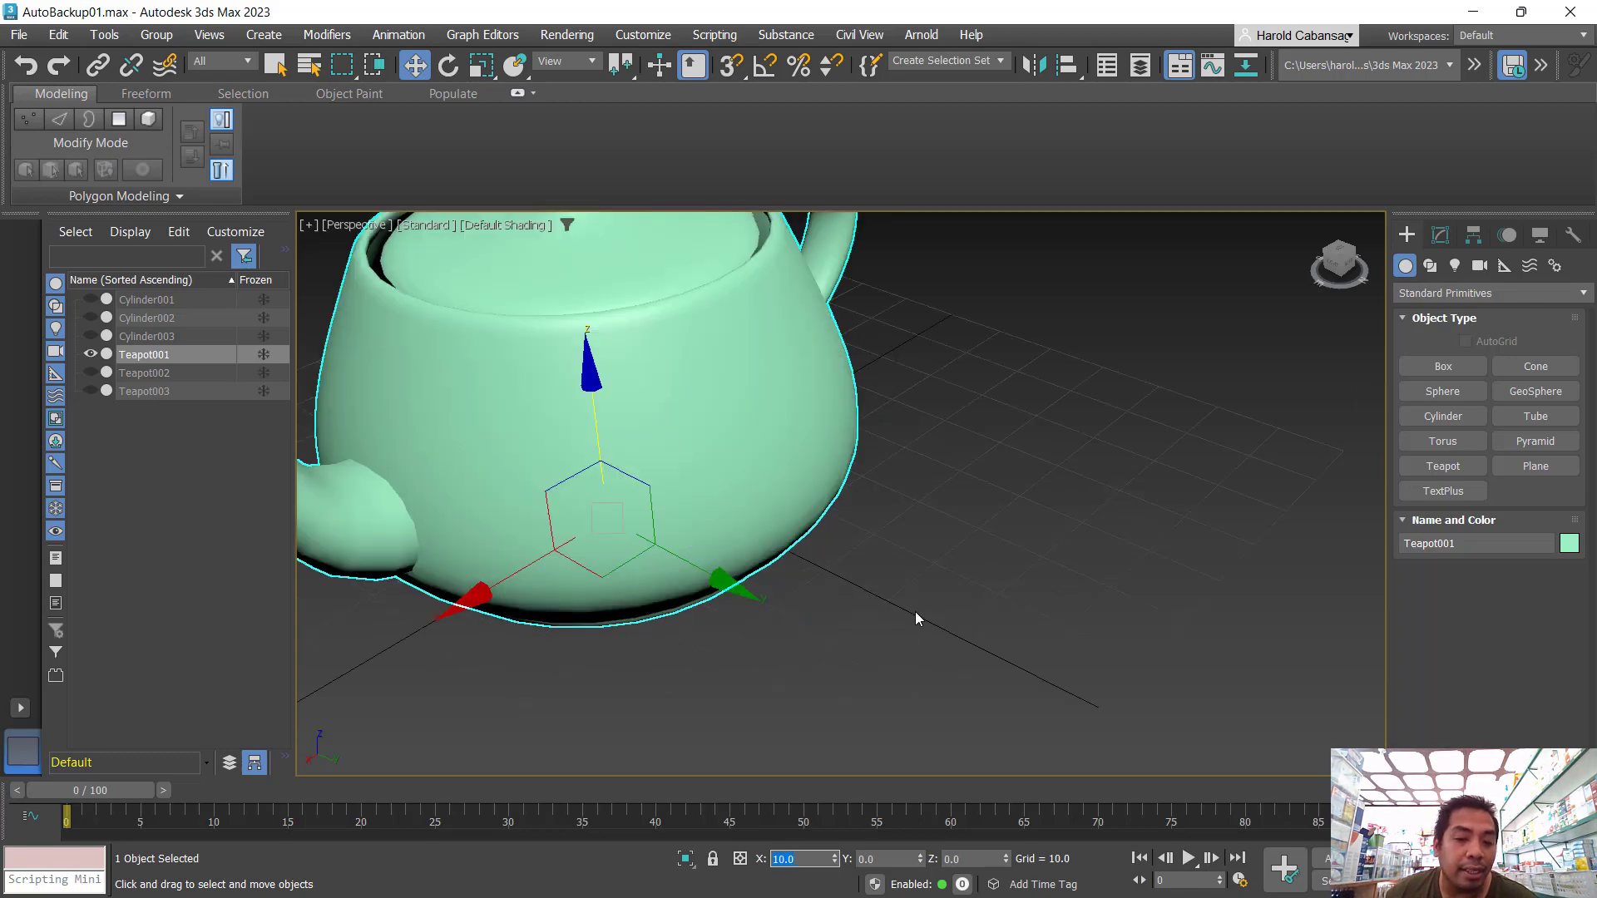
scroll(915, 611, "down", 3)
left_click(1007, 448)
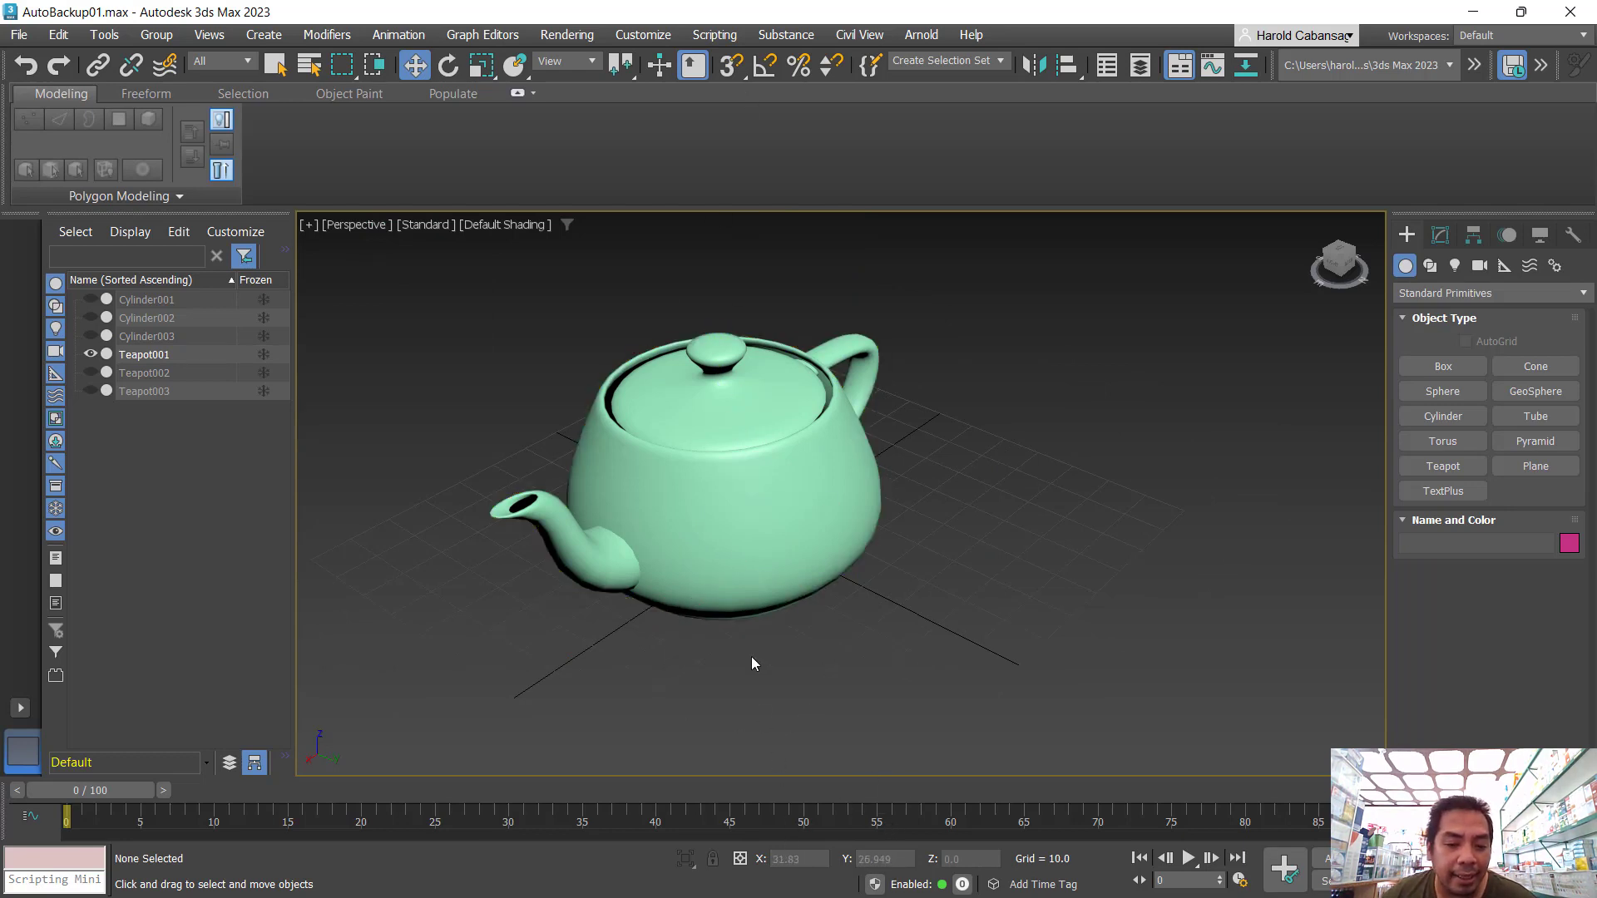
- Turn on 3D snapping and examine the home grid's spacing and major line settings in the Grid and Snap Settings
left_click(731, 68)
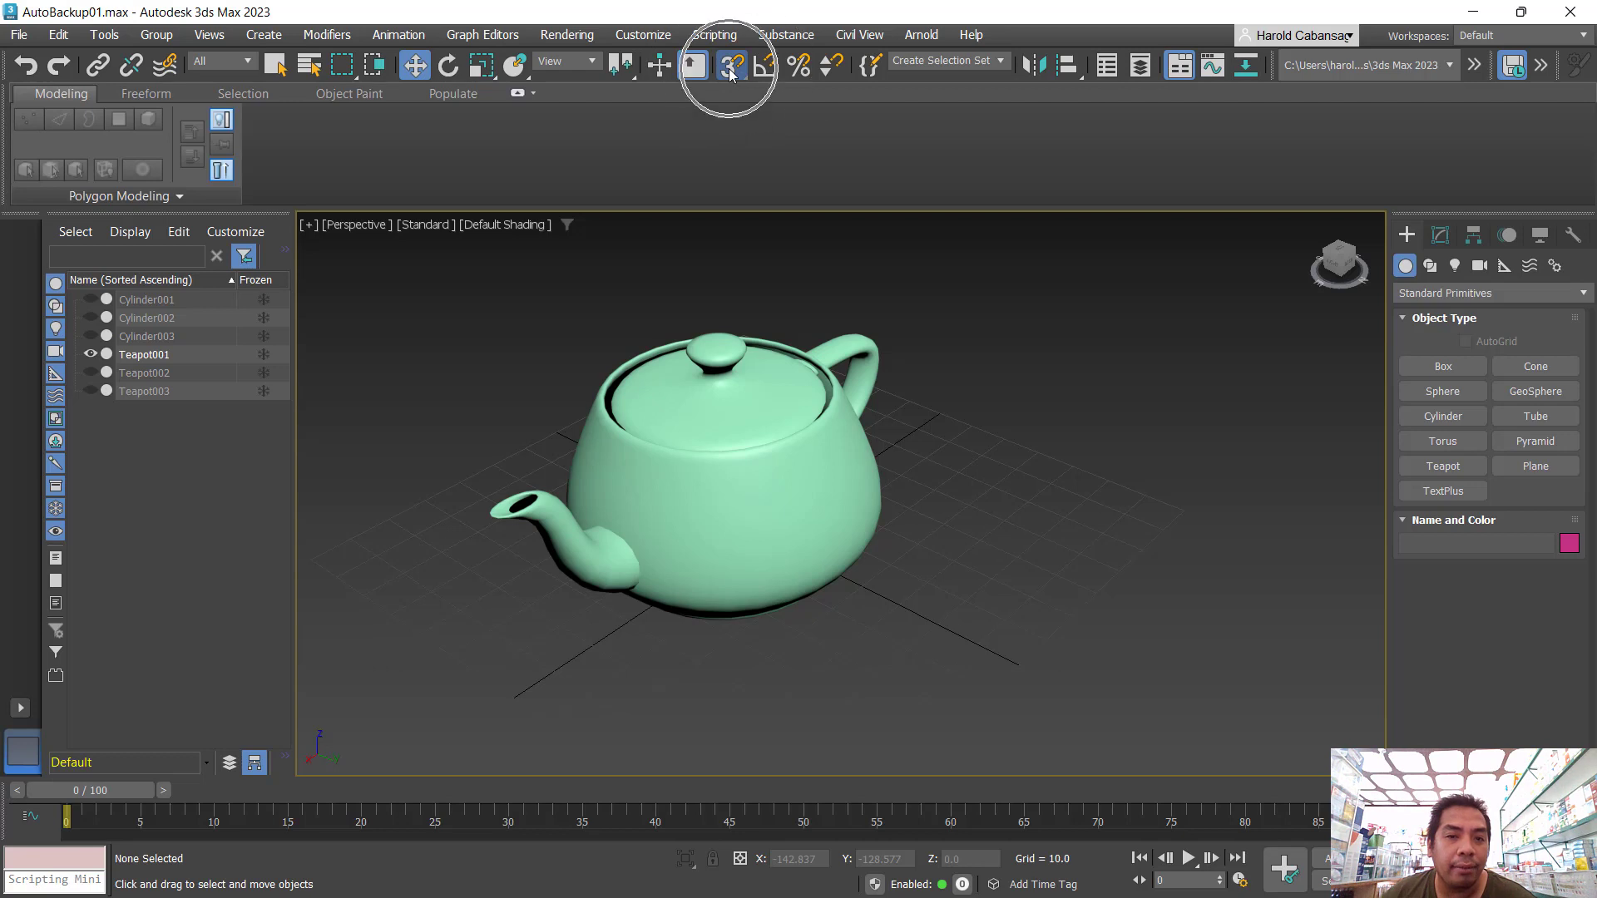
right_click(729, 70)
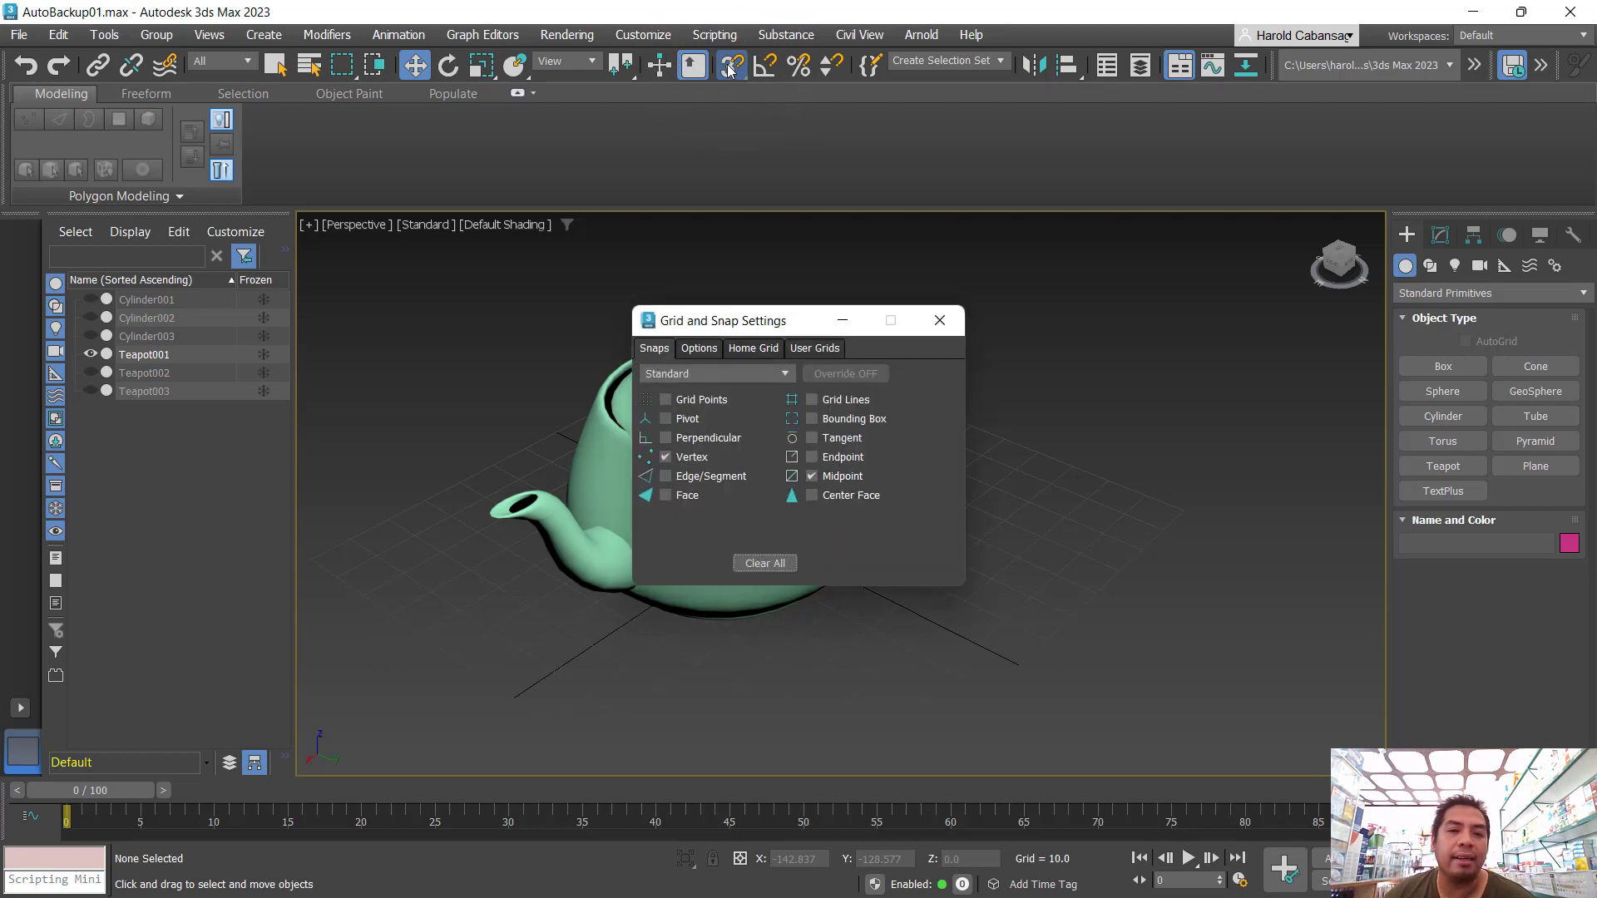
left_click(940, 321)
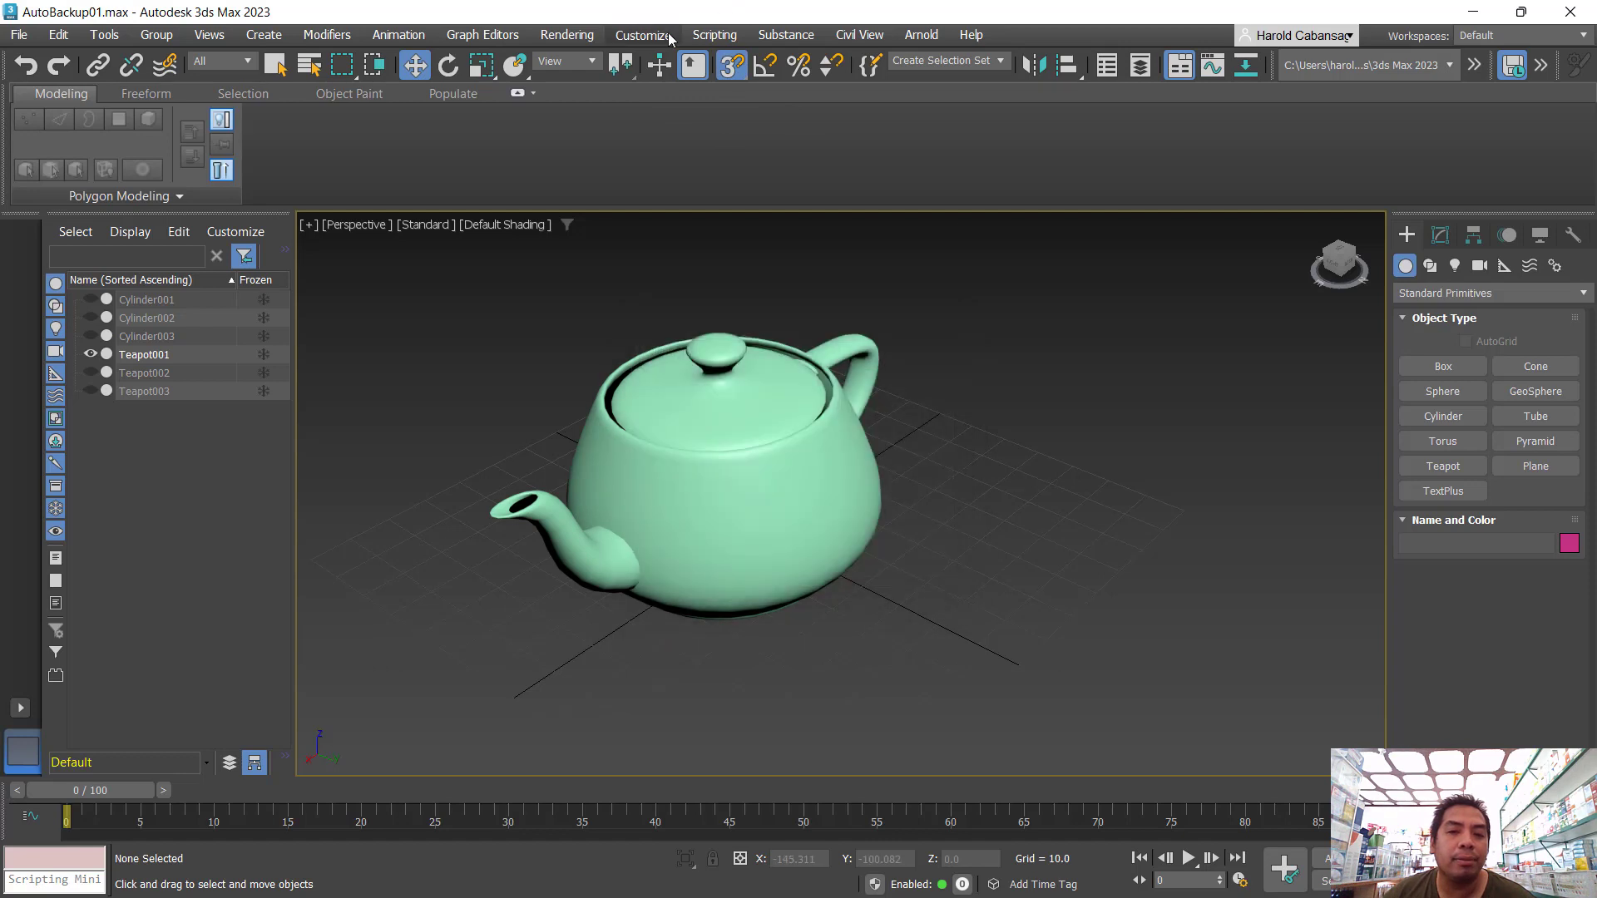
right_click(732, 66)
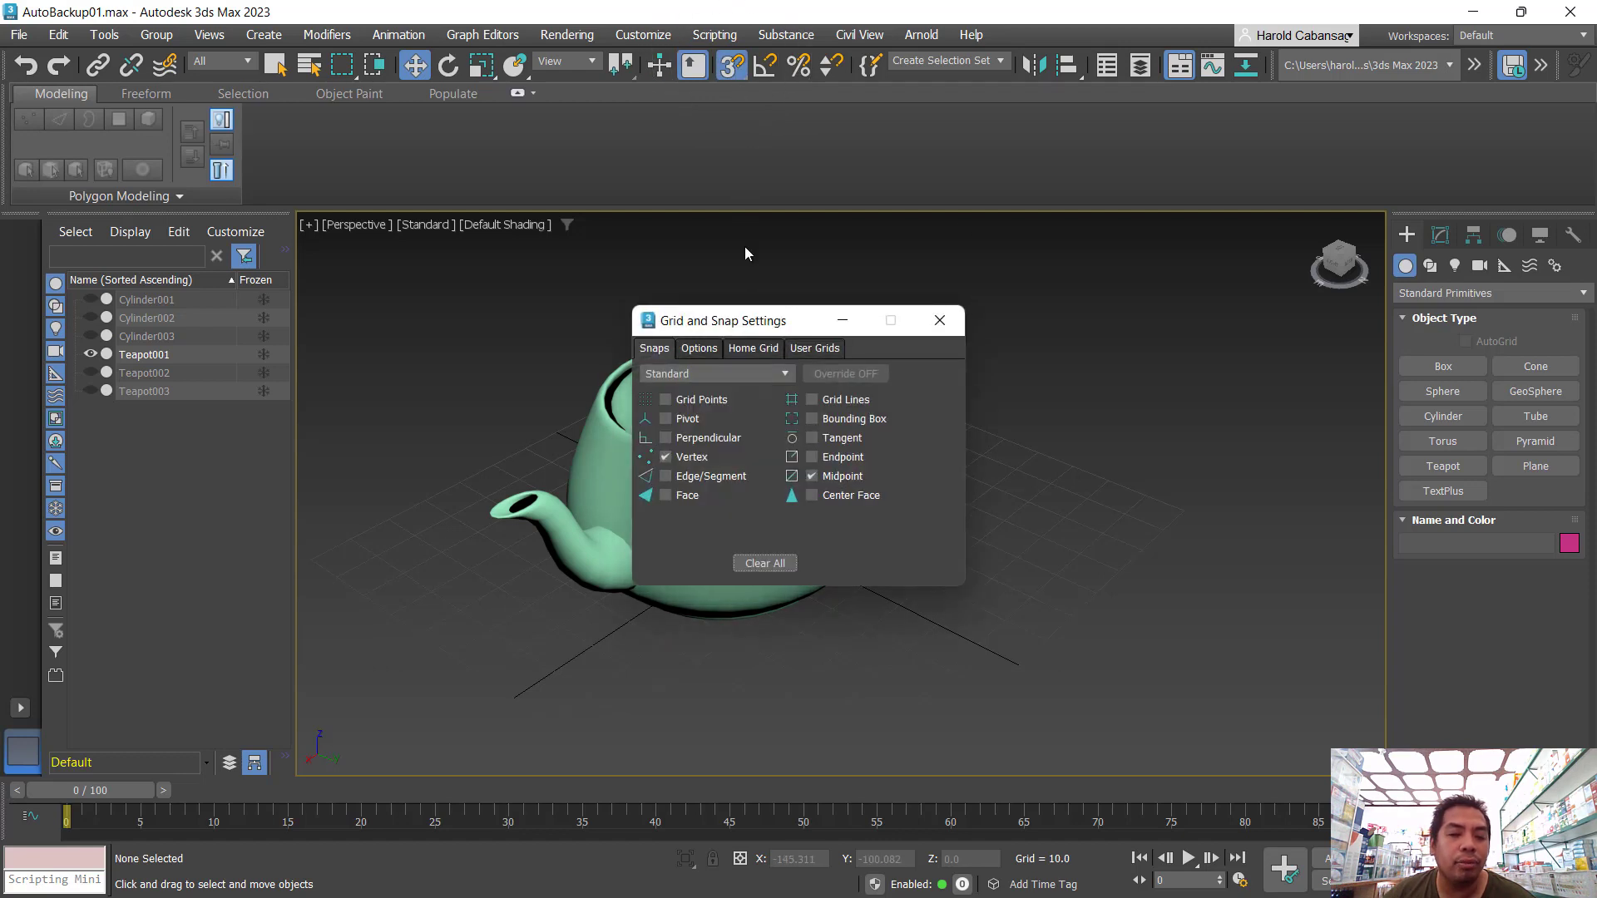
left_click(747, 349)
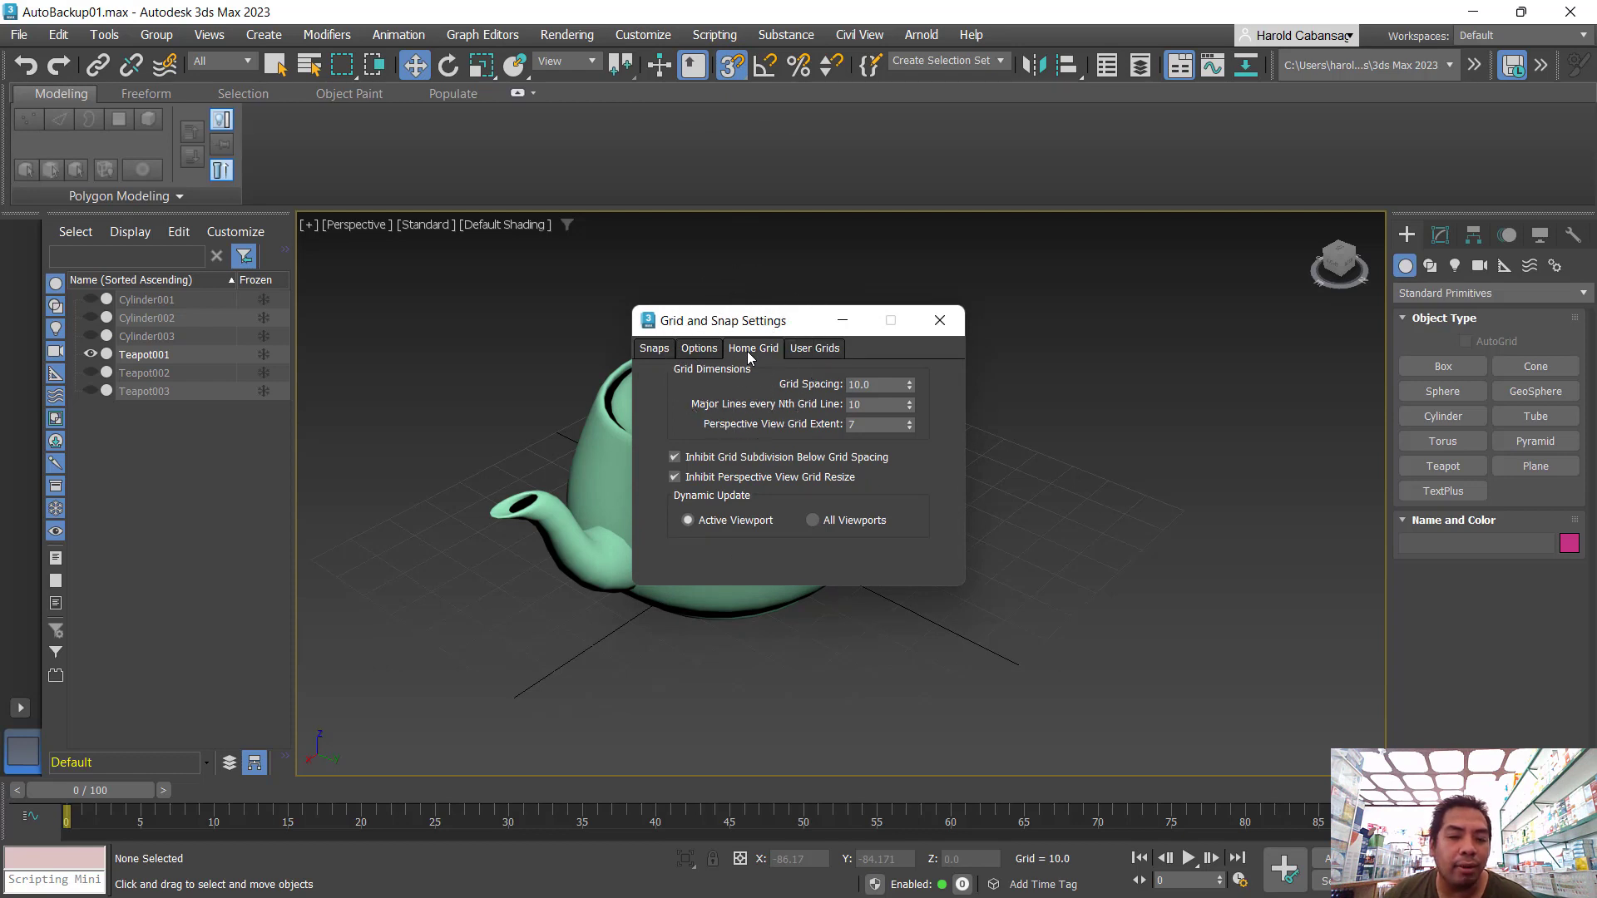
double_click(895, 386)
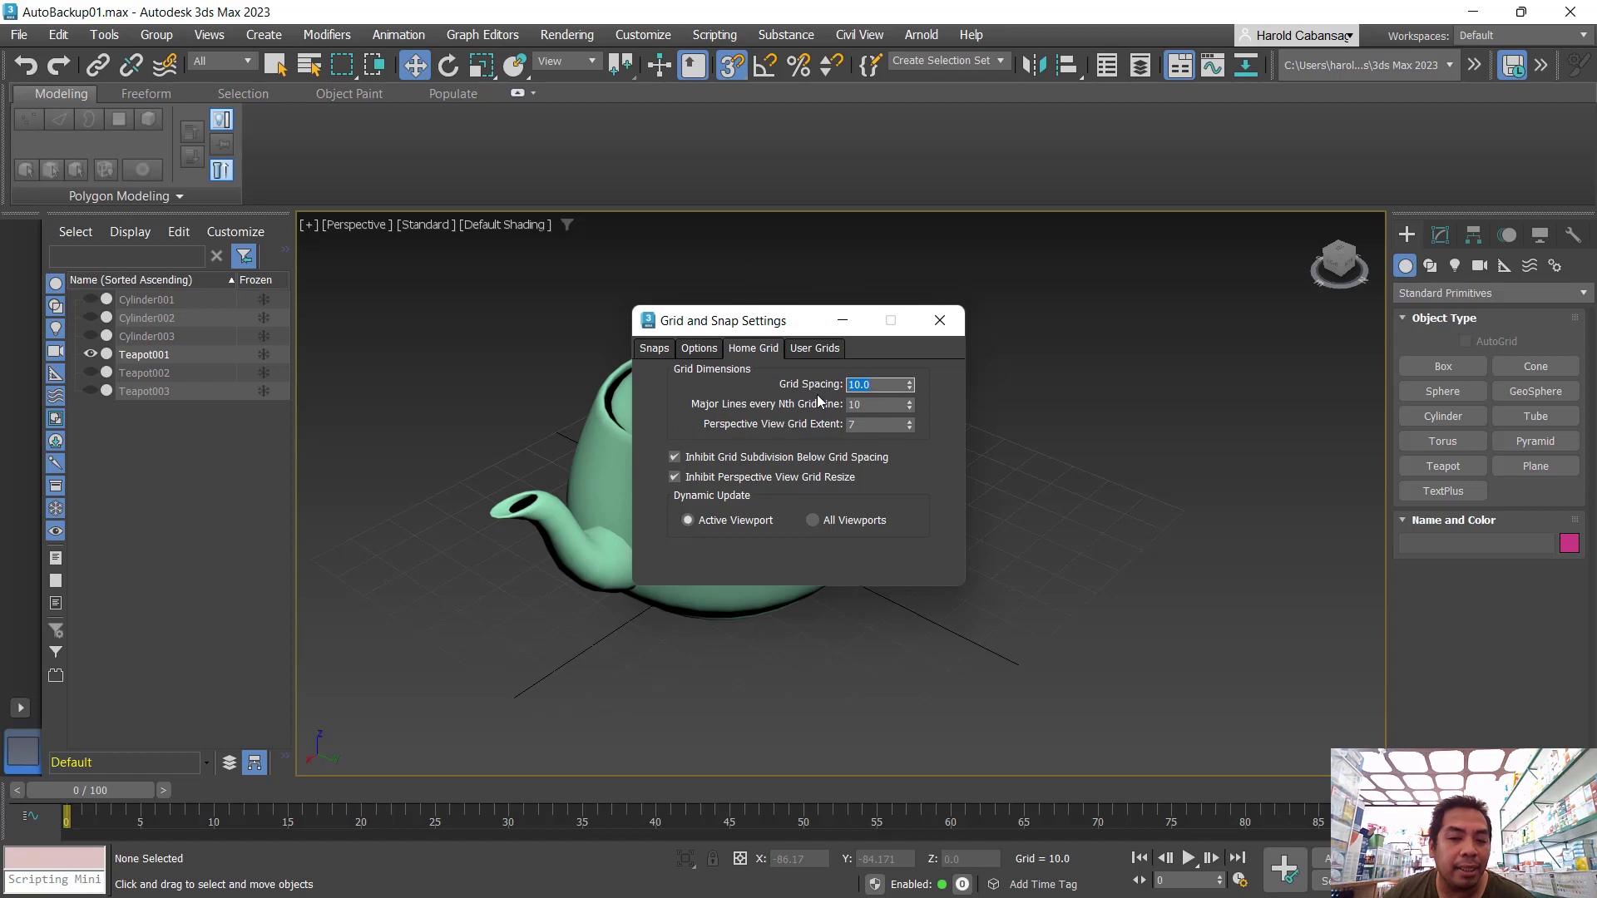
double_click(873, 405)
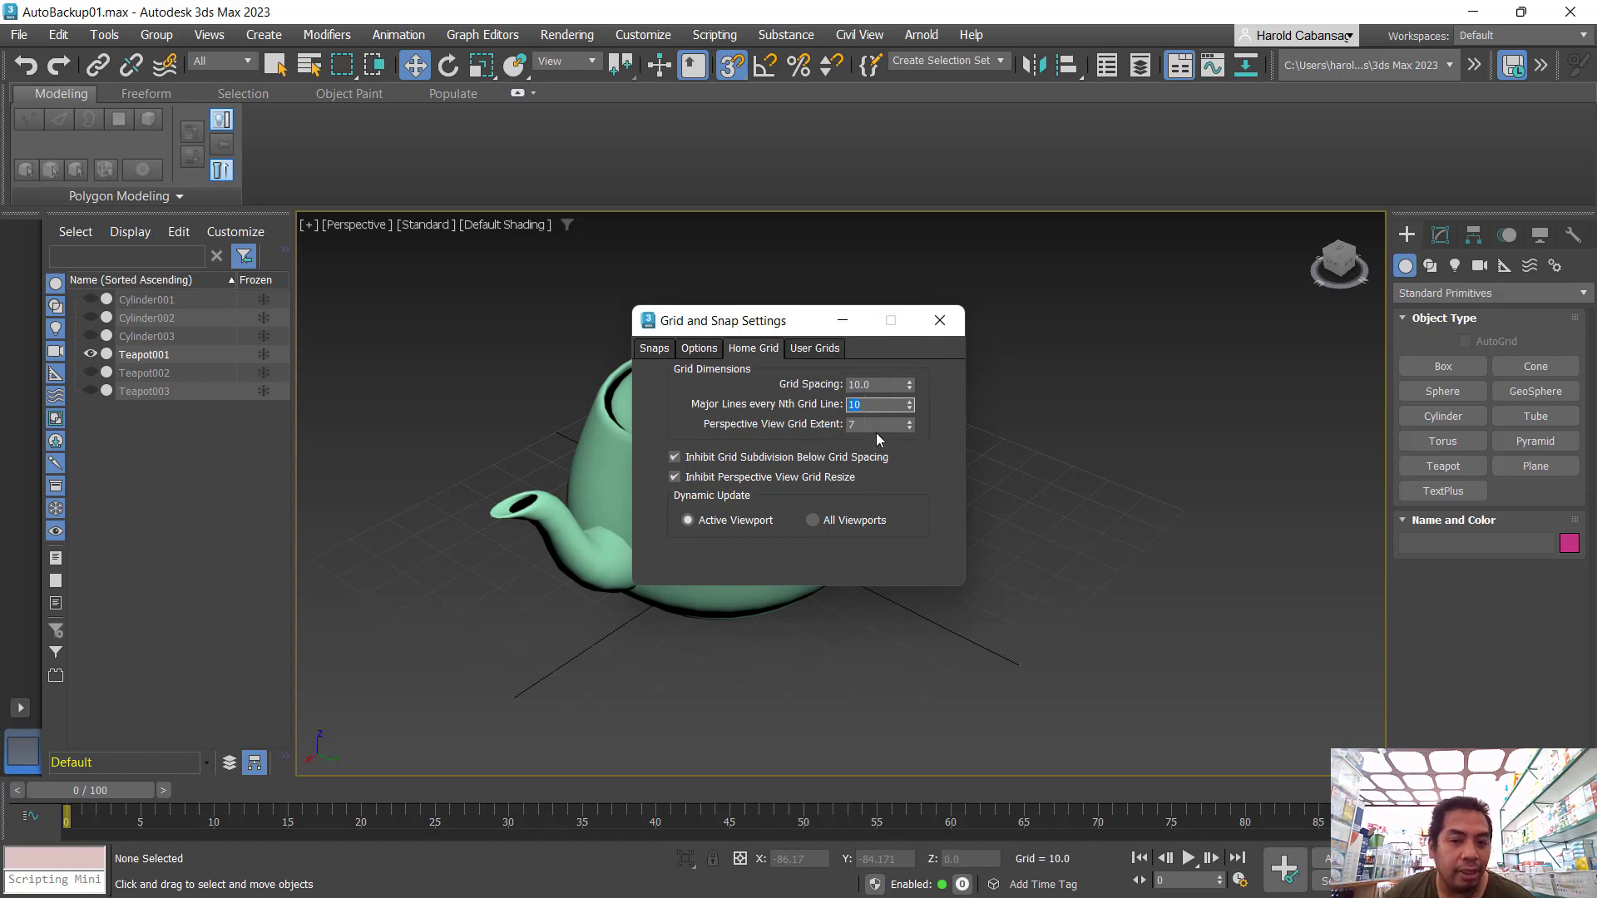
double_click(880, 385)
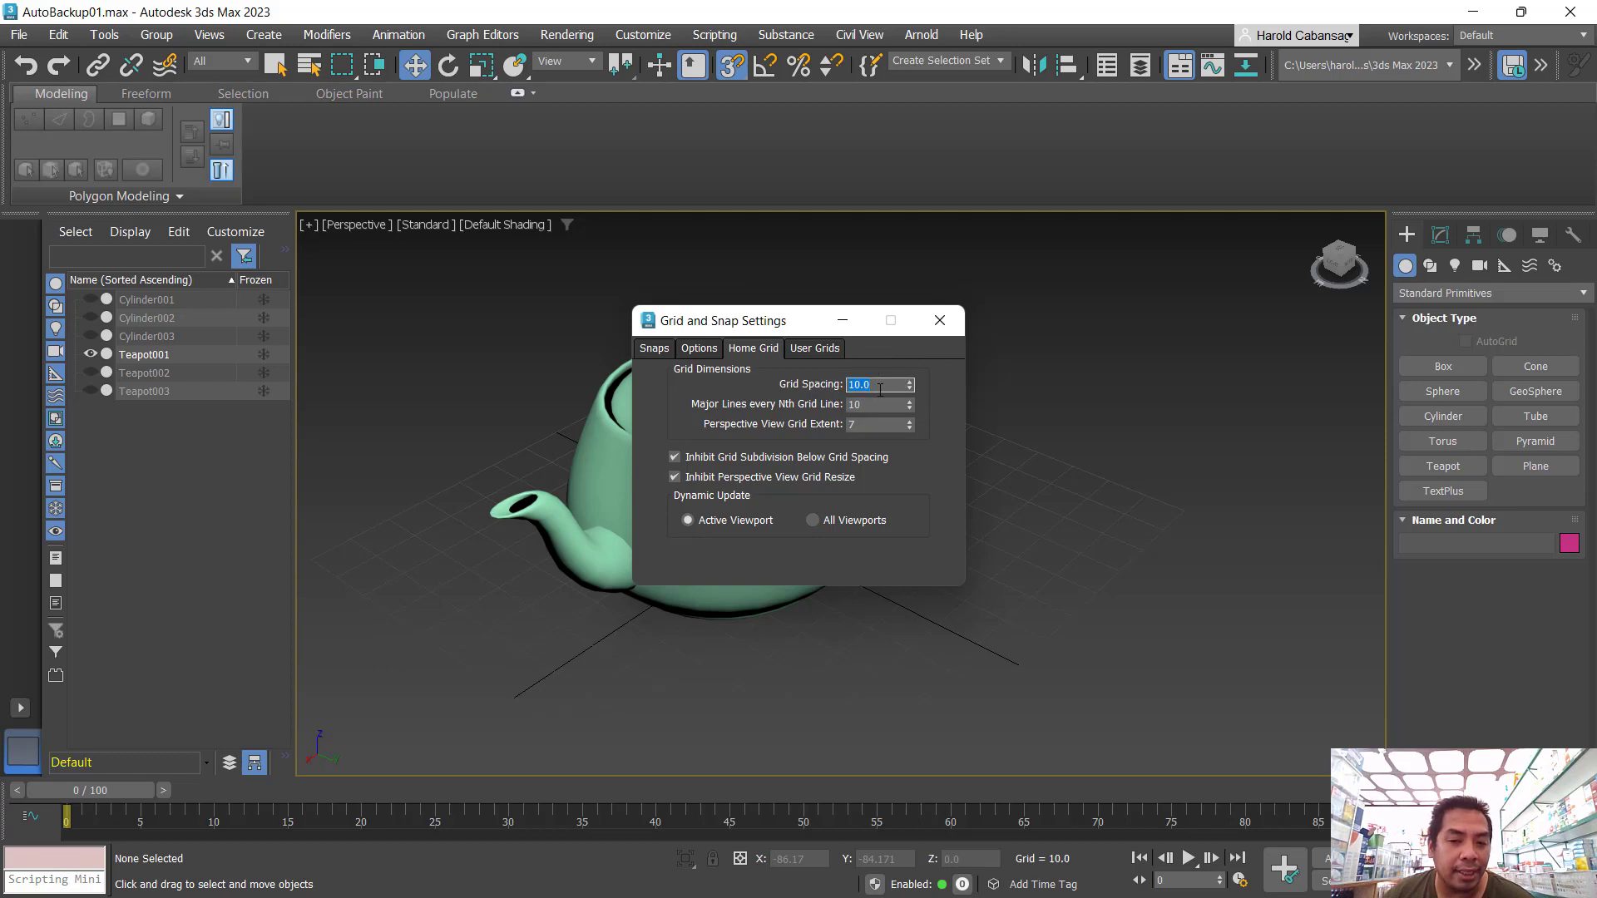
- Open the System Unit Setup beside the home grid settings and compare the system unit scale with the grid spacing
left_click(655, 36)
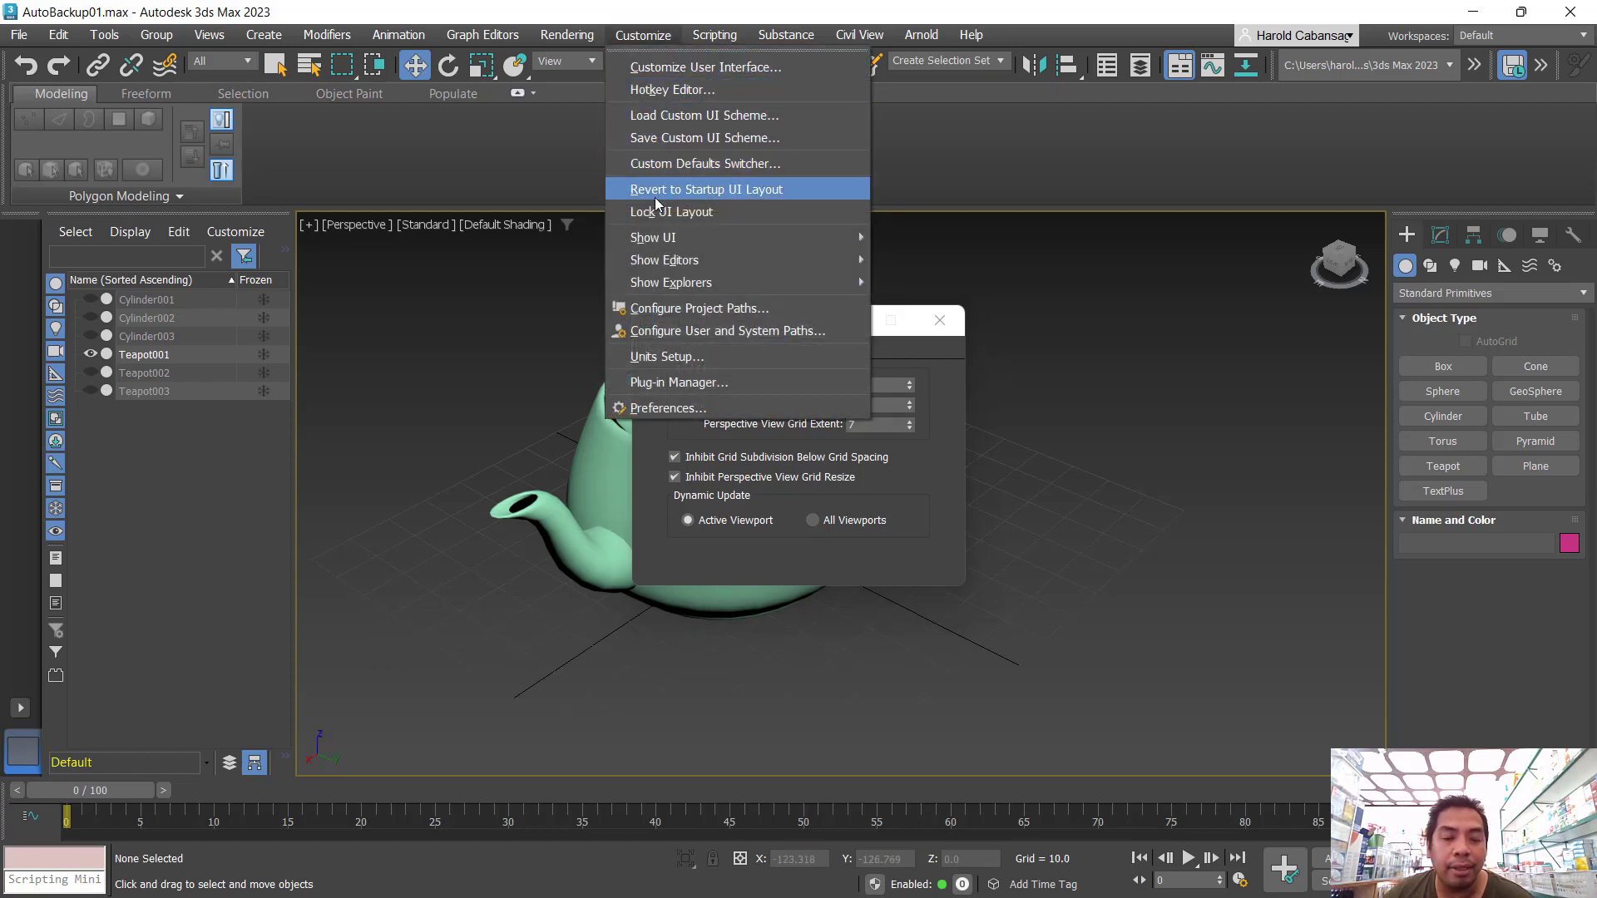
left_click(662, 356)
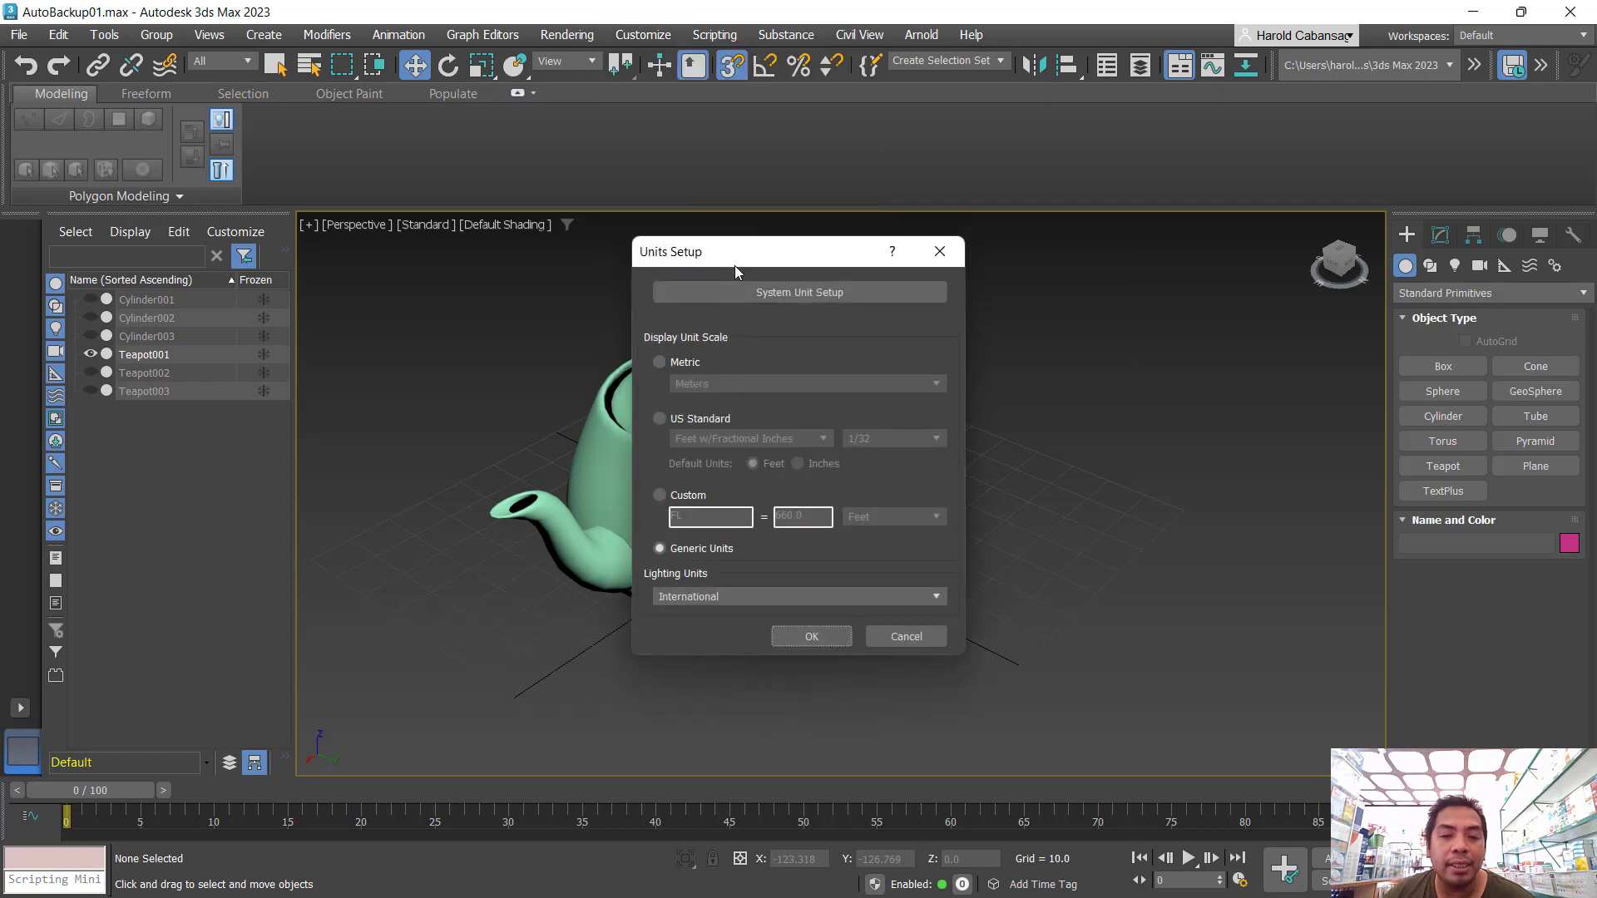
left_click_drag(594, 264, 373, 245)
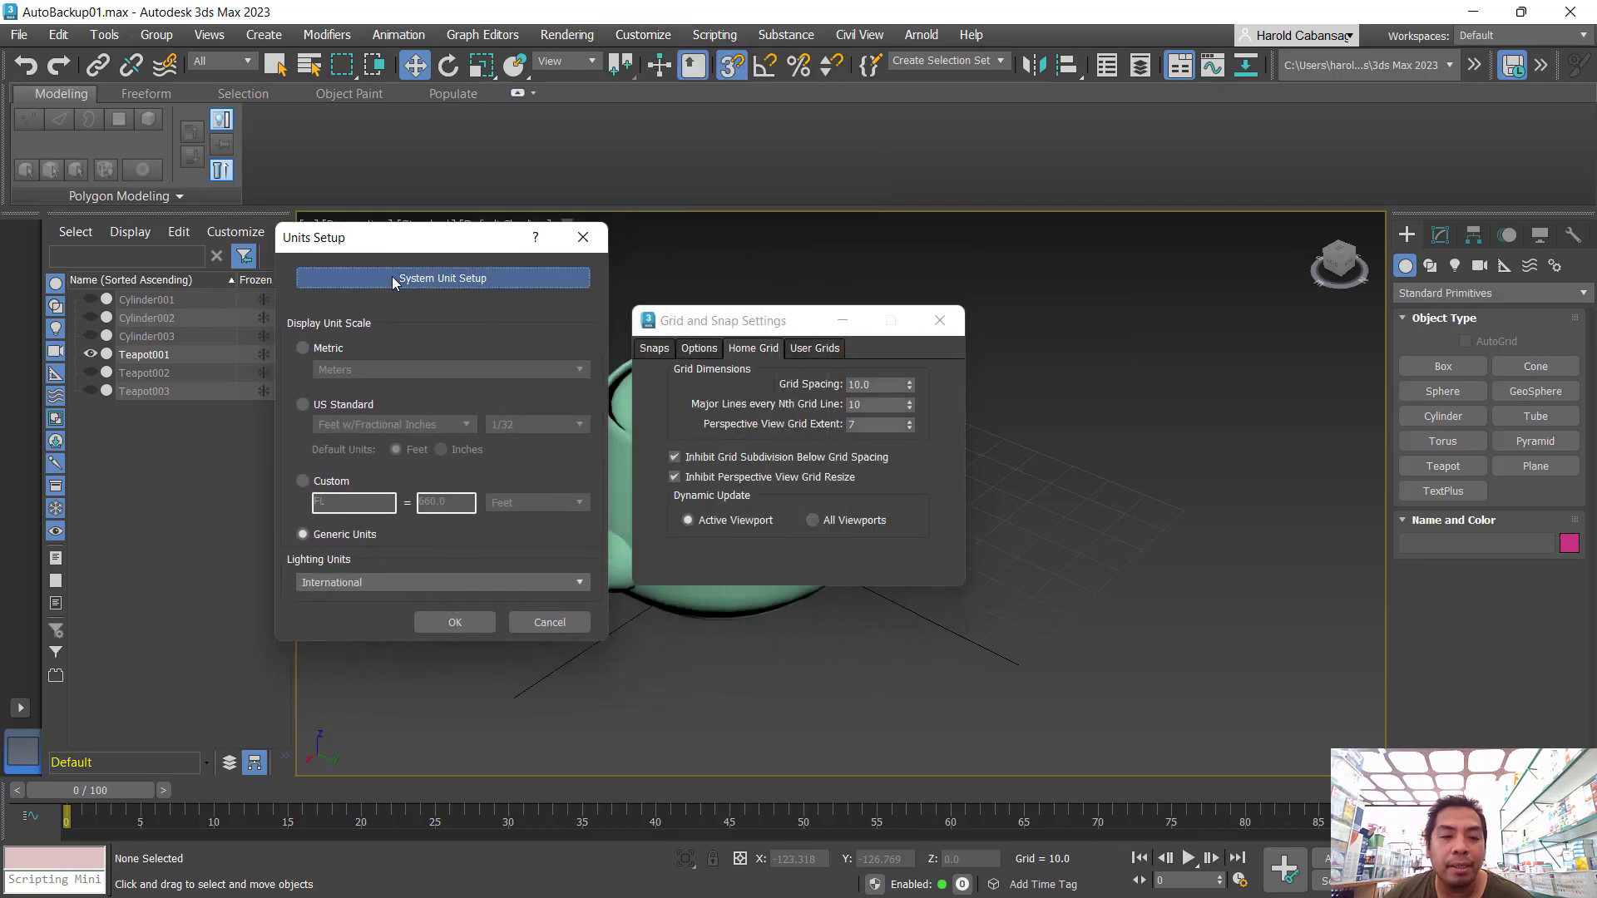
left_click(394, 278)
left_click(494, 375)
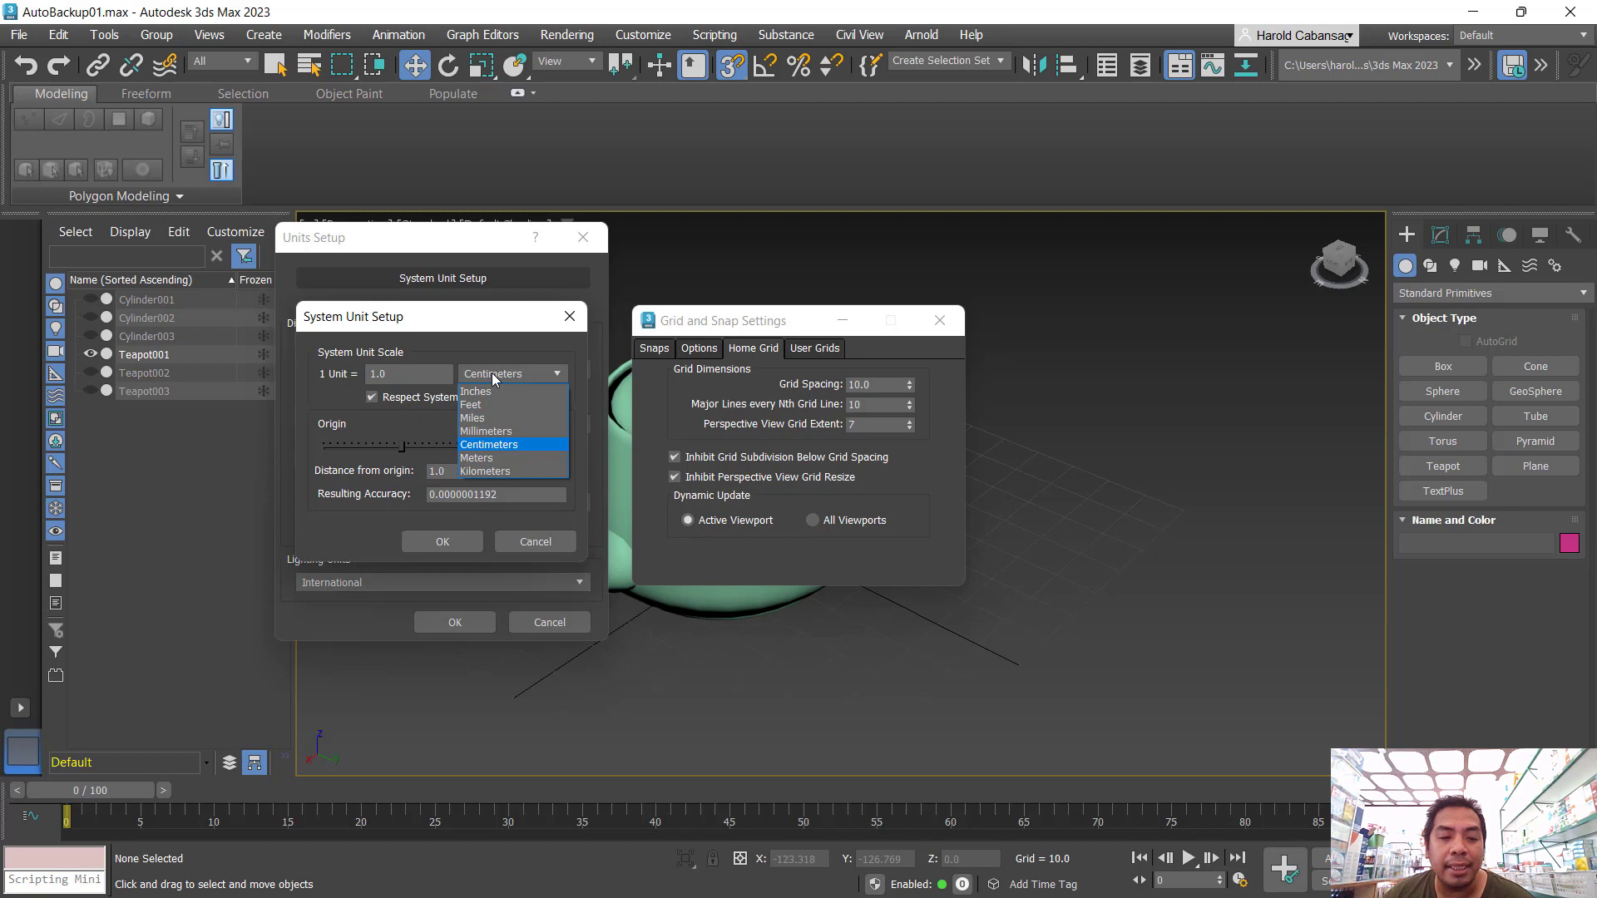
left_click(482, 325)
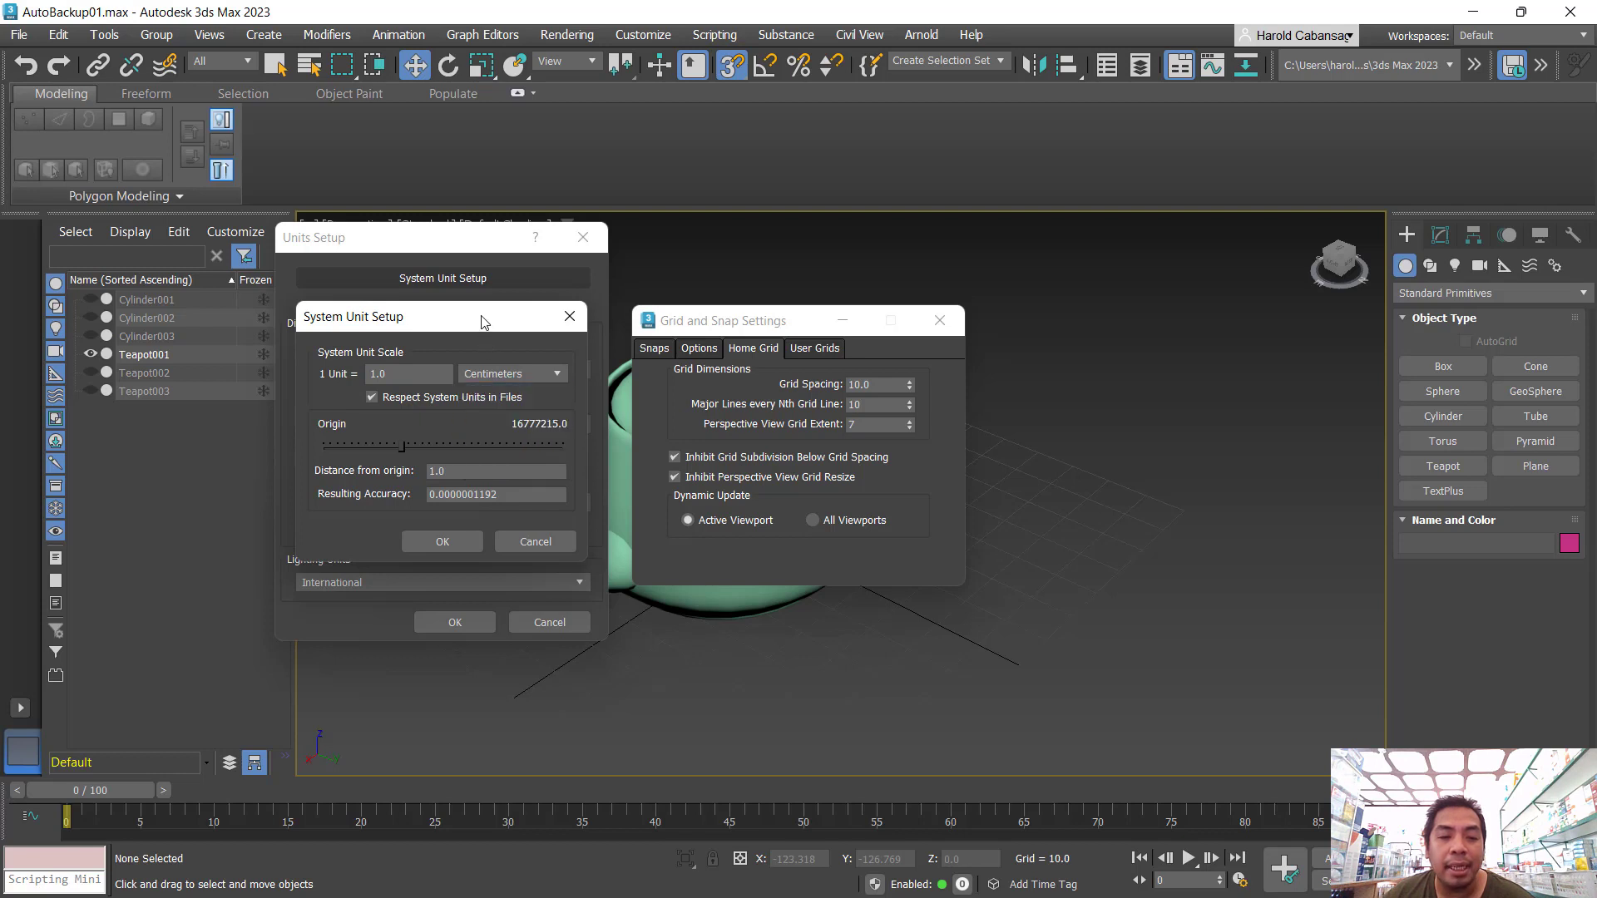
left_click(881, 382)
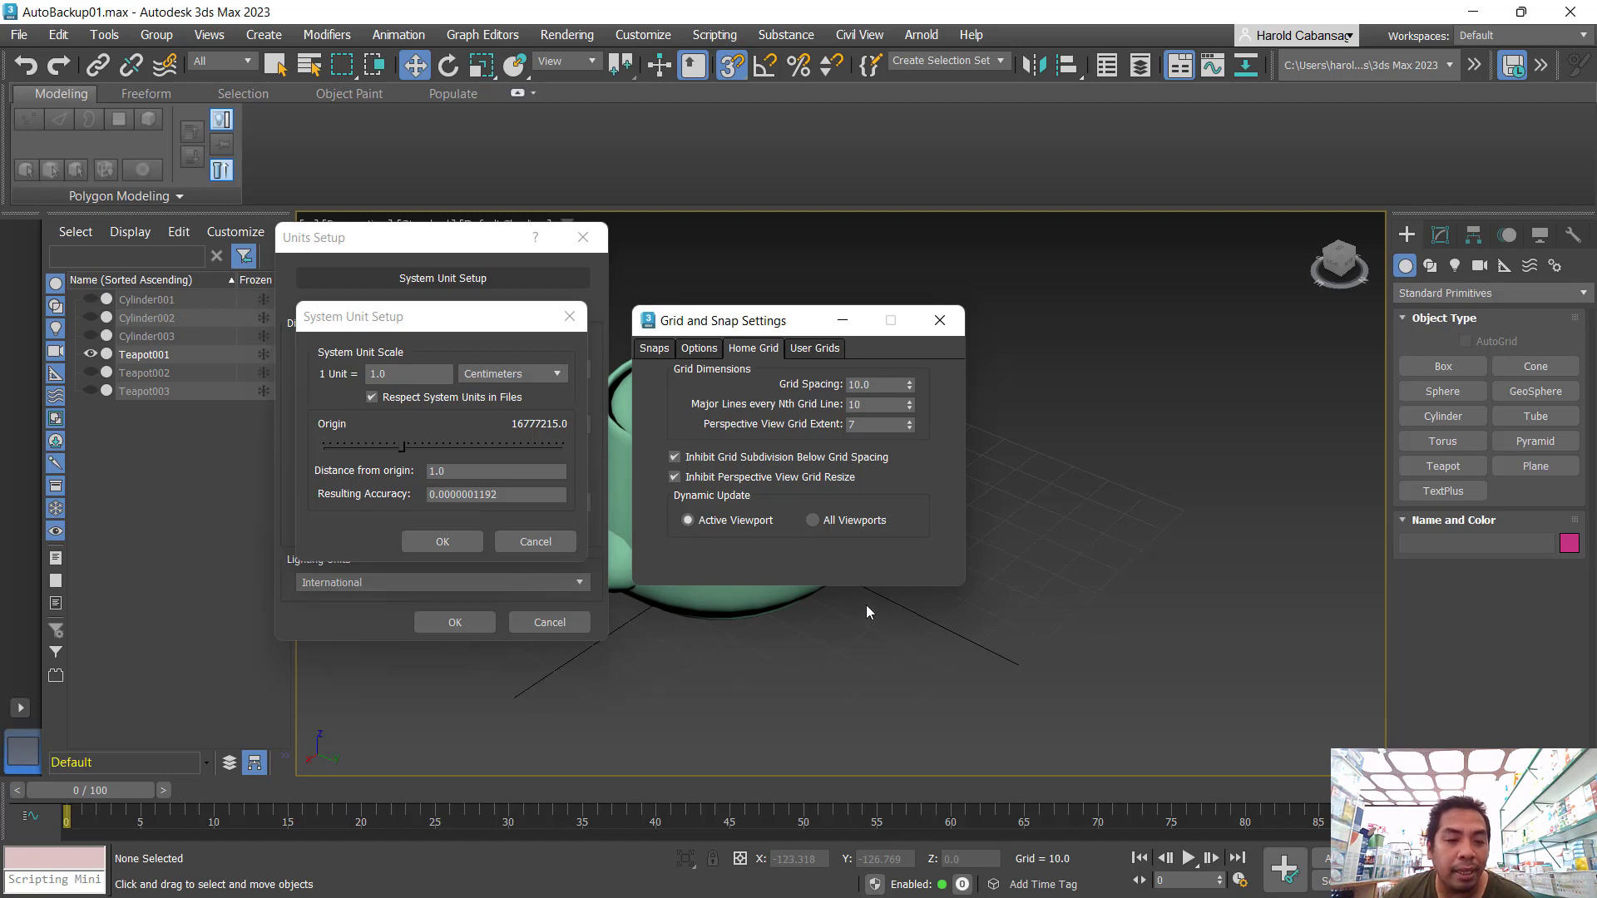
left_click(574, 321)
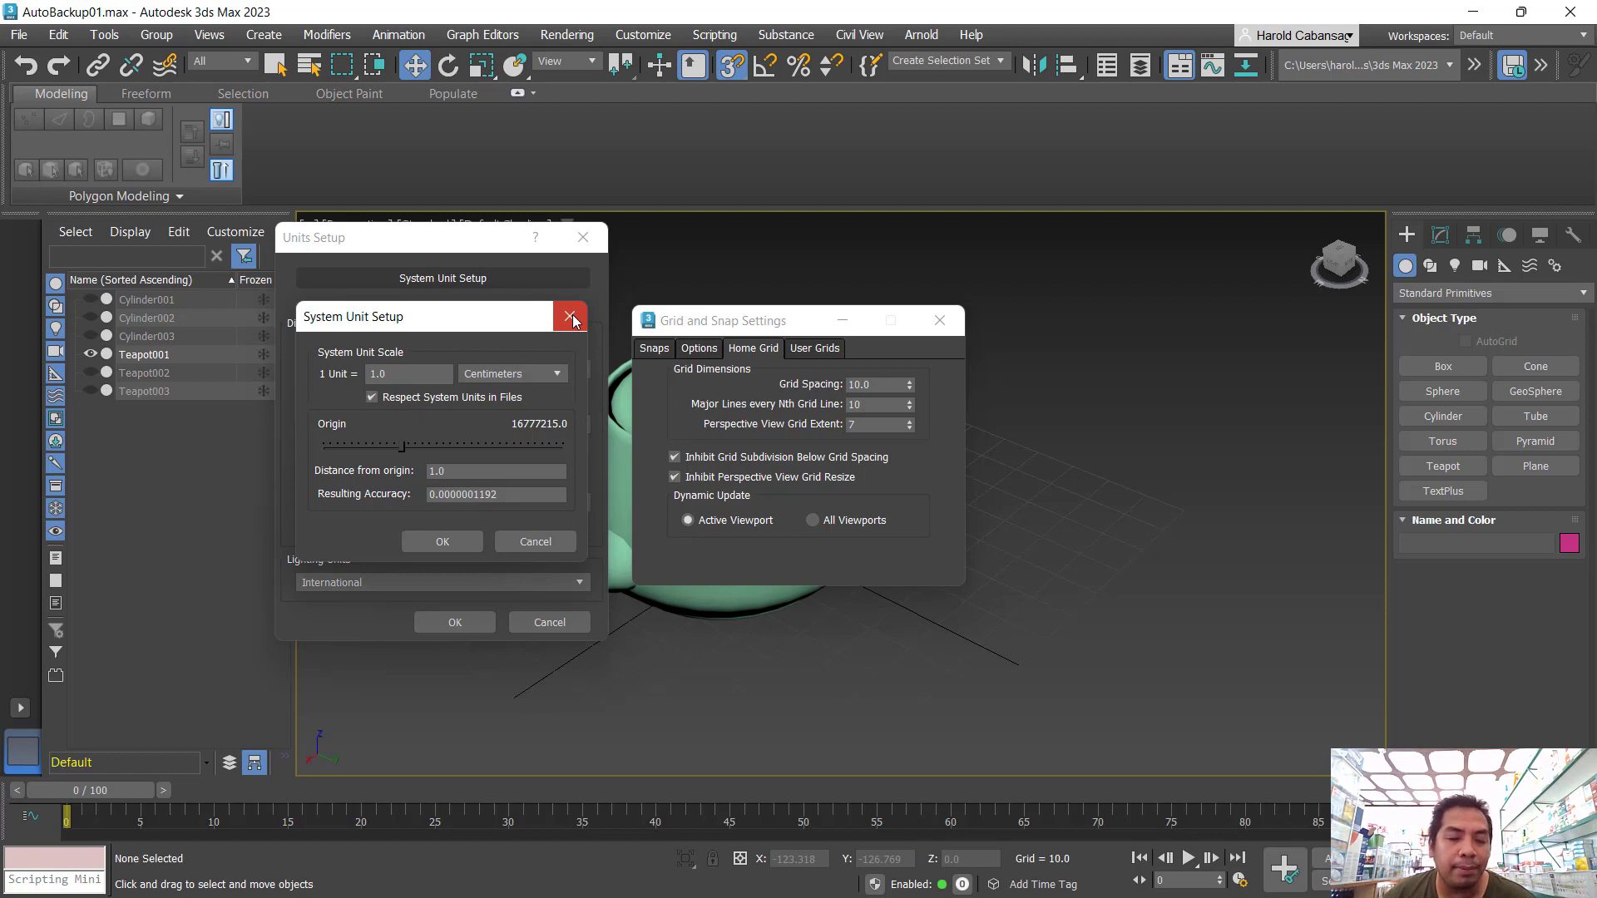
left_click(573, 321)
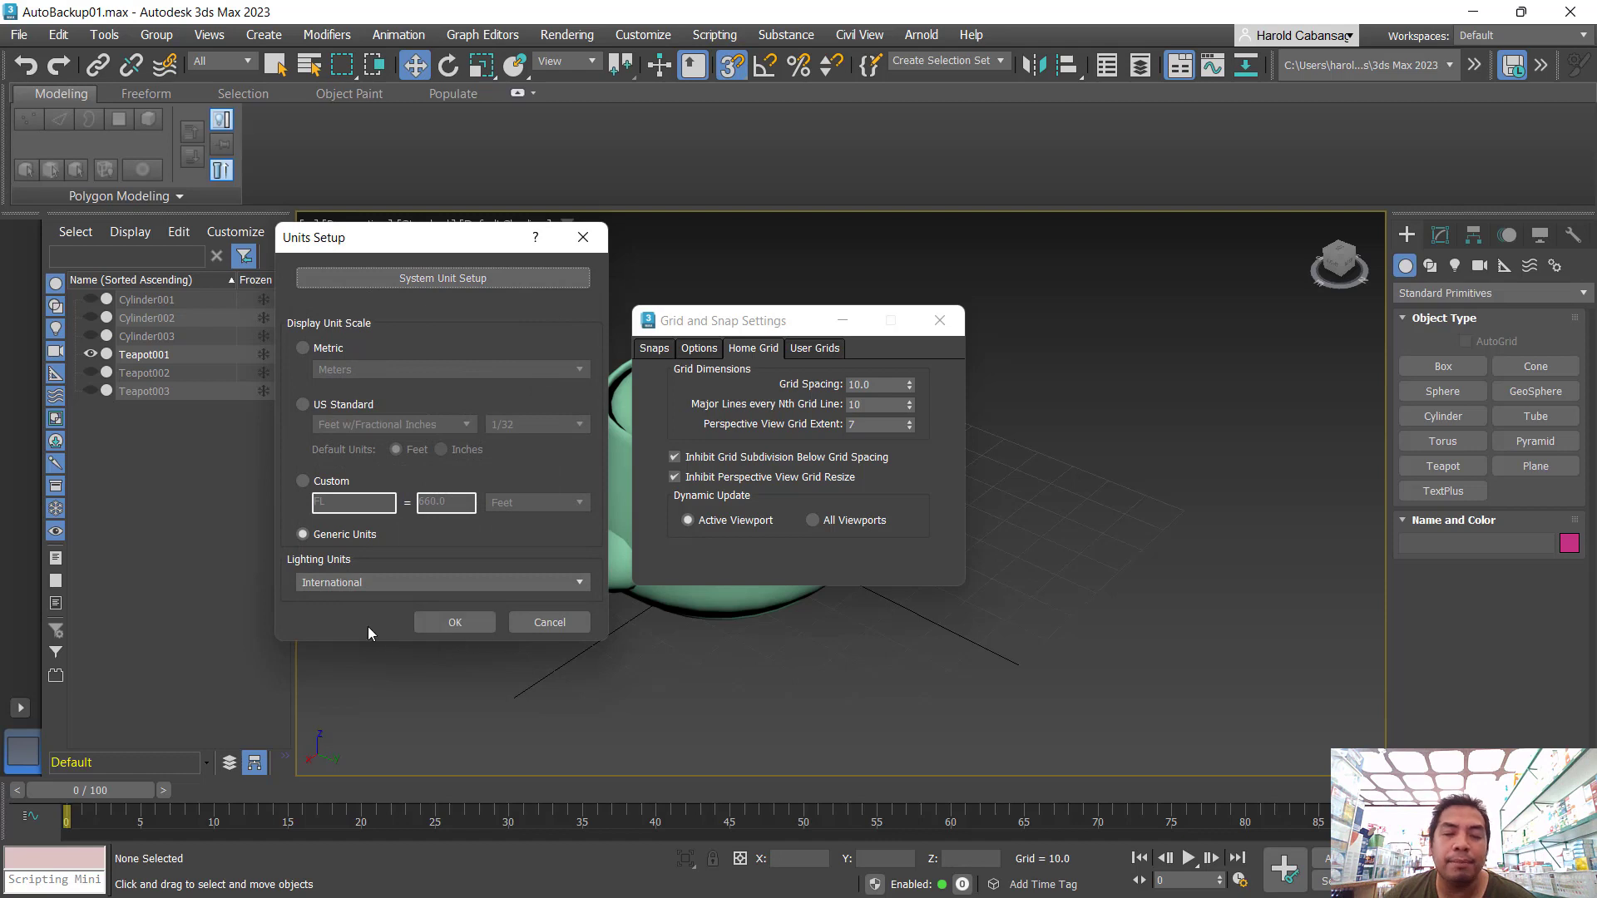
- Close the Units Setup and the Grid and Snap Settings, and turn 3D snapping off
key("ctrl")
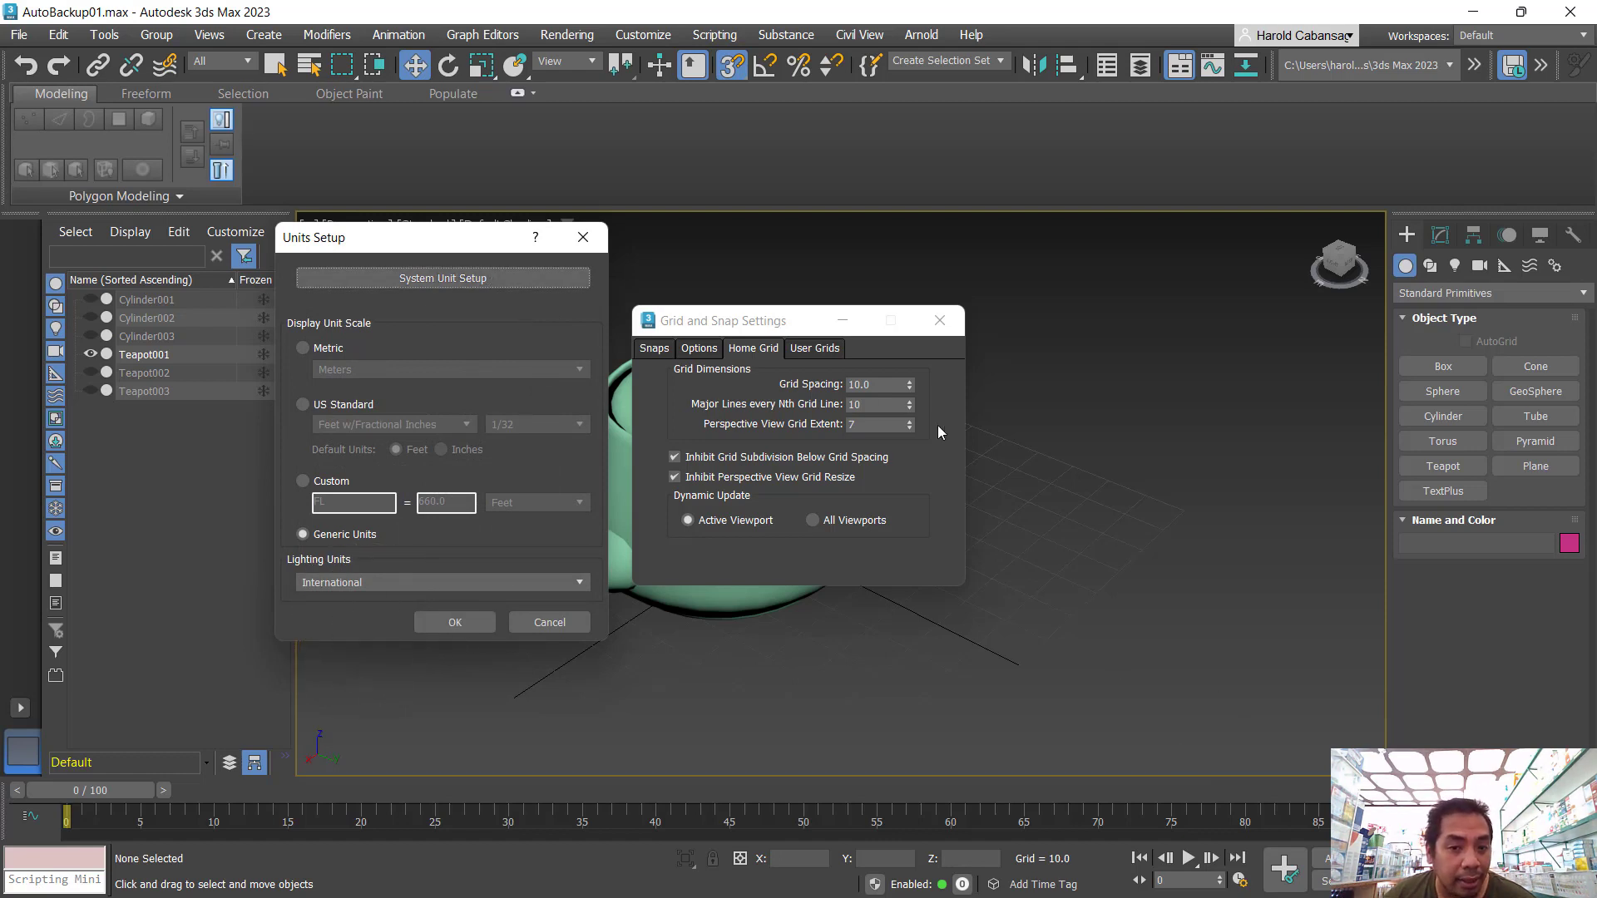
key("ctrl")
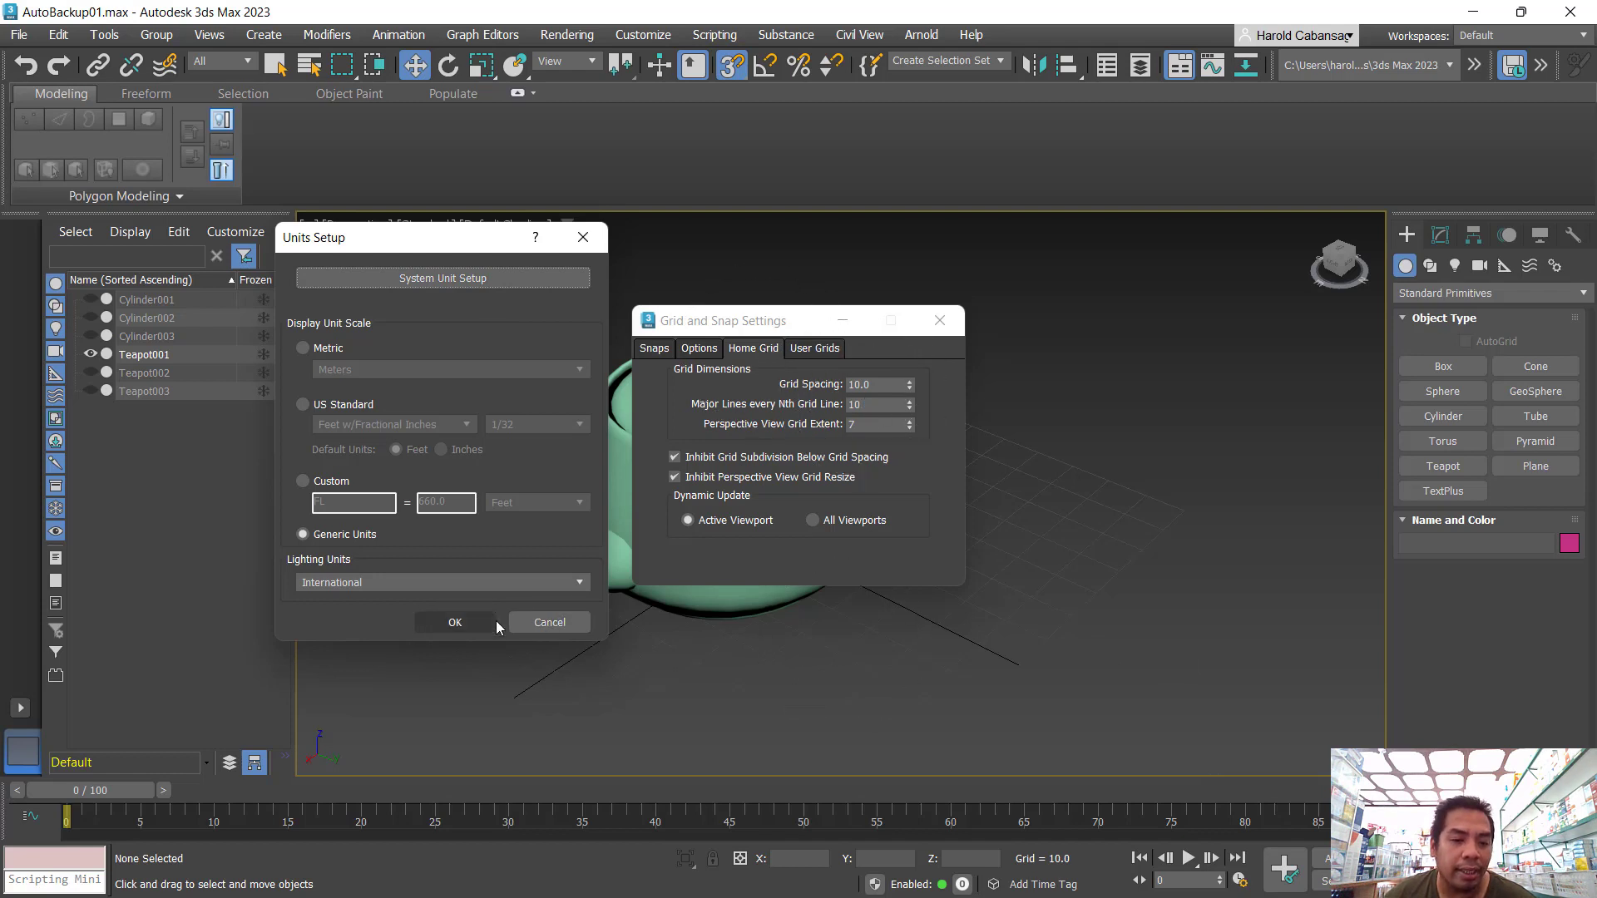
left_click(449, 623)
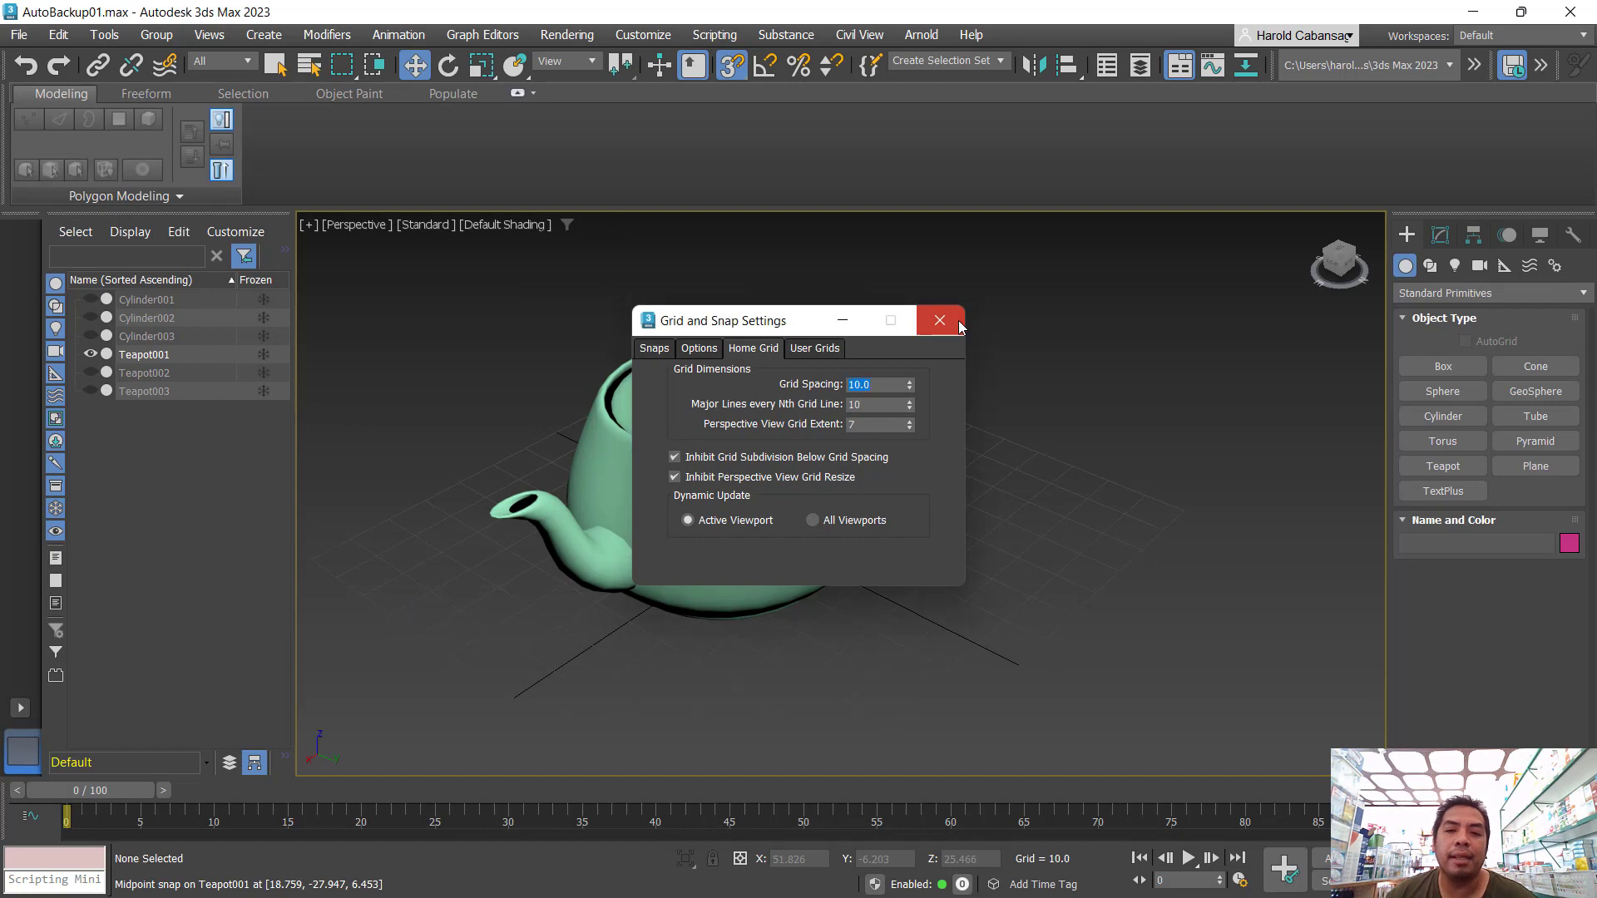
left_click(941, 321)
left_click(731, 65)
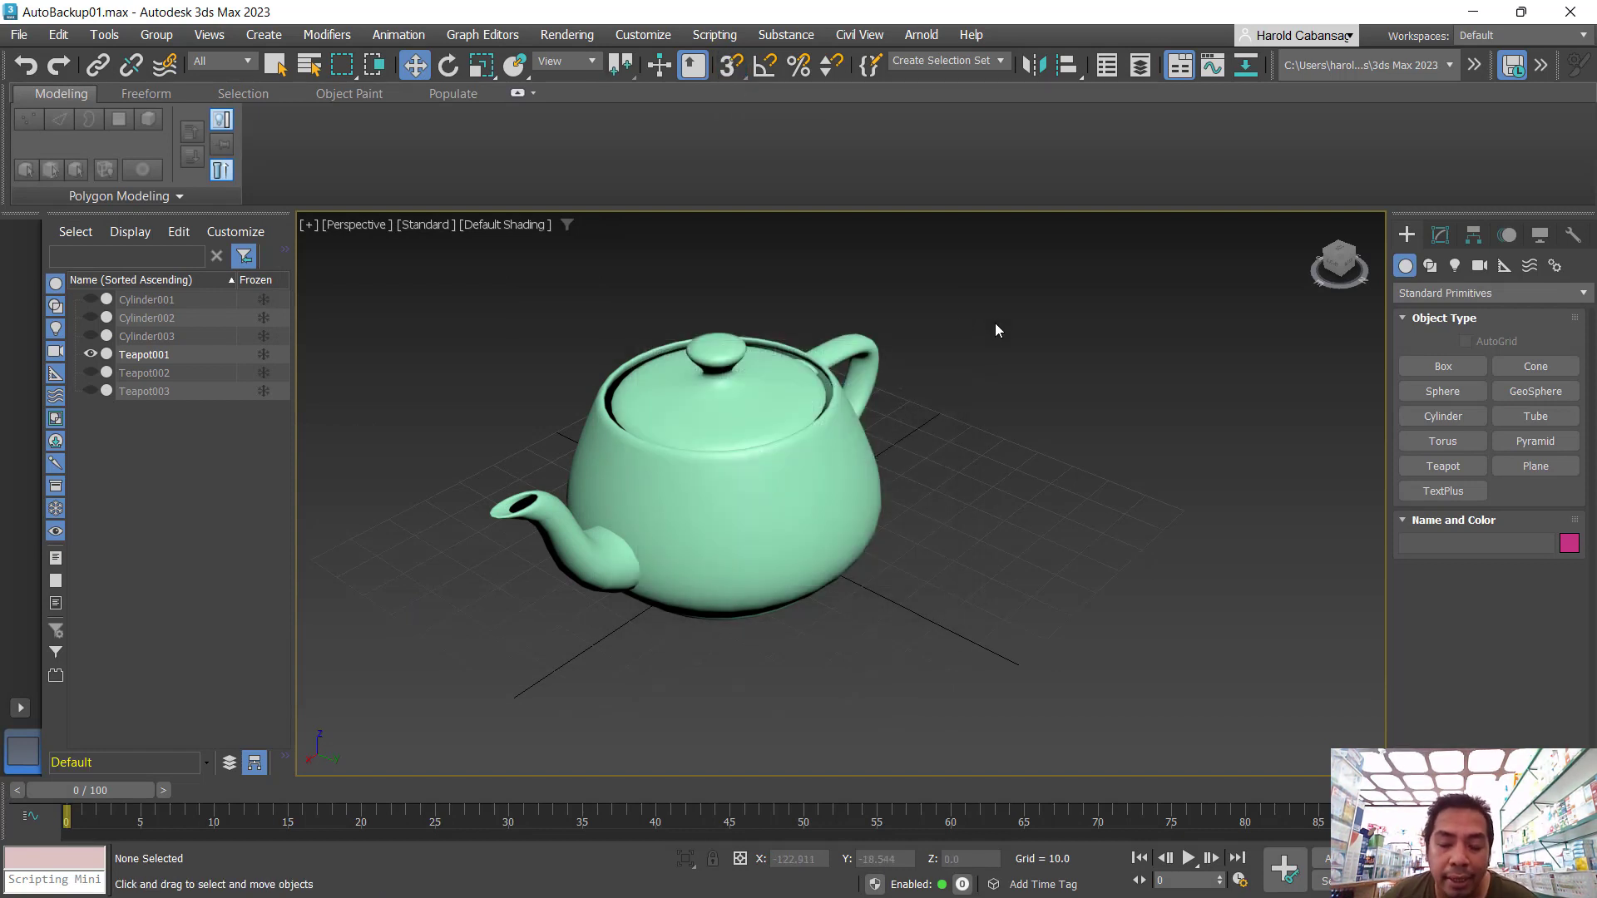
- Select the teapot and reset its X position to 0
left_click(997, 451)
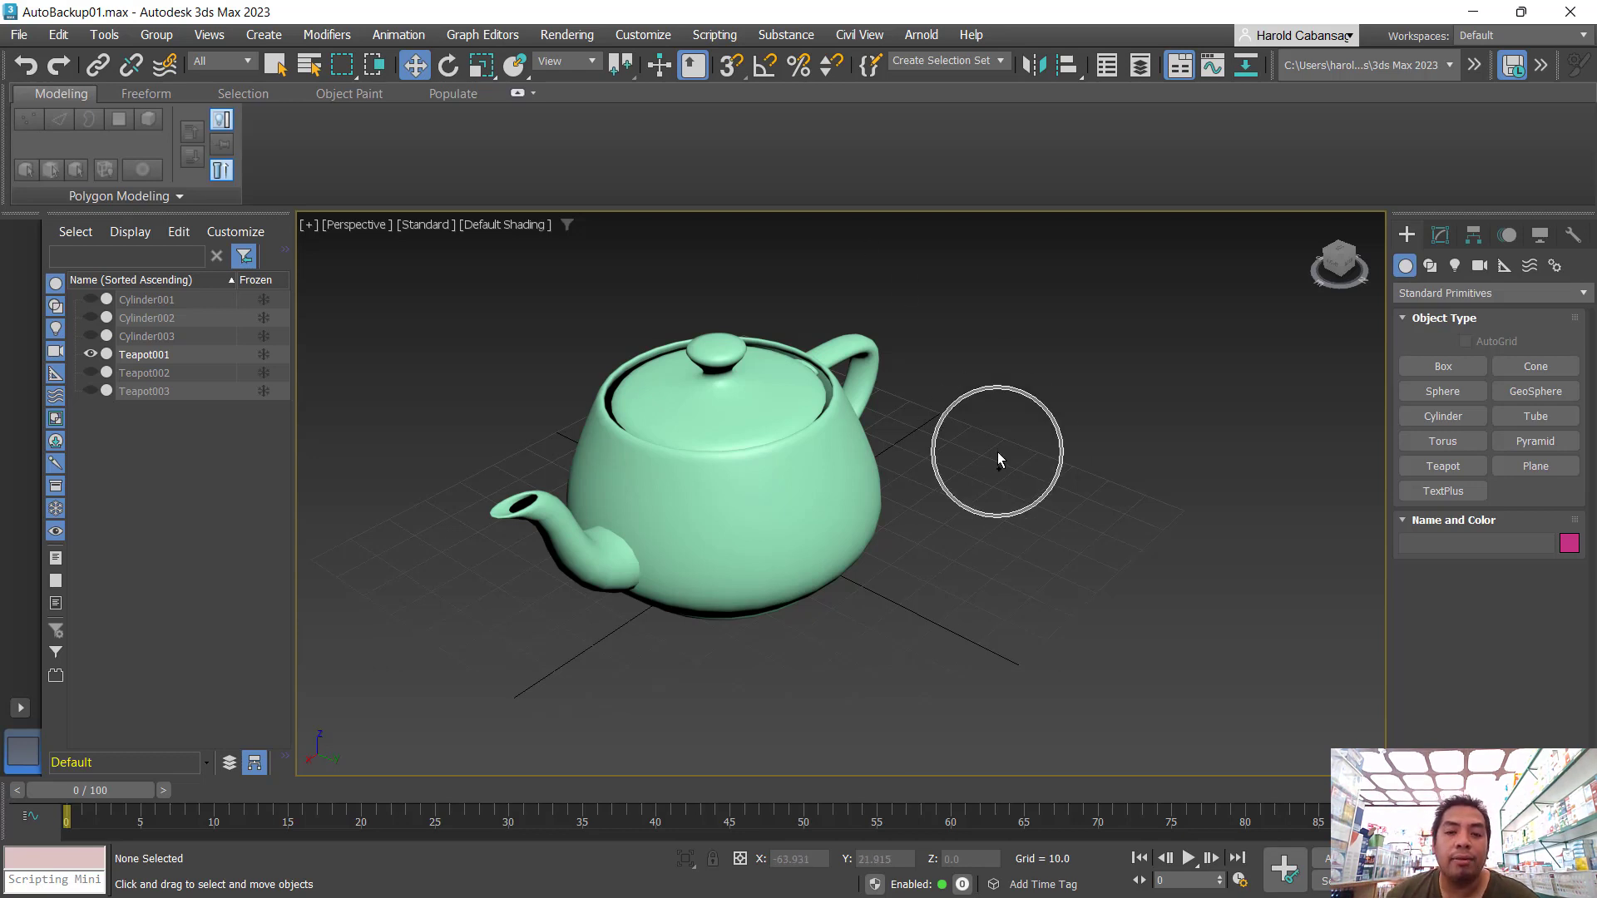
left_click(773, 474)
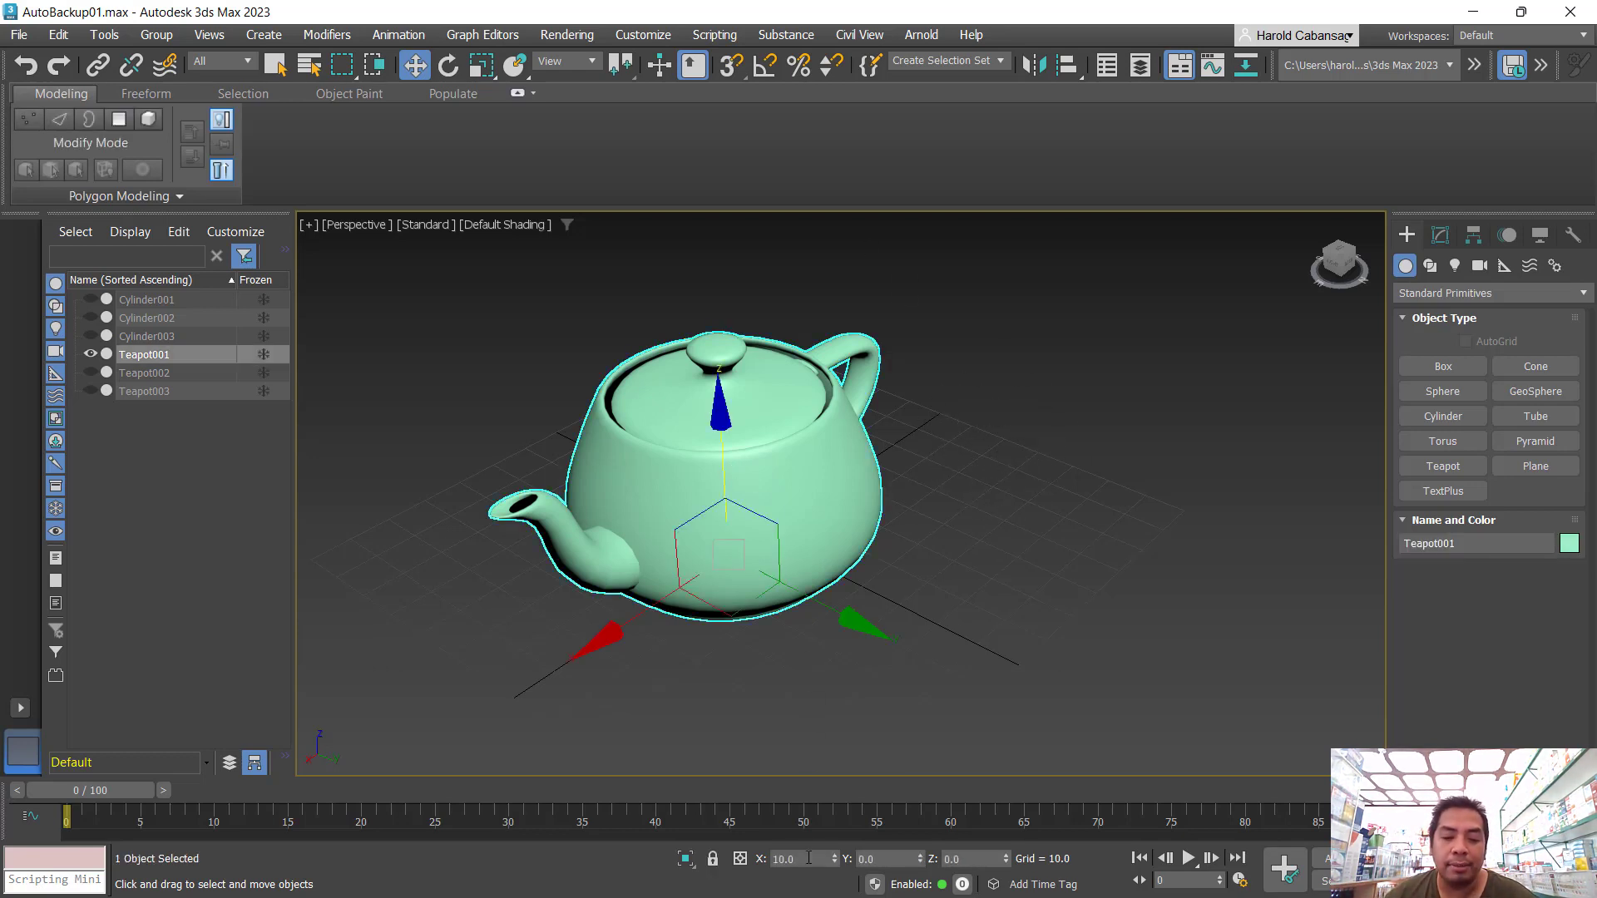
right_click(834, 859)
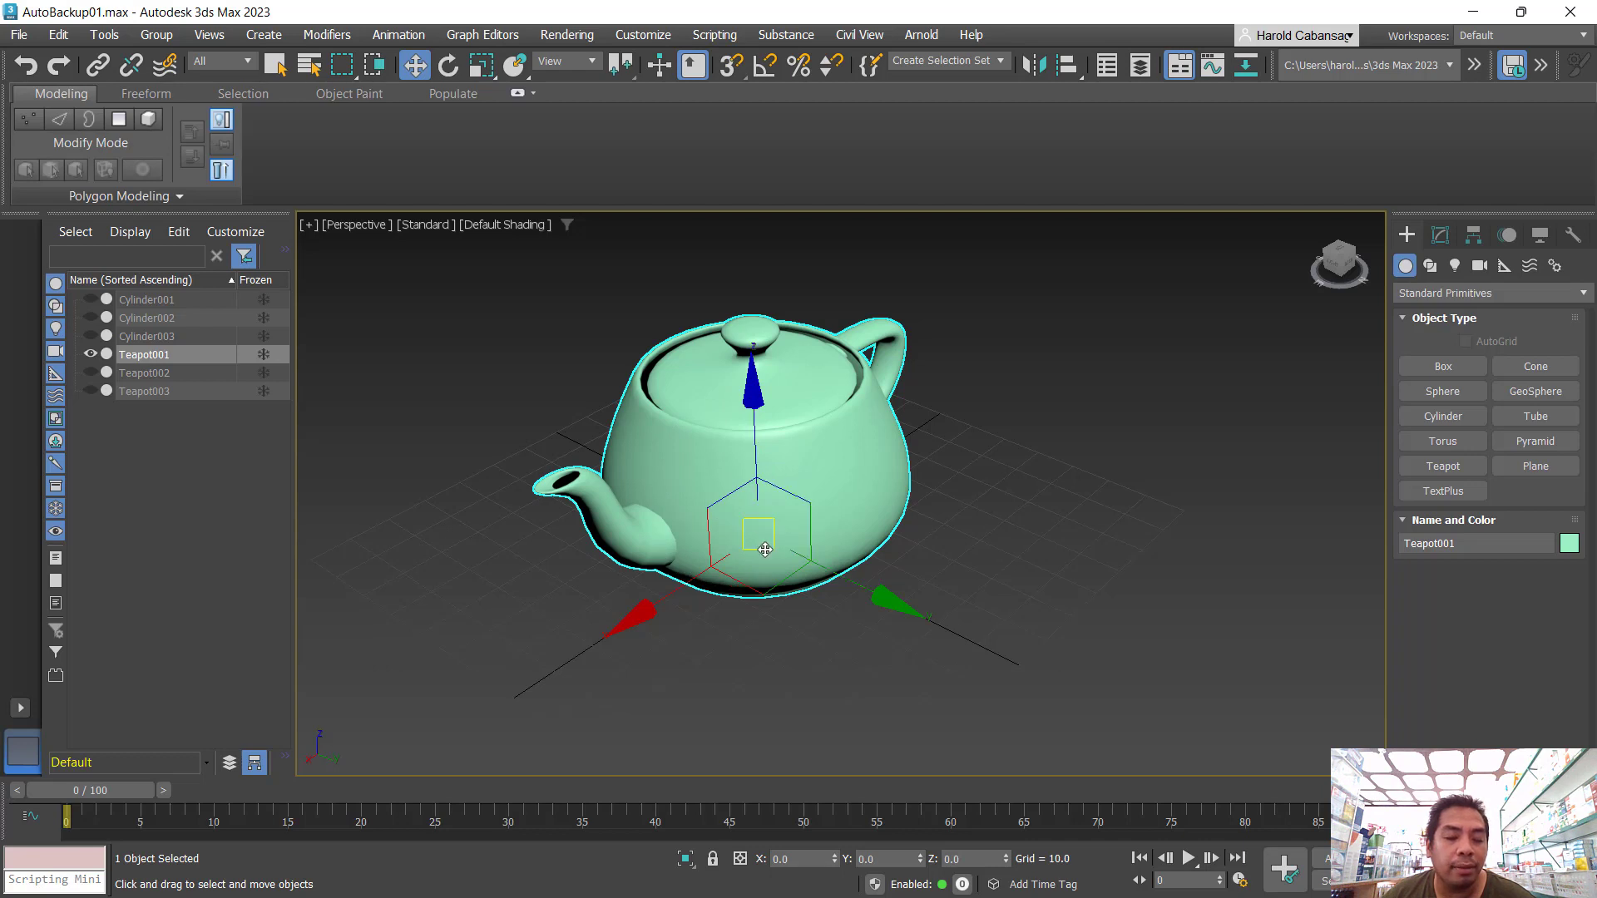
- Check the teapot's X, Y and Z position values
left_click(807, 858)
key("Tab")
key("Tab")
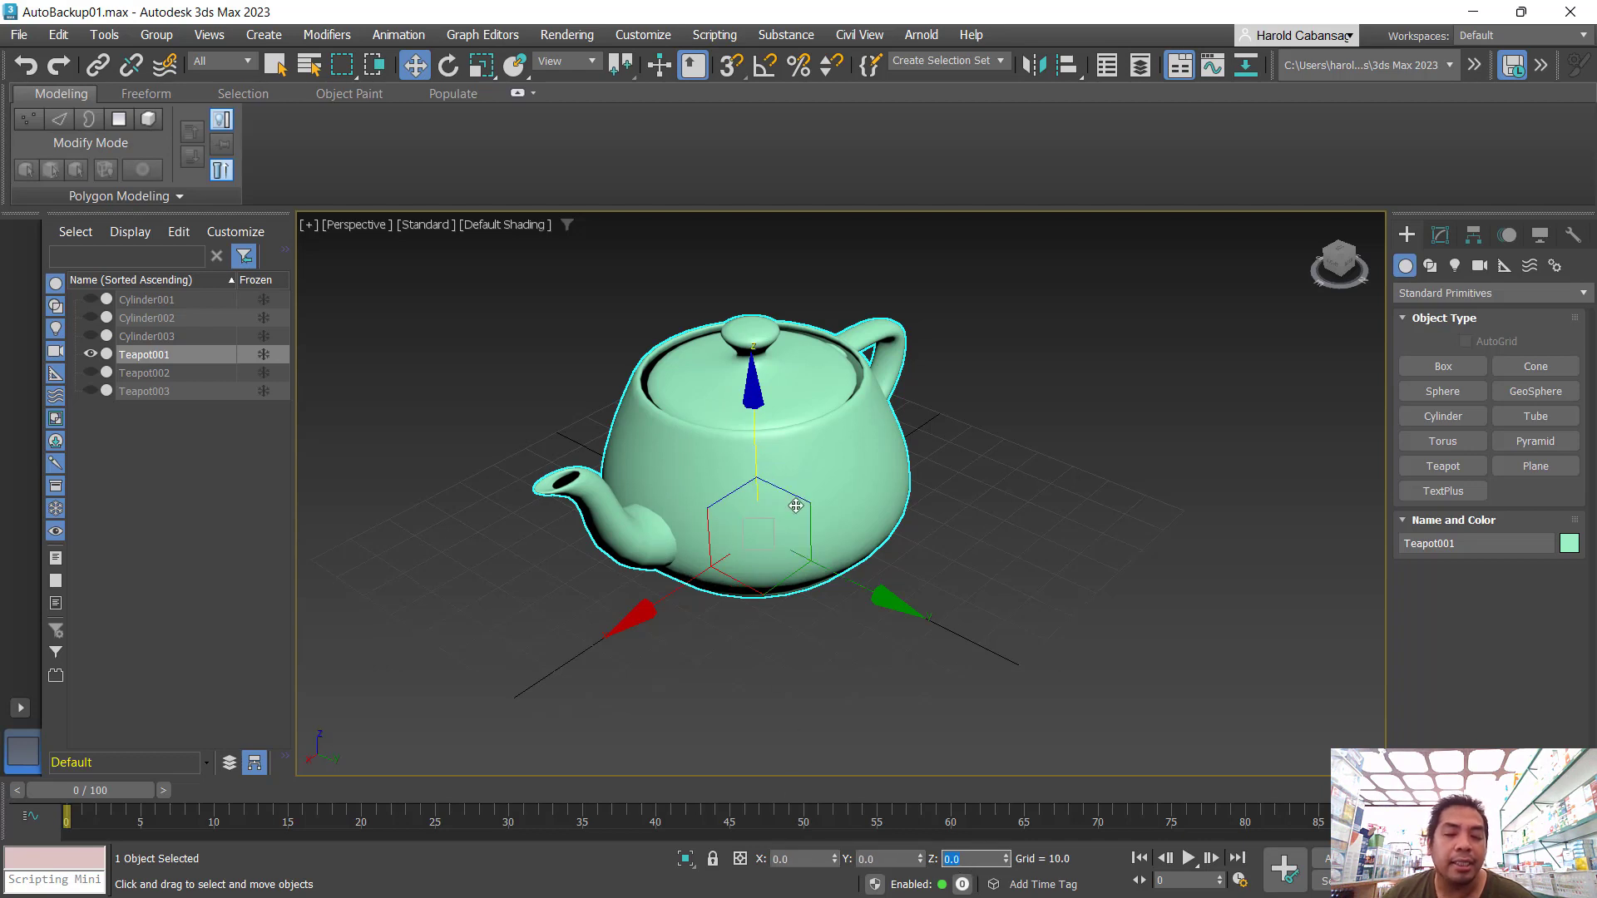
- Turn on 3D snapping and review the home grid dimensions and snap types in the Grid and Snap Settings
left_click(729, 70)
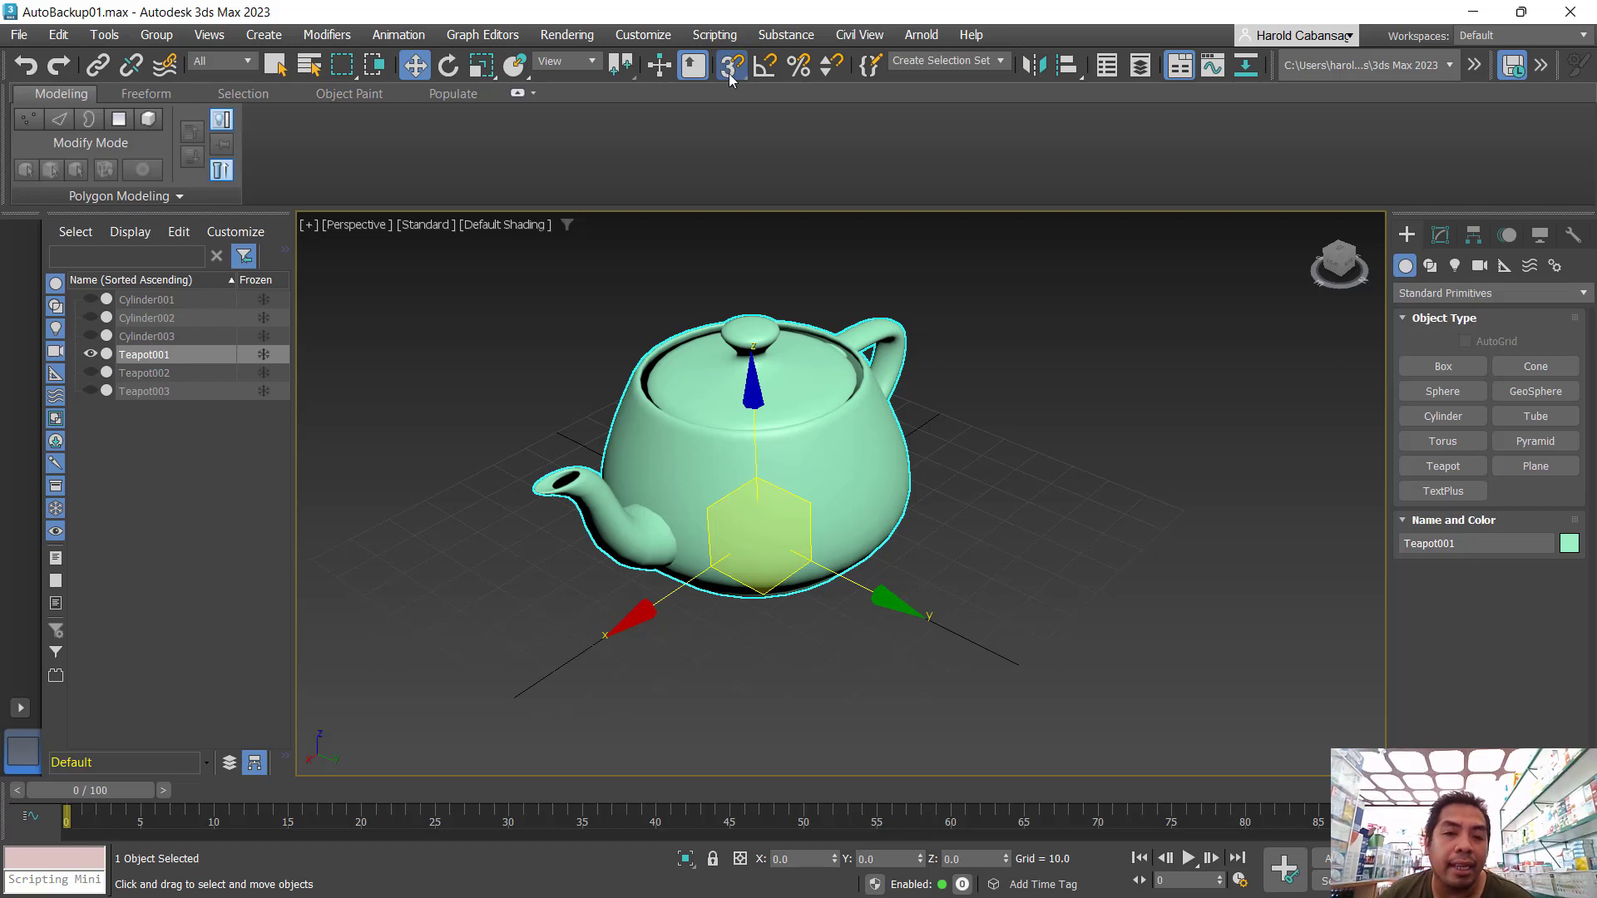
right_click(731, 73)
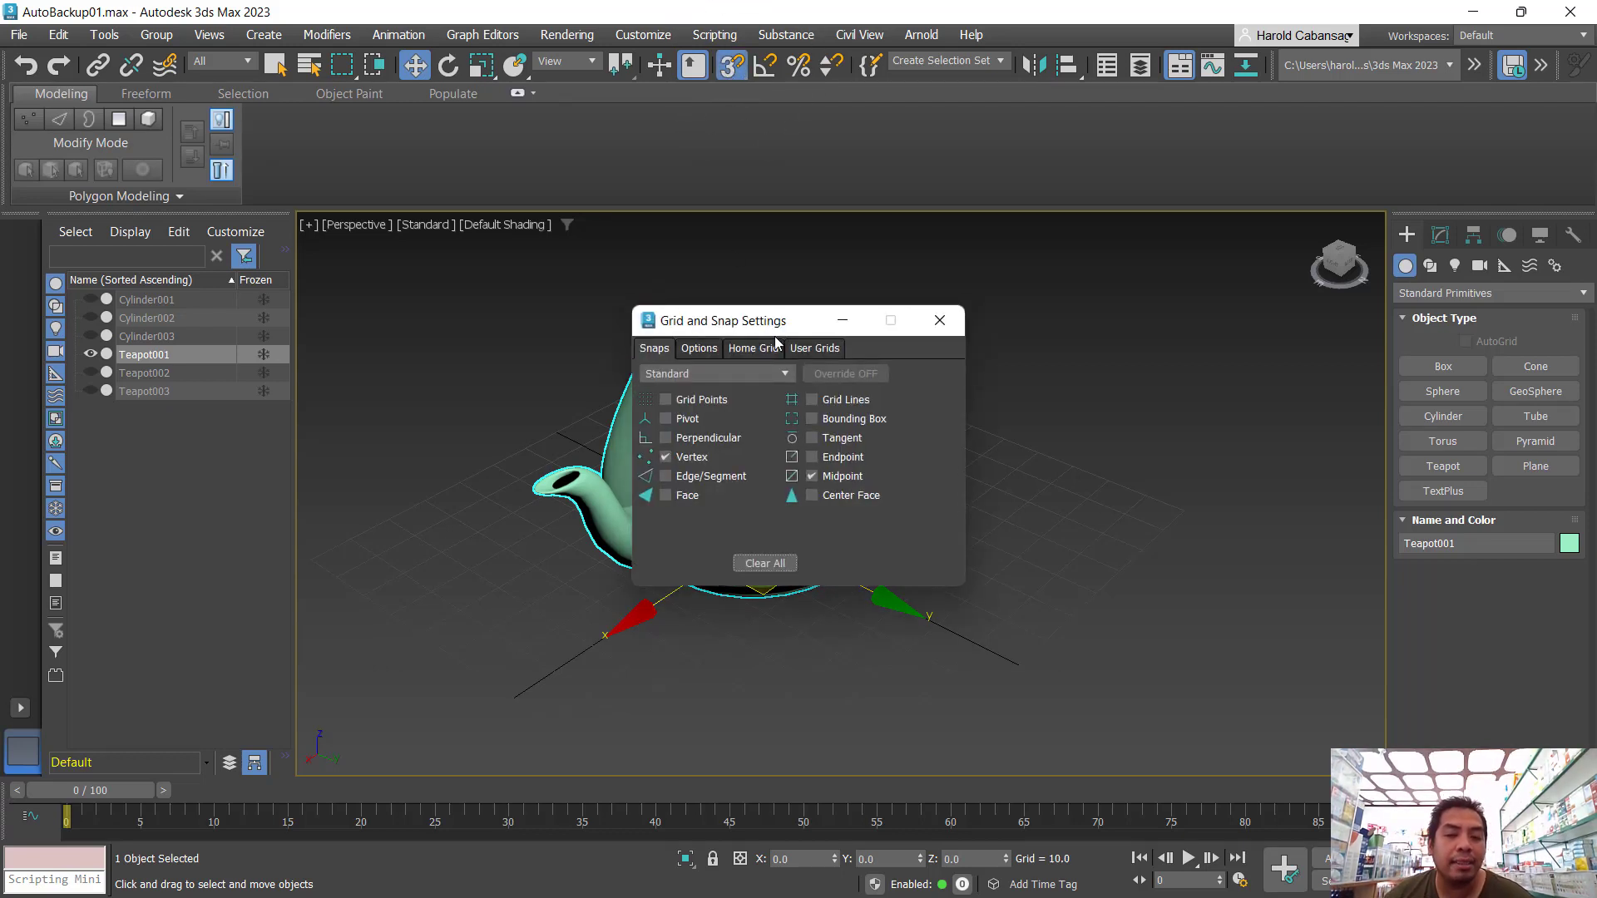
left_click(754, 349)
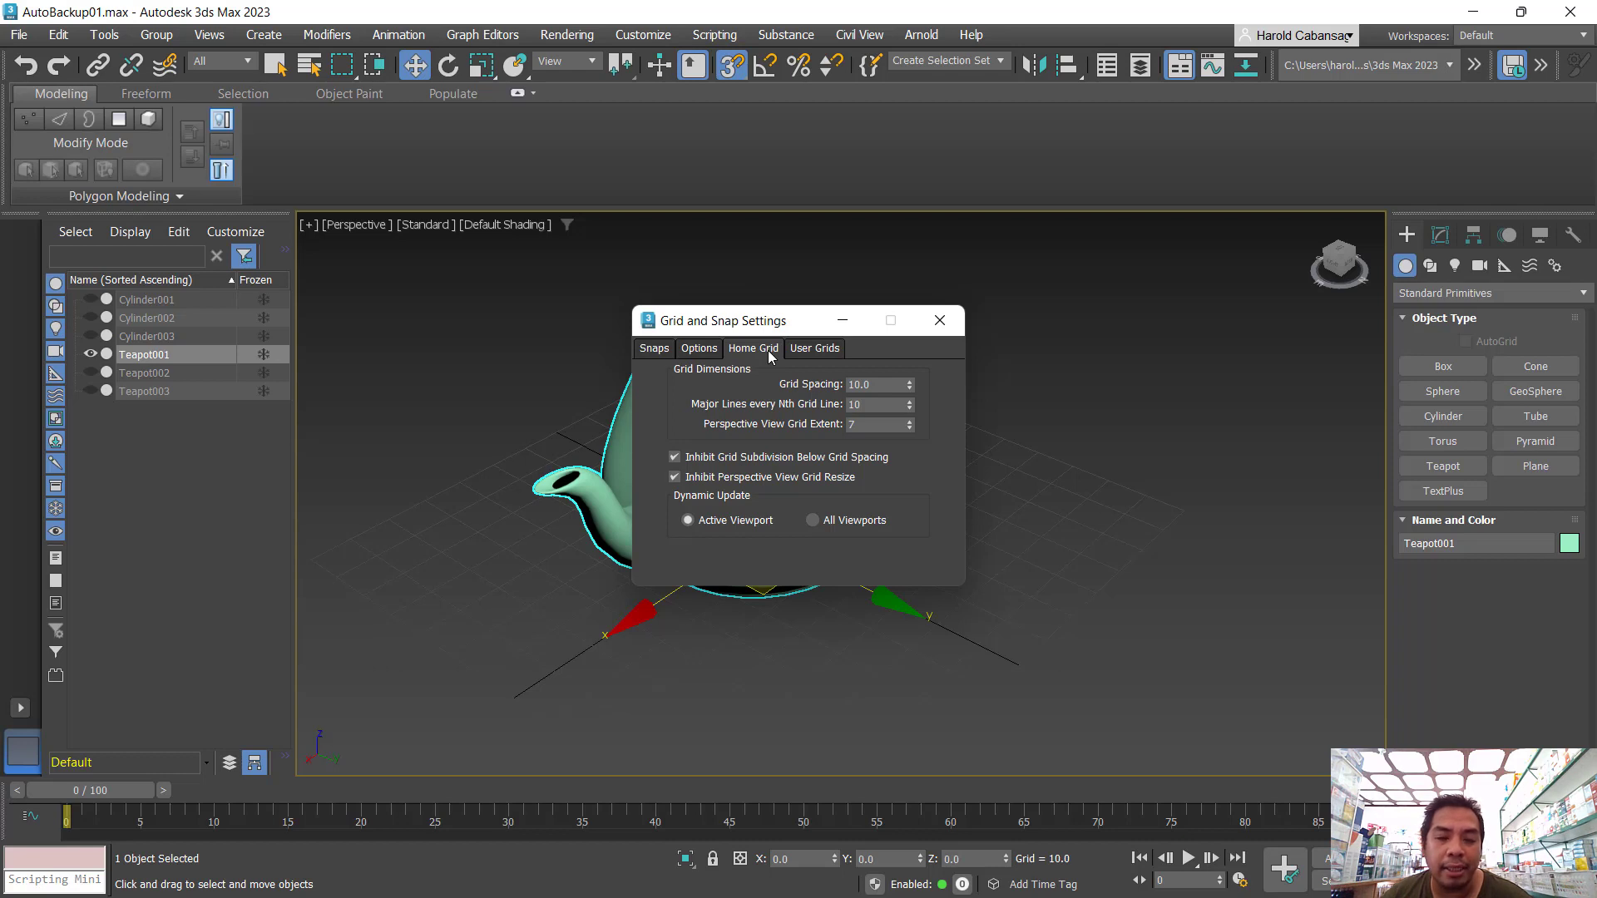
left_click(656, 350)
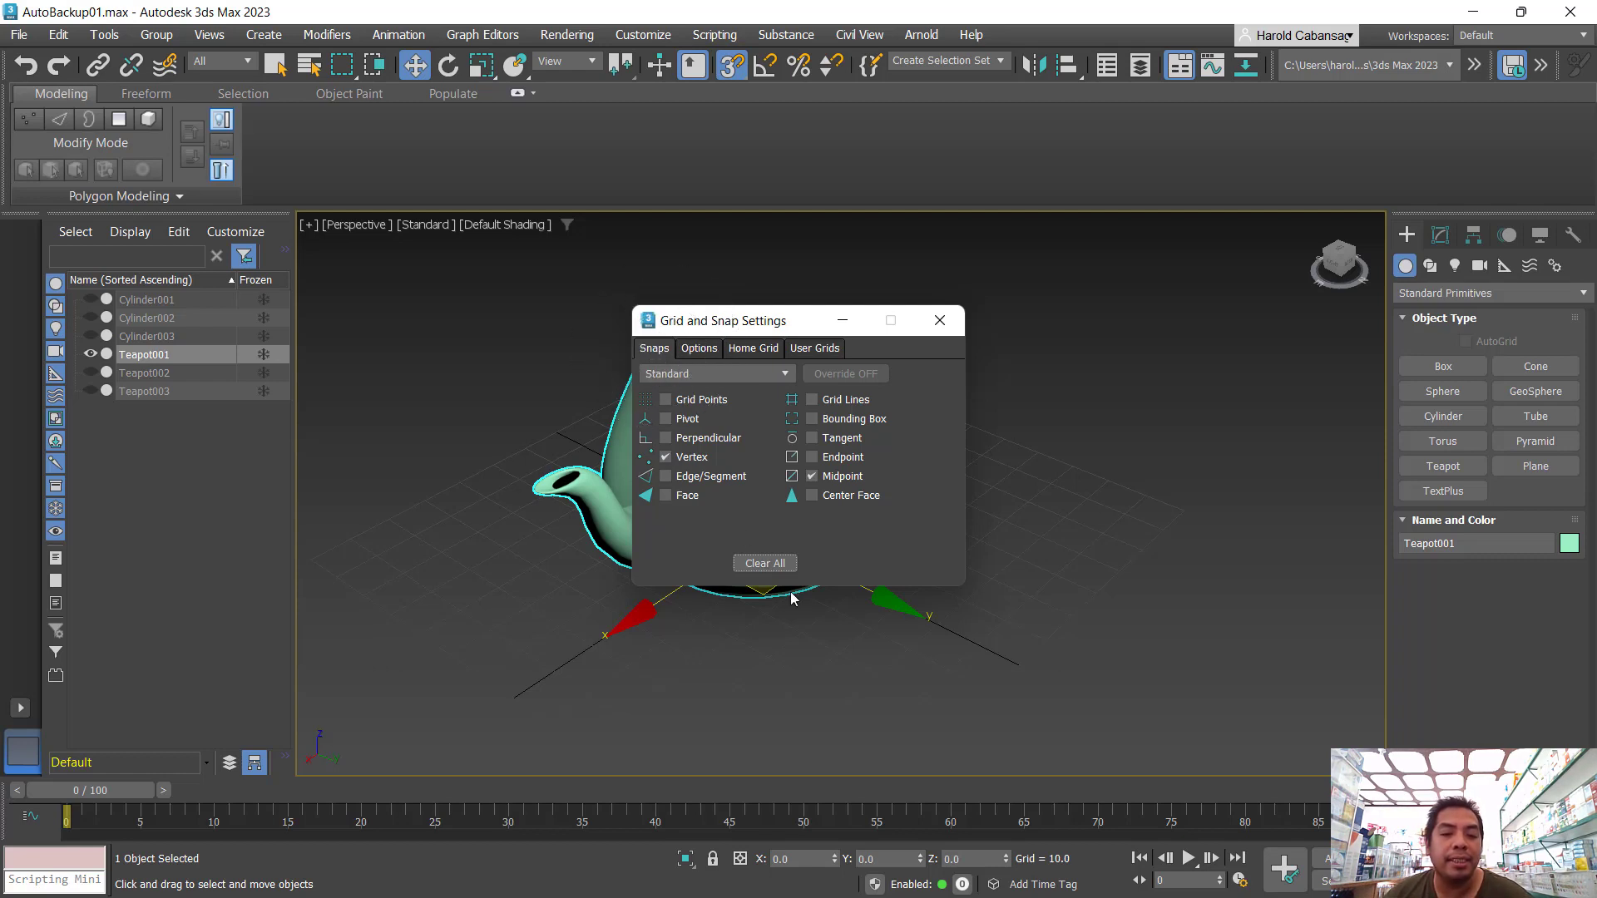
- Replace all active snap types with Grid Points and Grid Lines, and preview the snapping on the home grid
left_click(765, 565)
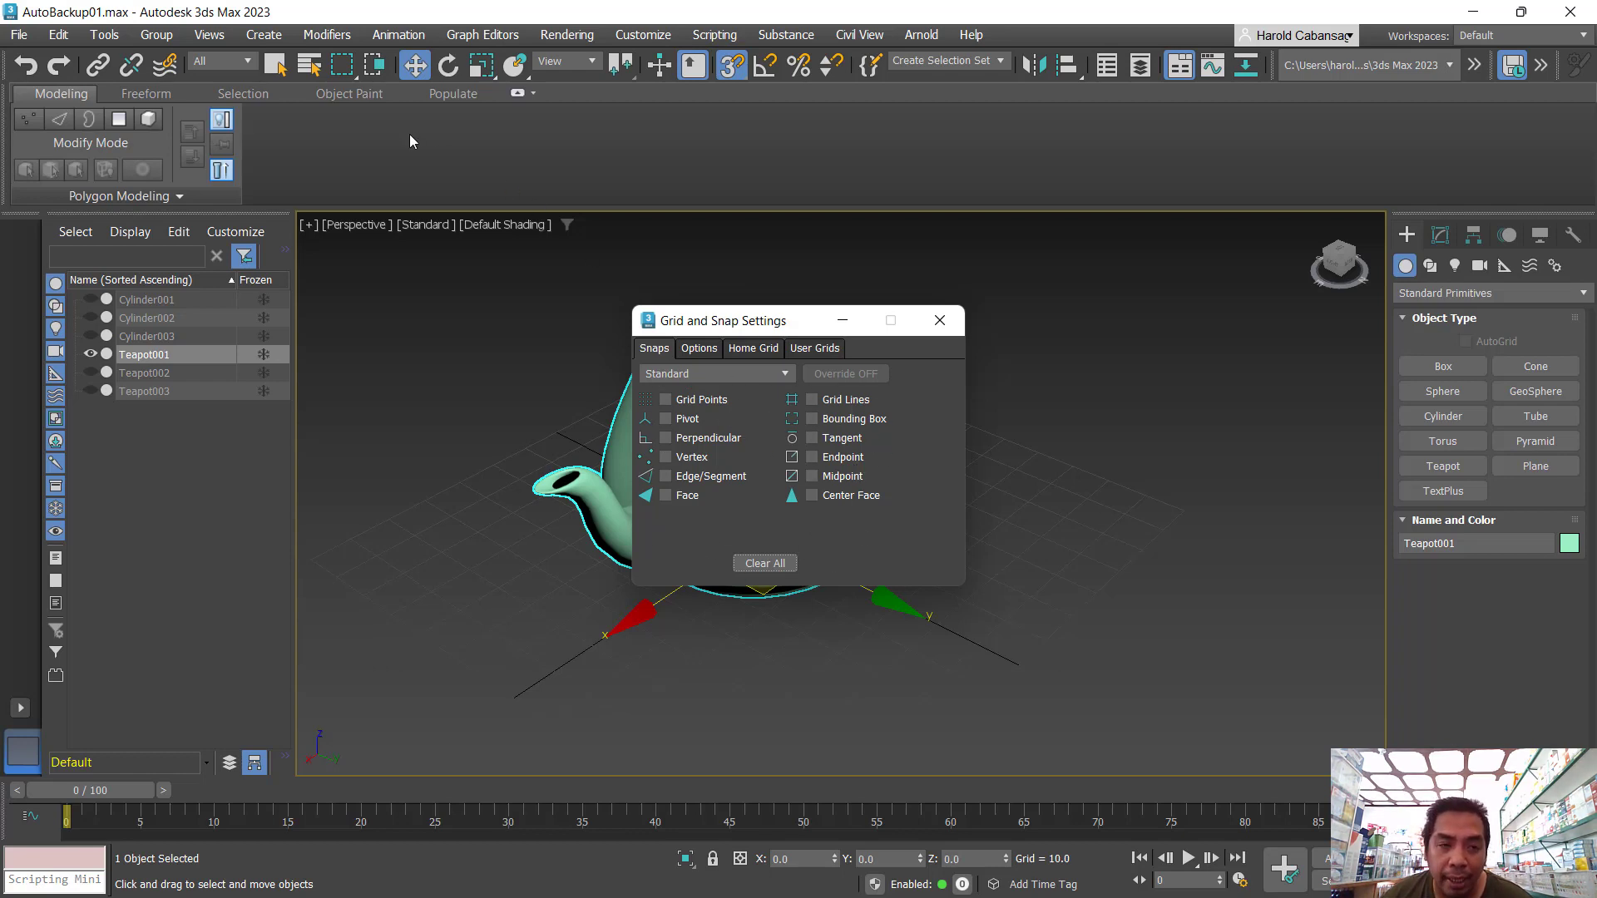
left_click(763, 566)
left_click(762, 566)
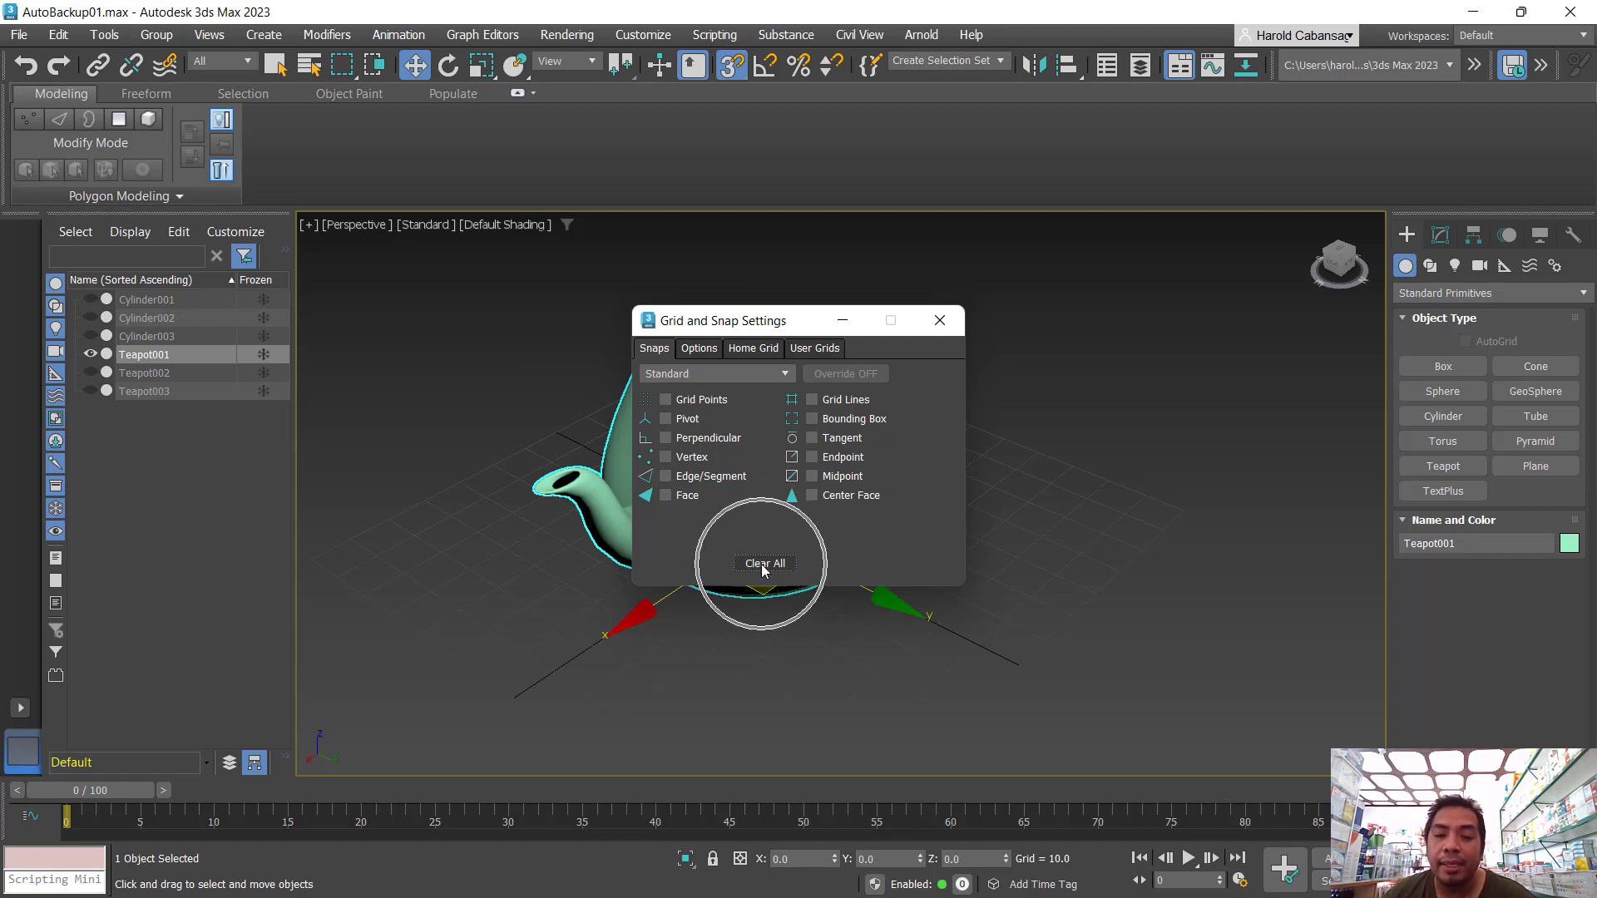
left_click(705, 399)
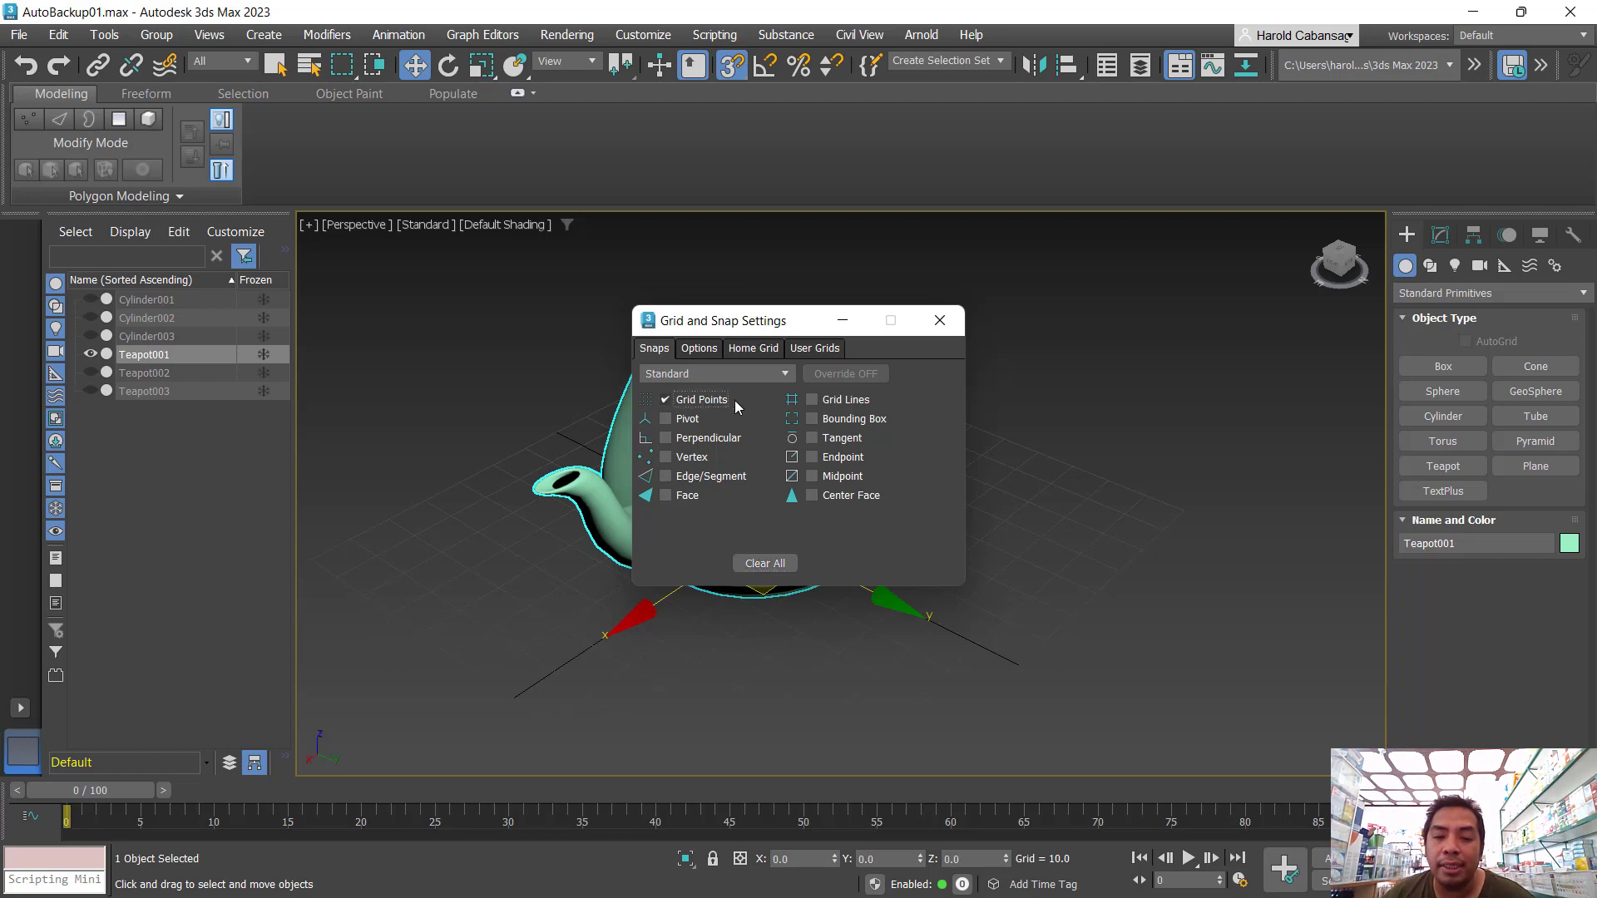
left_click(862, 405)
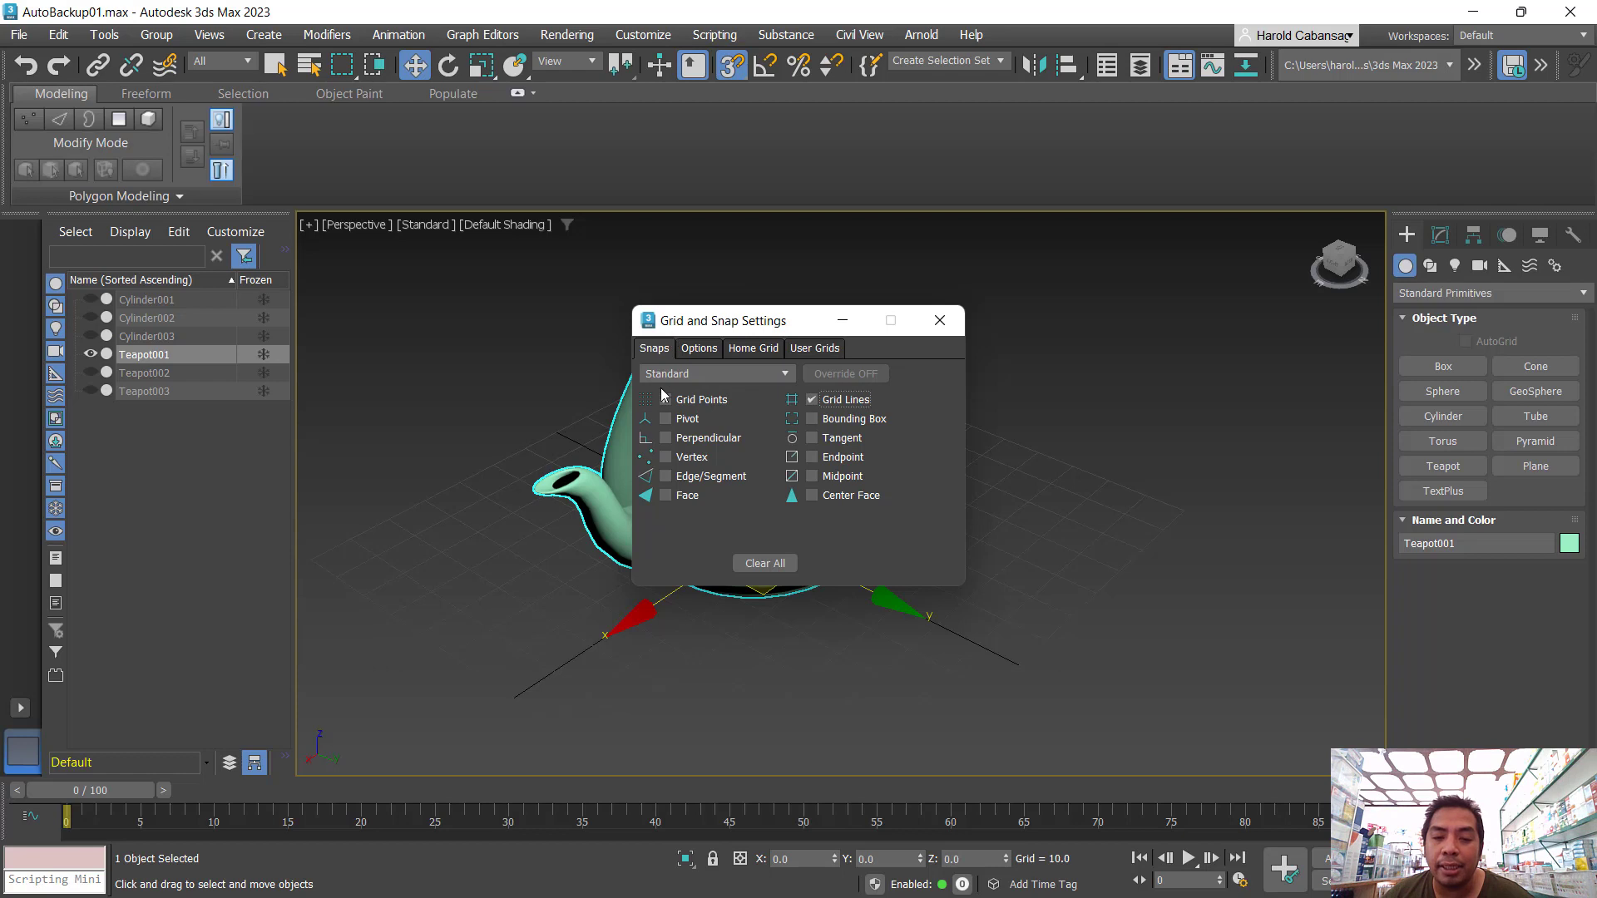
key("ctrl")
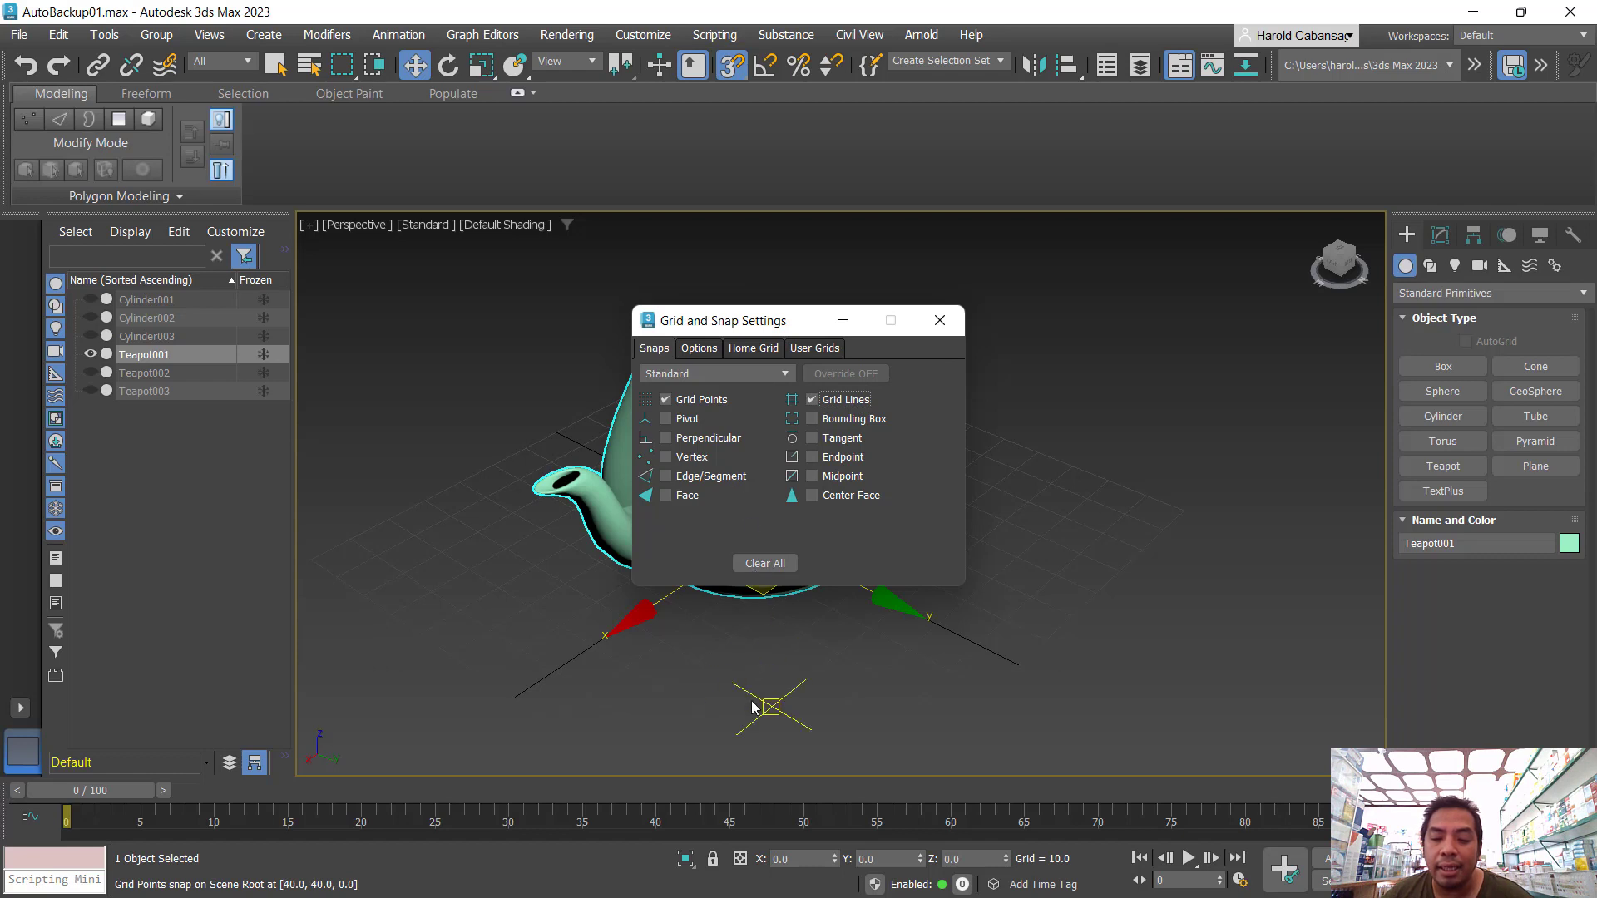
key("ctrl")
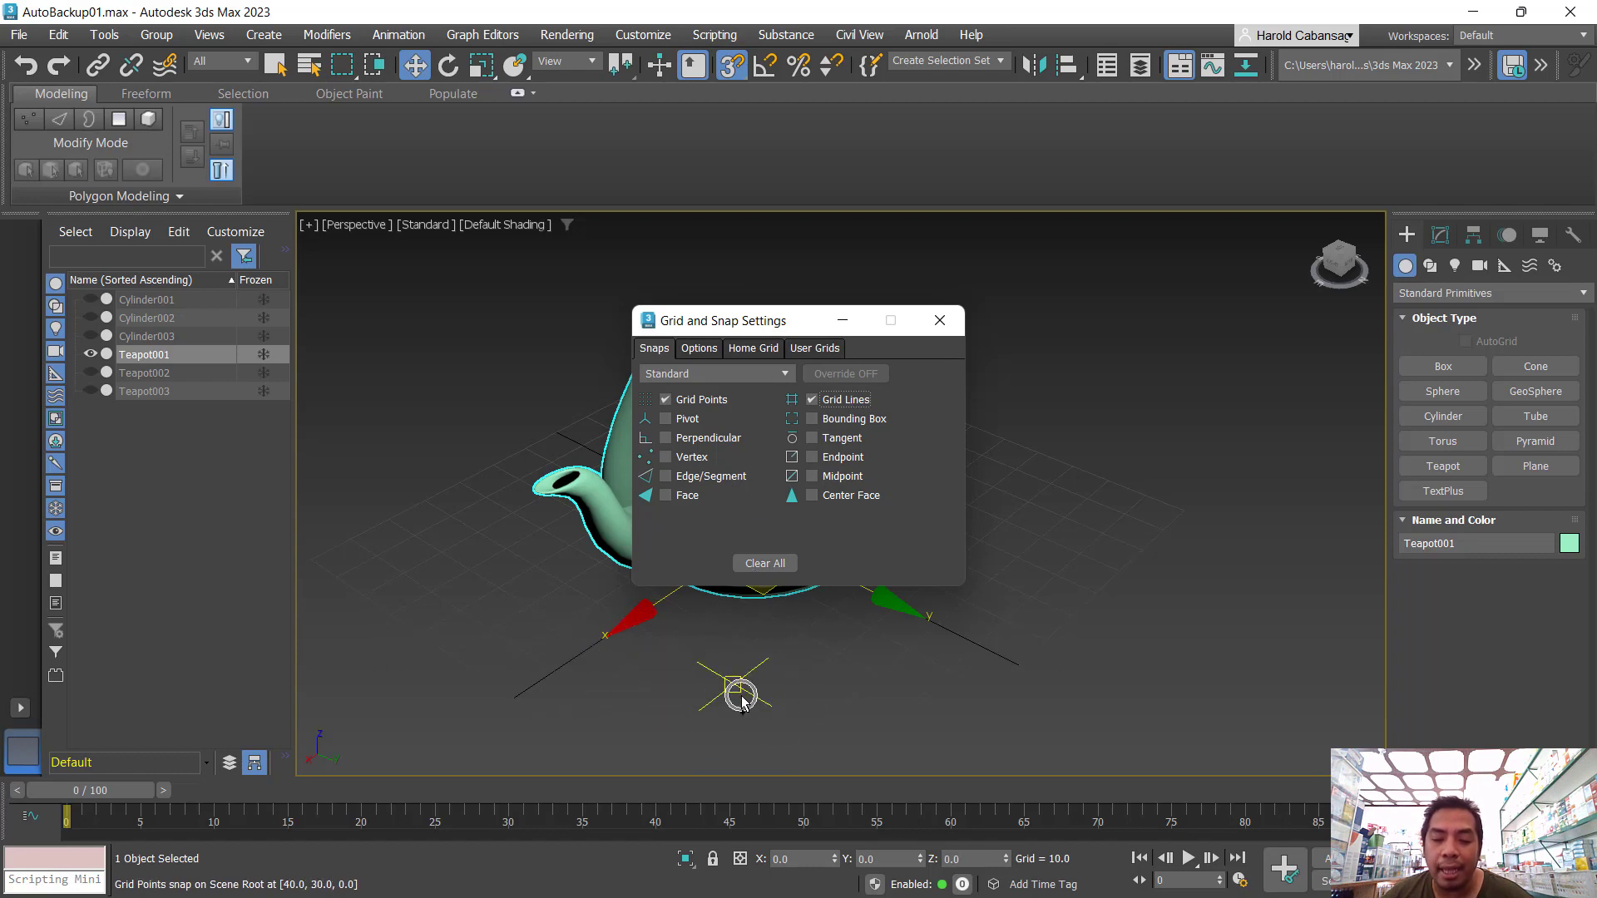
key("ctrl")
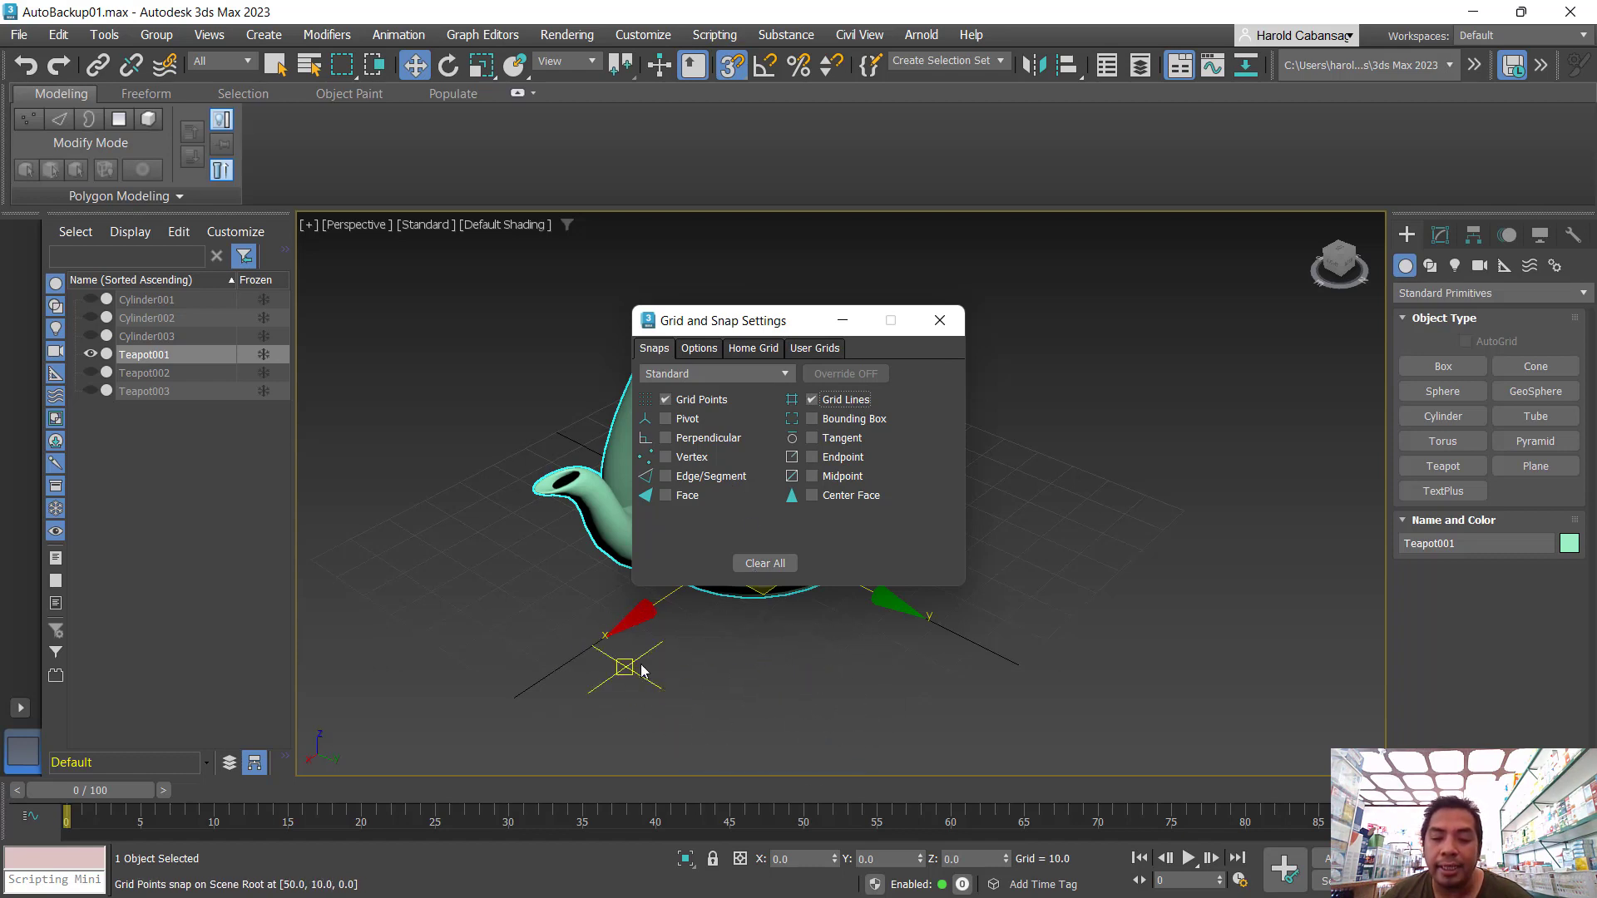
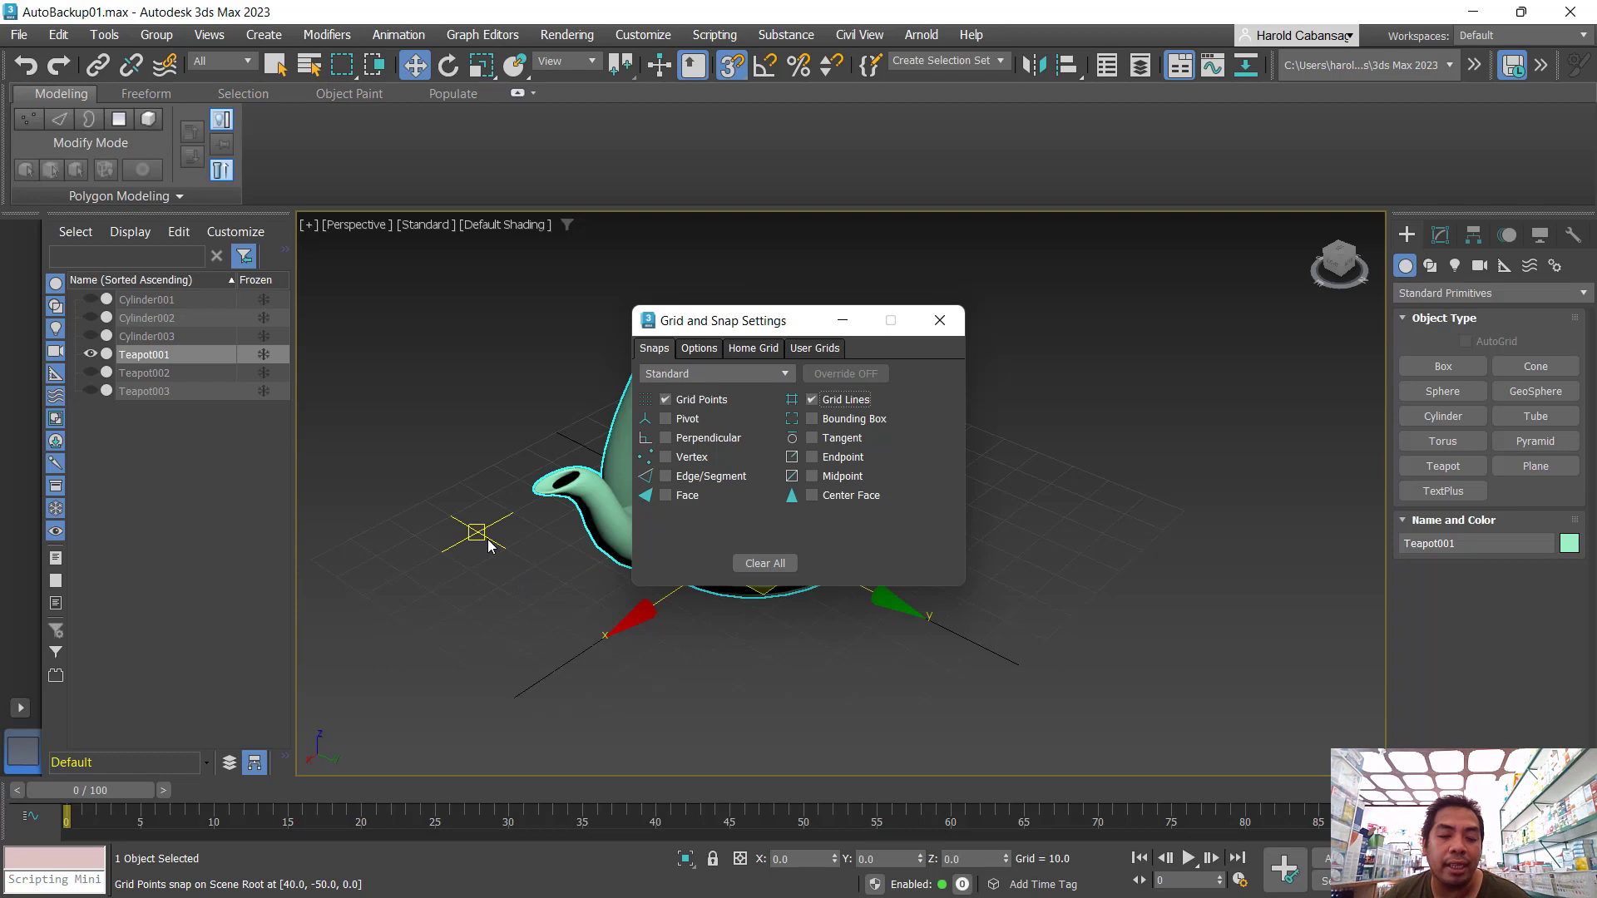
left_click(940, 320)
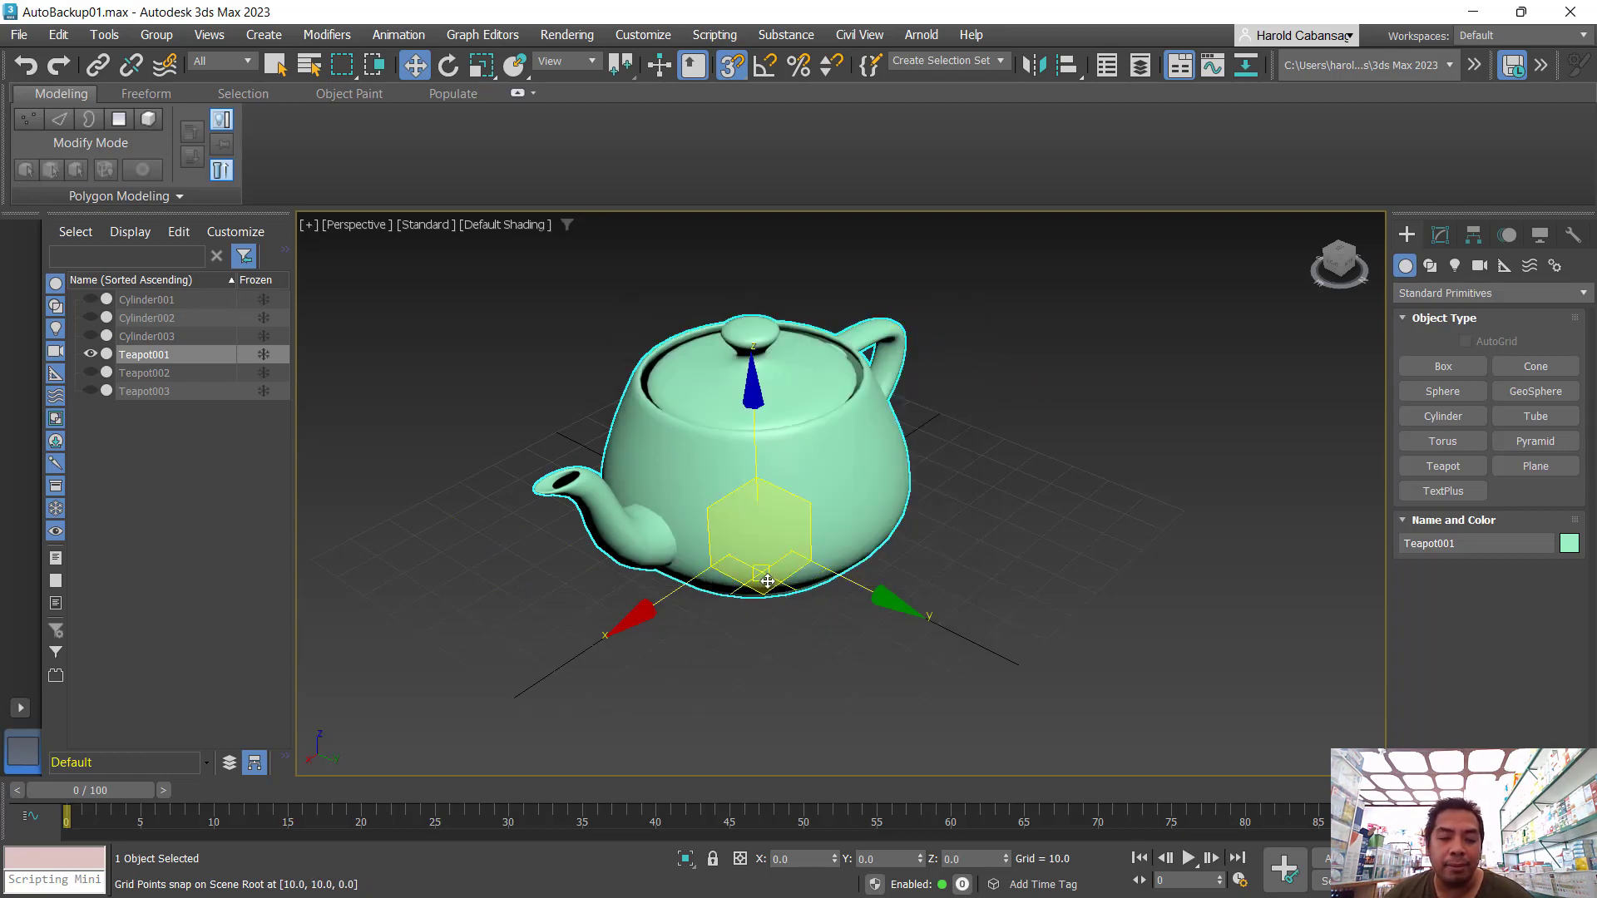
- Move the teapot with grid snapping to X -40, Y 40 in Perspective and to X 180, Y 40 in the Top view
left_click_drag(799, 557, 1024, 522)
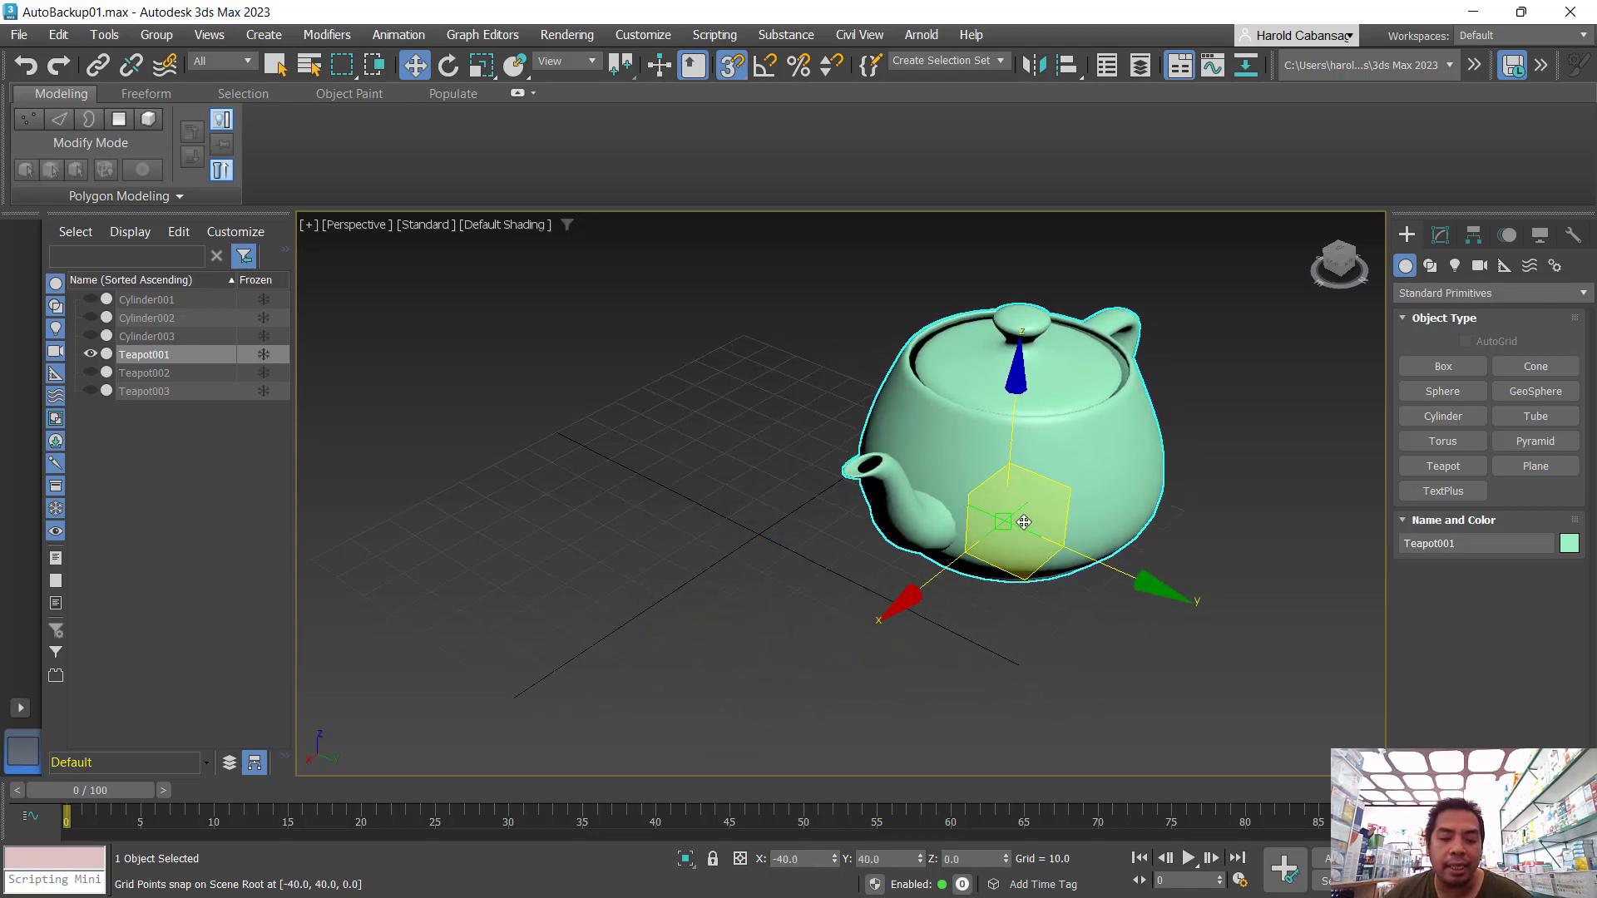
key("alt+w")
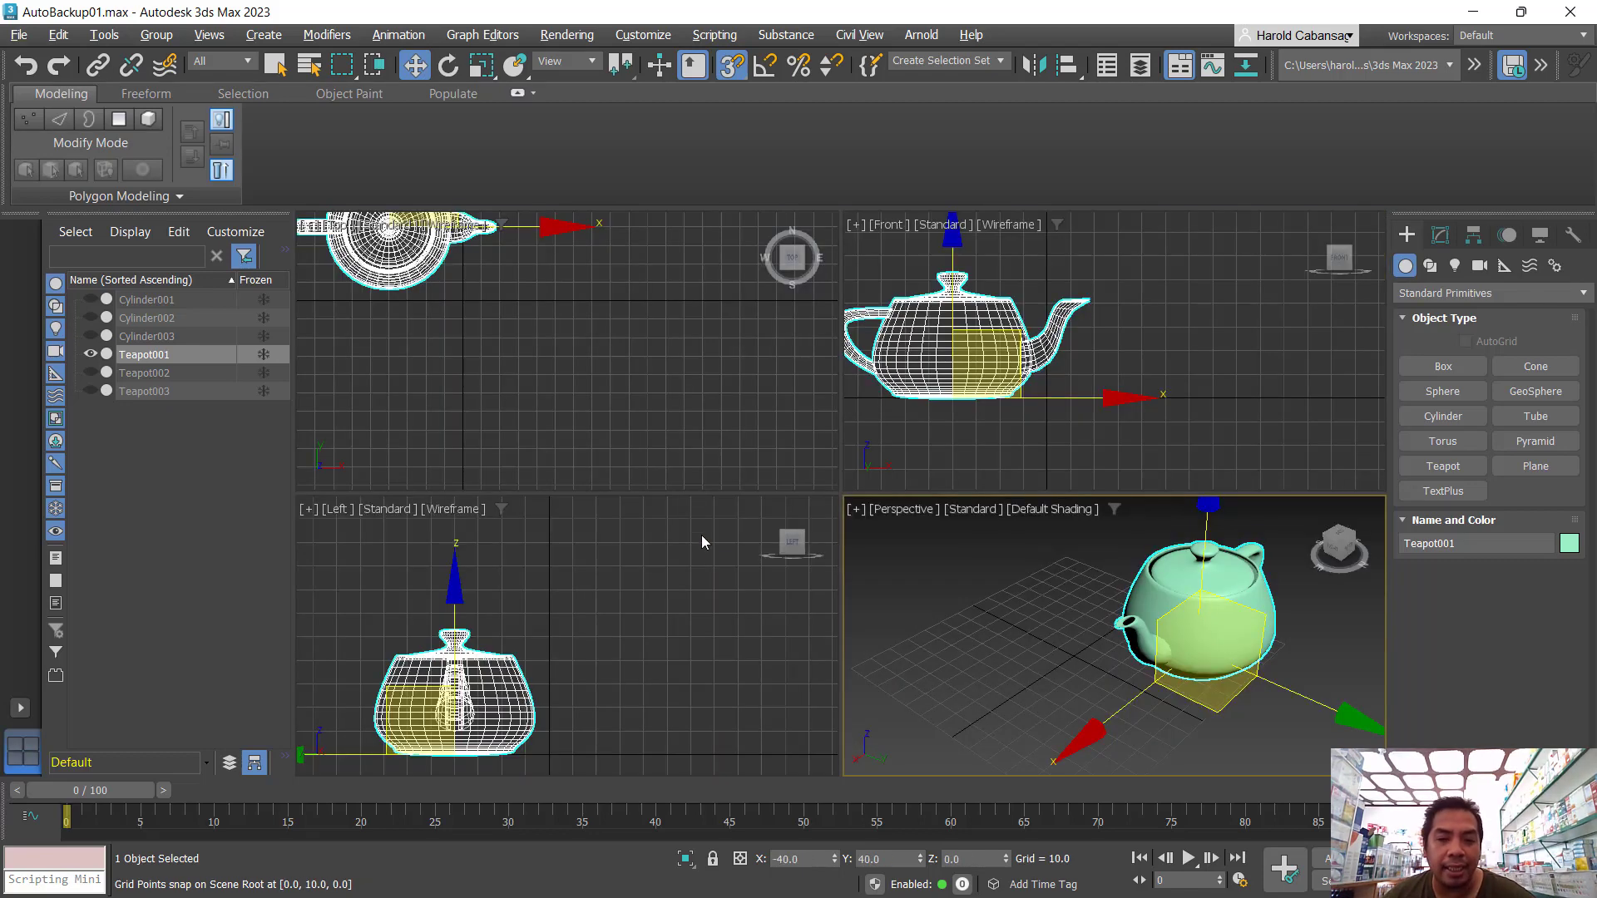
key("alt+w")
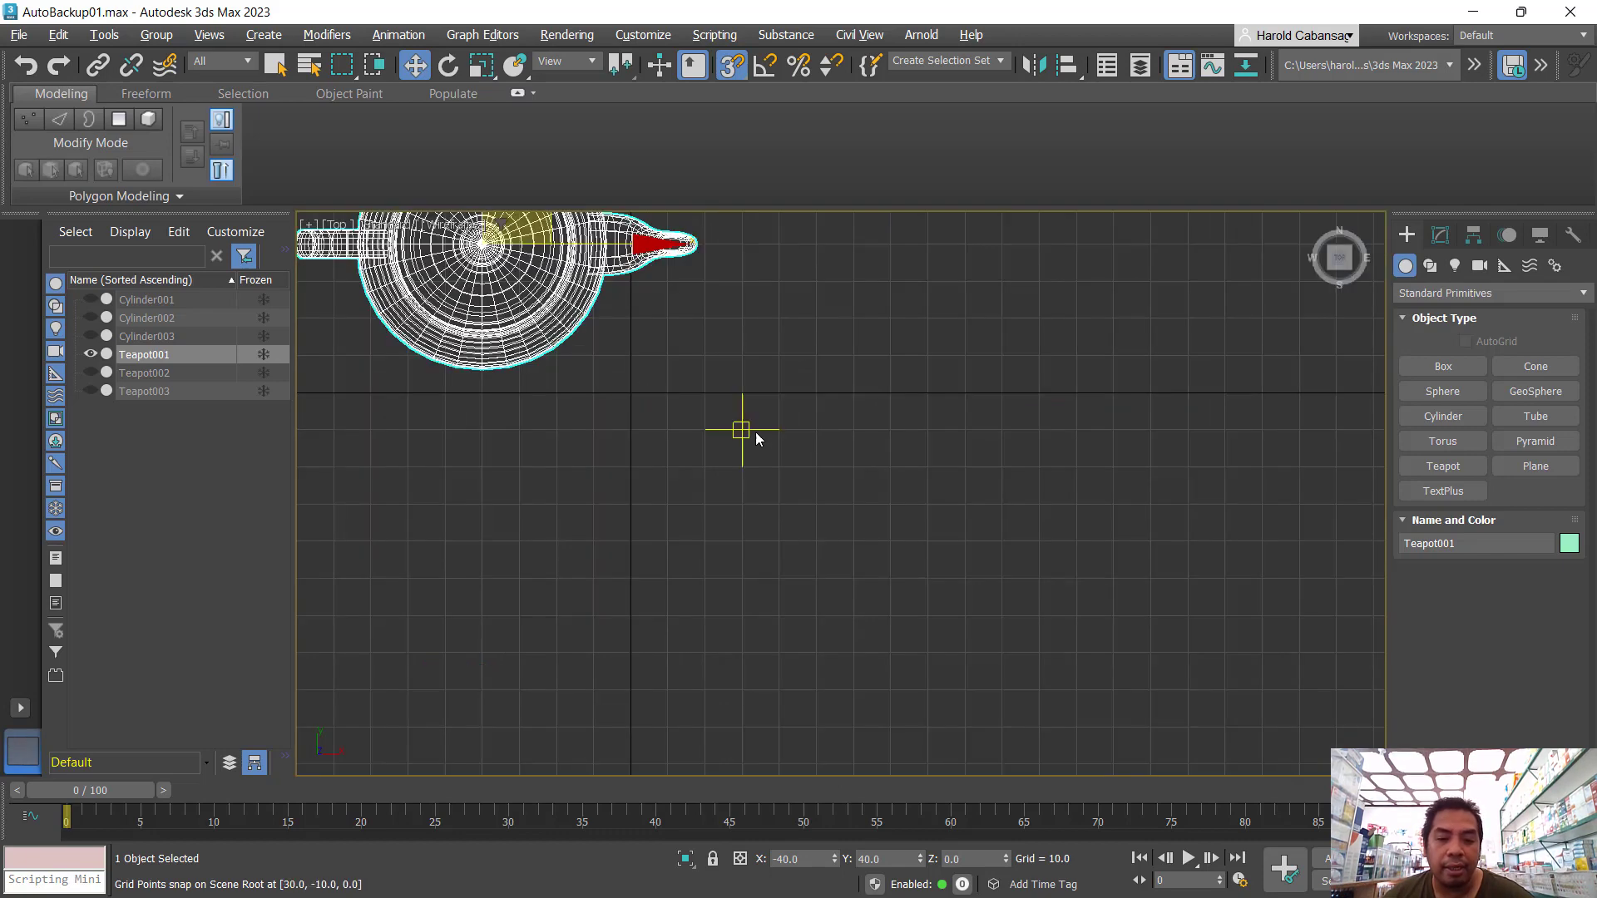
scroll(727, 430, "down", 4)
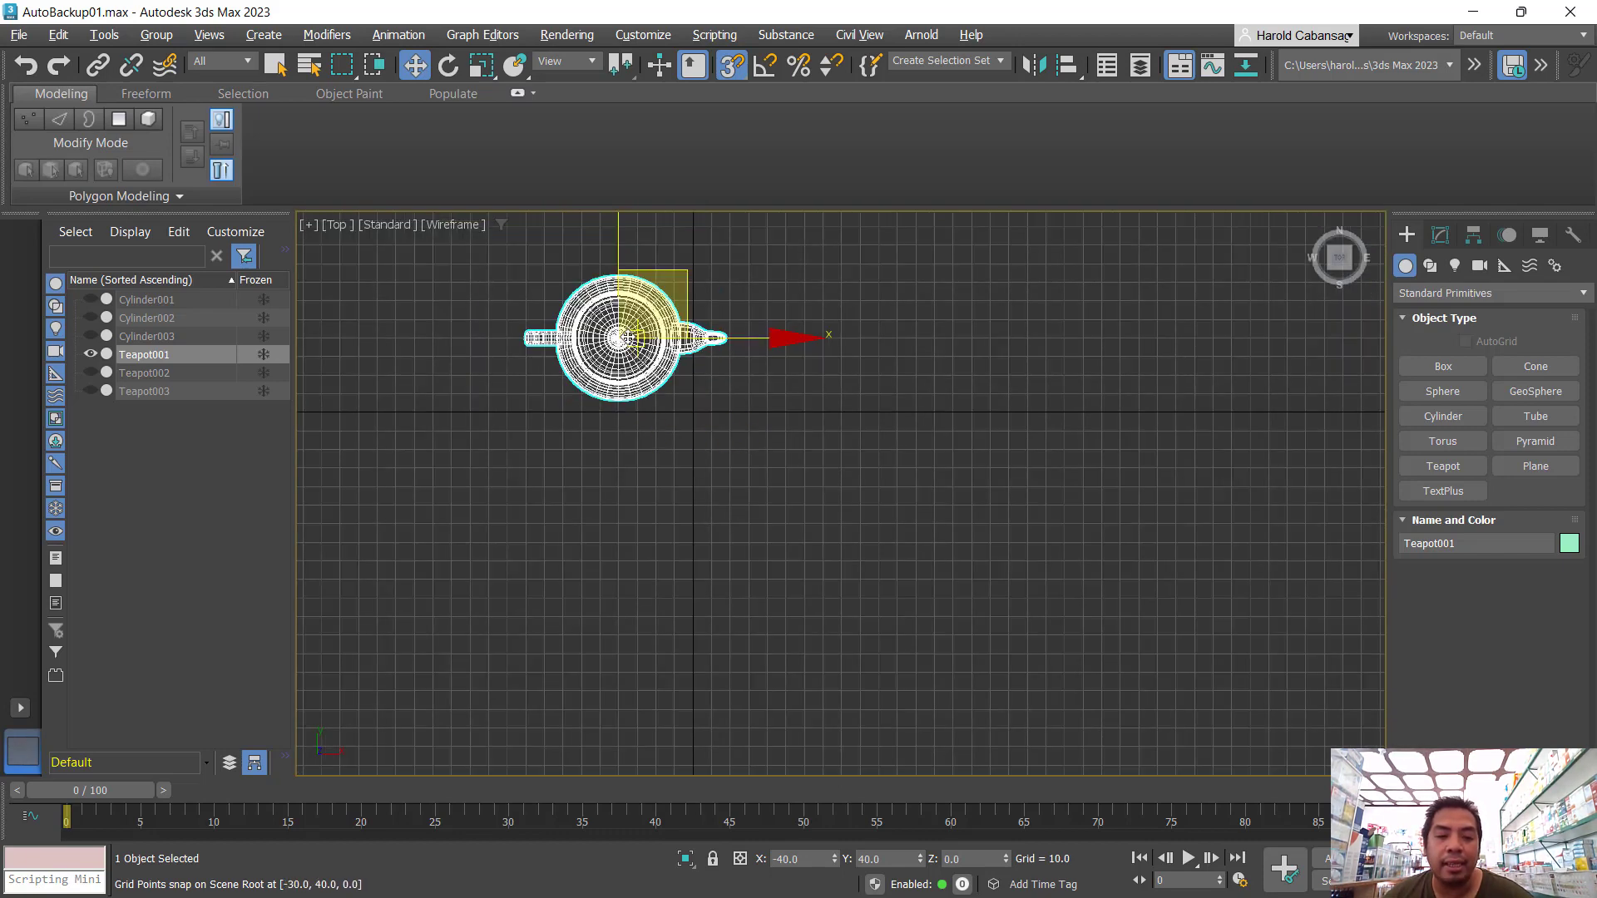
left_click_drag(625, 337, 1042, 334)
left_click(820, 860)
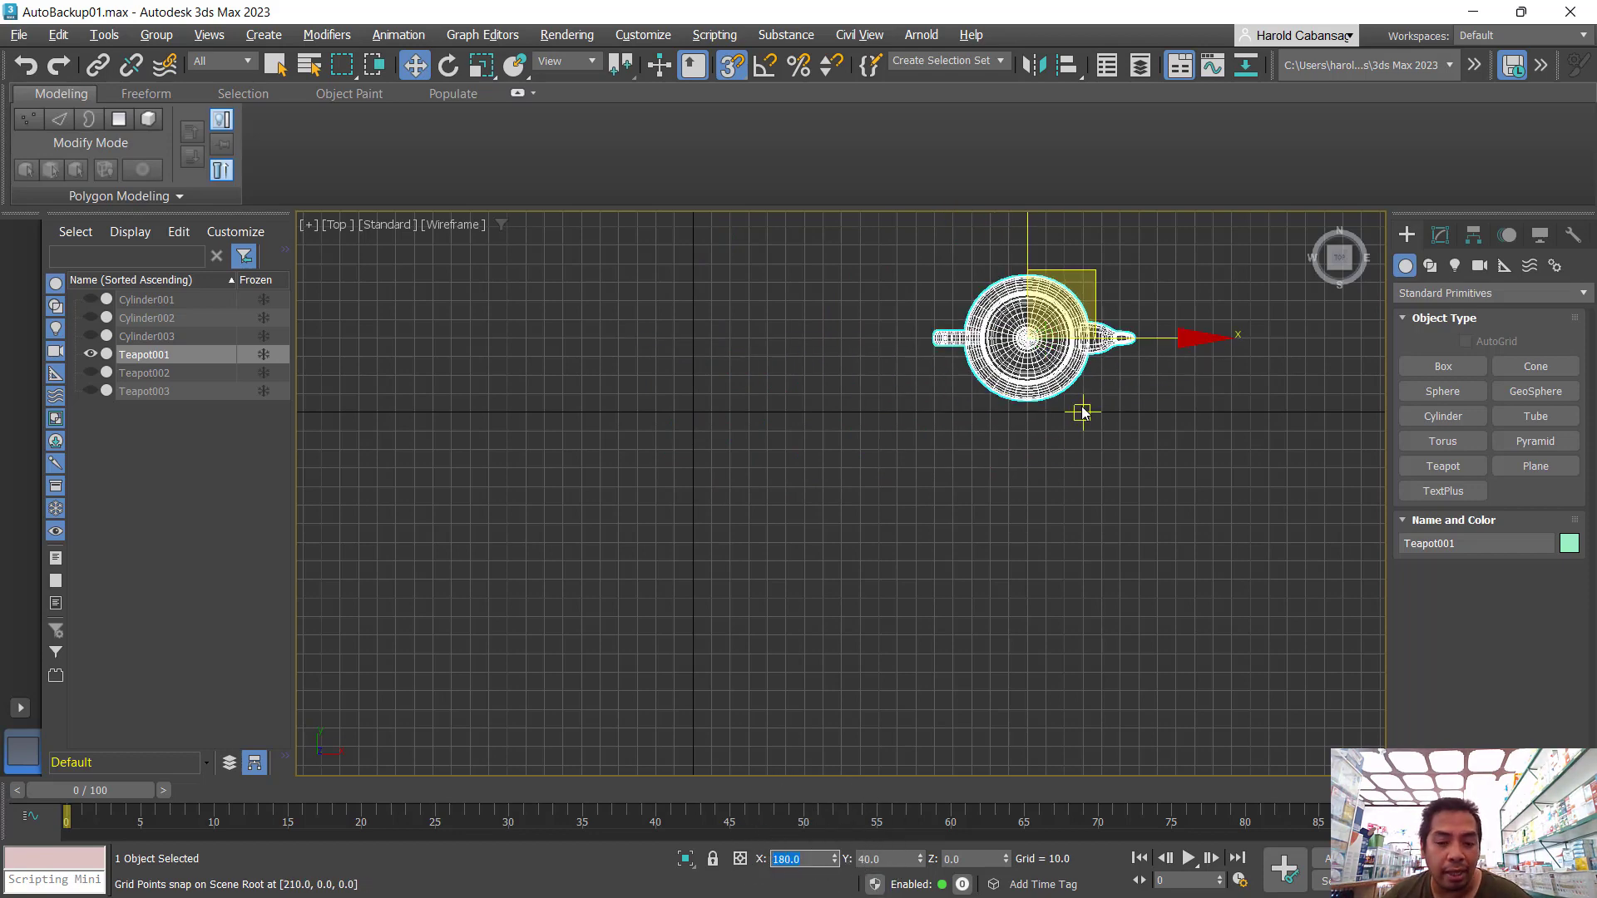
left_click(905, 858)
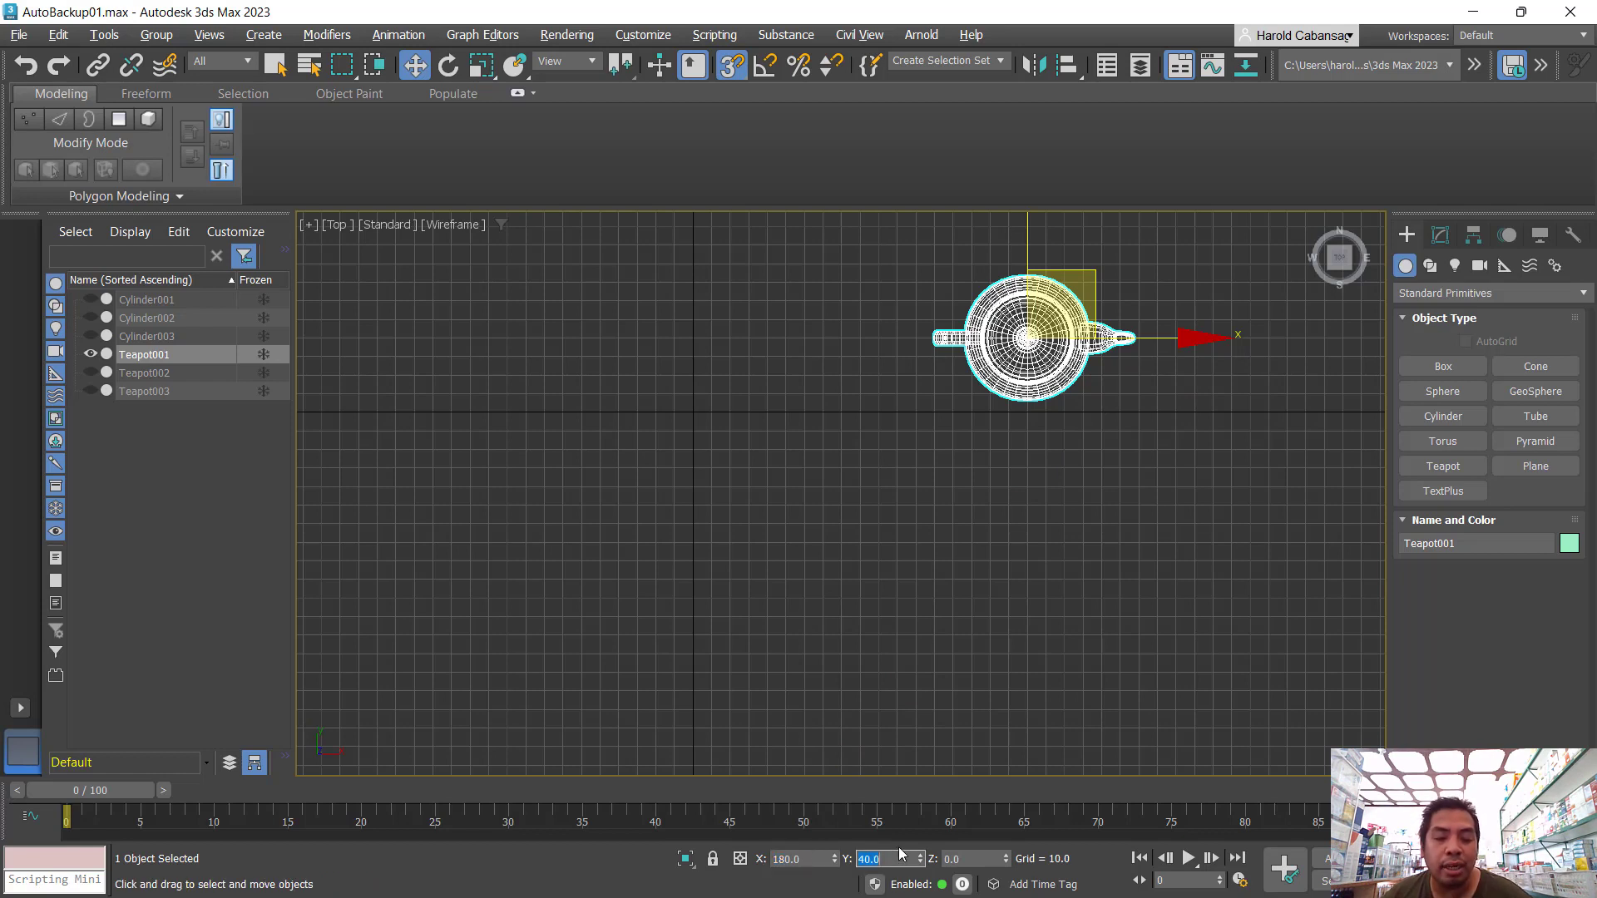
- Snap the teapot in the Top view to grid points X 30, Y 60, to X -70, Y -70 and to X 50, Y 0
key("ctrl")
left_click_drag(1030, 338, 749, 301)
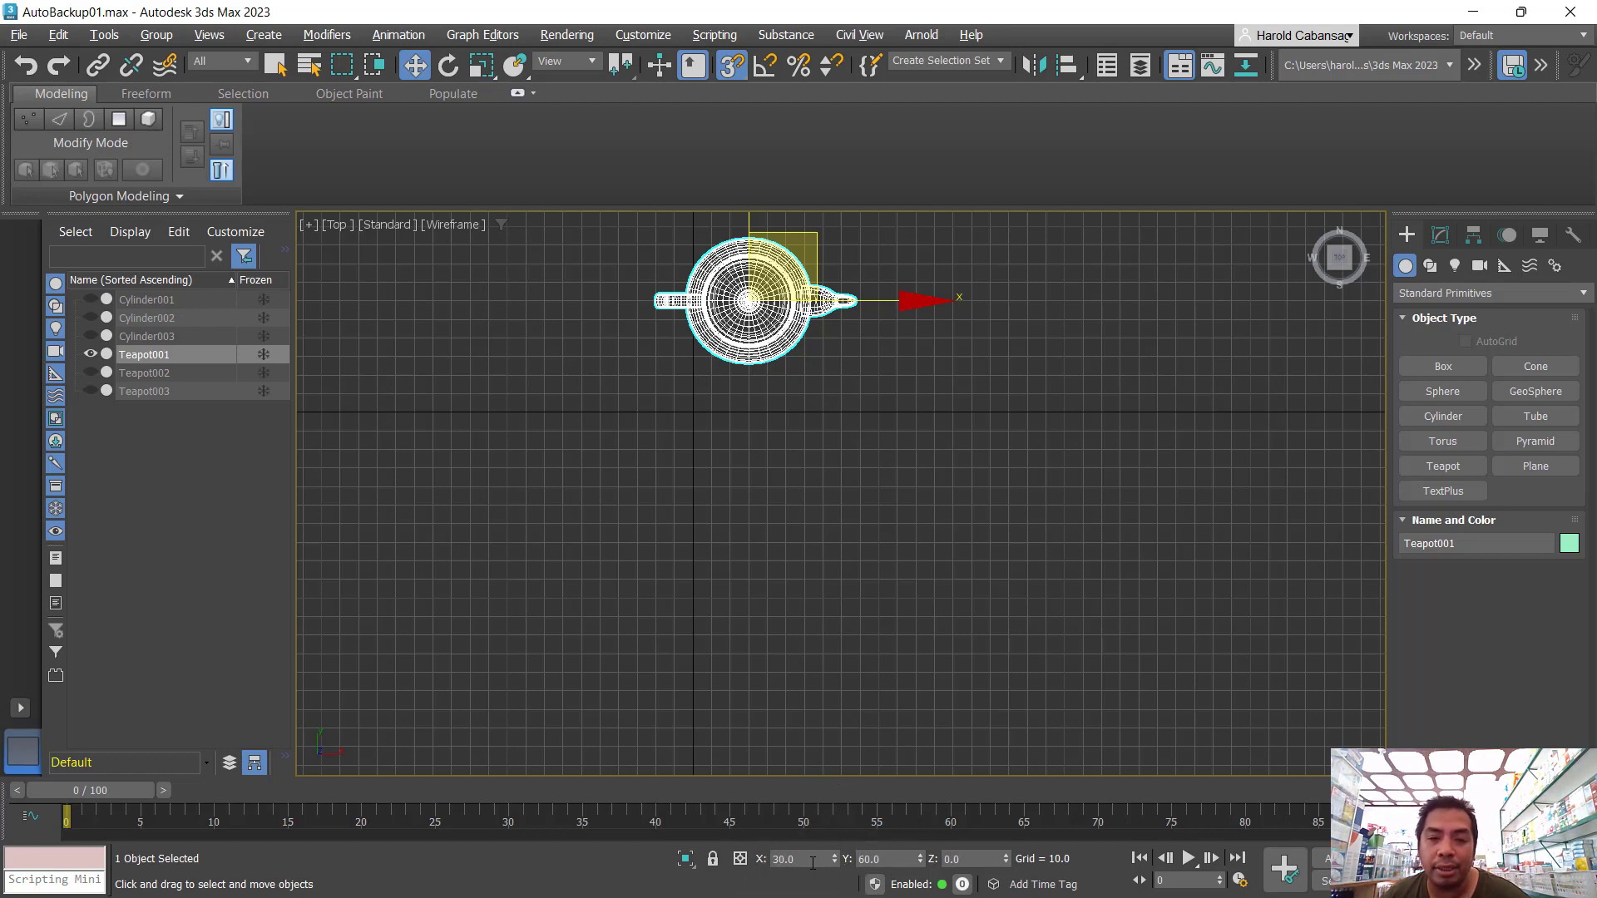
left_click_drag(749, 300, 563, 542)
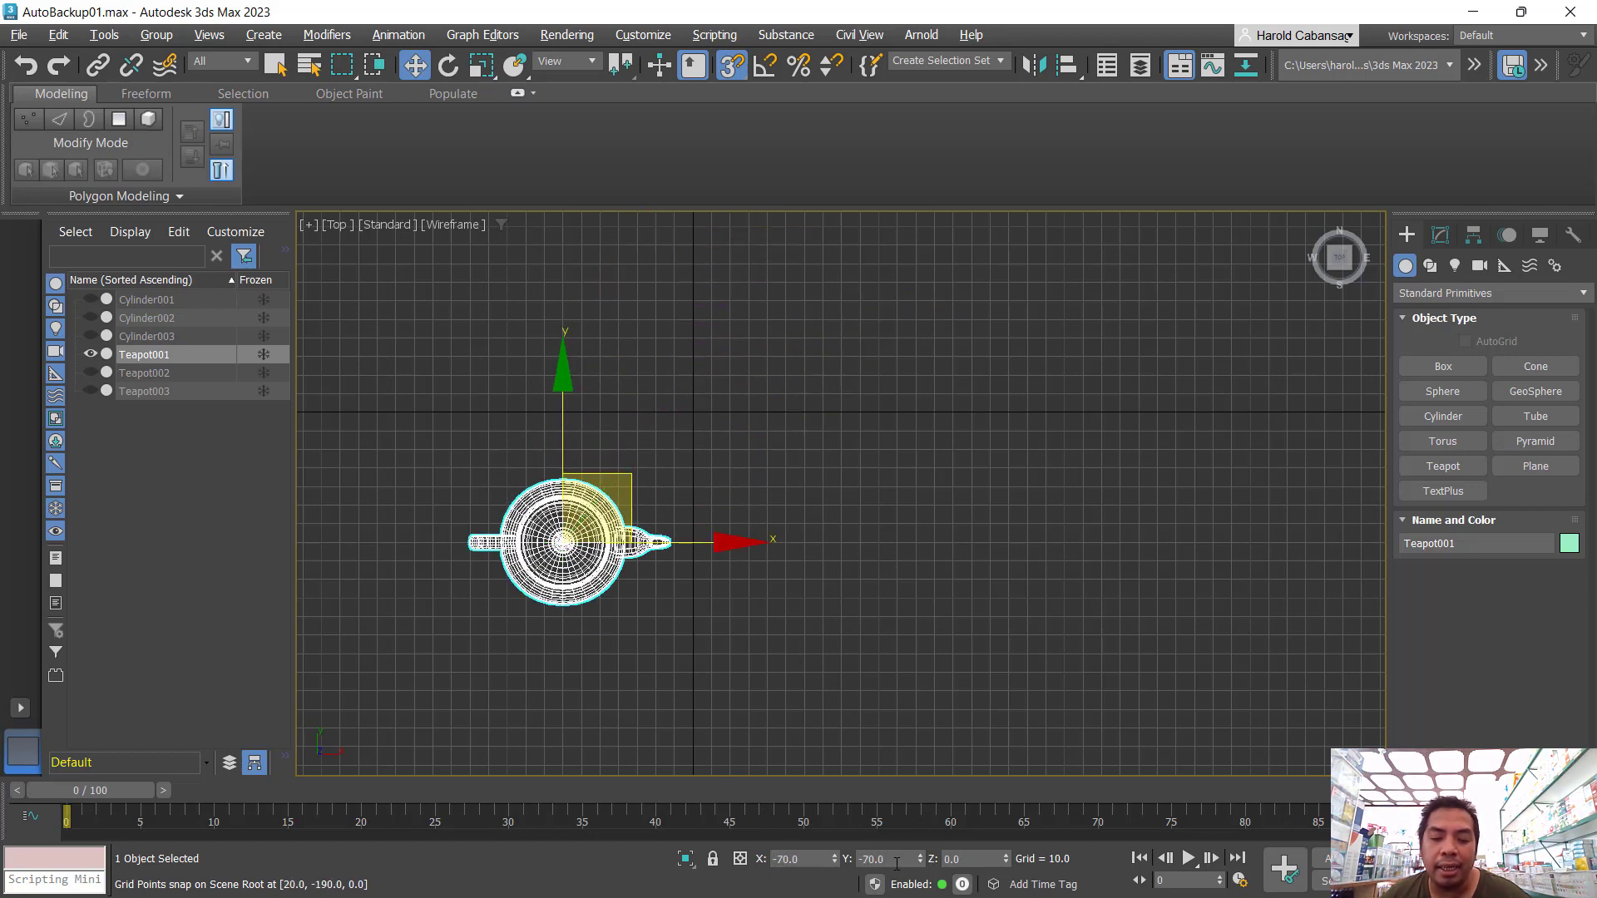
left_click_drag(599, 560, 819, 431)
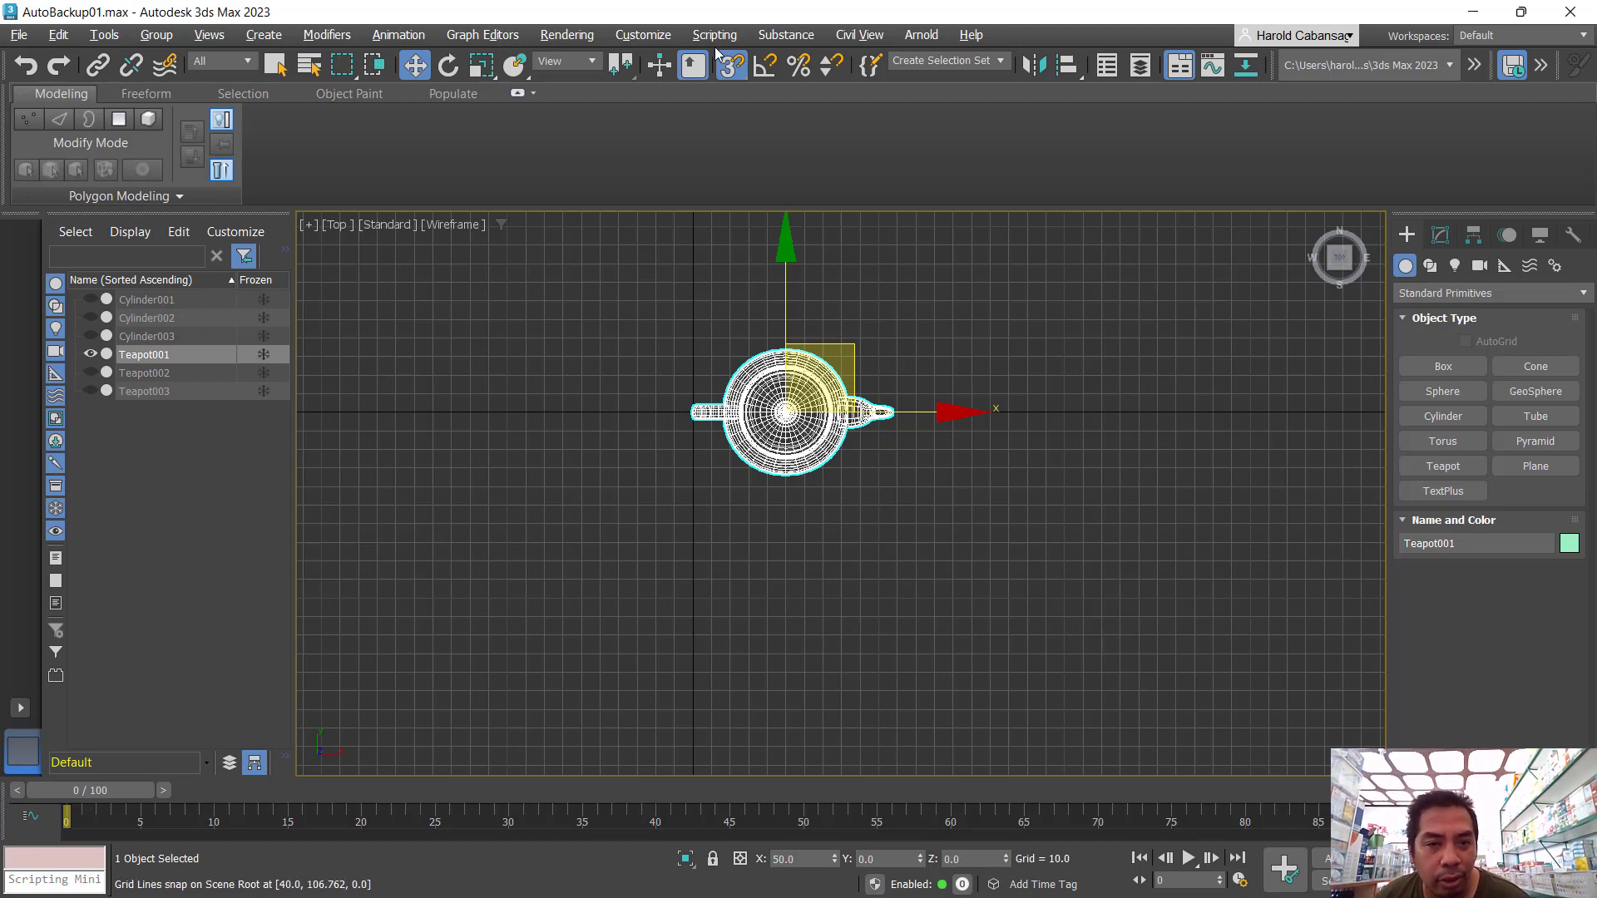
- Review the snap types in the Grid and Snap Settings and turn 3D snapping off
right_click(731, 67)
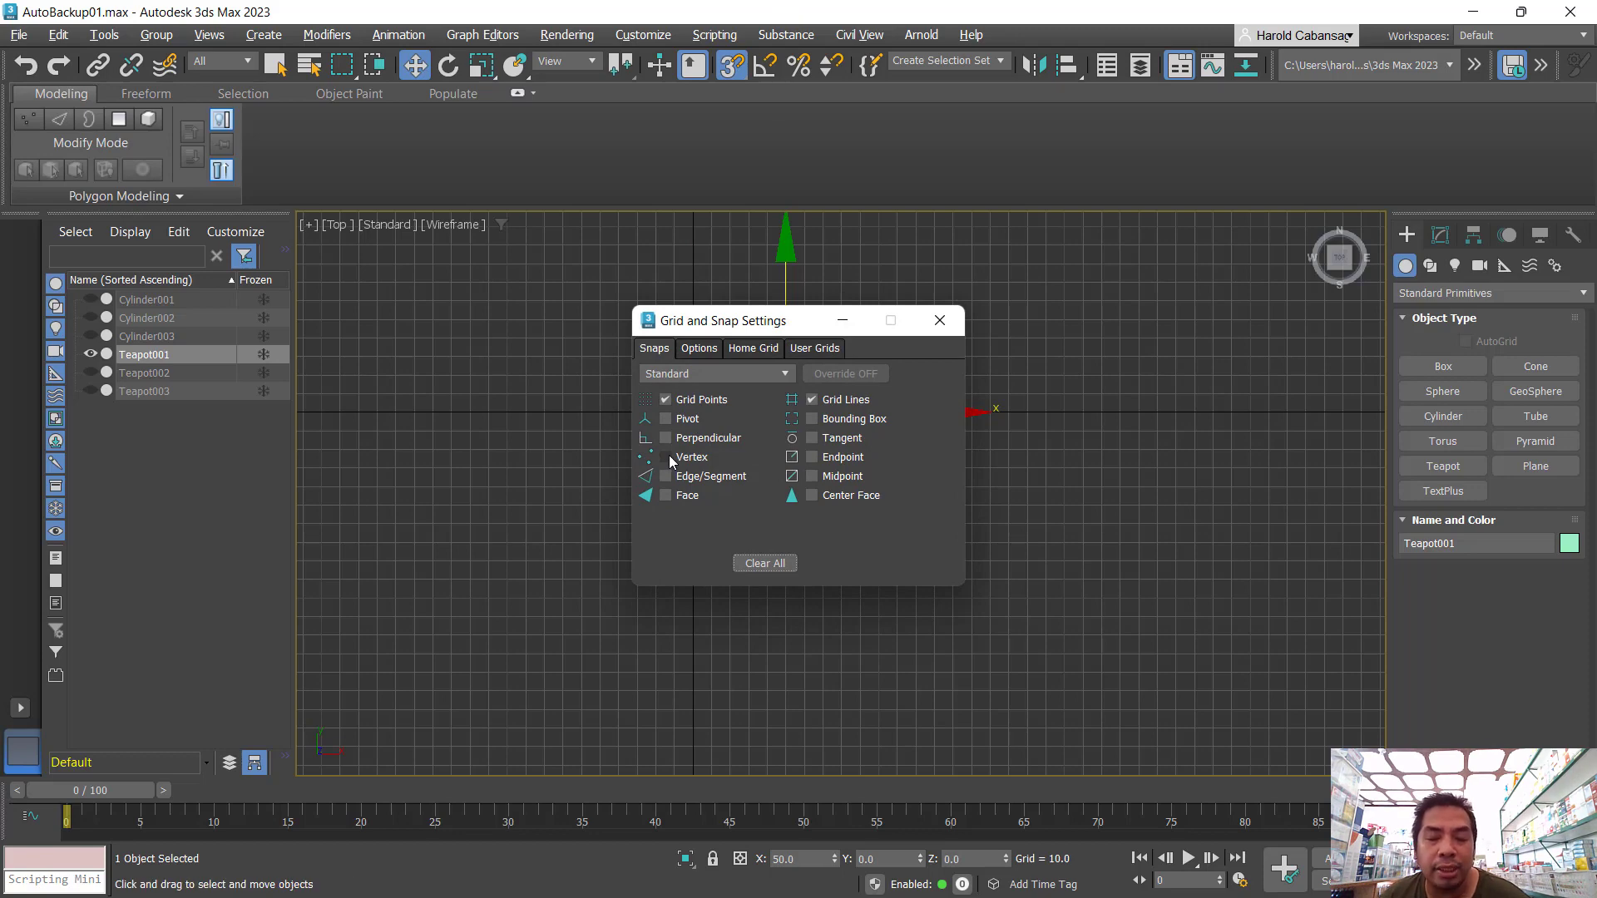
left_click(935, 329)
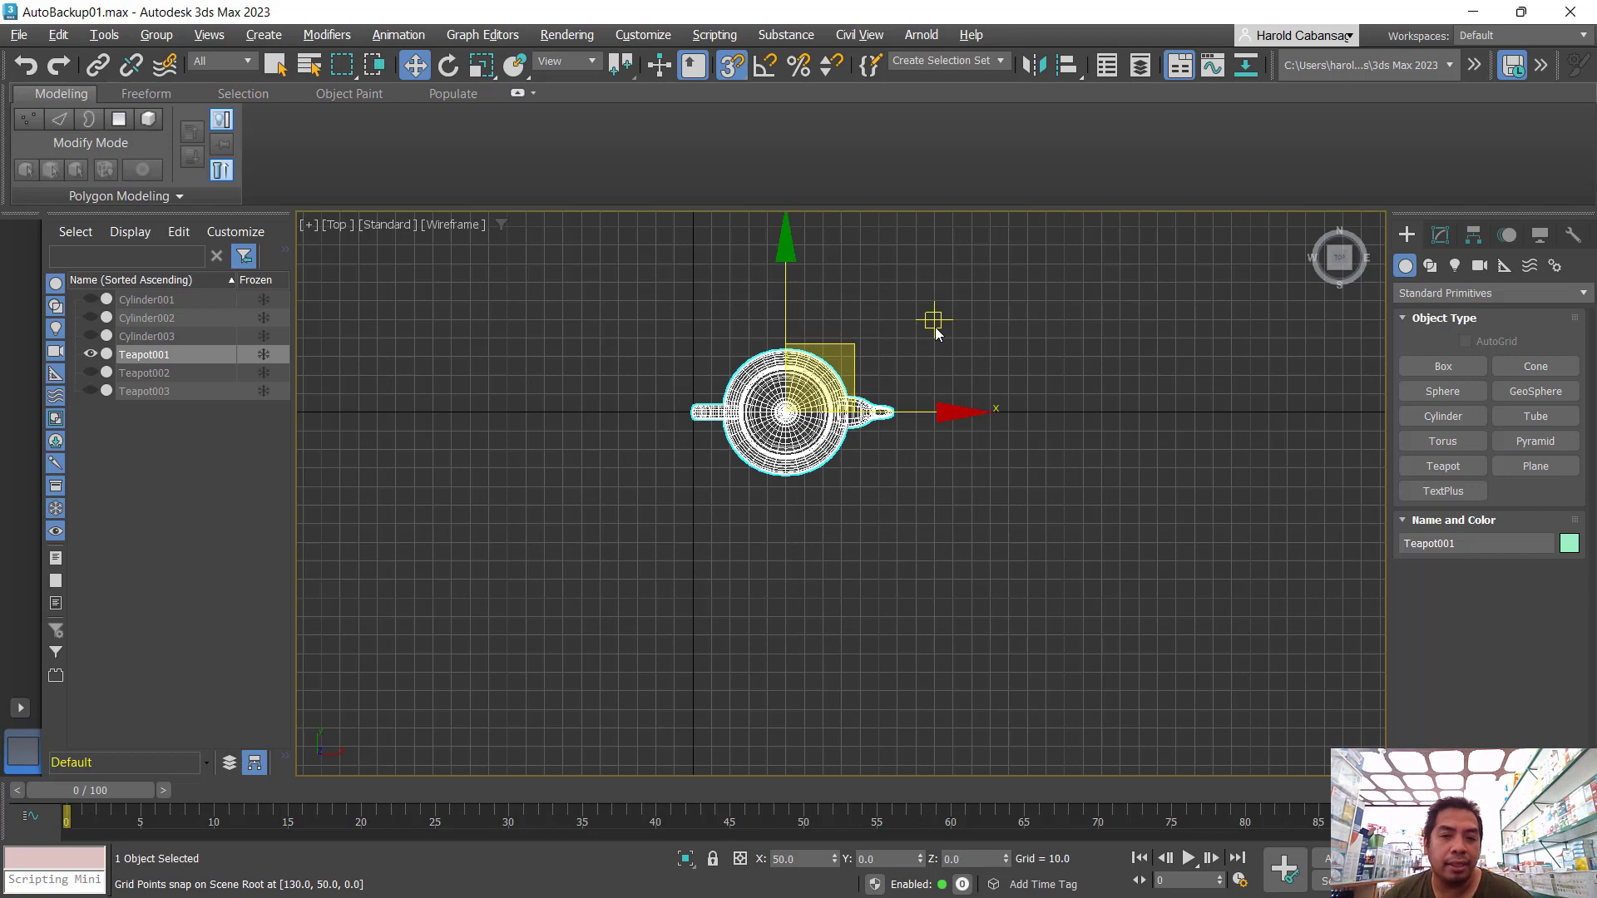
key("s")
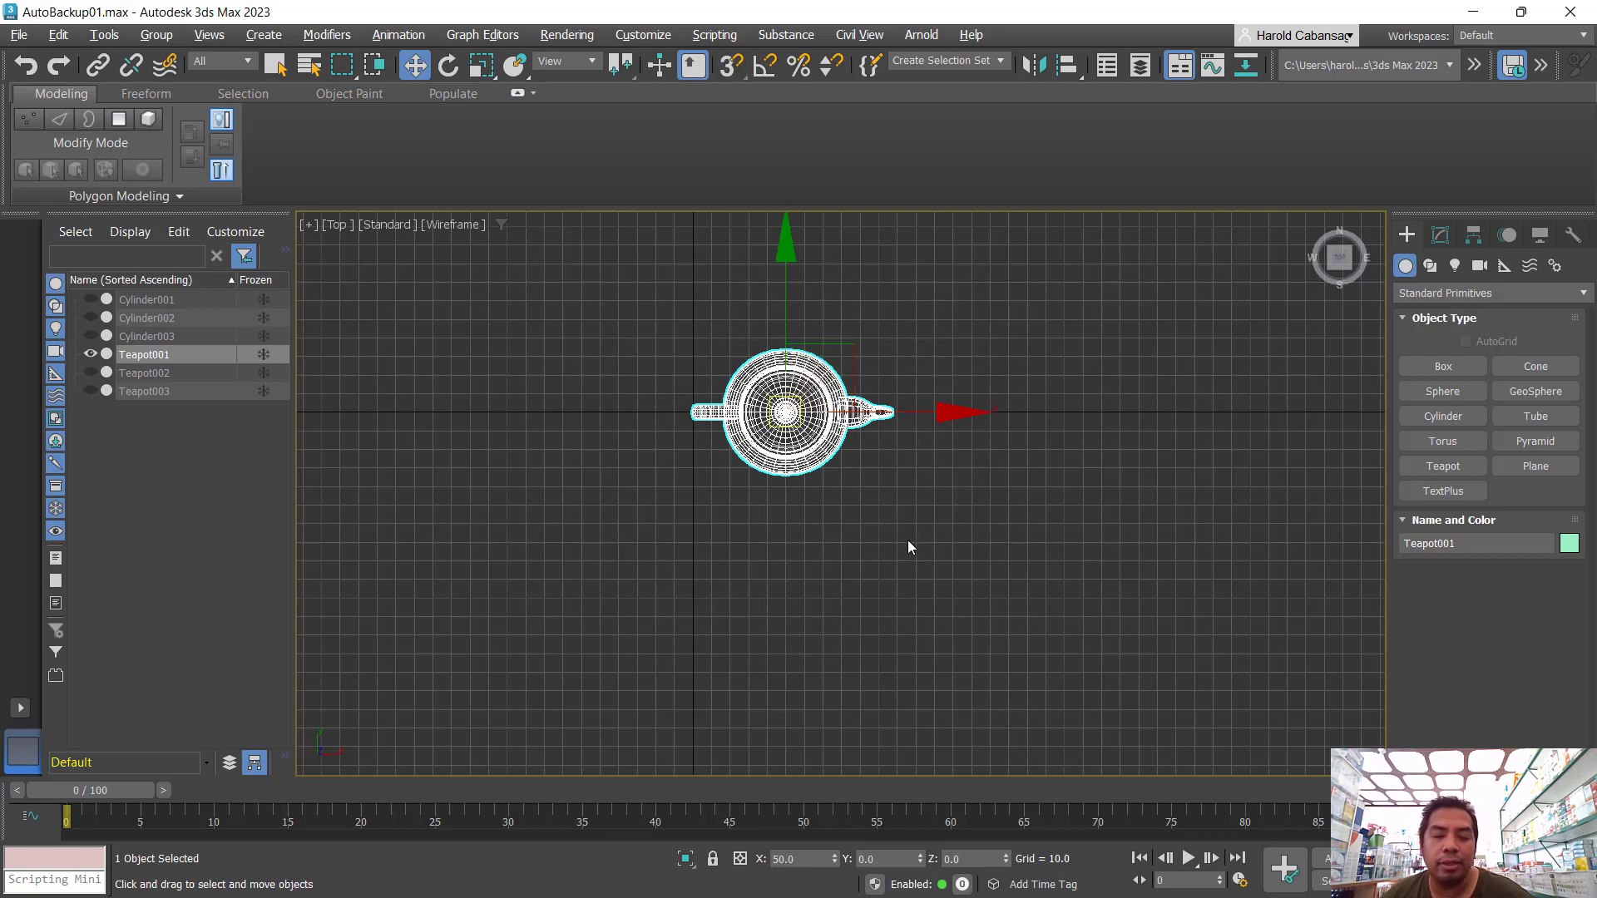
- Return to the maximized Perspective view and set the teapot's X position to 0
key("alt+w")
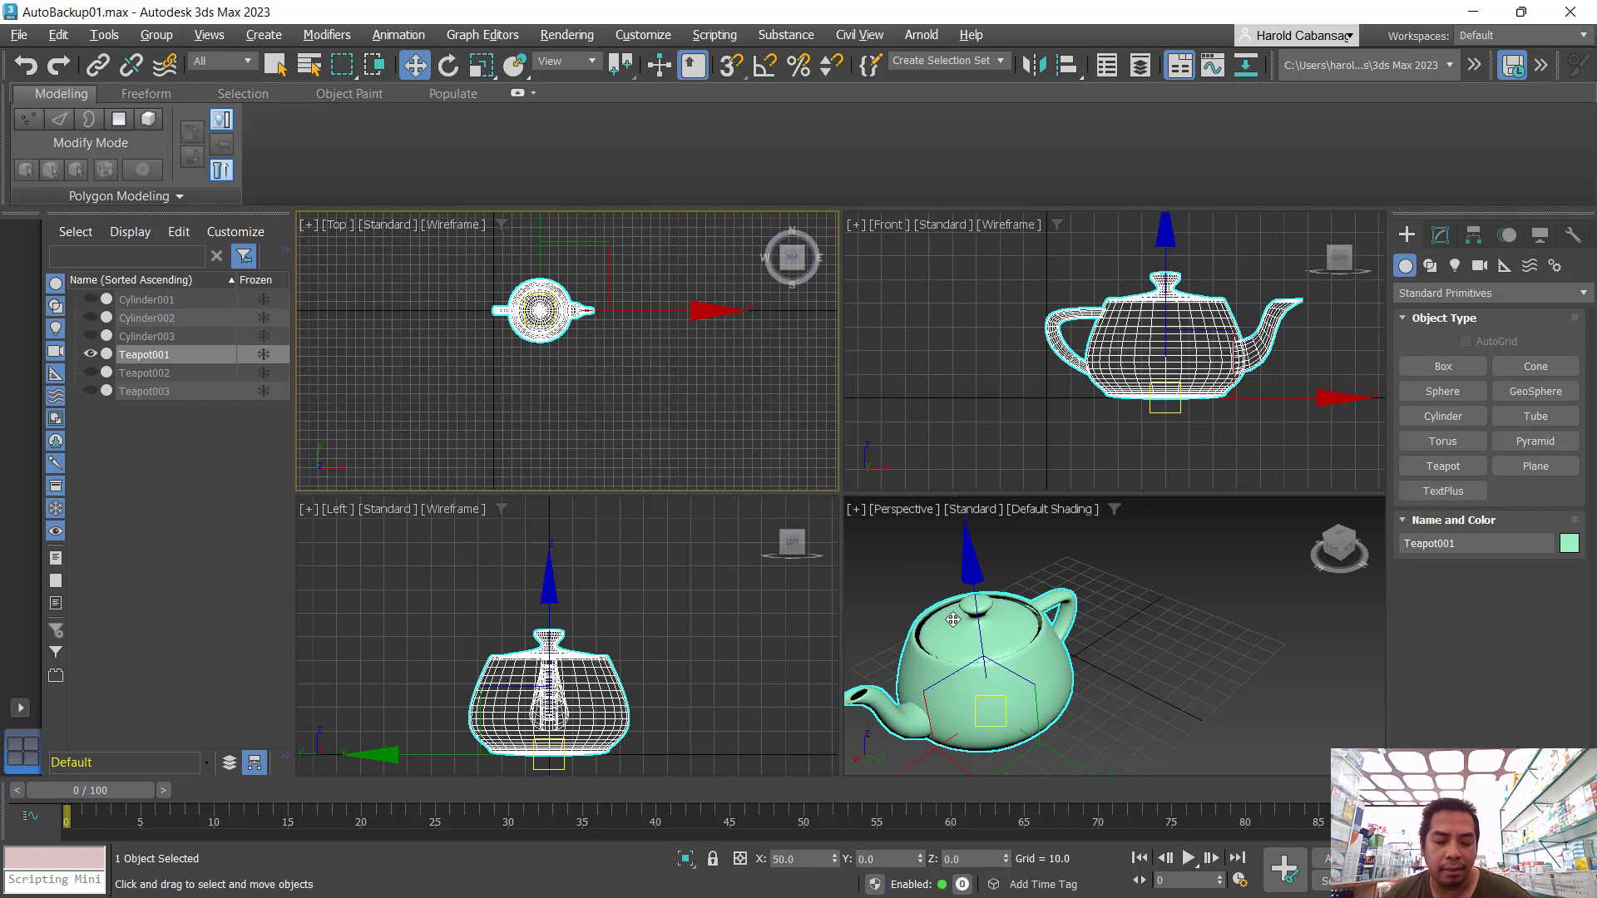
key("alt+w")
middle_click_drag(777, 622, 1055, 507, "alt")
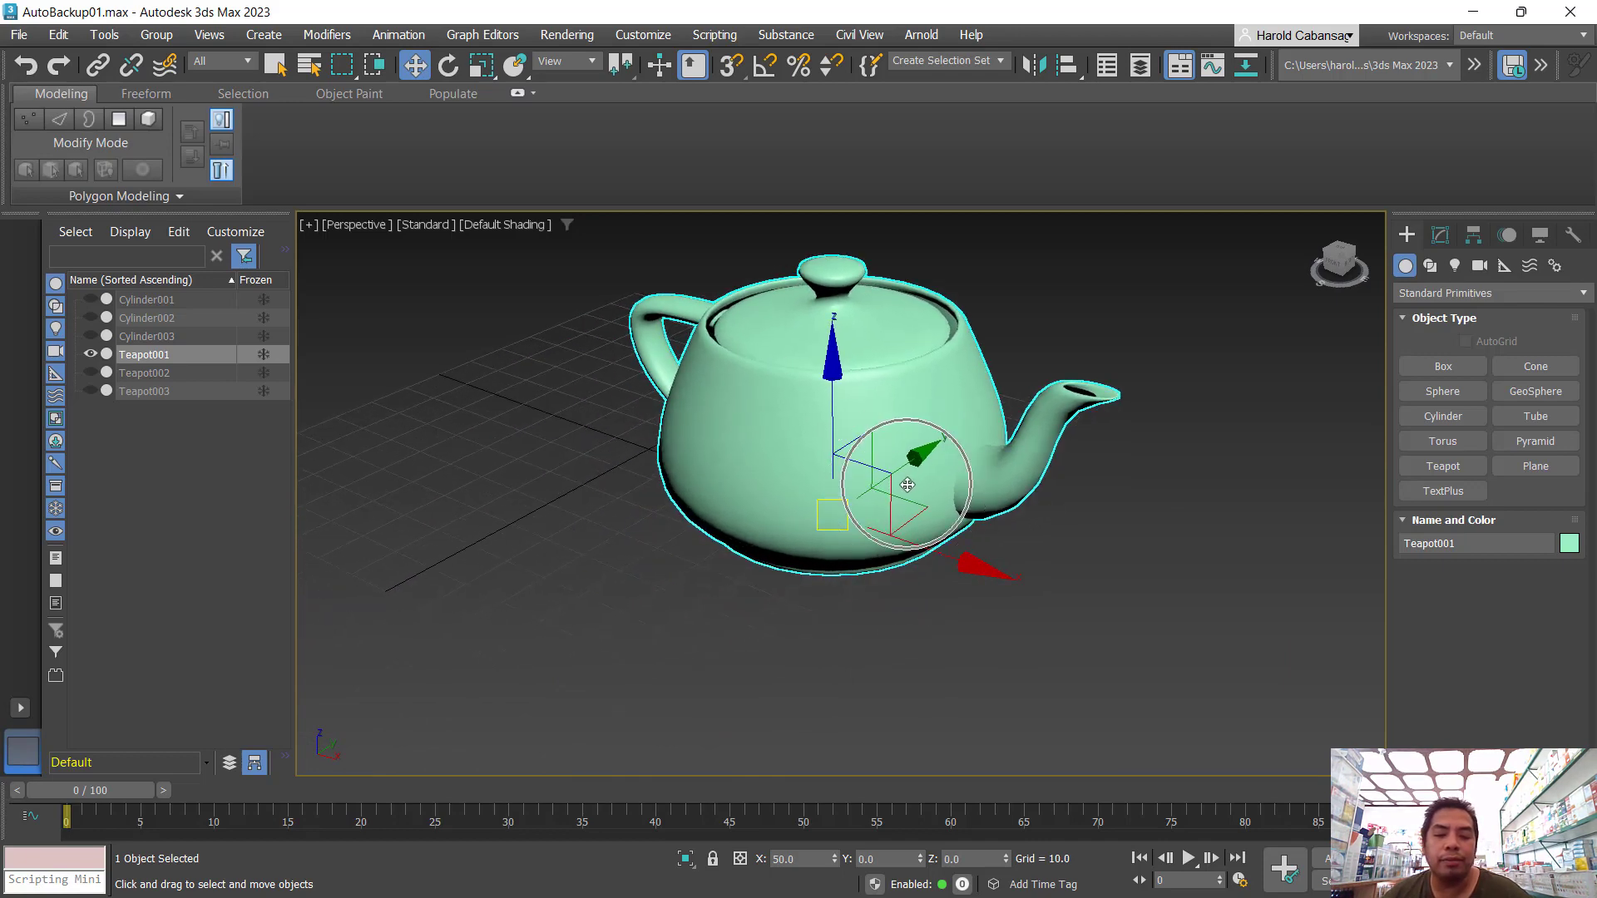
left_click(814, 859)
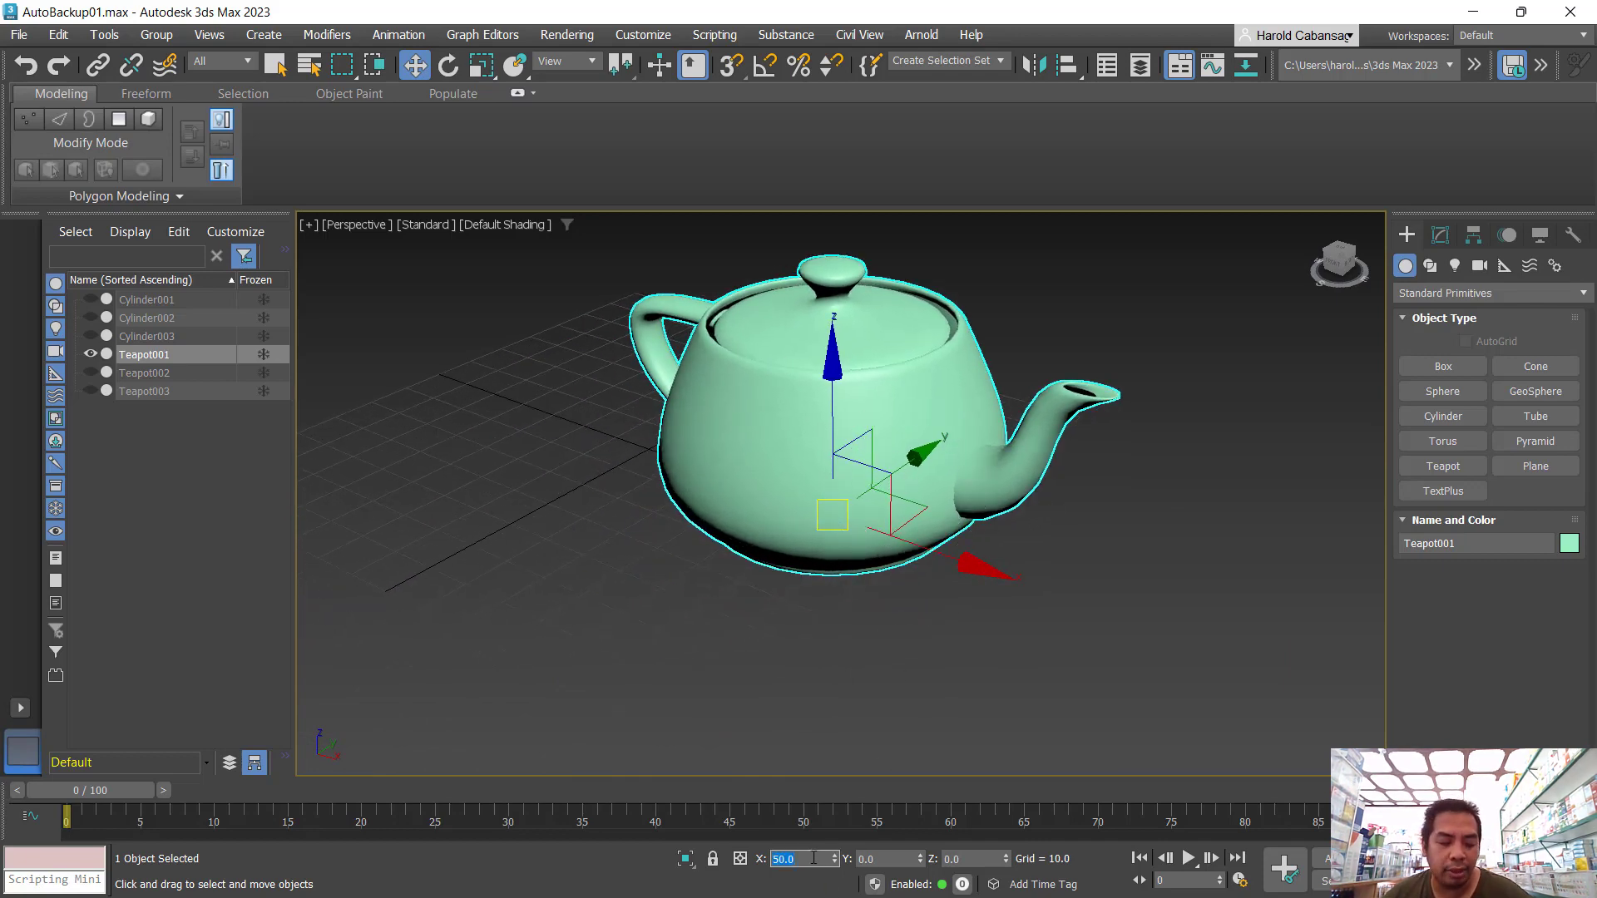
type("0")
key("Tab")
key("Tab")
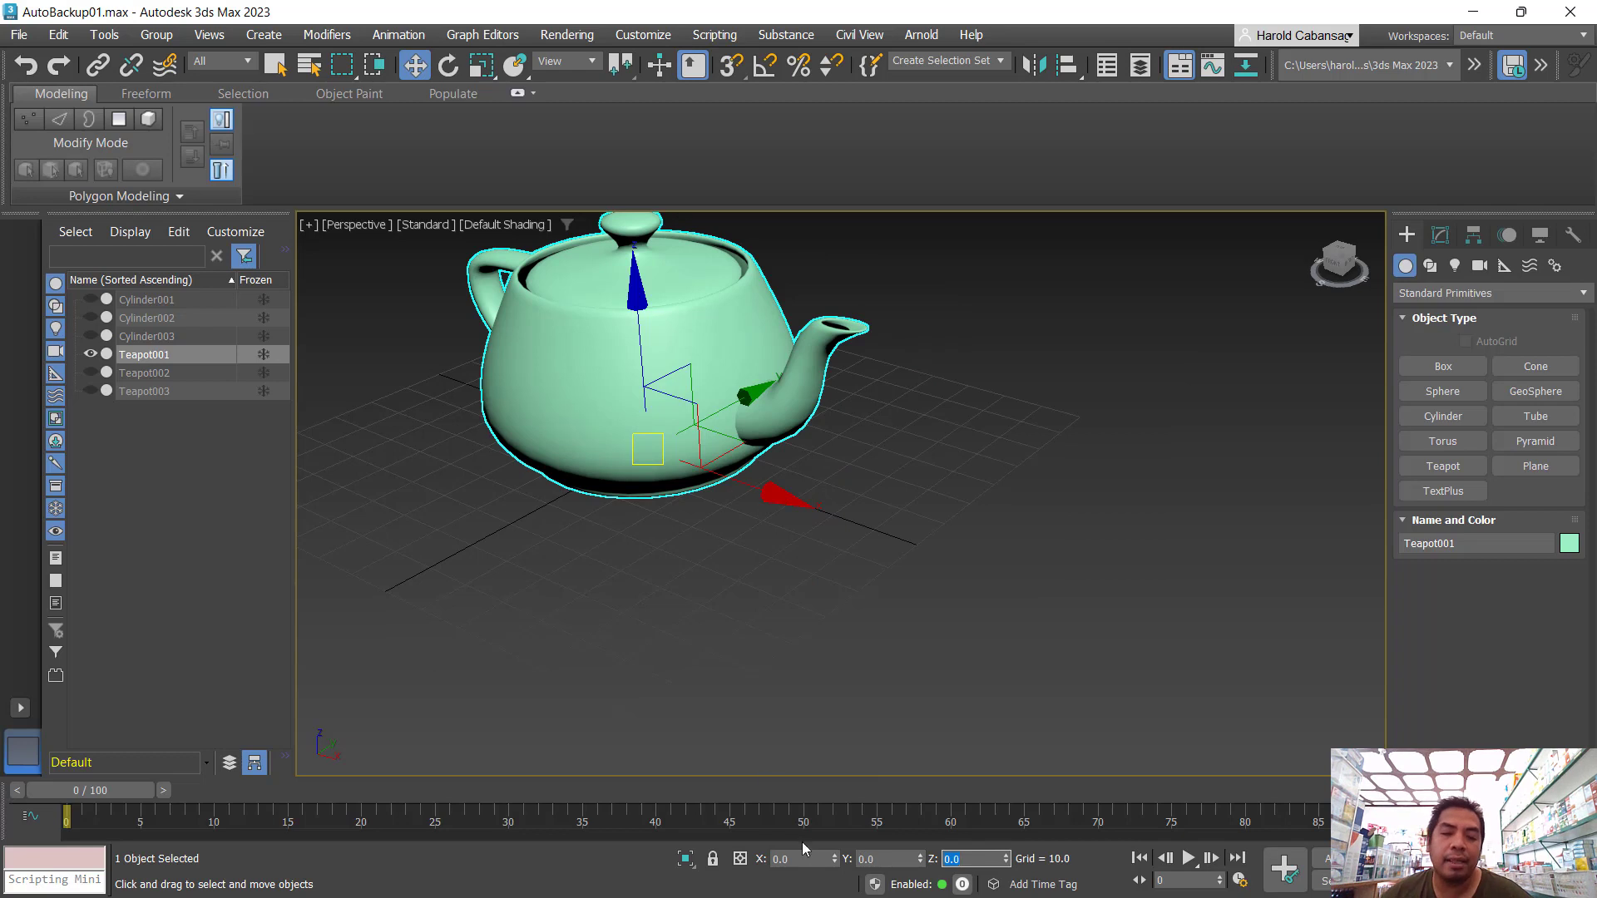
- Recheck the snap types in the Grid and Snap Settings and activate the Rotate tool with 3D snapping off
middle_click_drag(676, 524, 710, 608, "alt")
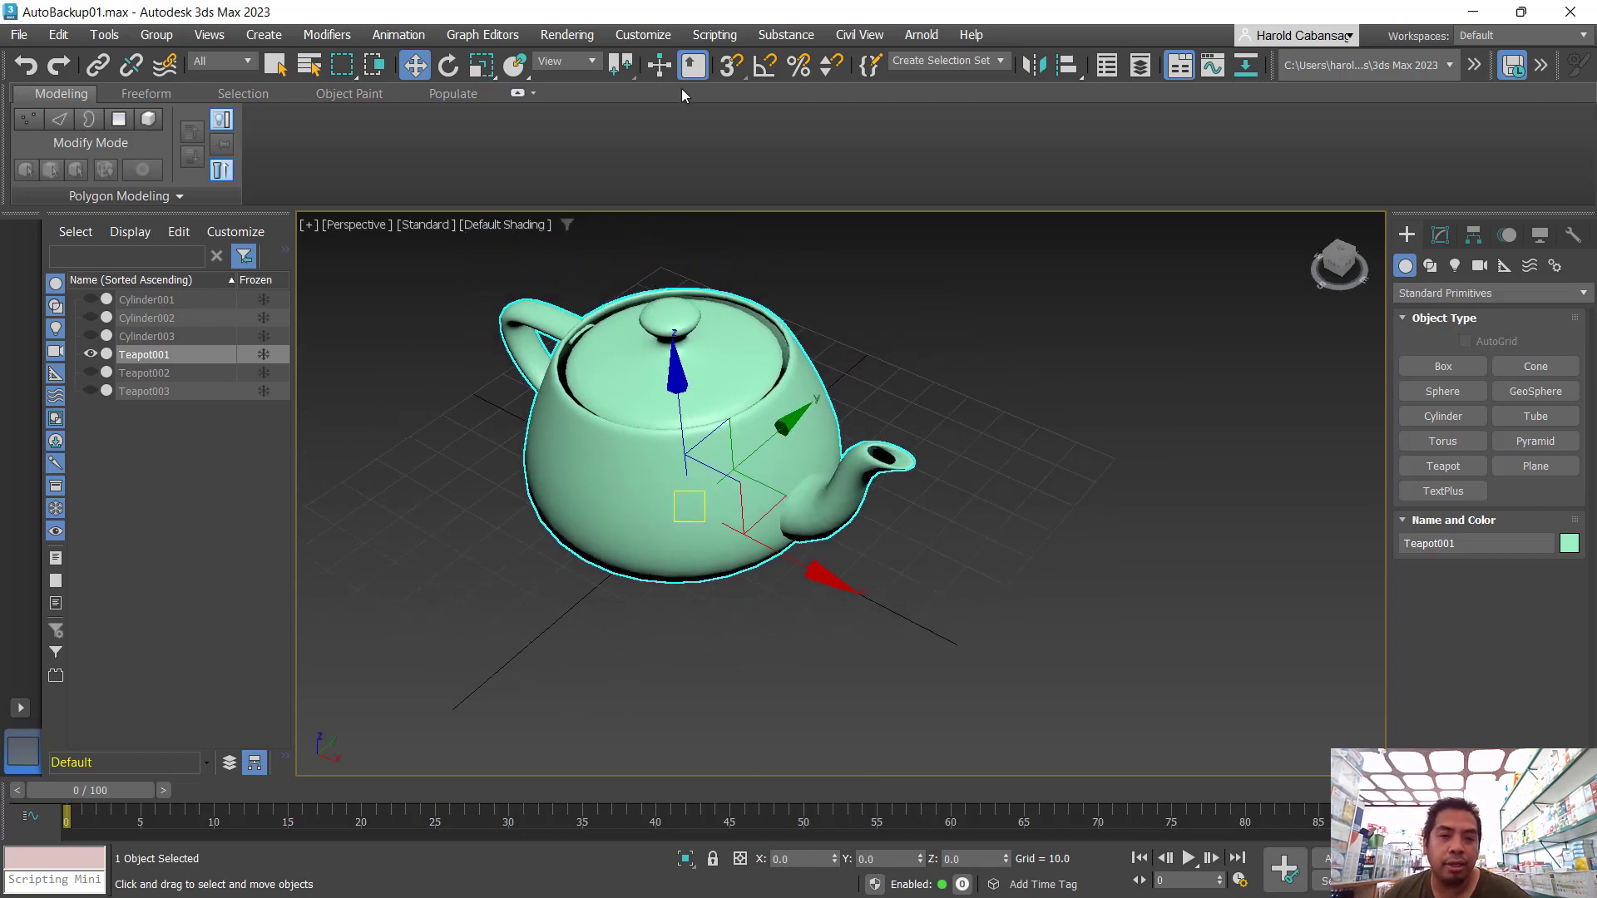
right_click(732, 67)
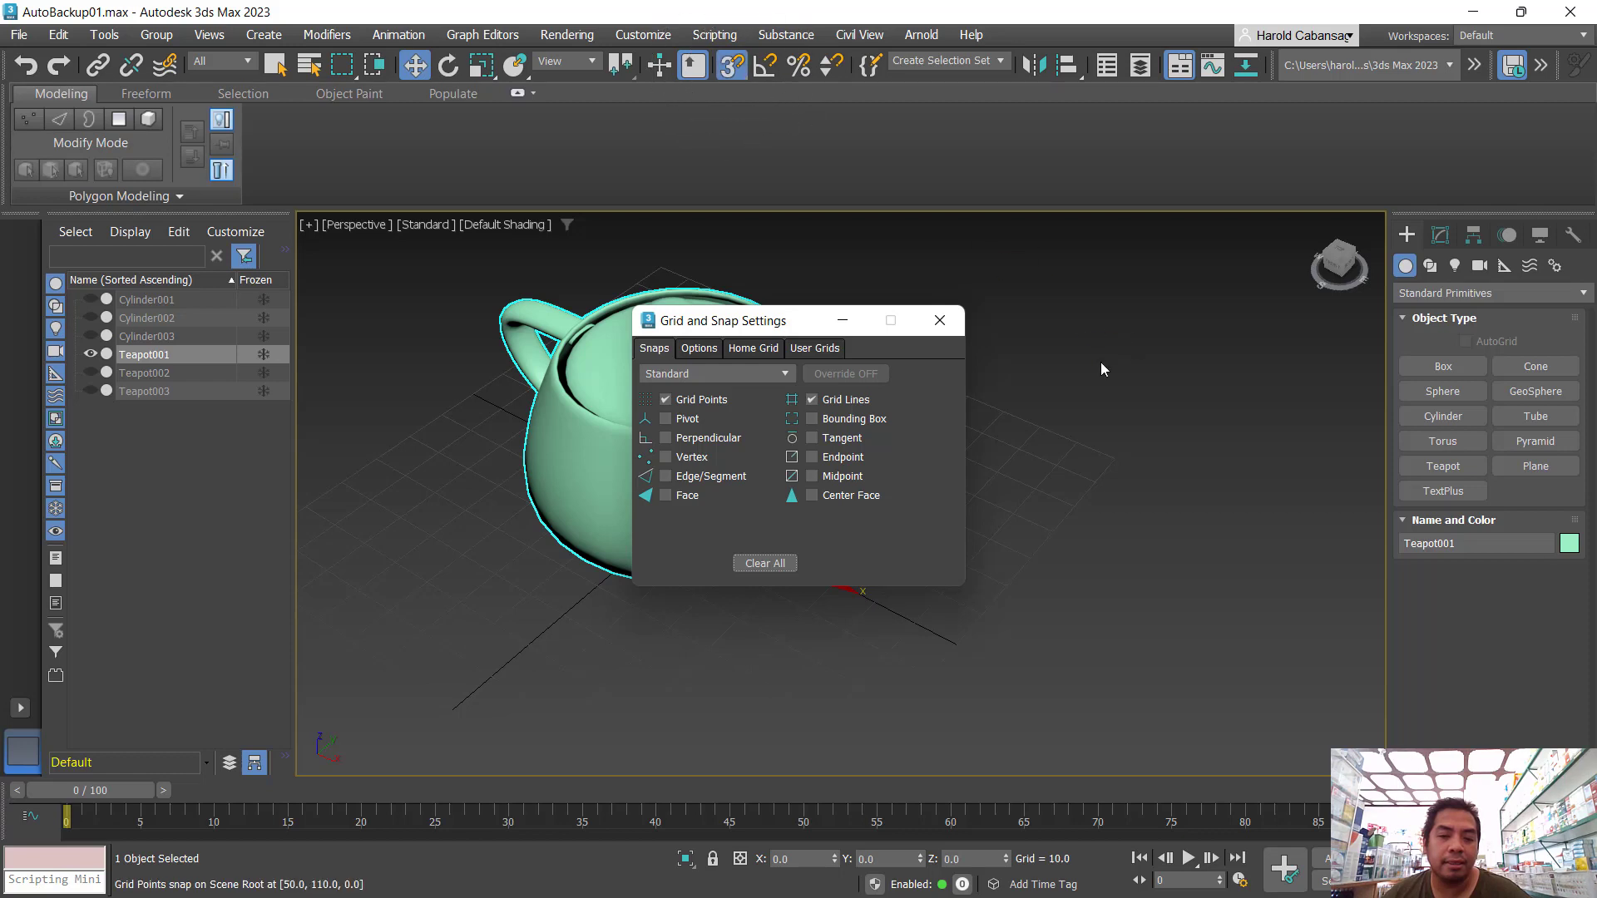
left_click(940, 320)
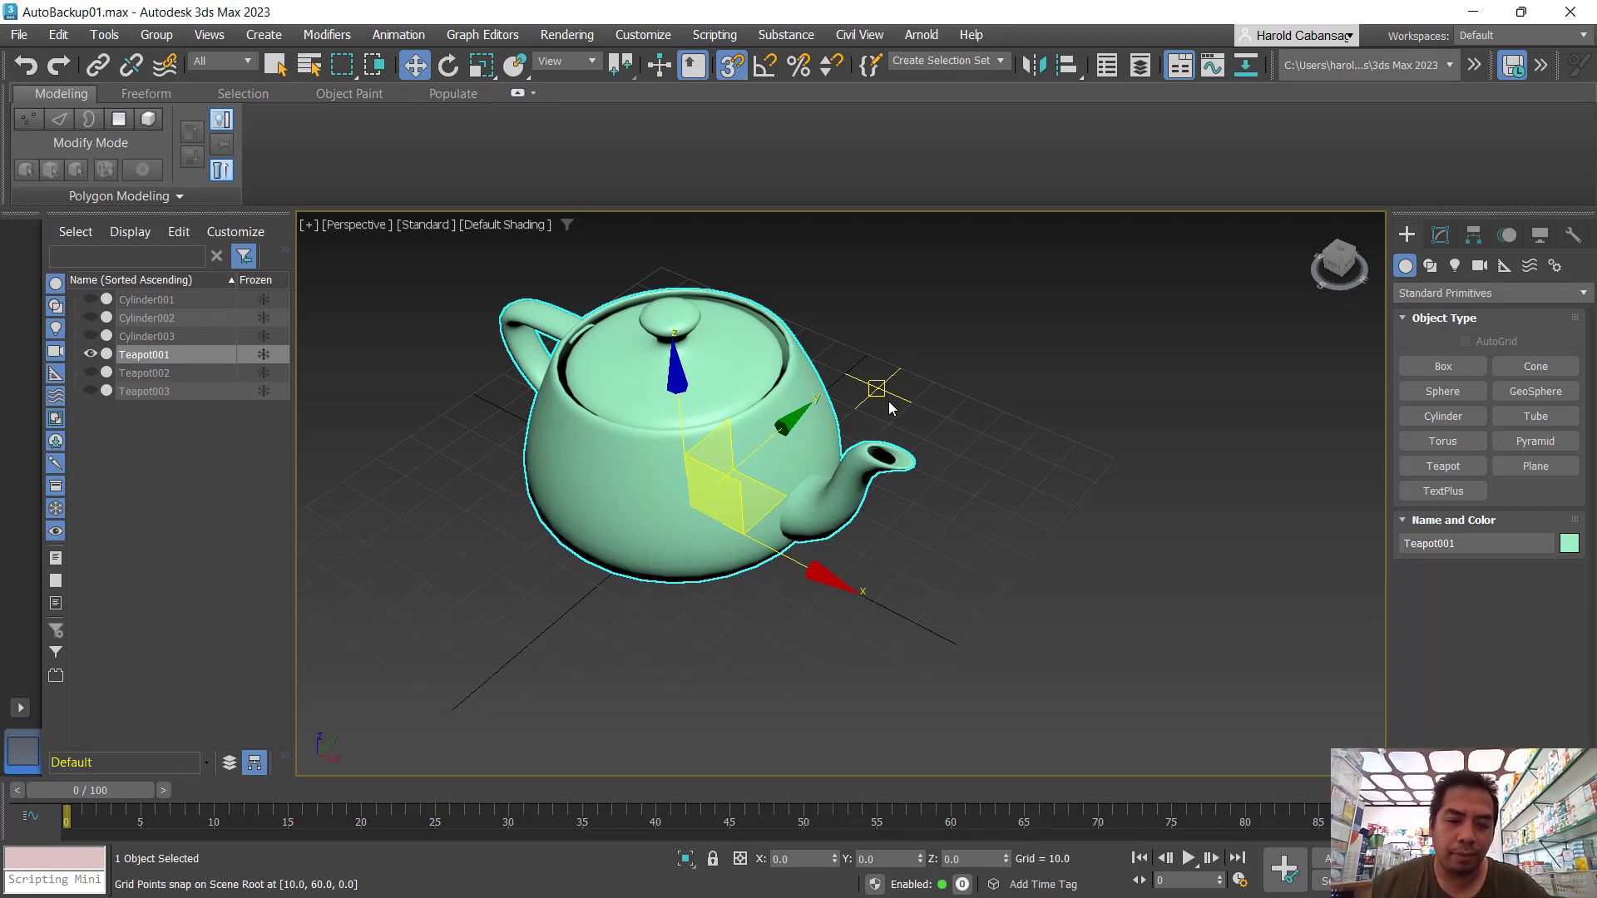
key("e")
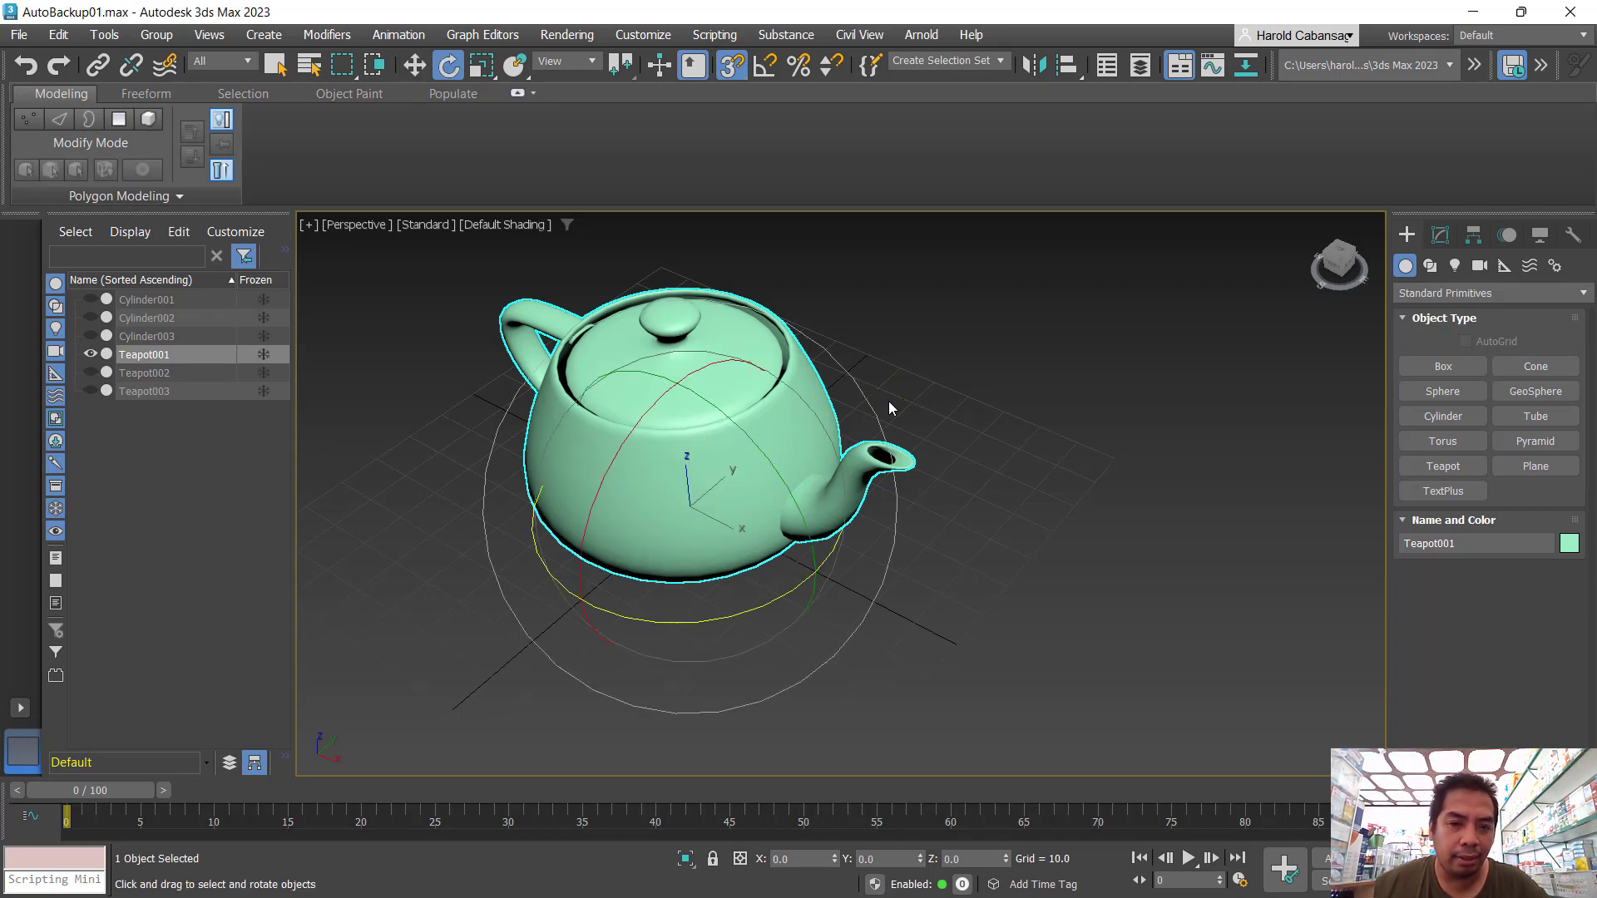
key("s")
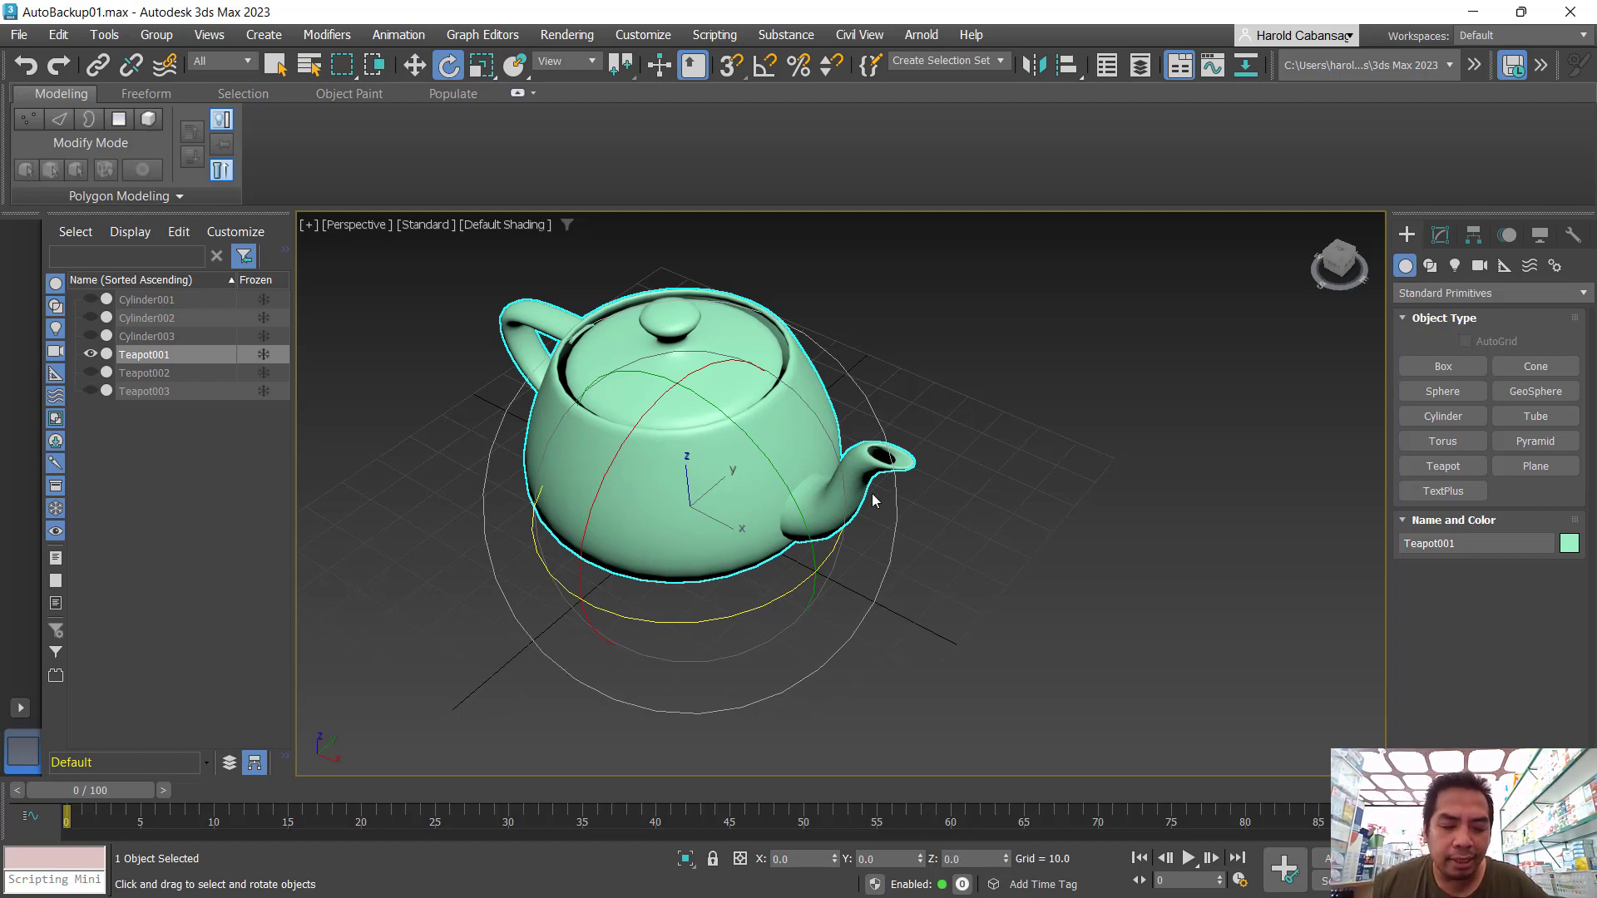
- Try rotating the teapot freehand about its X axis and then its Y axis in the Perspective view
middle_click_drag(876, 502, 808, 525, "alt")
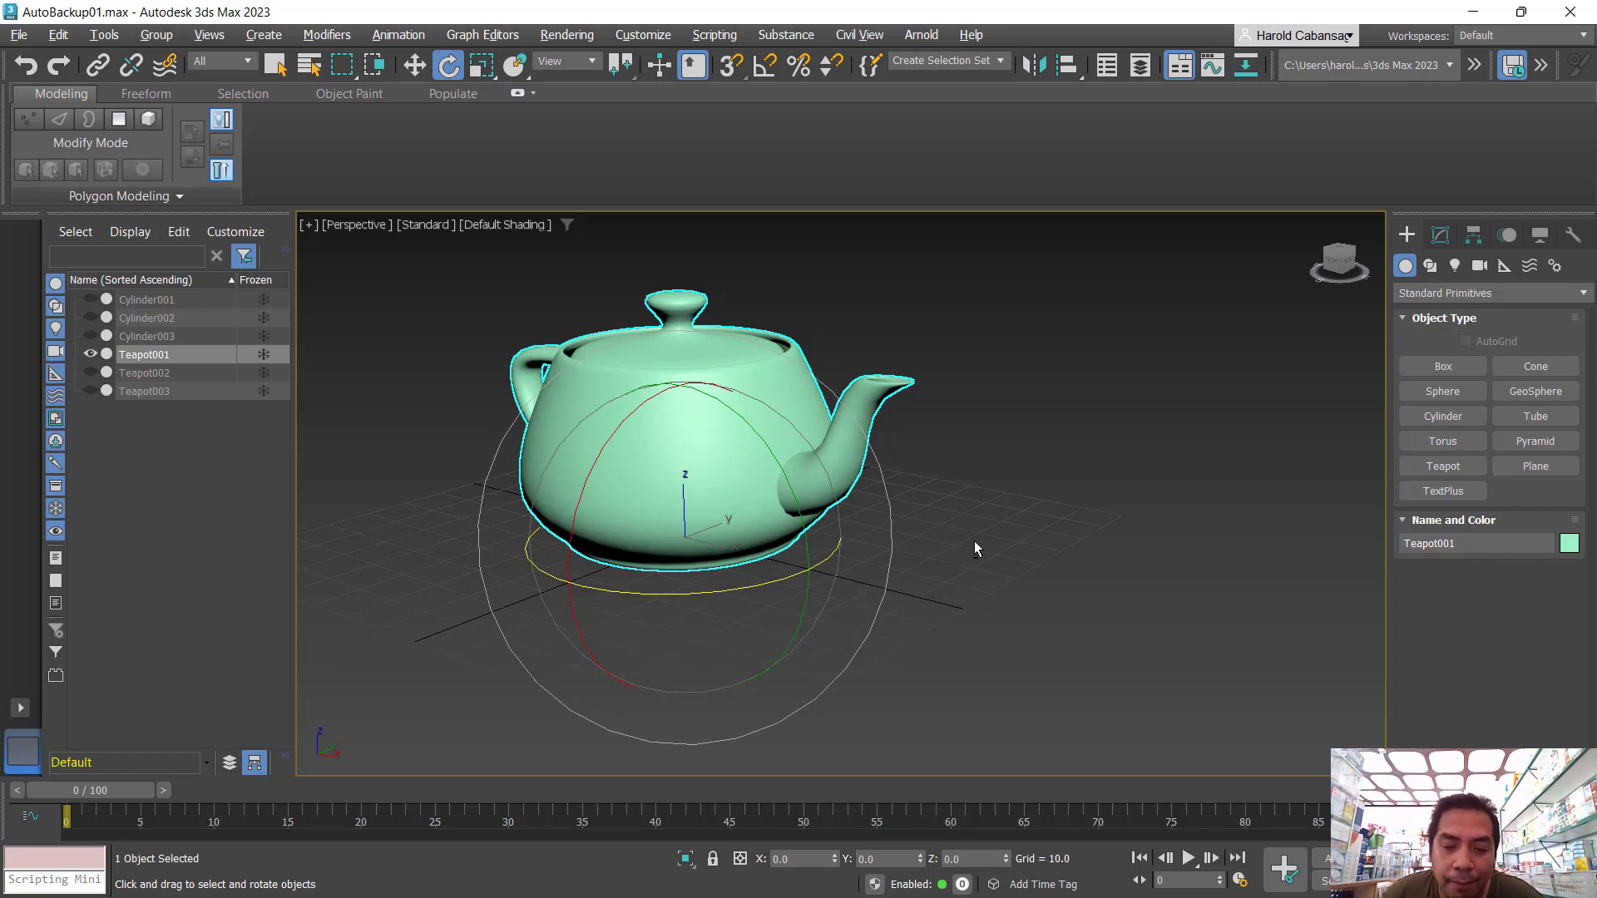
middle_click_drag(975, 540, 941, 562, "alt")
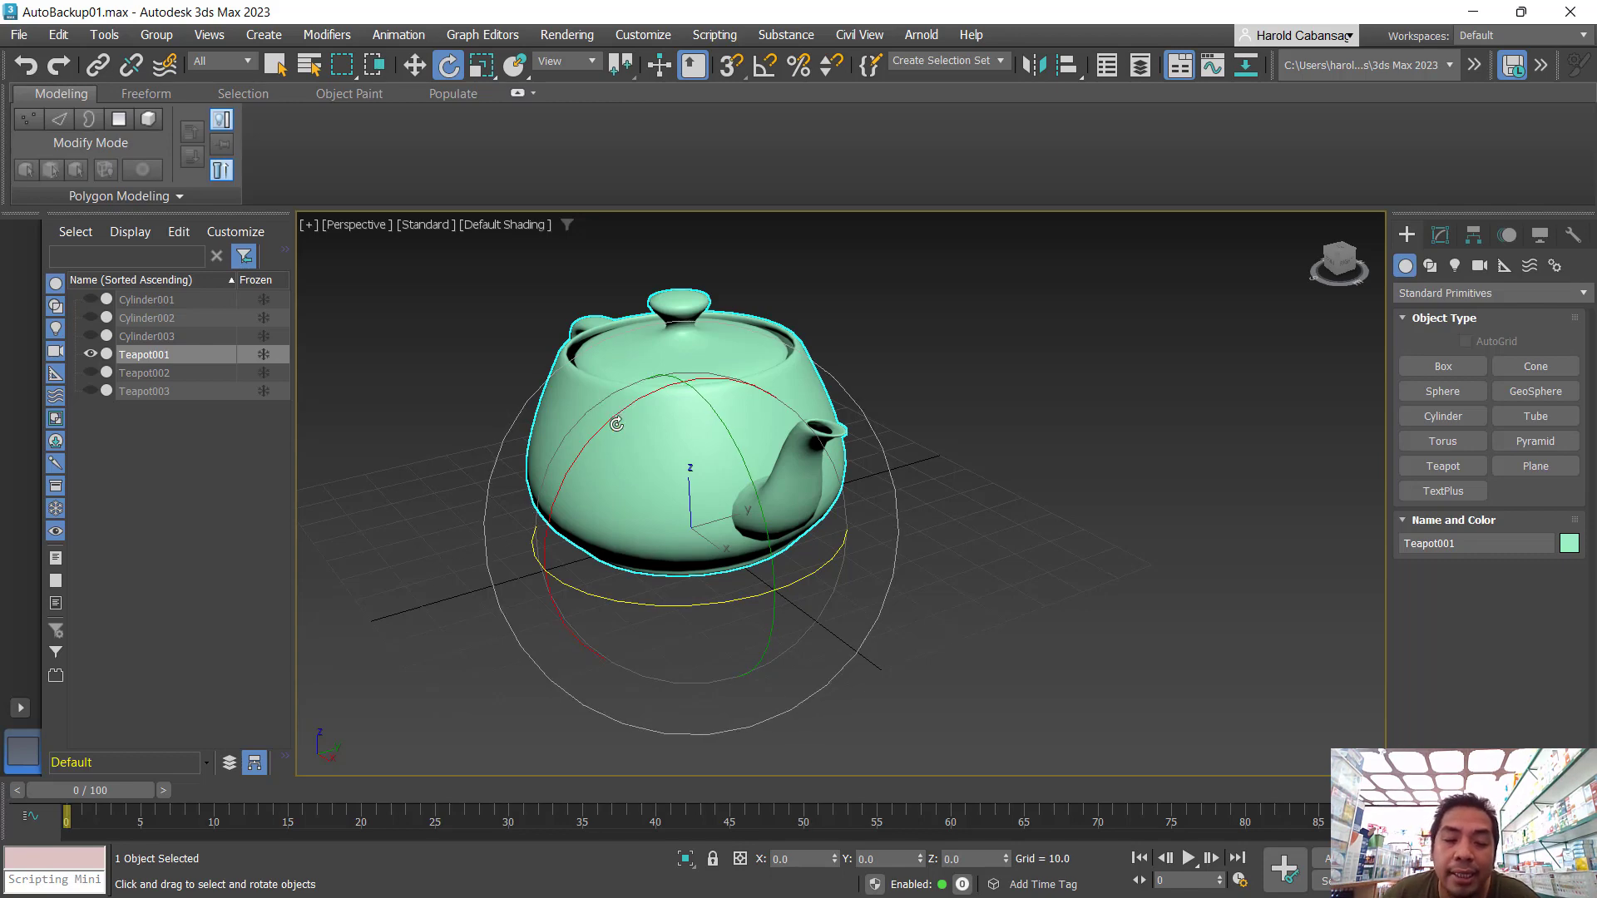
left_click_drag(618, 415, 630, 460)
right_click(619, 467)
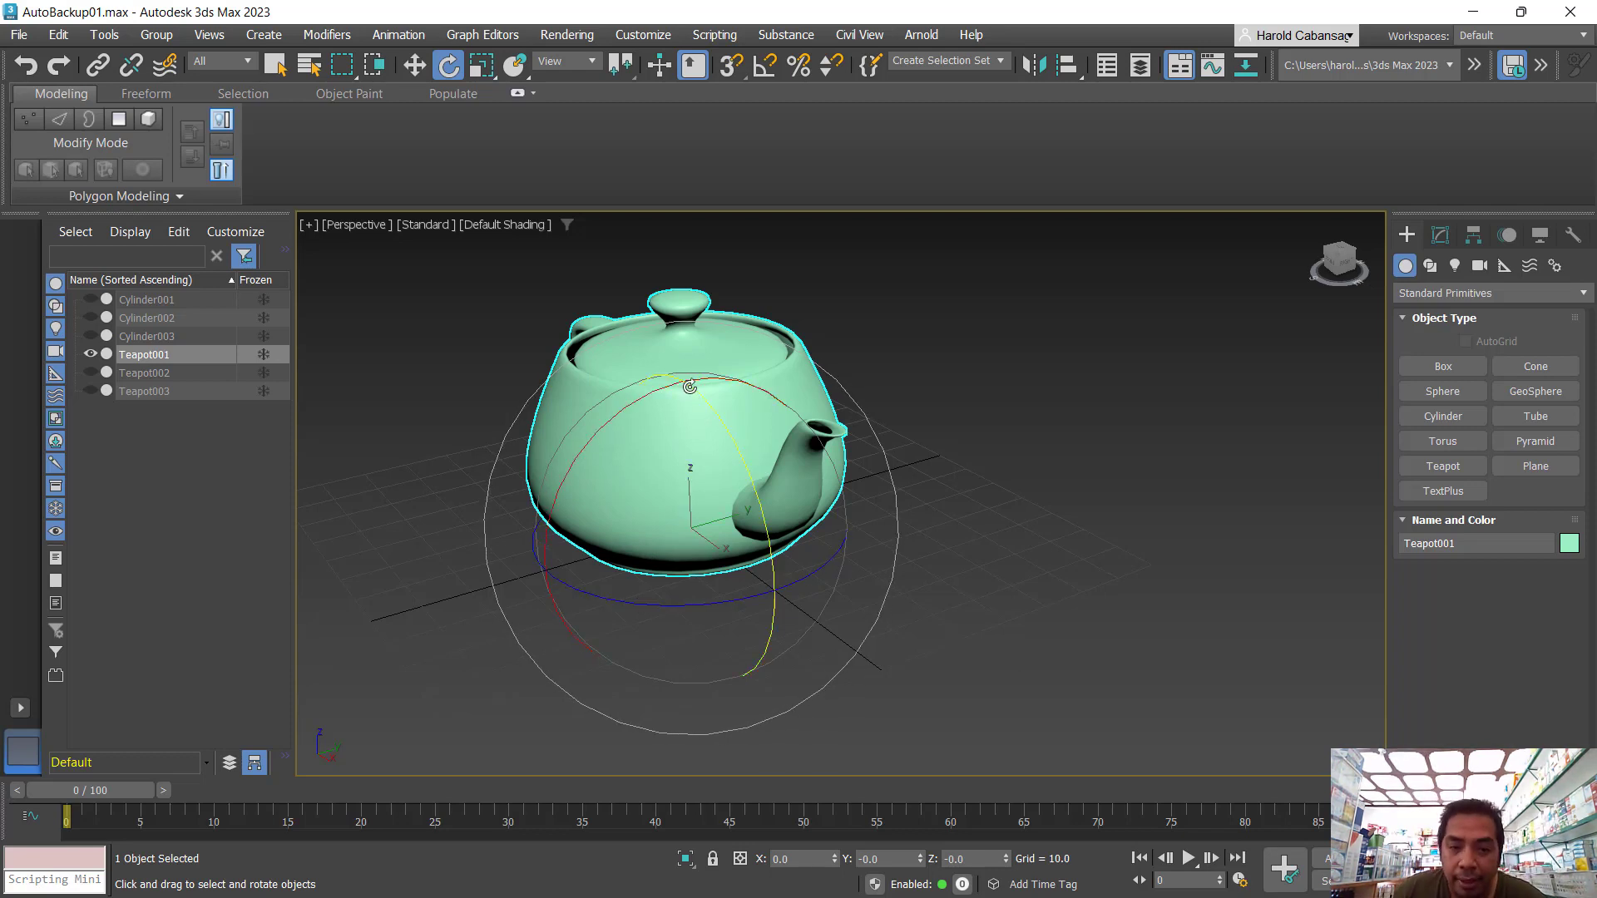
left_click_drag(642, 396, 782, 476)
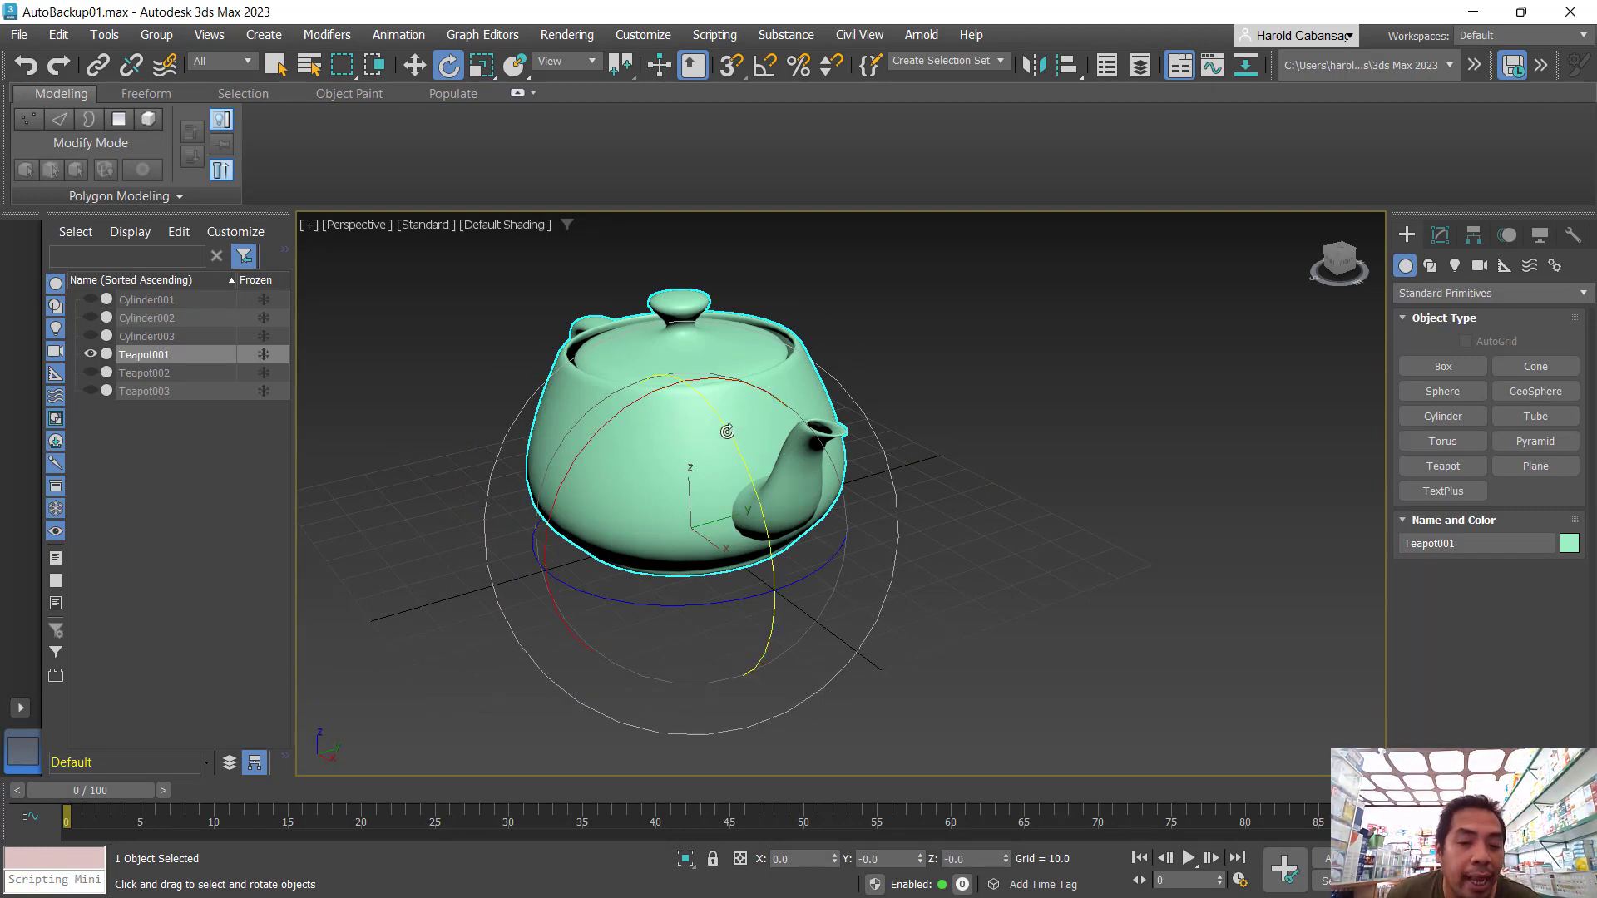
left_click_drag(727, 432, 653, 387)
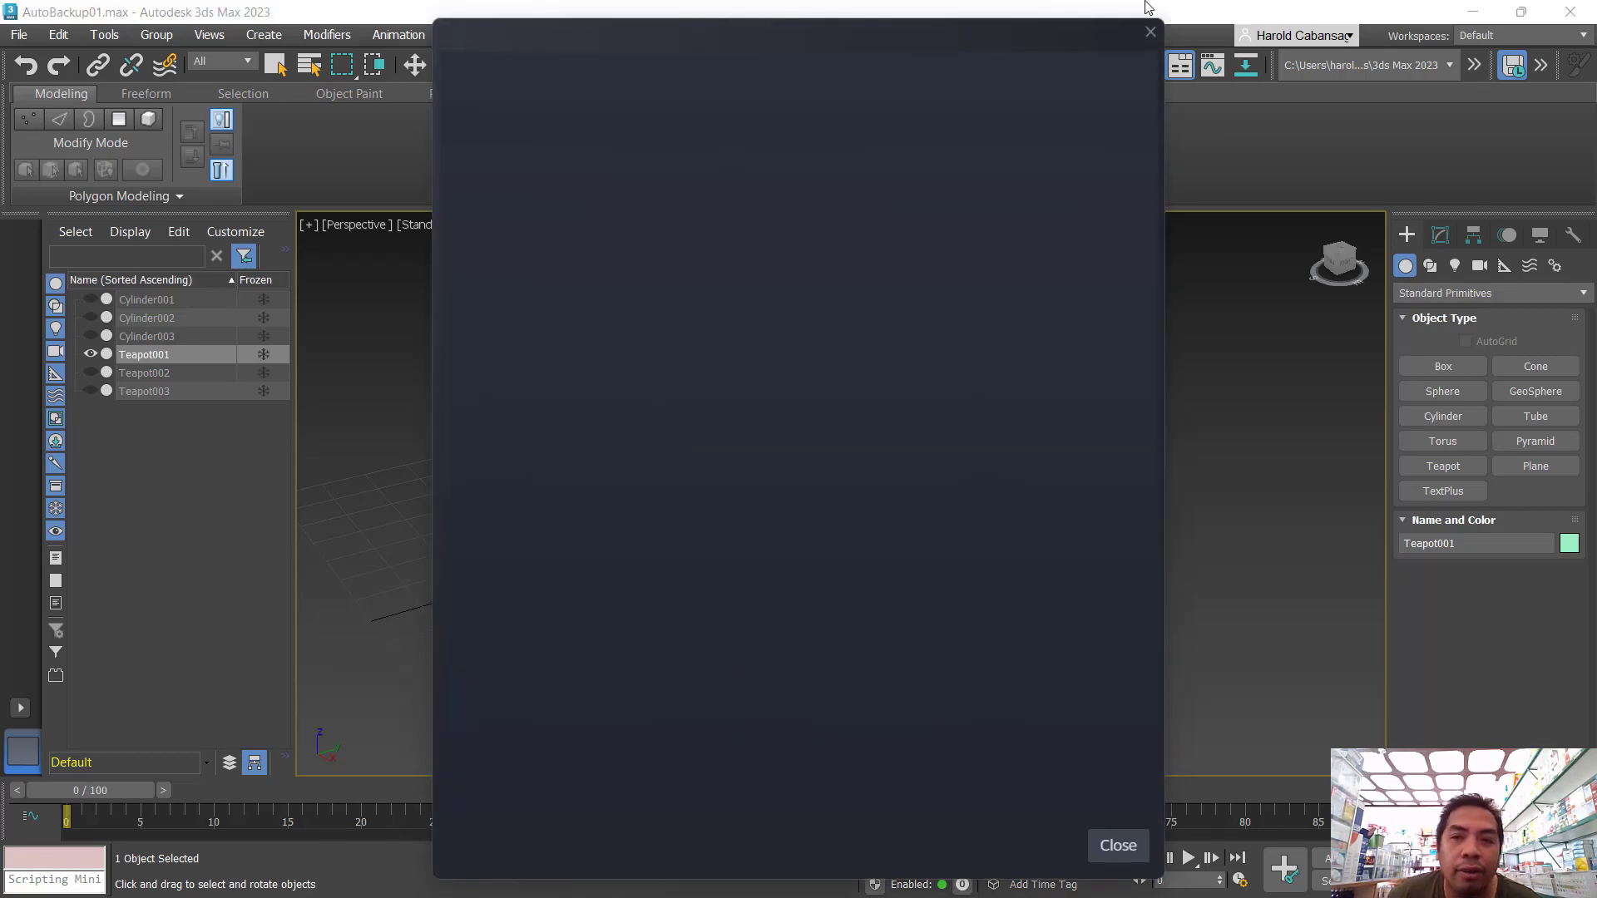
- Dismiss the pop-up window and try rotating the teapot freehand about its Z axis
left_click(1149, 31)
left_click_drag(767, 538, 806, 554)
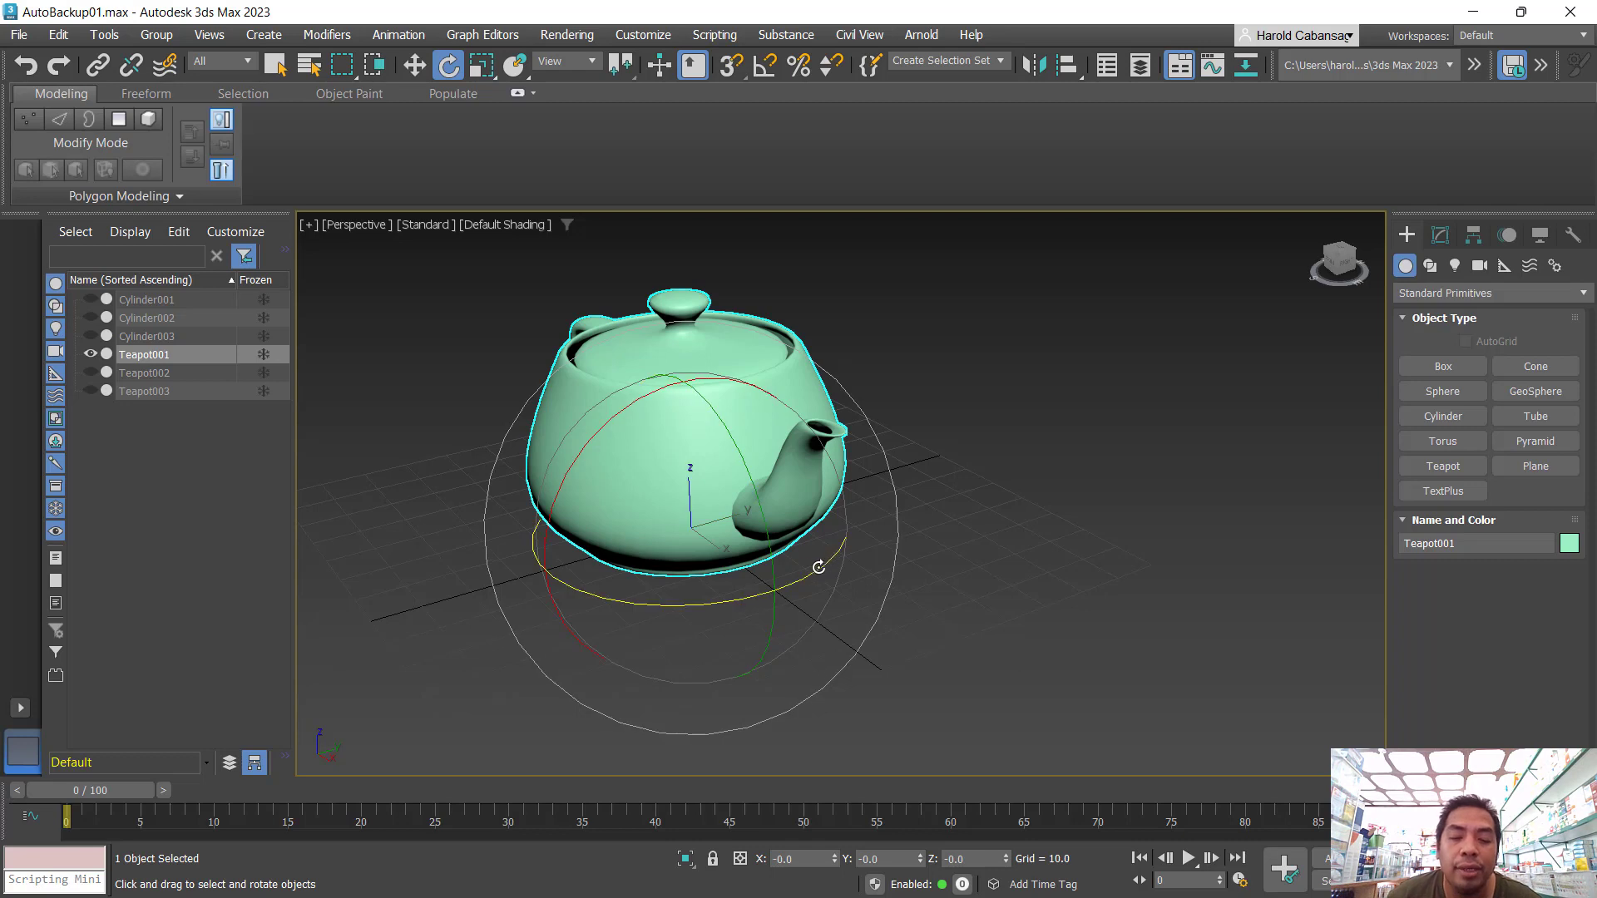
left_click_drag(751, 597, 897, 542)
right_click(902, 542)
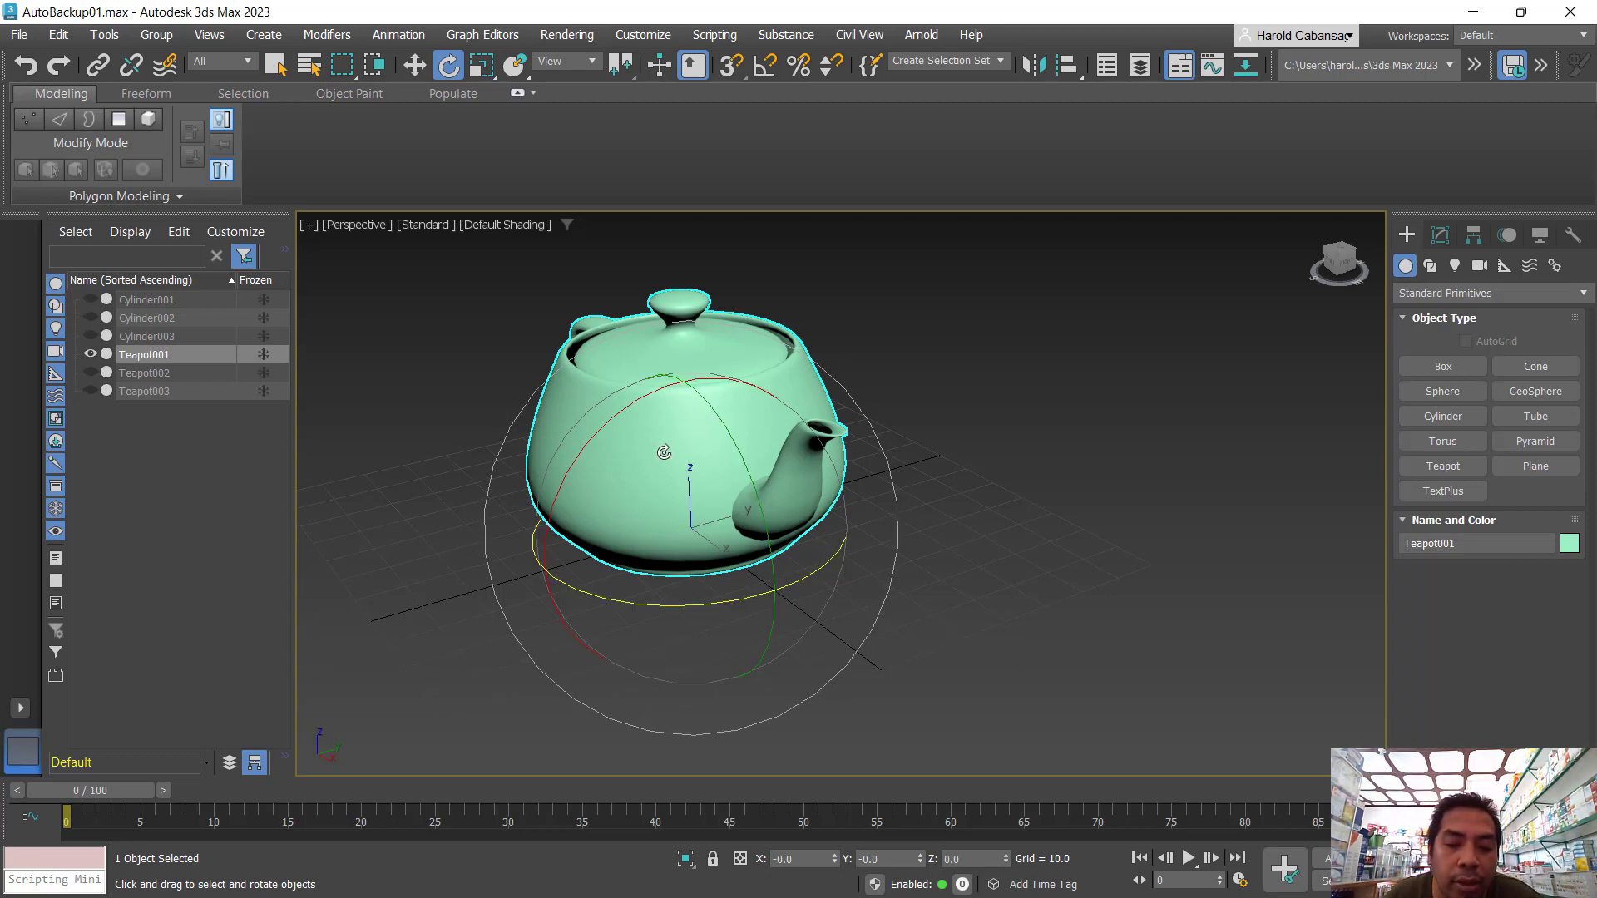
- Try rotating the teapot freely about several axes at once, undoing each free rotation
mouse_move(680, 439)
left_mouse_down()
mouse_move(696, 530)
mouse_move(707, 507)
mouse_move(690, 549)
mouse_move(669, 522)
left_mouse_up()
key("ctrl+z")
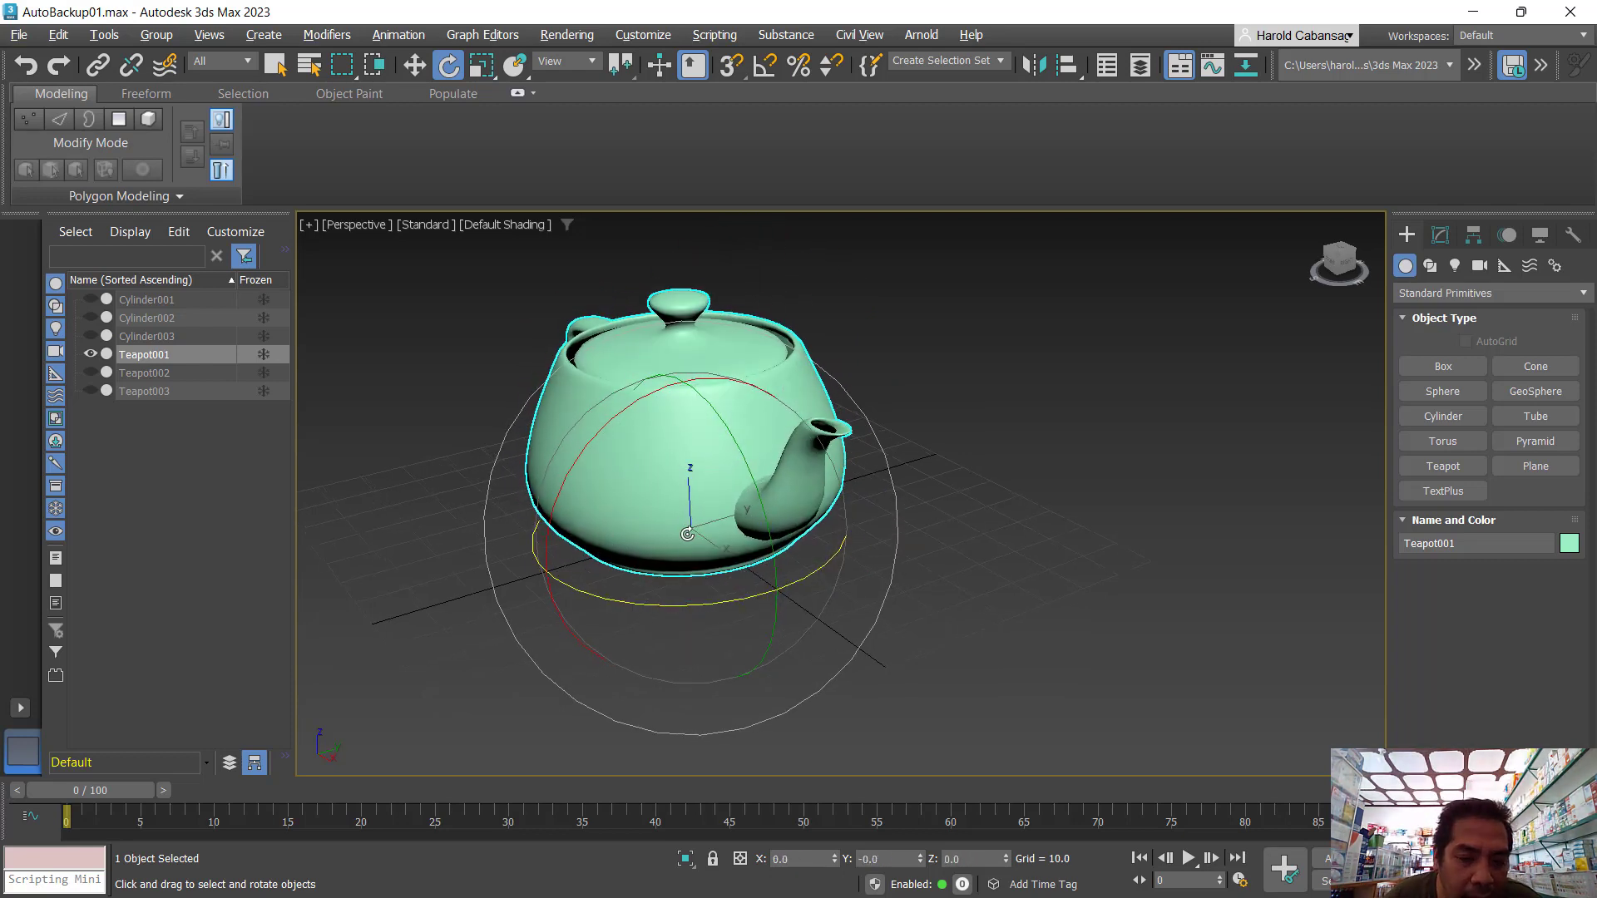
middle_click_drag(675, 528, 698, 525, "alt")
left_click_drag(692, 525, 757, 463)
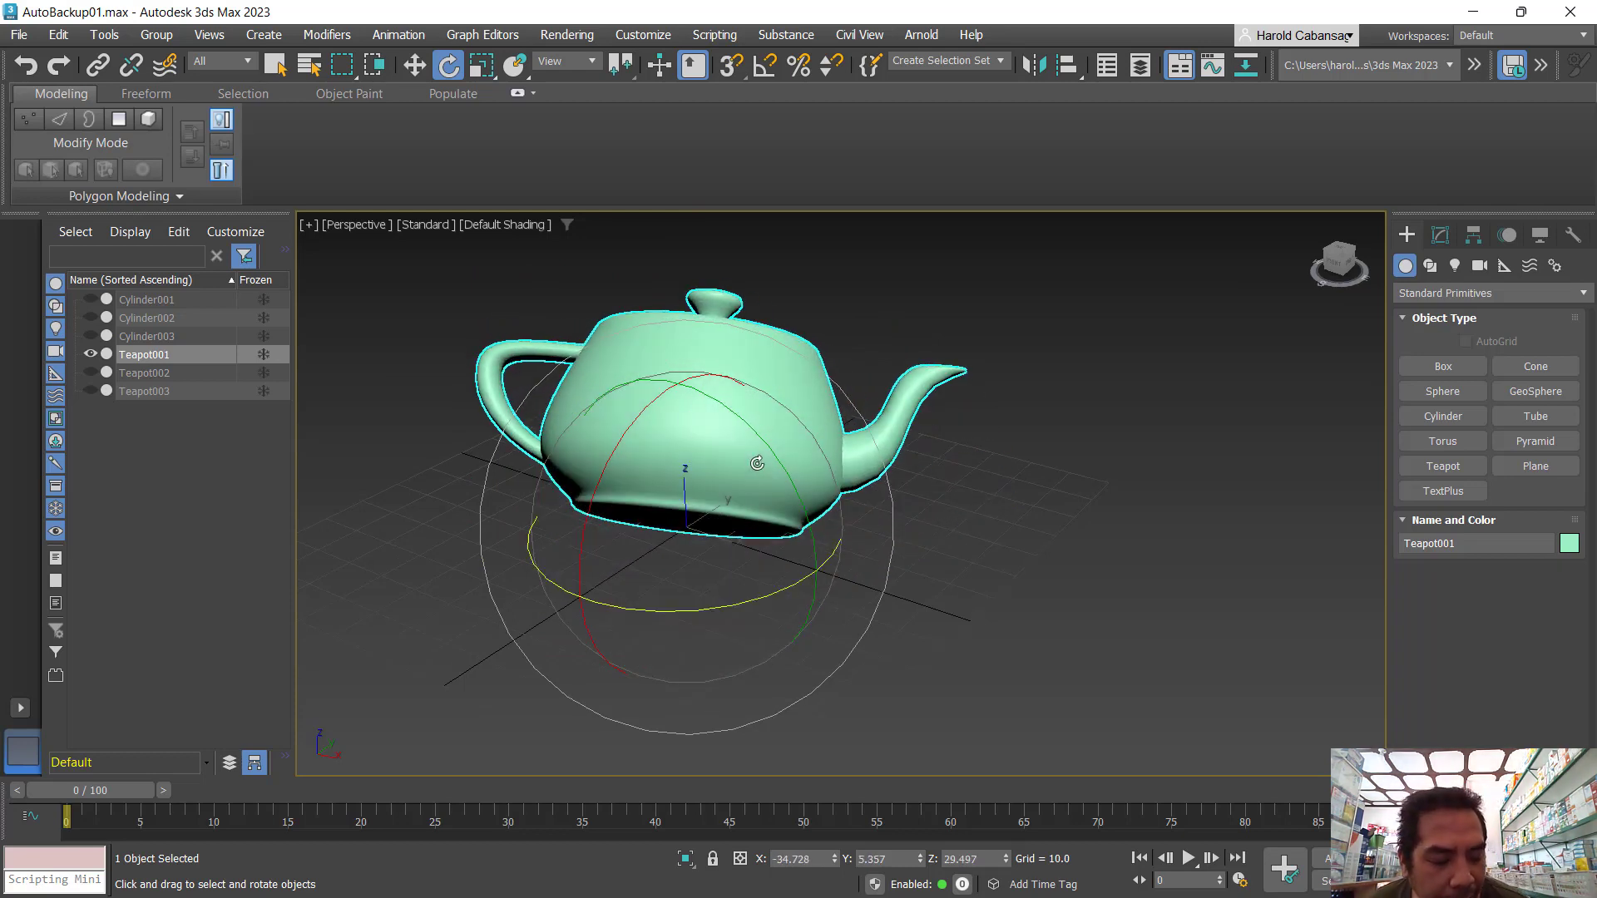
key("ctrl+z")
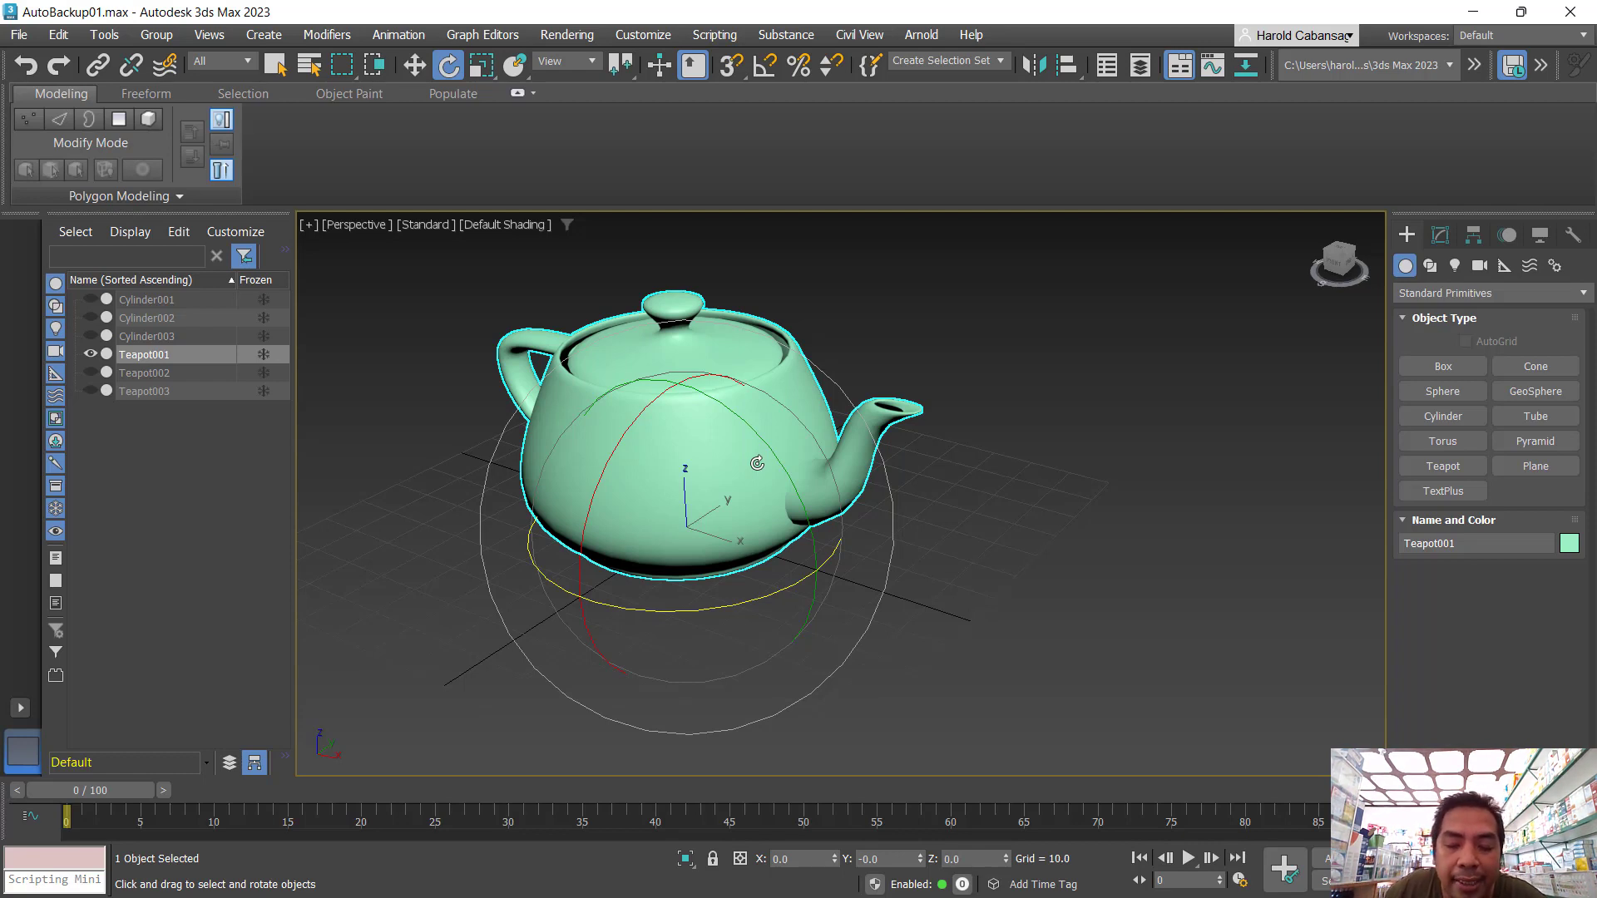
- Rotate the teapot freehand about its Y axis by about -14.5 degrees
middle_click_drag(866, 427, 835, 436, "alt")
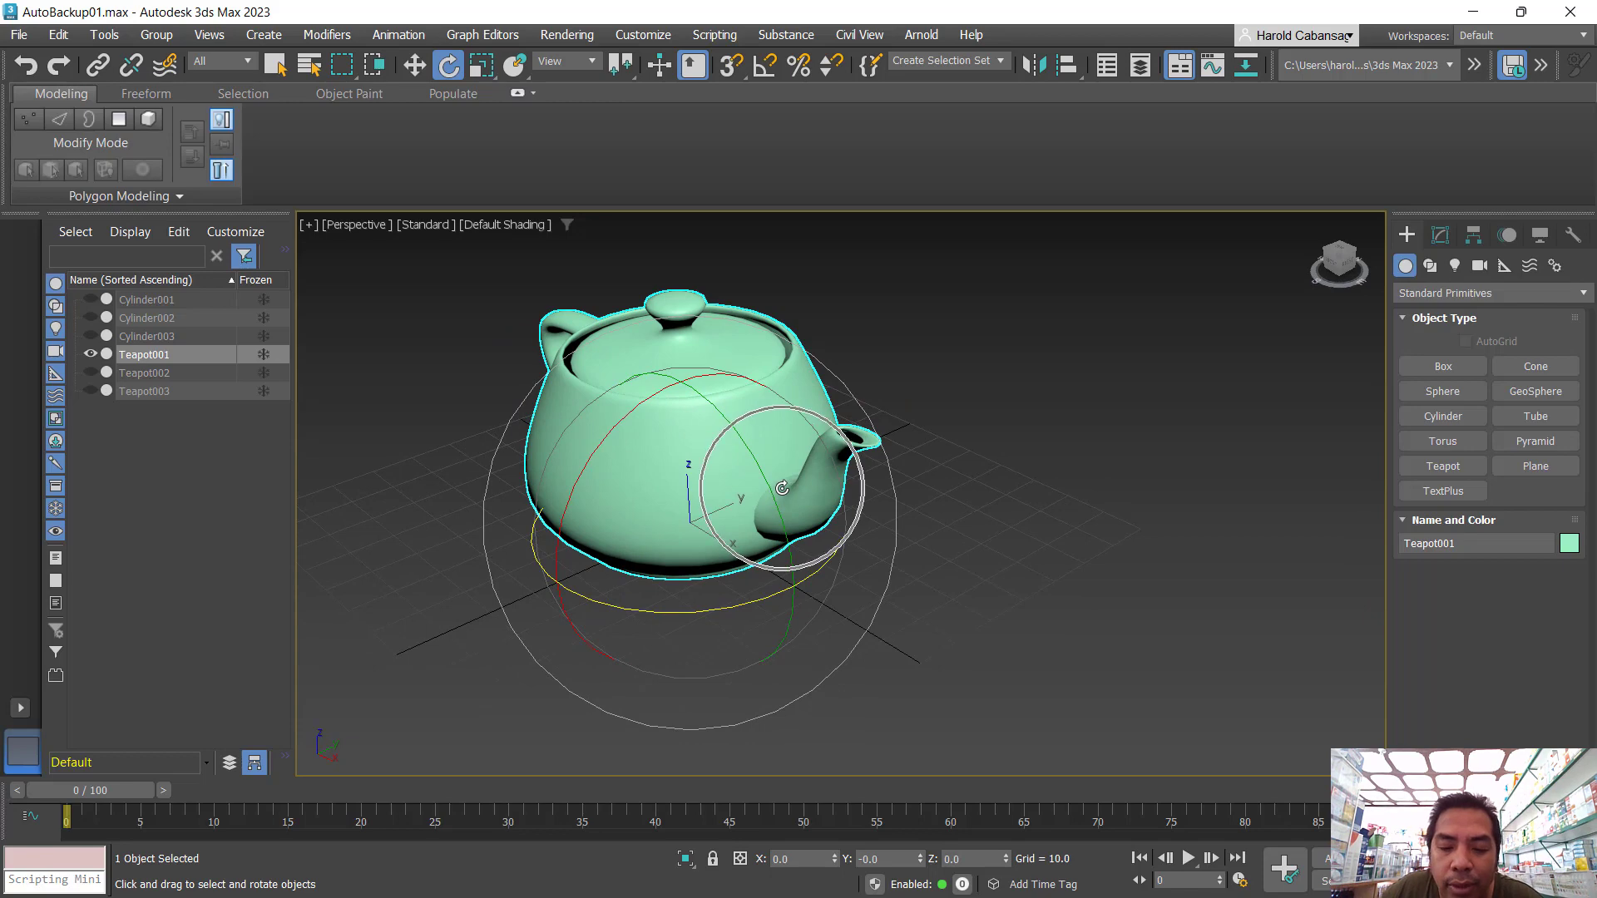
double_click(805, 865)
double_click(902, 864)
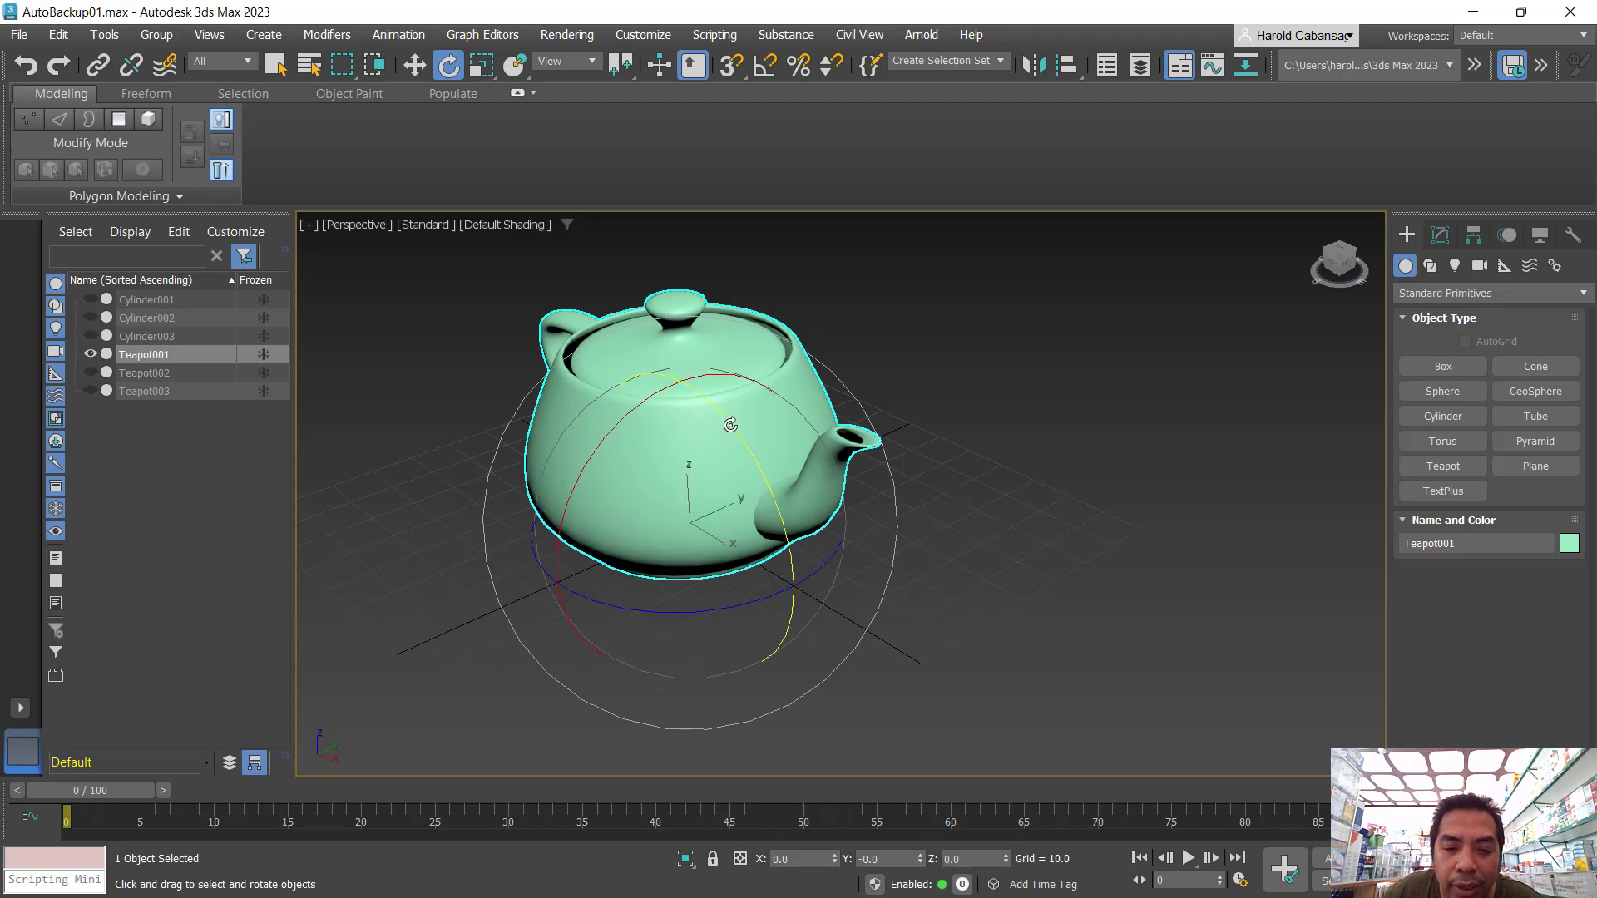
mouse_move(730, 425)
left_mouse_down()
mouse_move(755, 471)
mouse_move(756, 436)
mouse_move(786, 482)
mouse_move(762, 439)
mouse_move(761, 499)
mouse_move(737, 415)
left_mouse_up()
key("ctrl+z")
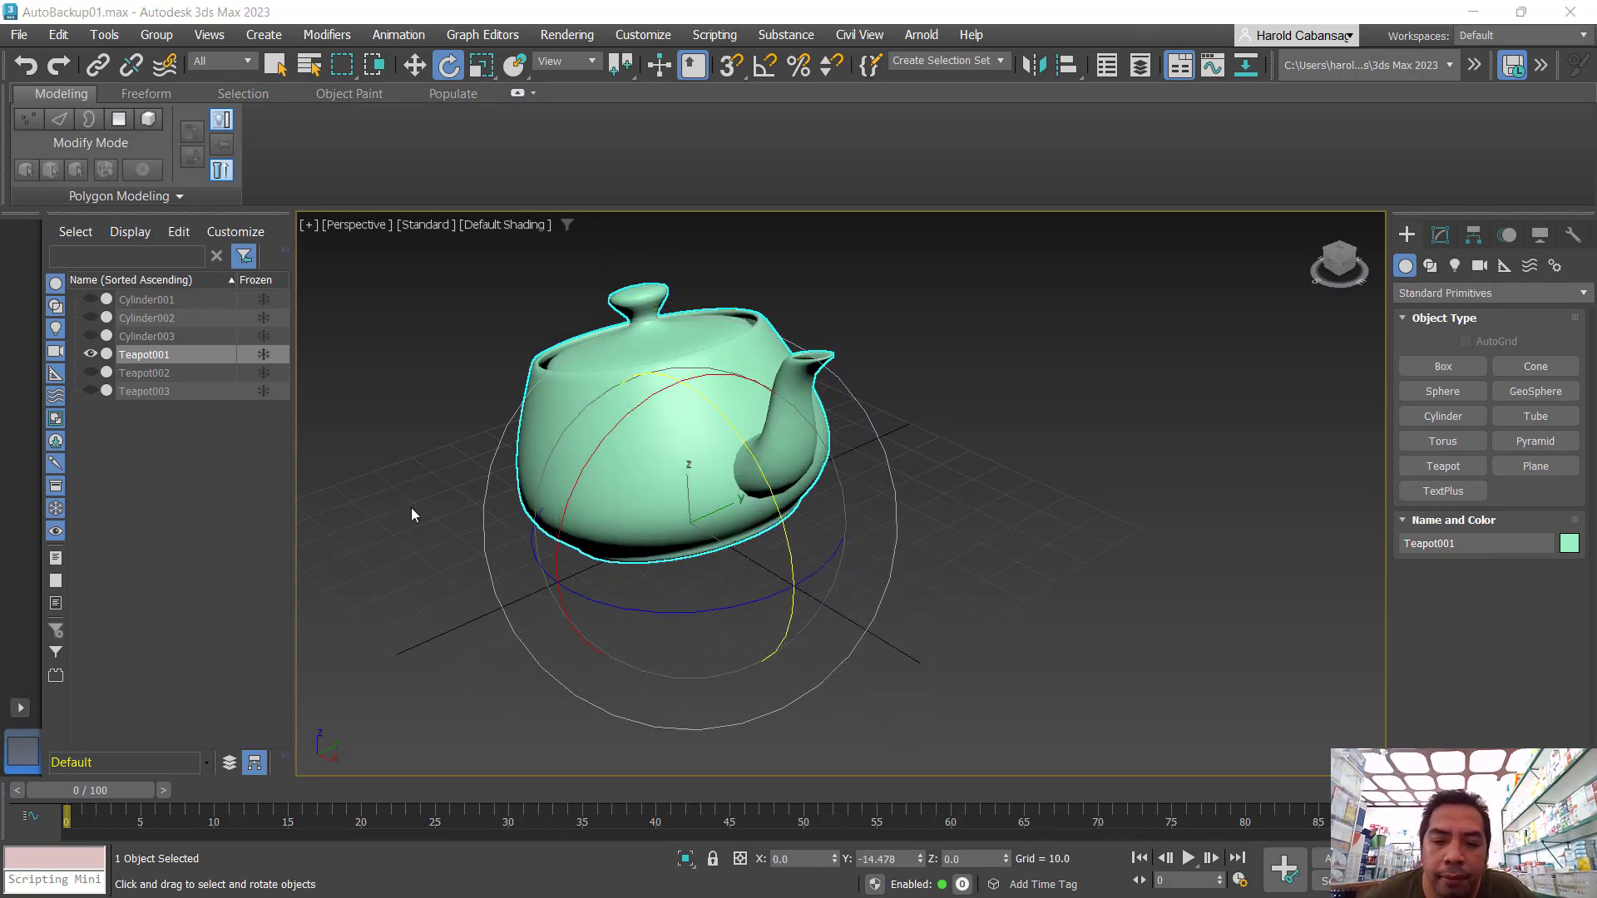
mouse_move(792, 545)
left_mouse_down()
mouse_move(782, 523)
mouse_move(788, 565)
mouse_move(763, 470)
mouse_move(783, 524)
left_mouse_up()
right_click(783, 524)
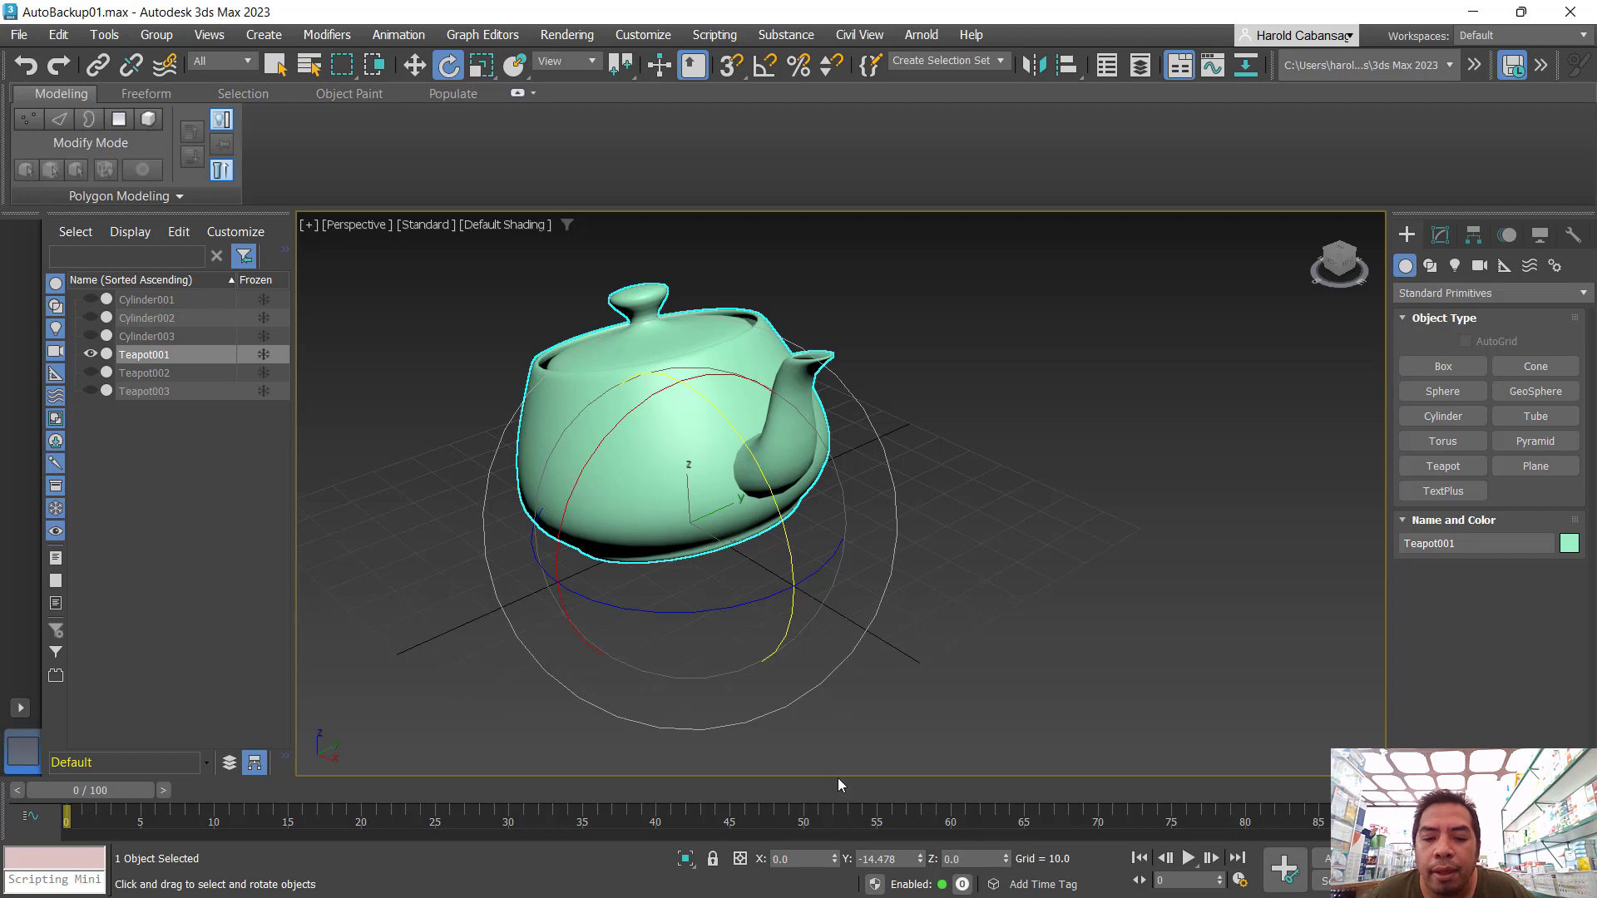
- Set the teapot's Y rotation to exactly 45 degrees and view the tilt from the side
double_click(904, 859)
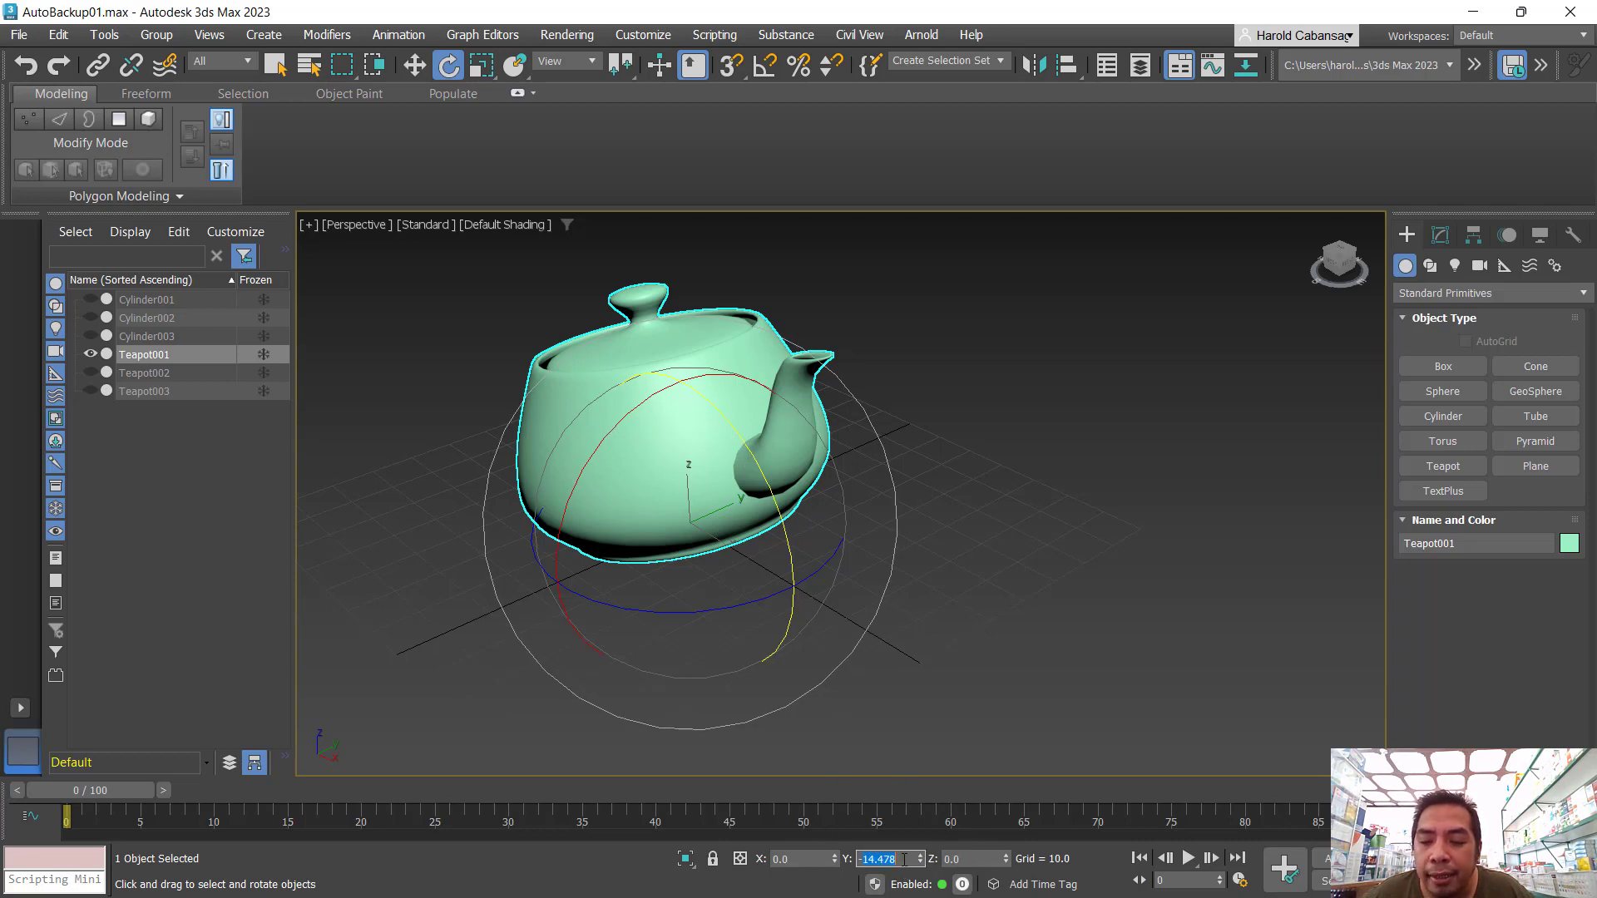
left_click(801, 860)
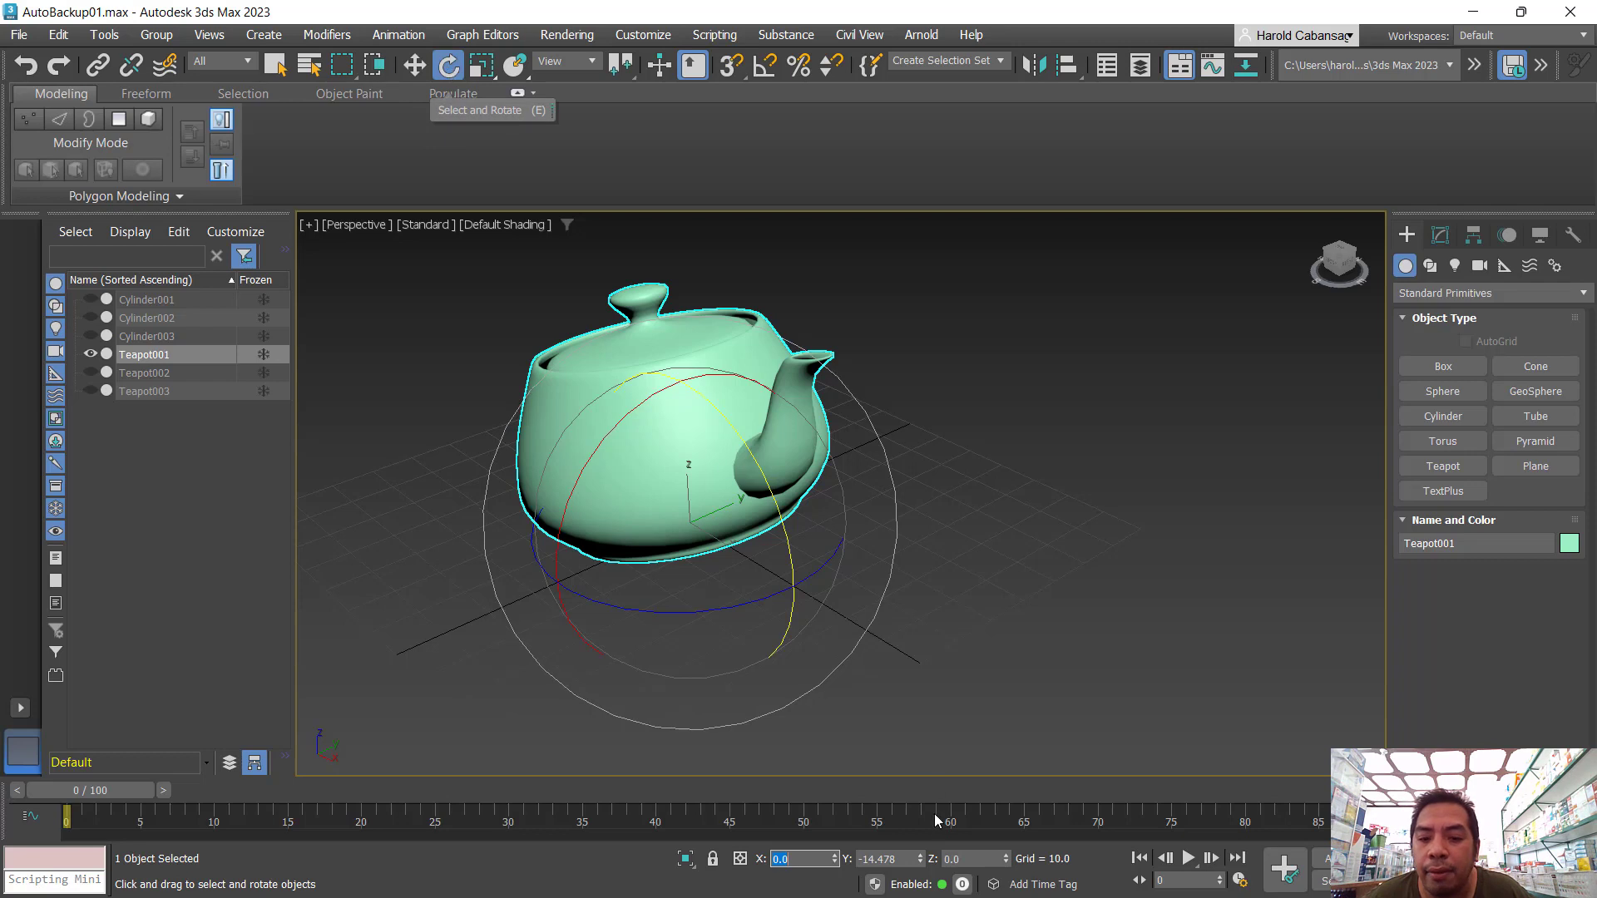
left_click(897, 859)
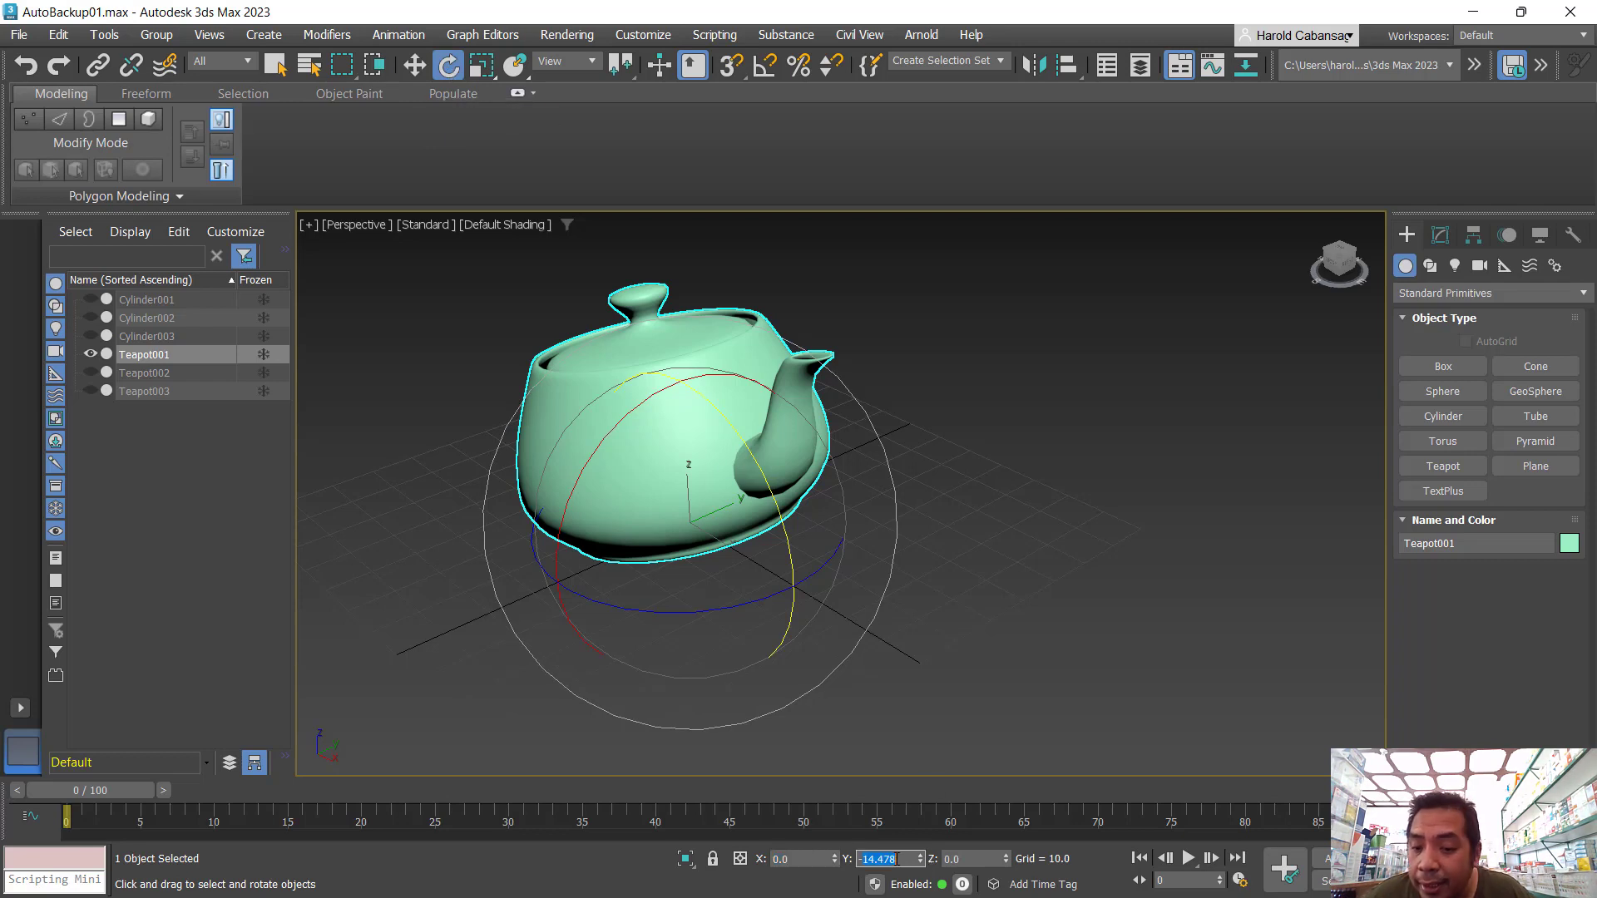
left_click(897, 859)
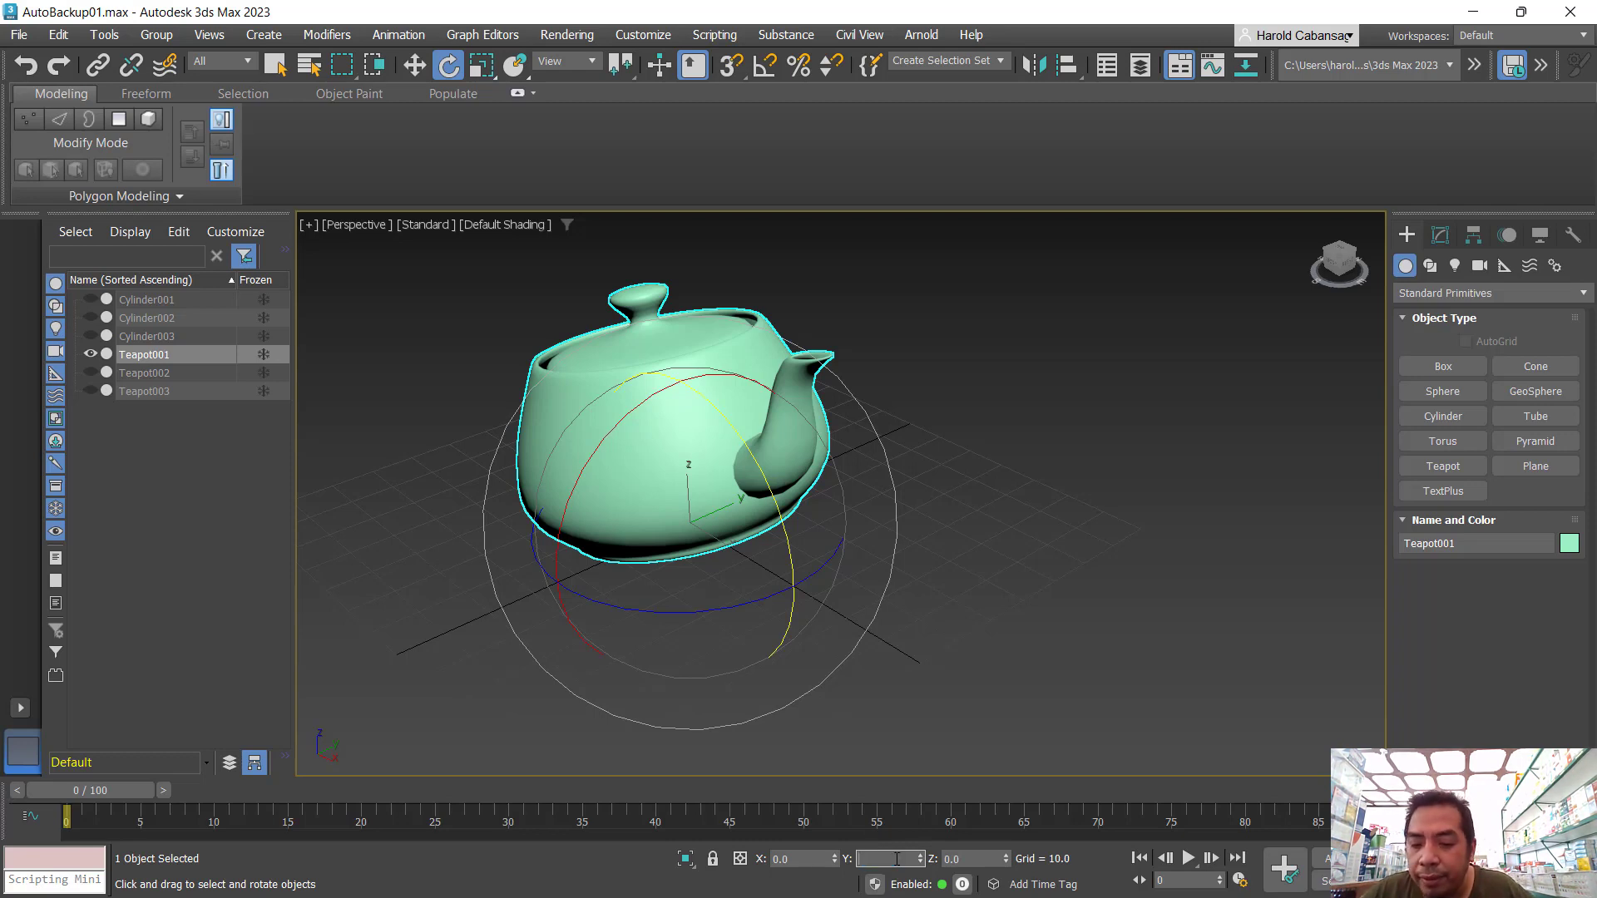
key("Return")
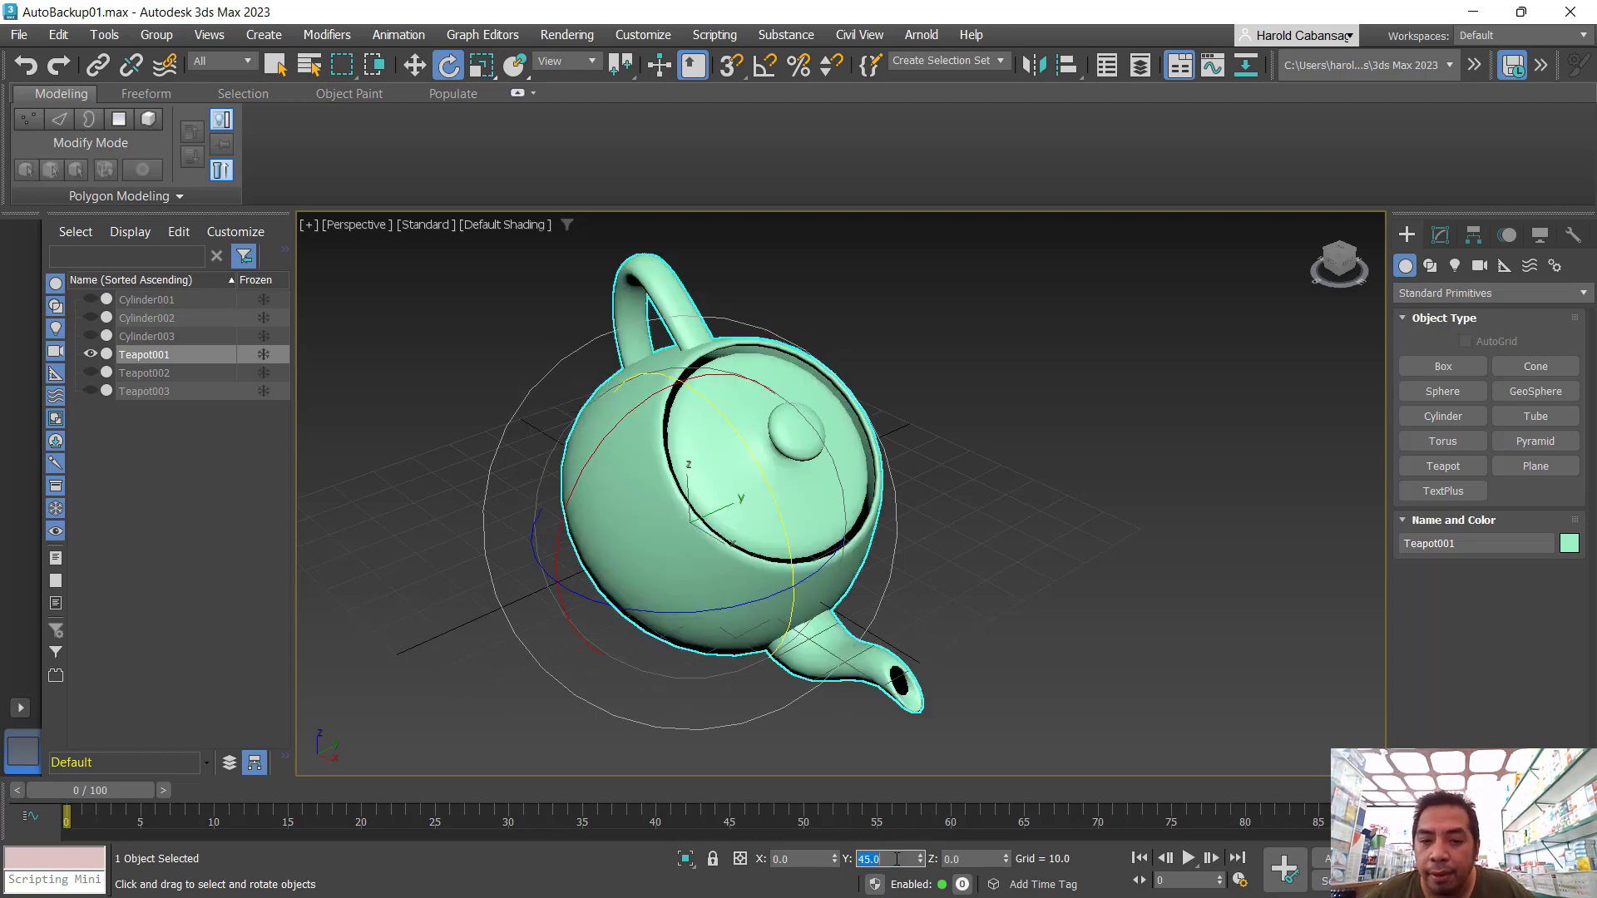
mouse_move(499, 599)
middle_mouse_down("alt")
mouse_move(577, 552)
mouse_move(510, 542)
mouse_move(566, 546)
mouse_move(542, 551)
middle_mouse_up("alt")
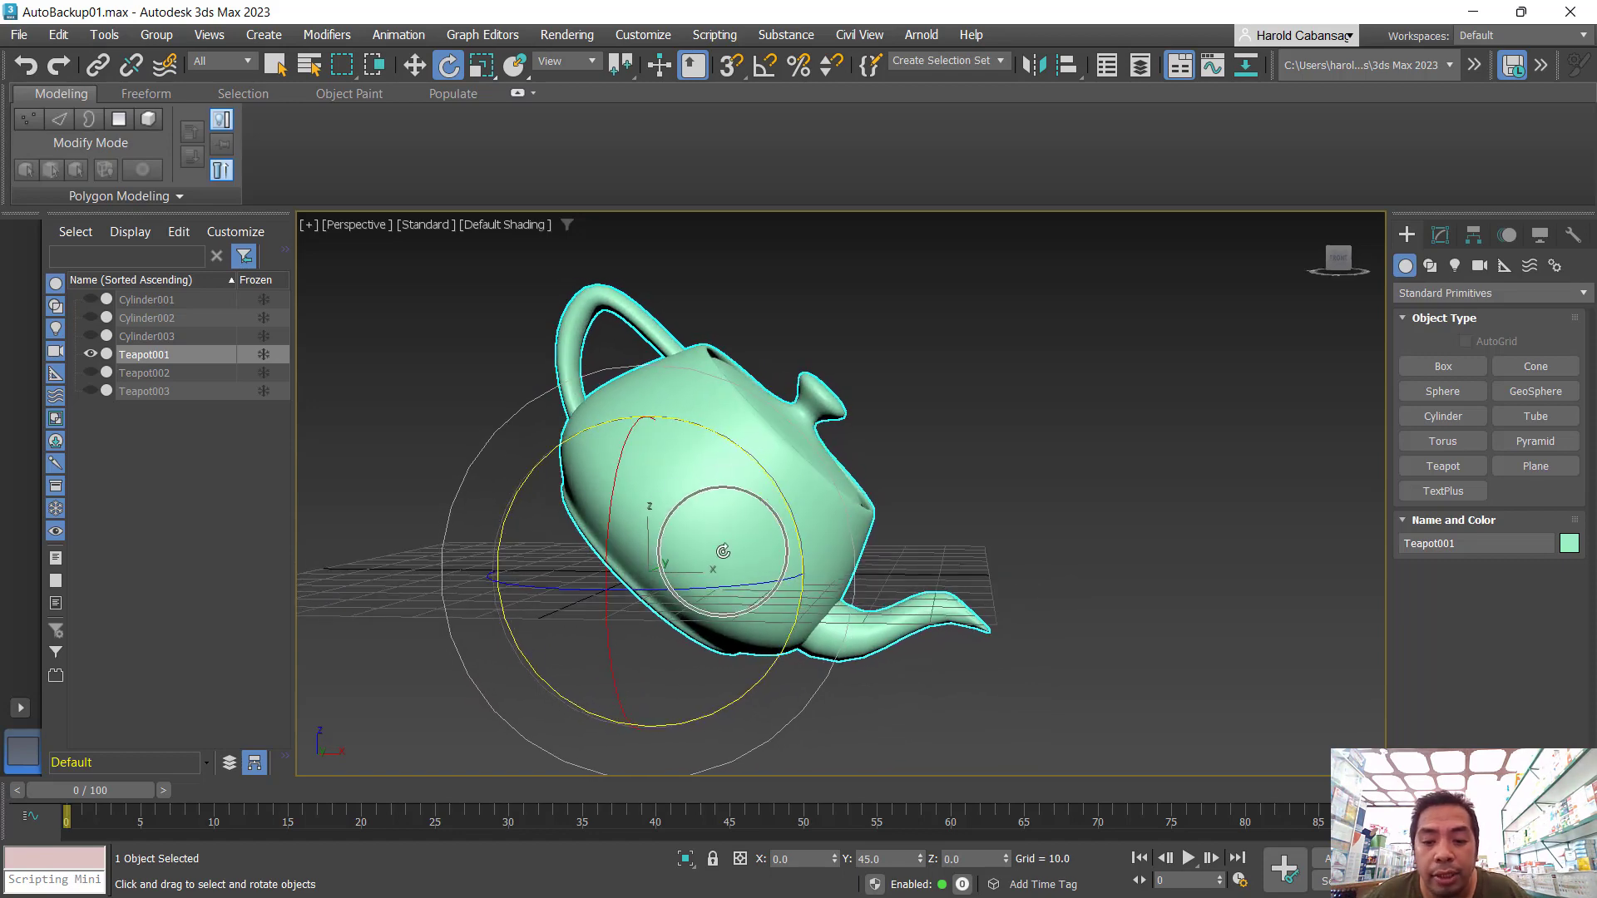
mouse_move(780, 522)
middle_mouse_down("alt")
mouse_move(826, 524)
mouse_move(774, 517)
middle_mouse_up("alt")
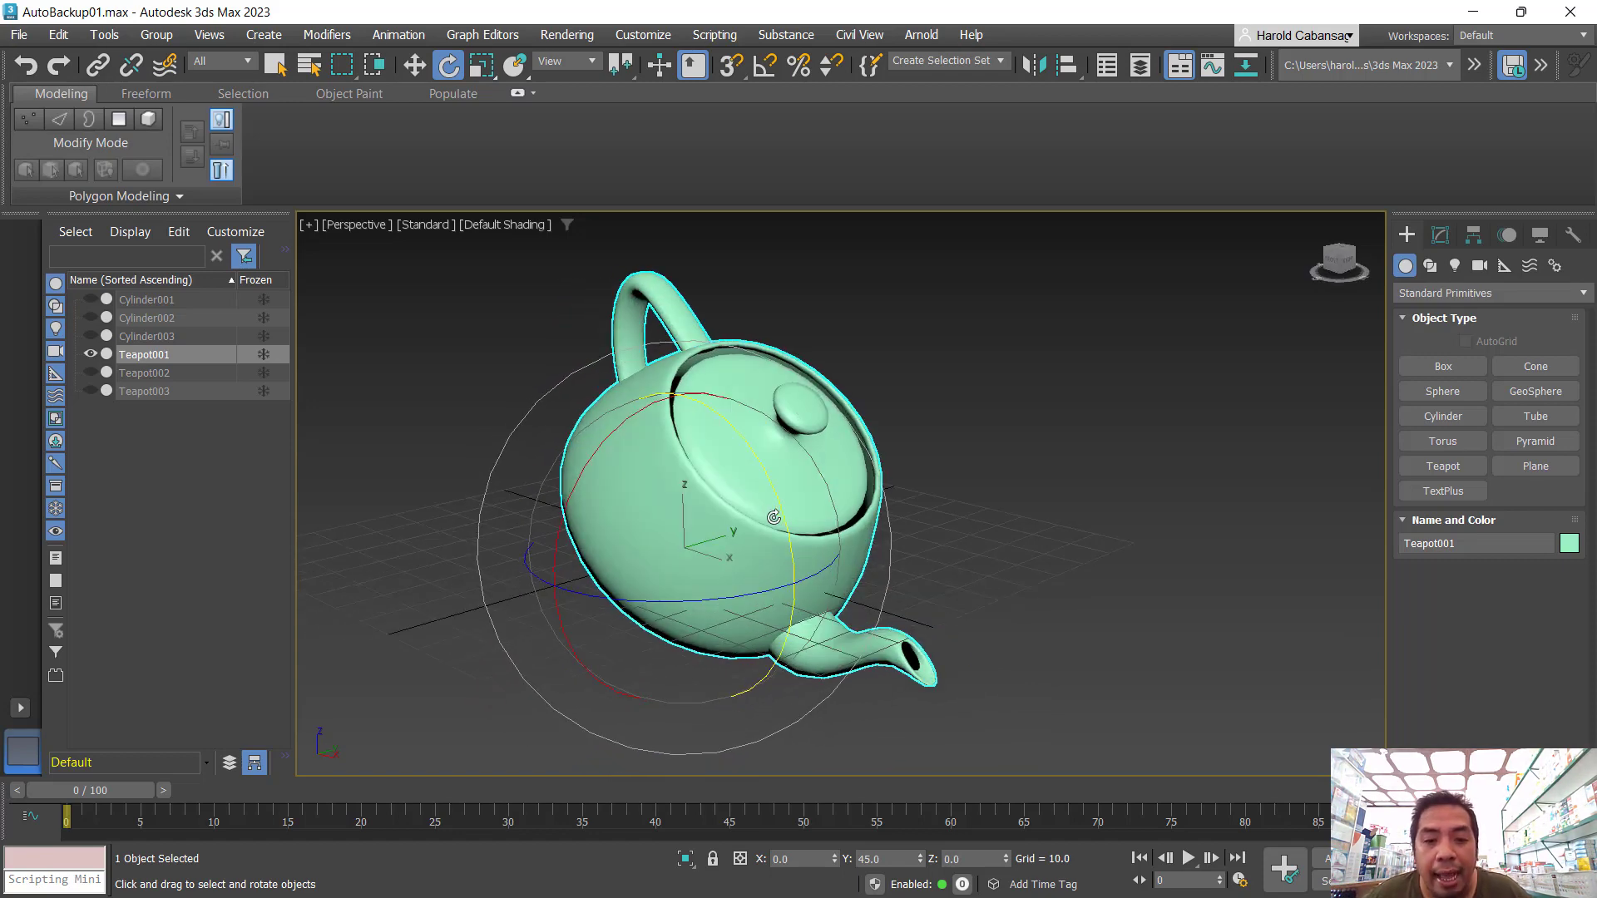
- Reset the teapot's Y rotation to 0 and set its X rotation to 30 degrees
right_click(918, 863)
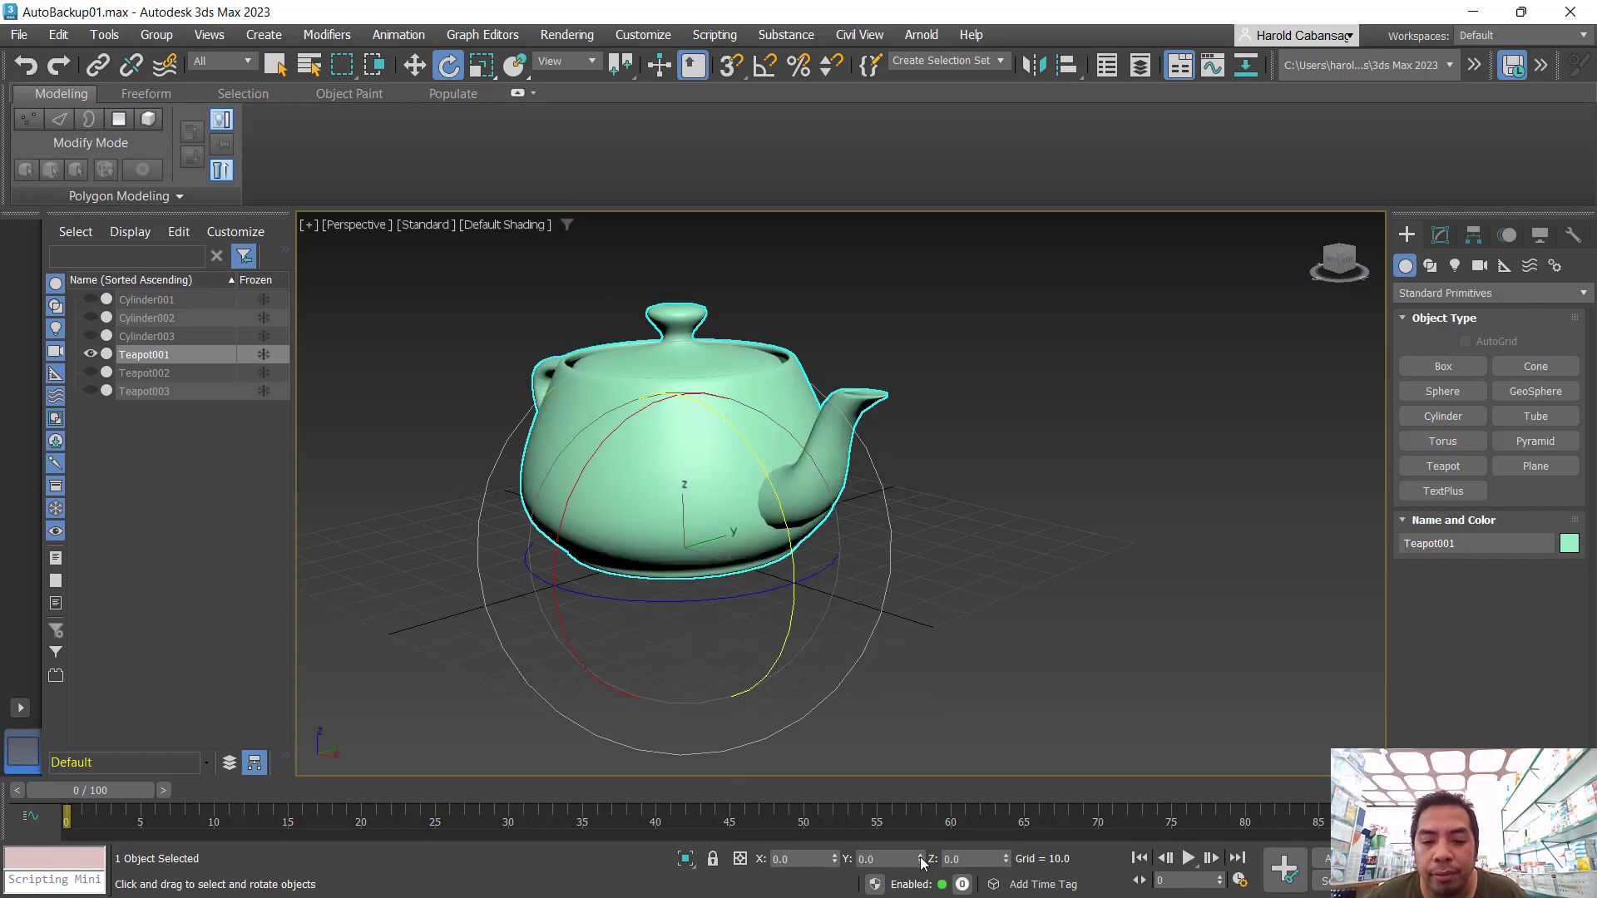
mouse_move(622, 612)
middle_mouse_down("alt")
mouse_move(798, 594)
mouse_move(624, 613)
mouse_move(624, 588)
mouse_move(615, 601)
middle_mouse_up("alt")
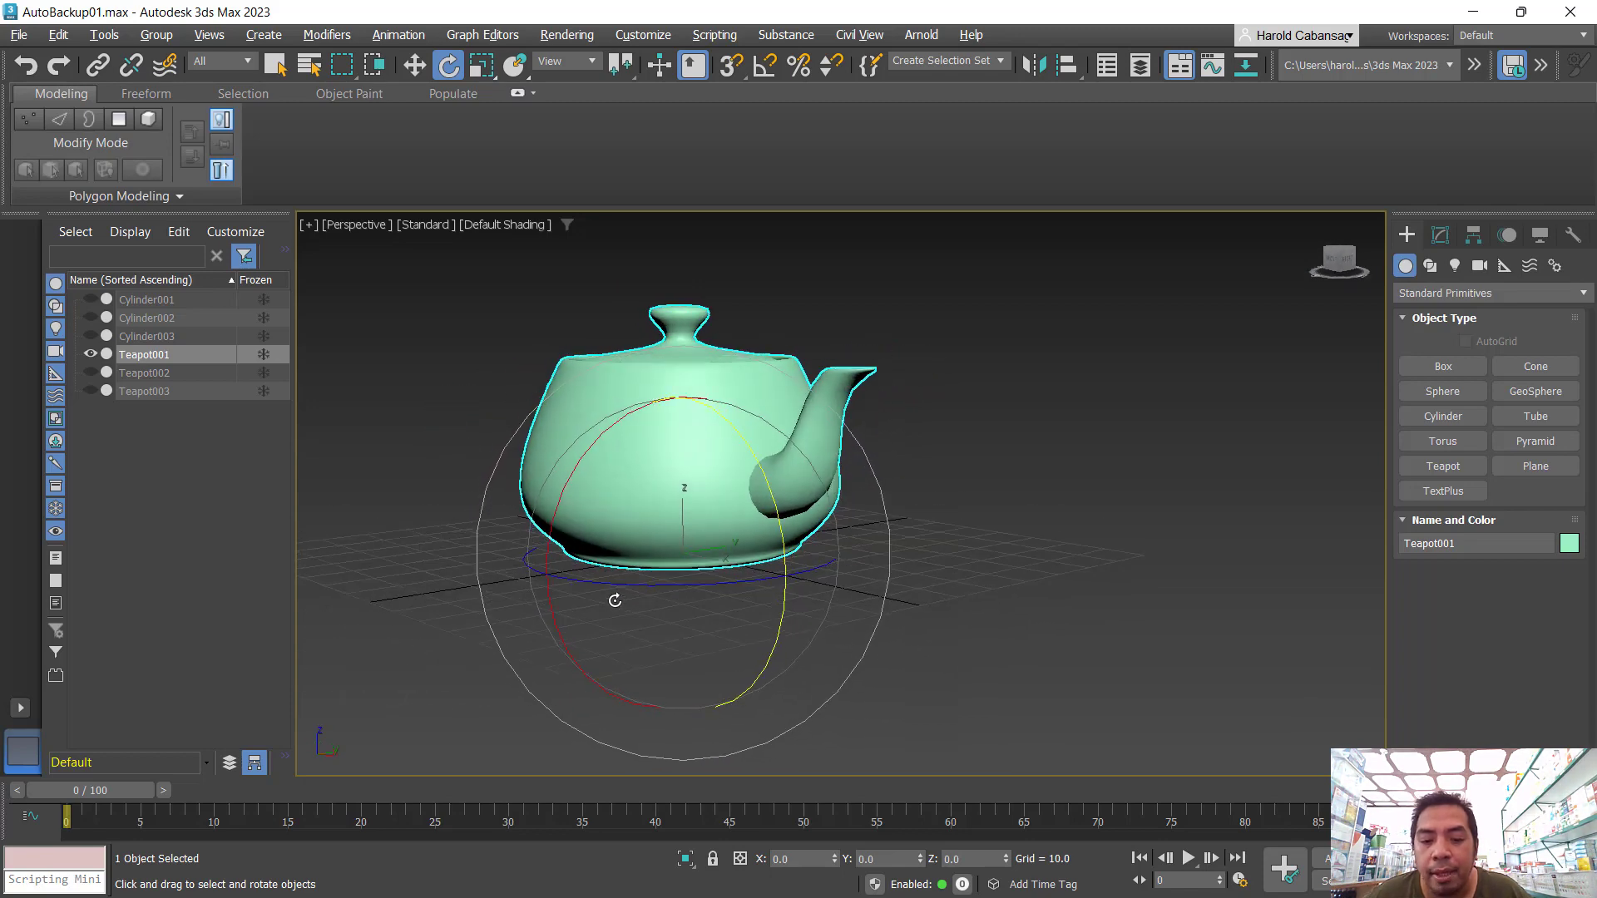
left_click(799, 859)
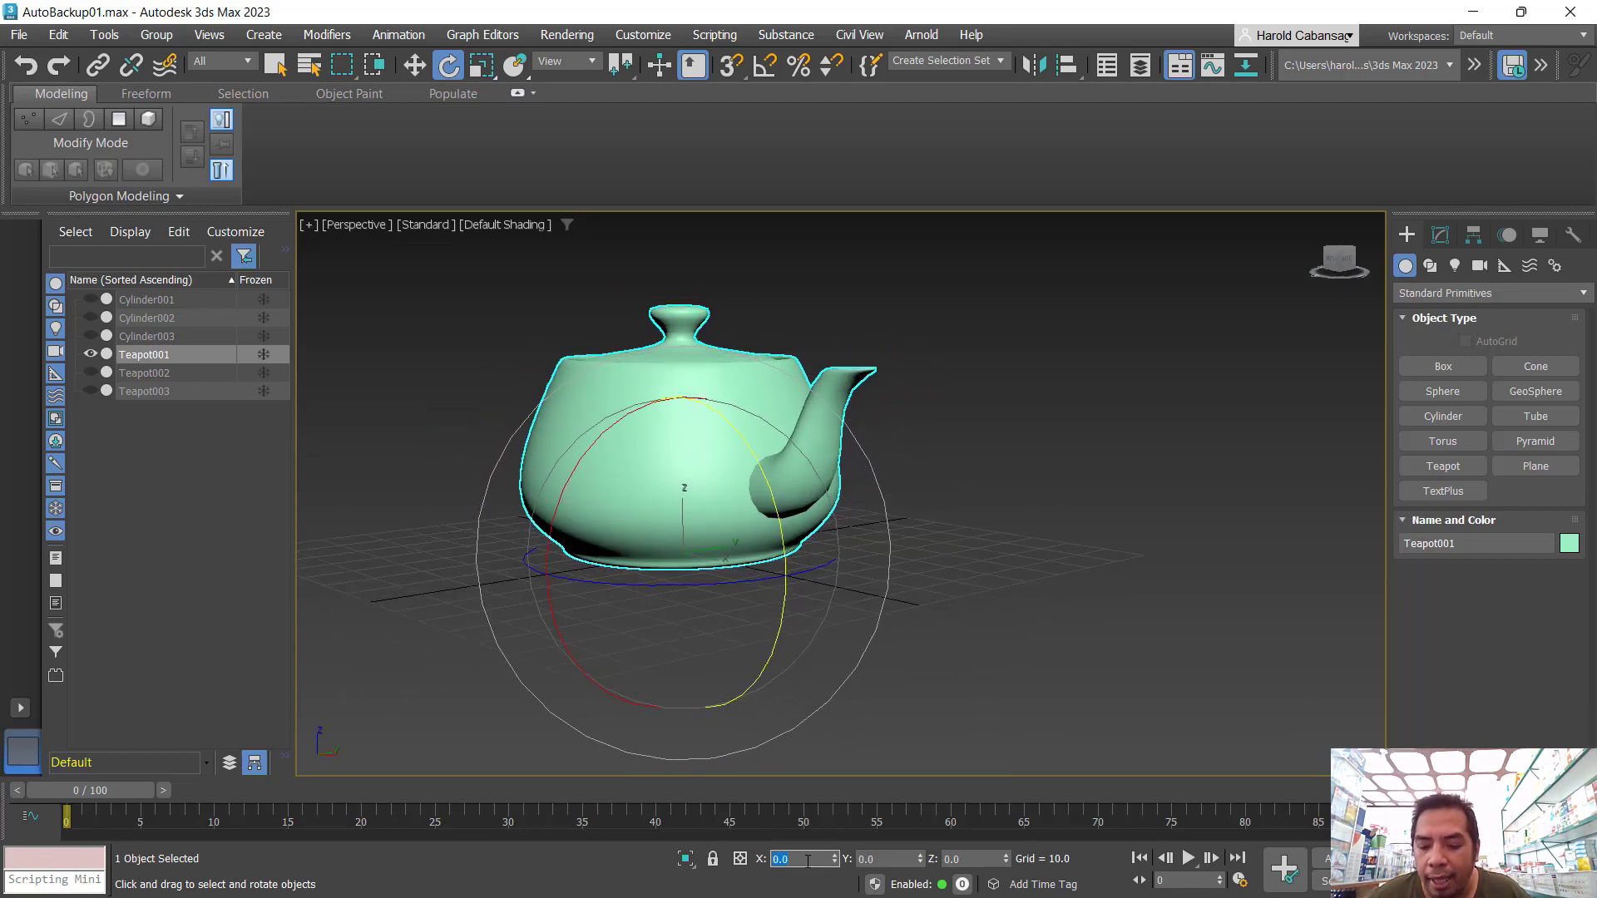
key("Return")
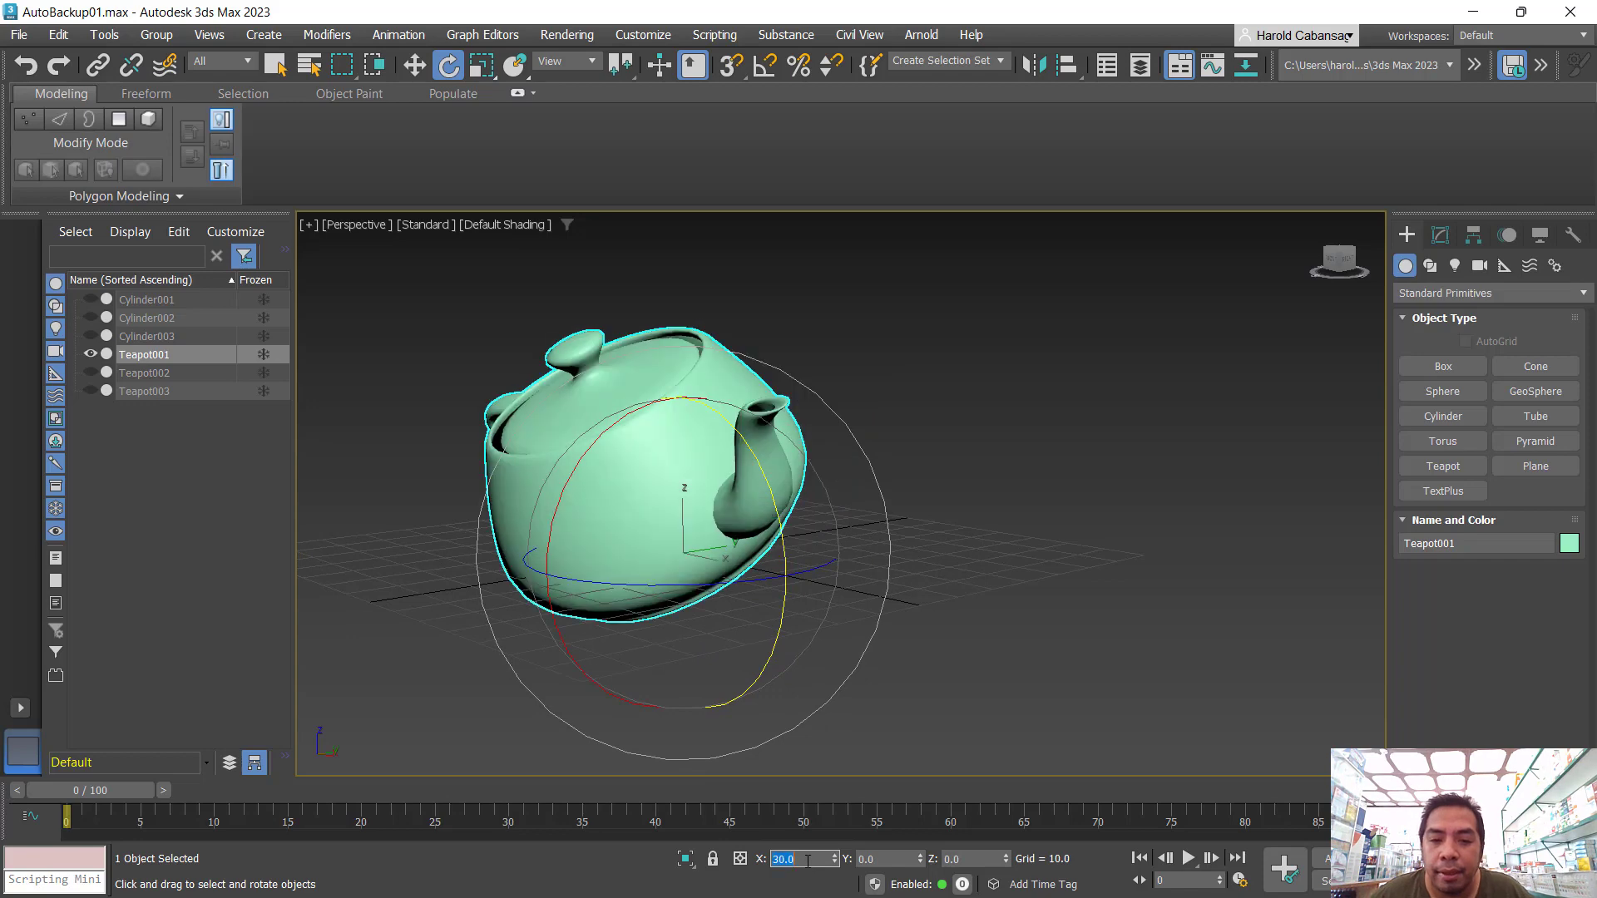
middle_click_drag(743, 440, 688, 442, "alt")
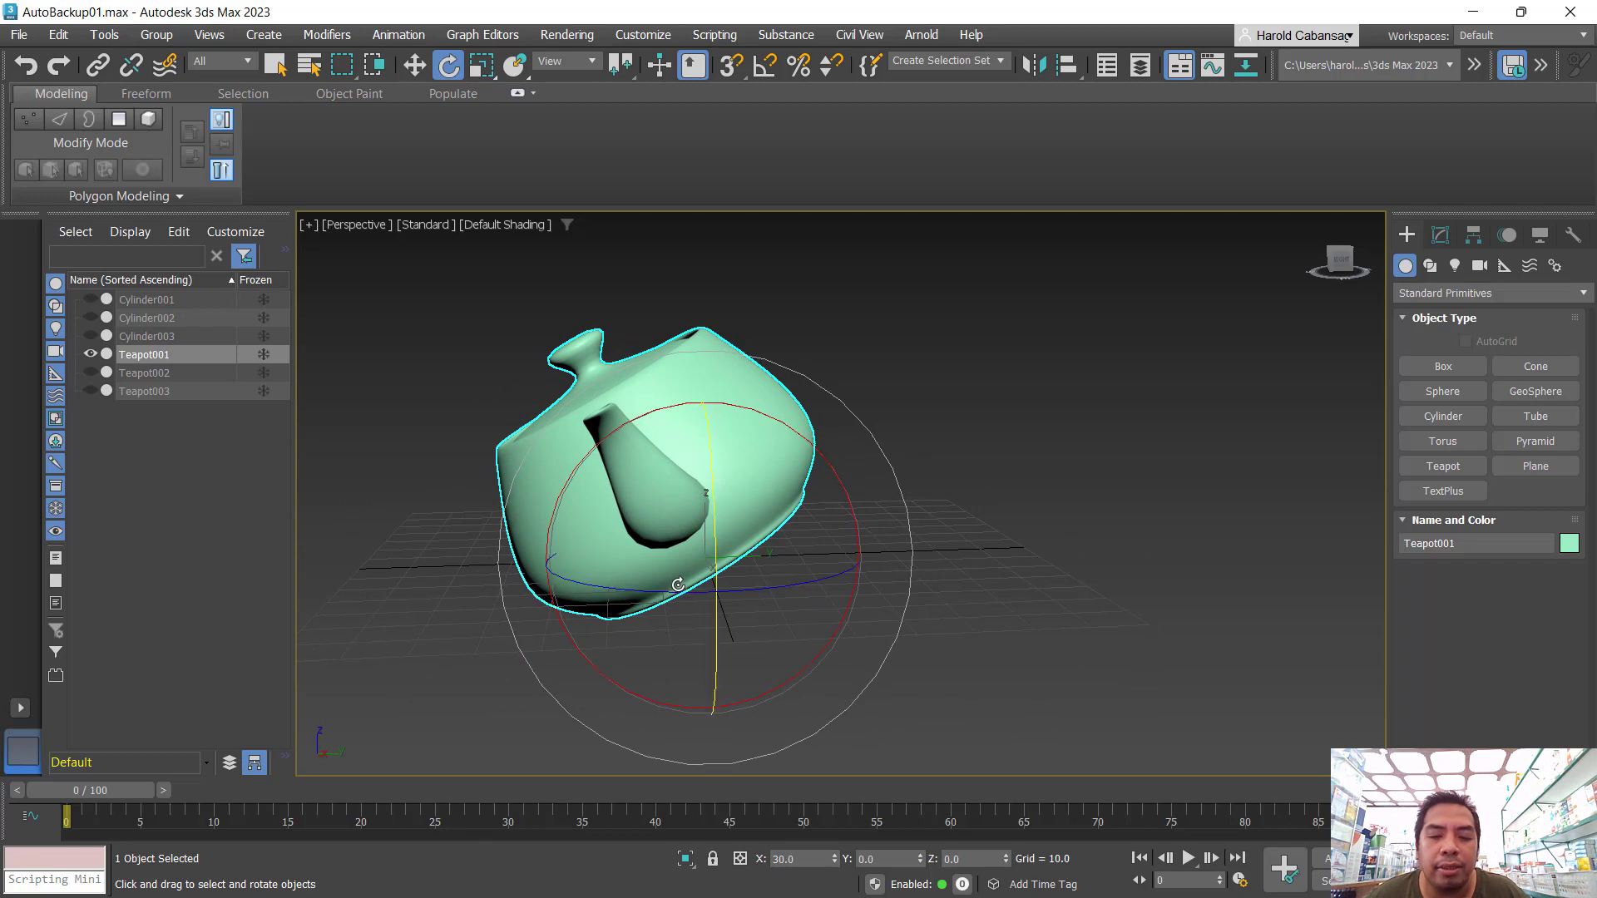
- Set the teapot's Z rotation to 45 degrees
left_click(975, 859)
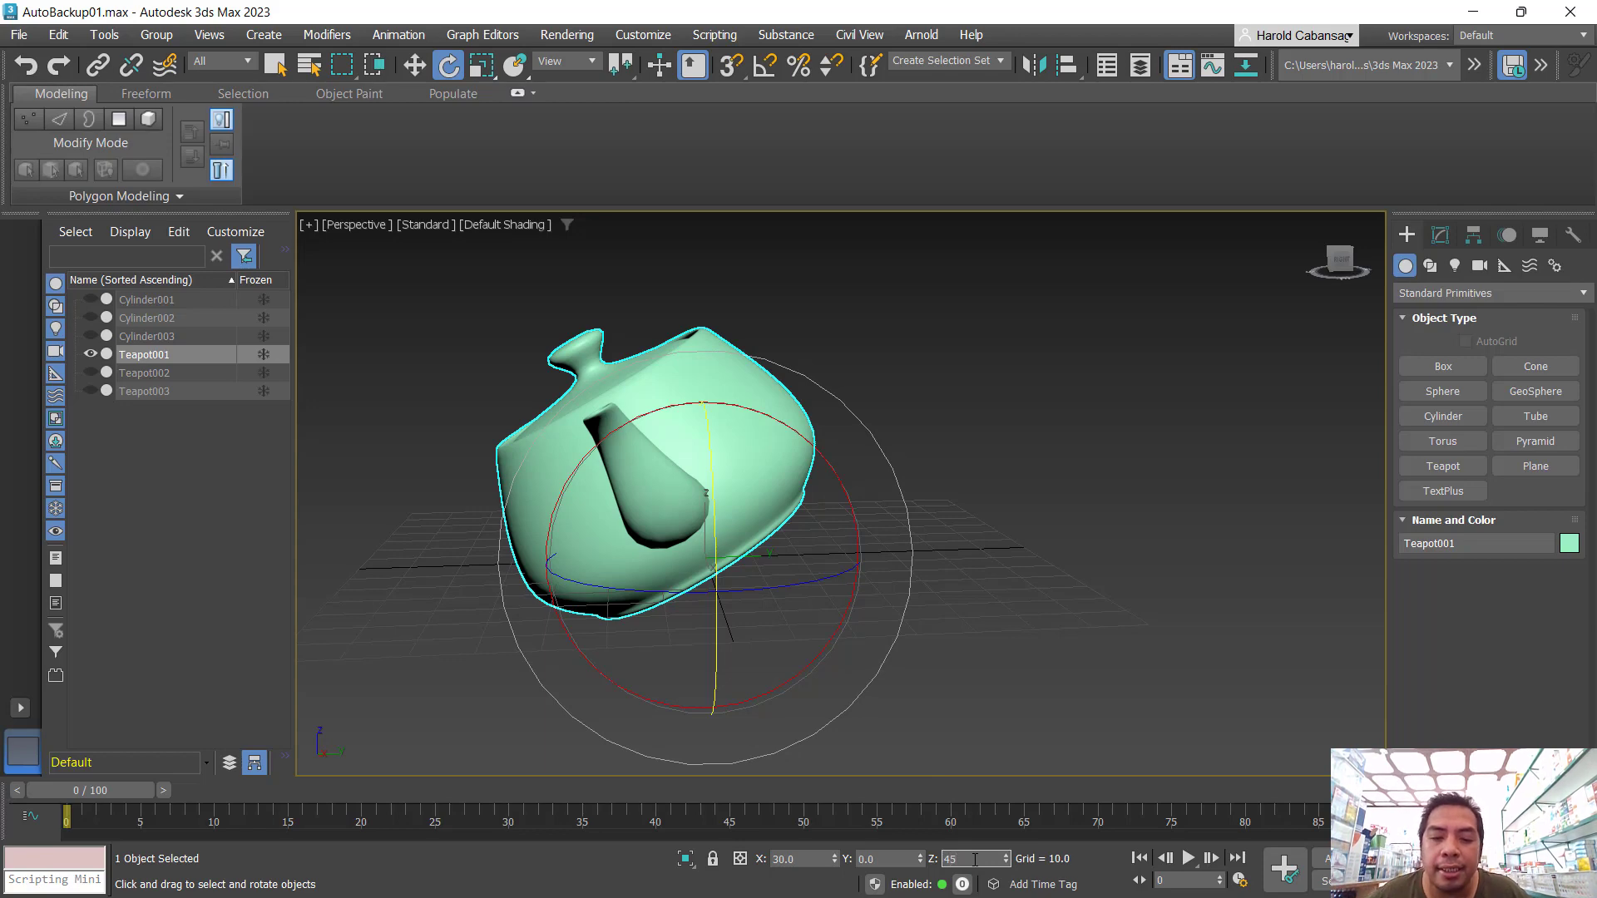
type("45")
key("Return")
middle_click_drag(620, 466, 559, 242, "alt")
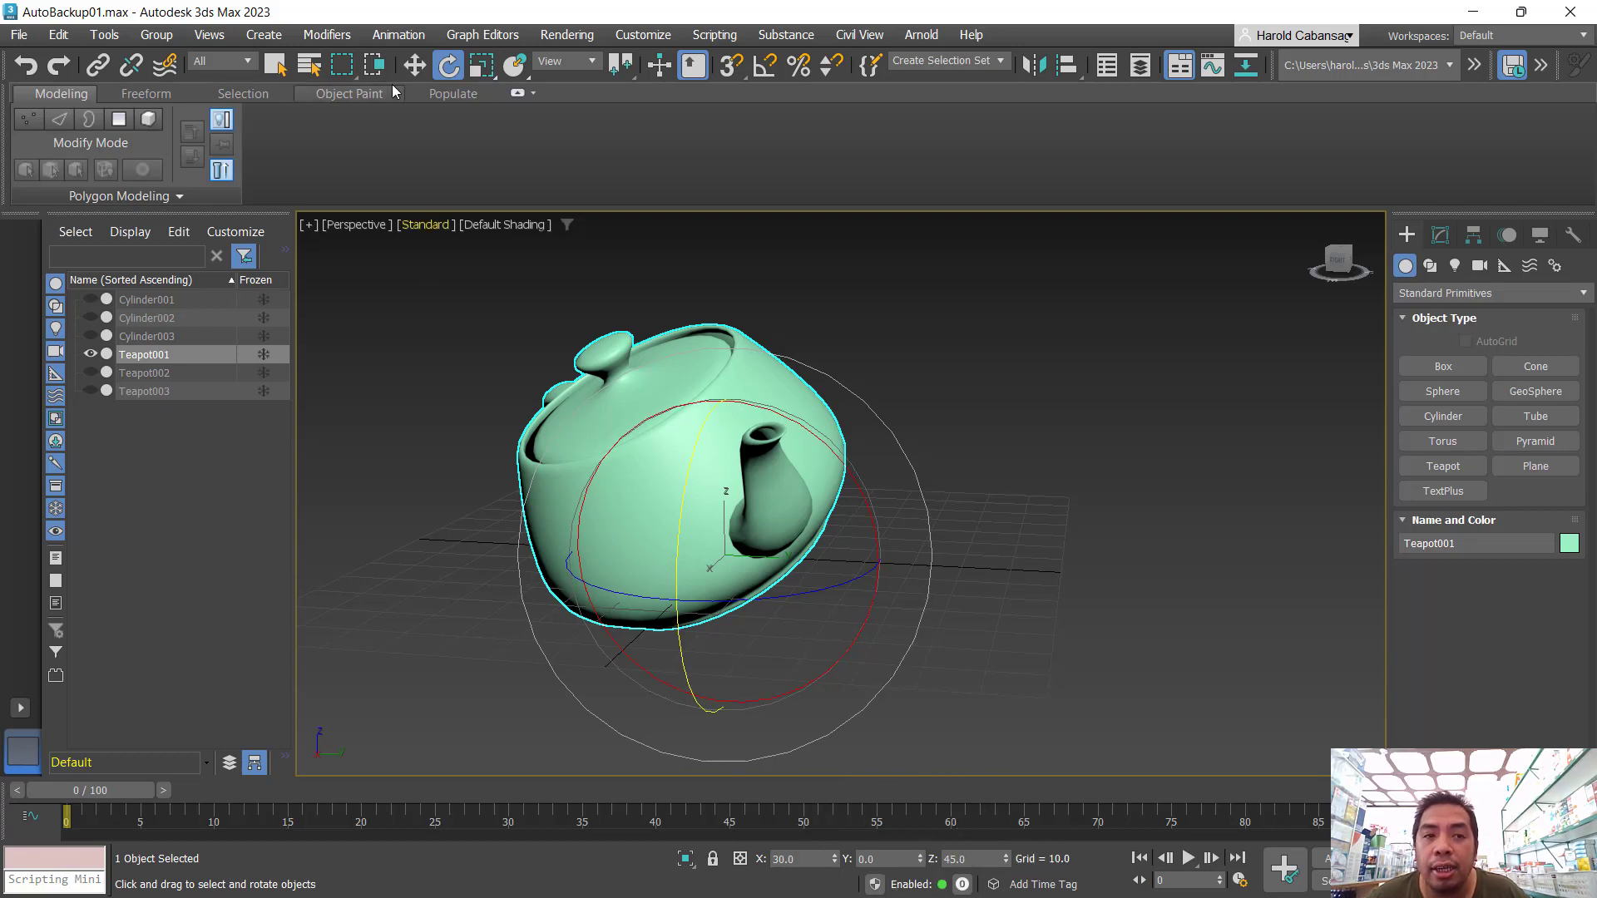
- Compare the teapot's Move and Rotate coordinates, checking its X, Y and Z rotation values, and reselect it with the Rotate tool active
left_click(415, 66)
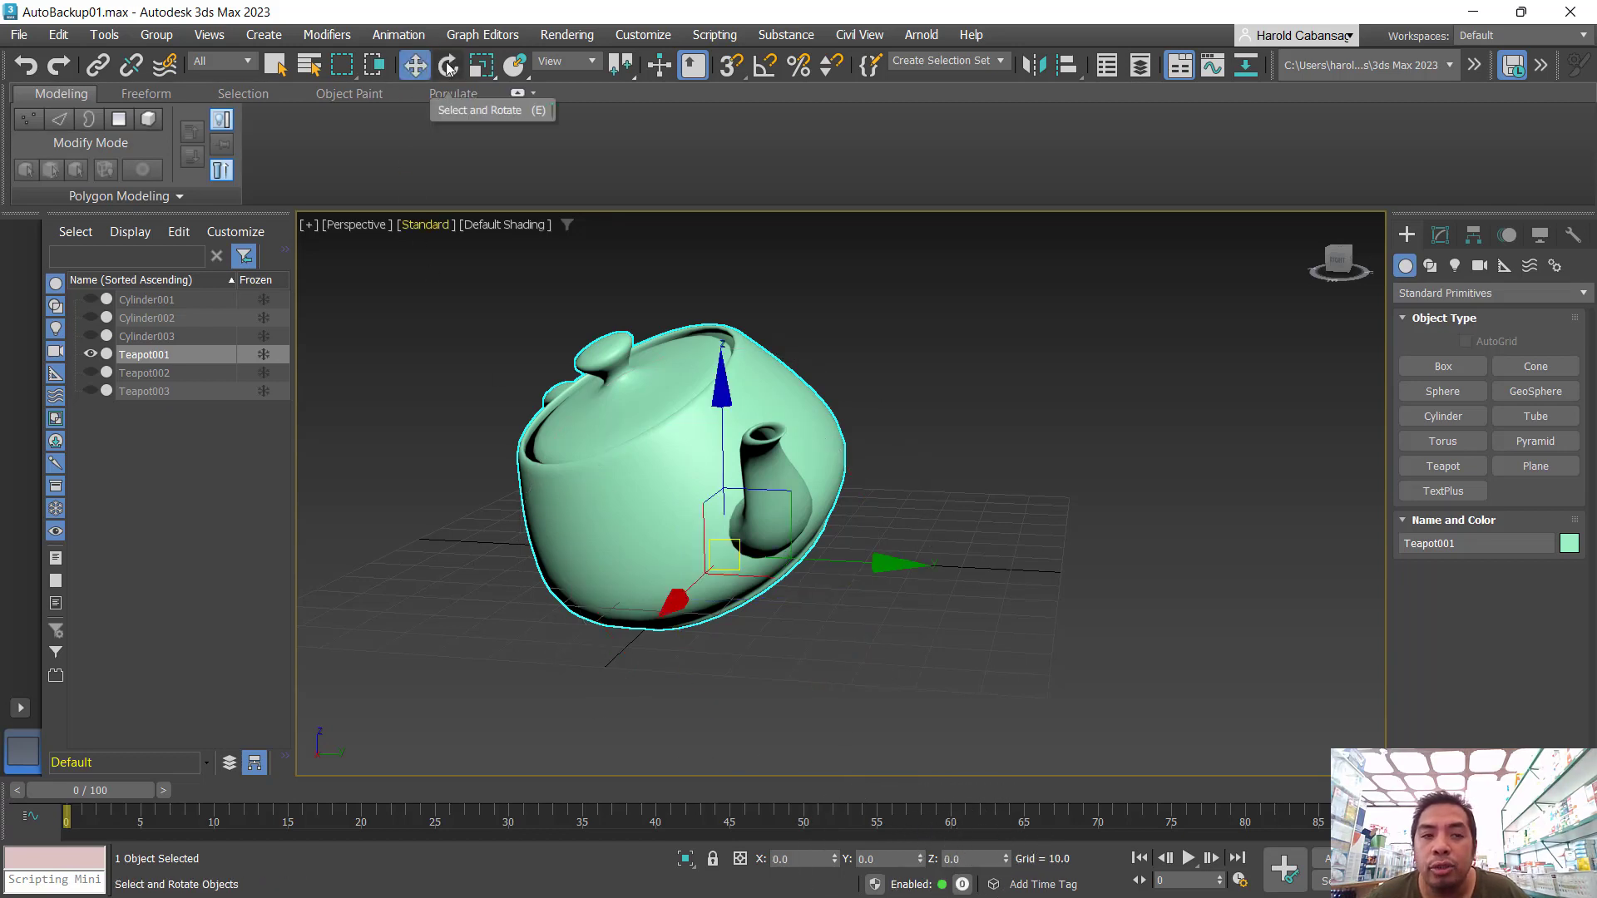
left_click(447, 66)
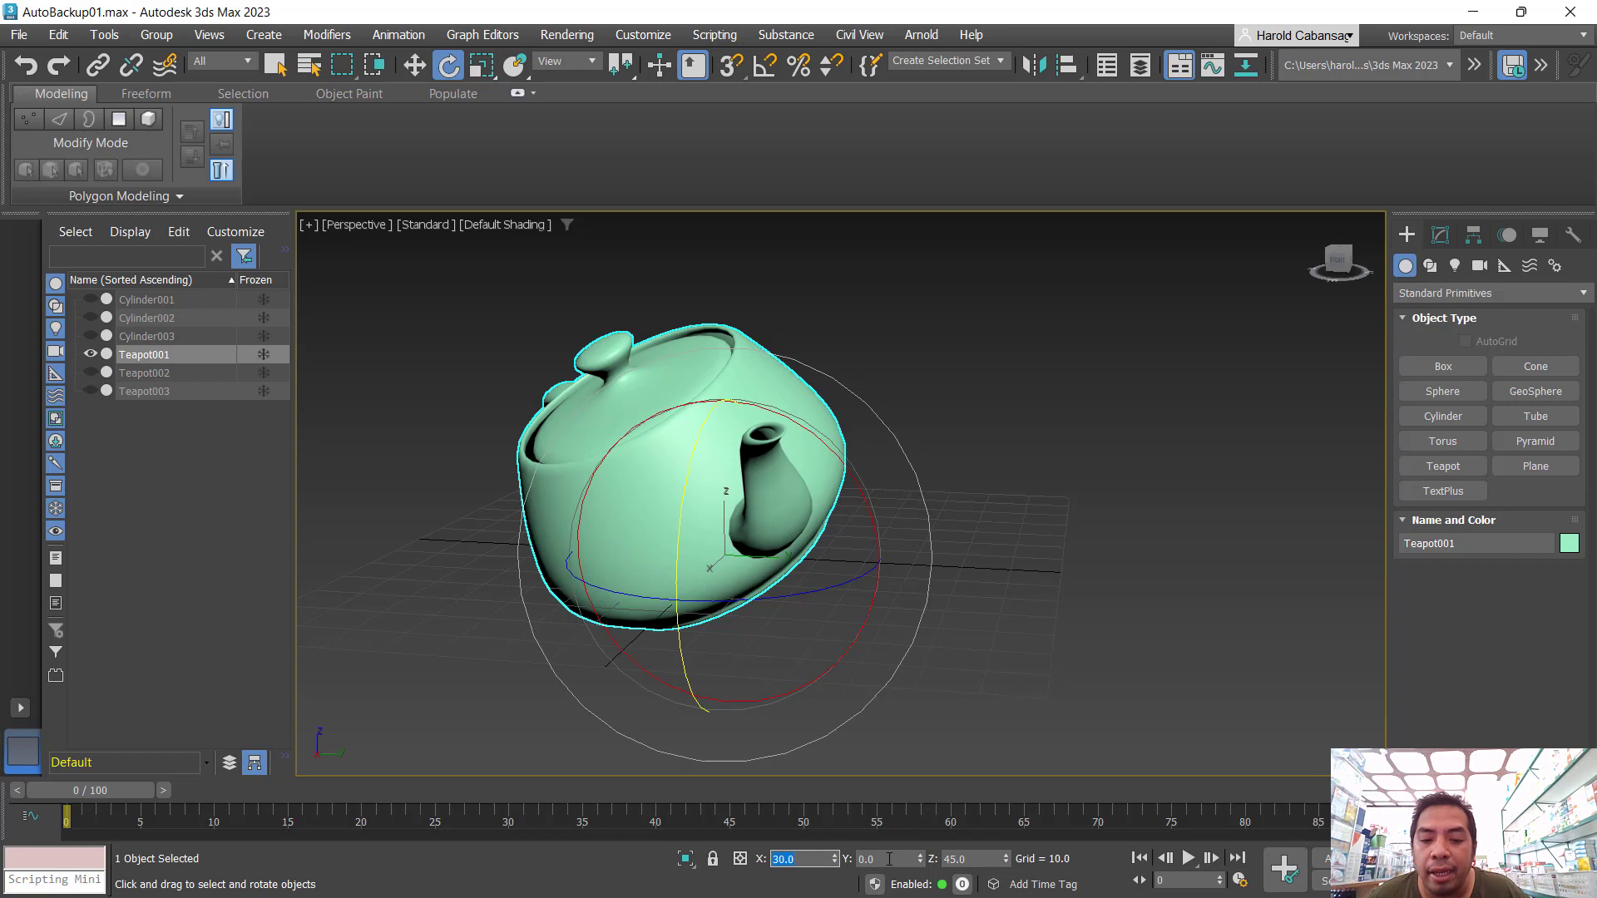
left_click(450, 70)
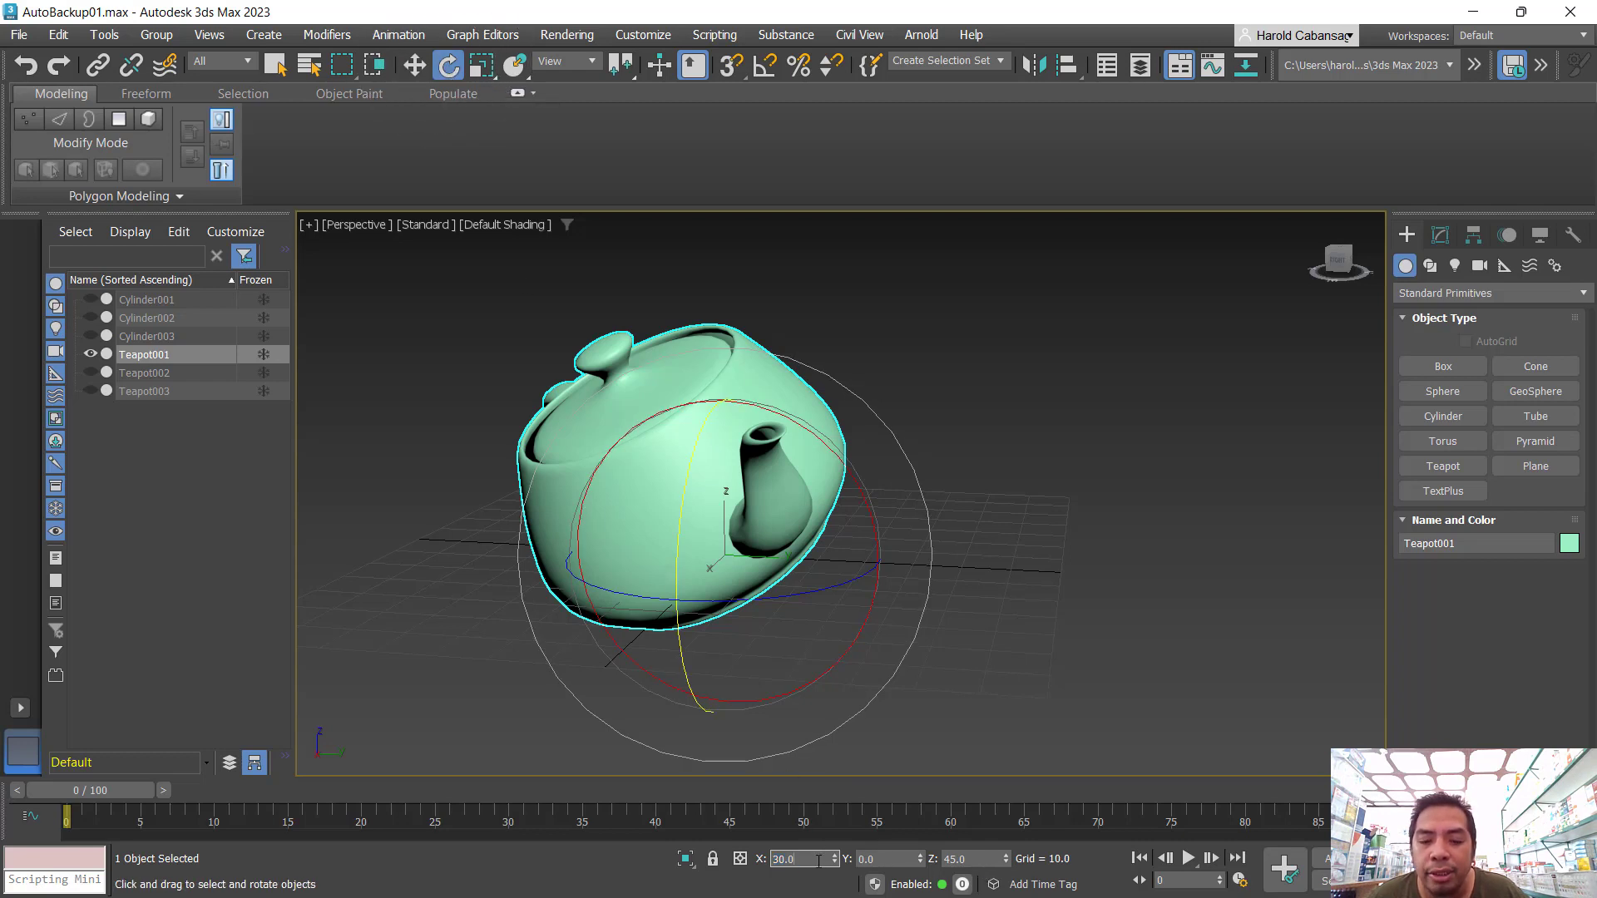
left_click(886, 860)
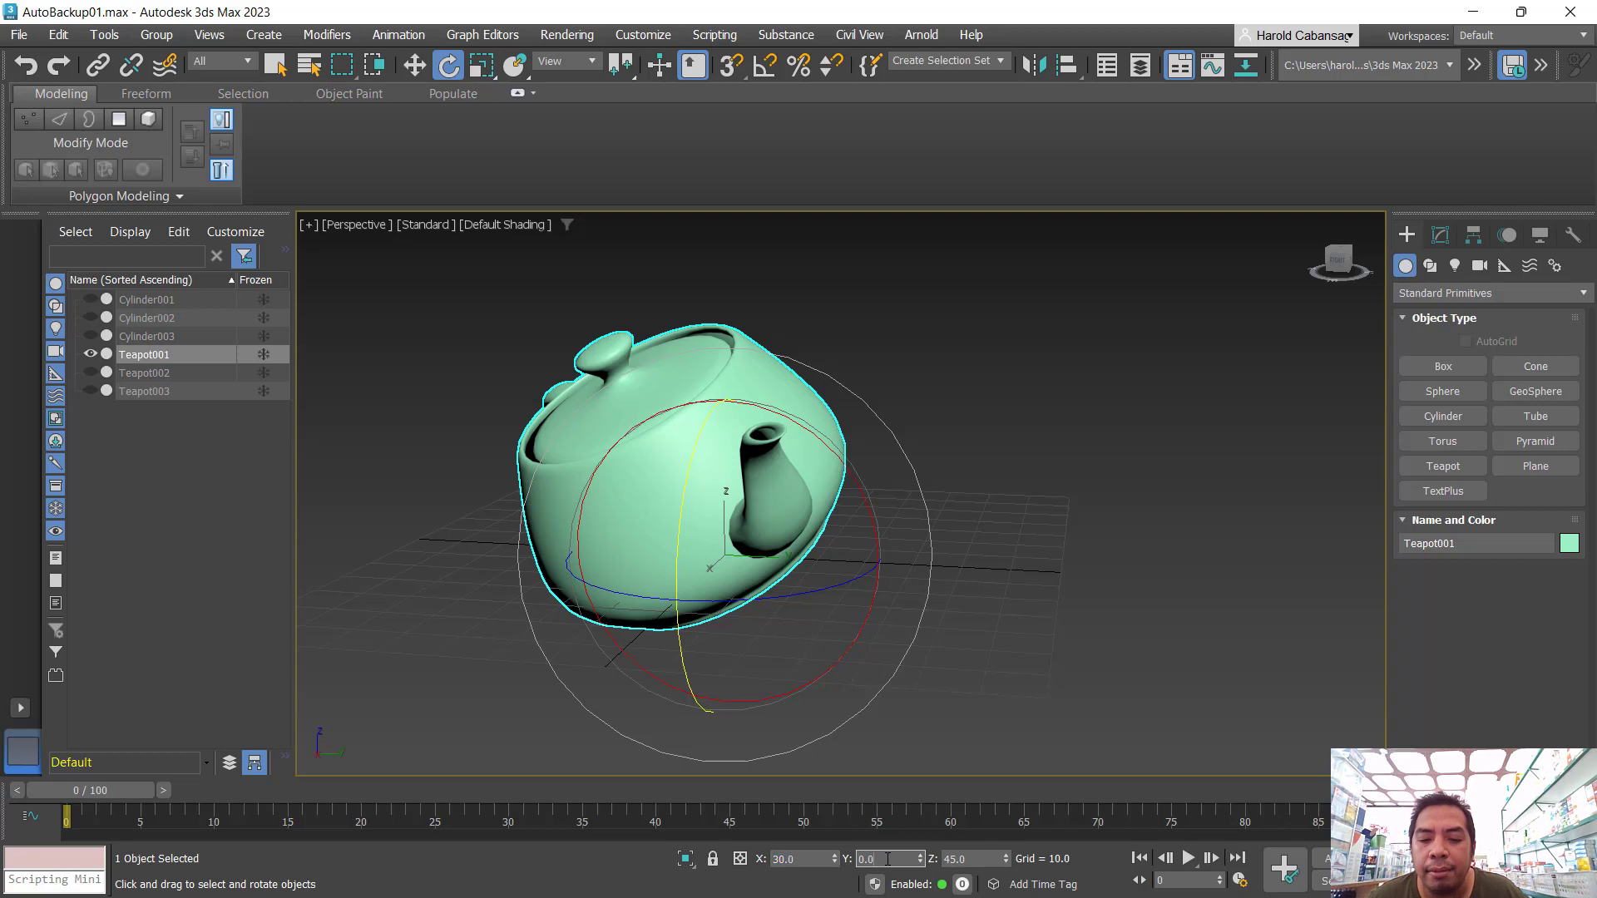
left_click(982, 860)
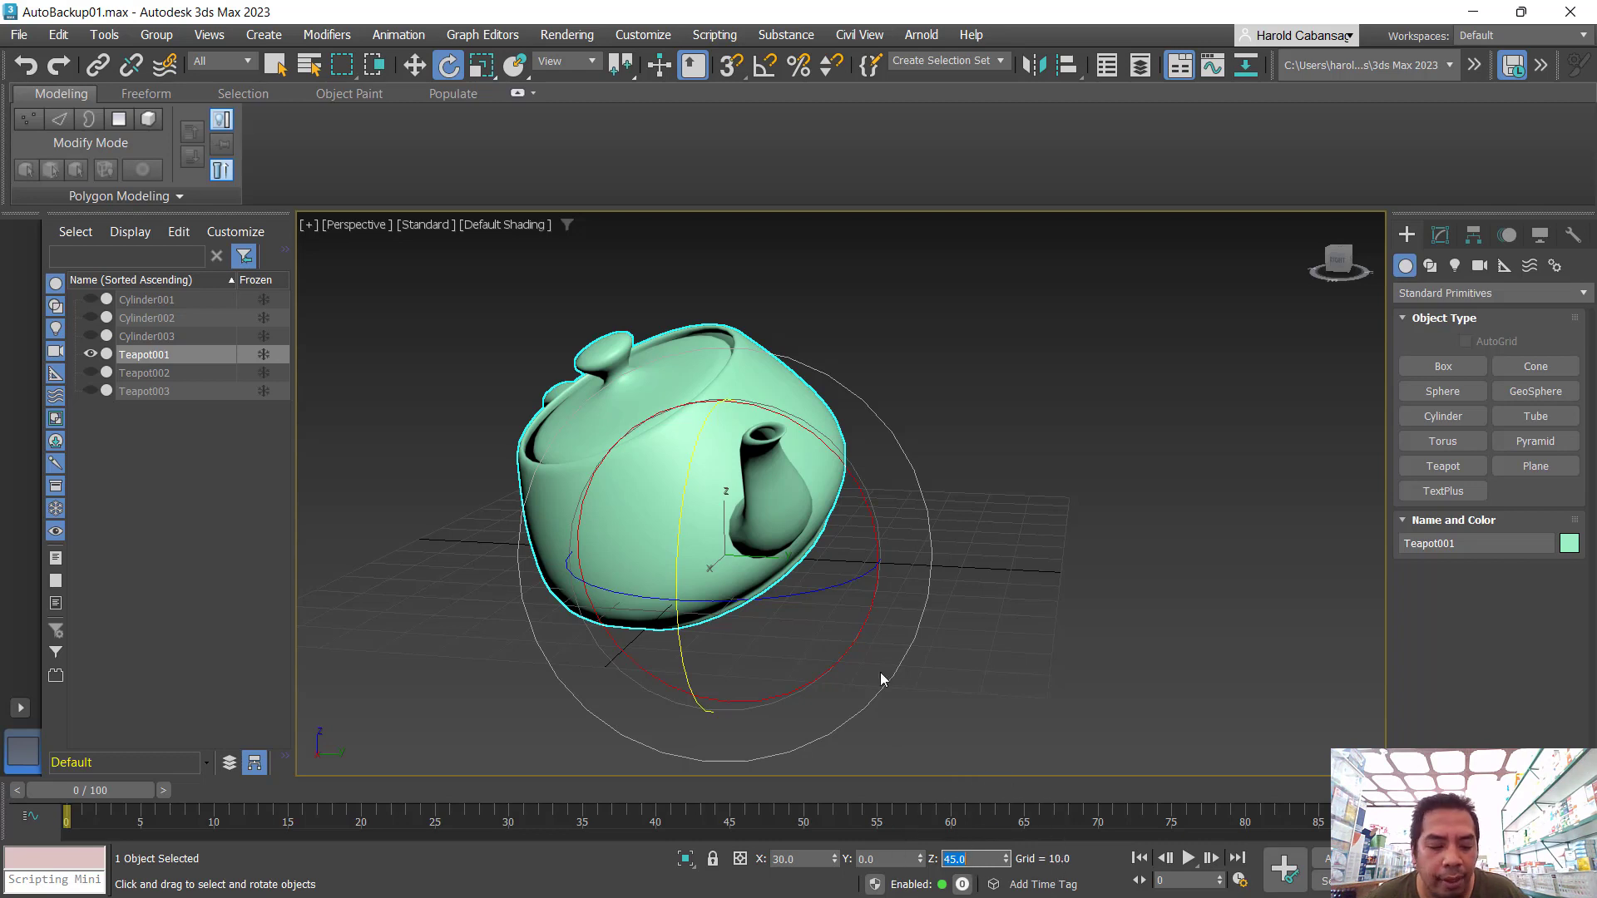
left_click(989, 541)
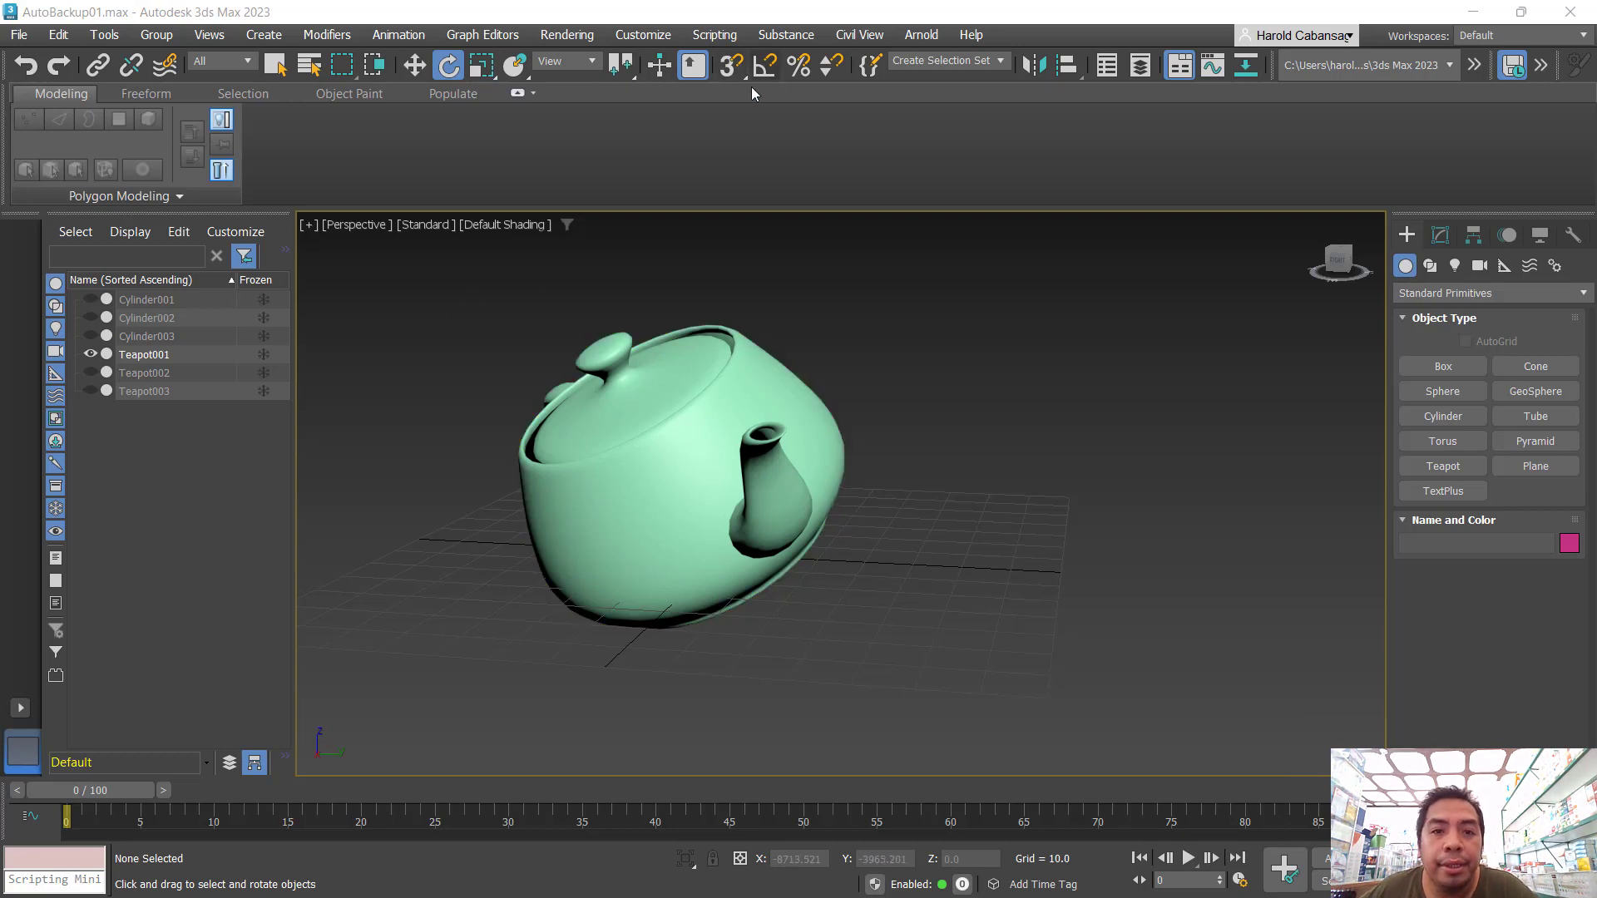
left_click(663, 395)
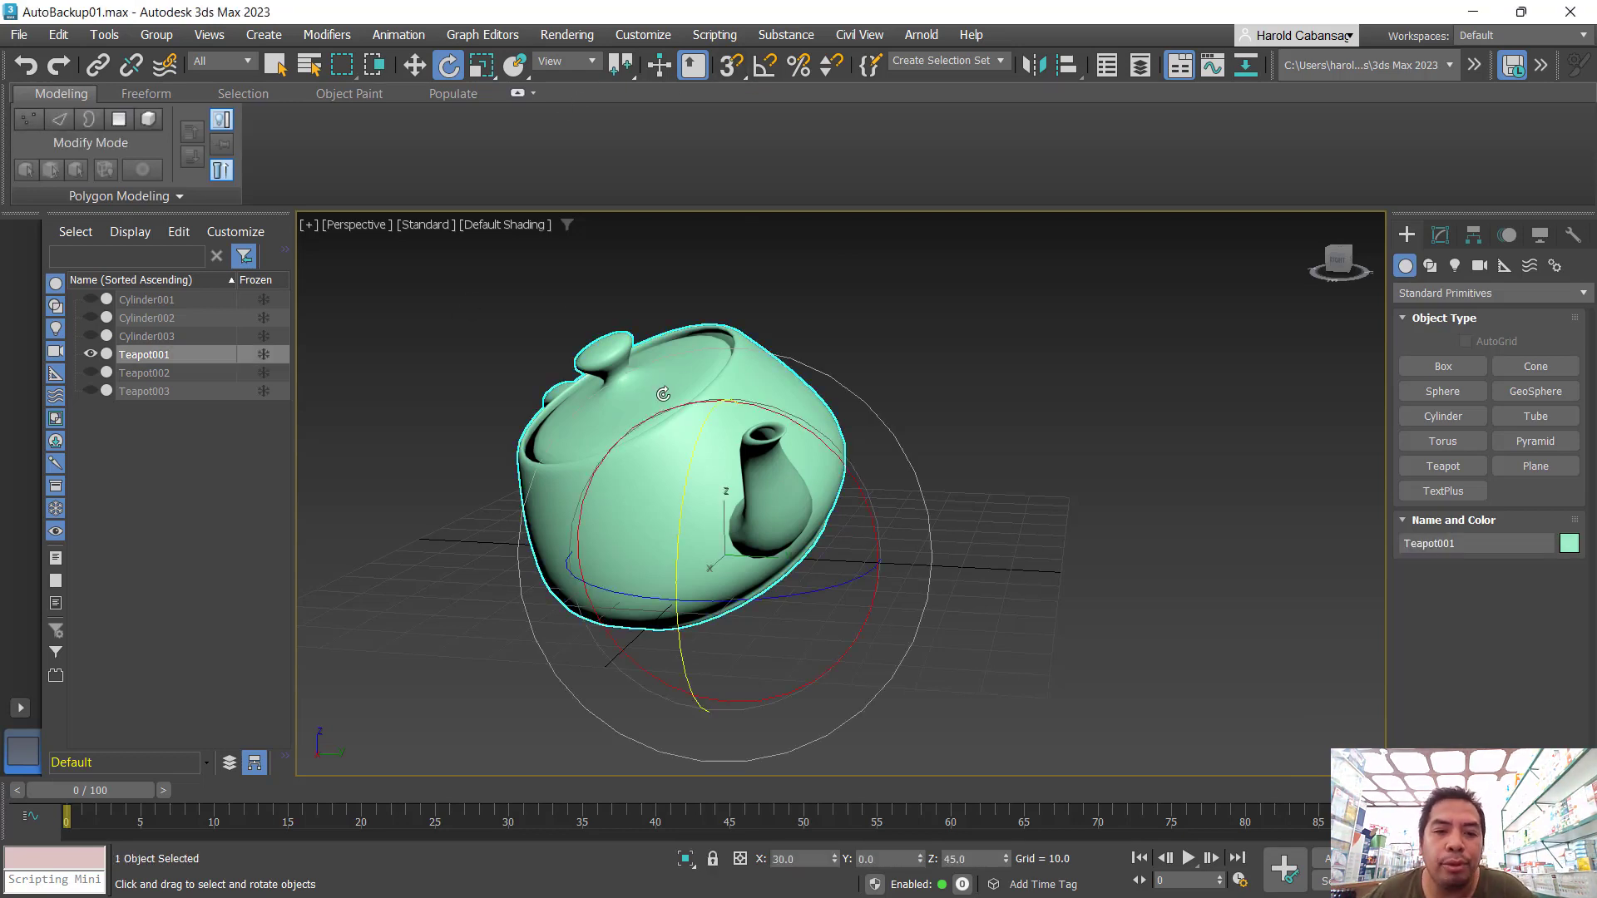
- Turn on Angle Snap for rotating the teapot, with the Rotate tool active
key("w")
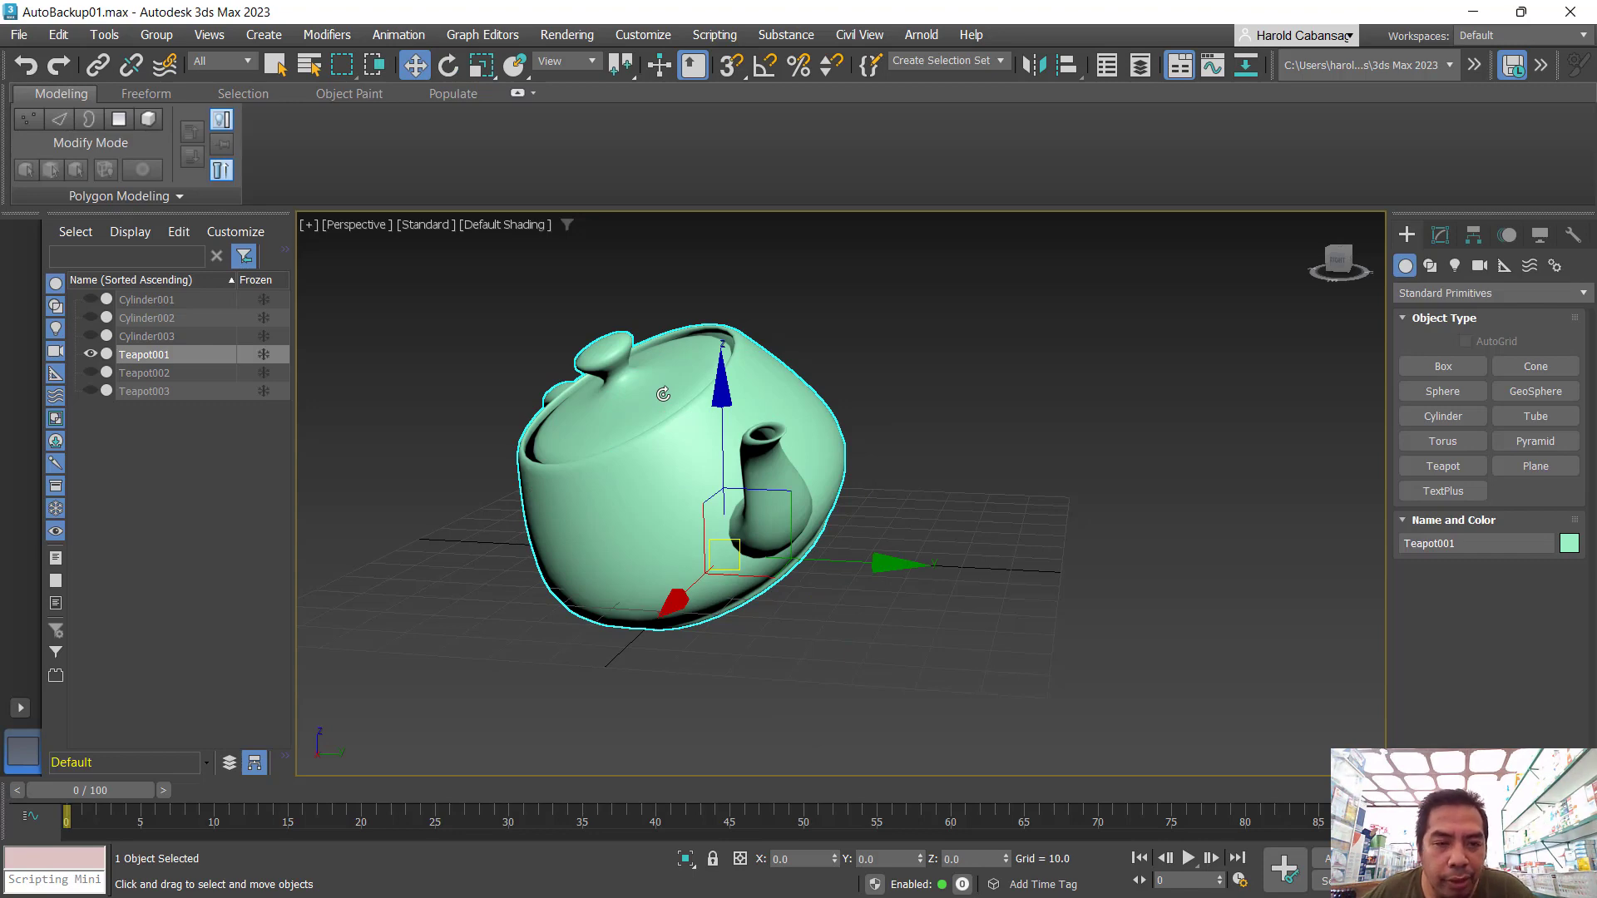
left_click(447, 65)
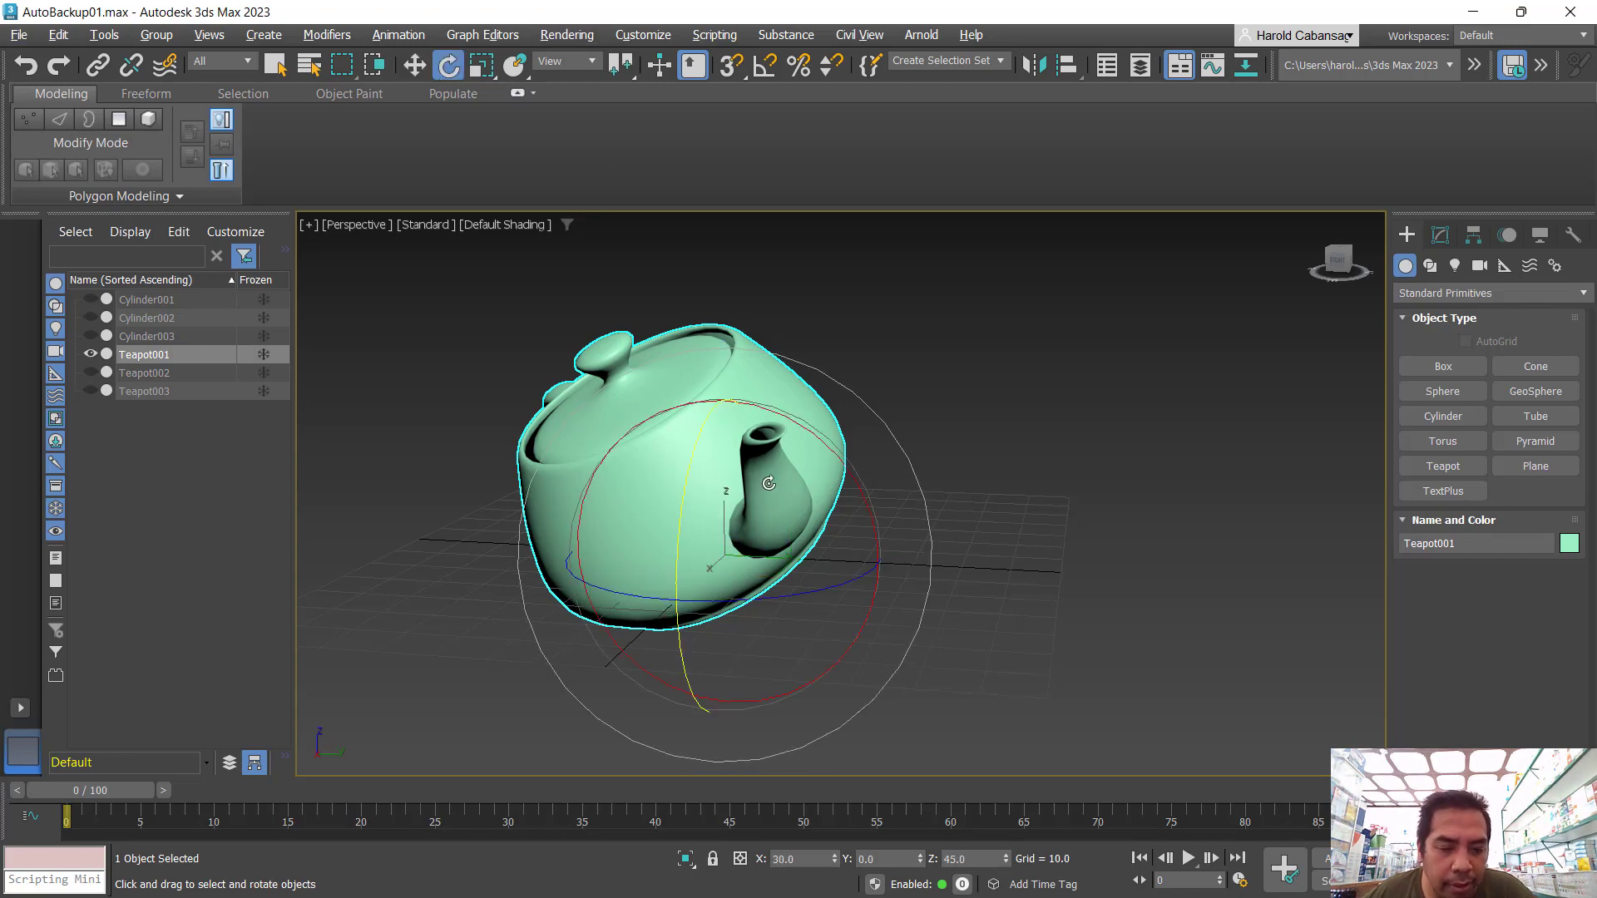
middle_click_drag(767, 484, 813, 497, "alt")
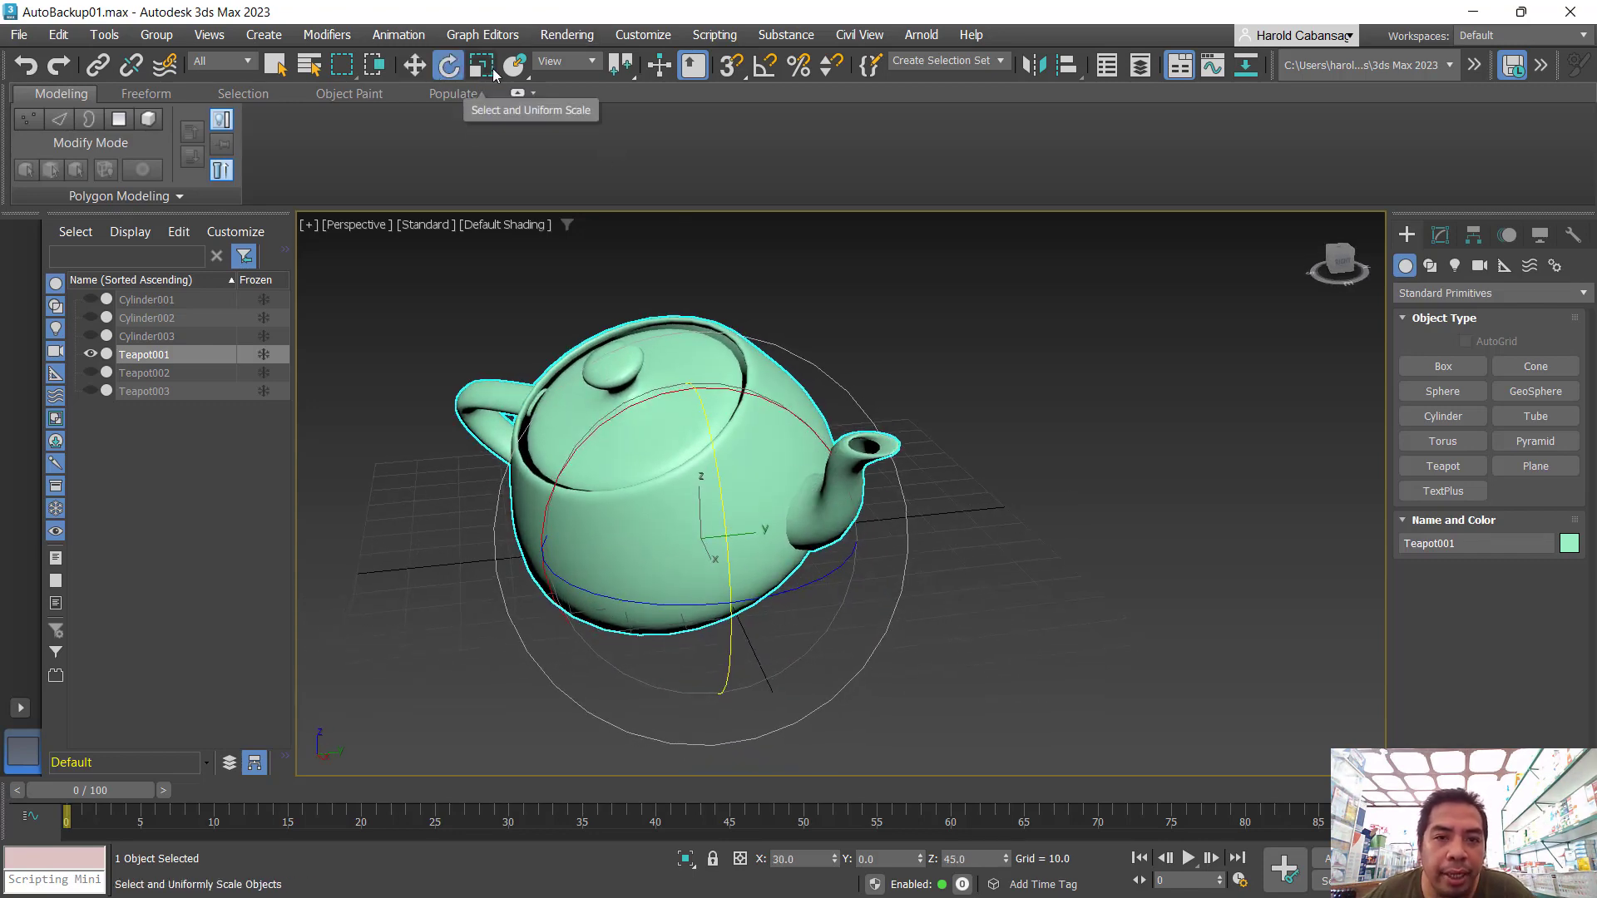
left_click(766, 74)
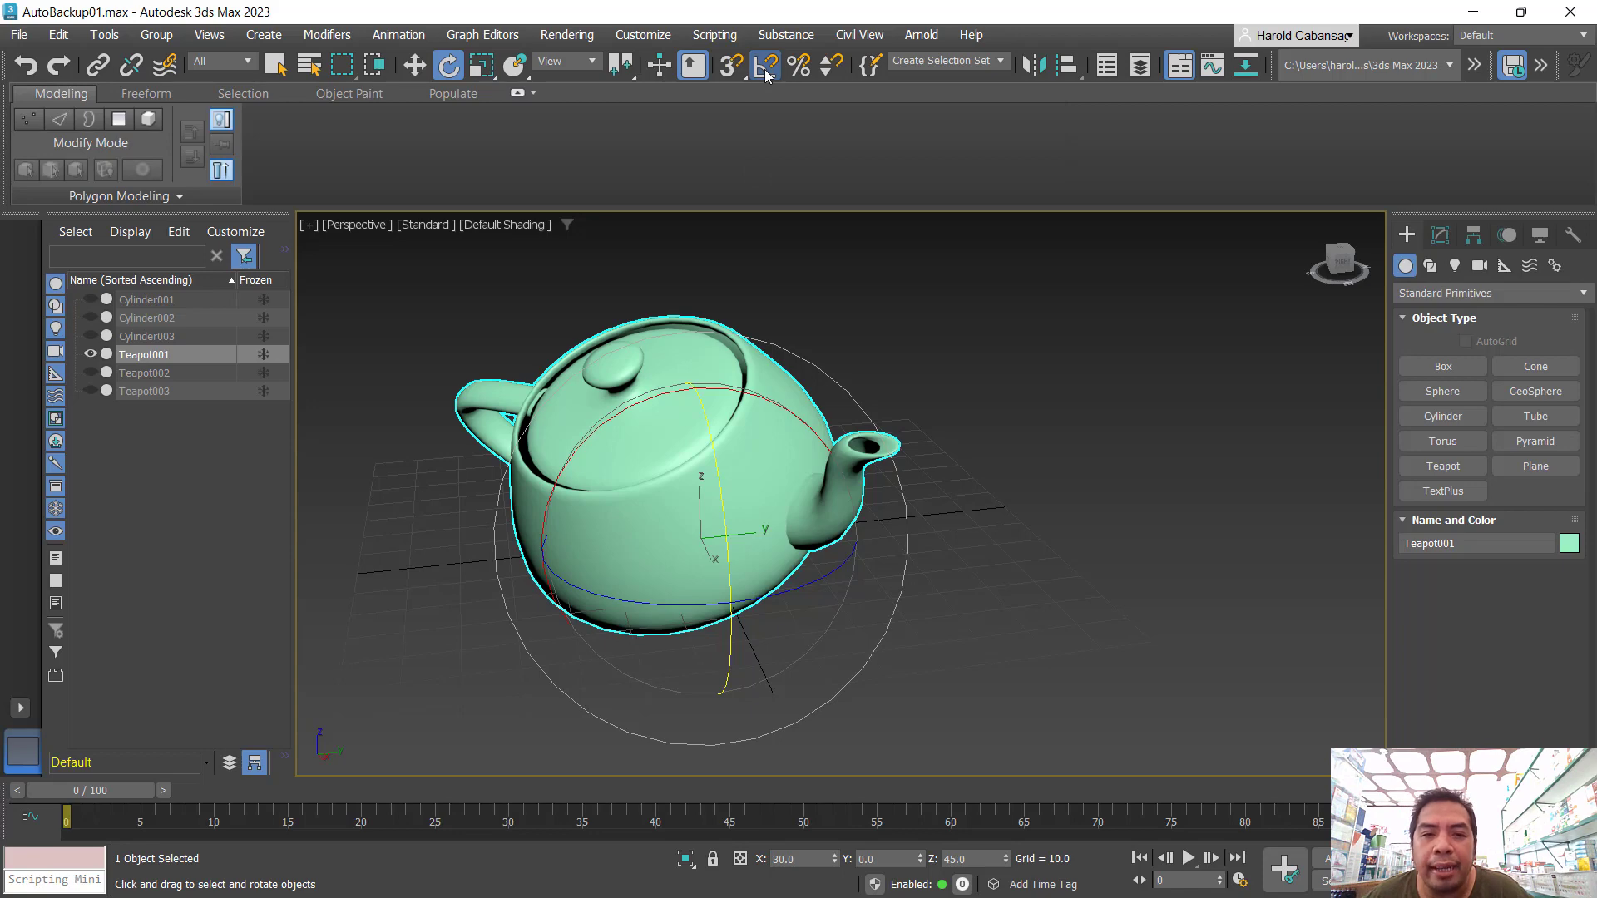
- Reset the teapot's X, Y and Z rotations to 0
scroll(1015, 622, "down", 3)
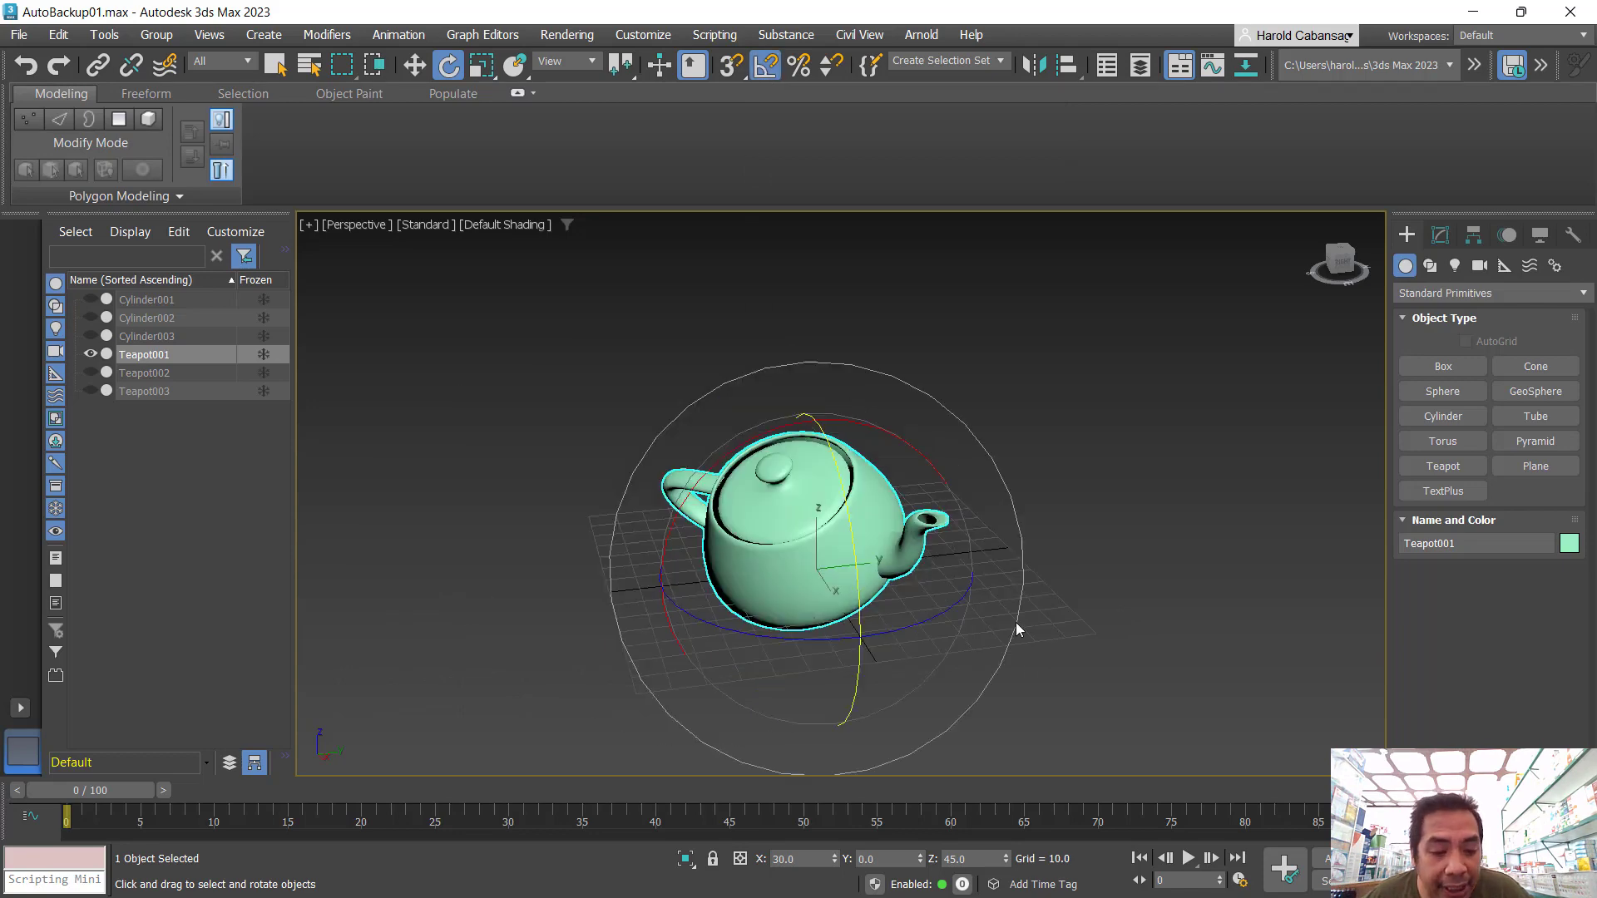
middle_click_drag(1016, 622, 786, 438, "alt")
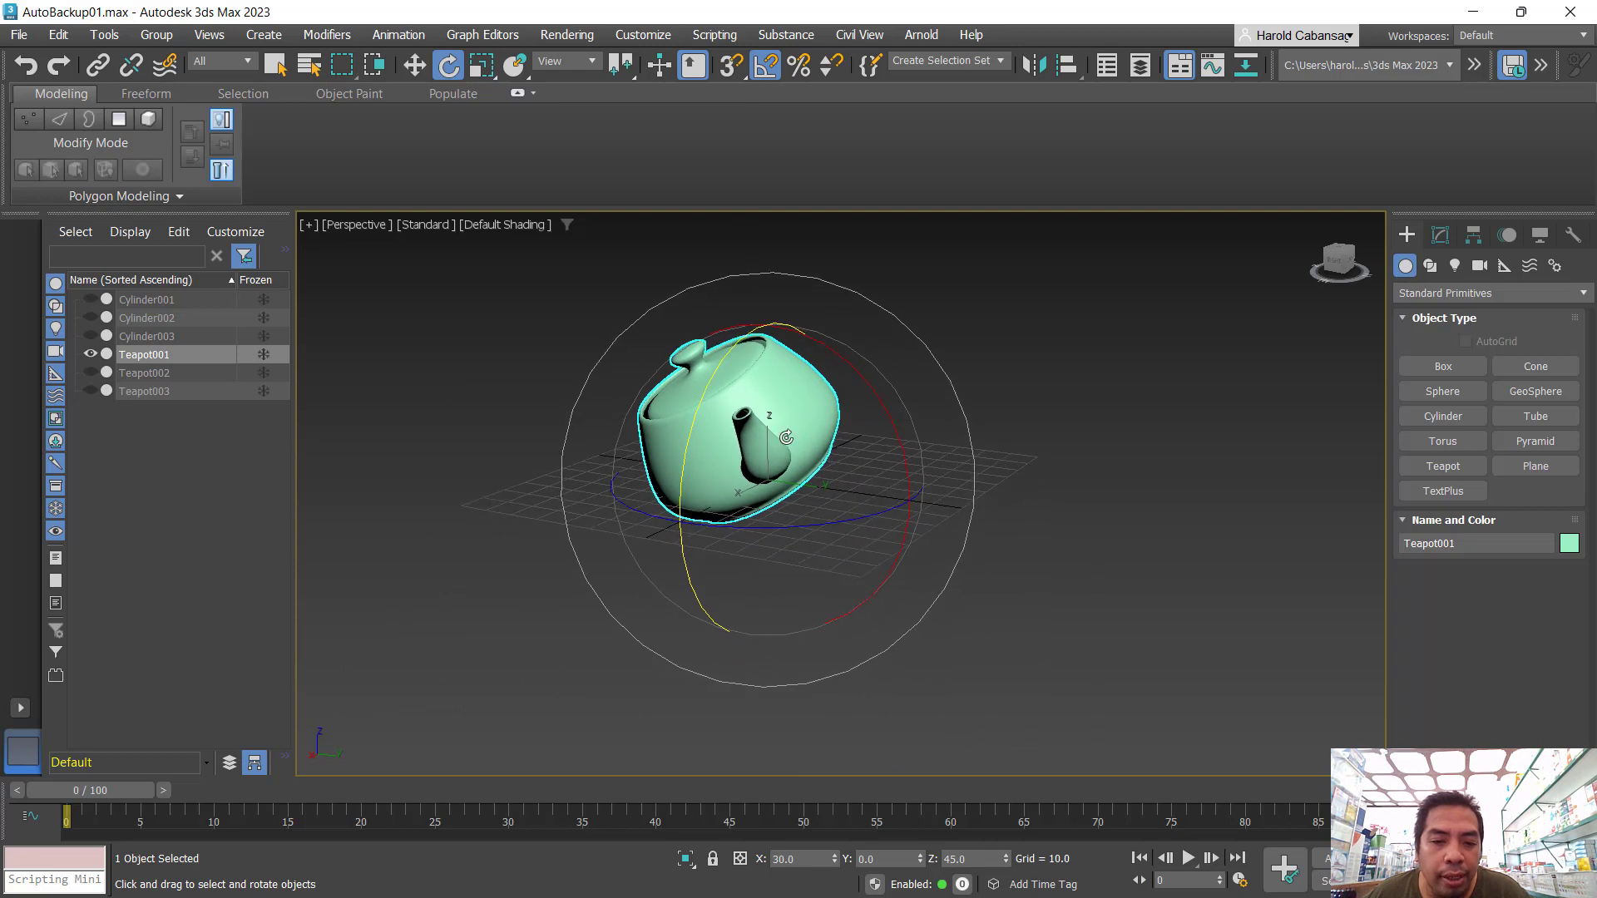
left_click(821, 858)
type("0")
key("Return")
key("Tab")
type("0")
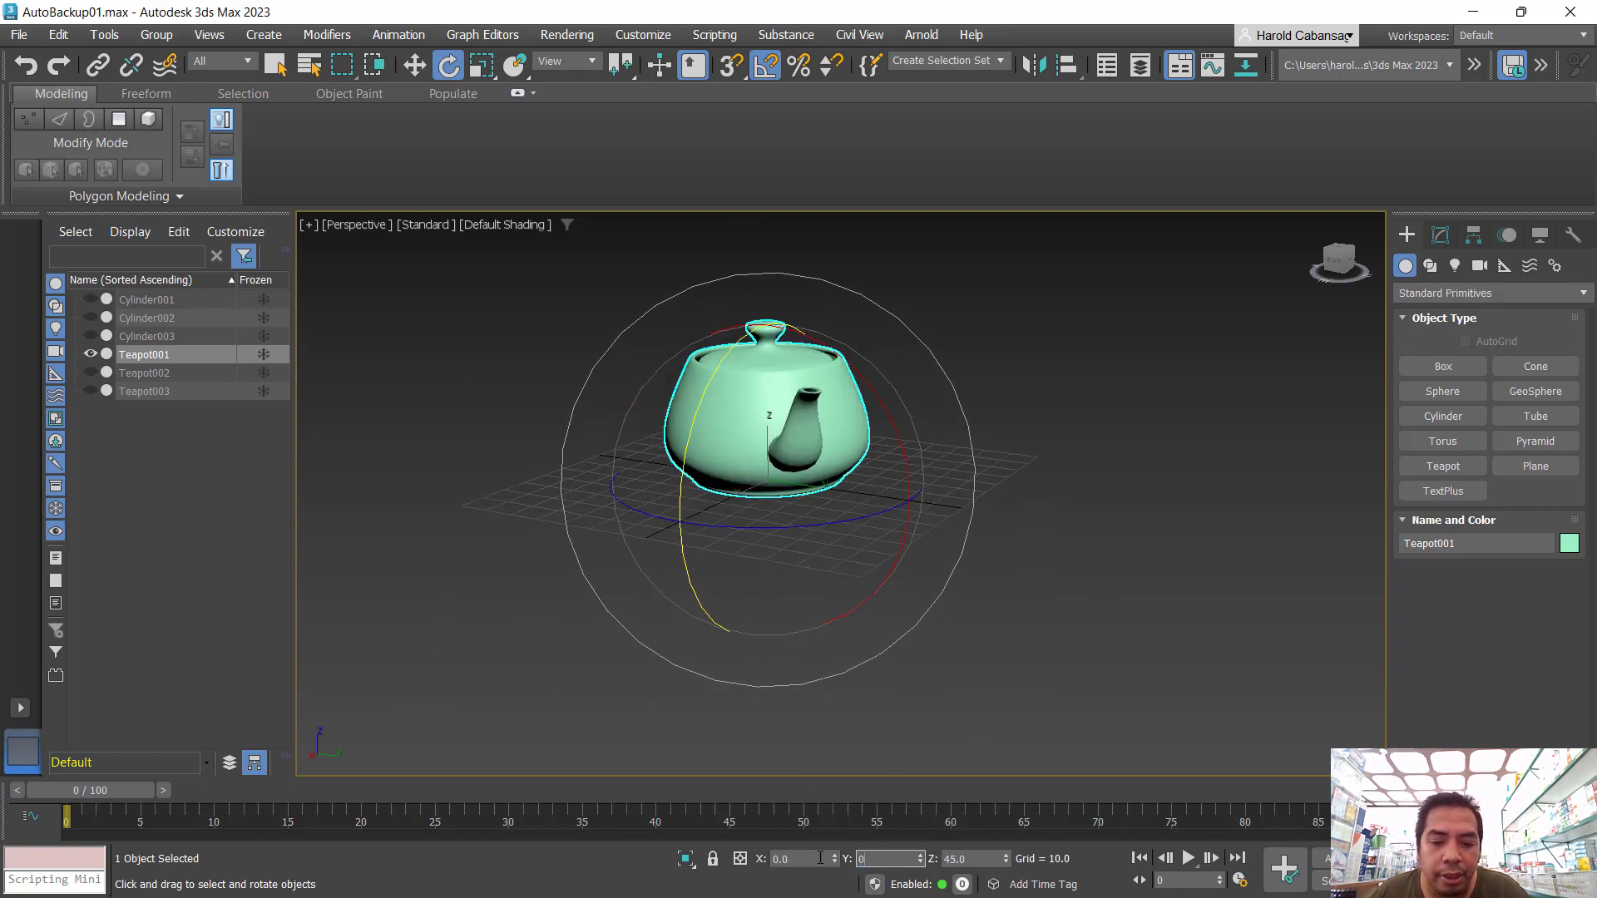
key("Return")
key("Tab")
type("0")
key("Return")
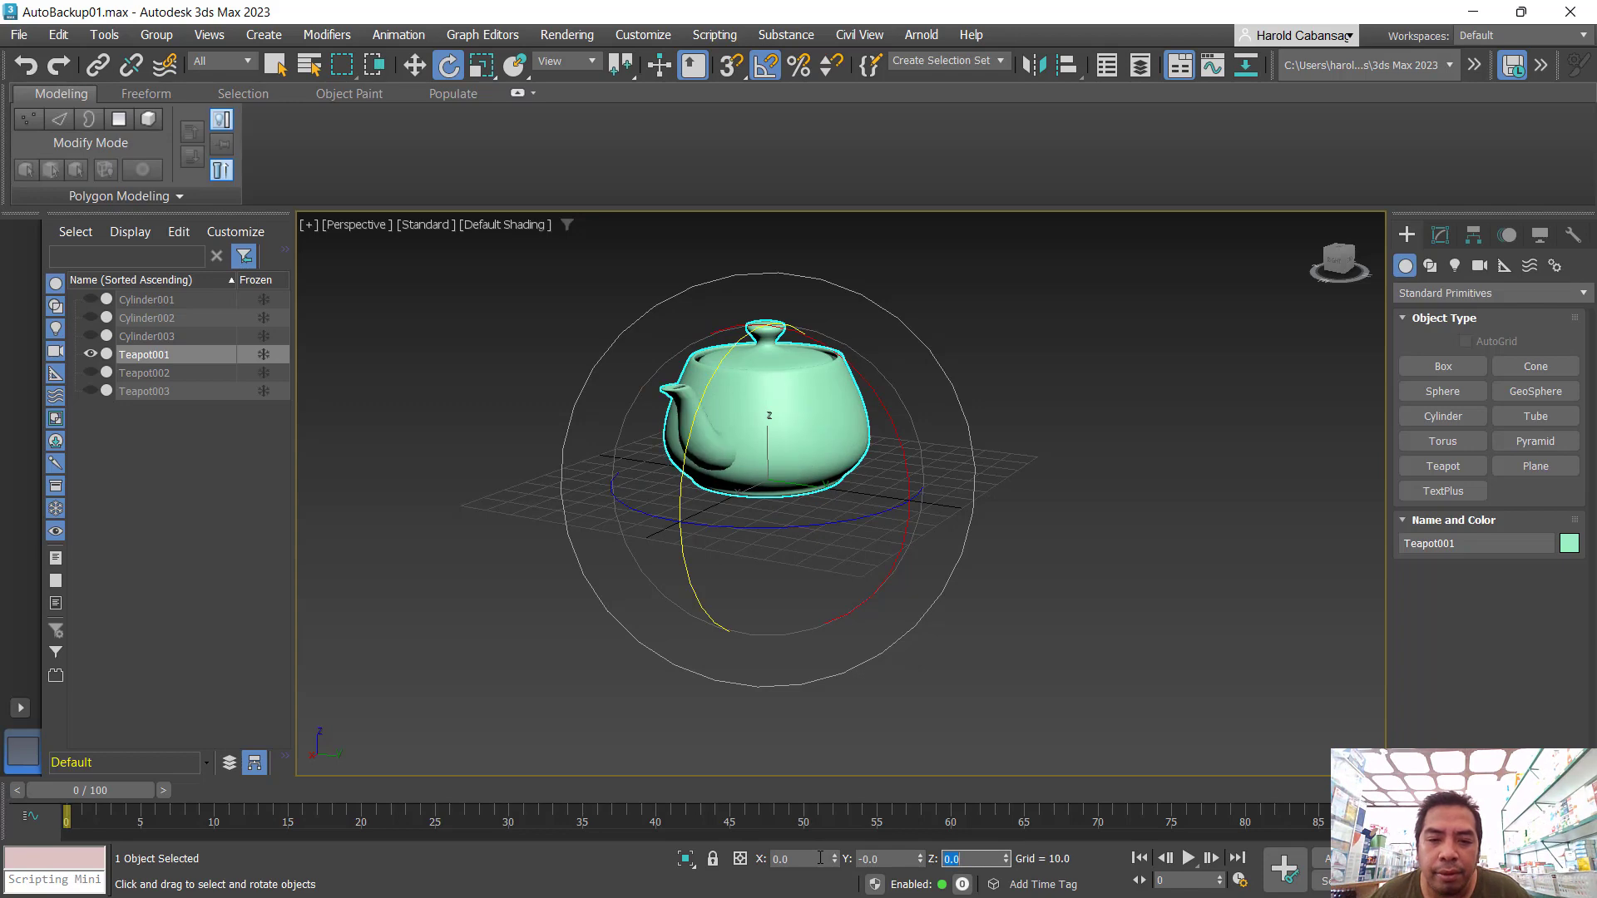
- Open the angle snap settings, place the dialog clear of the teapot and check the Angle increment
middle_click_drag(509, 520, 689, 607, "alt")
scroll(768, 470, "up", 5)
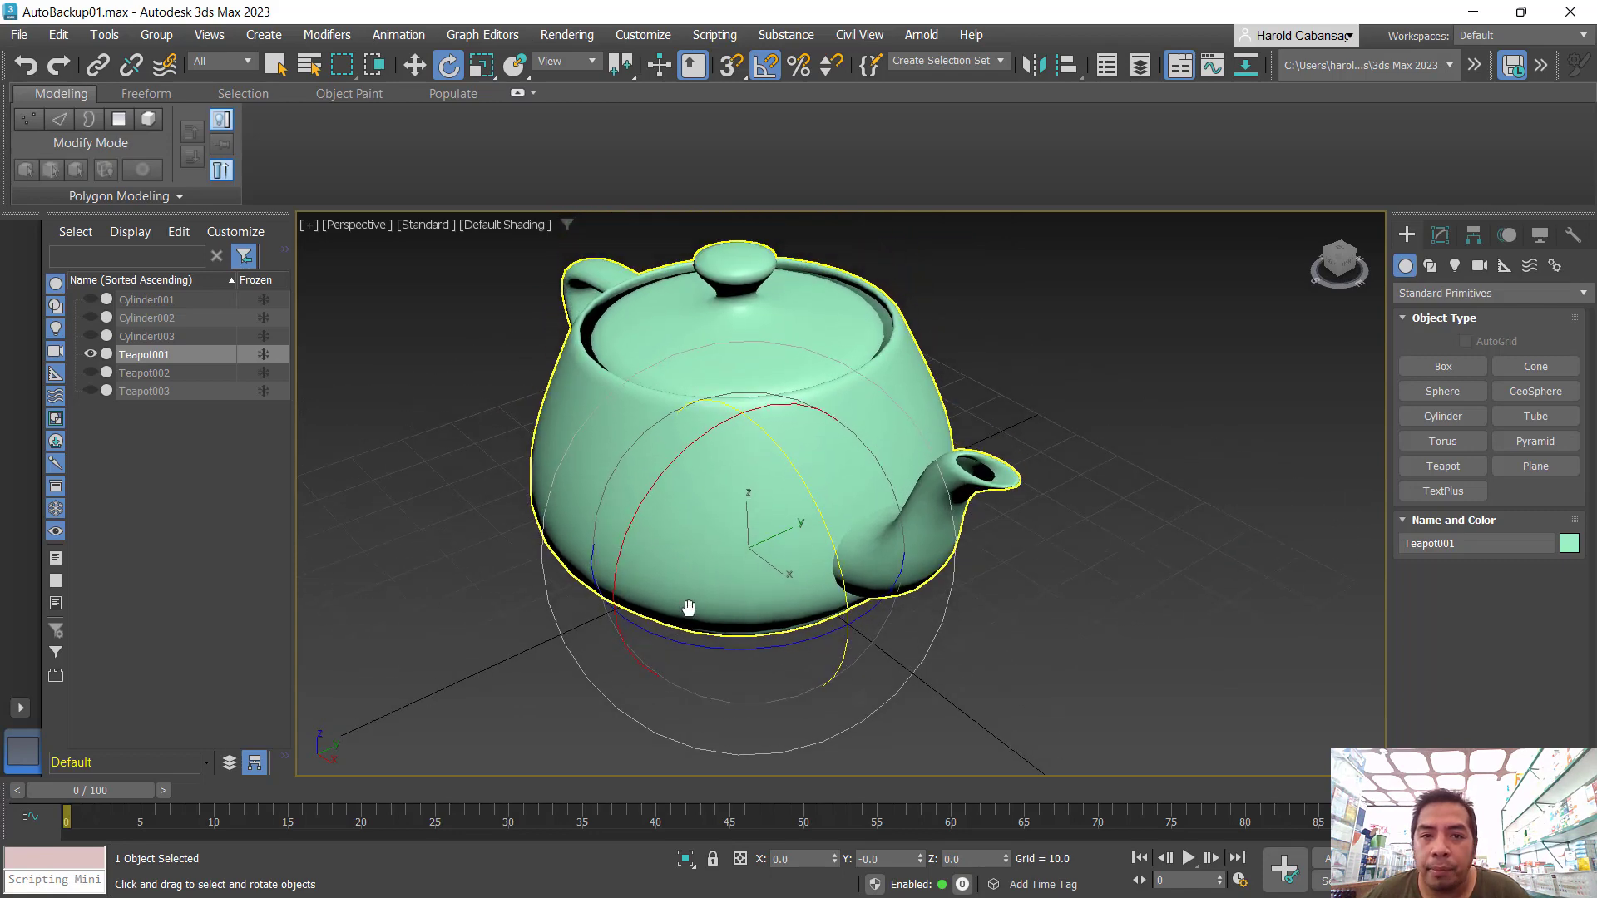
left_click(772, 73)
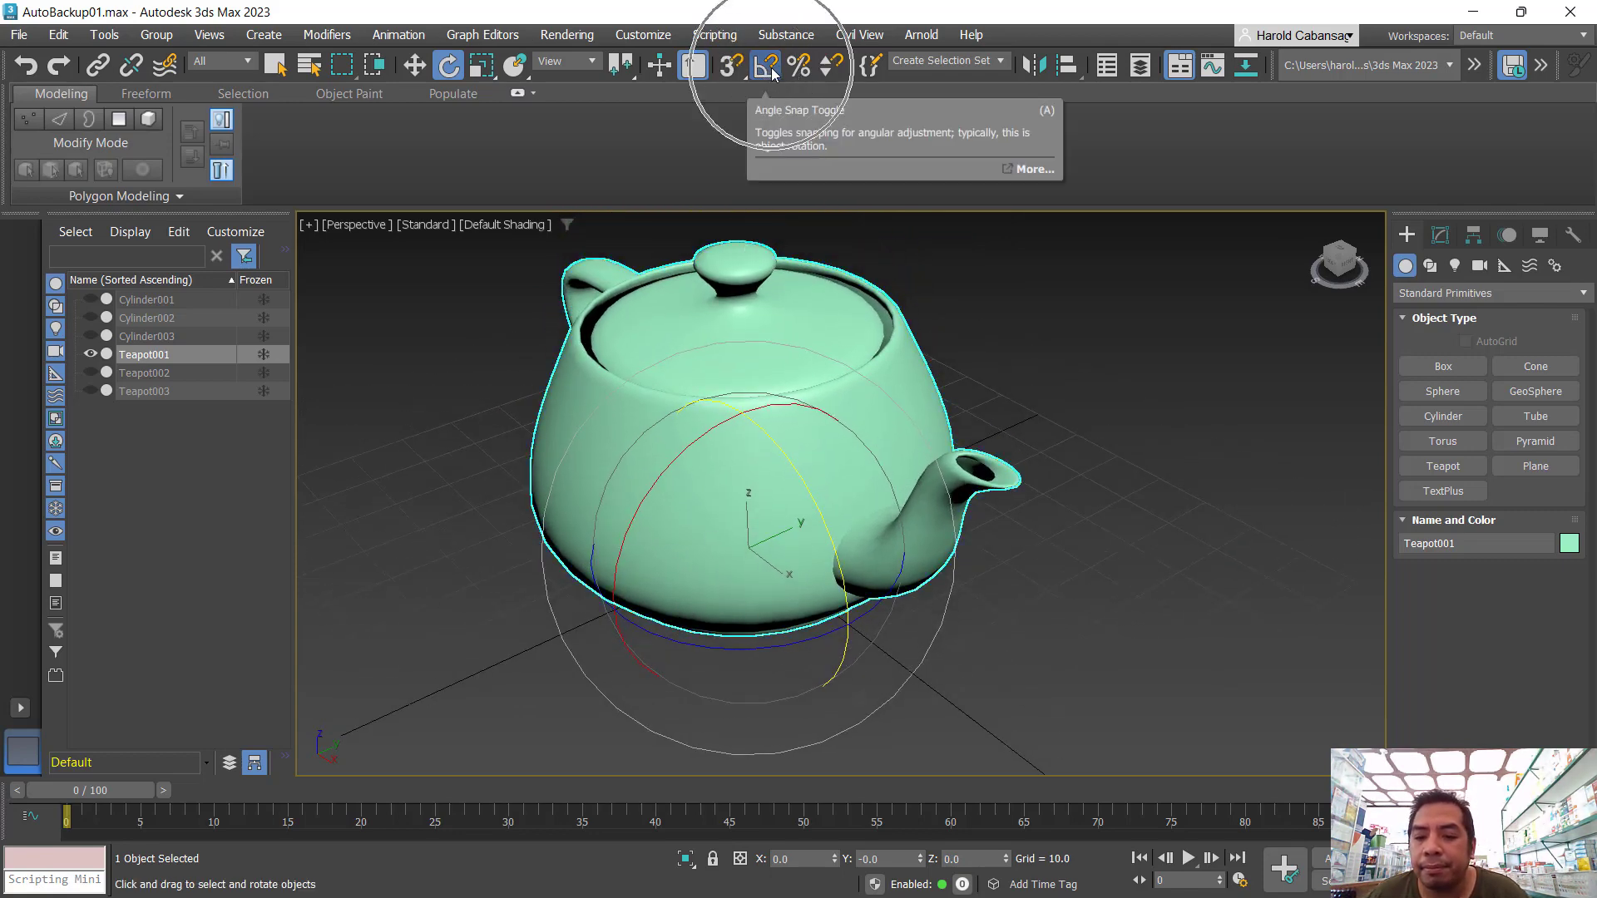
right_click(772, 74)
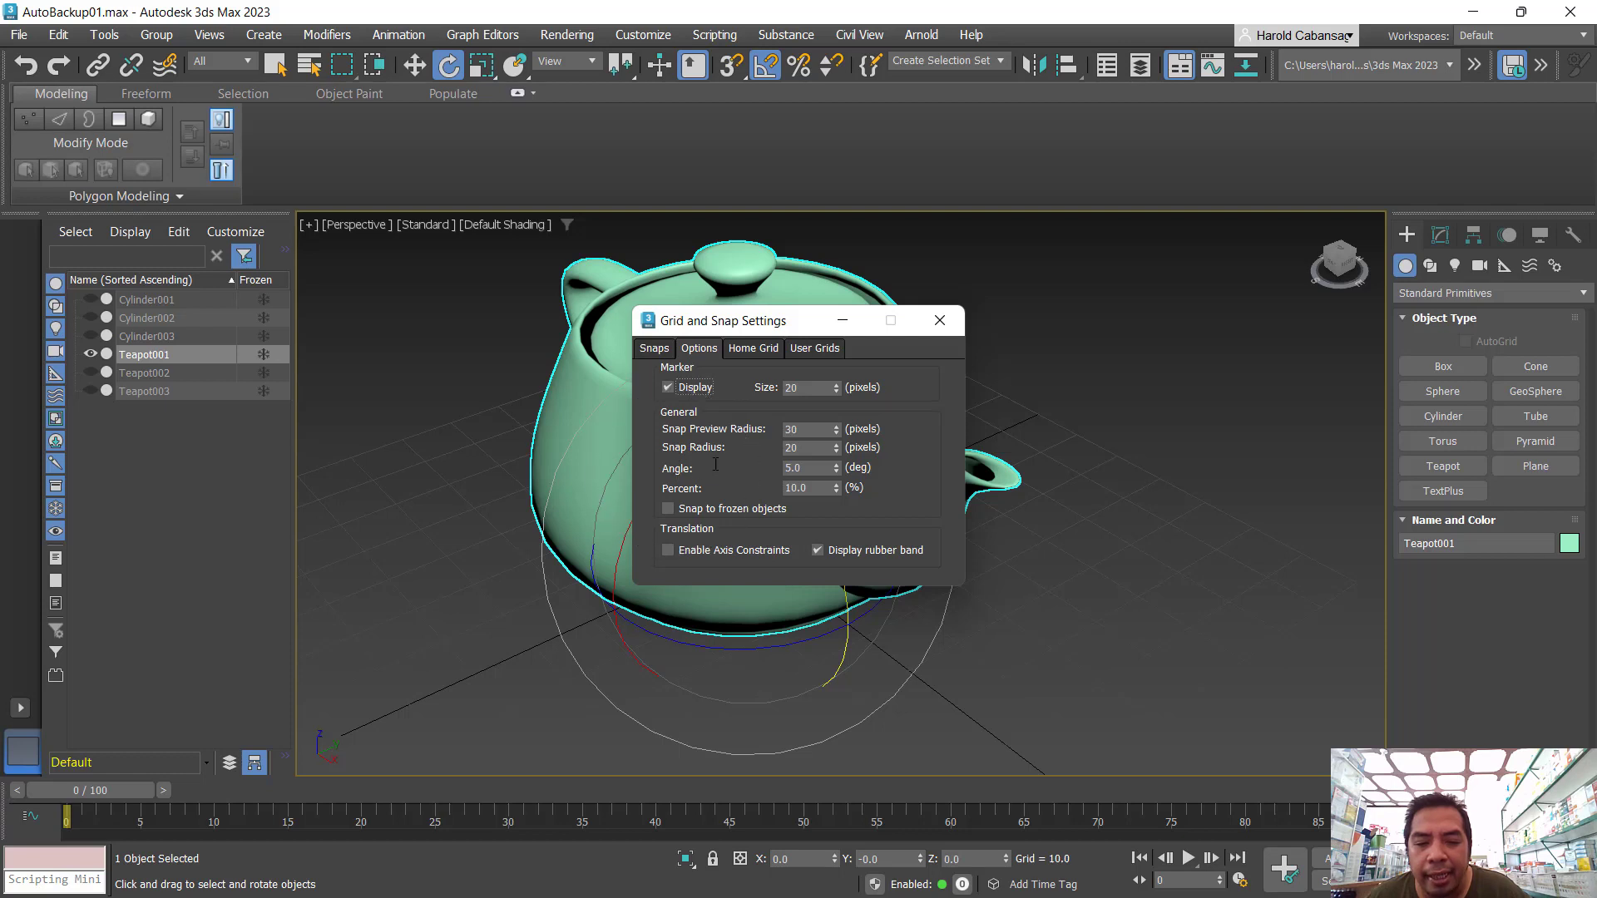
left_click(820, 469)
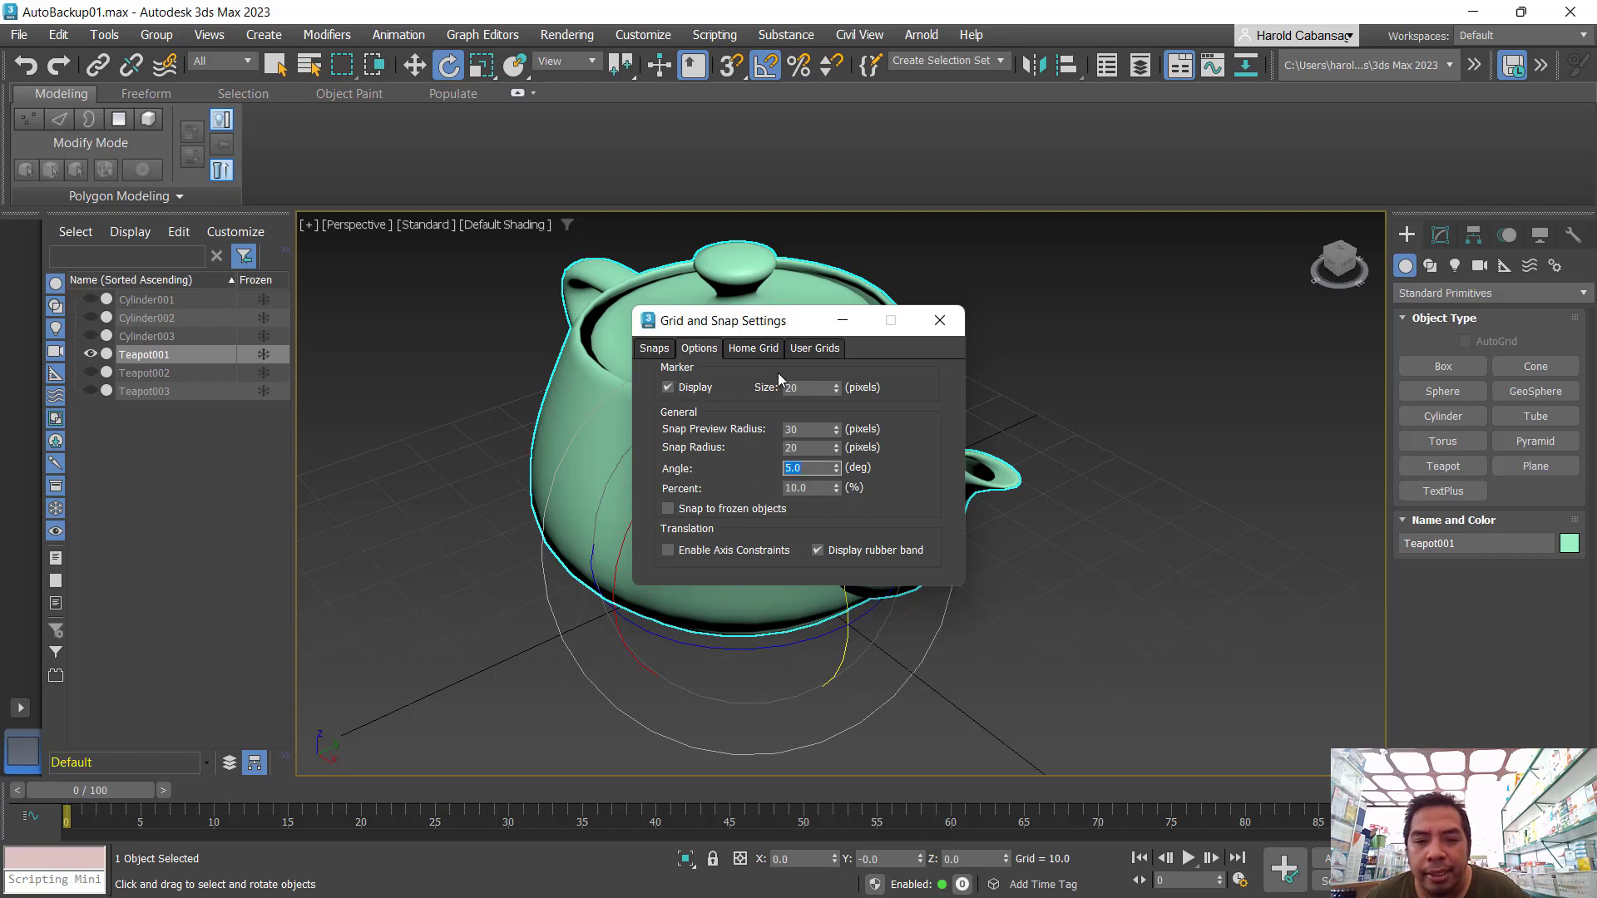
left_click_drag(774, 326, 1165, 286)
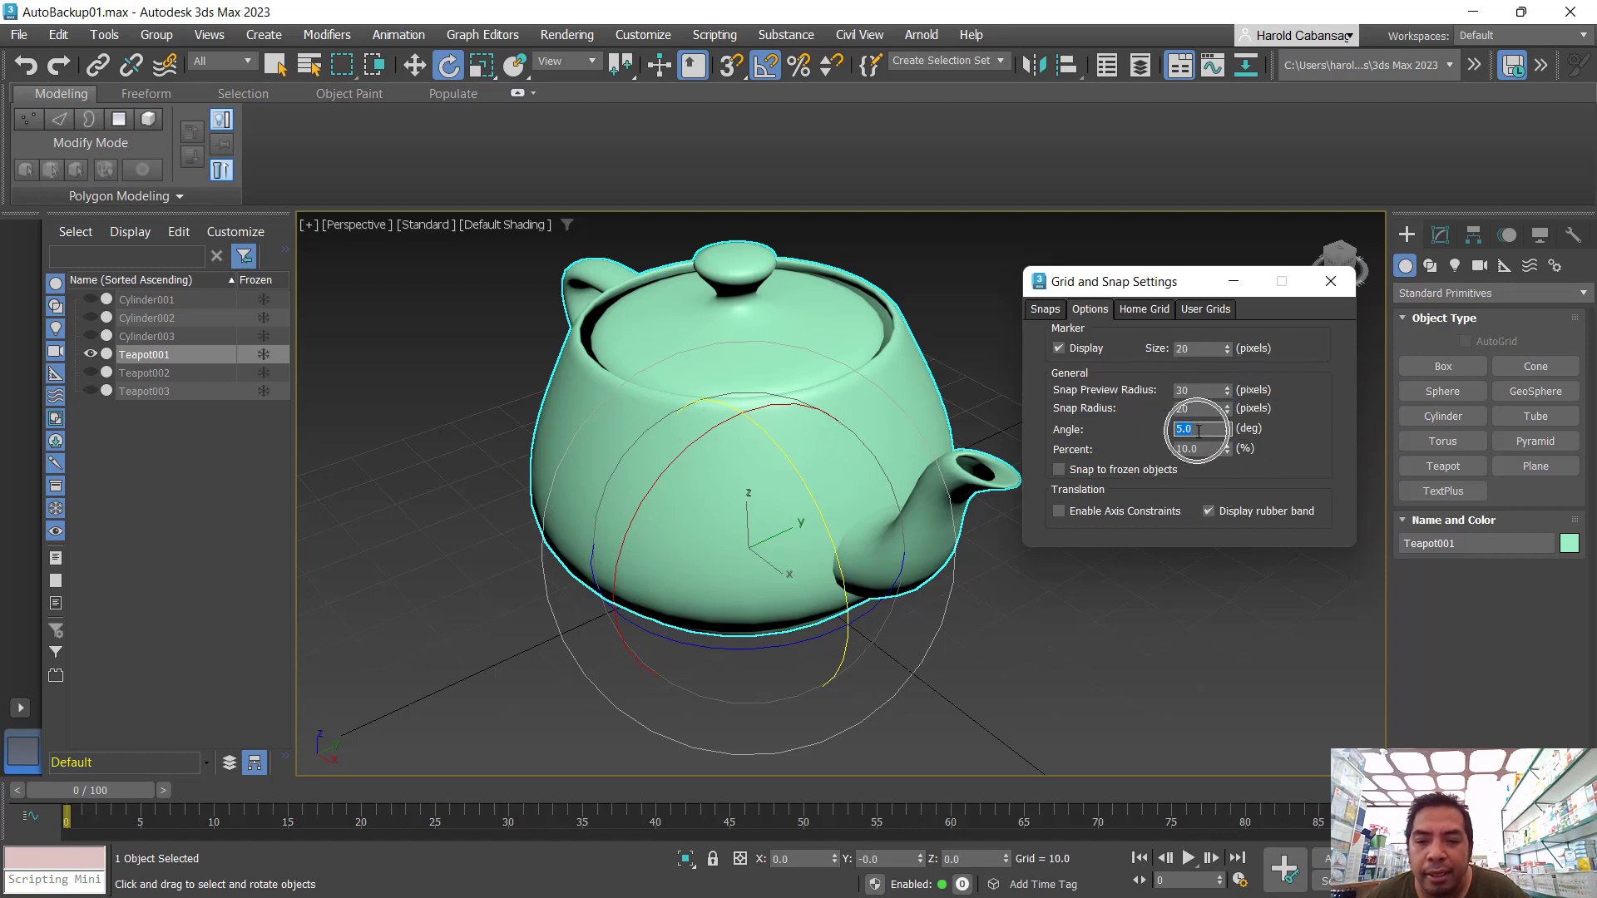
left_click(765, 66)
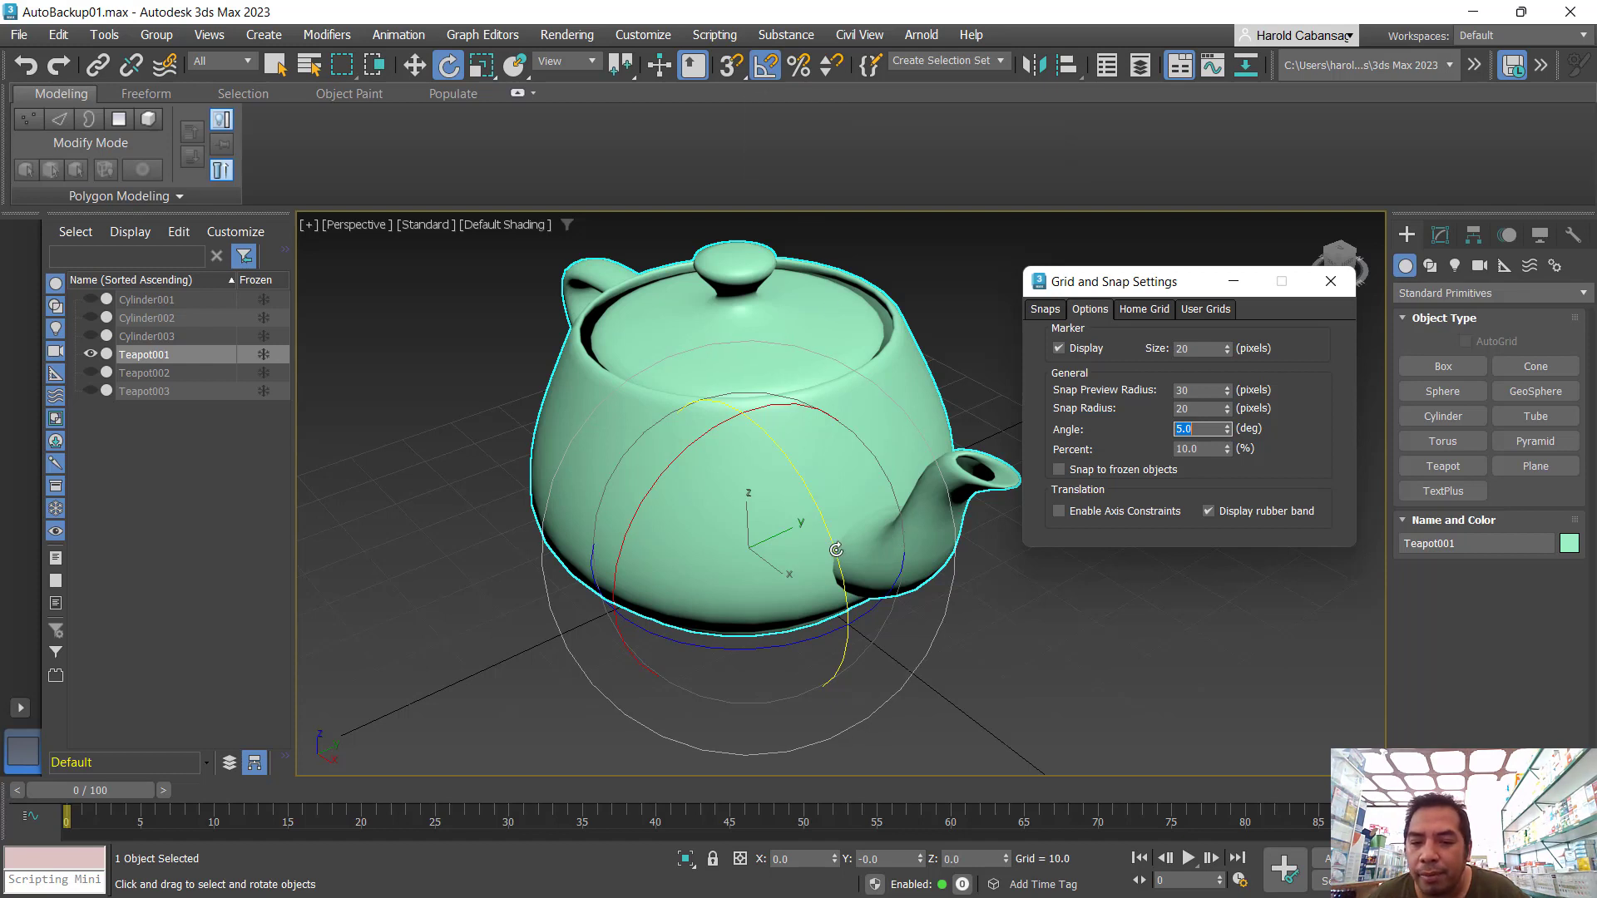
- Rotate the teapot back and forth about its Y axis in 5-degree snaps, ending at 25 degrees
left_click_drag(836, 549, 829, 534)
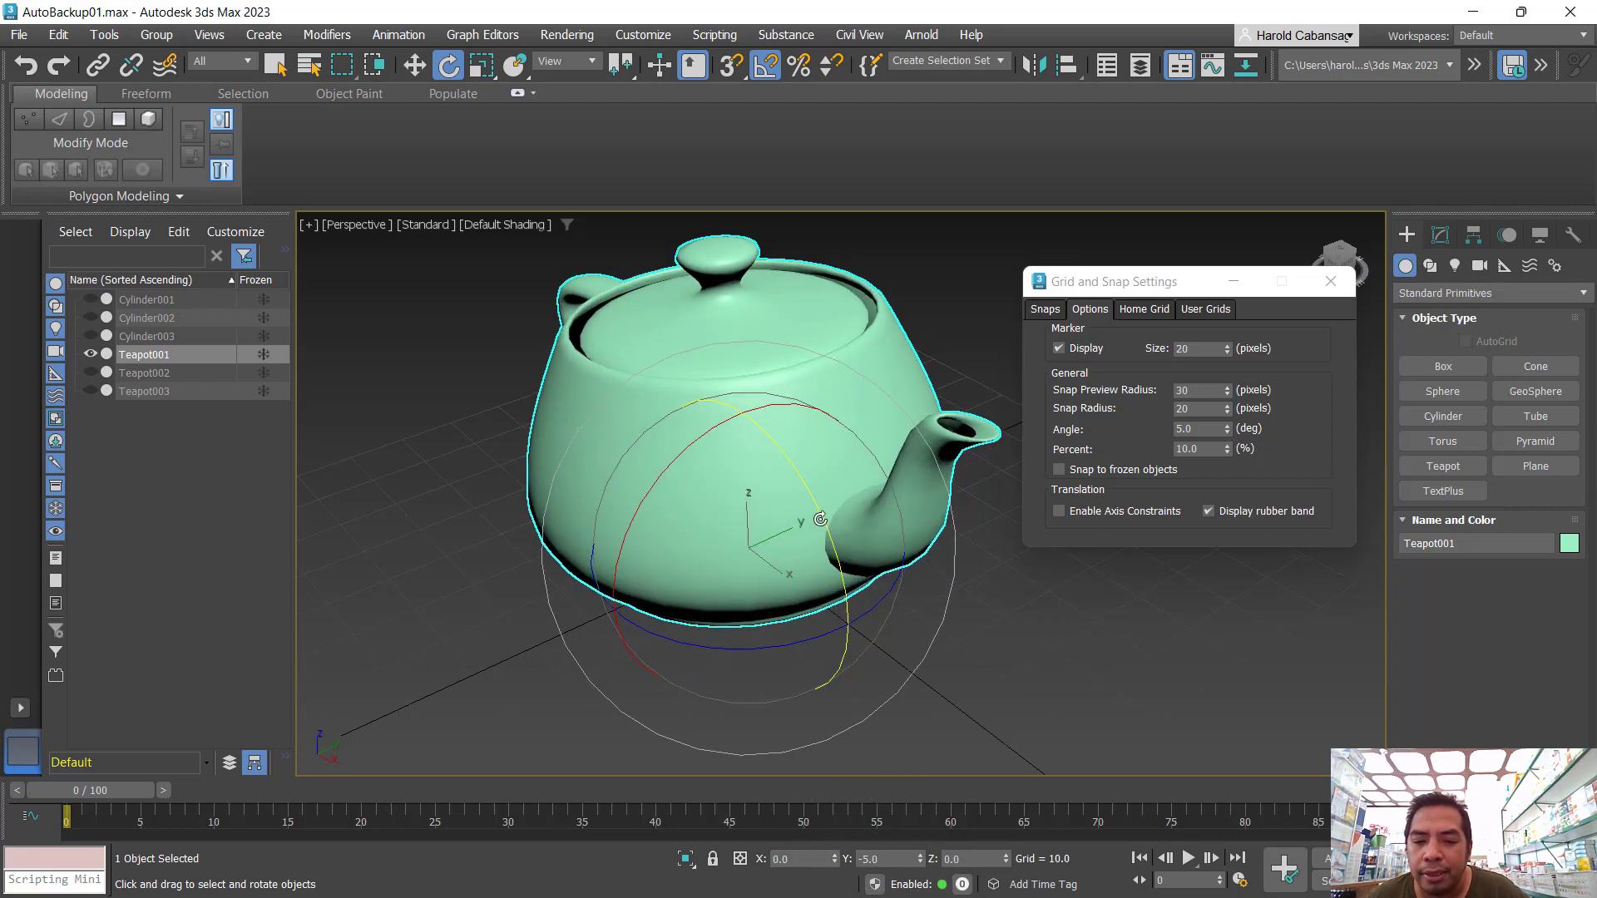
left_click_drag(820, 519, 829, 544)
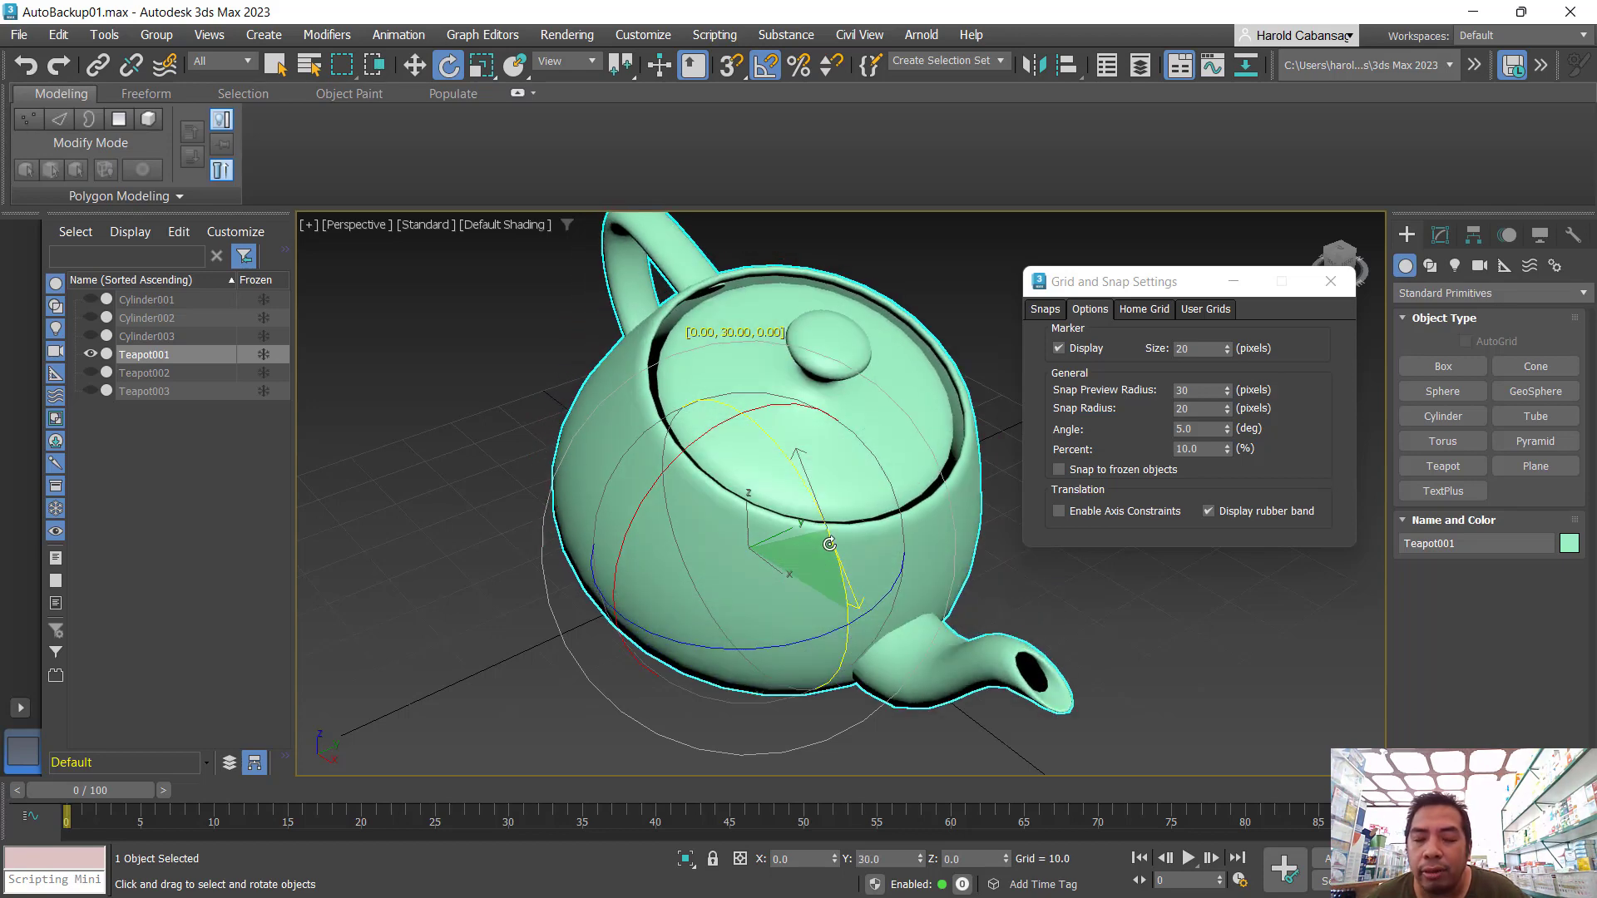
left_click_drag(829, 544, 829, 549)
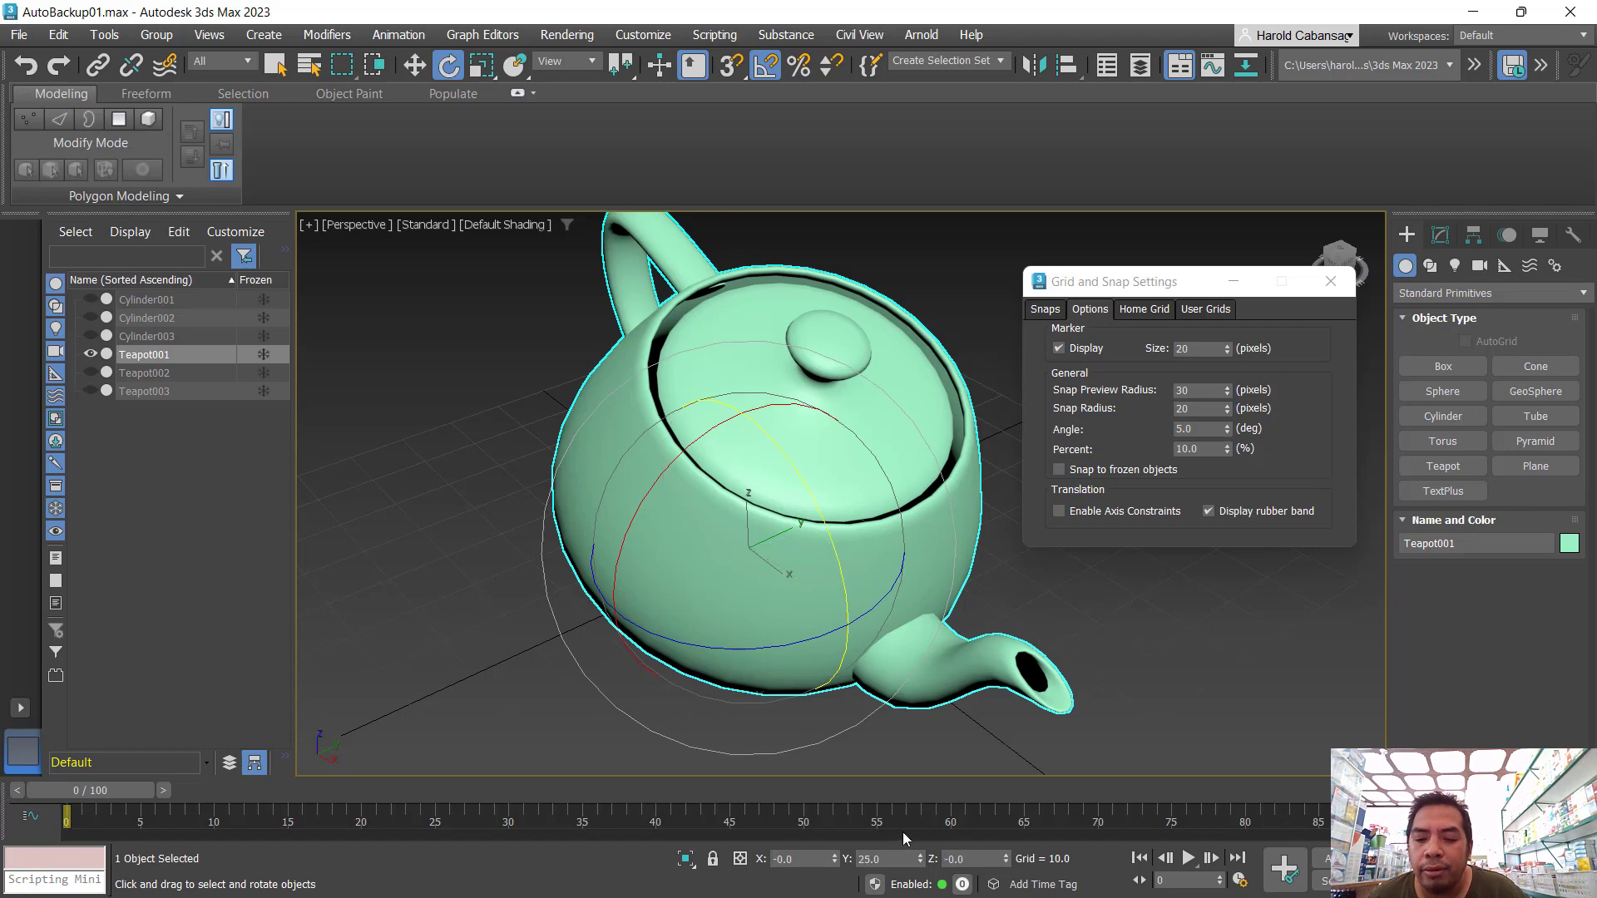
left_click(892, 859)
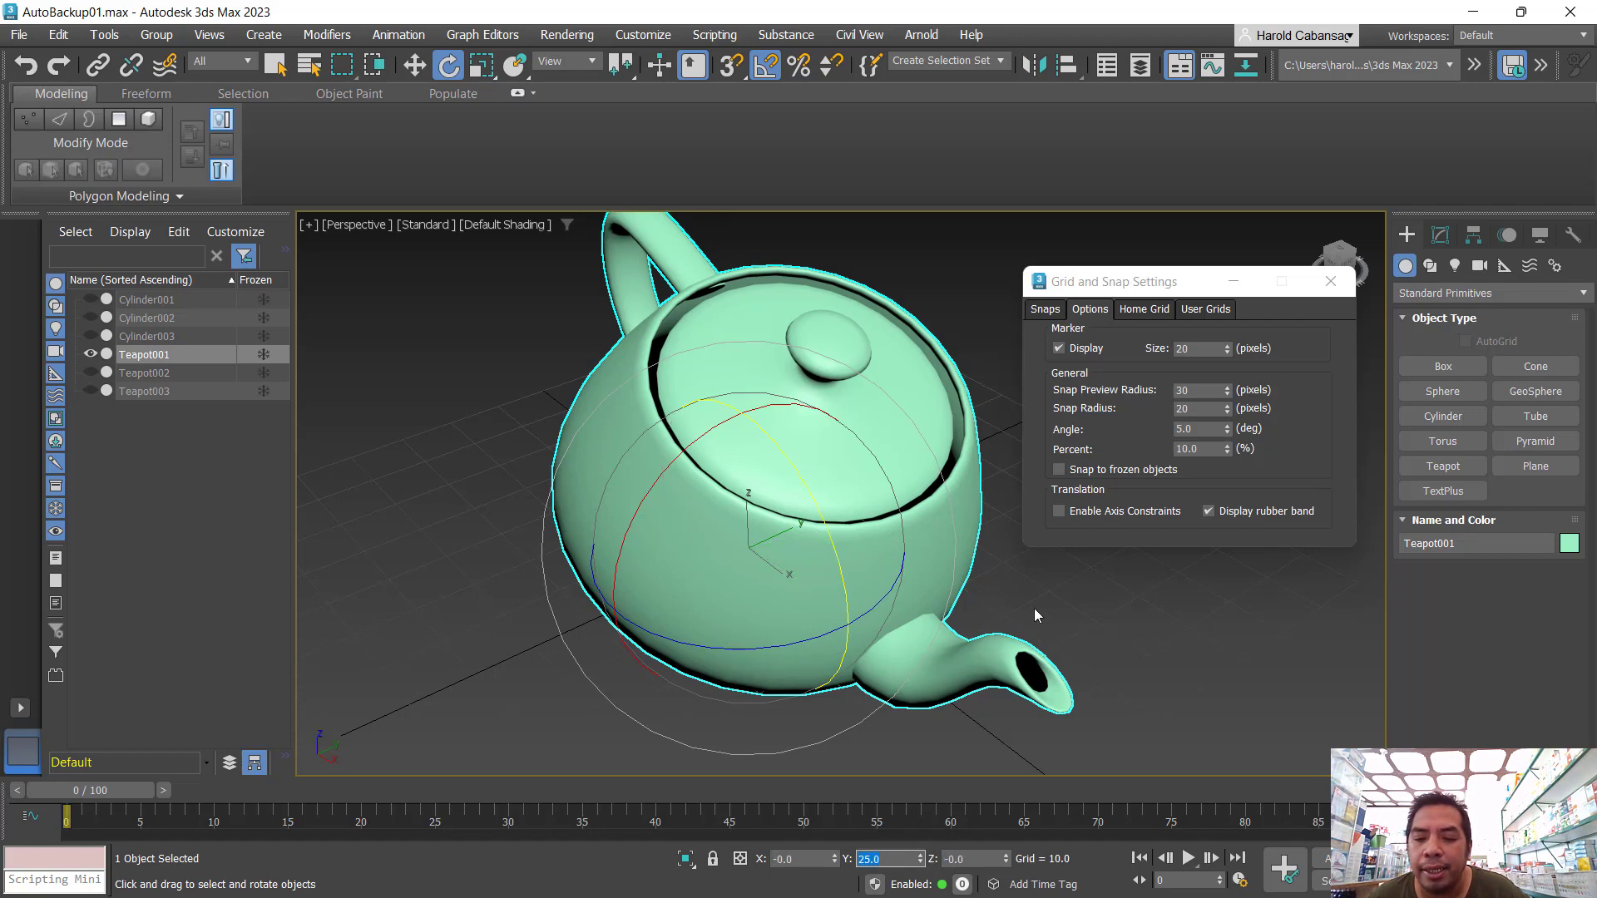
- View the tilted teapot from the side and reset its Y rotation to 0
middle_click_drag(1035, 607, 943, 499)
scroll(887, 594, "down", 2)
middle_click_drag(847, 646, 870, 593, "alt")
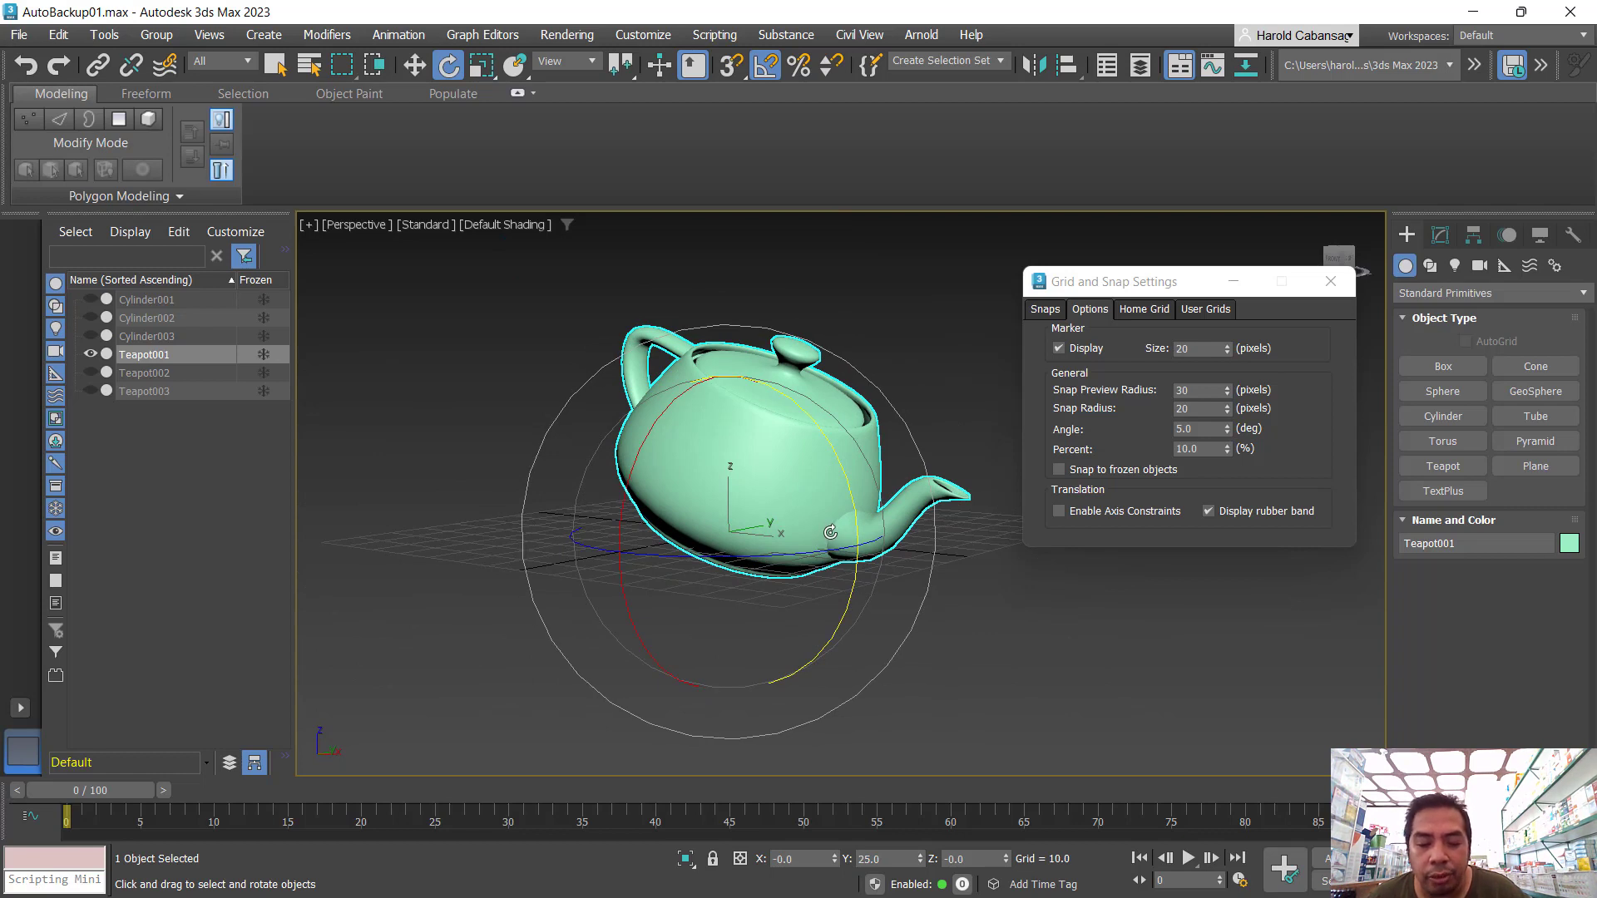
right_click(921, 864)
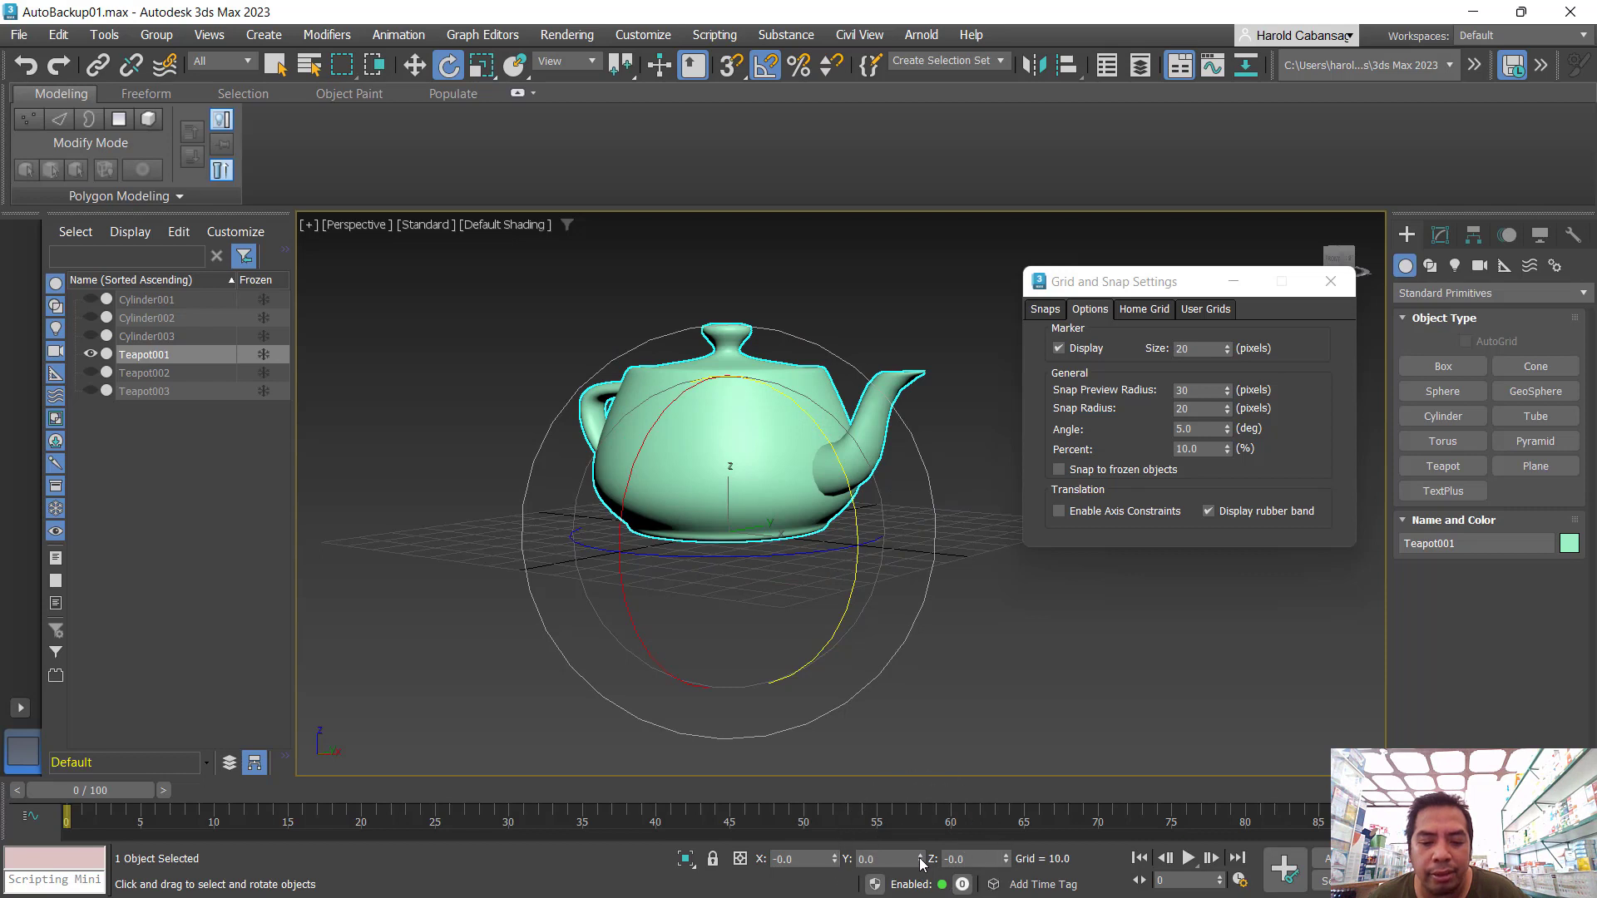
- Set the angle snap increment to 45 degrees
double_click(1210, 426)
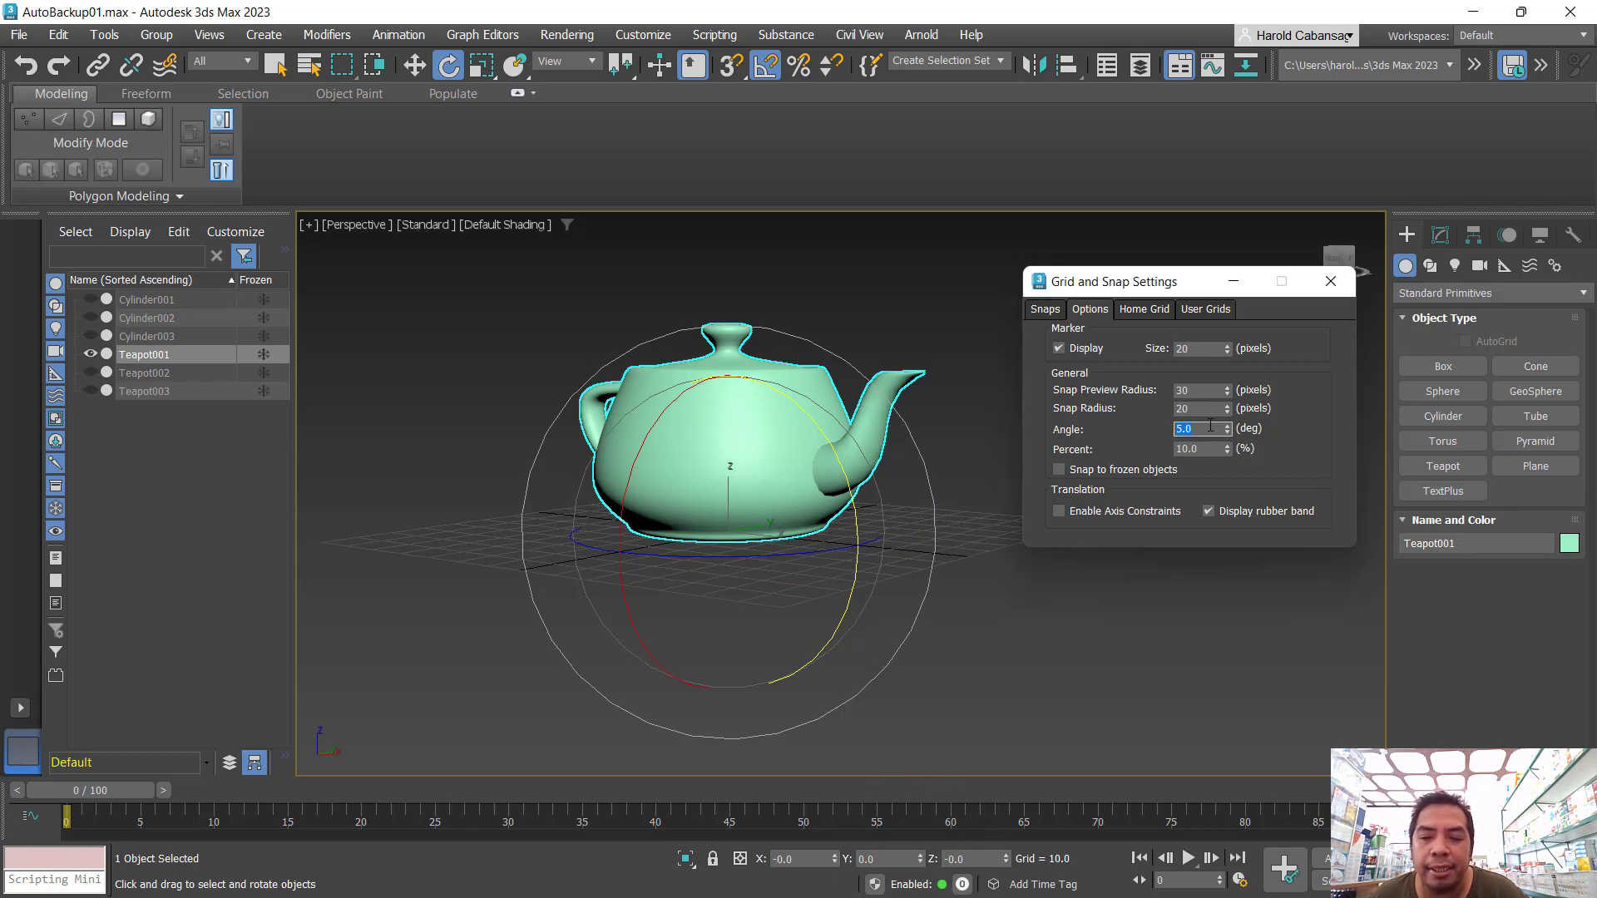
type("45")
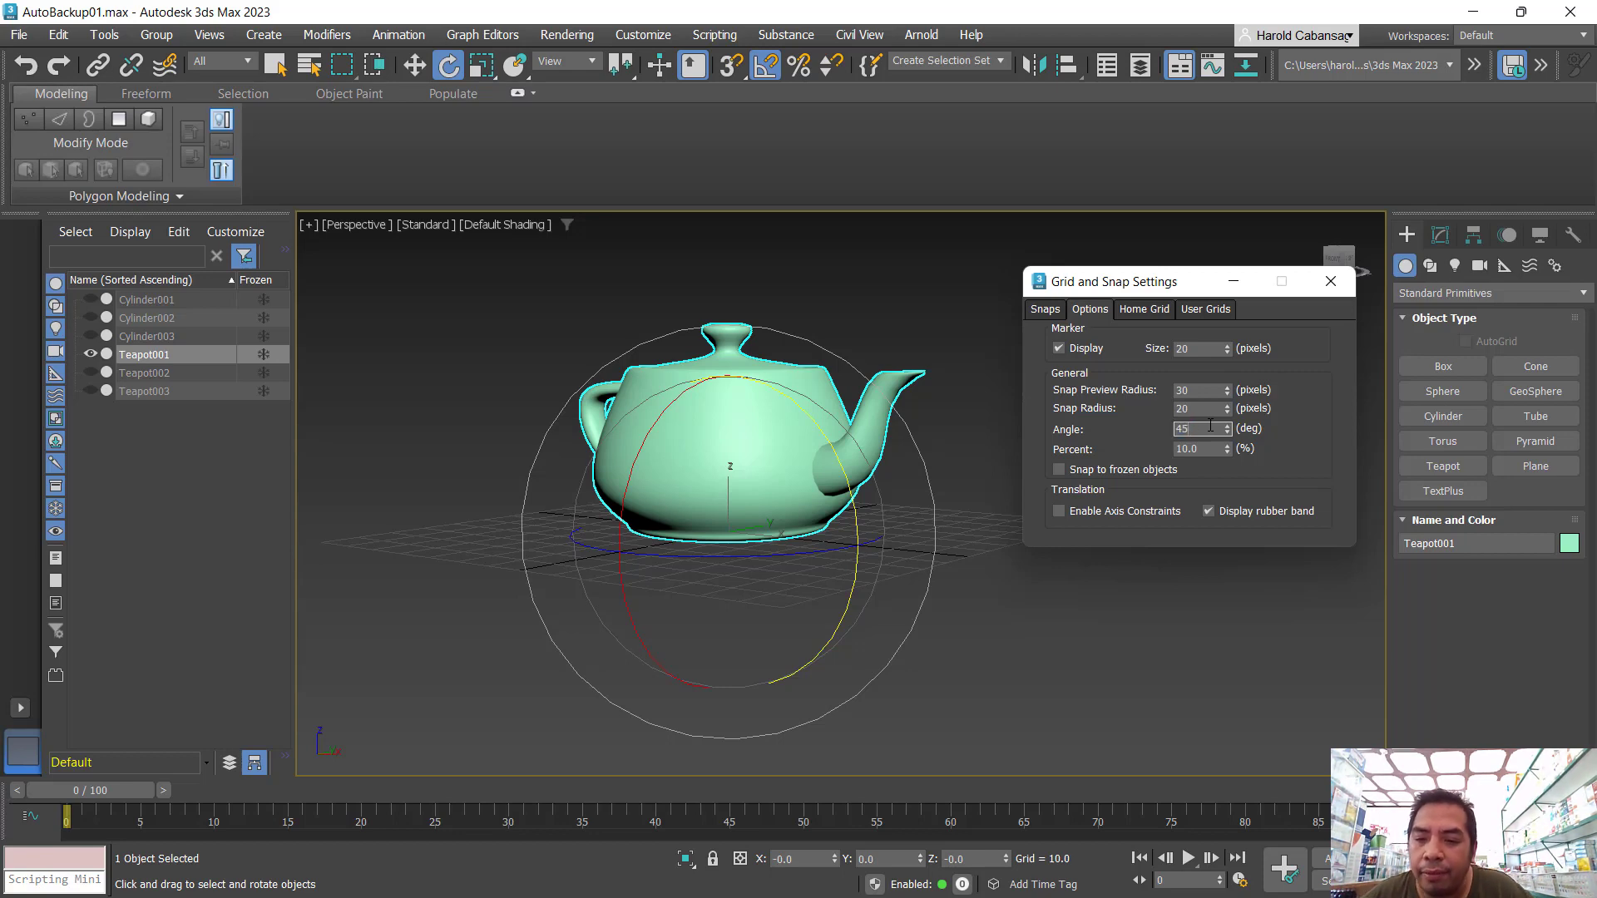
key("Return")
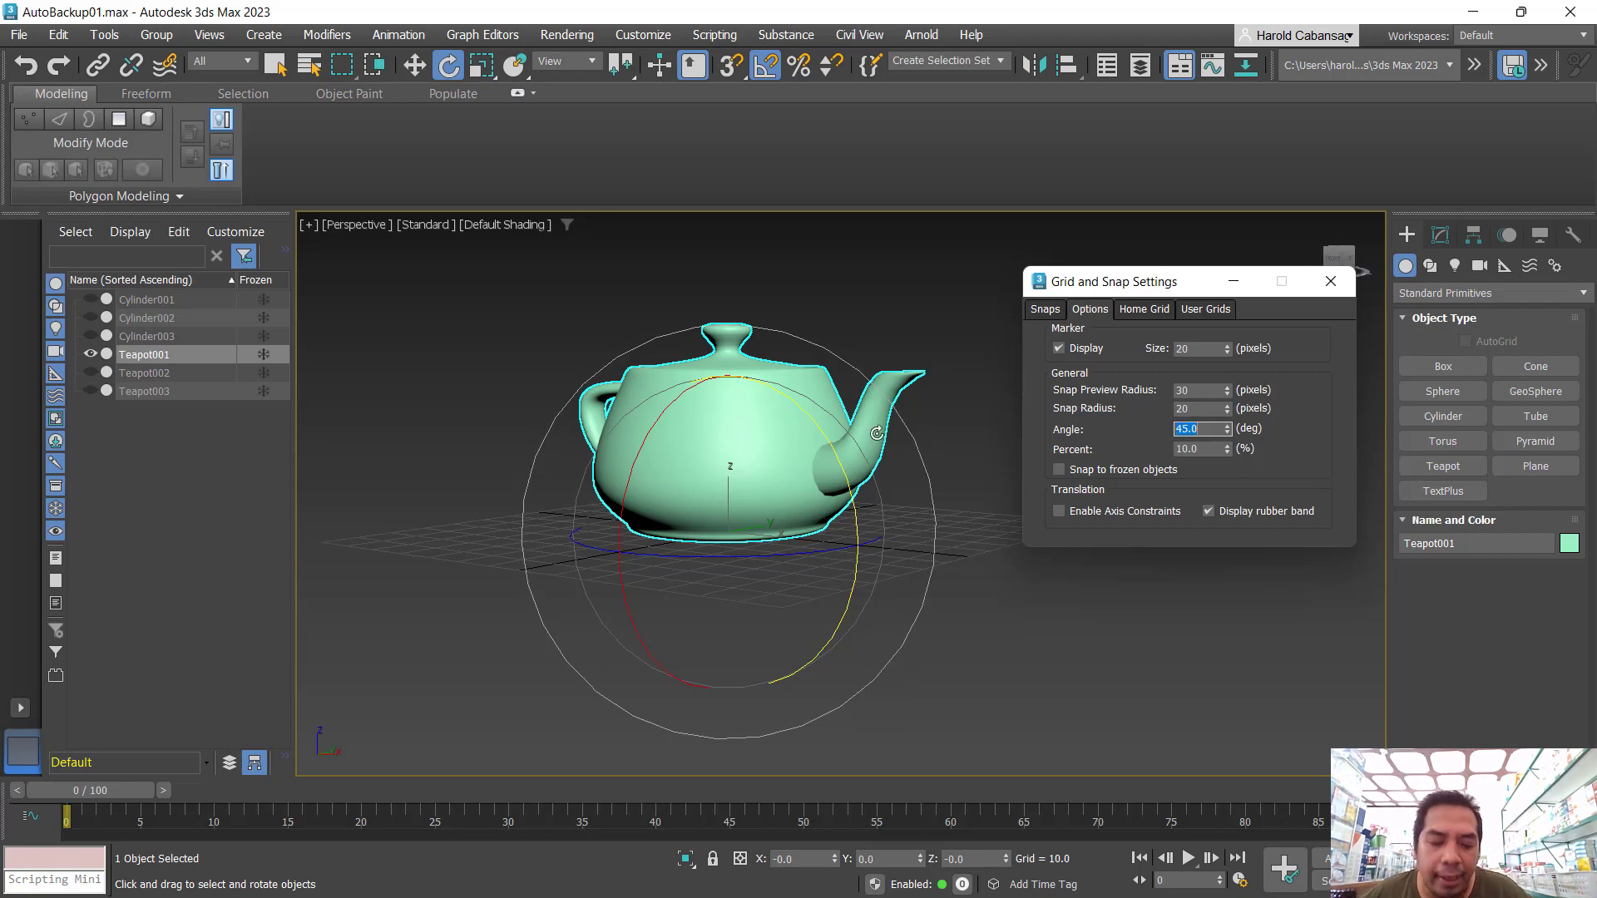
- Snap-rotate the teapot 45 degrees about Y and back to 0, and rotate it 45 degrees about X
middle_click_drag(858, 481, 829, 509, "alt")
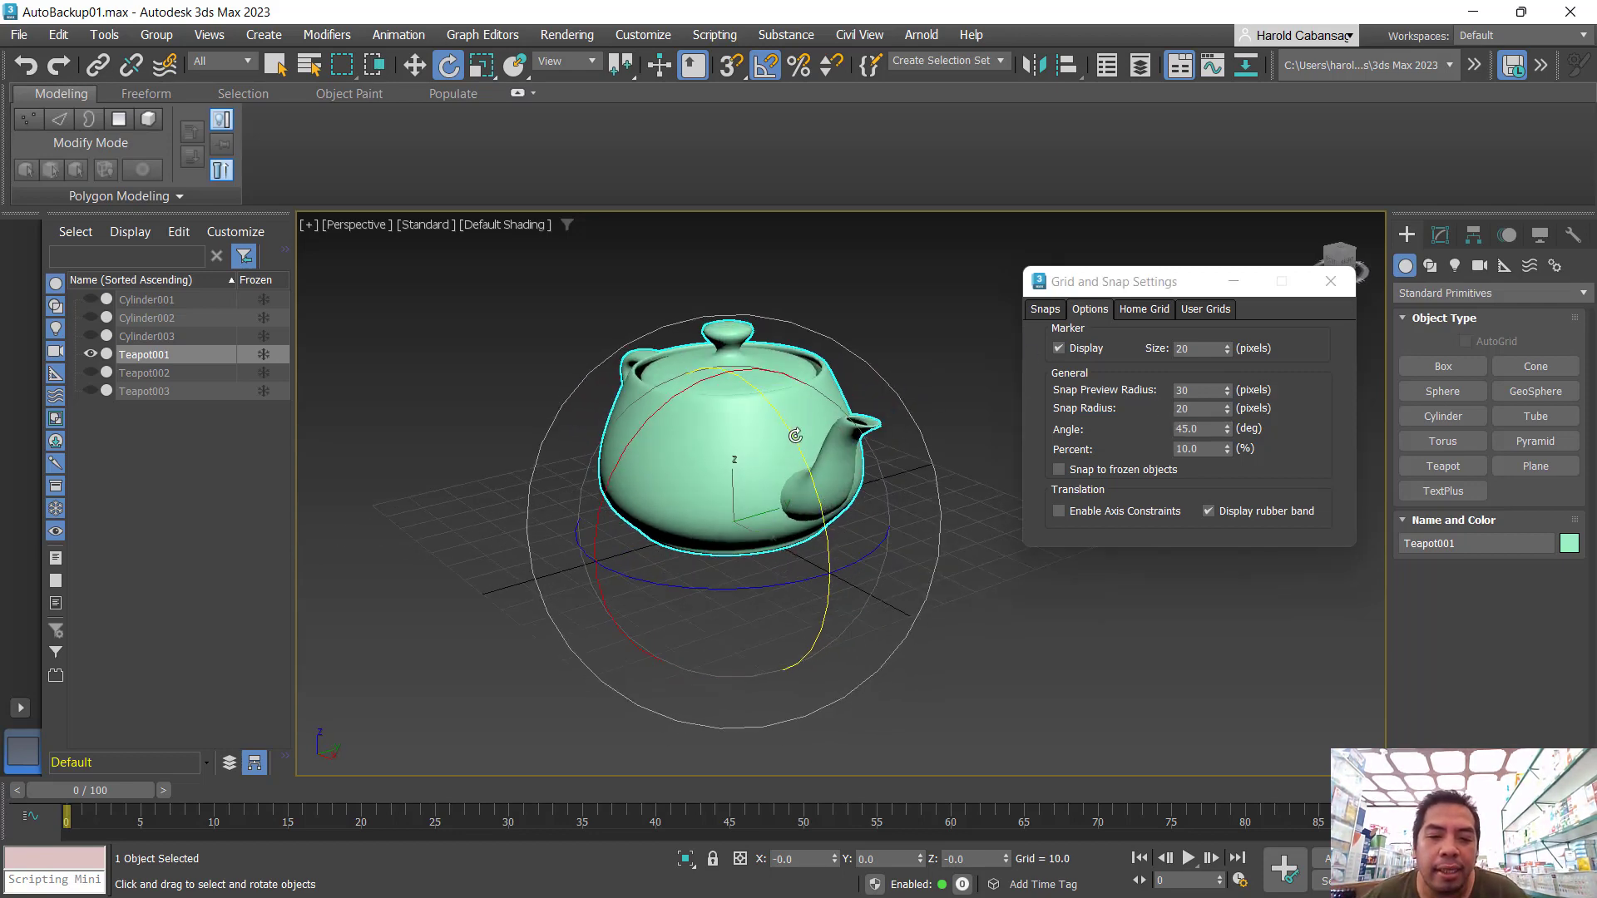
left_click_drag(798, 436, 799, 440)
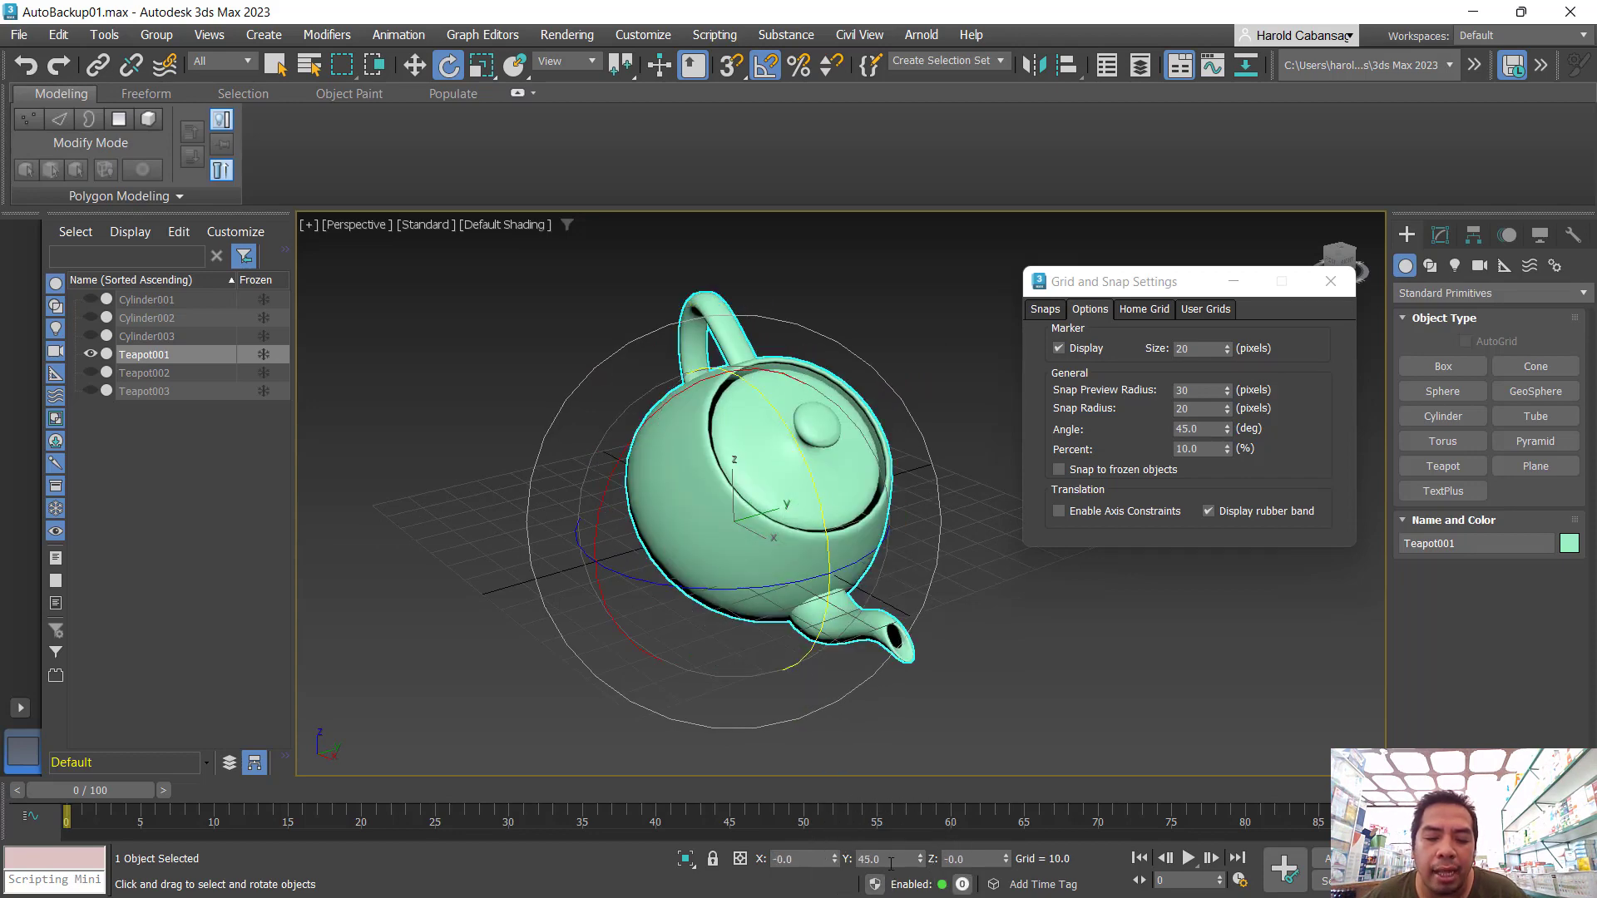
left_click_drag(820, 504, 816, 492)
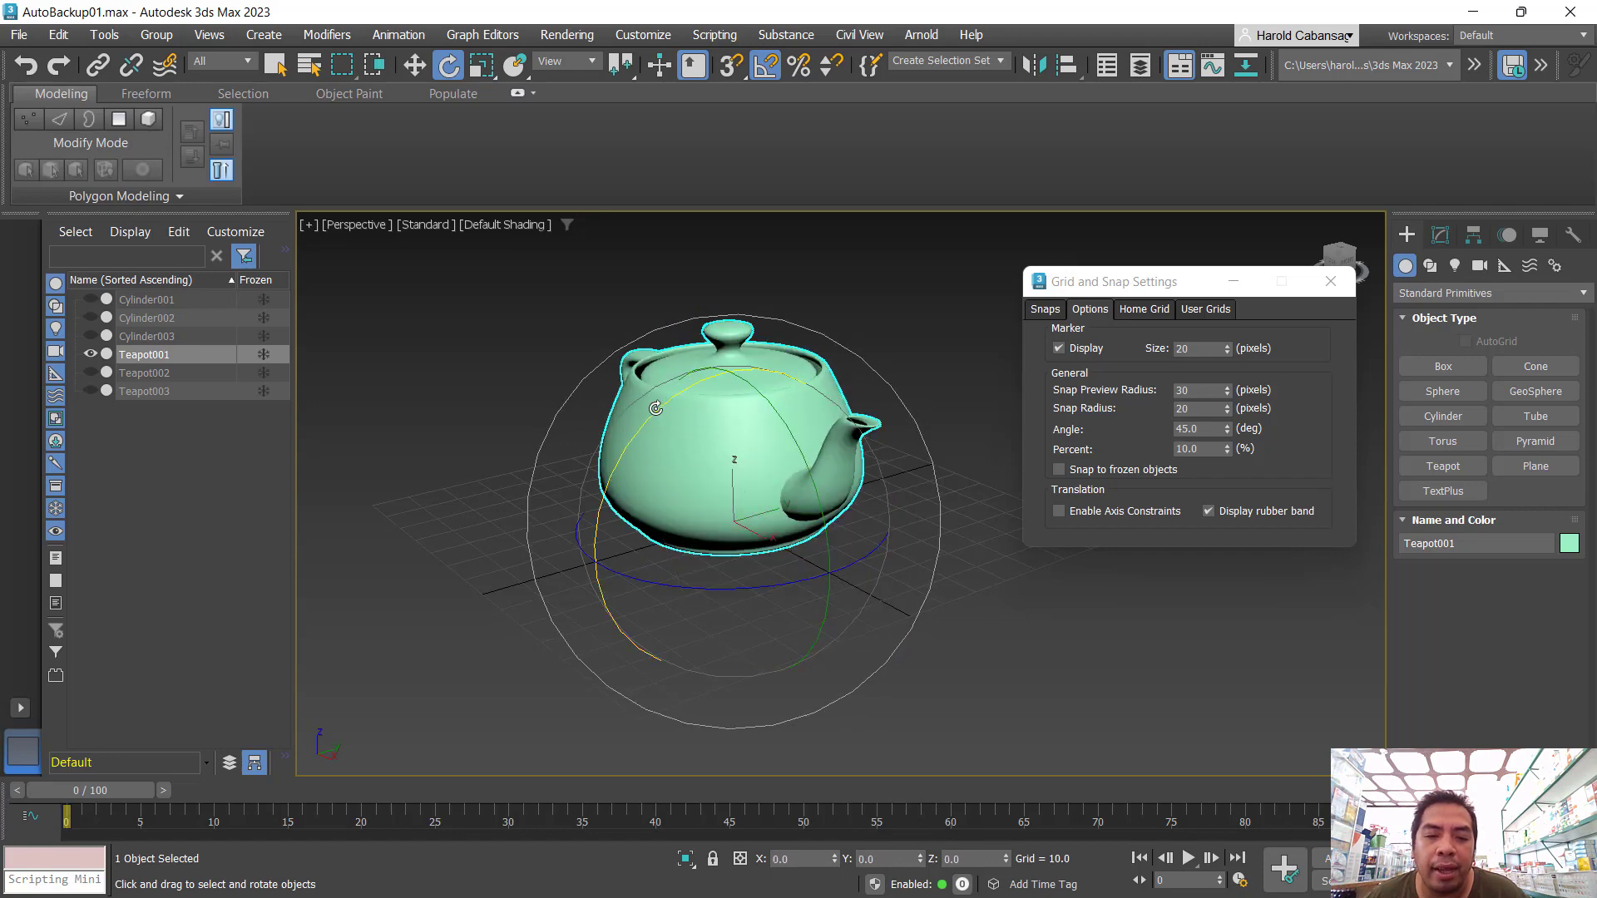
left_click_drag(656, 407, 601, 553)
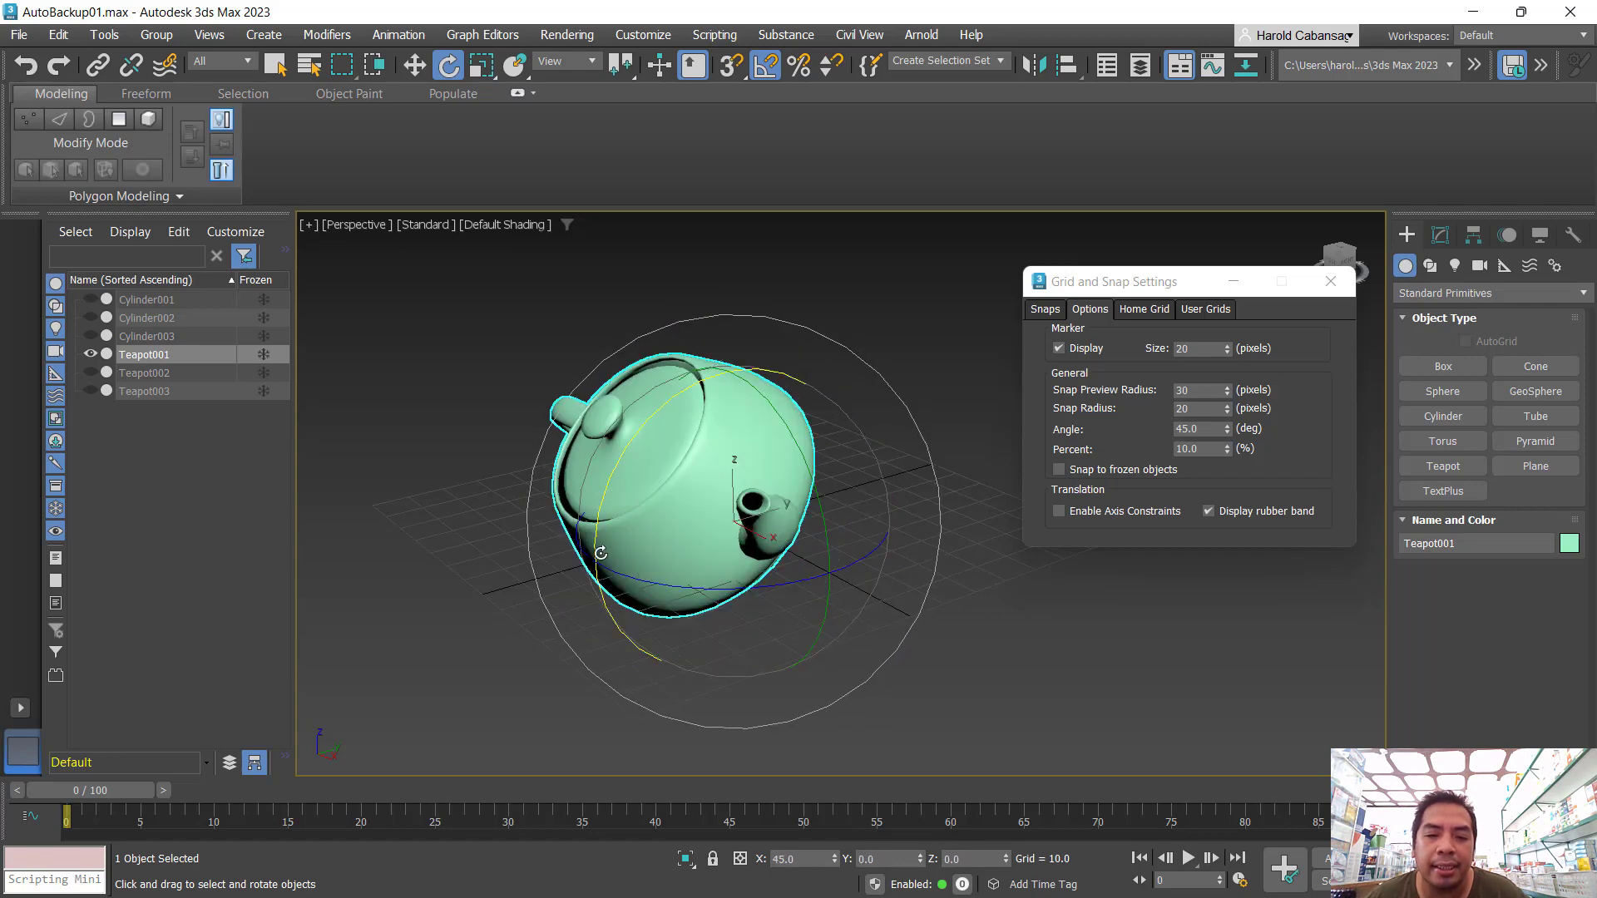
- Set the angle snap increment to 5 degrees and close the snap settings, leaving Angle Snap on
left_click(1213, 431)
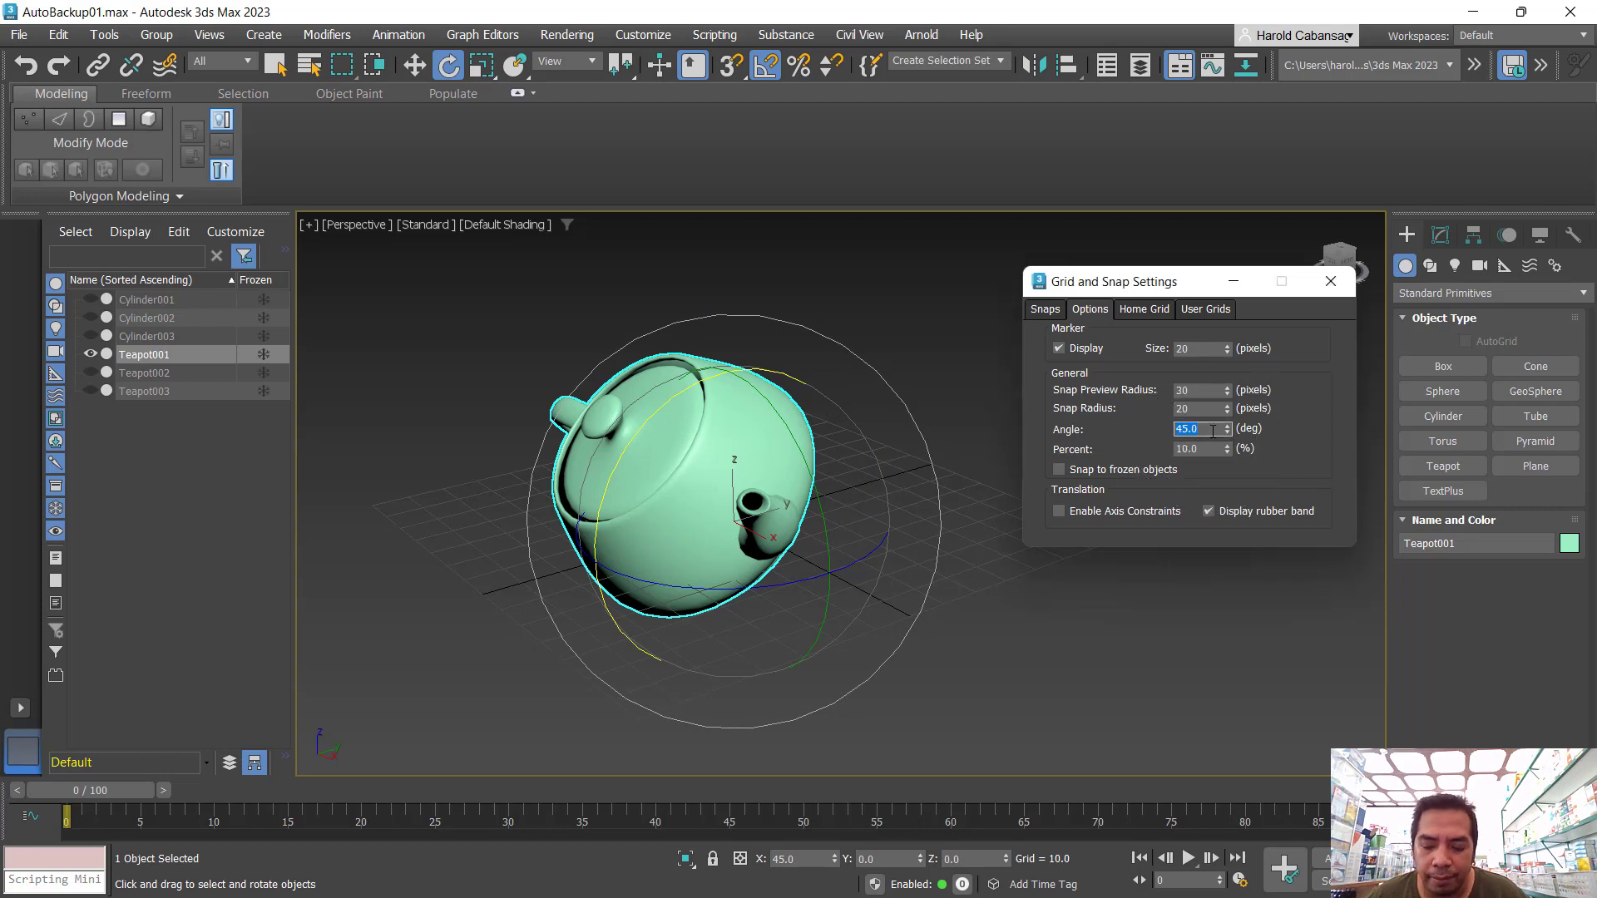
type("5")
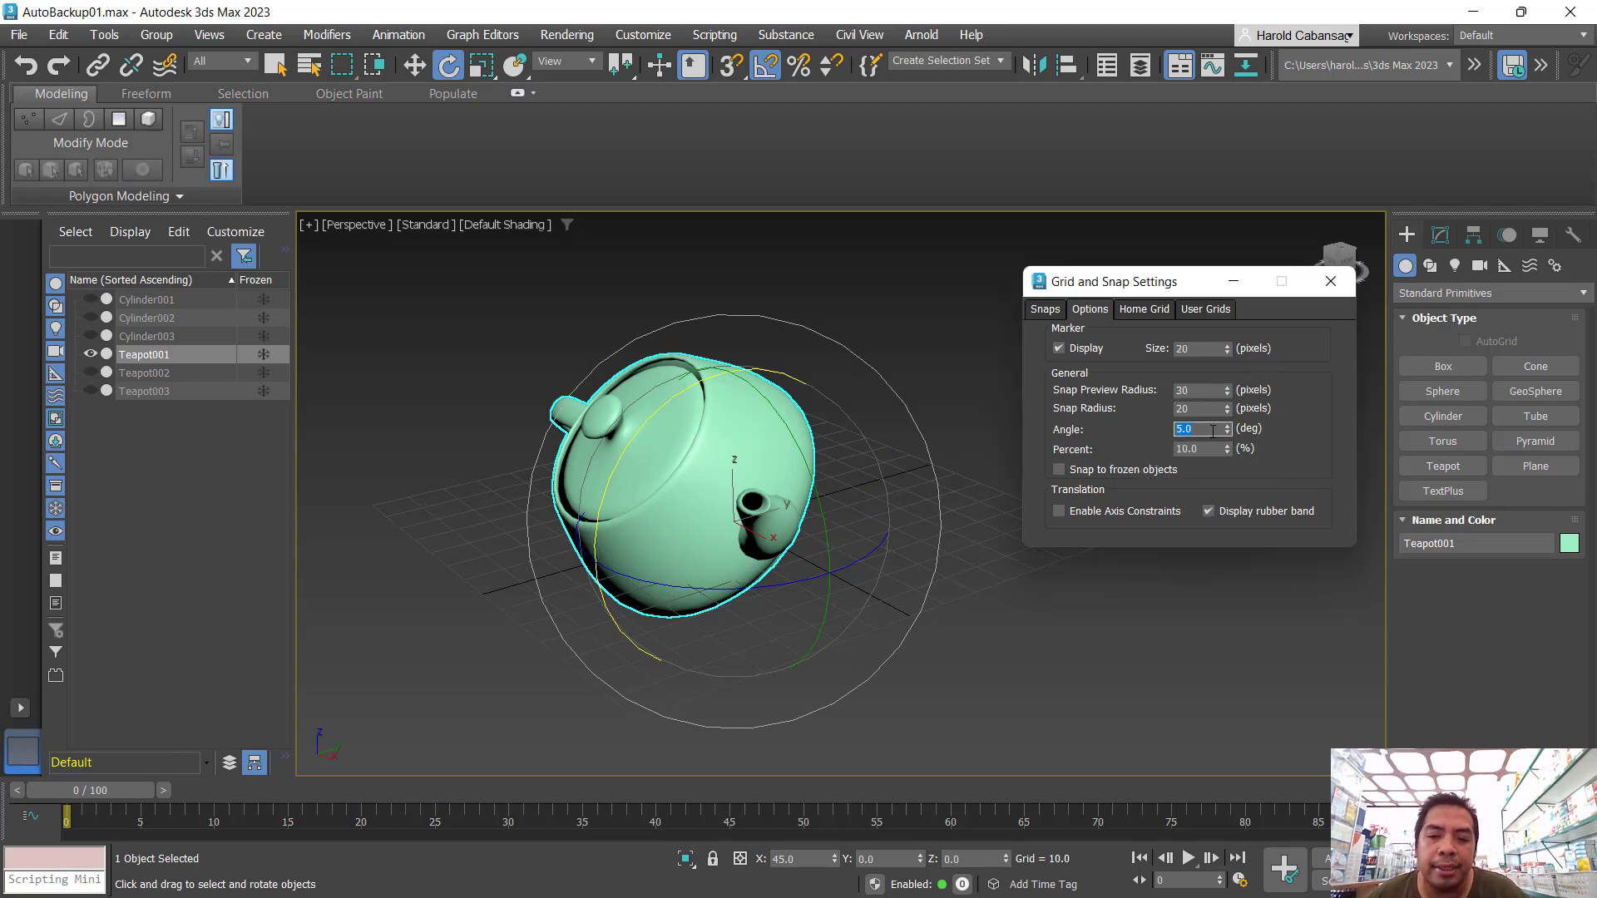
left_click(766, 72)
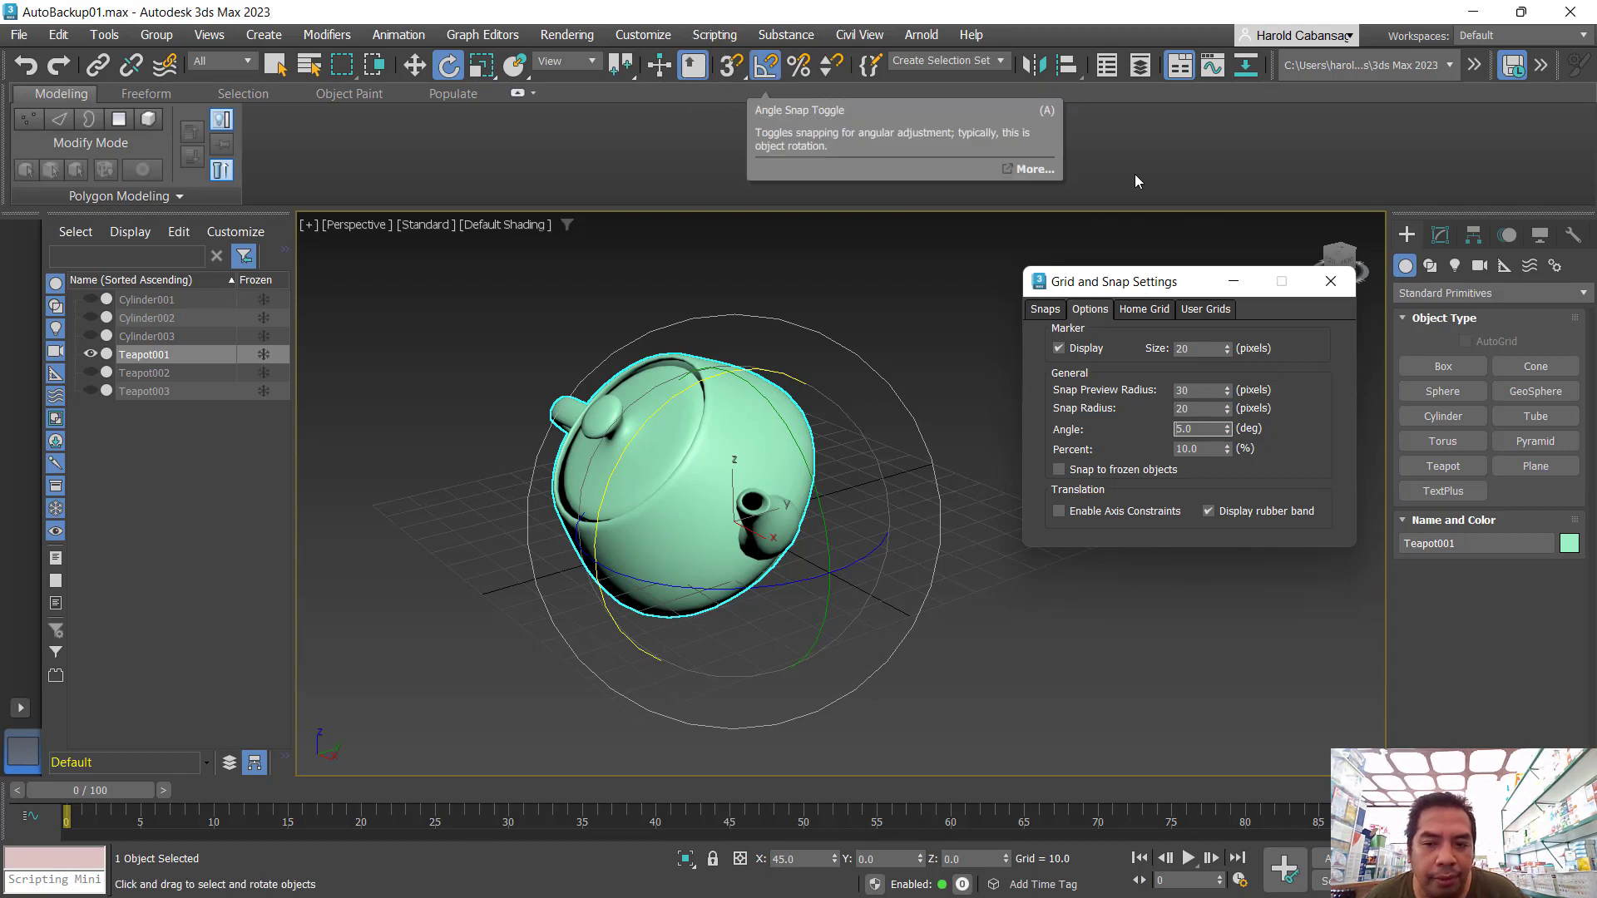
left_click(1330, 283)
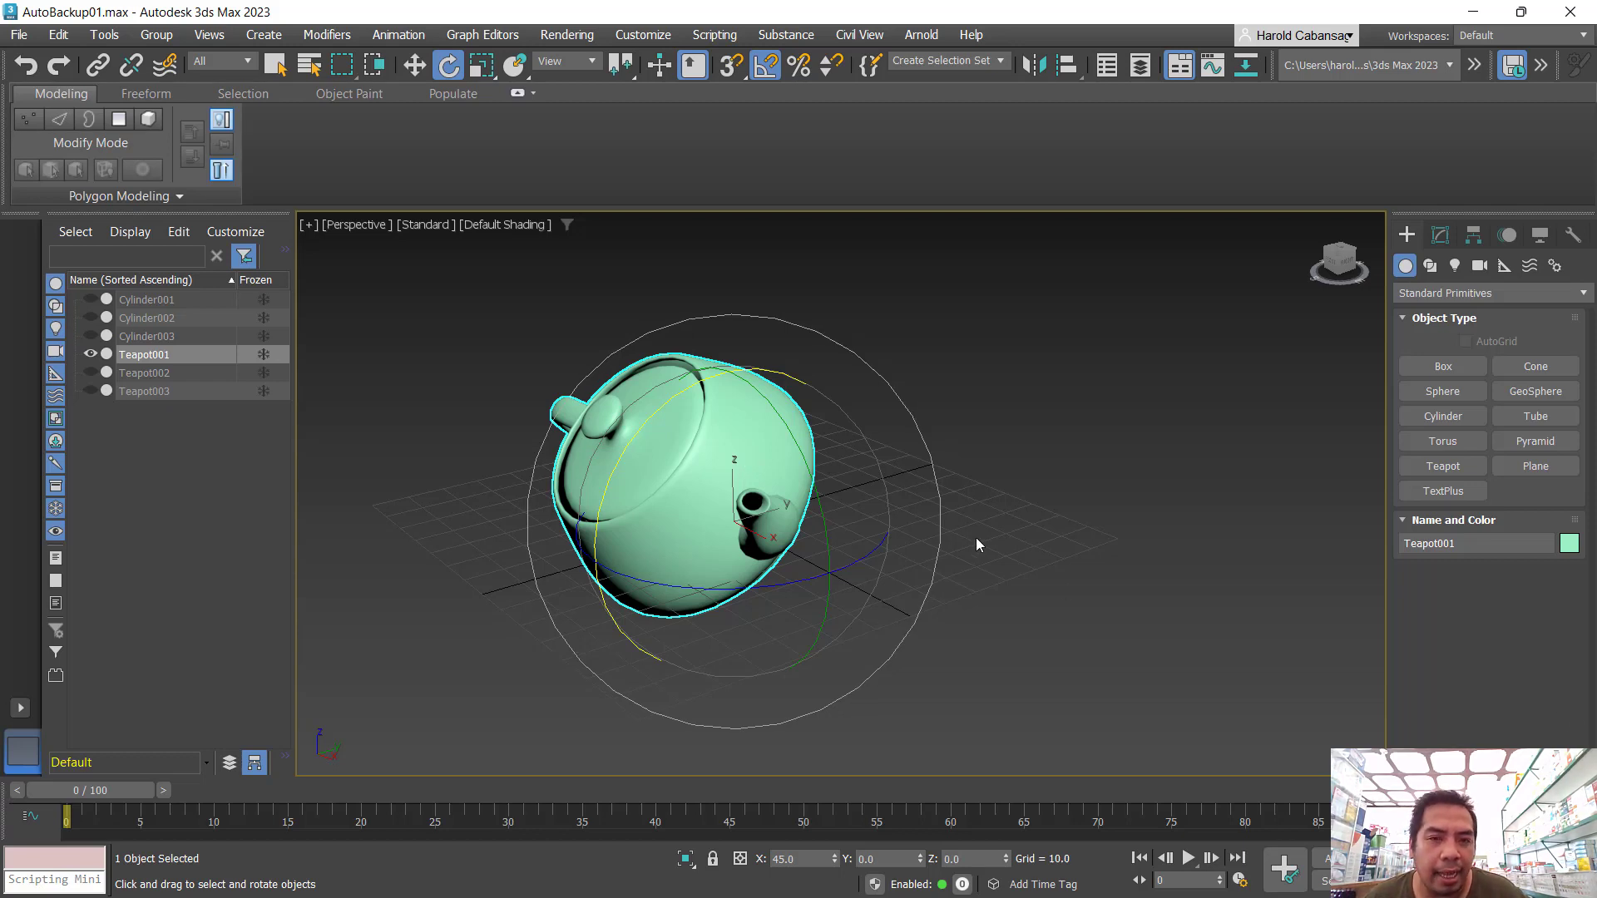
- Reset the teapot's X rotation to 0 with the Rotate tool active and check the Y and Z rotations
left_click(446, 66)
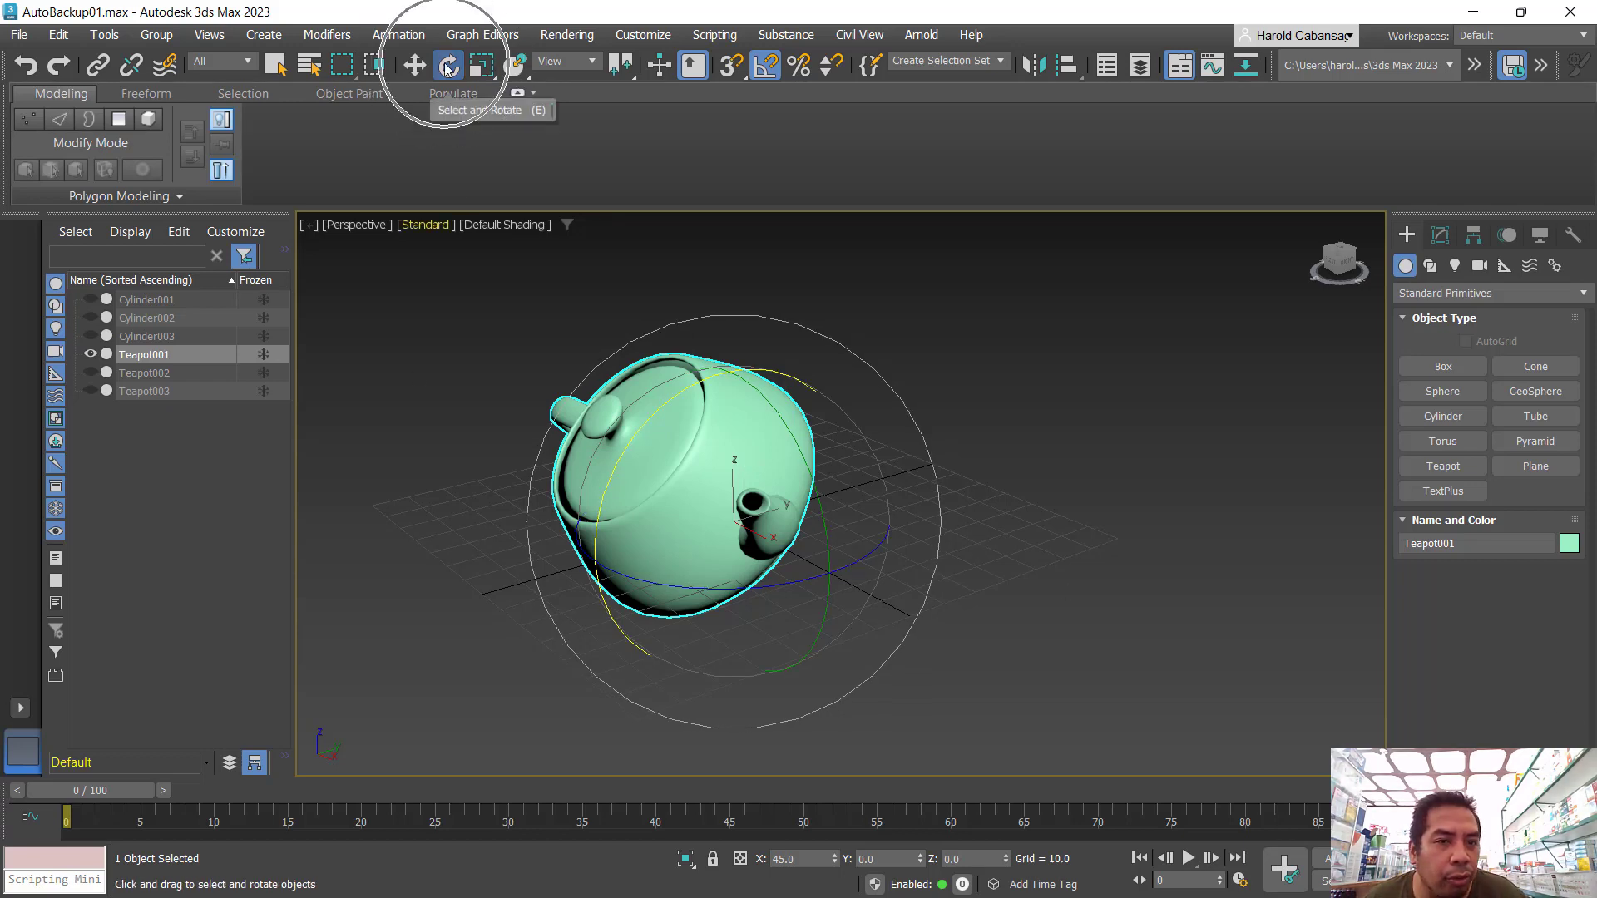
key("ctrl")
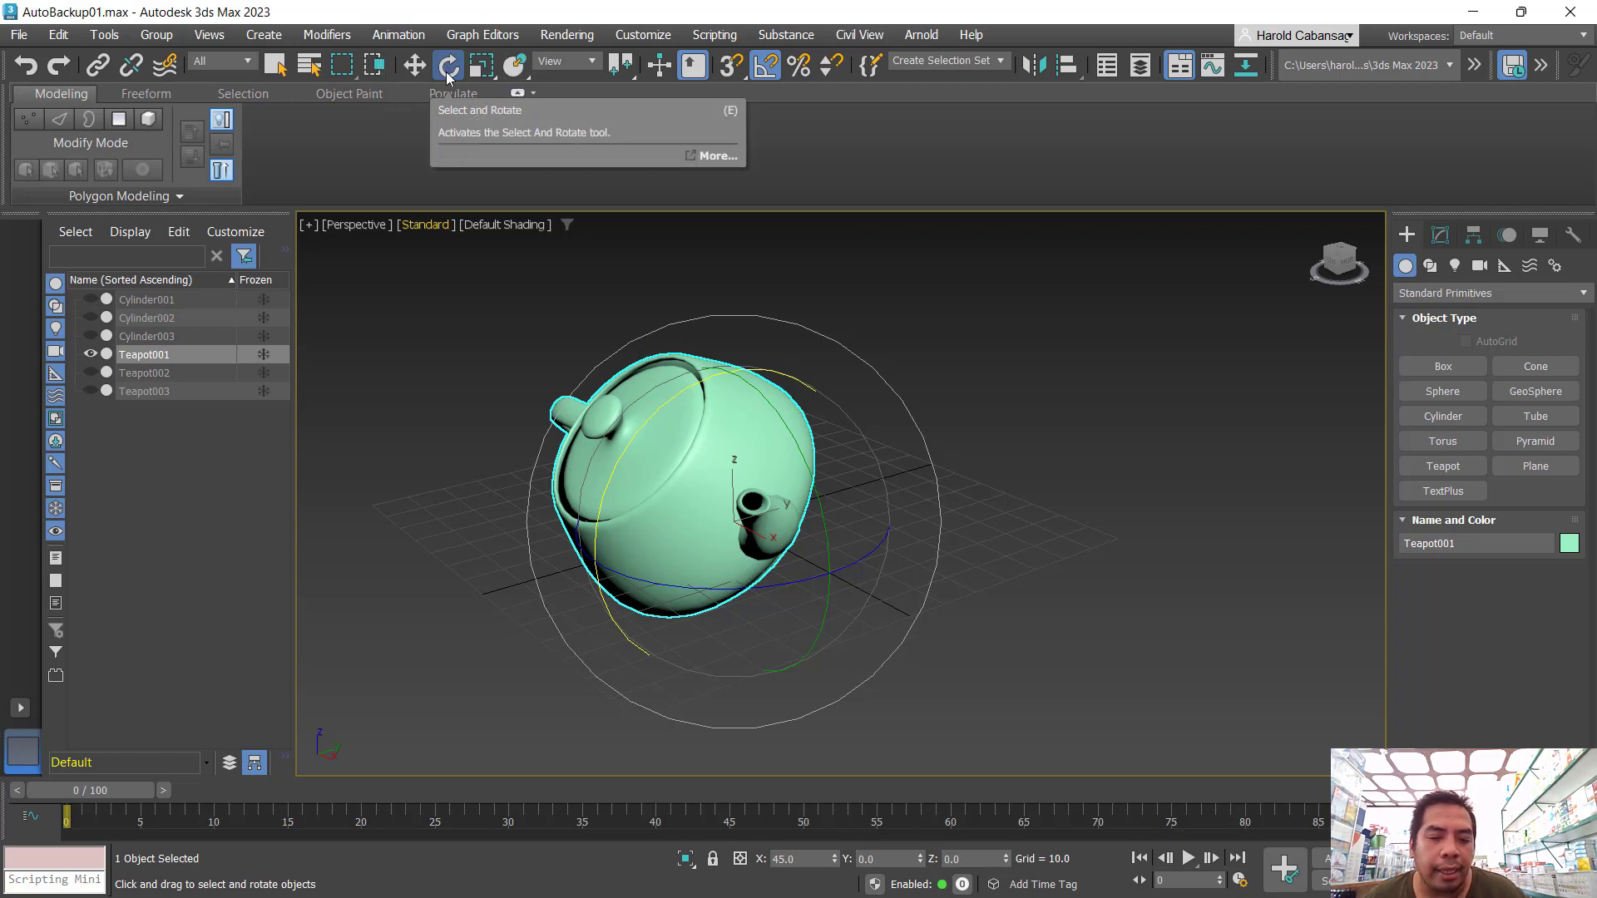
right_click(834, 859)
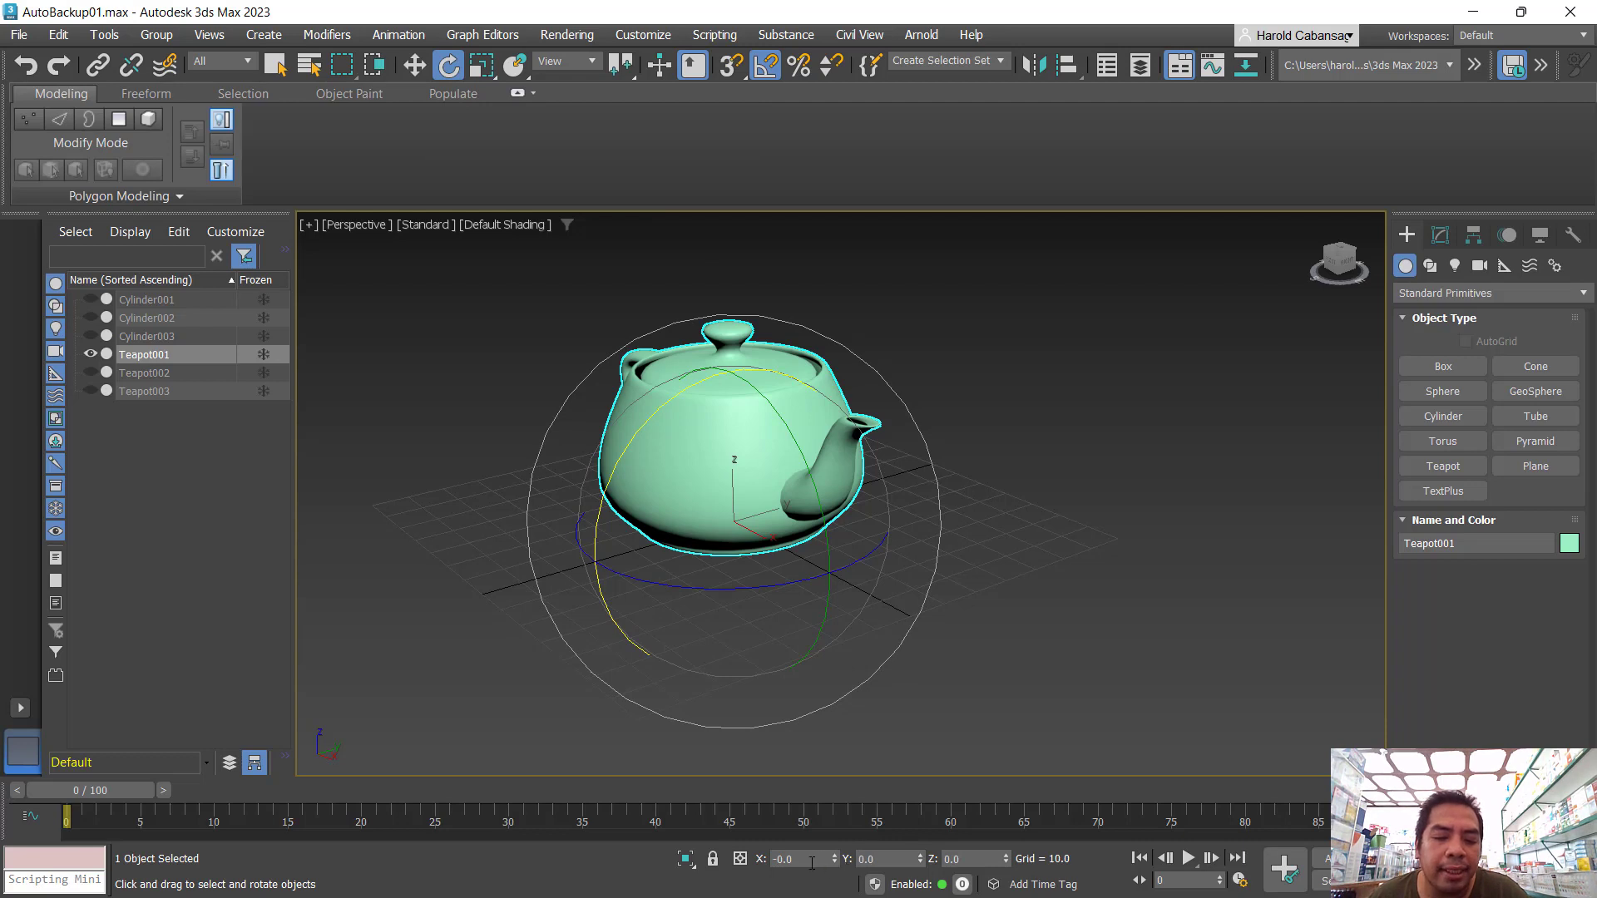
left_click(910, 859)
left_click(977, 859)
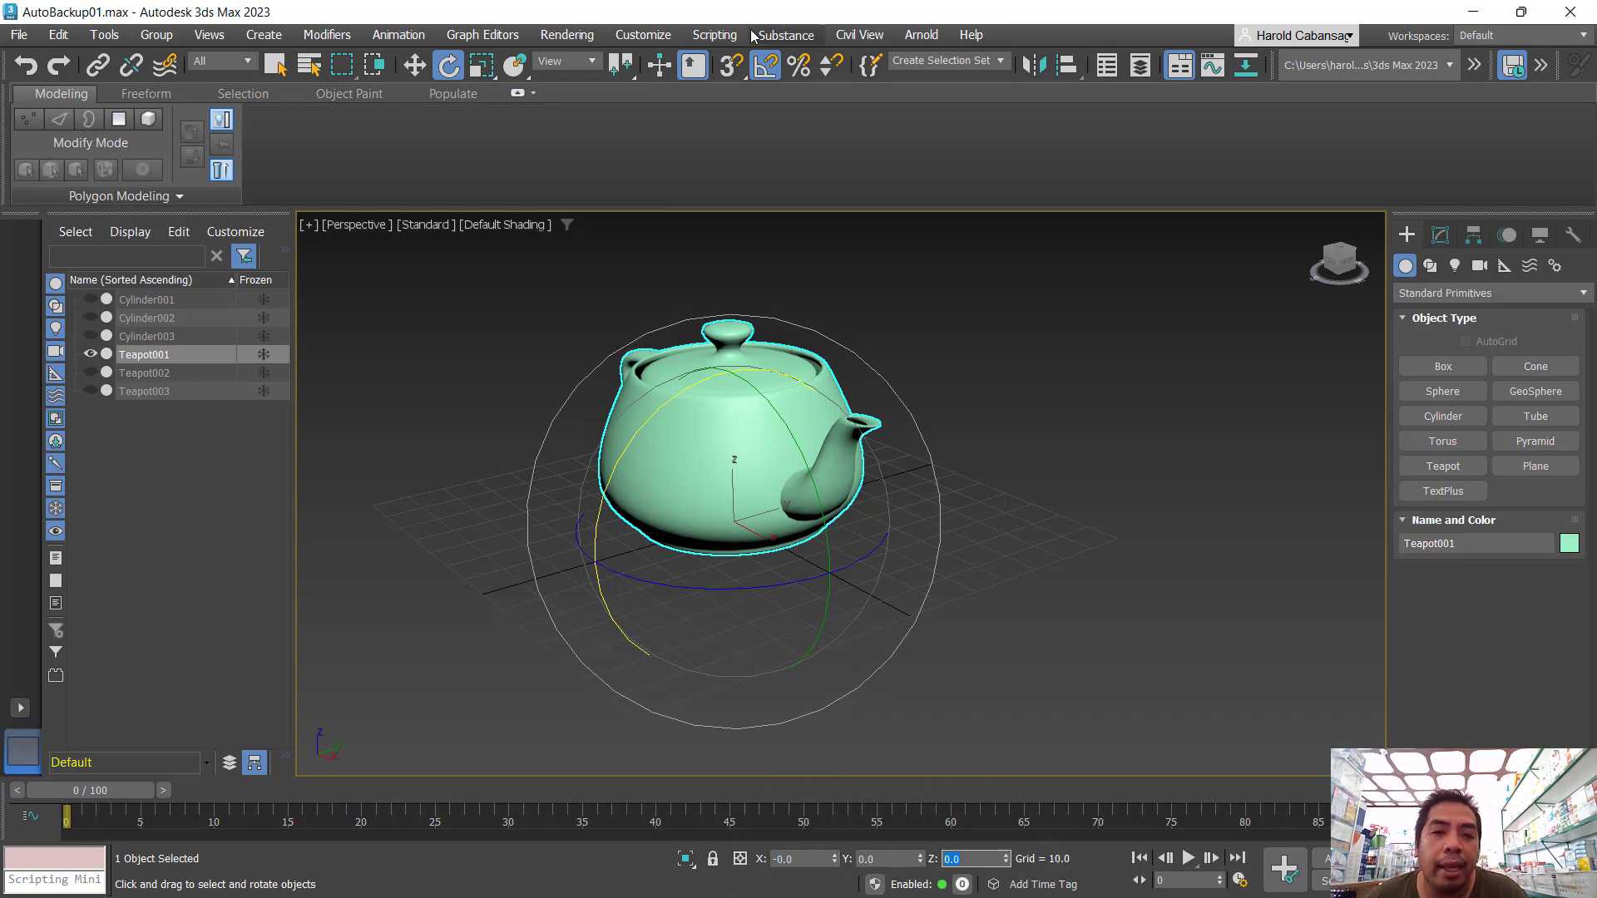
- Check the snap options for the 5-degree angle increment, close them, and turn Angle Snap off
right_click(769, 75)
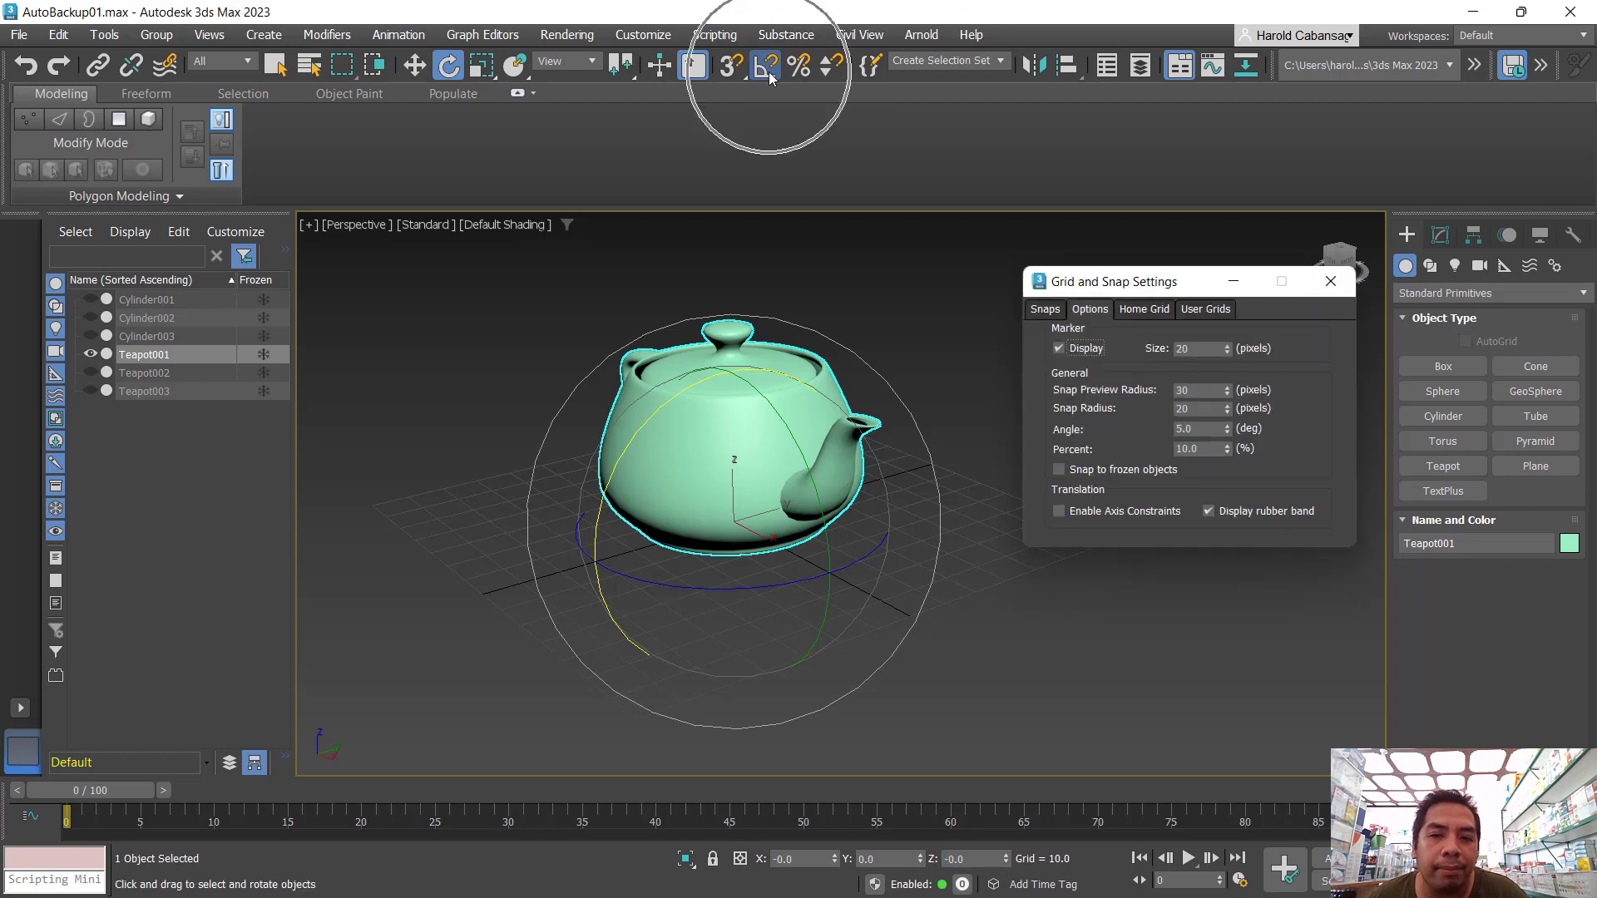
left_click(1331, 281)
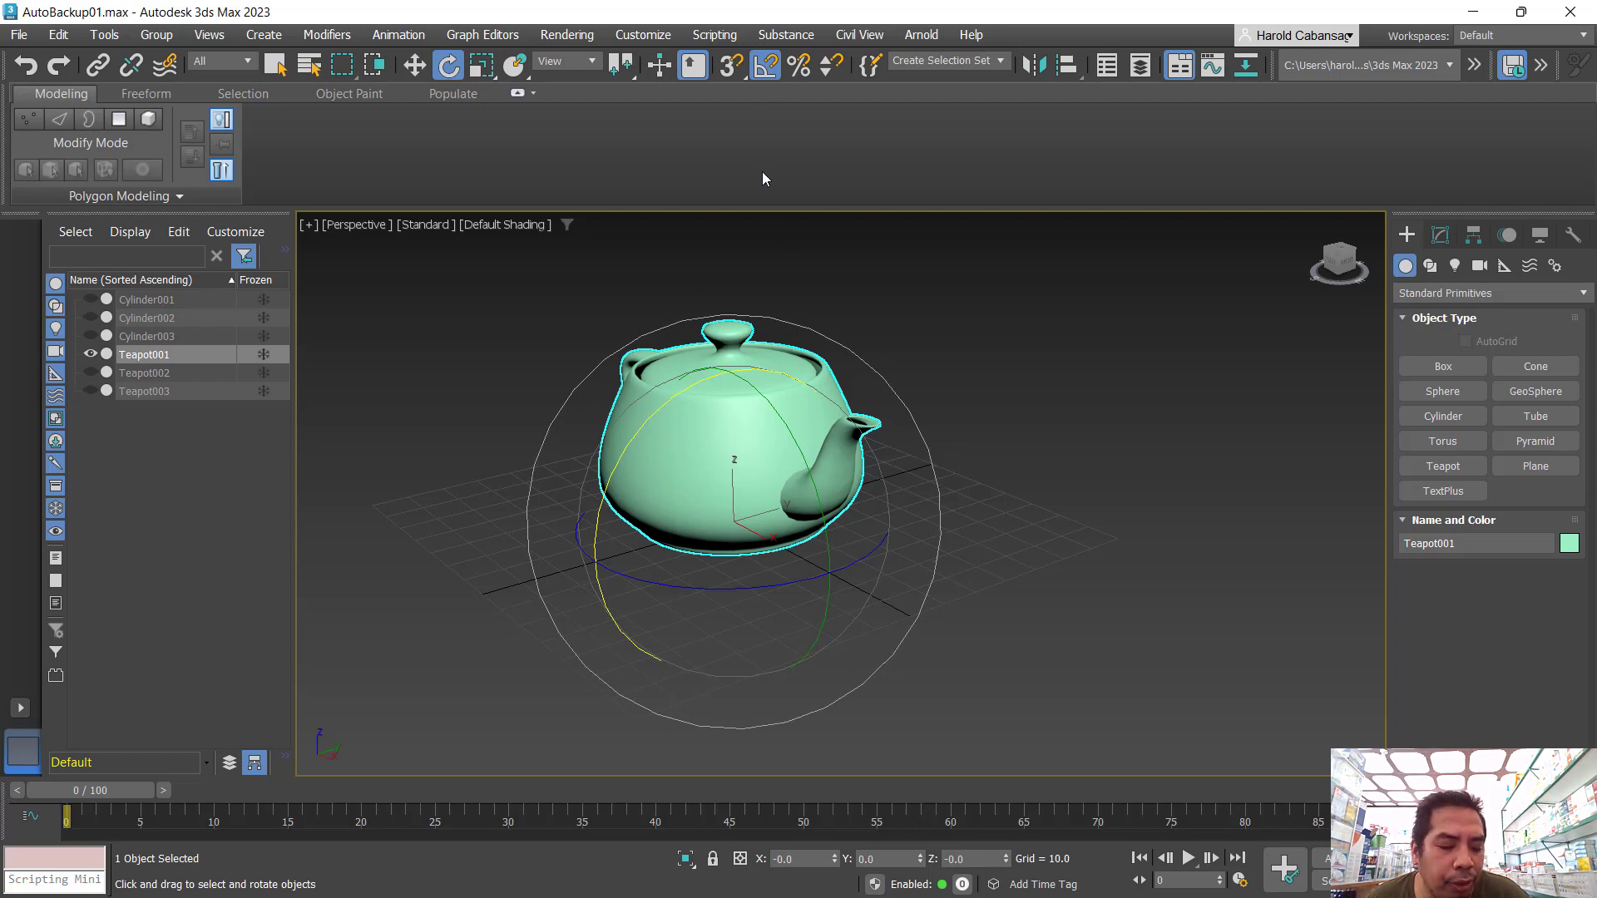
key("a")
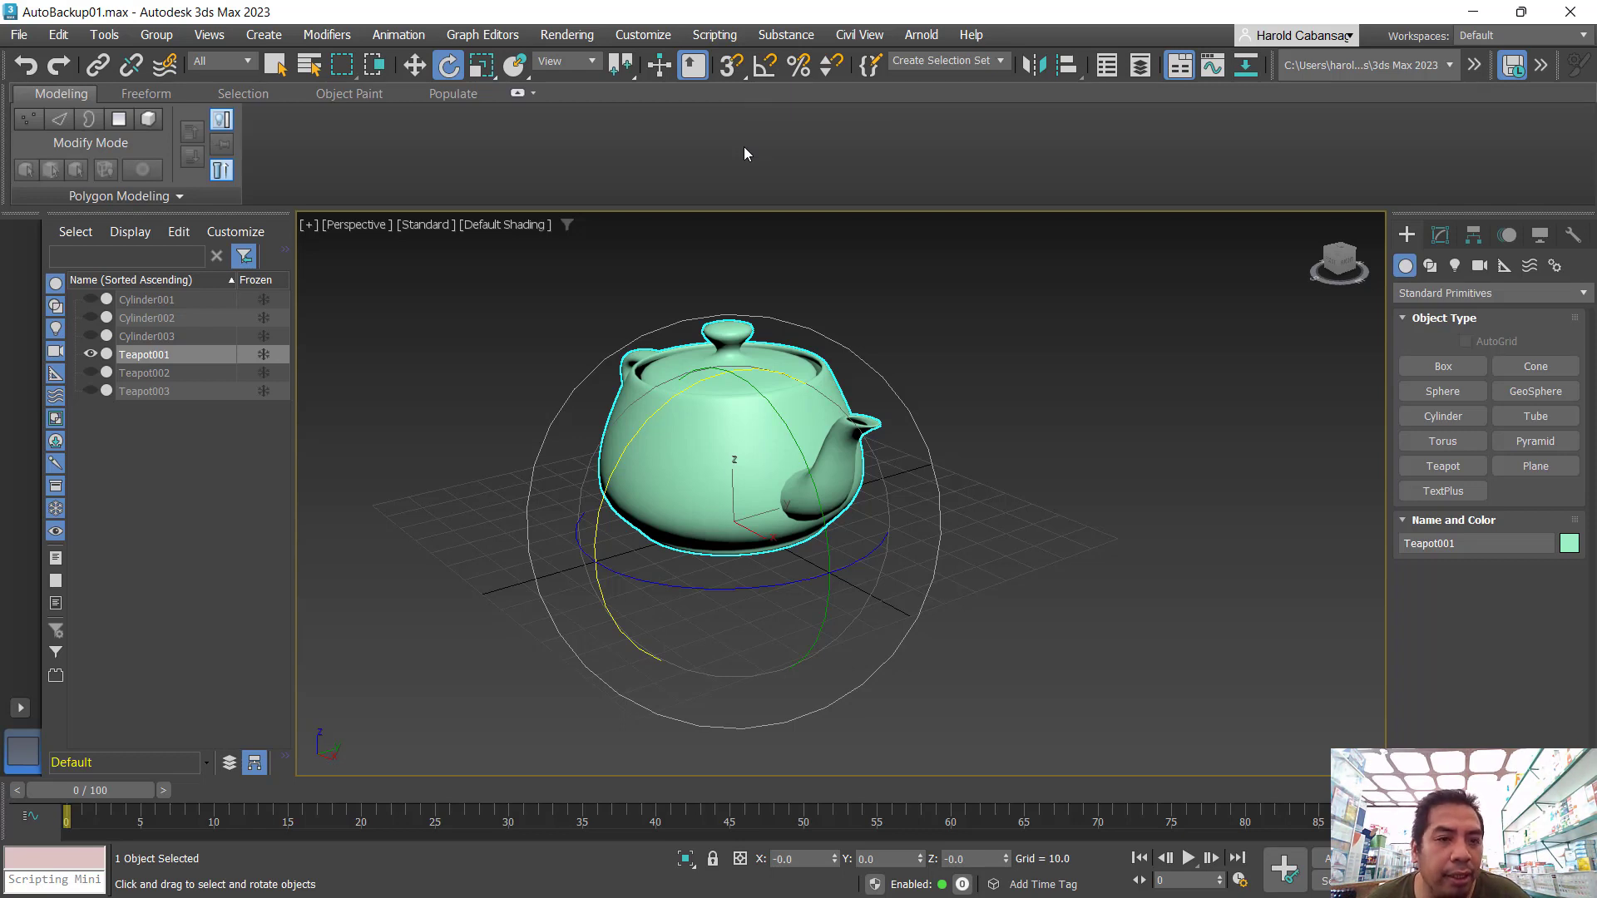
- Toggle 3D Snap with the Move tool and Angle Snap with the Rotate tool, turn both off, and deselect the teapot
key("w")
key("s")
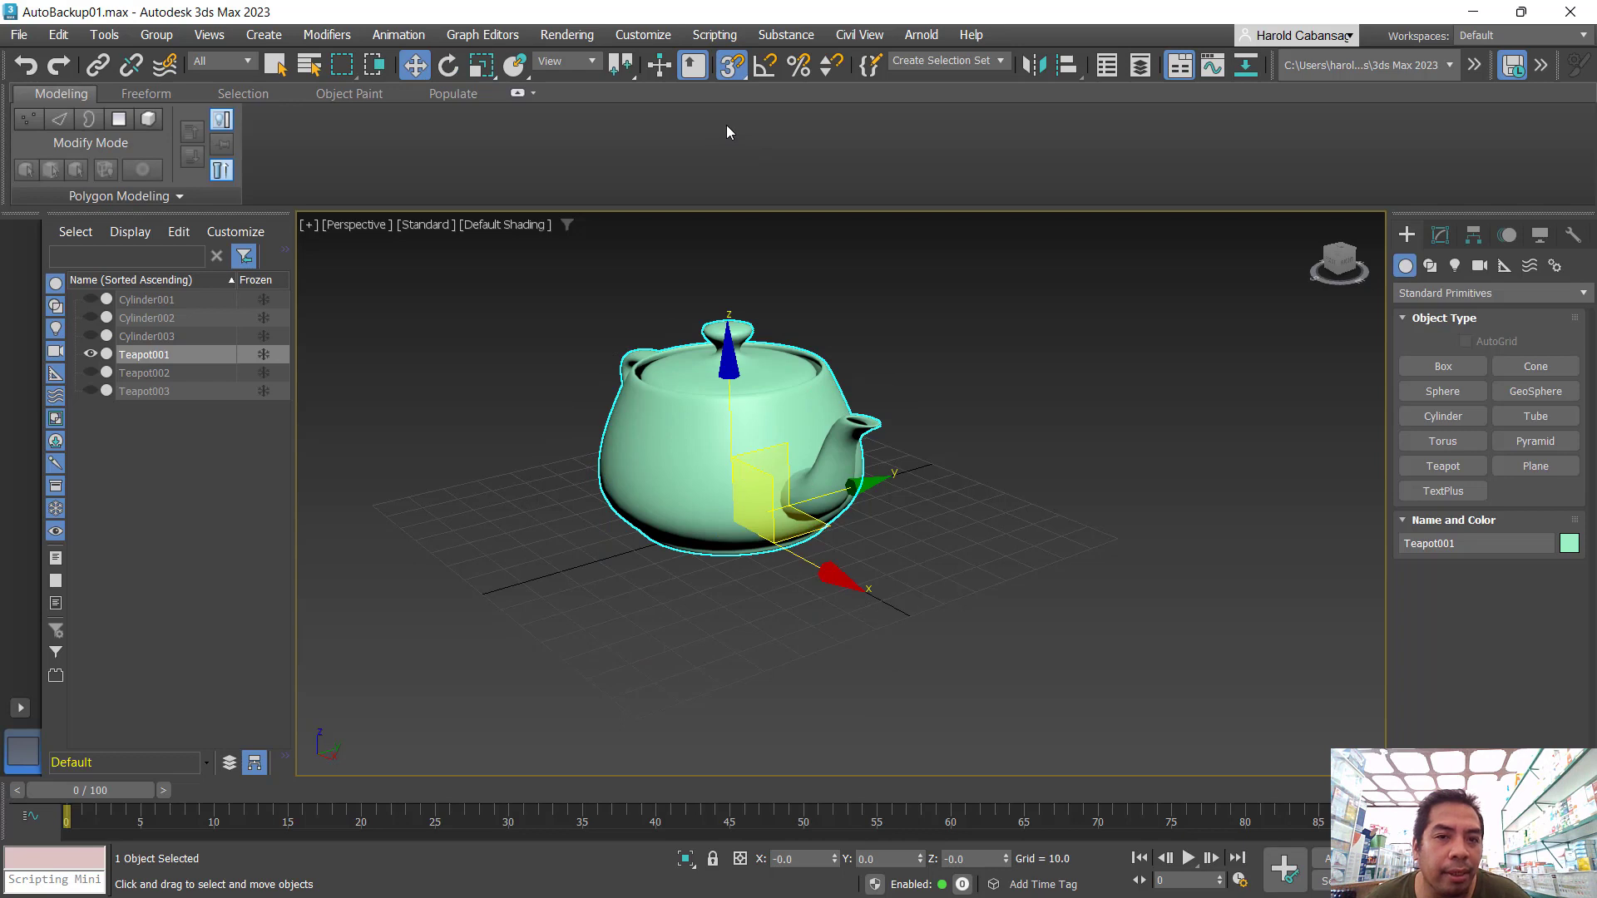
key("e")
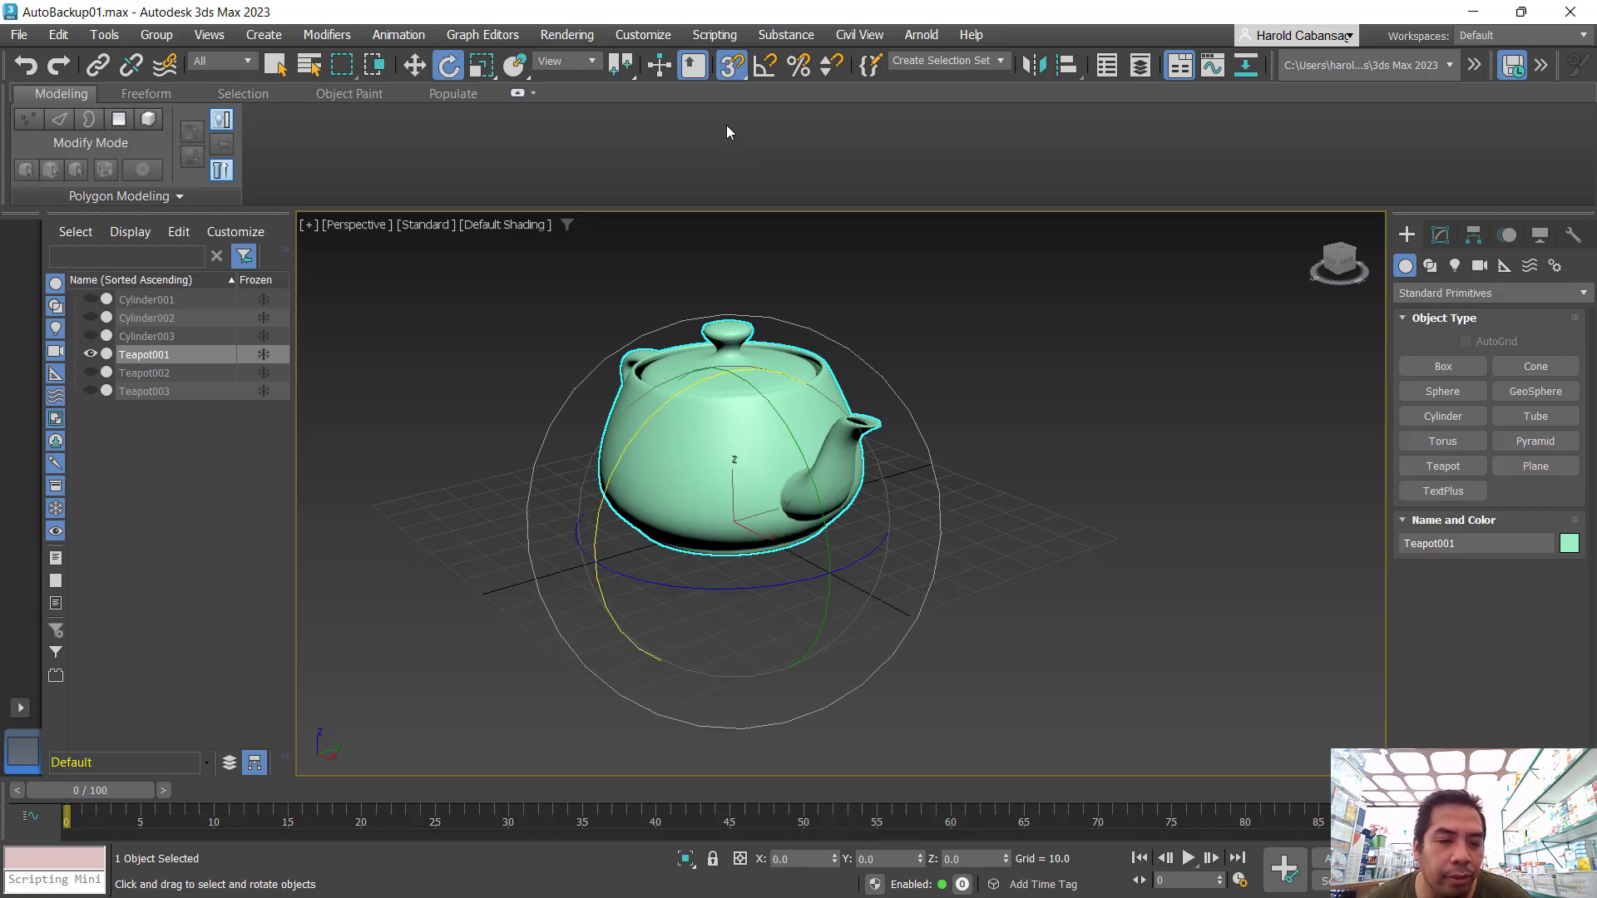
key("a")
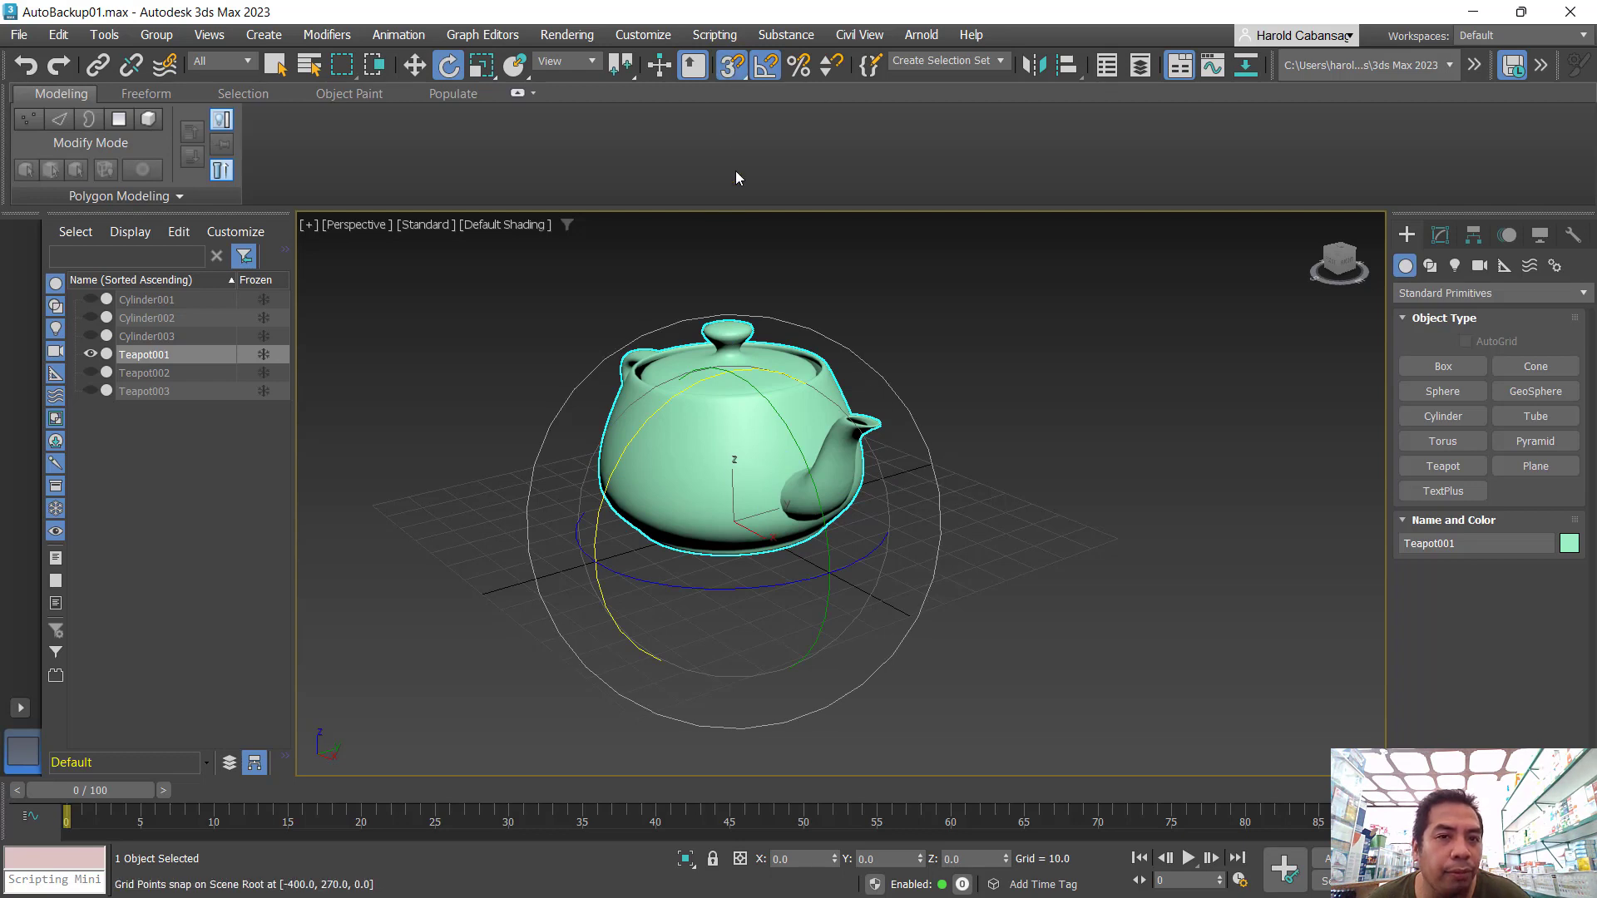
key("s")
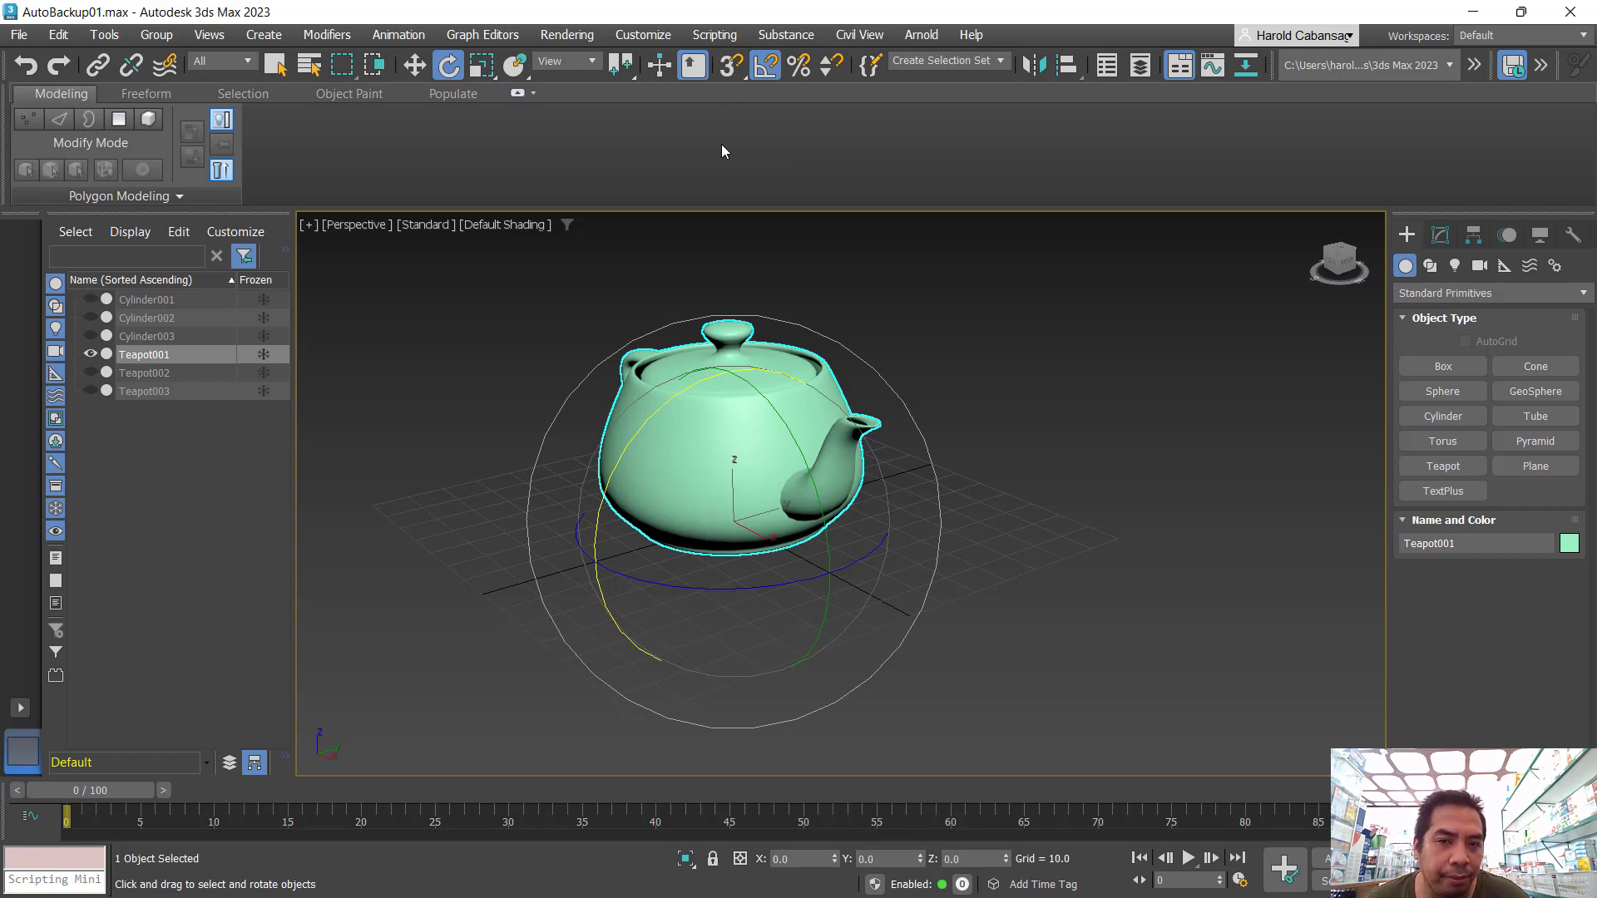
key("a")
key("w")
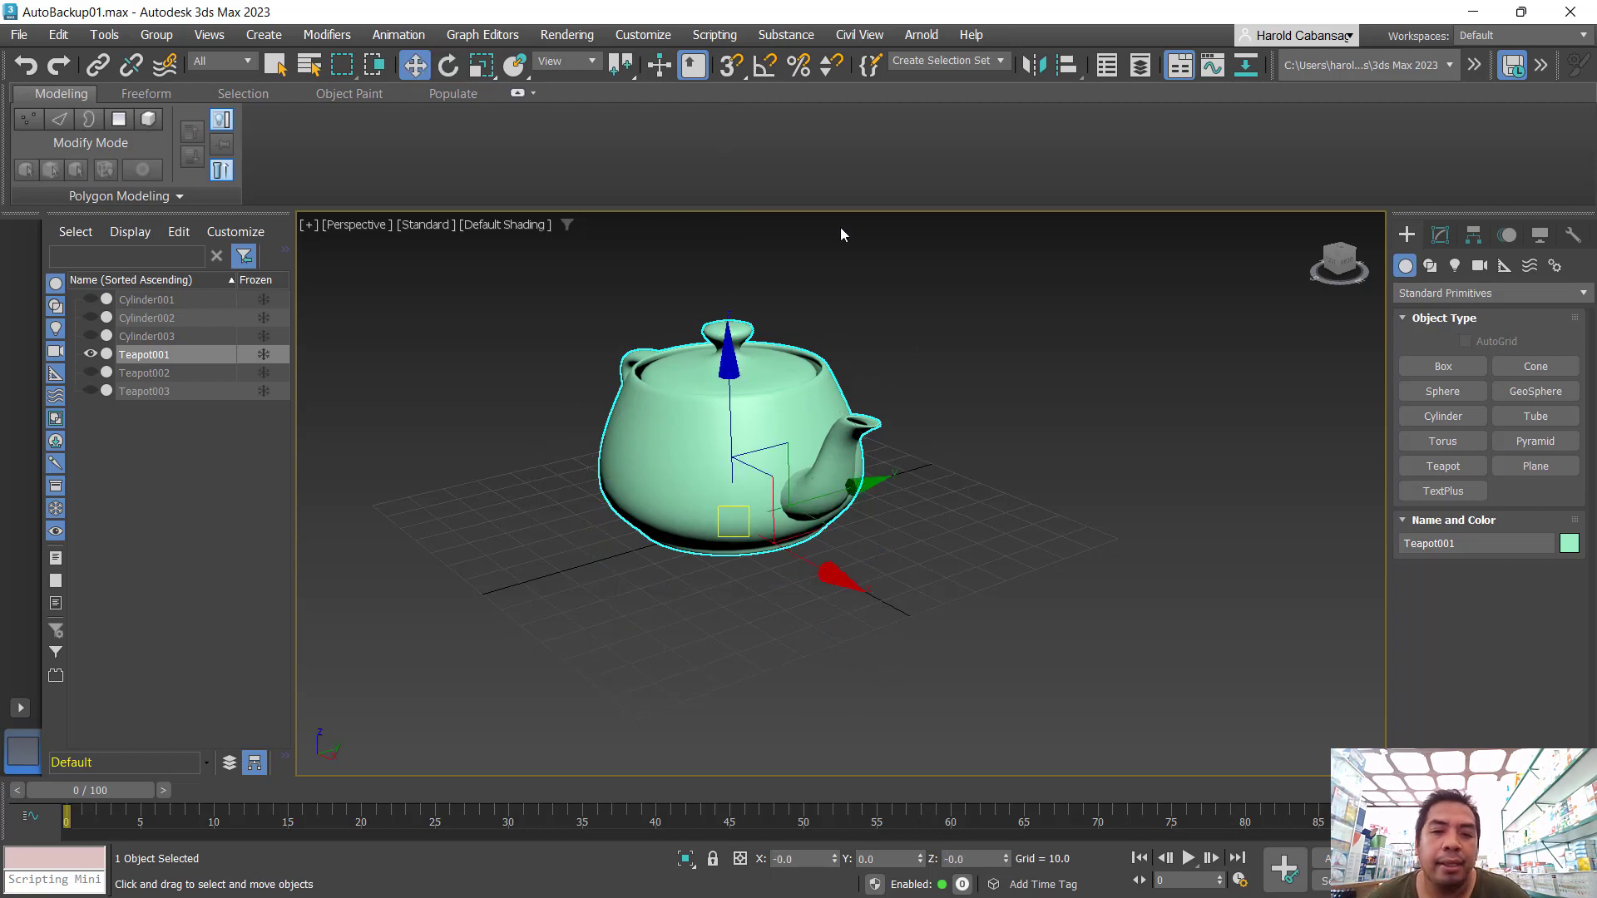
left_click(1091, 359)
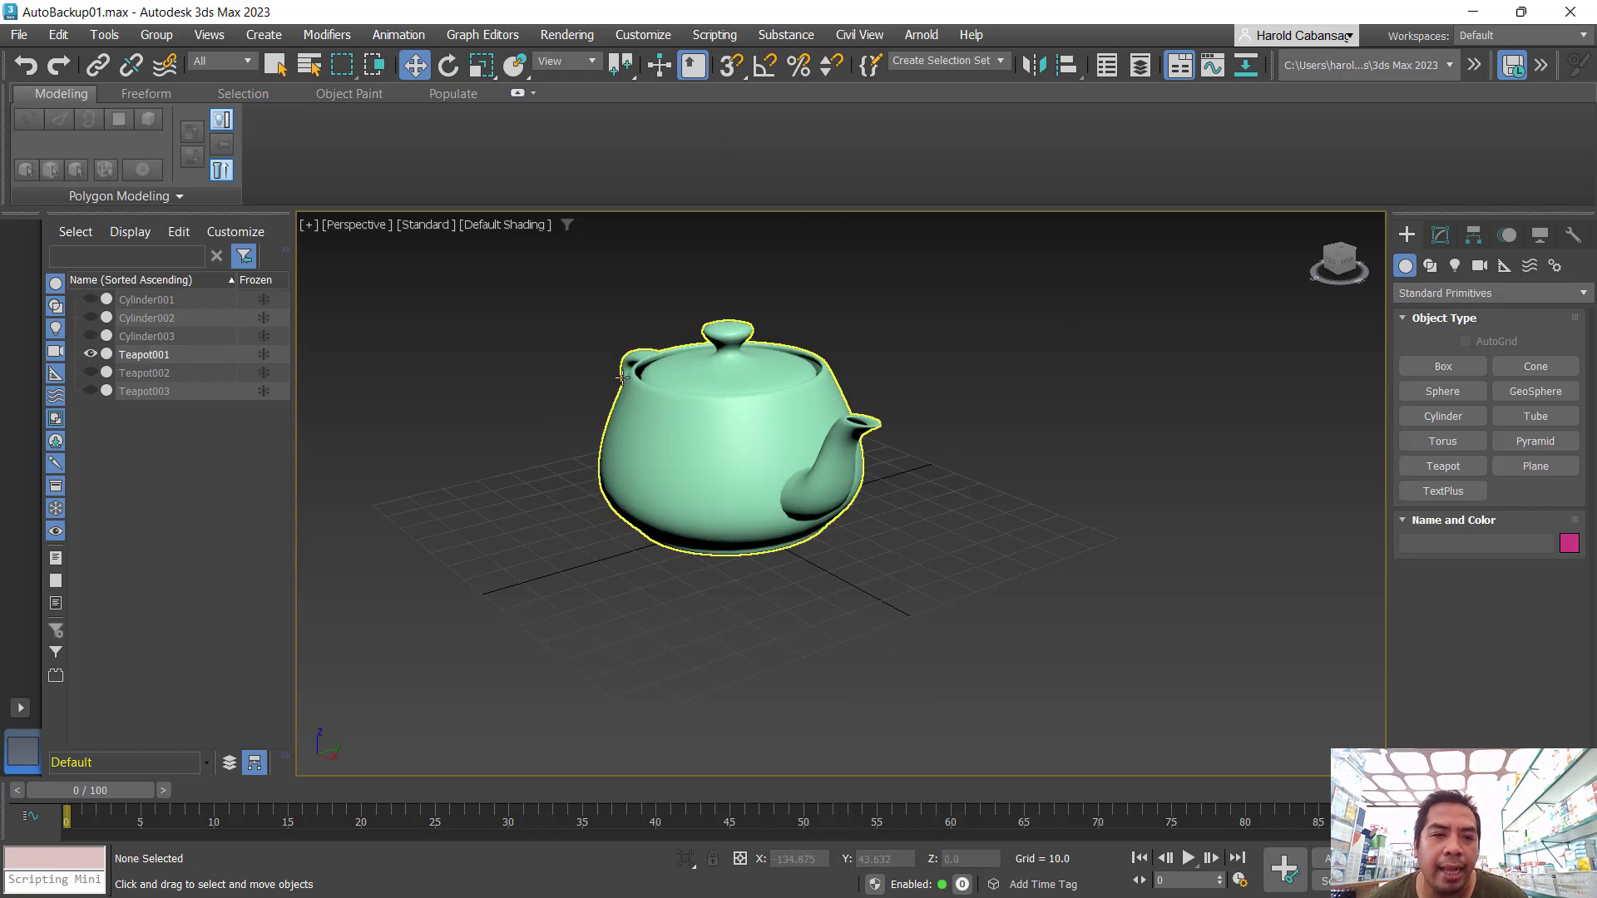
- Activate the Scale tool and cycle through its scaling modes, ending on uniform scale
left_click(482, 69)
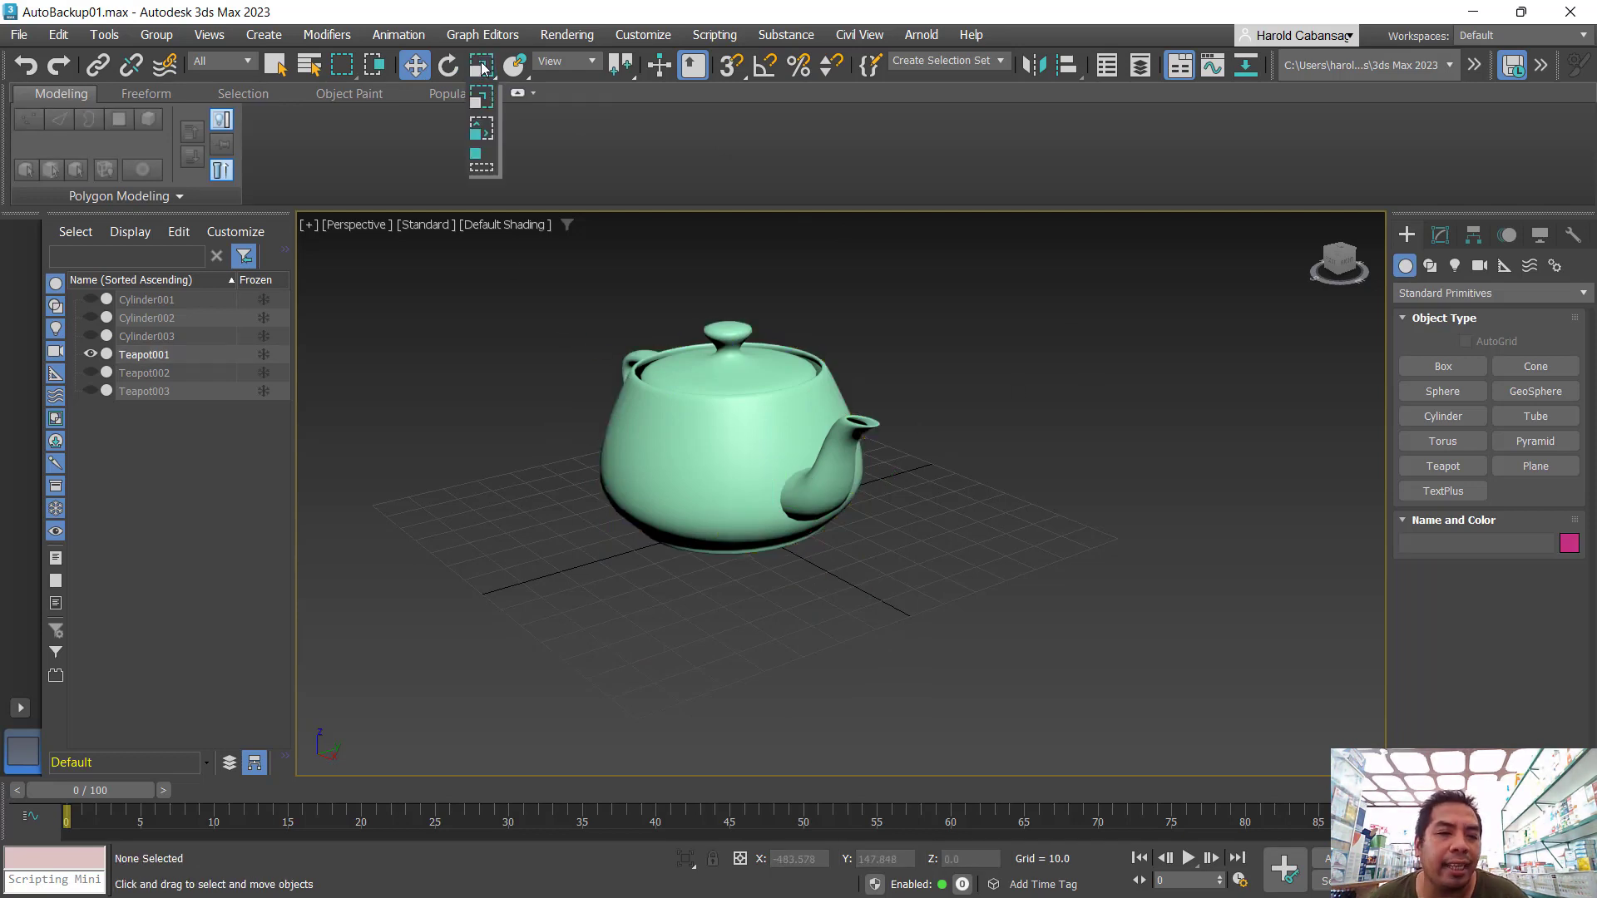
left_click(482, 69)
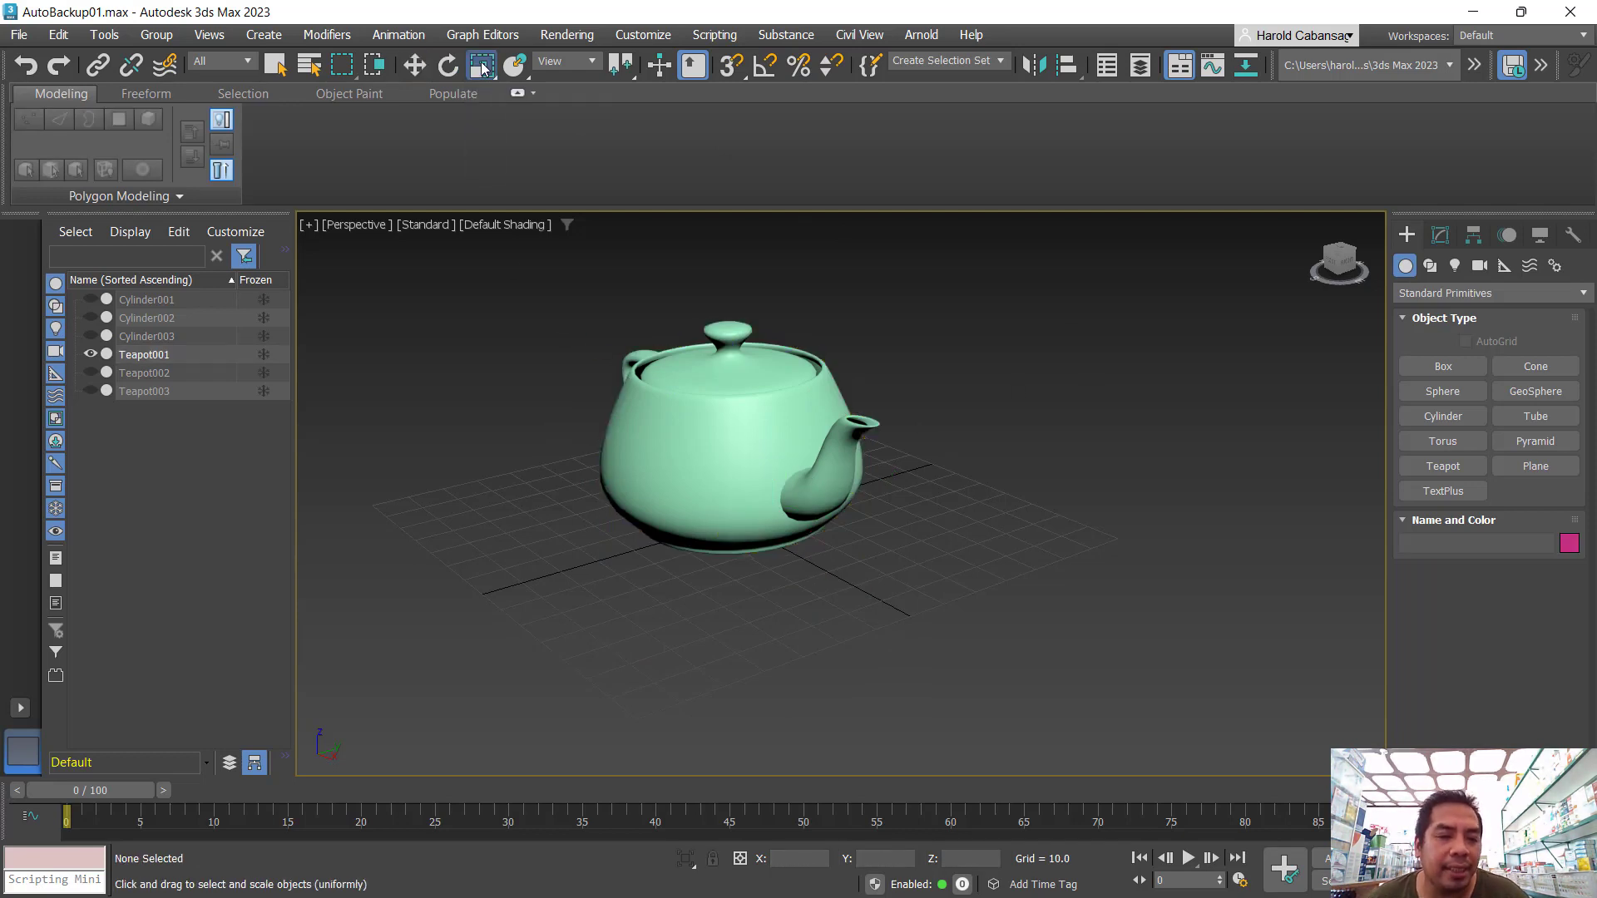
key("r")
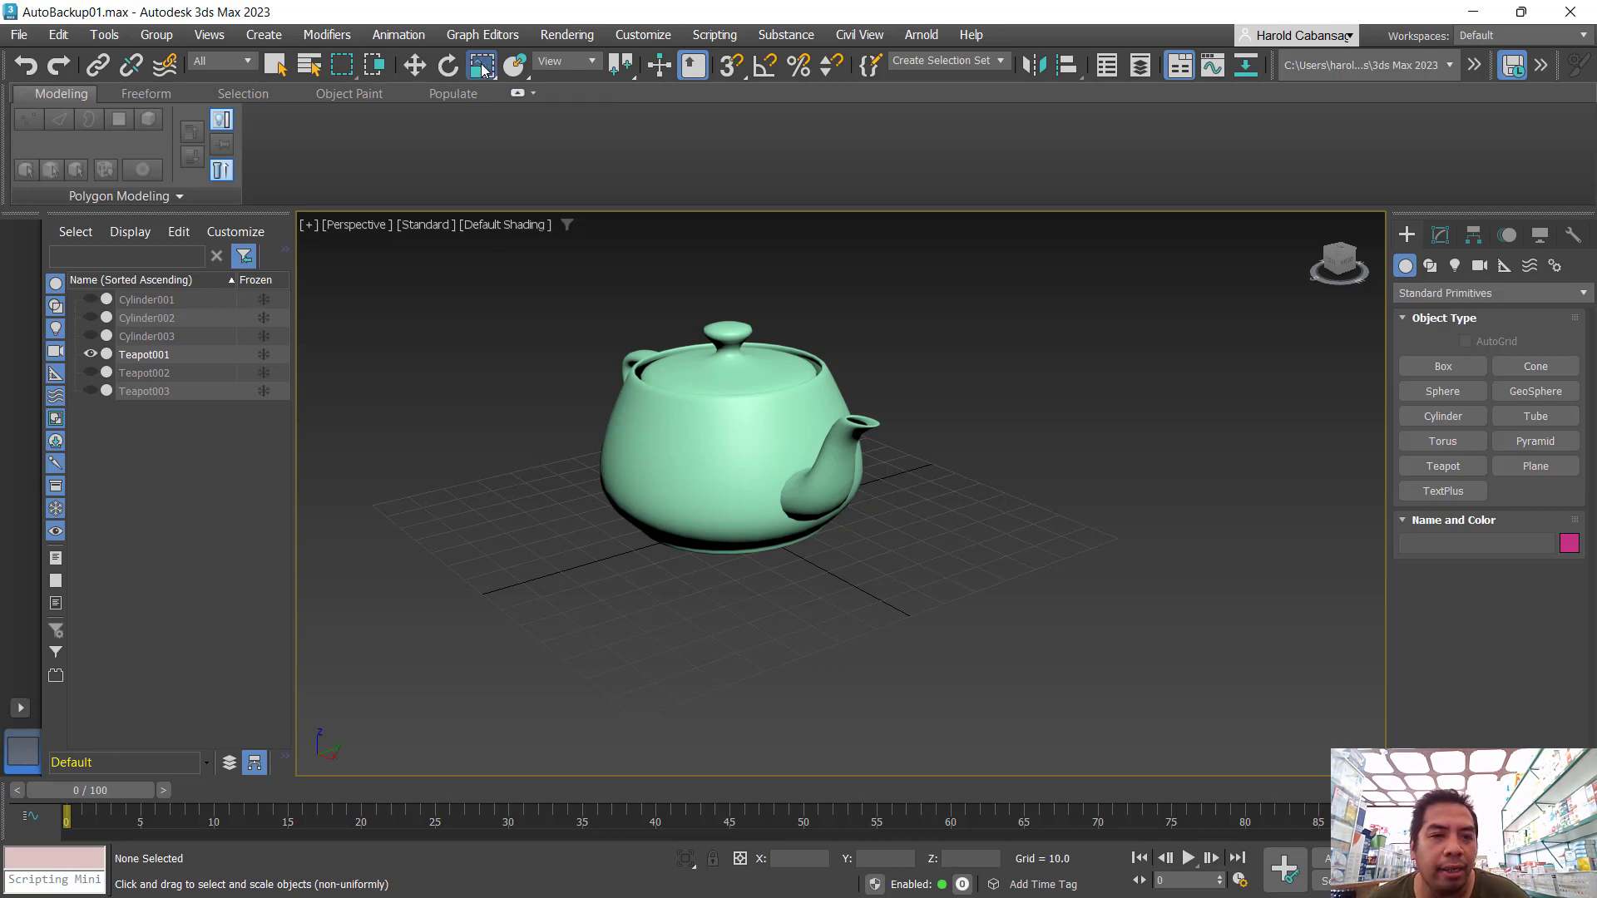
key("w")
key("e")
key("r")
key("e")
key("r")
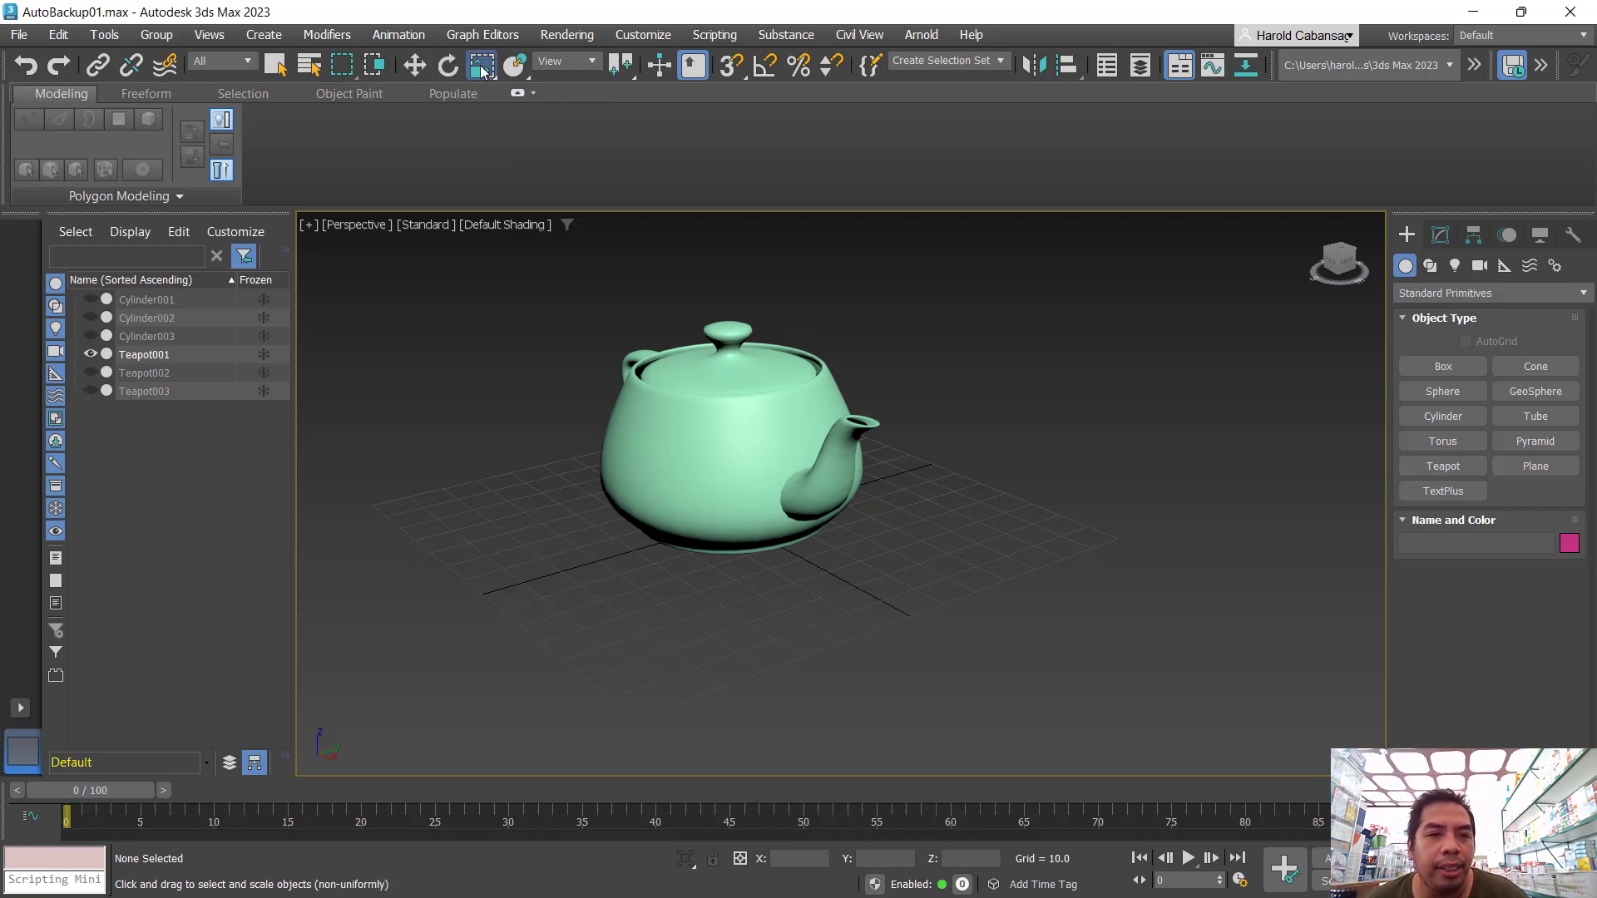
key("r")
key("r")
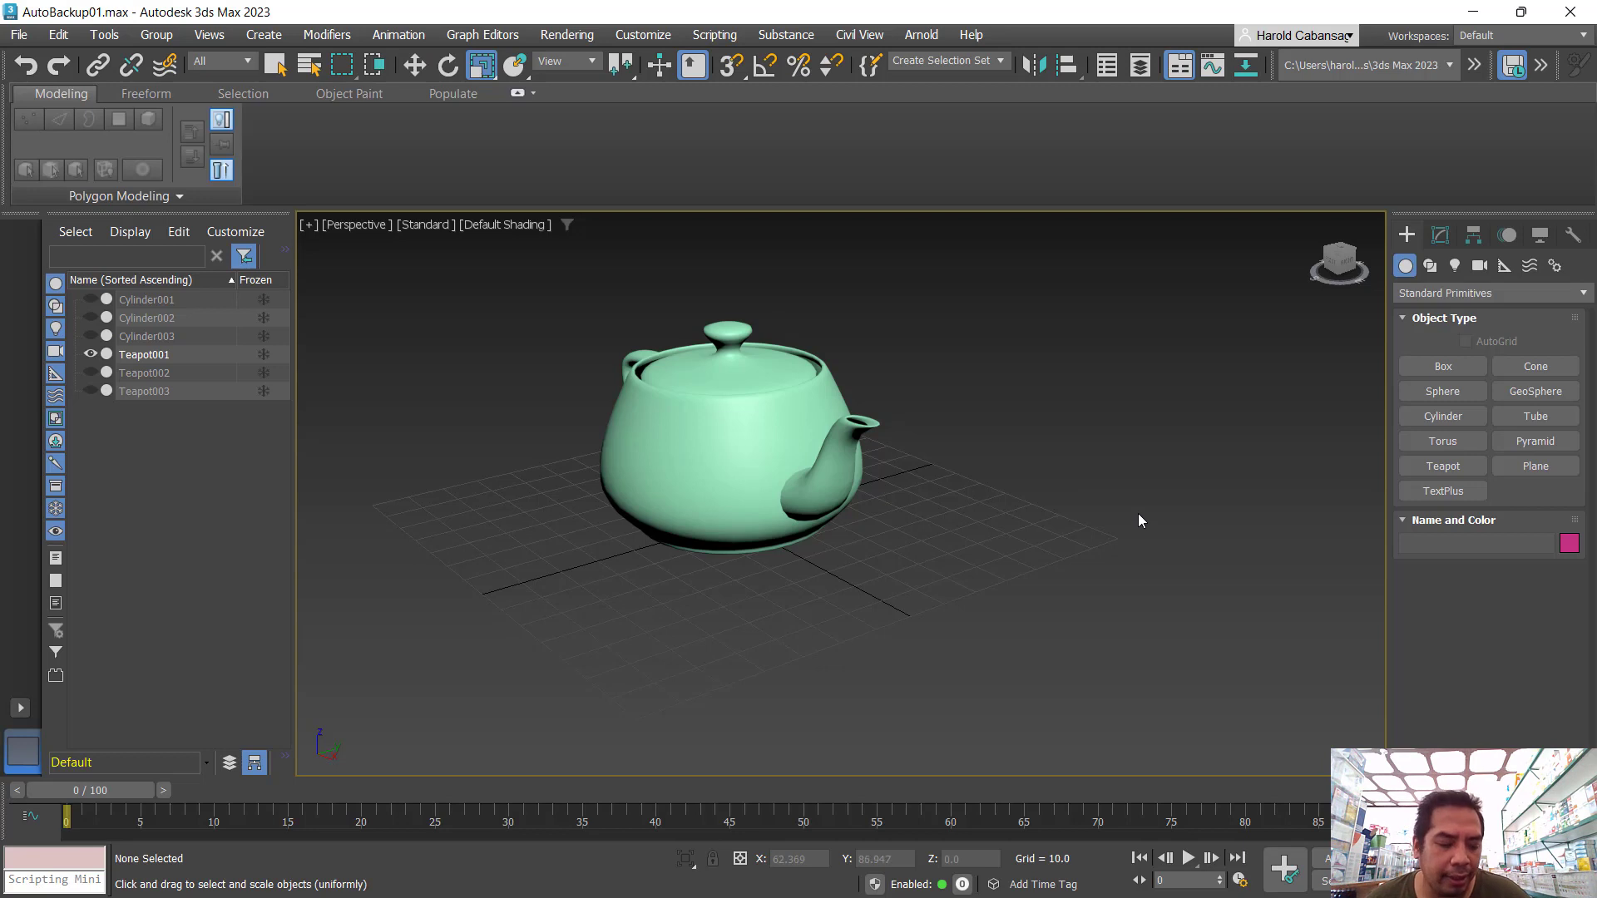
- Switch through the Move and Rotate tools to uniform Scale, and select the teapot
key("w")
key("e")
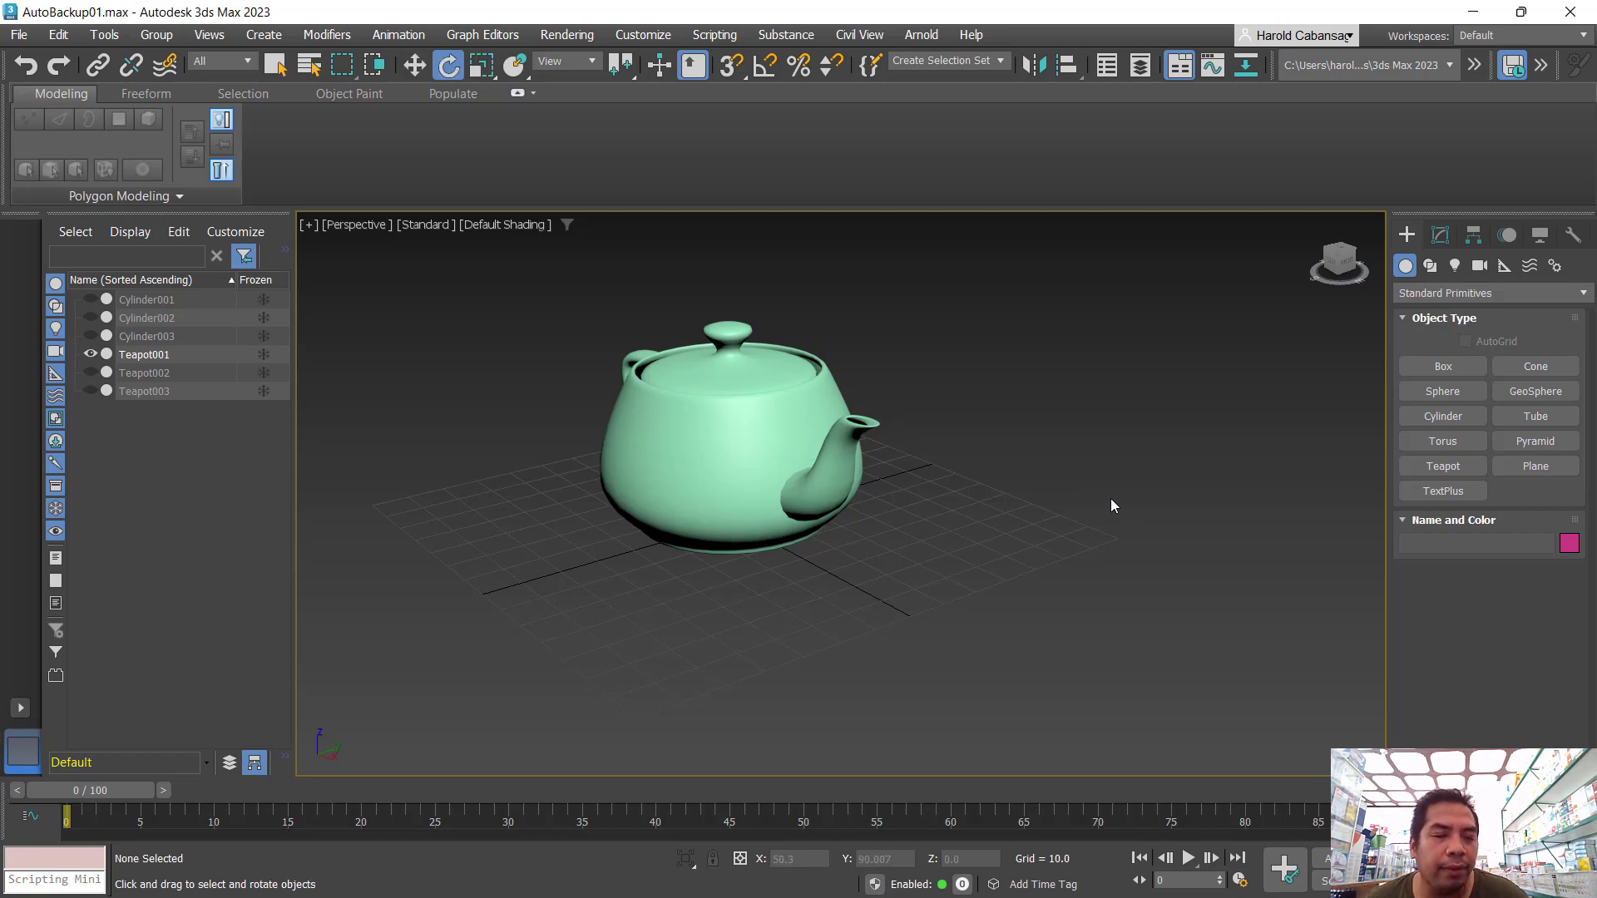
key("r")
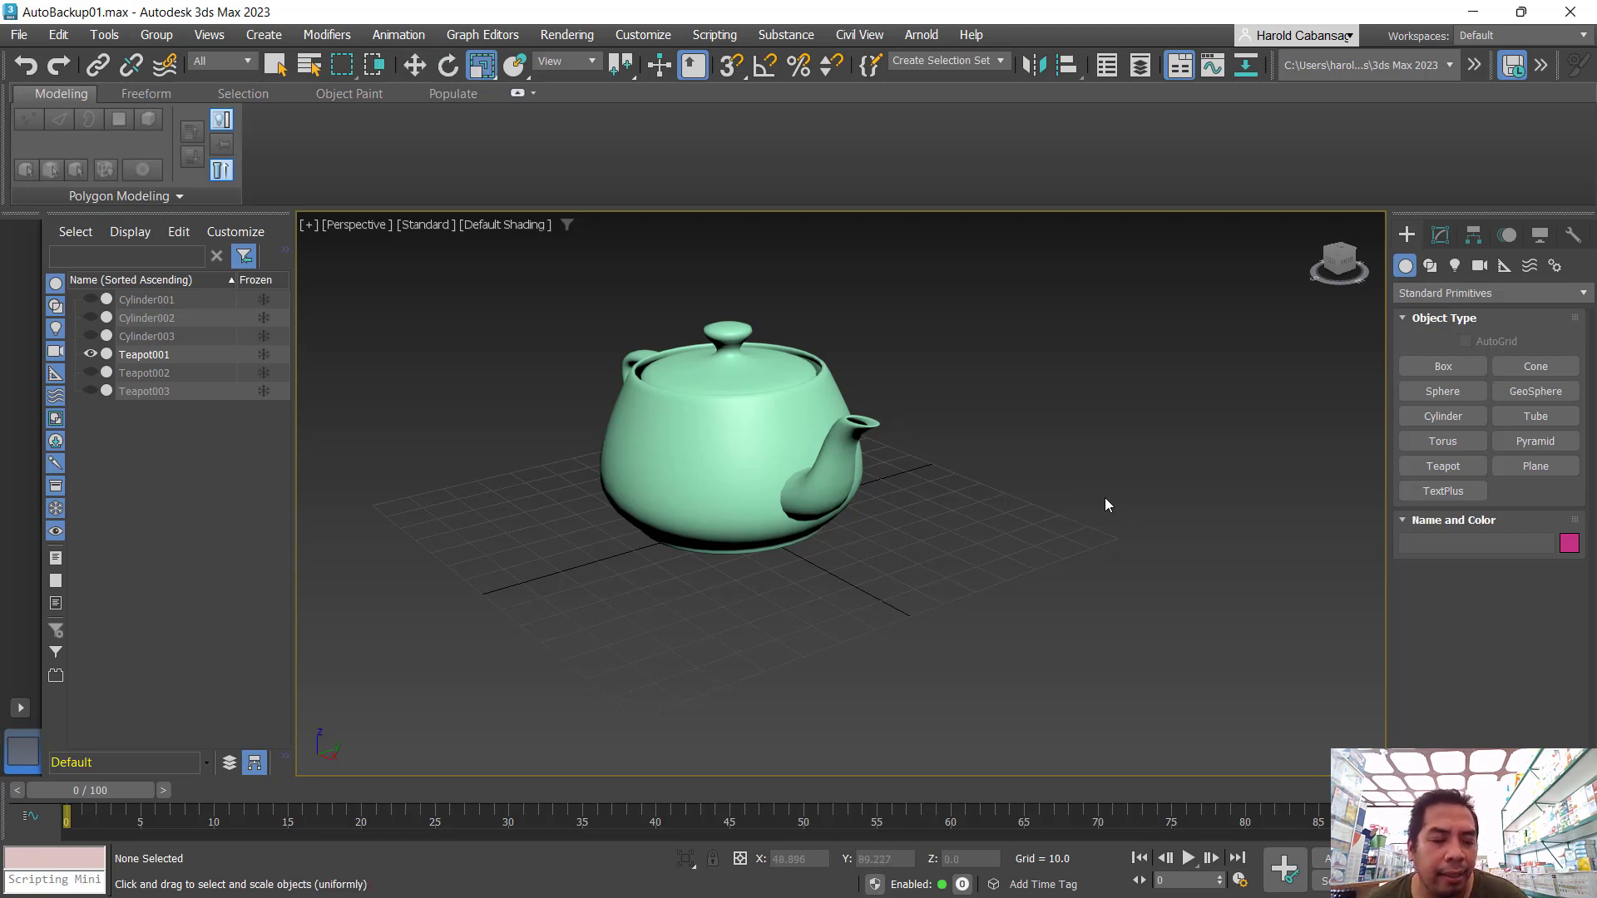
mouse_move(1059, 454)
middle_mouse_down("alt")
mouse_move(1012, 471)
mouse_move(1081, 474)
mouse_move(1059, 464)
mouse_move(1113, 488)
mouse_move(1045, 432)
mouse_move(1078, 445)
middle_mouse_up("alt")
left_click(797, 400)
key("ctrl")
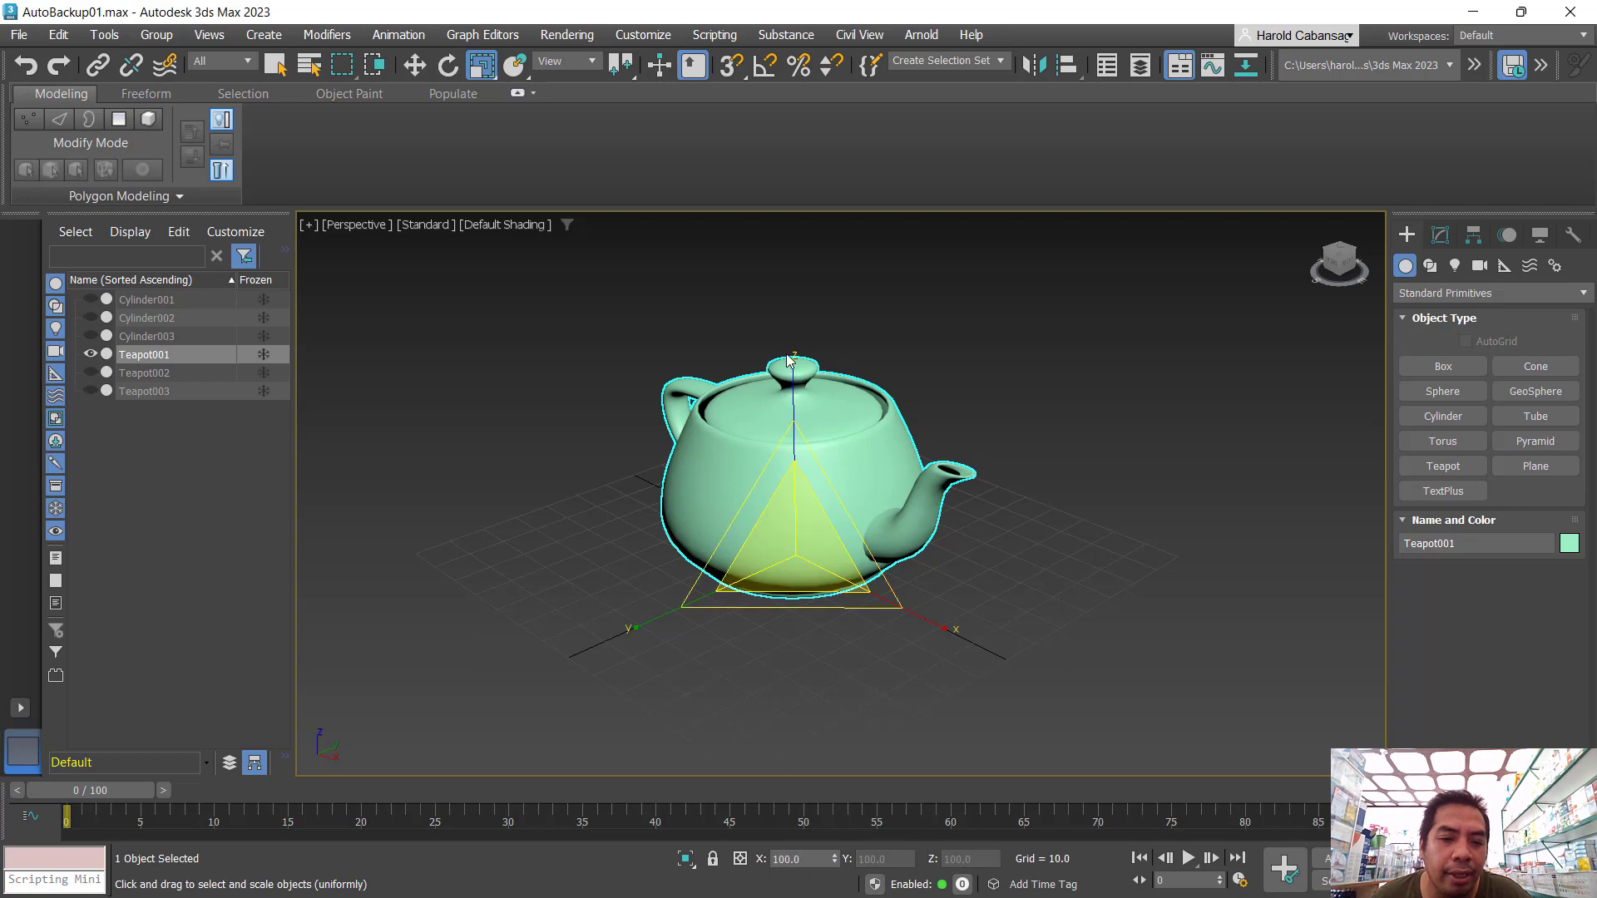
- Try scaling the teapot non-uniformly along the Z, Y and X axes in turn, undoing each change
mouse_move(793, 361)
left_mouse_down()
mouse_move(782, 428)
mouse_move(785, 385)
mouse_move(798, 436)
mouse_move(823, 300)
mouse_move(806, 392)
mouse_move(803, 316)
mouse_move(812, 357)
left_mouse_up()
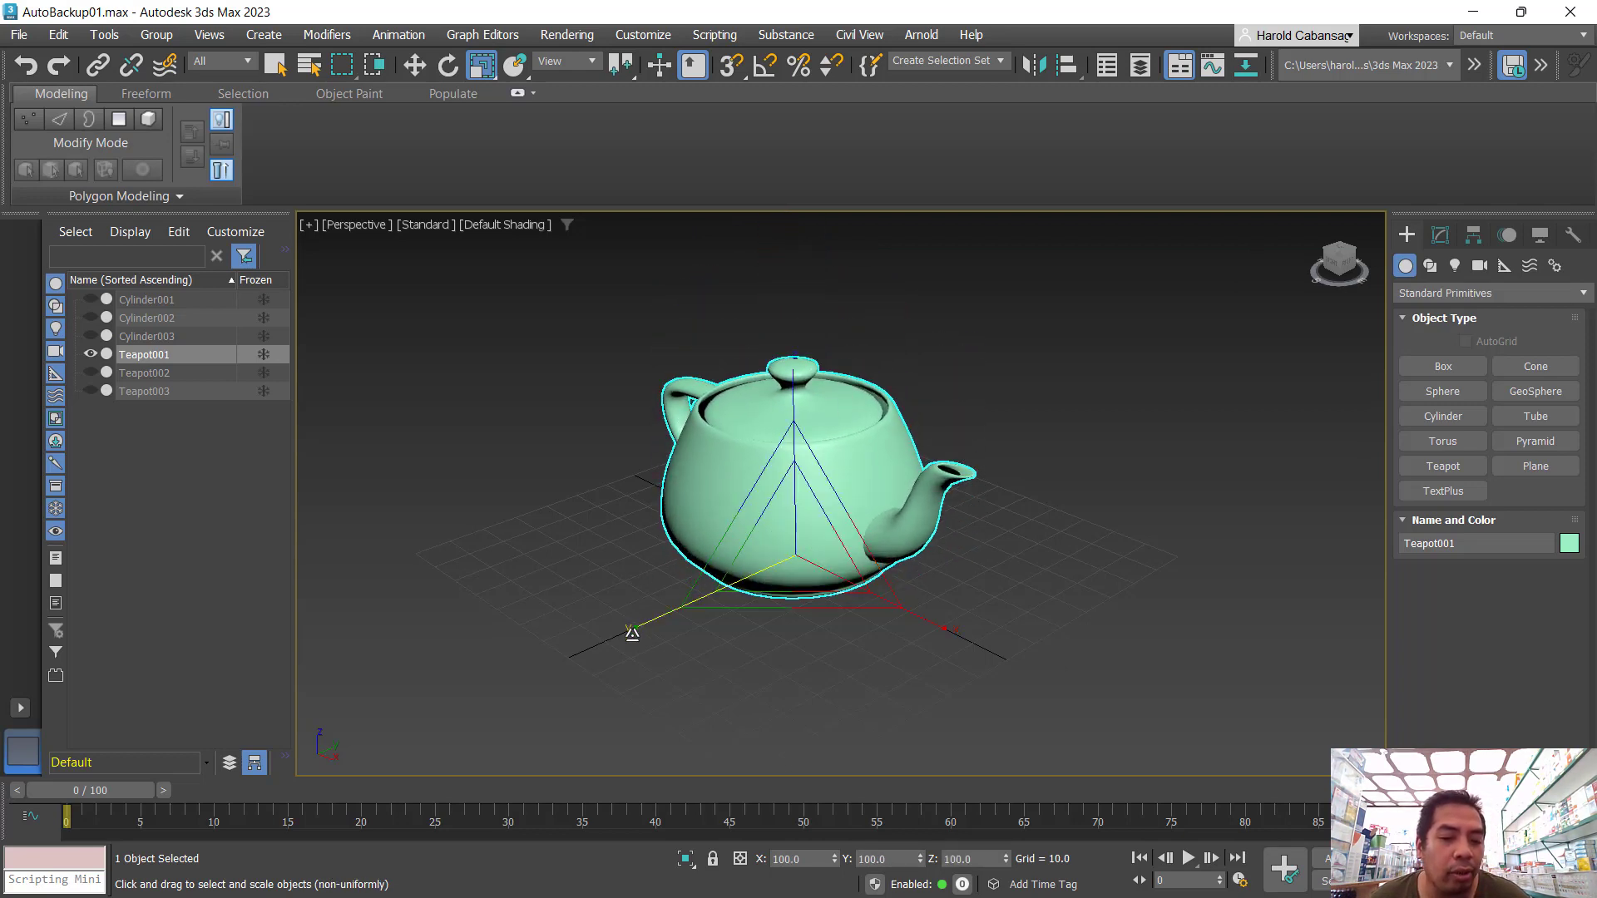
left_click_drag(635, 639, 565, 645)
key("ctrl+z")
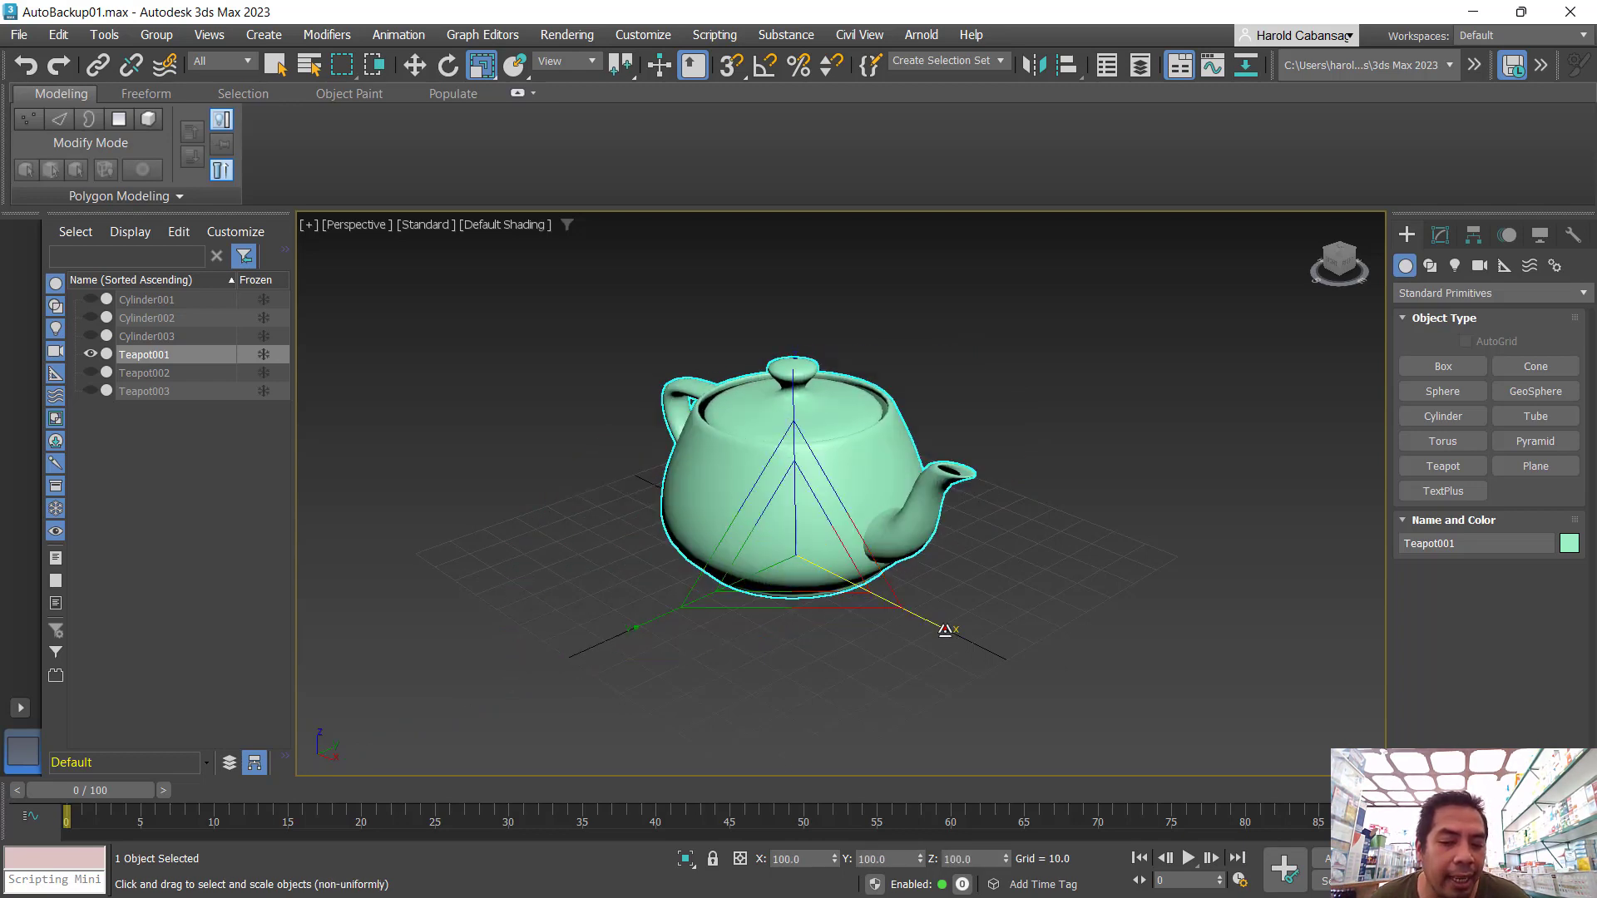
left_click_drag(945, 632, 1032, 656)
key("ctrl+z")
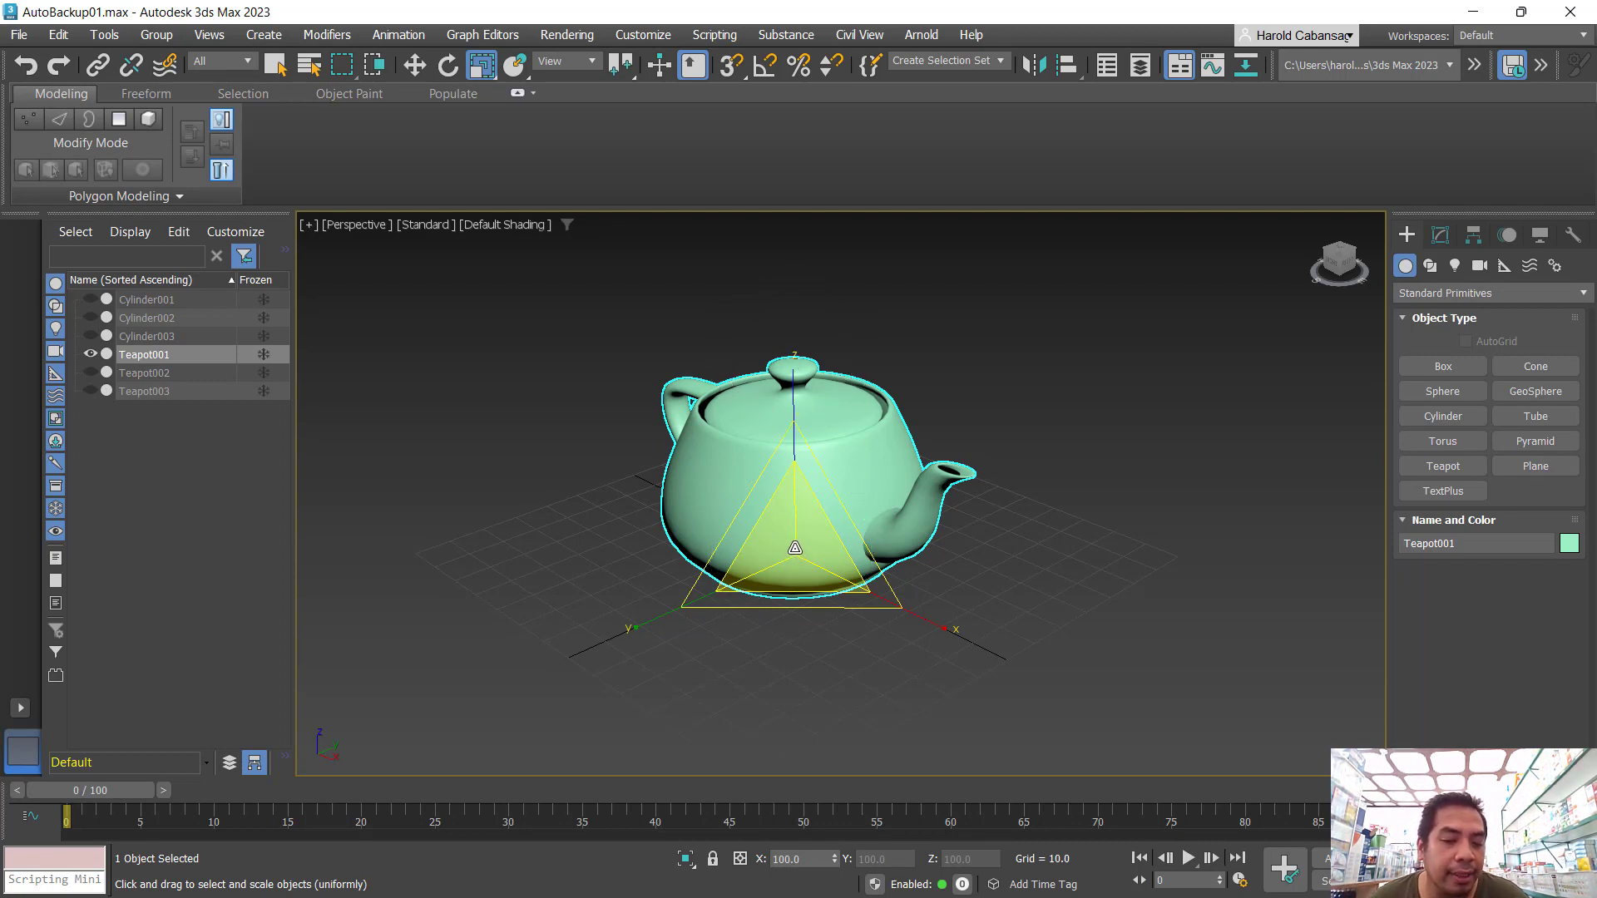
- Try scaling the teapot uniformly on all three axes, and undo the change
middle_click_drag(794, 547, 772, 542, "alt")
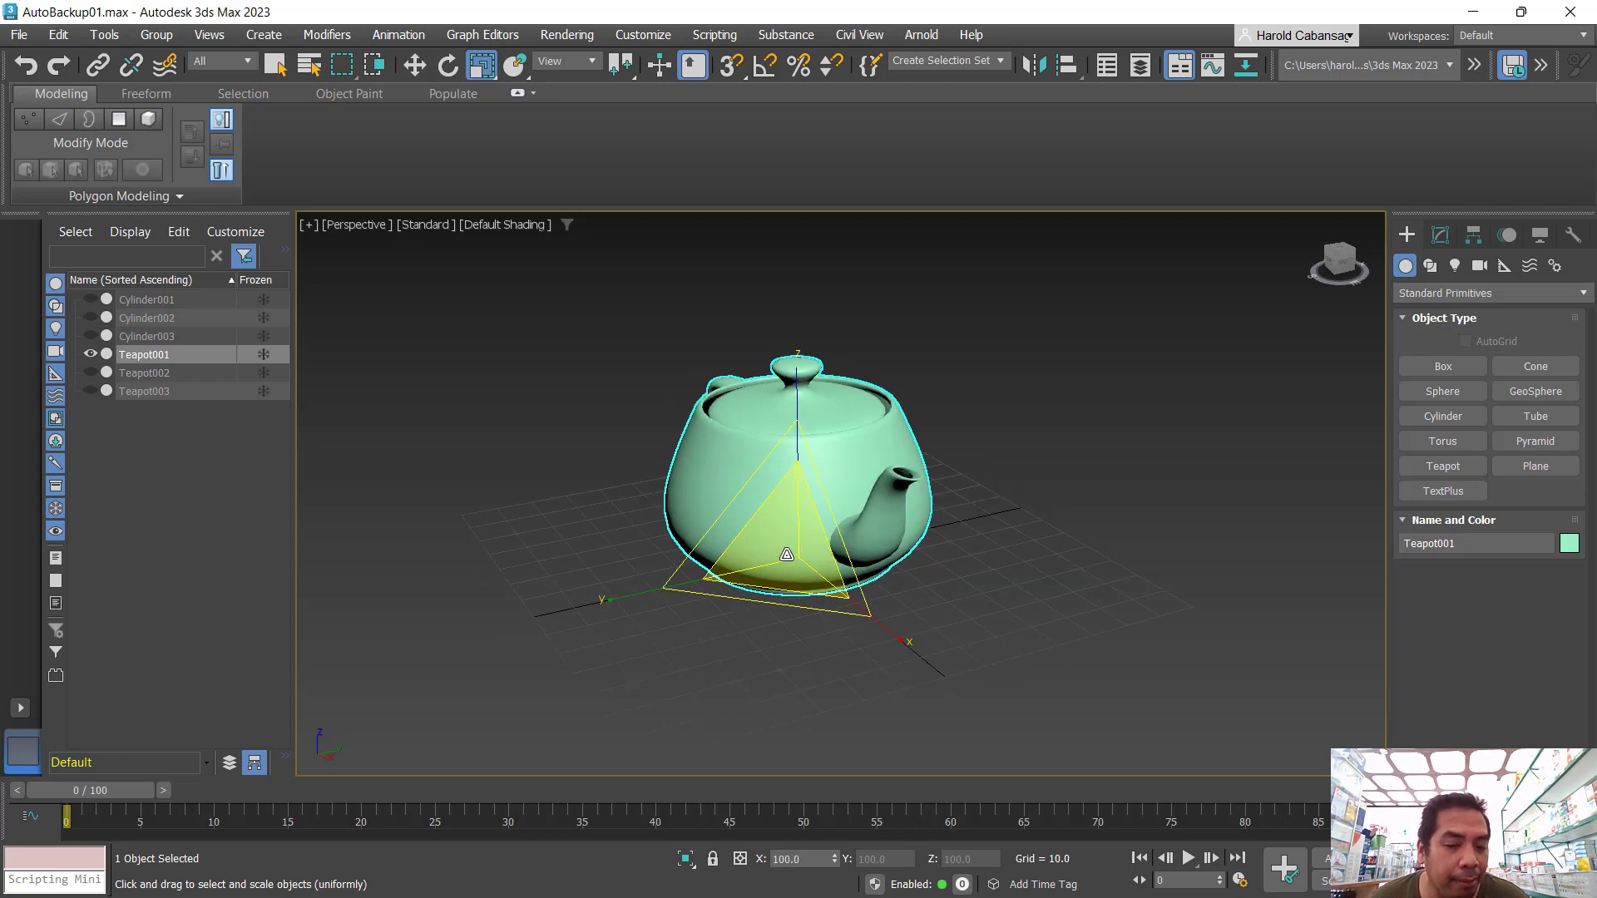
middle_click_drag(788, 556, 799, 546, "alt")
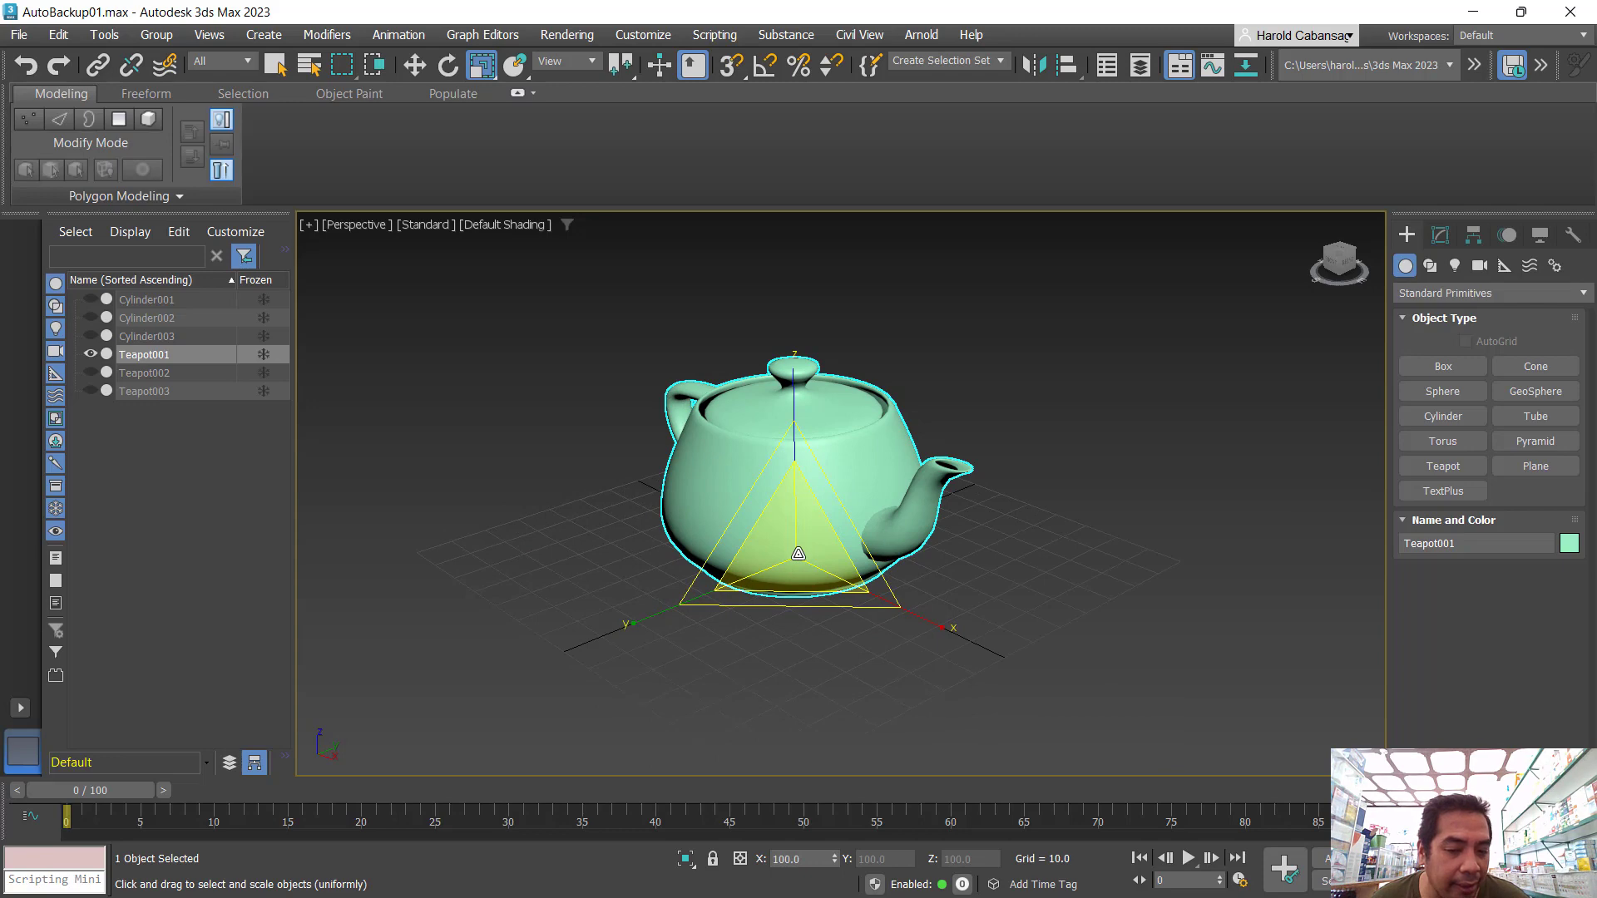
left_click_drag(798, 555, 839, 532)
key("ctrl+z")
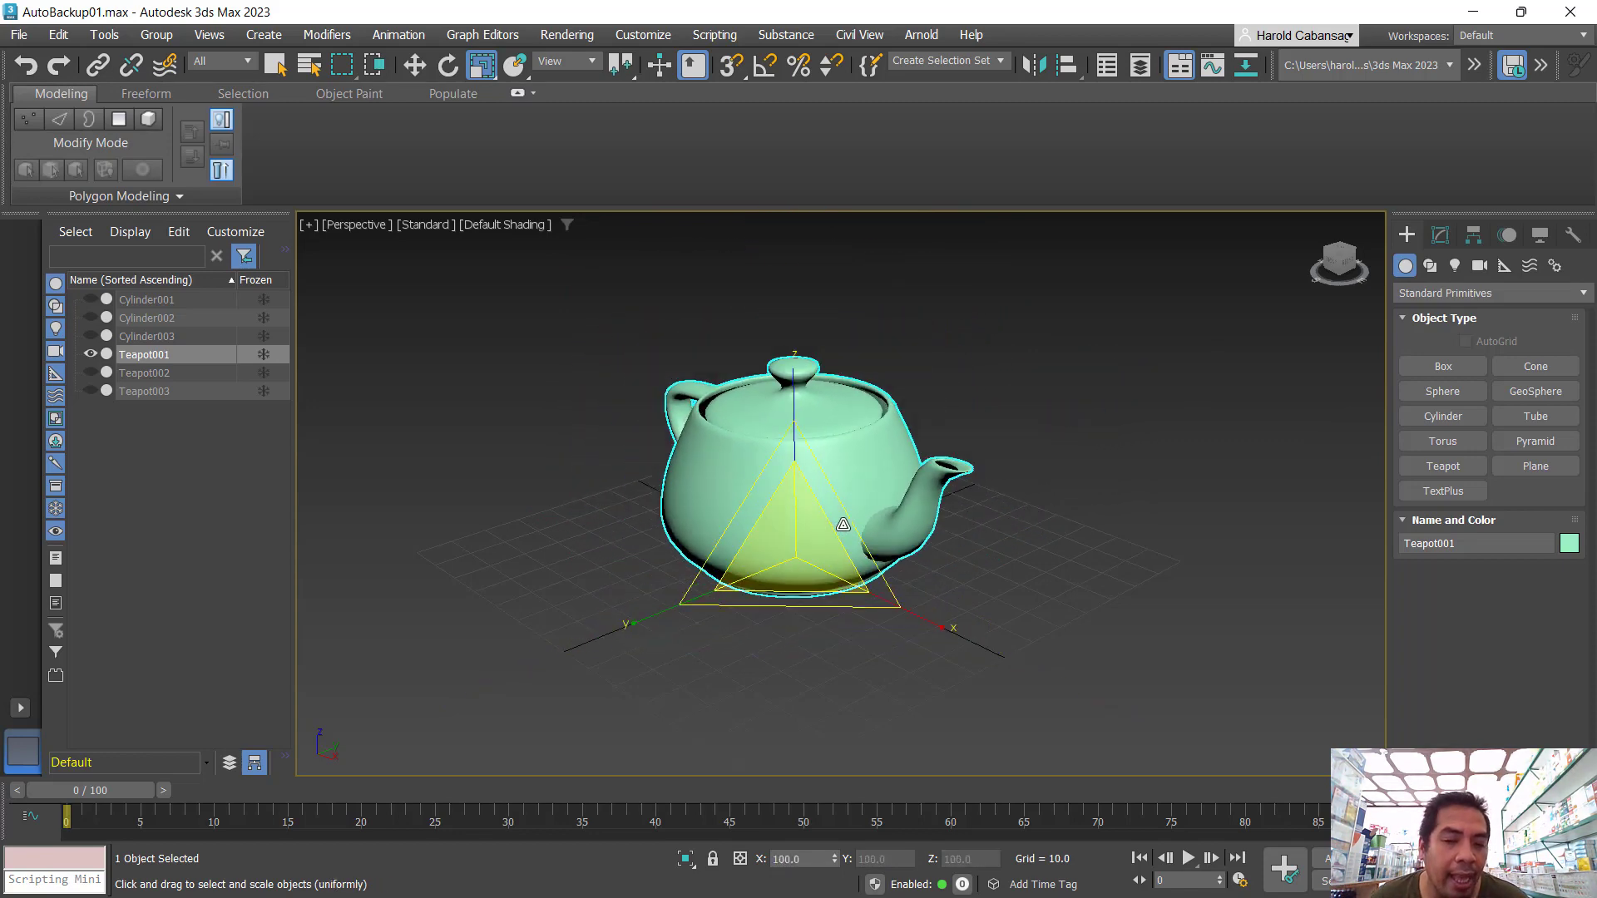
- Clone the teapot with the Move tool about 86.5 units along Y as one independent copy named Teapot004
key("w")
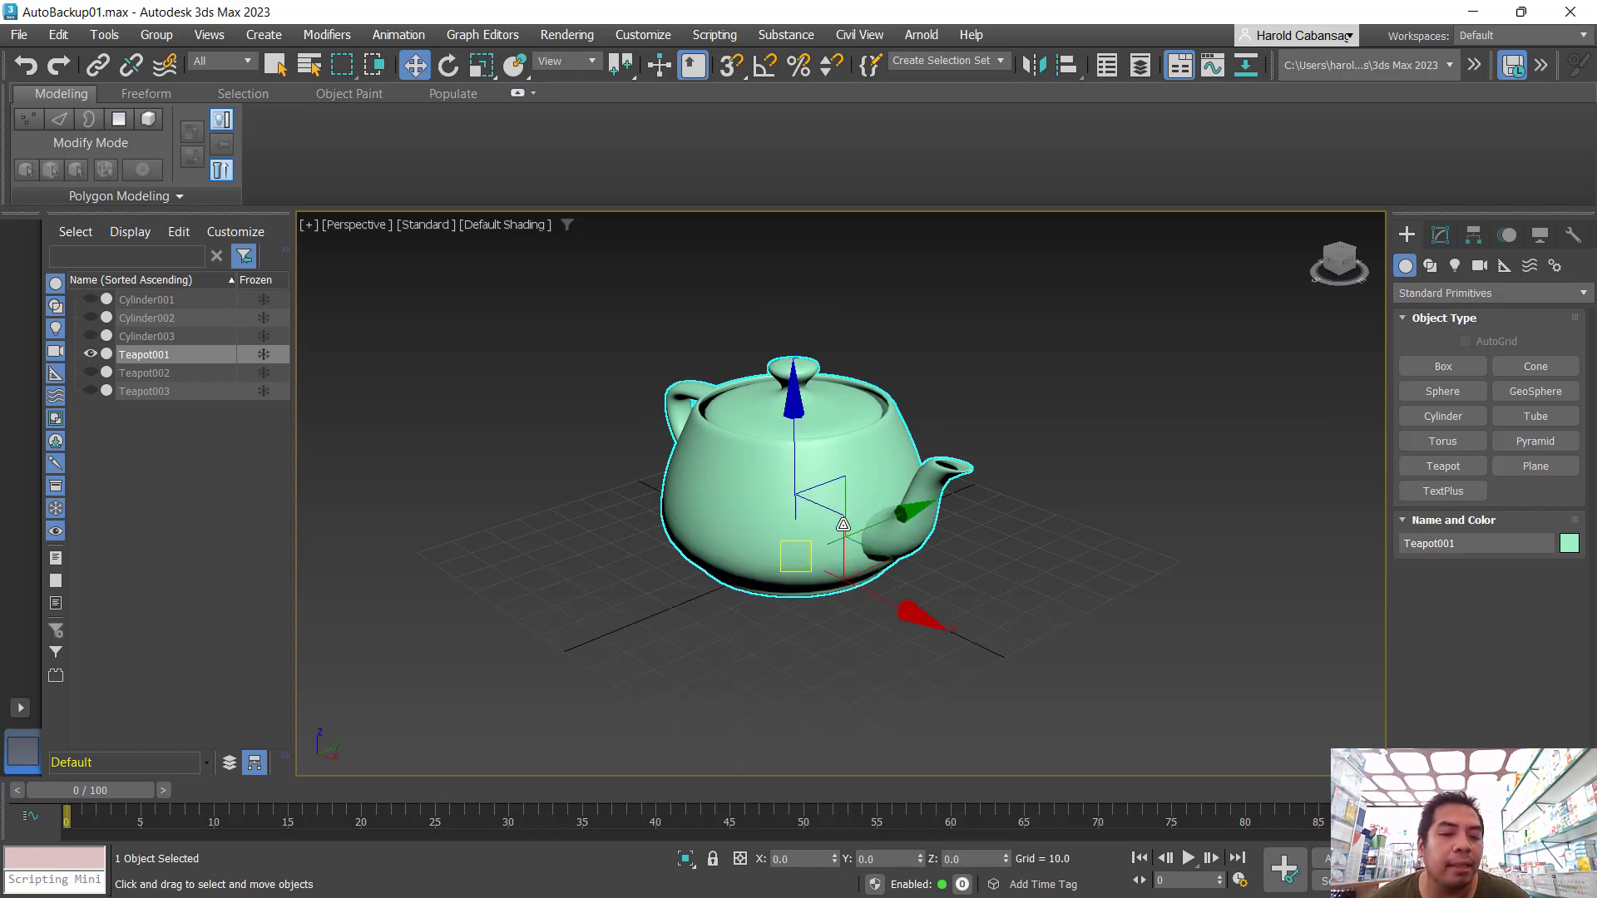
middle_click_drag(1049, 533, 1036, 540, "alt")
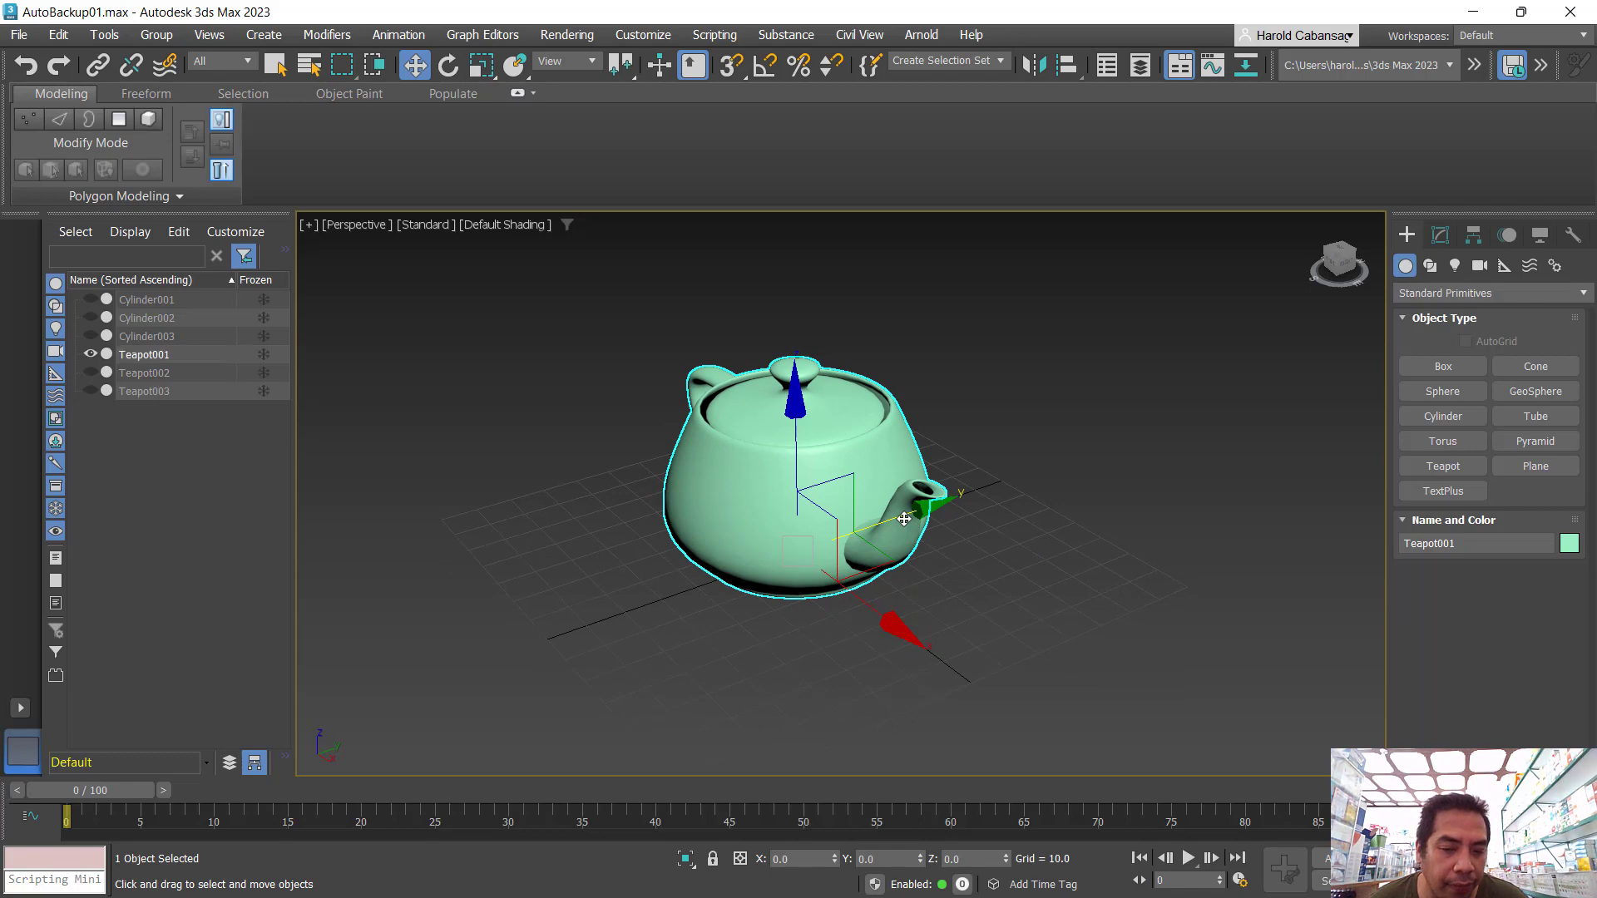
left_click_drag(915, 531, 1160, 446, "shift")
left_click(700, 397)
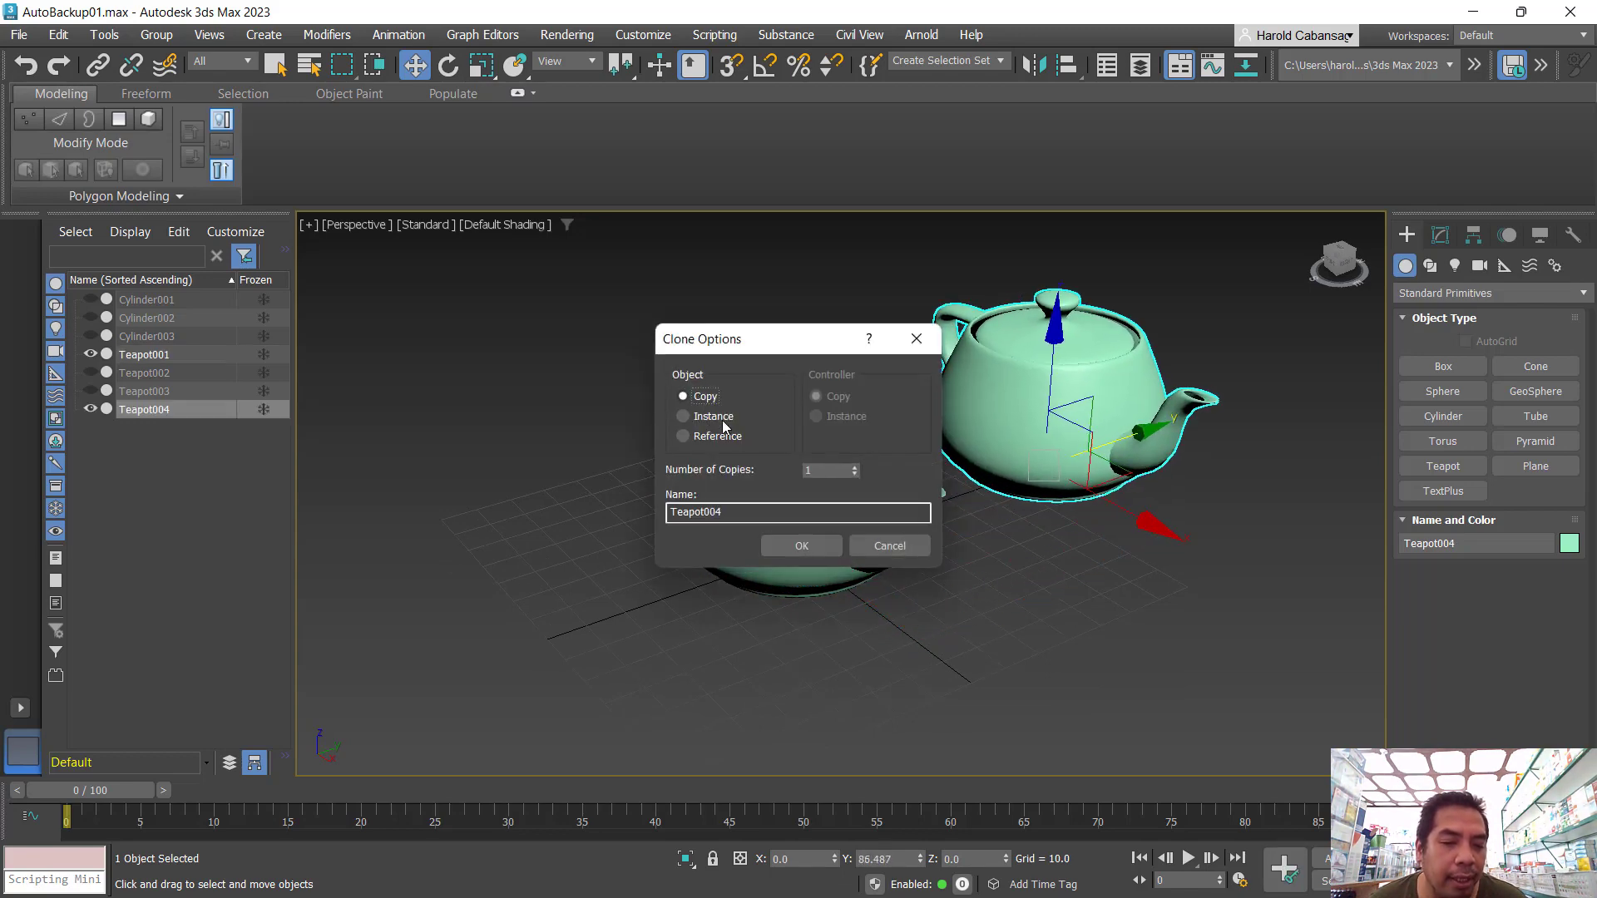
left_click(782, 549)
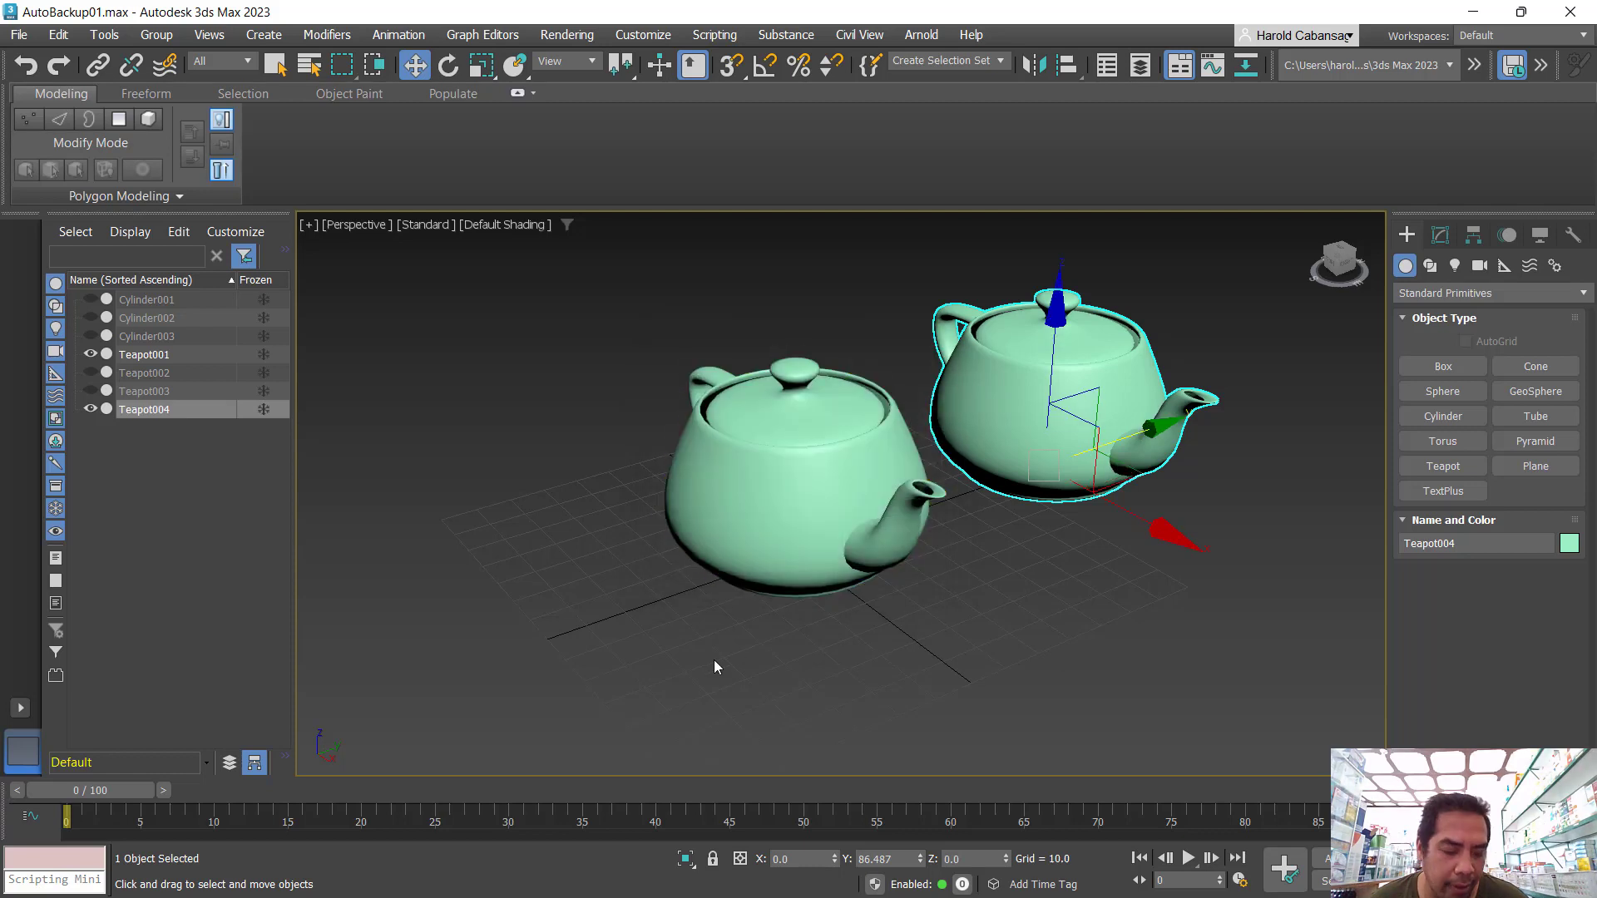
- Change the object color of the copied teapot to dark red in its Modify settings
middle_click_drag(1071, 621, 980, 631)
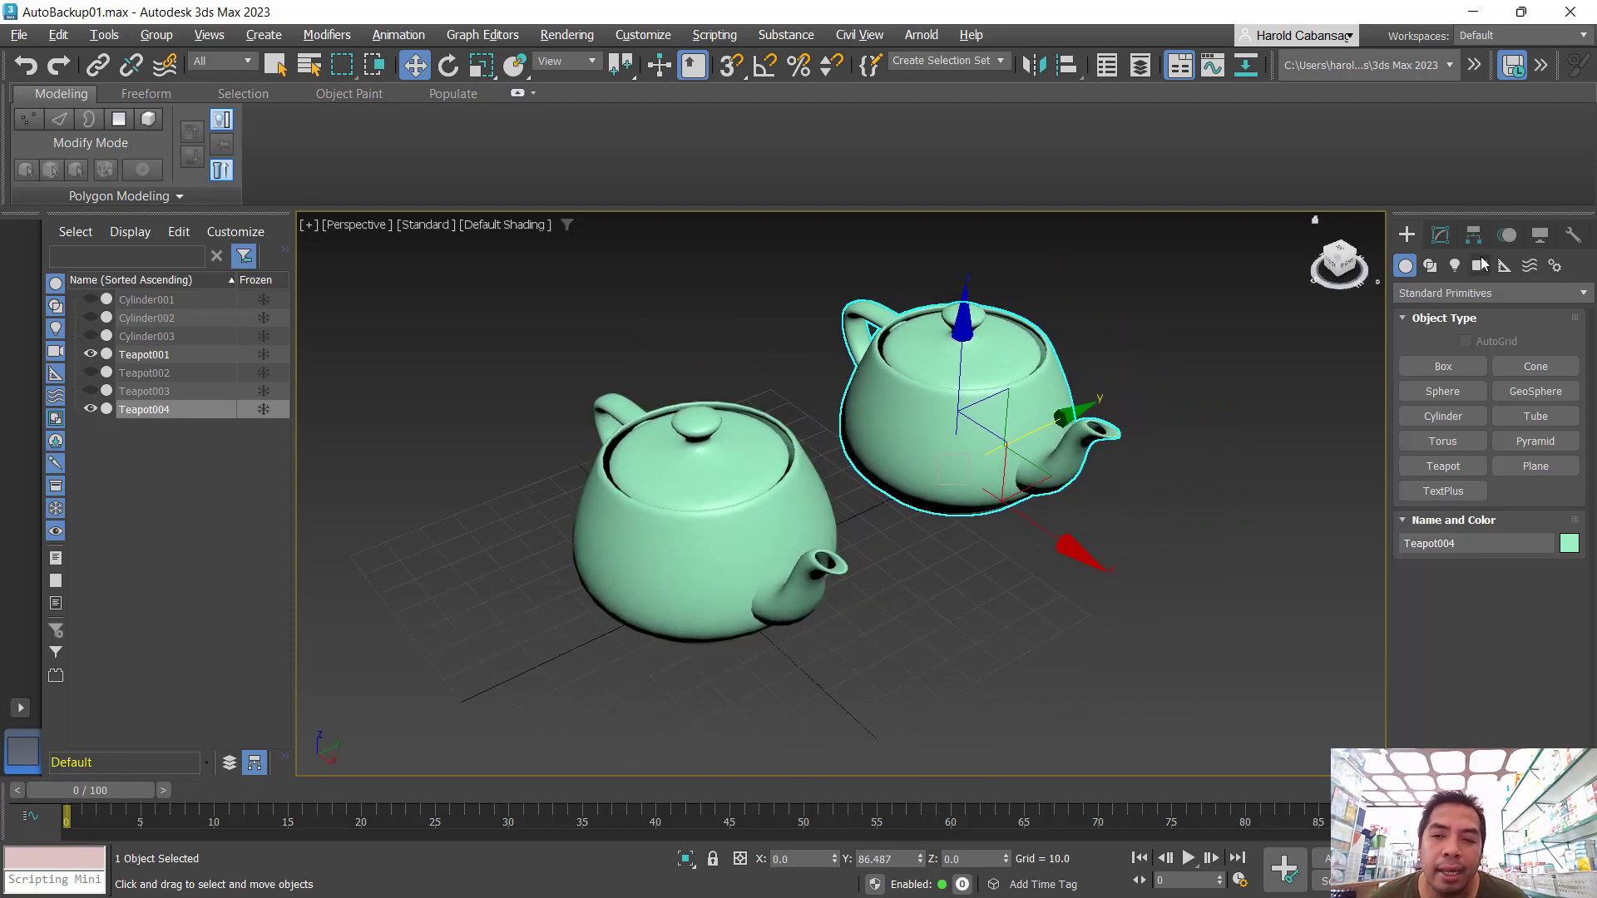
left_click(1441, 237)
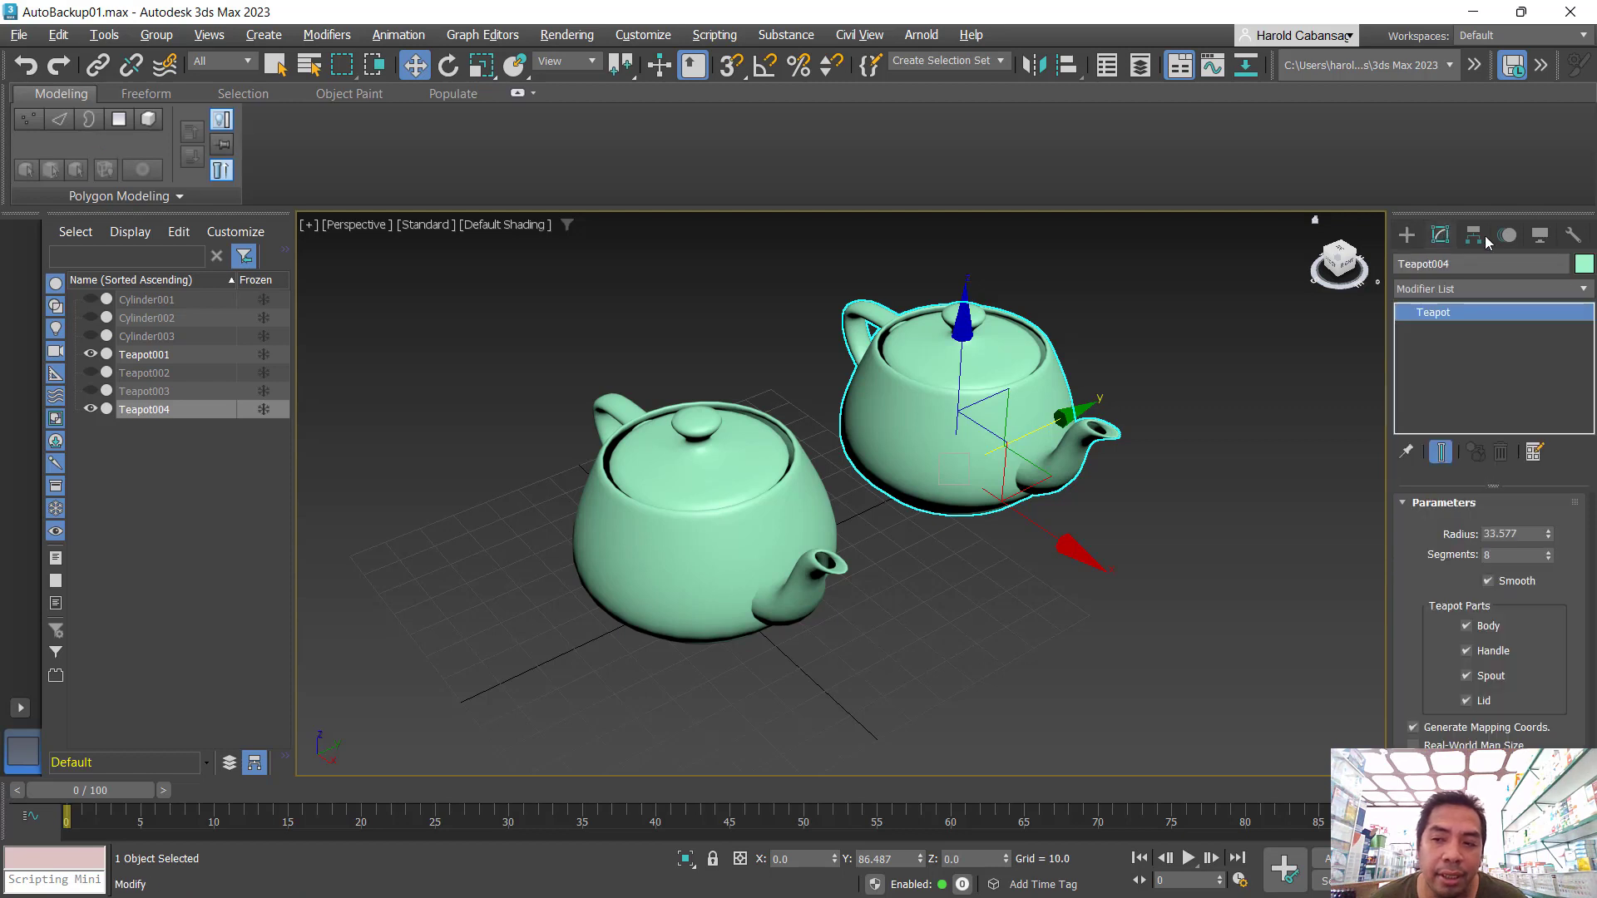
left_click(1583, 263)
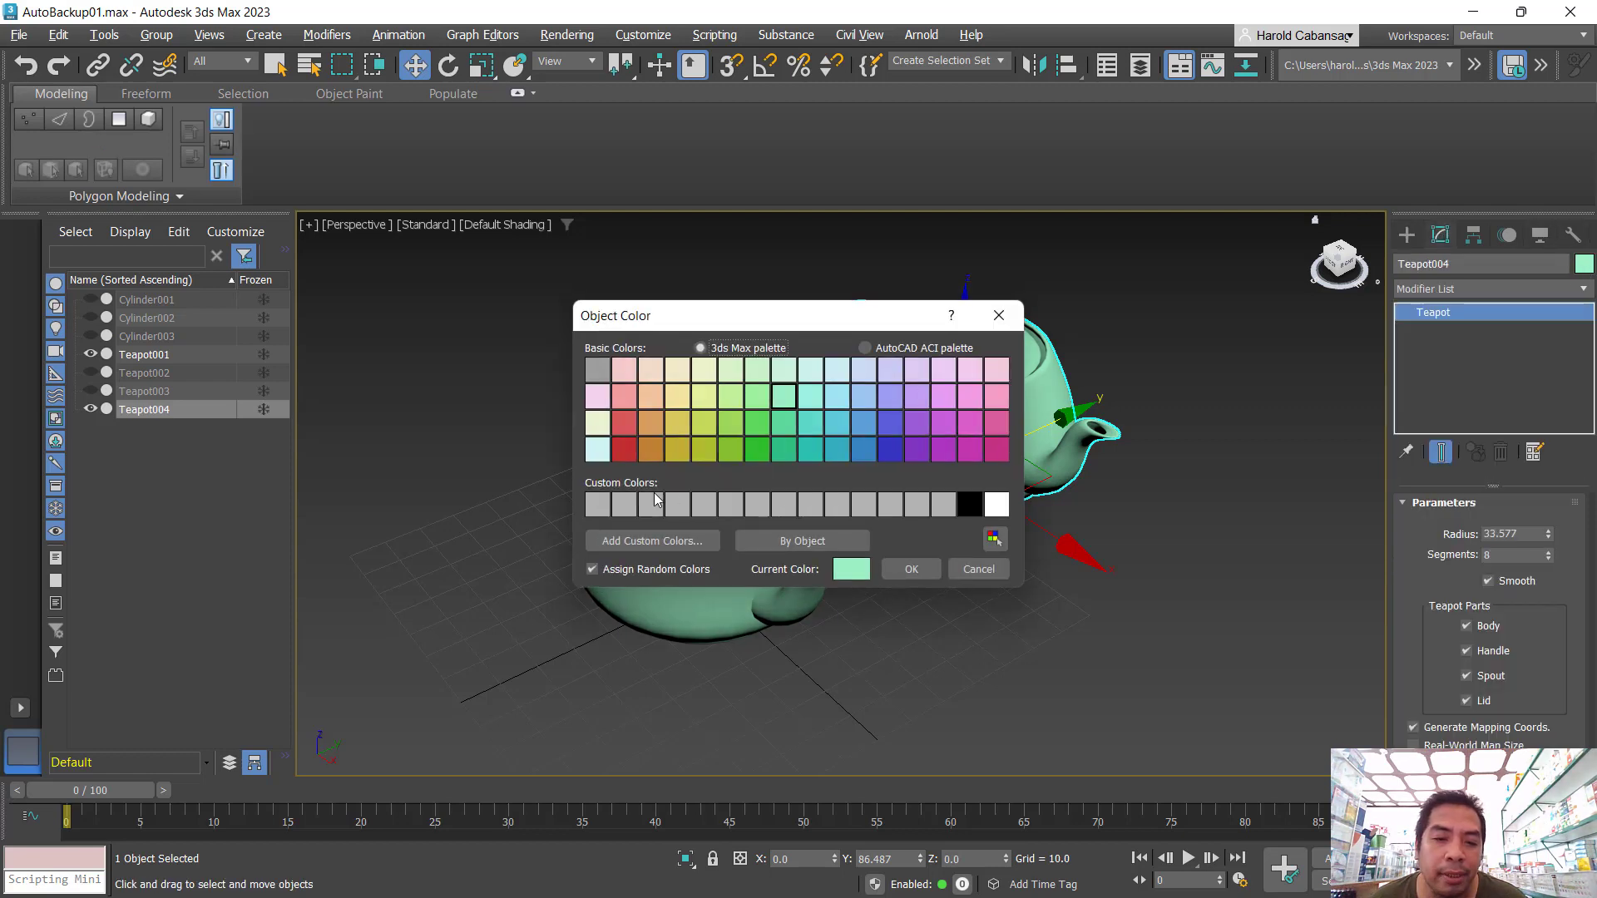
left_click(624, 449)
left_click(910, 570)
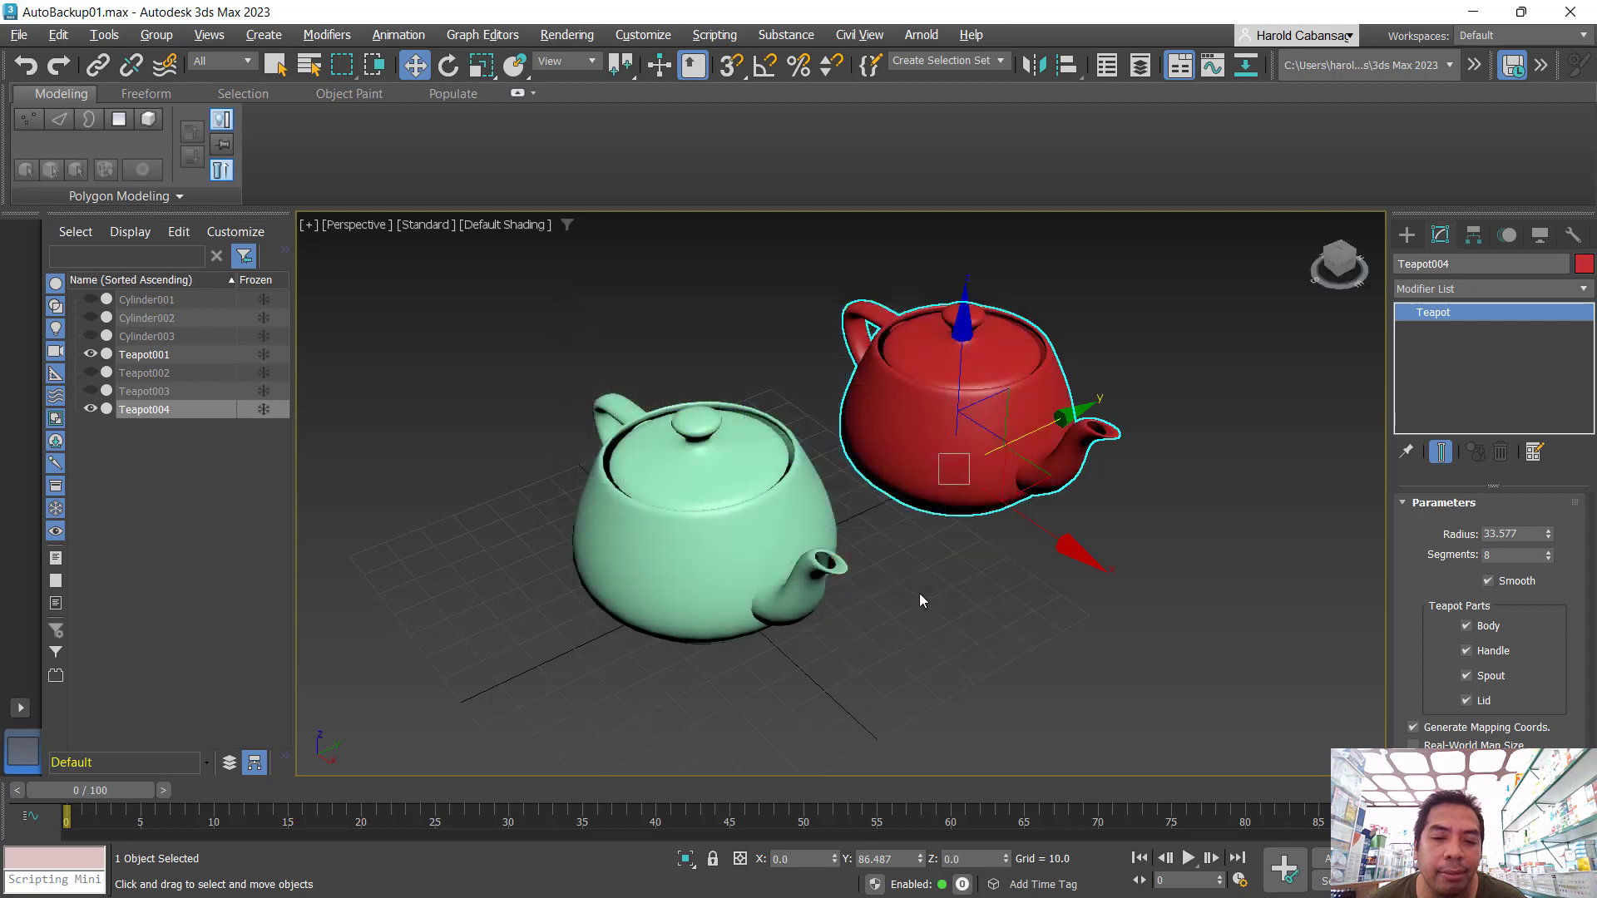
- Select the original green teapot and set its radius to 30
left_click(920, 596)
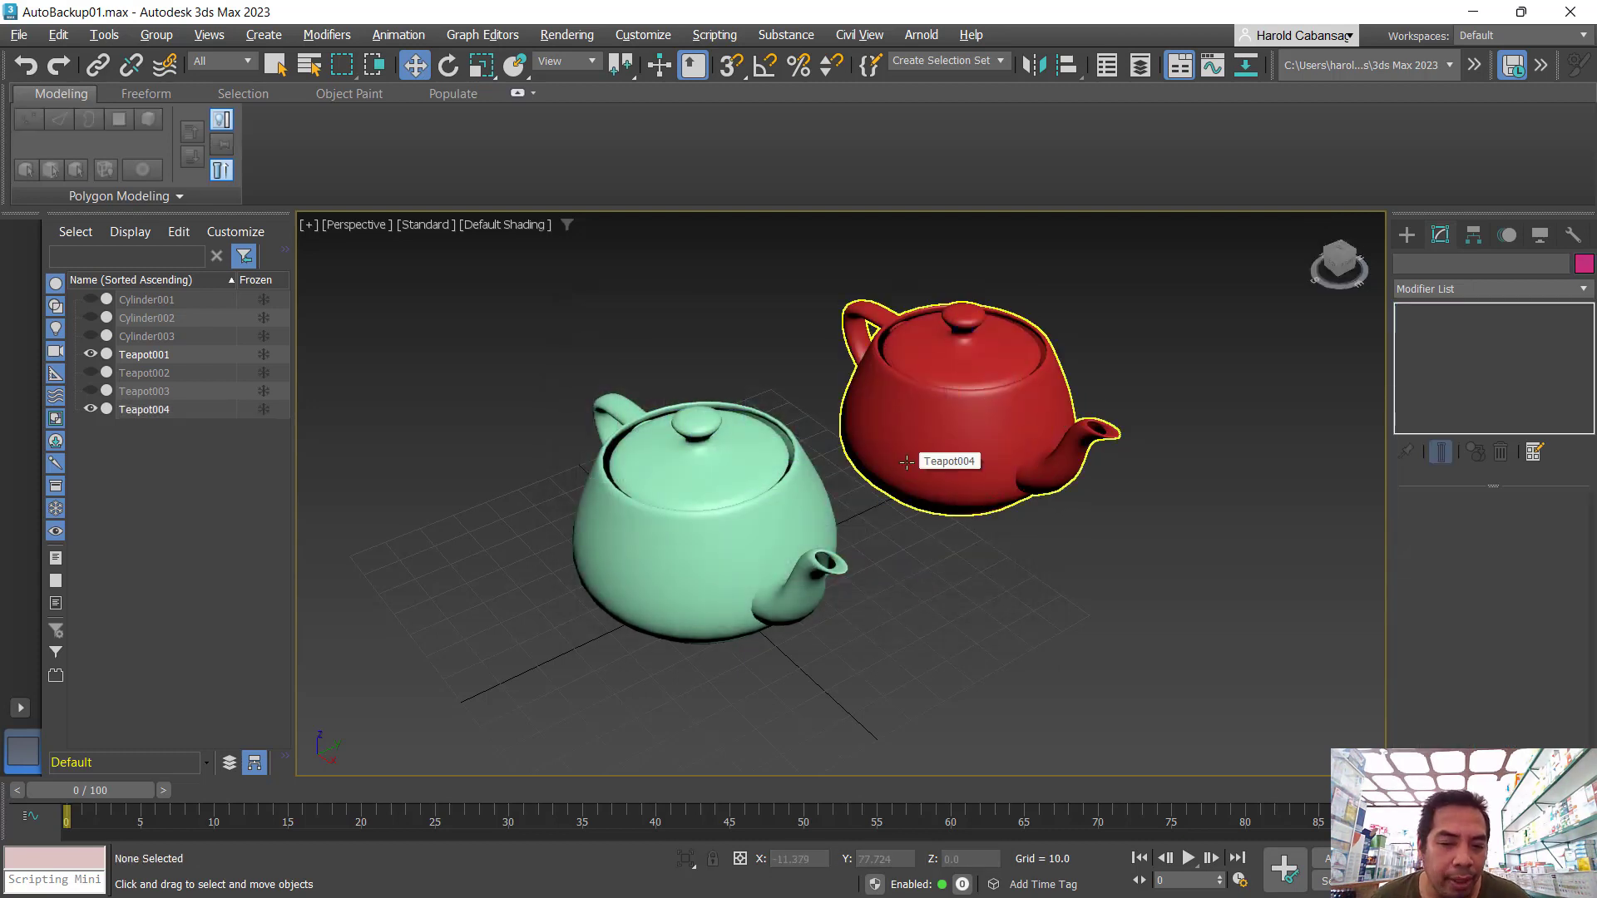
left_click(654, 538)
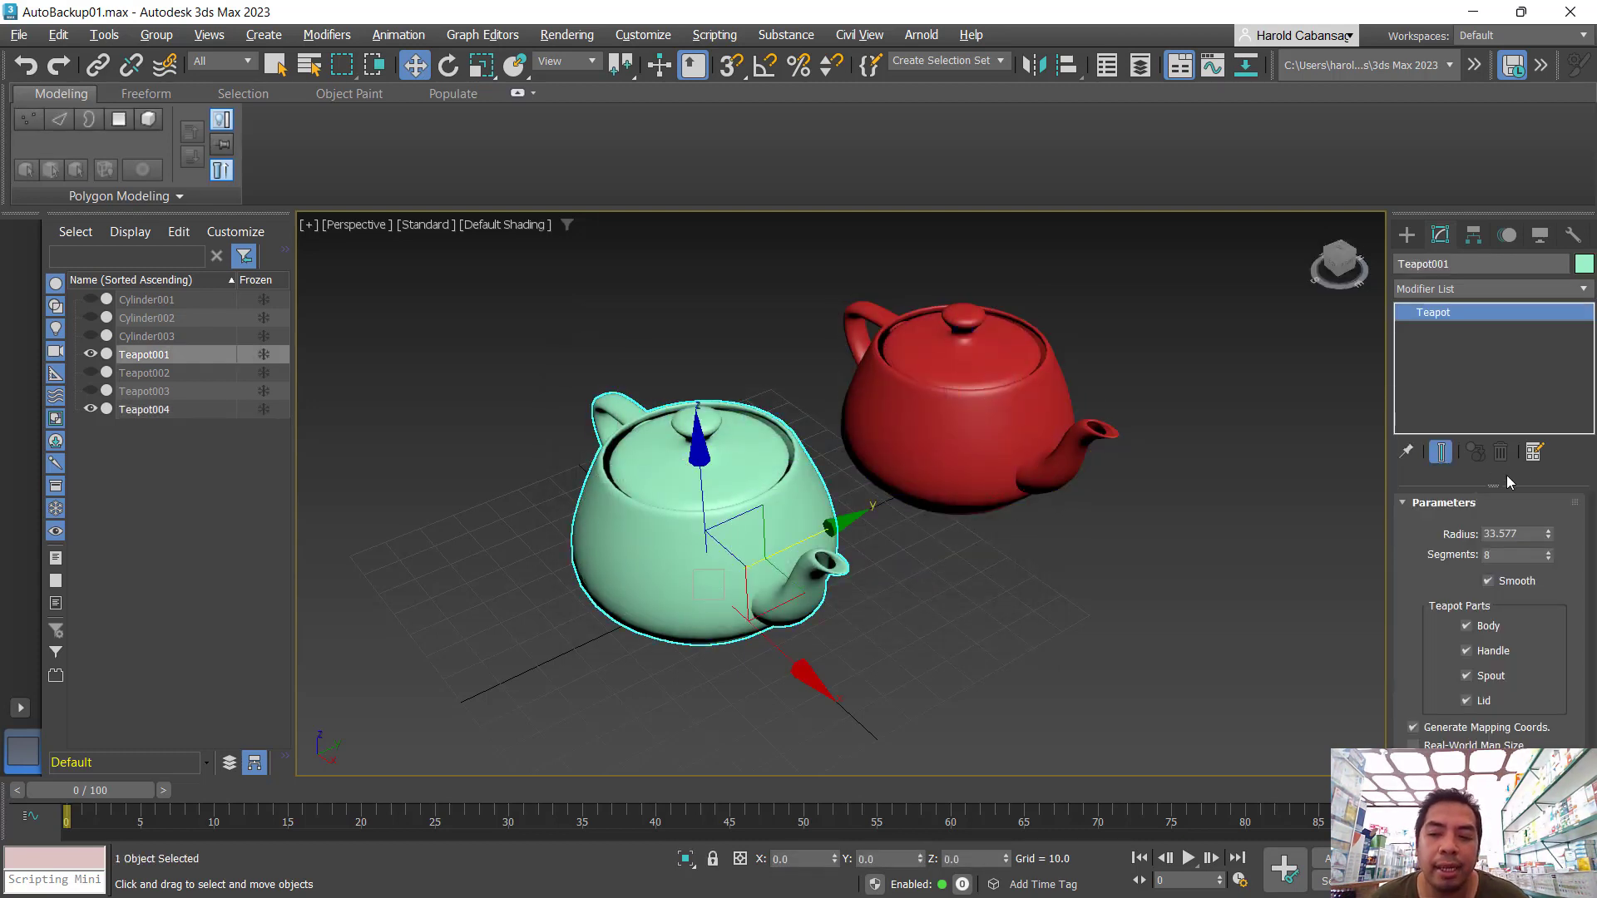
left_click(1517, 534)
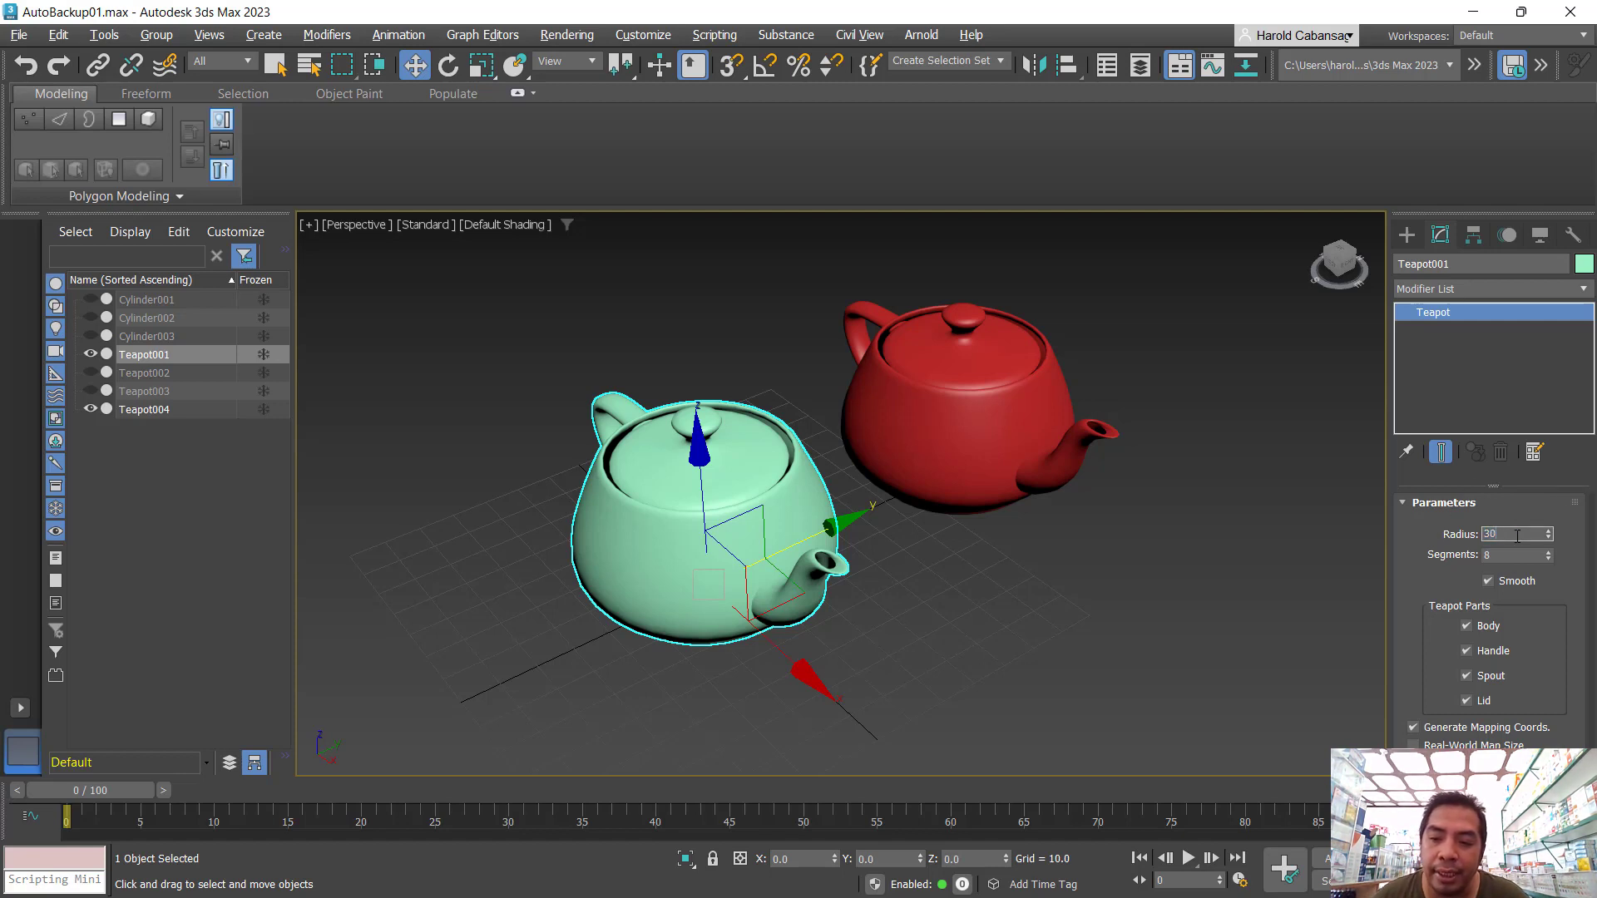
key("Return")
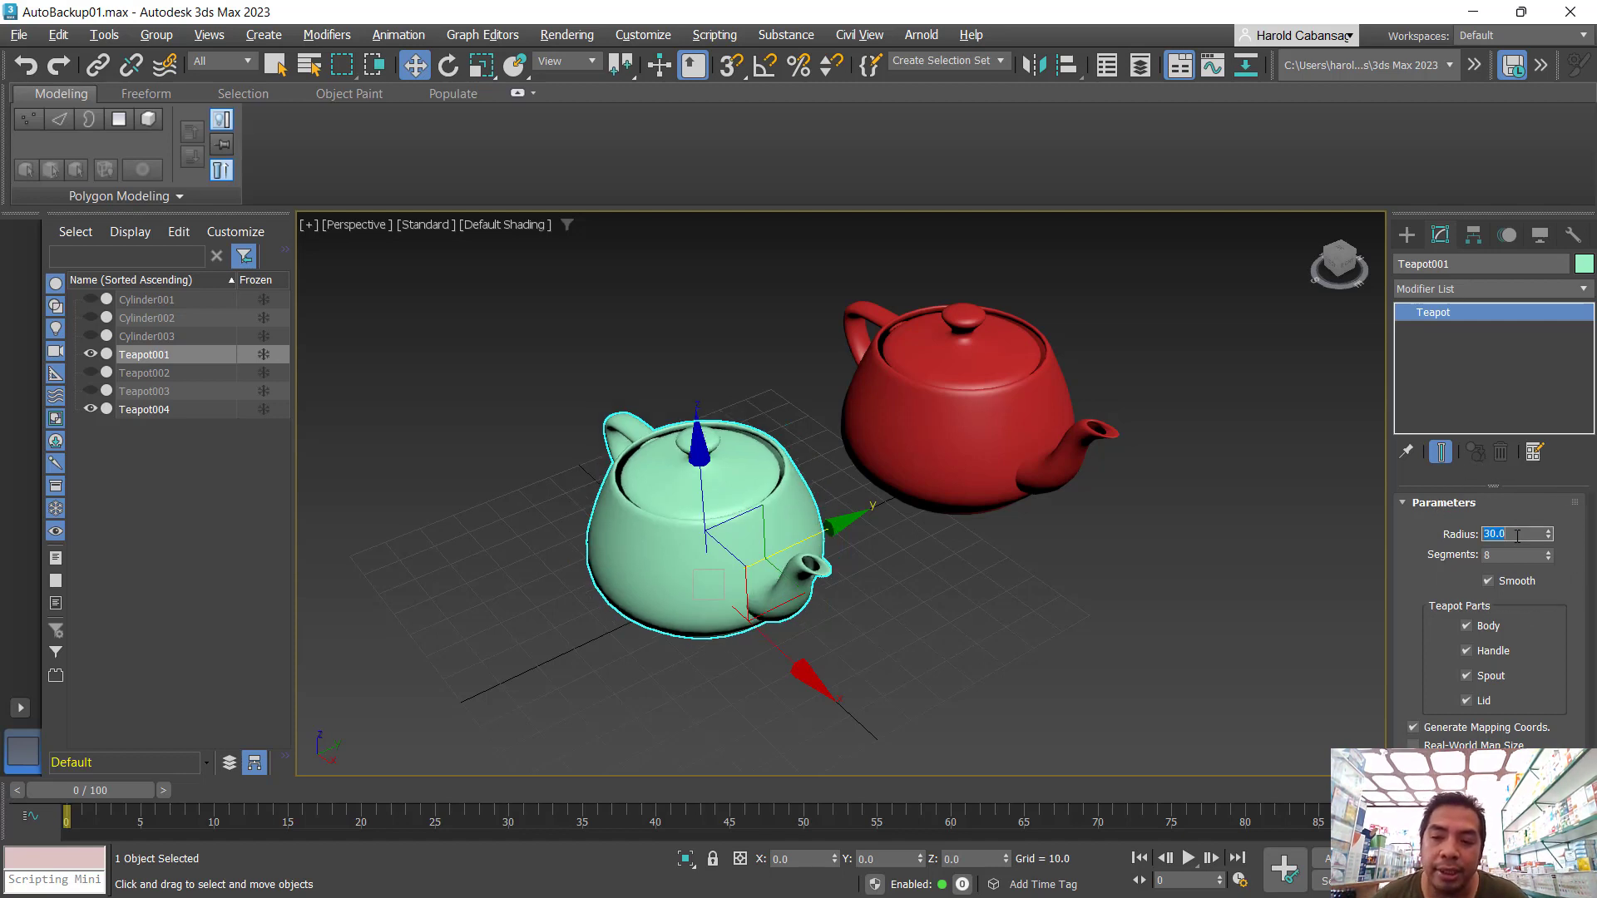
- Select the red teapot, set its radius to 30 in its Modify settings, and clear the selection
left_click(1441, 246)
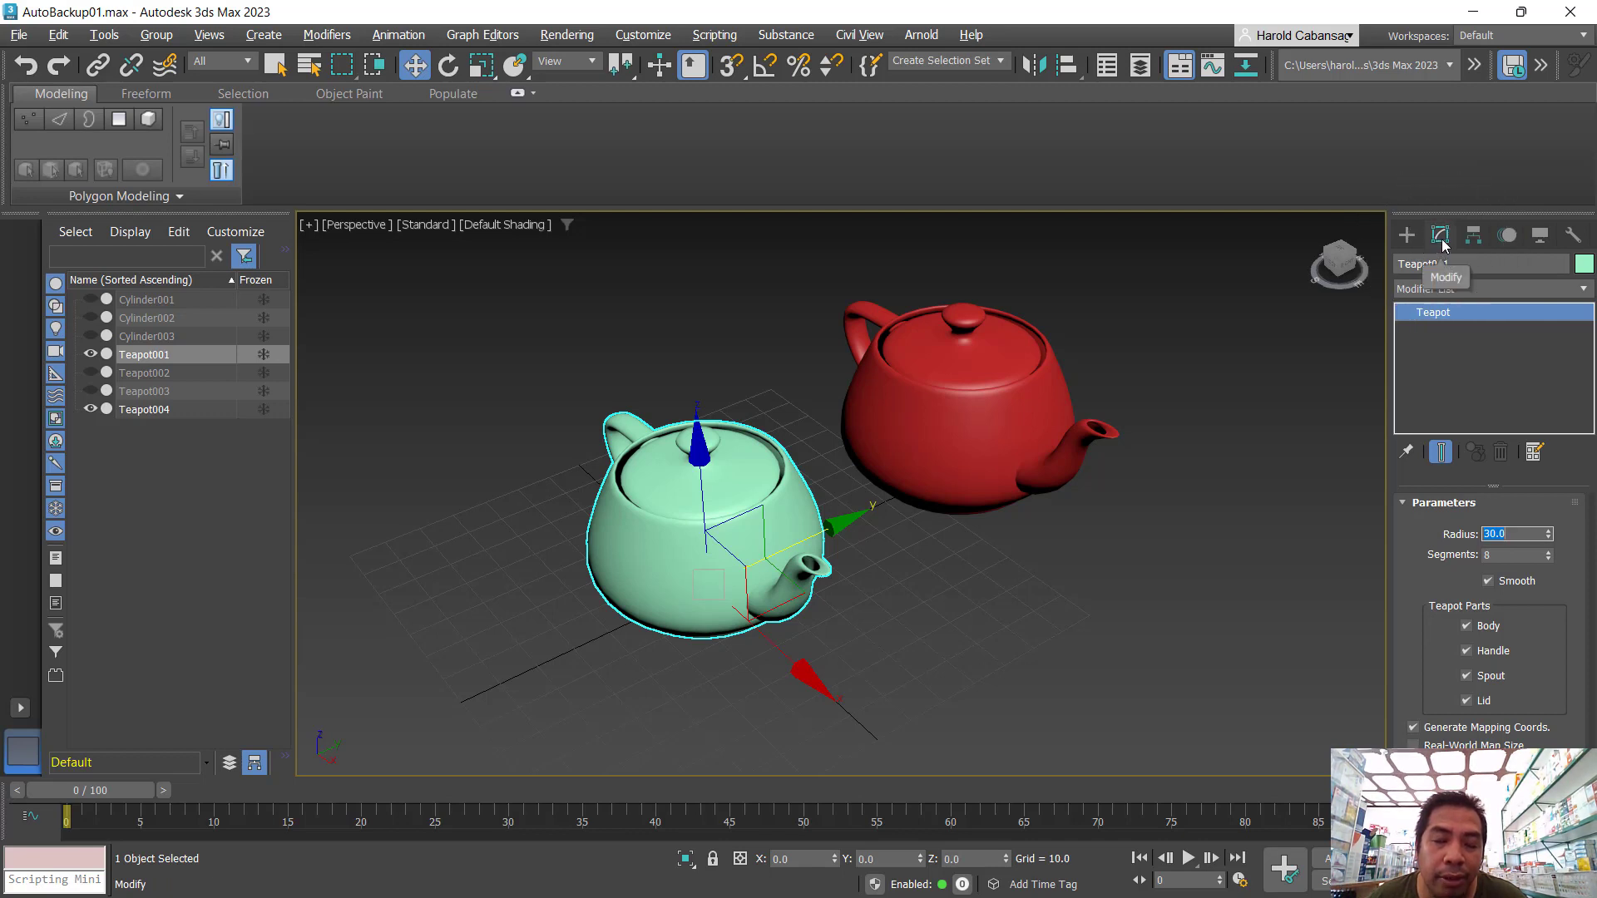
left_click(1443, 244)
left_click(1441, 242)
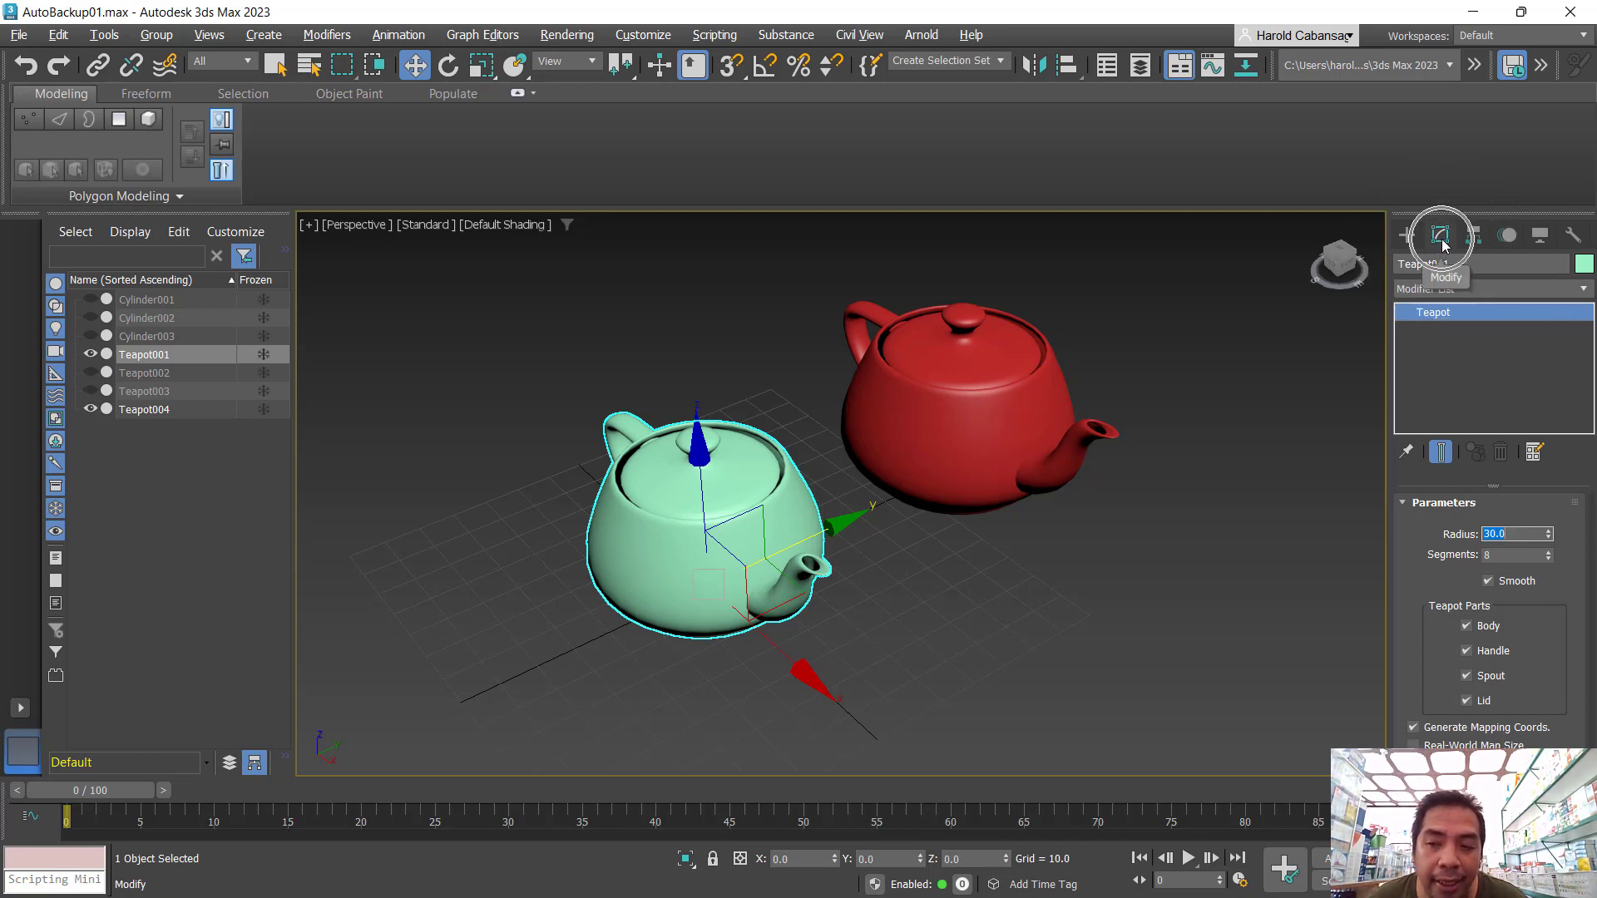
left_click(942, 442)
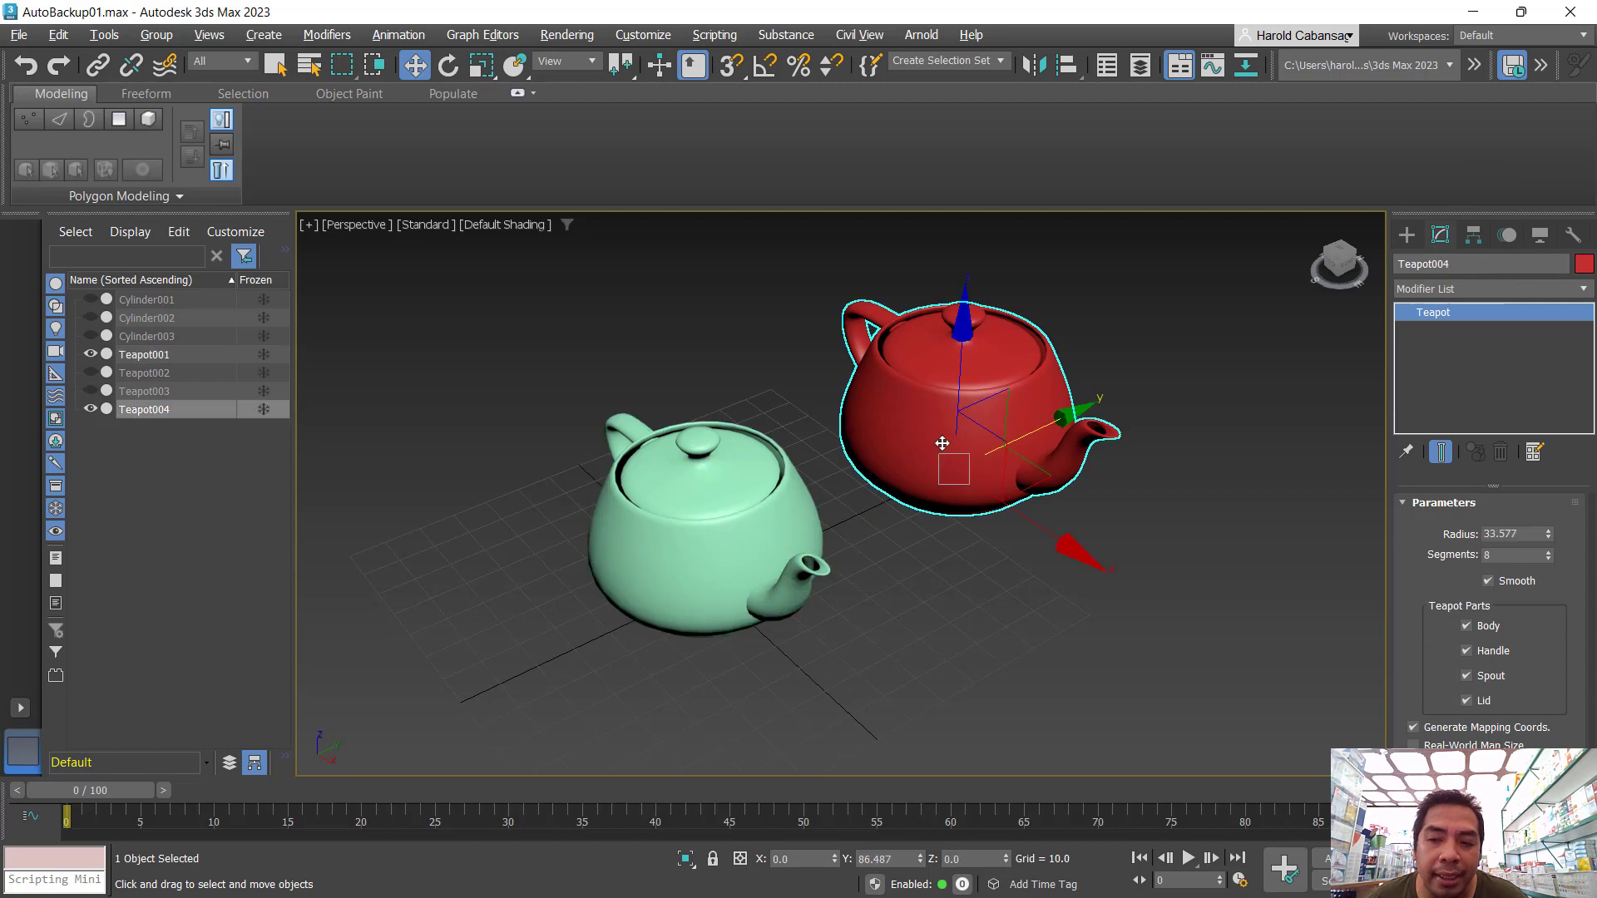
left_click(1541, 535)
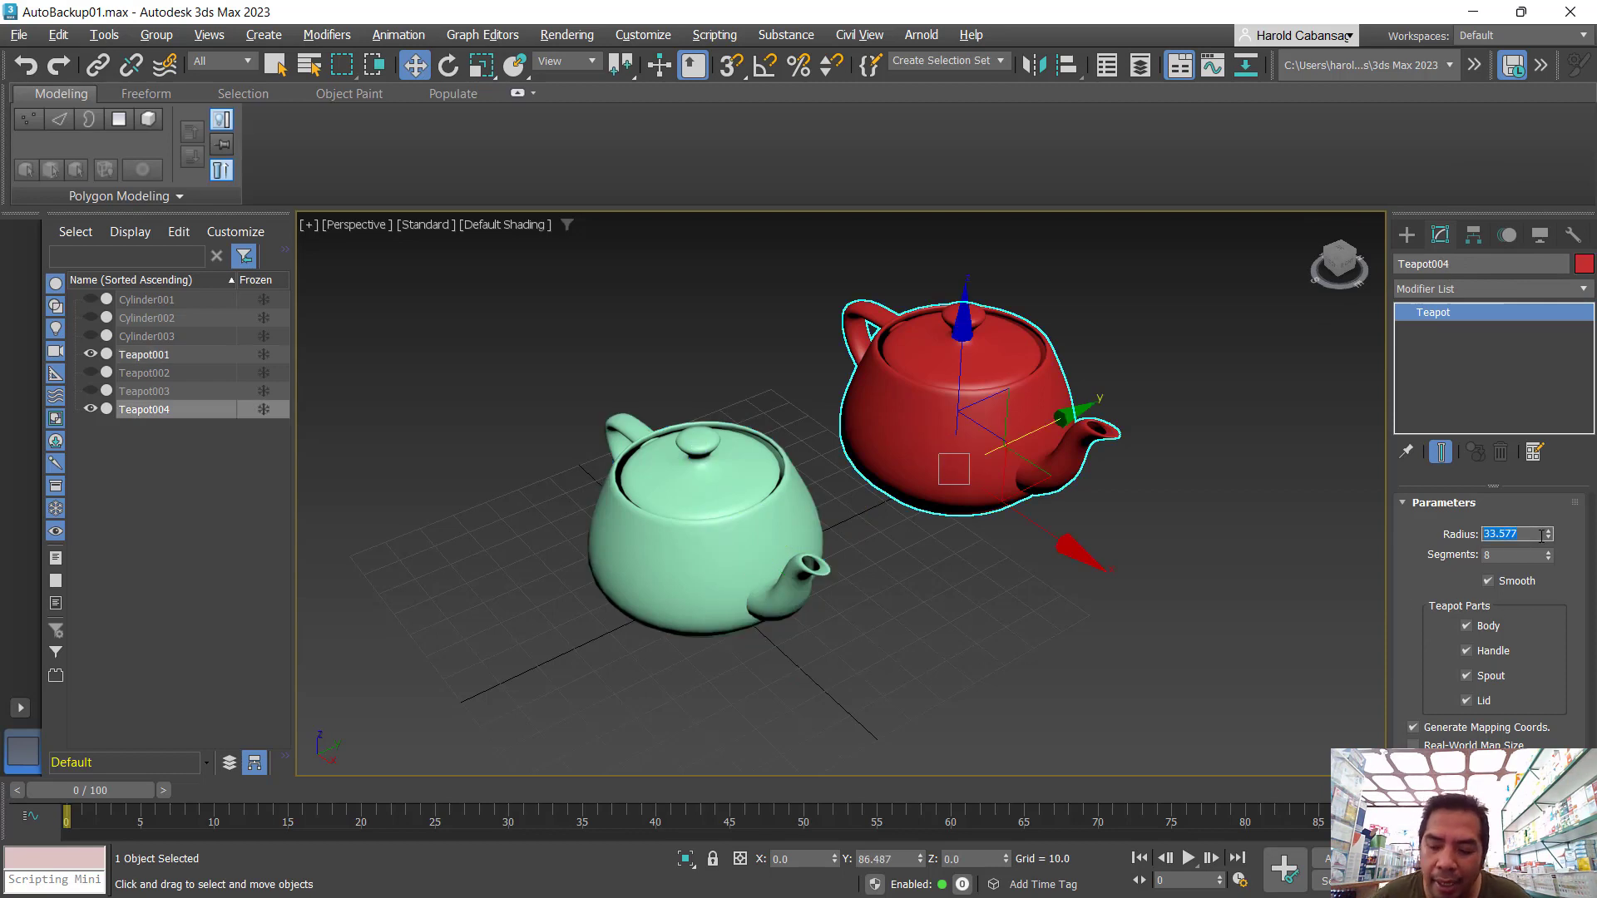
type("30")
key("Return")
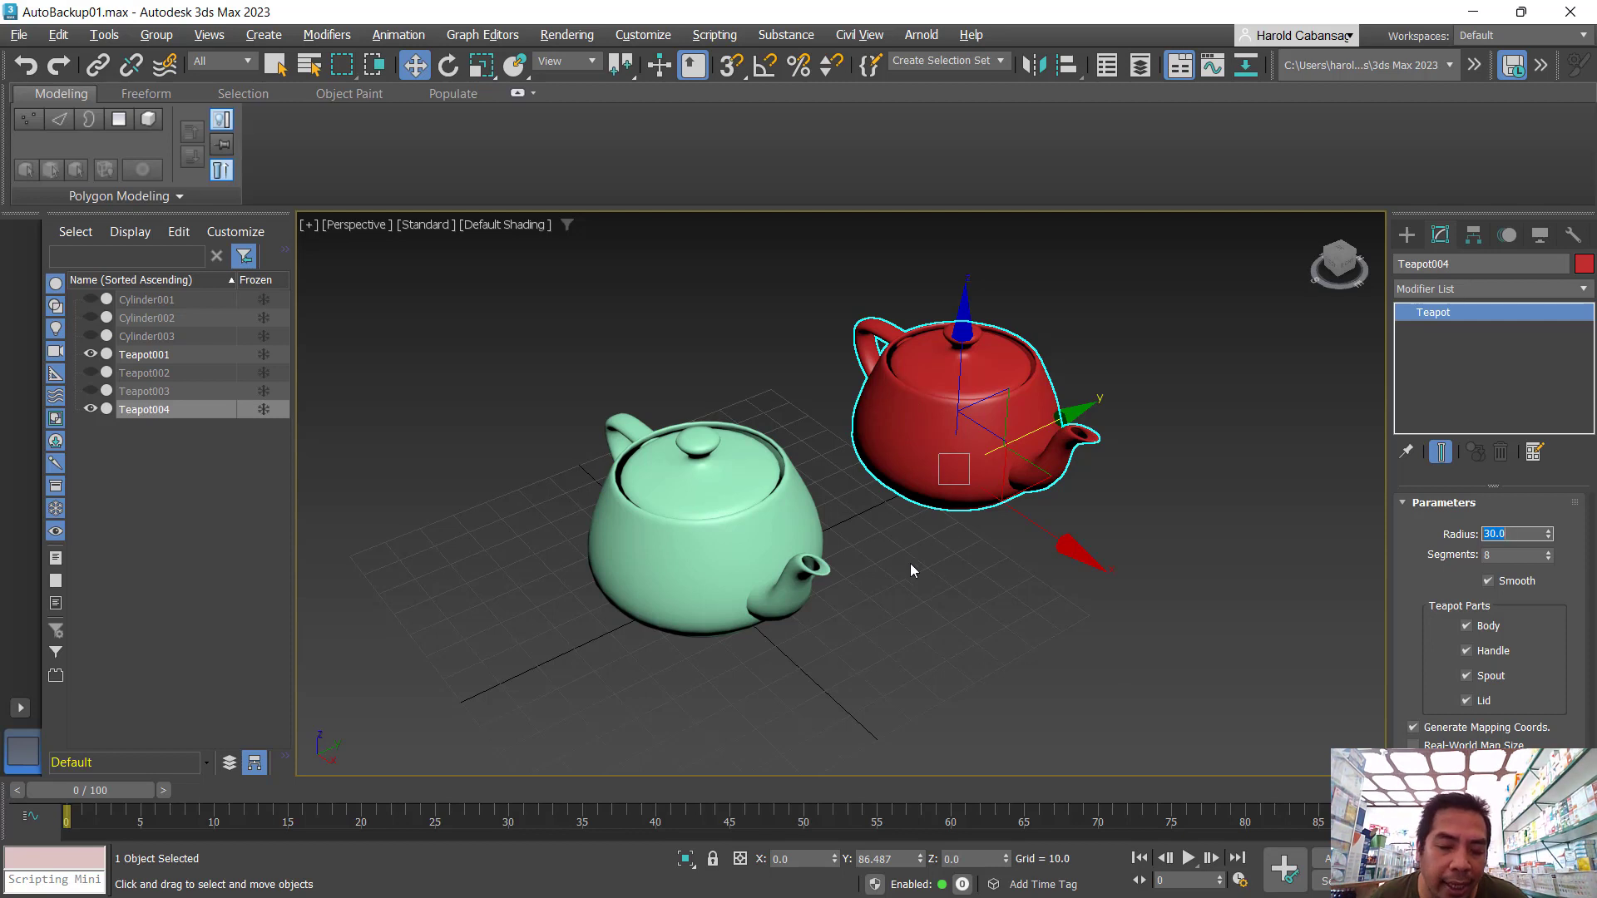
left_click(1021, 620)
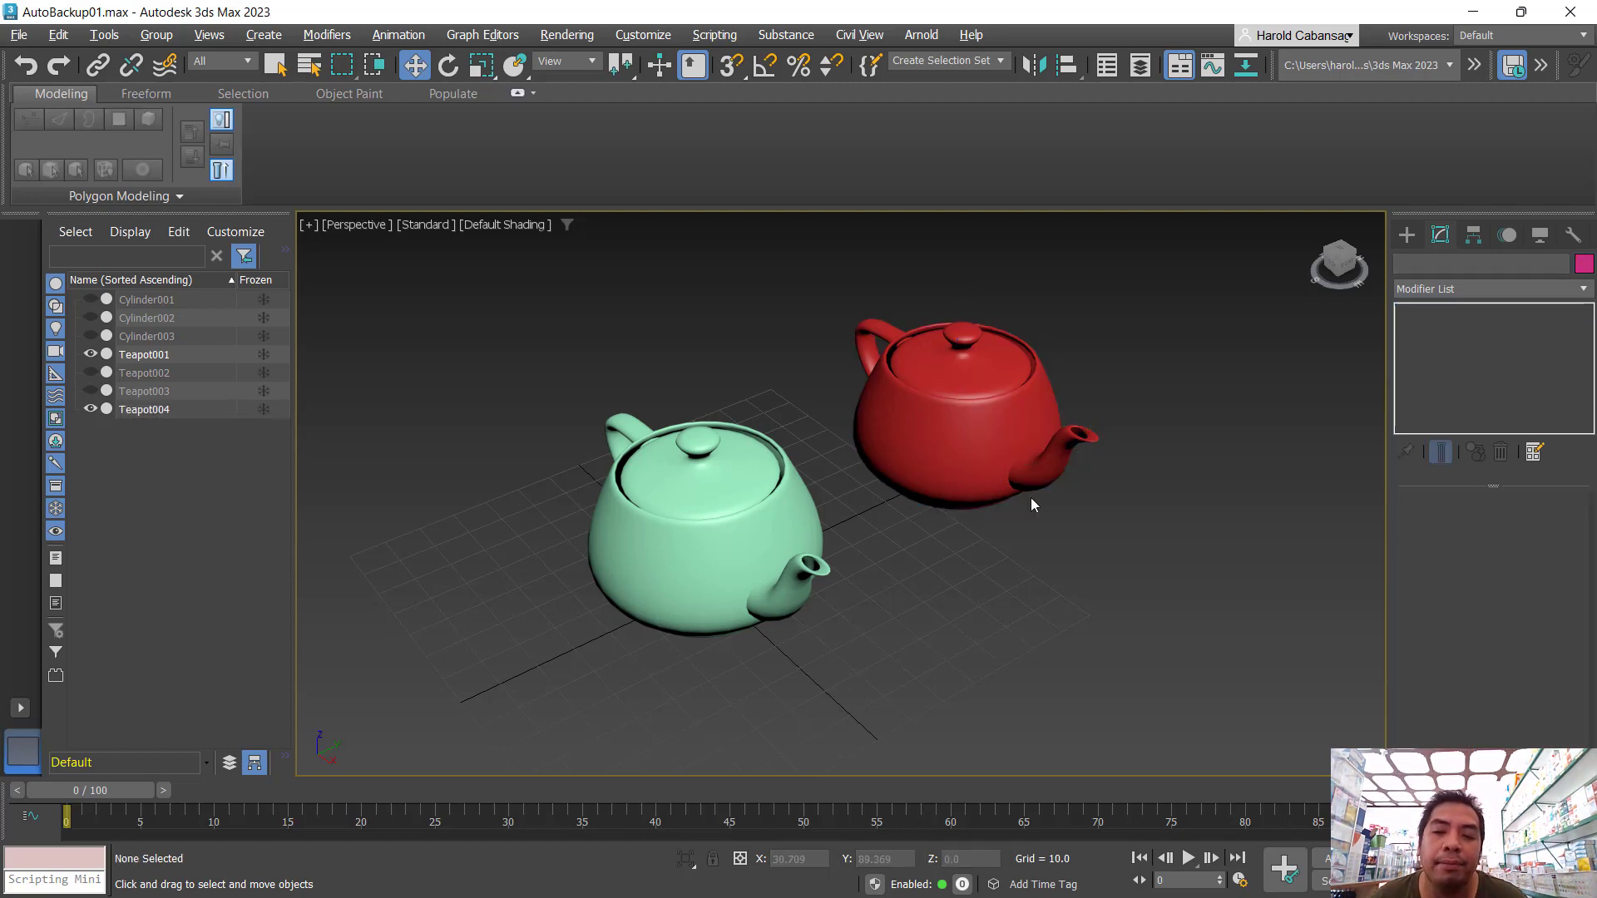
- Select the green and red teapots alternately to compare their radius parameters, ending on the green one
left_click(743, 488)
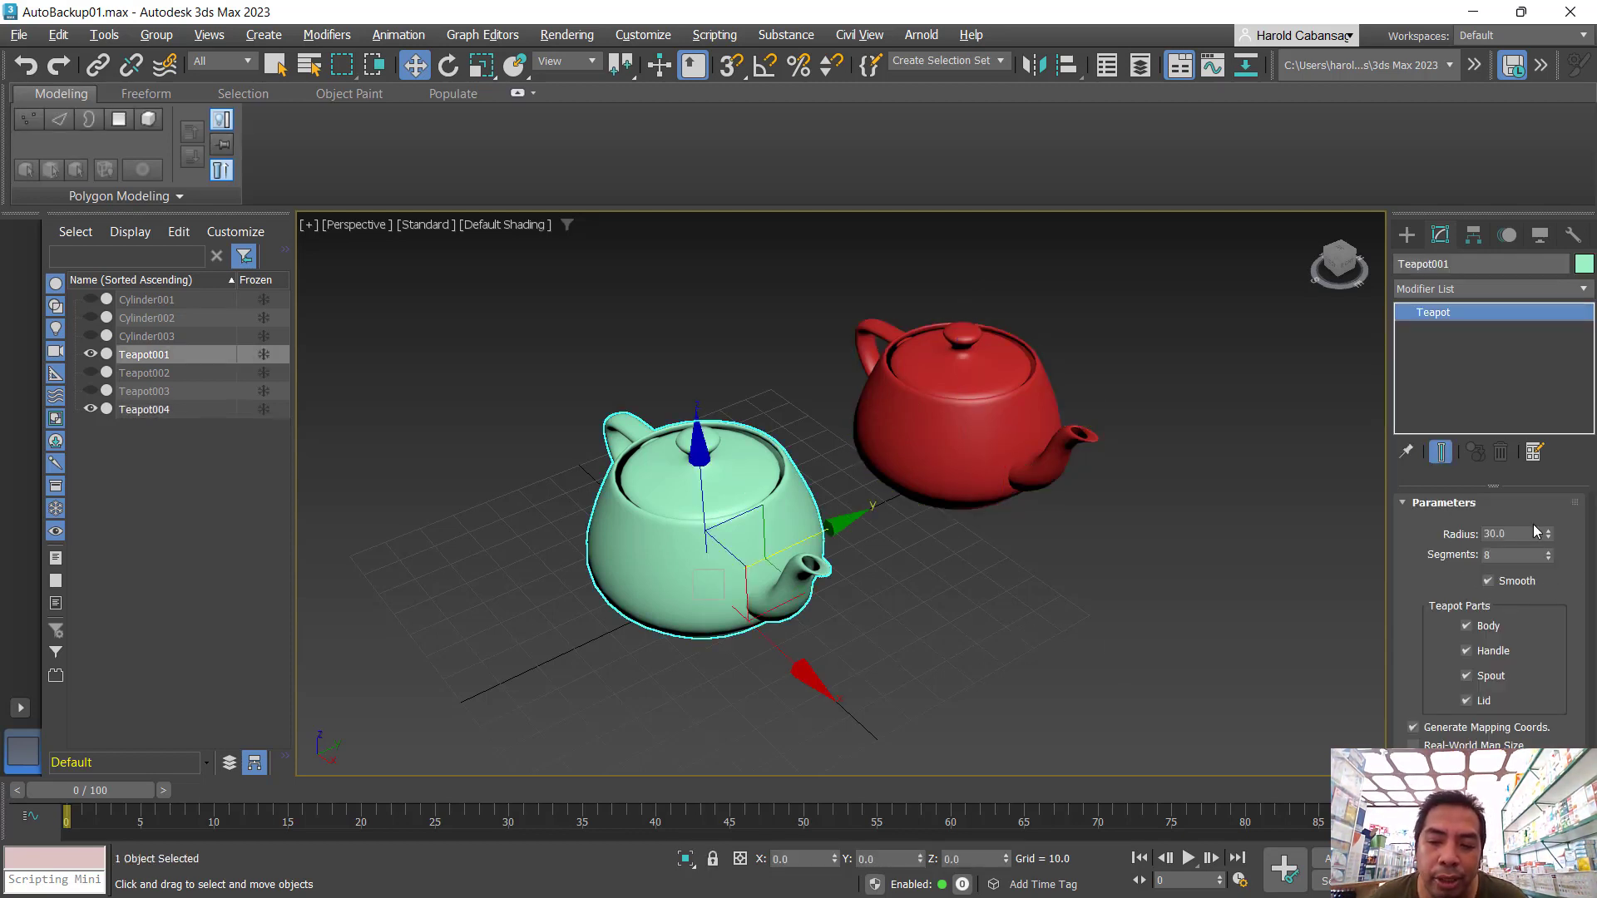
left_click(1016, 434)
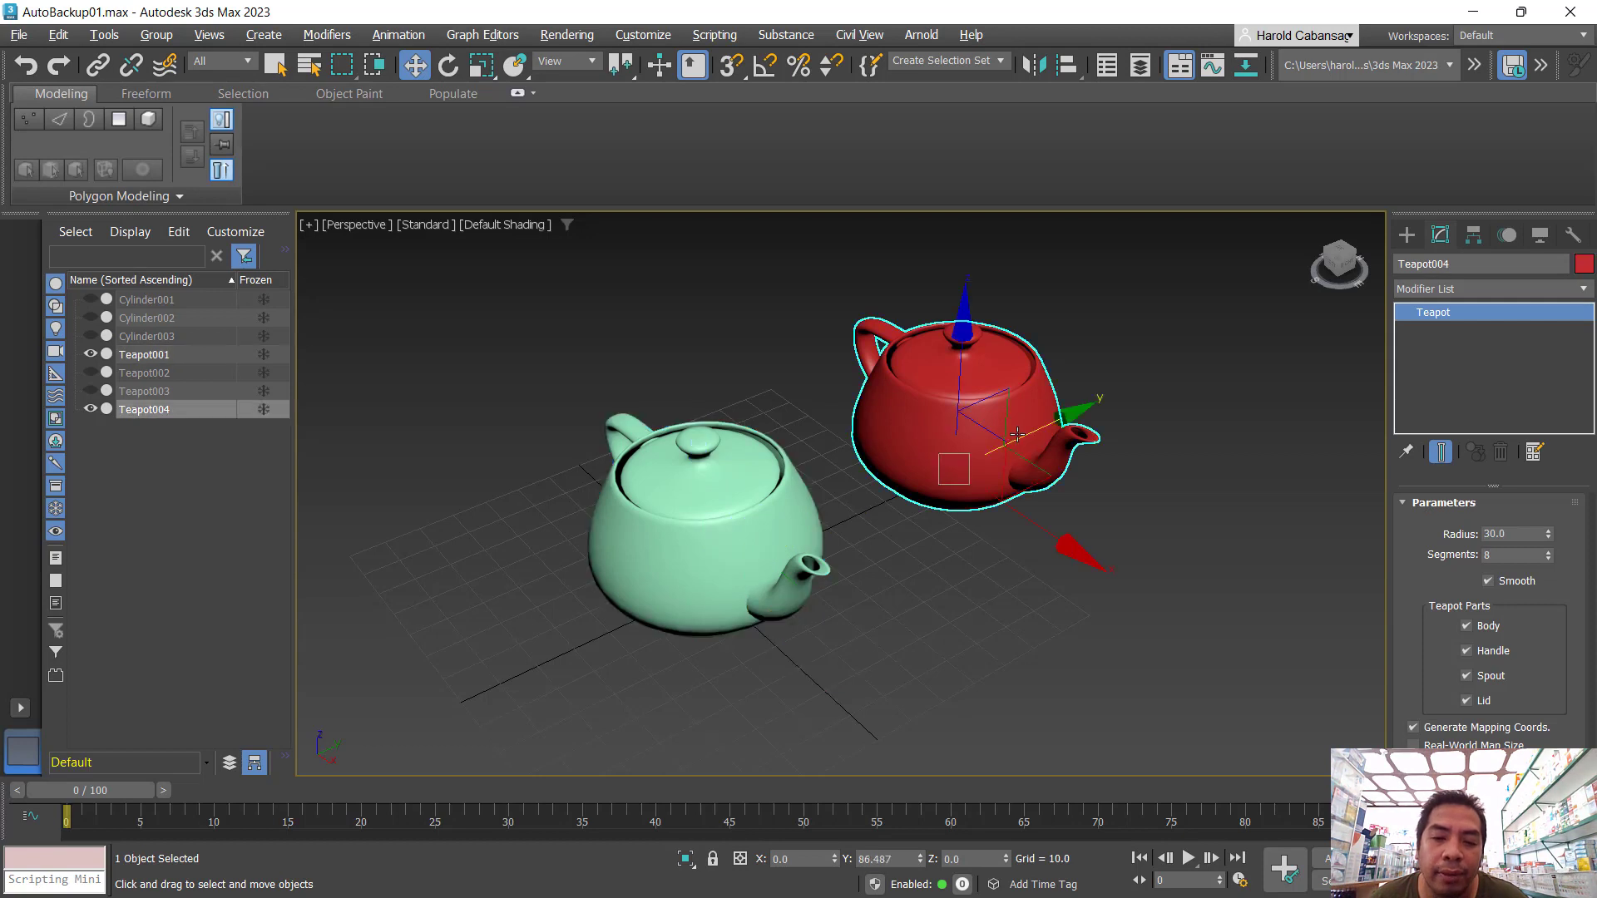
left_click(787, 497)
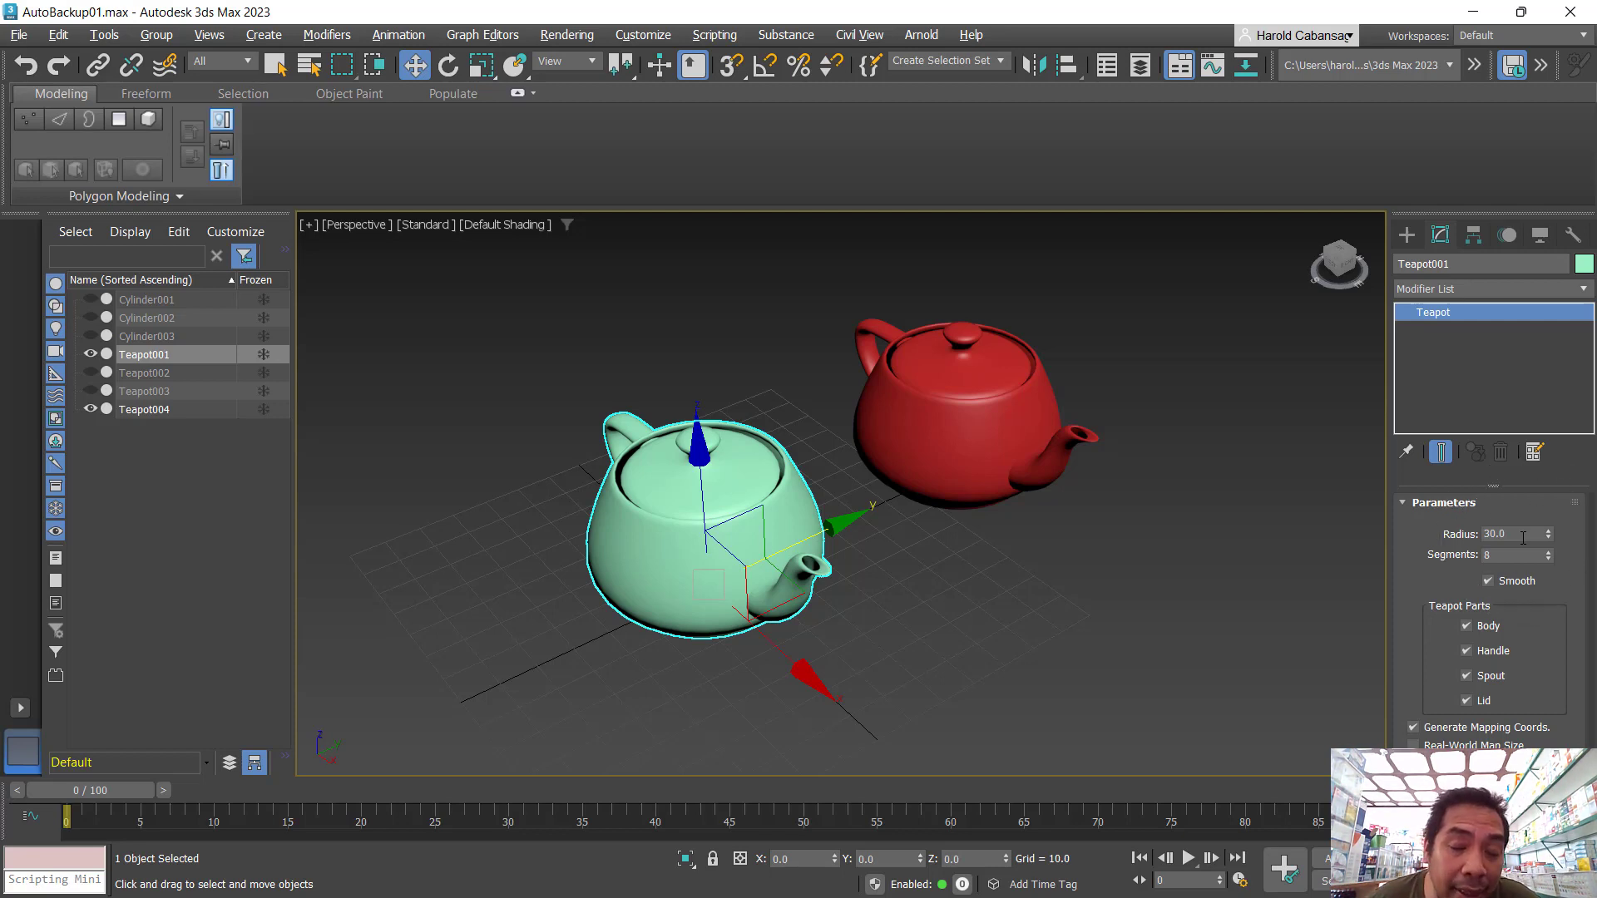
left_click(1523, 537)
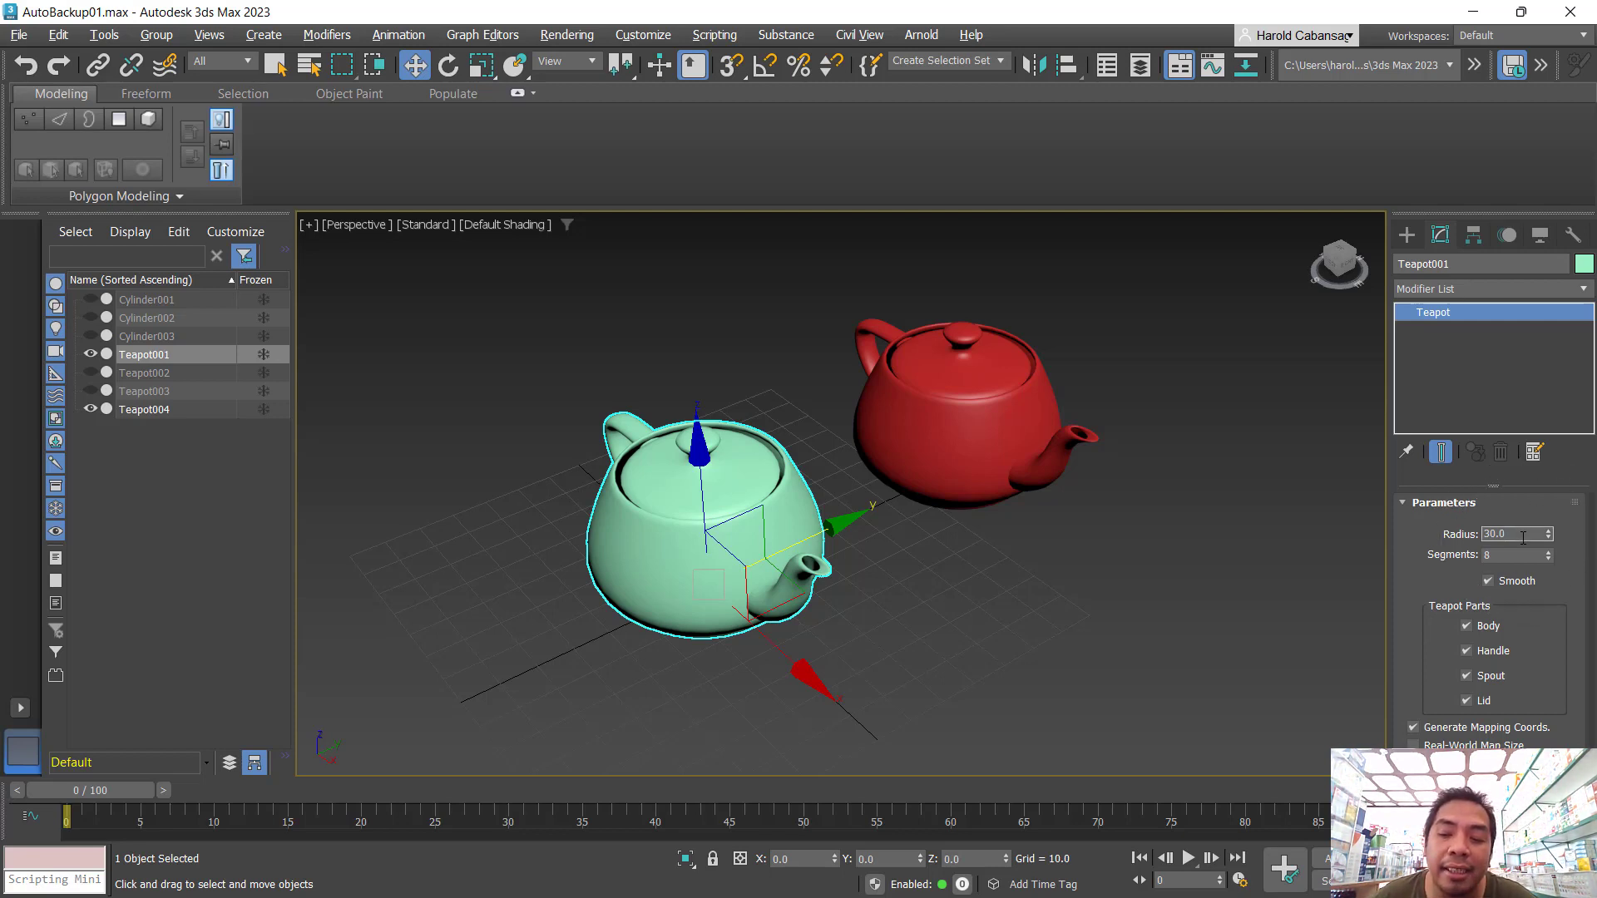
left_click(957, 416)
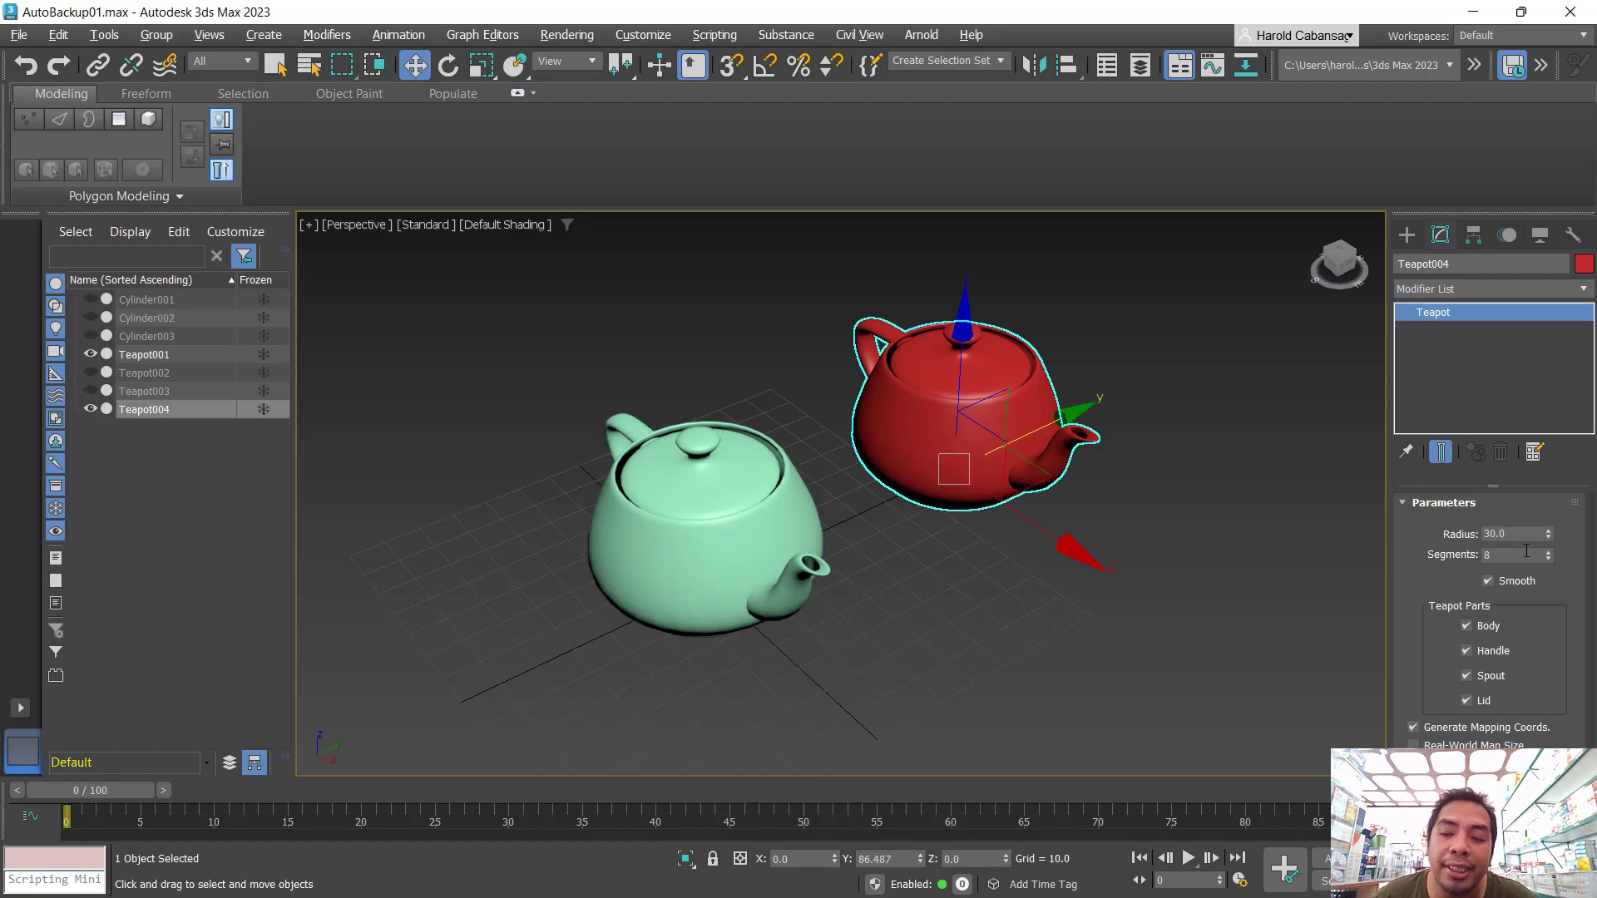
left_click(773, 488)
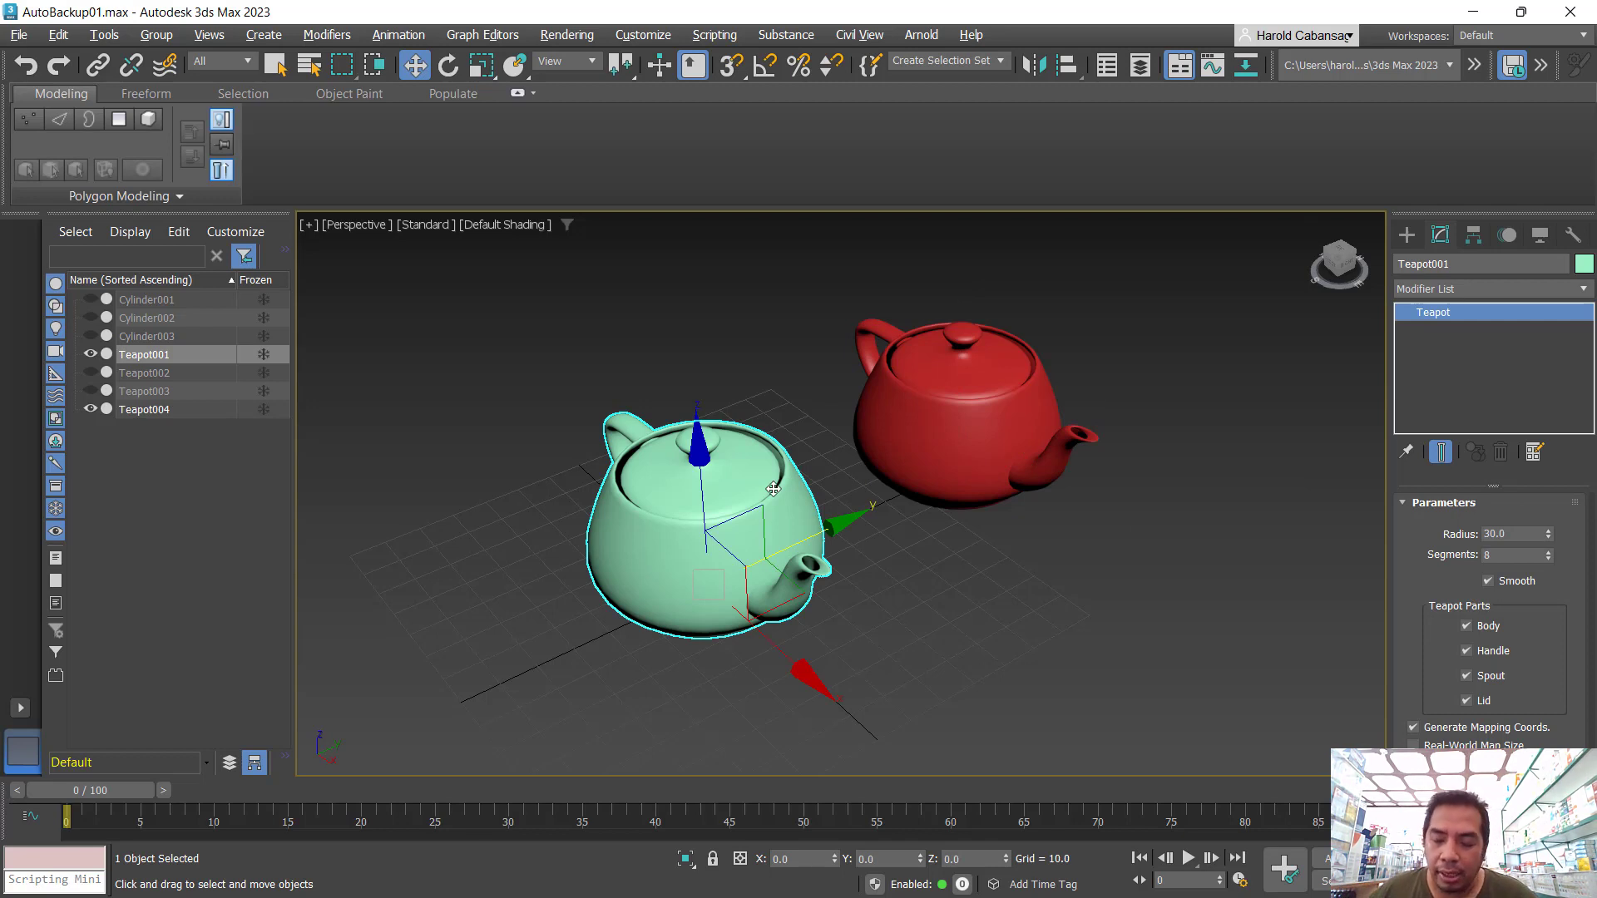
- Try scaling the green teapot uniformly to about 170%, check its radius parameter, and undo the scale
key("r")
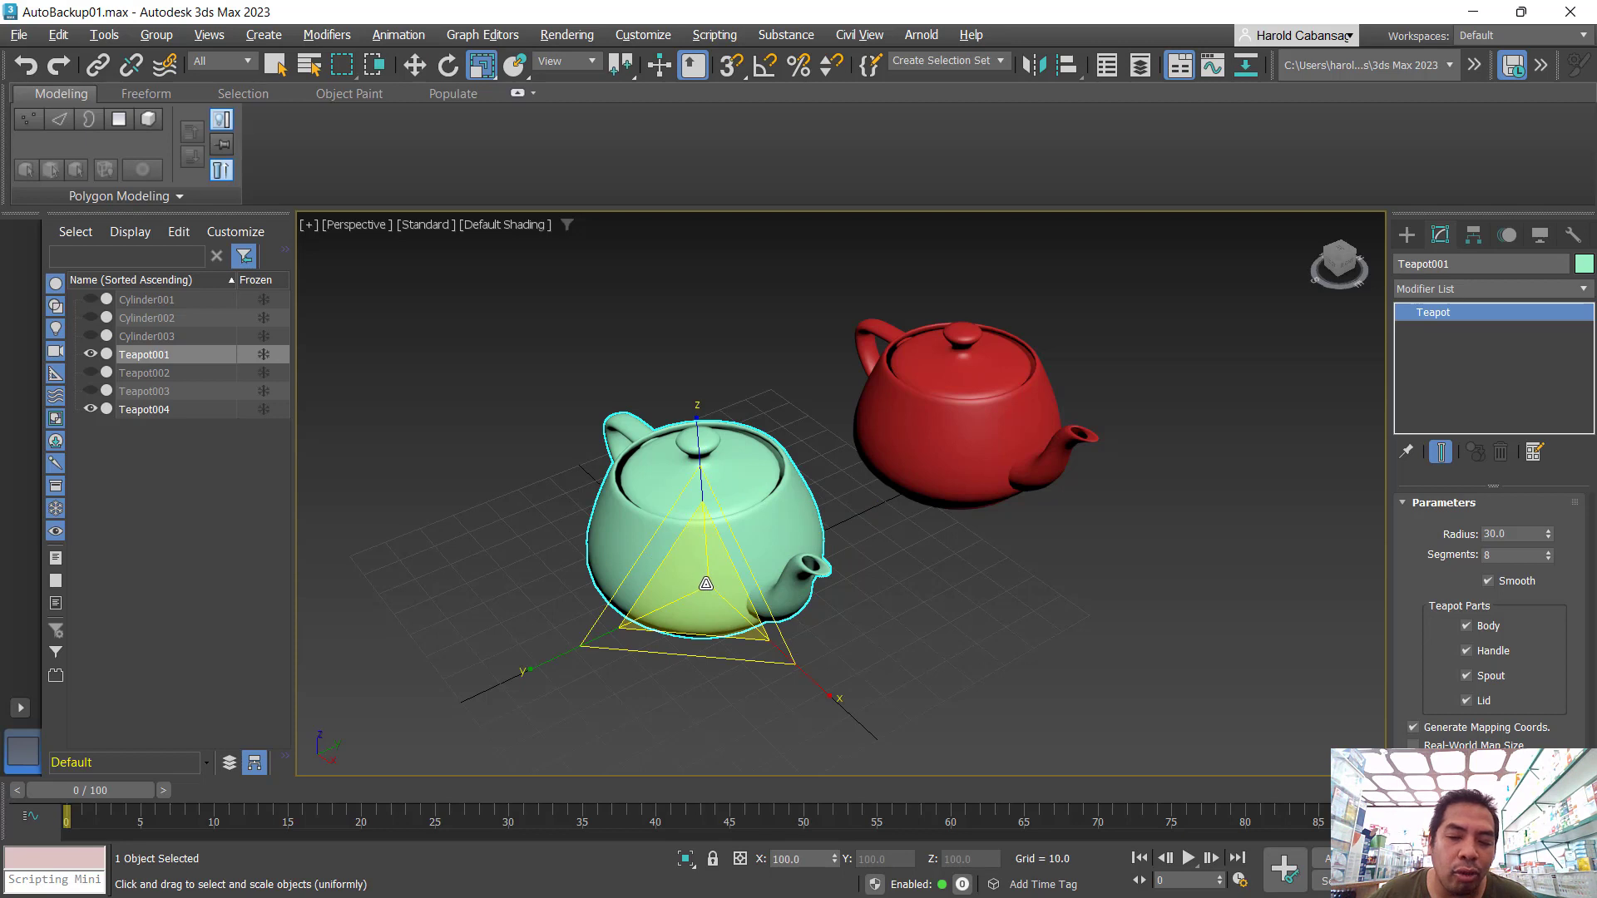
left_click_drag(706, 584, 745, 524)
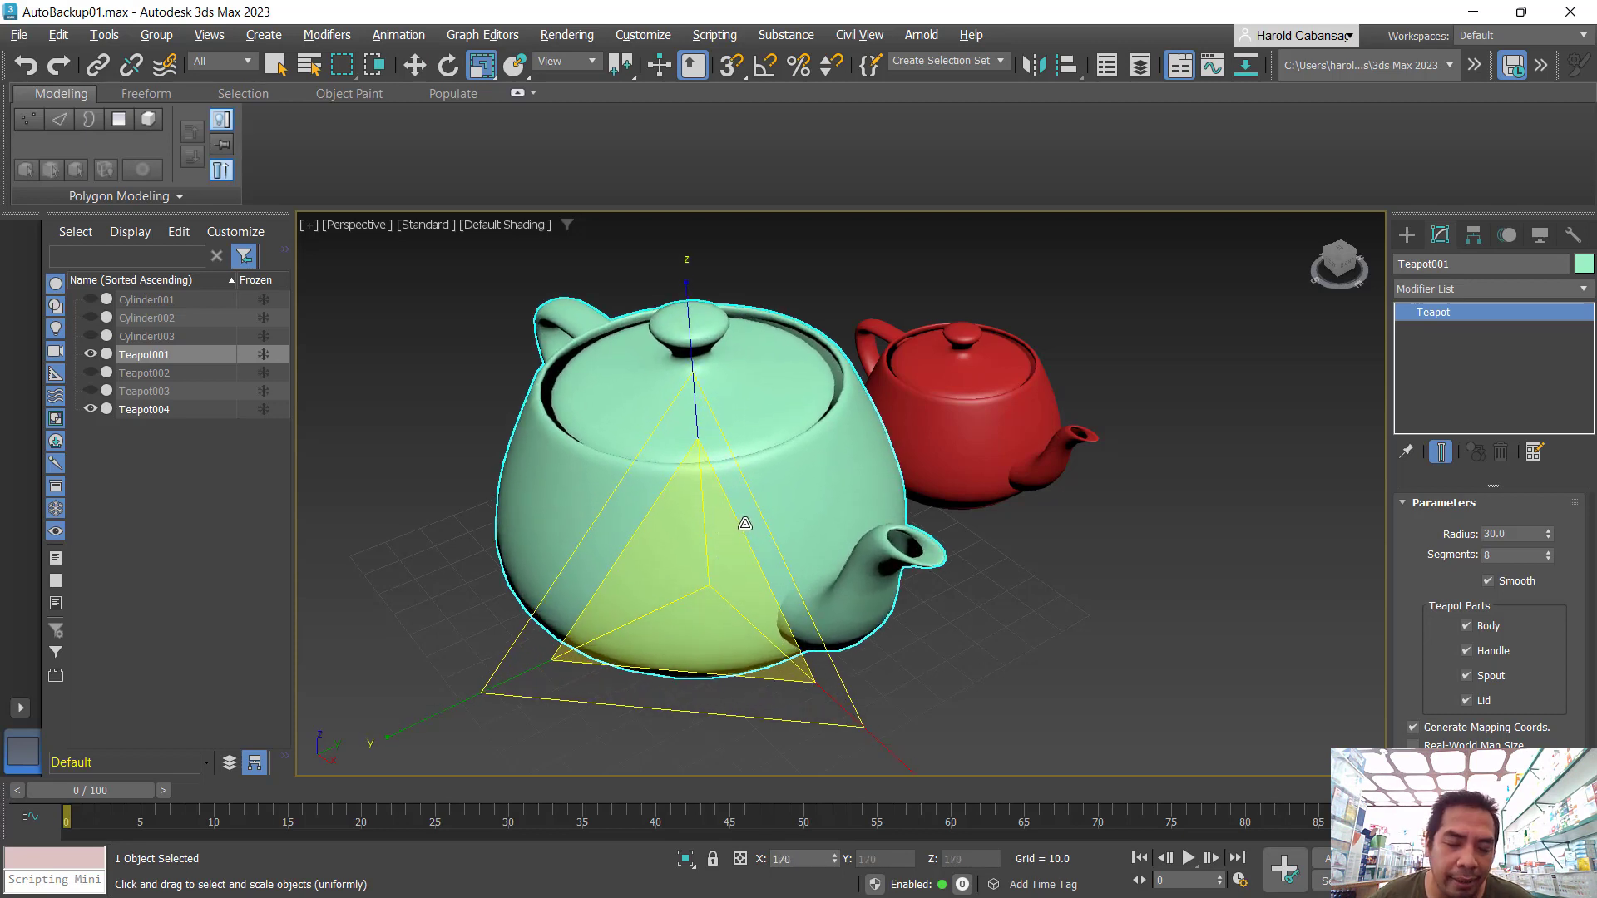
left_click_drag(745, 524, 740, 528)
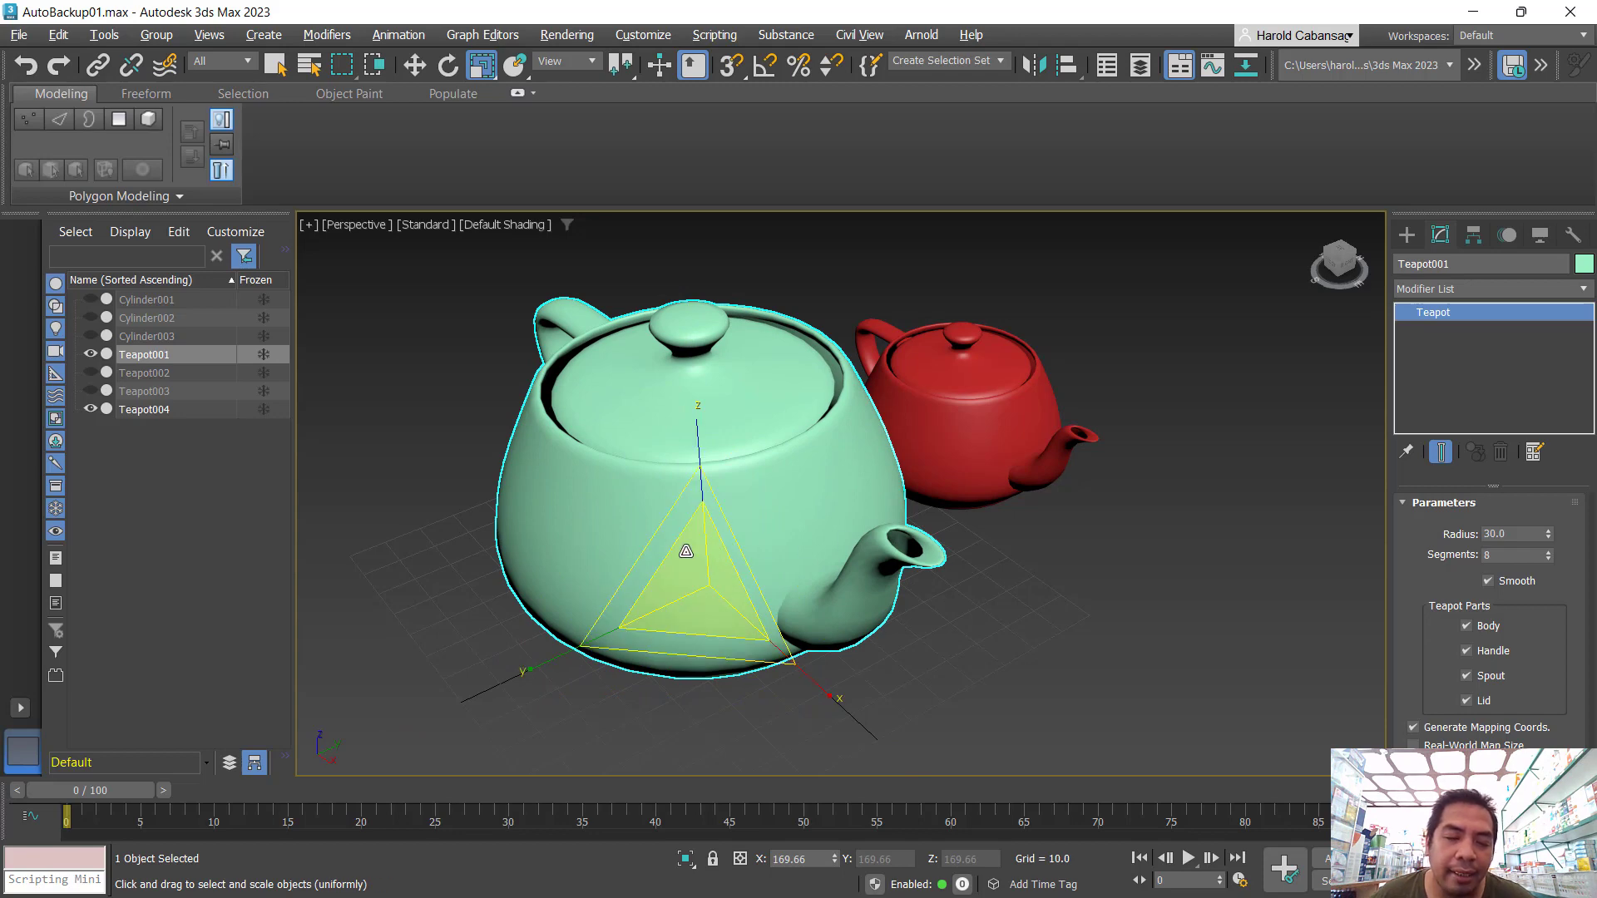
mouse_move(911, 622)
middle_mouse_down("alt")
mouse_move(876, 612)
mouse_move(903, 600)
middle_mouse_up("alt")
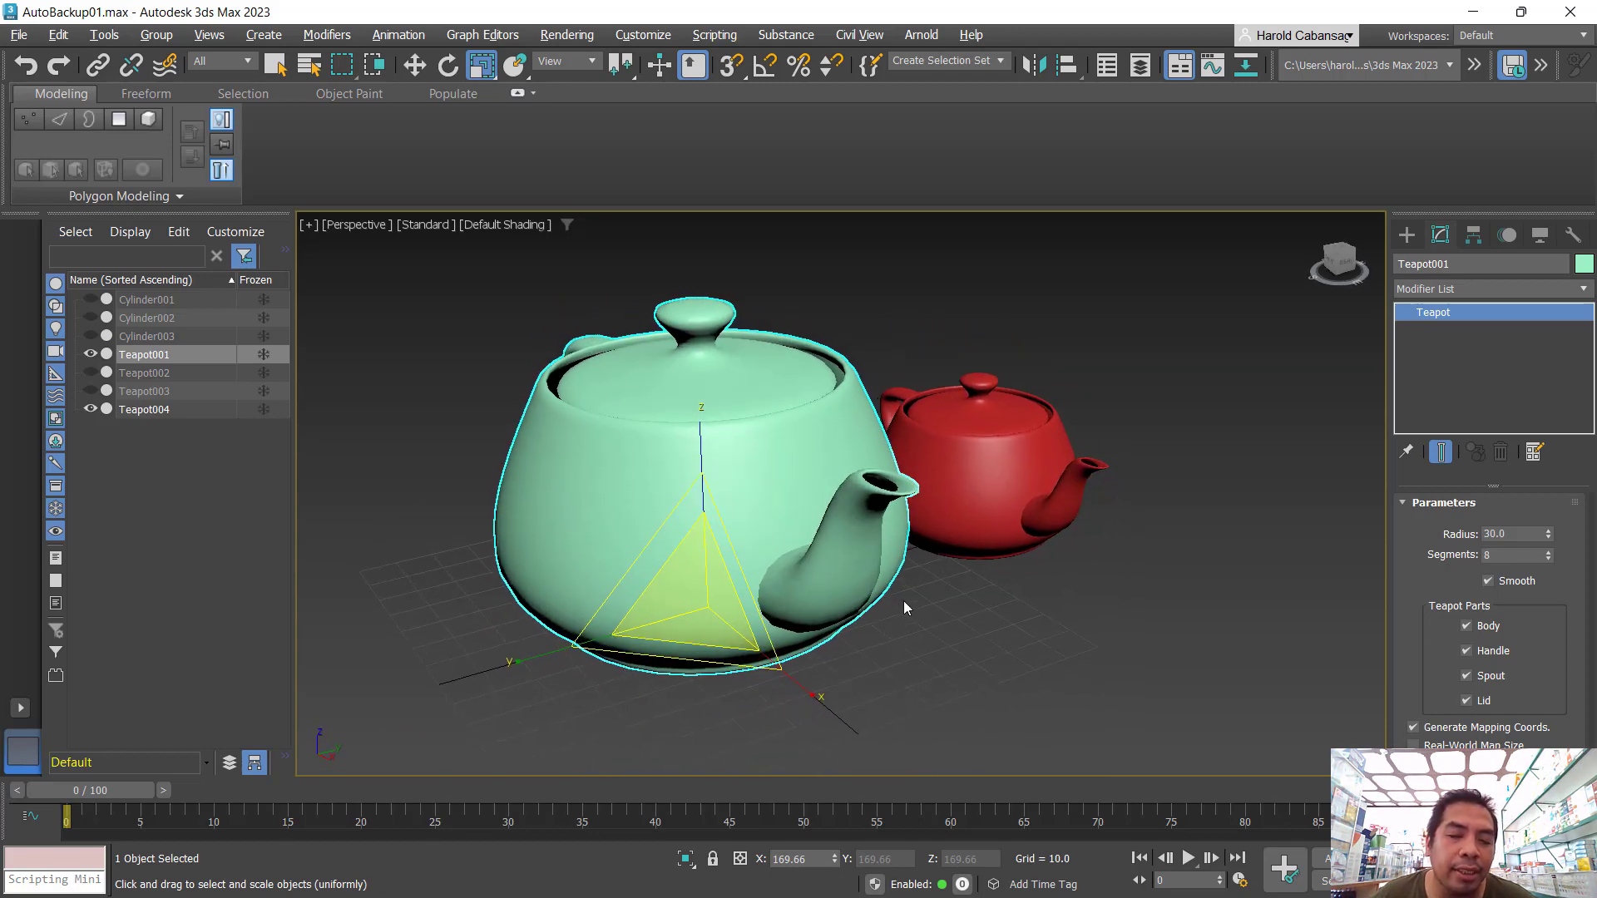
left_click(727, 469)
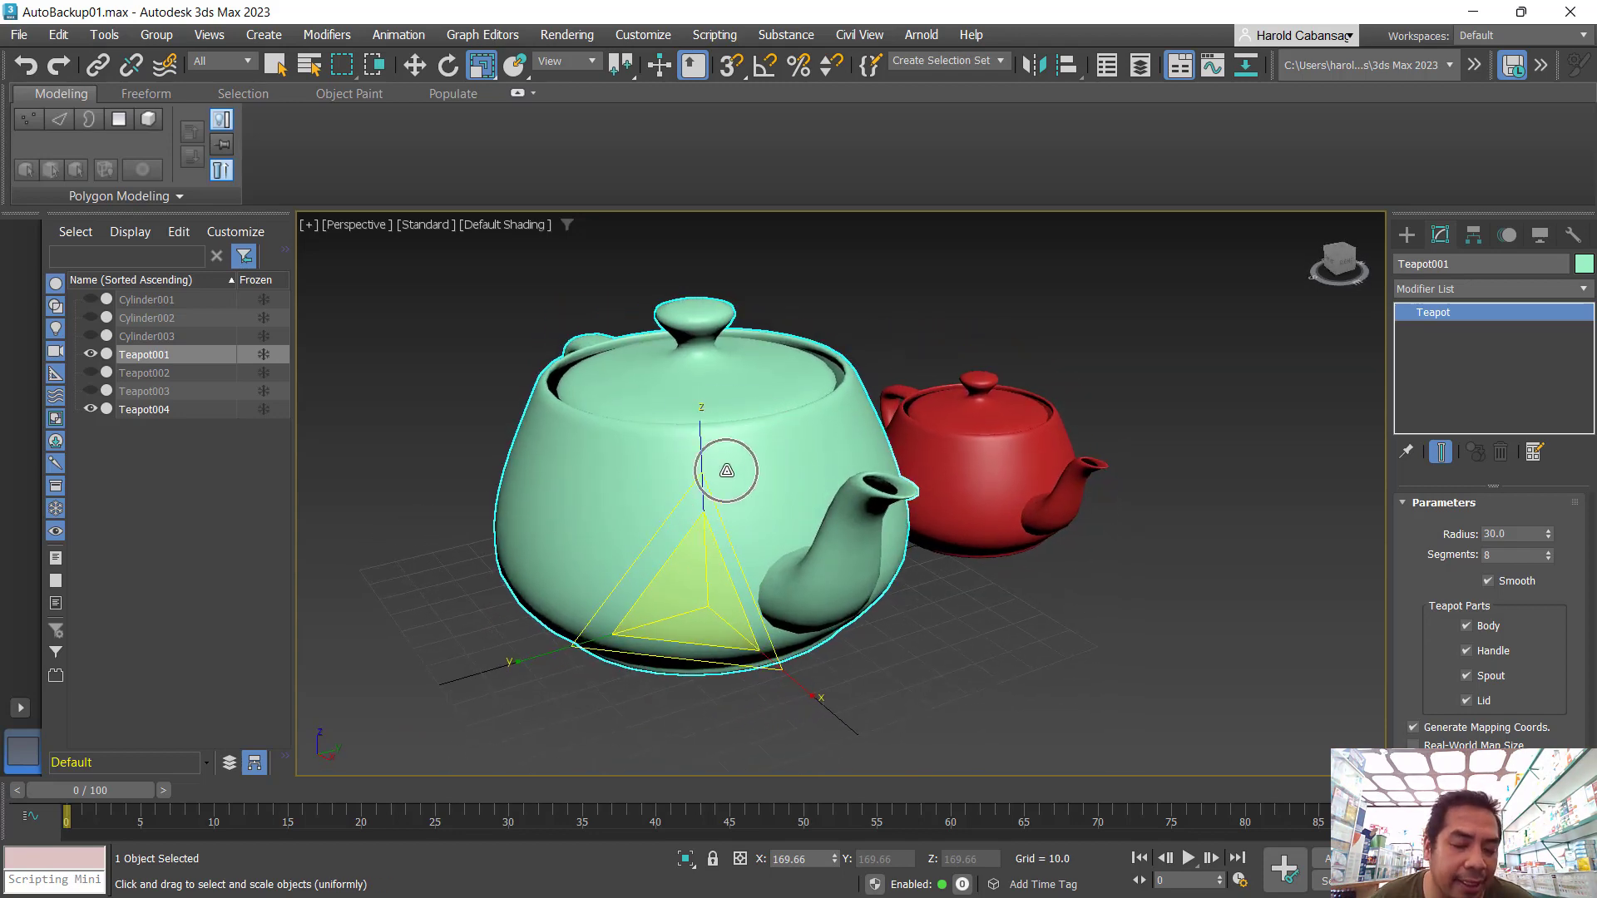
left_click(727, 471)
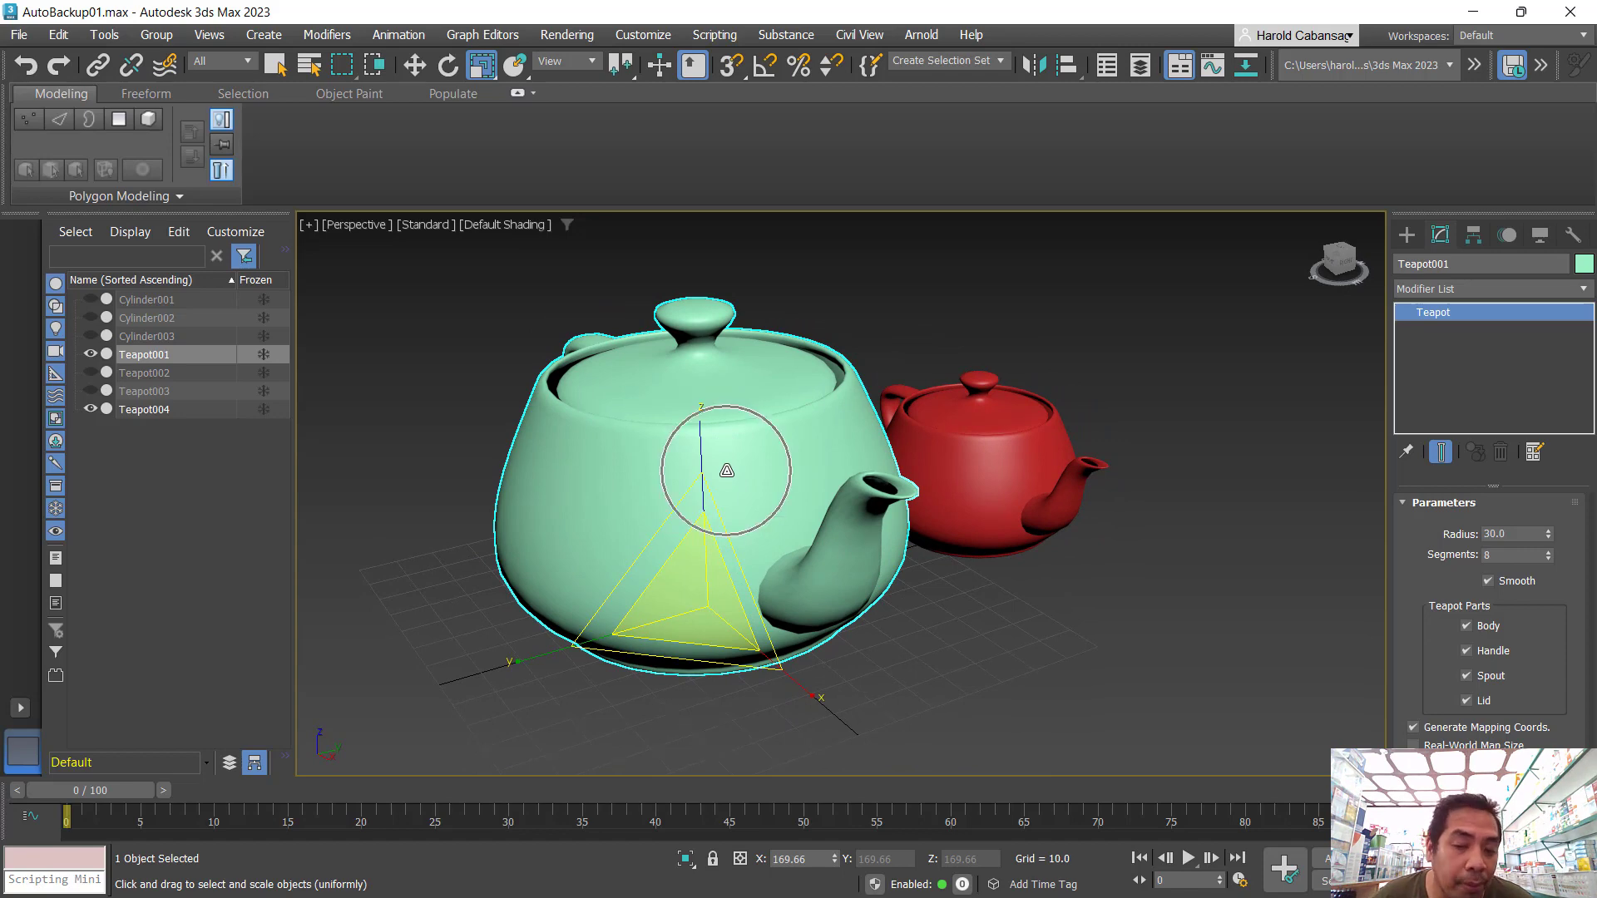
left_click(727, 471)
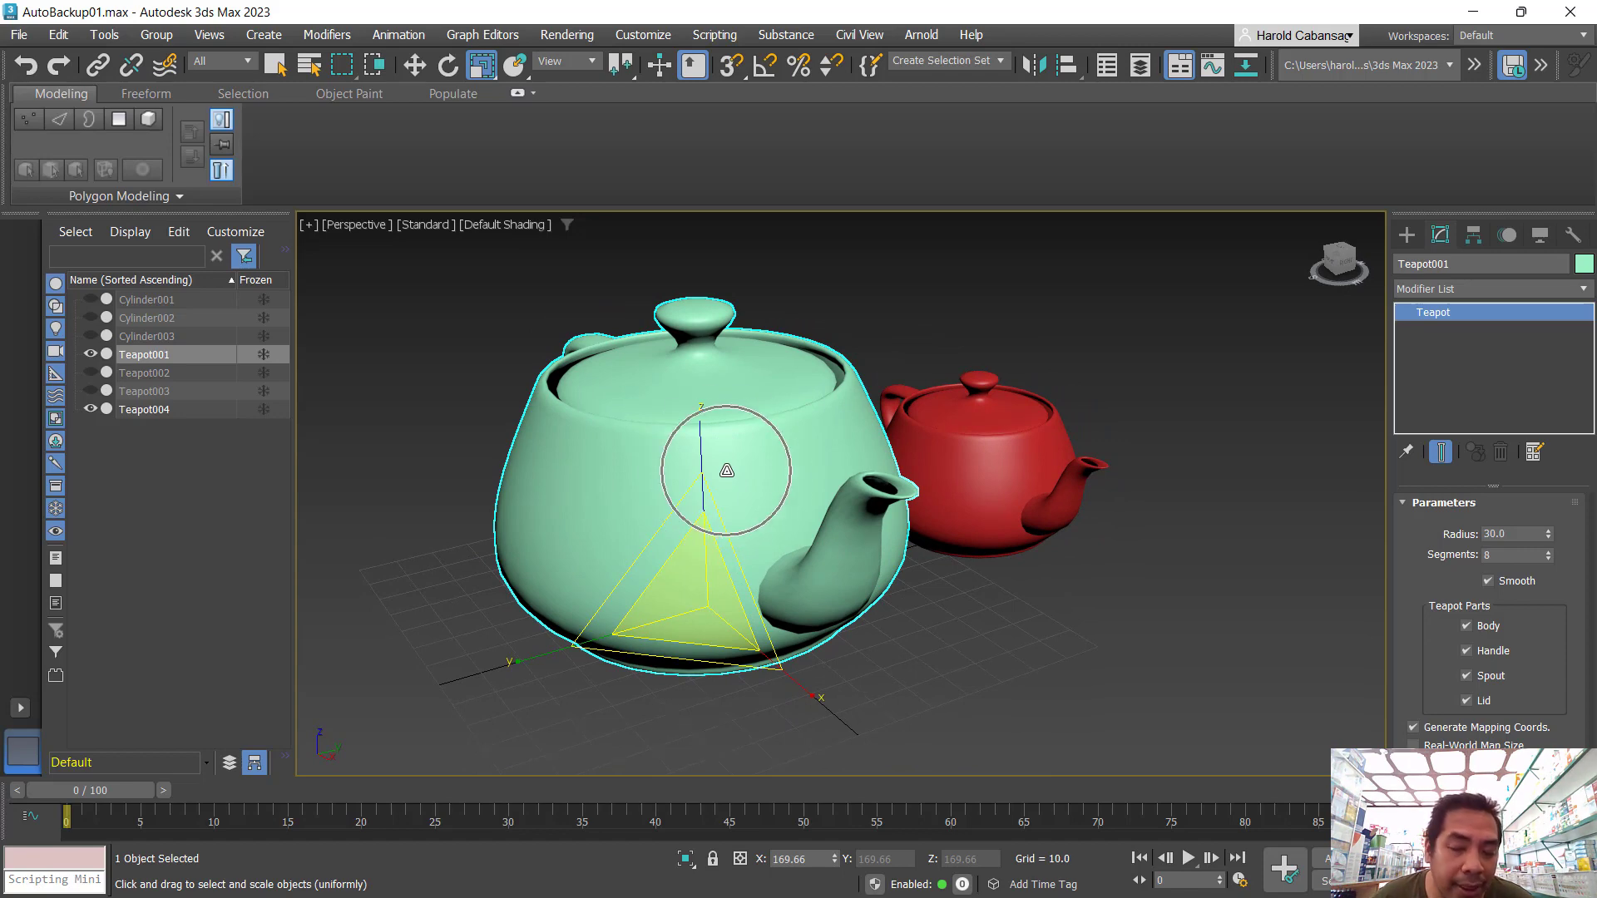
left_click(1526, 533)
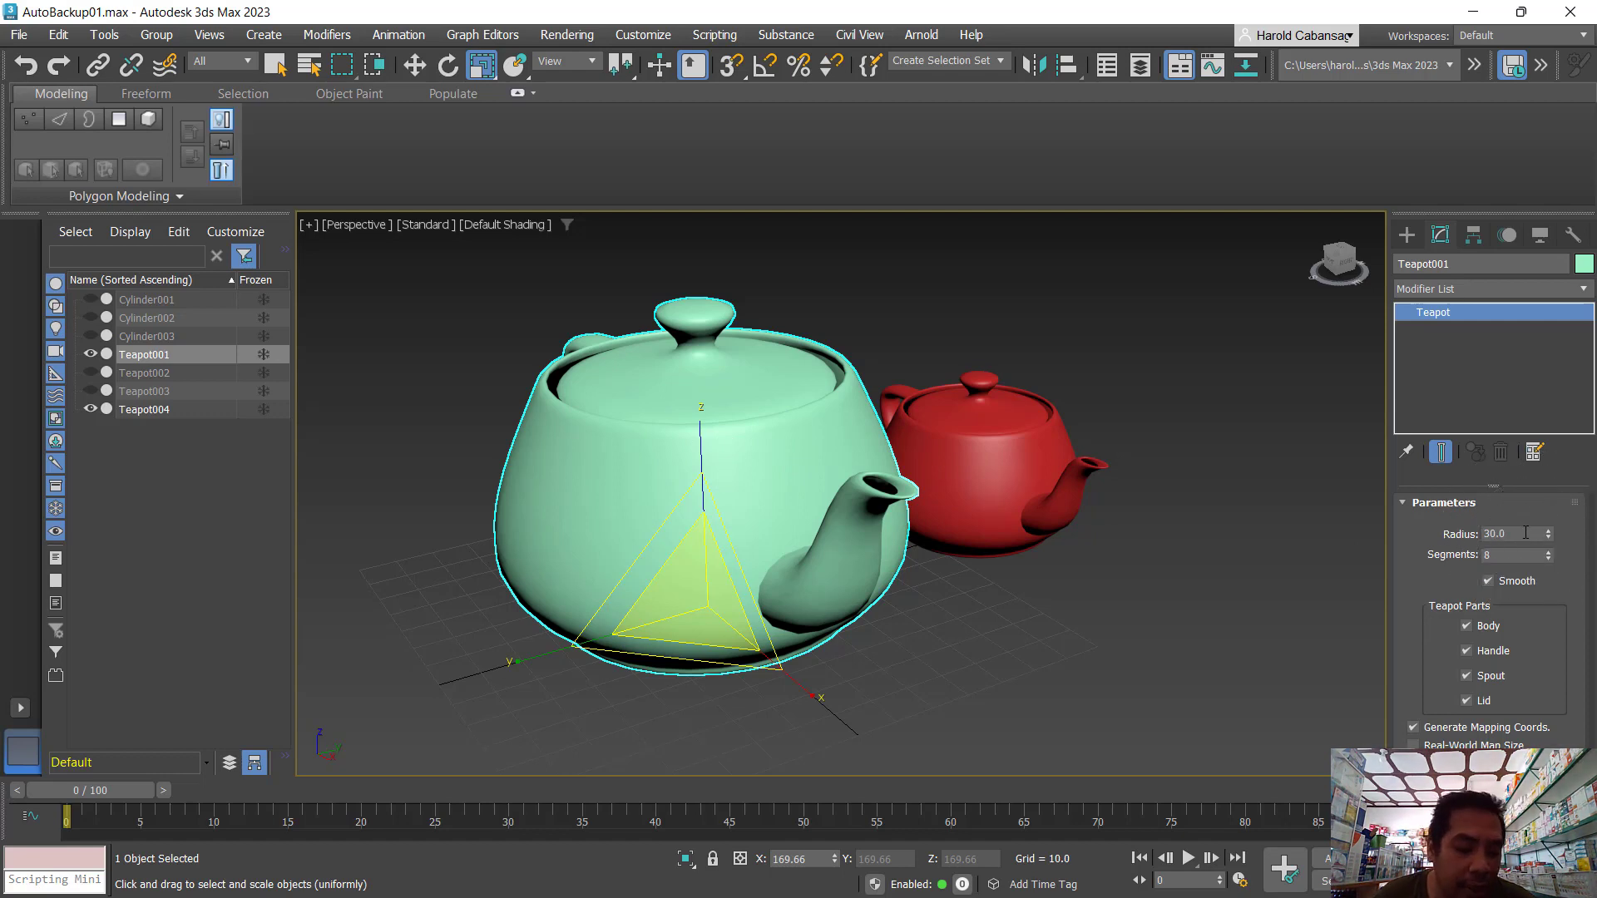
key("ctrl+z")
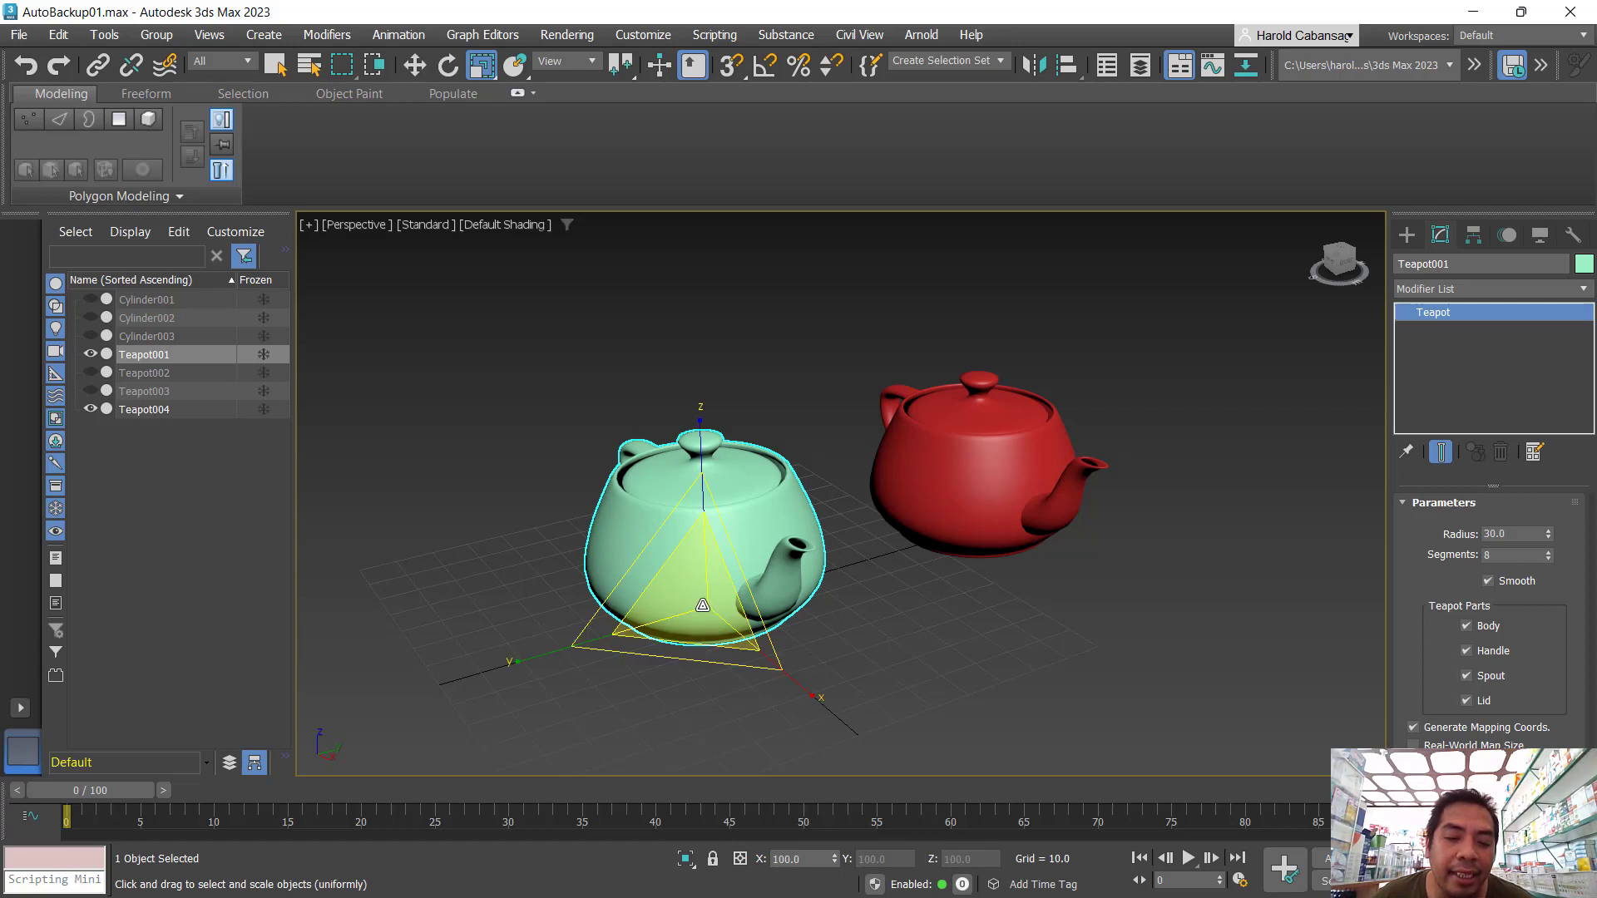
- Try scaling the green teapot uniformly to about 151% and stretching it along Y only, undoing each change
left_click_drag(703, 604, 737, 560)
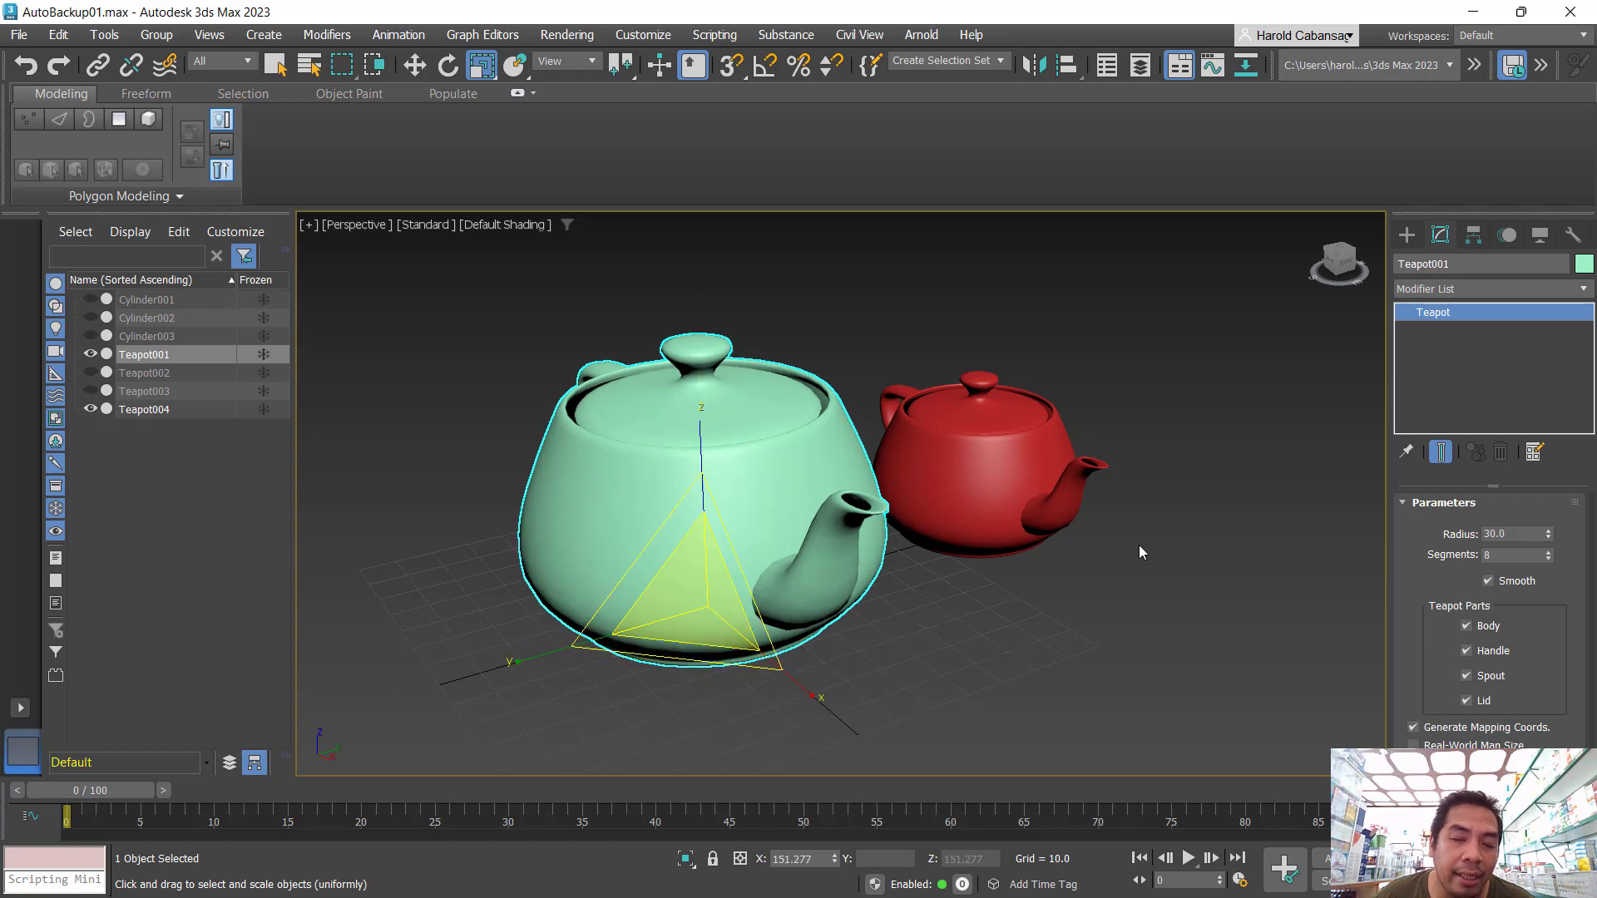
left_click(1519, 538)
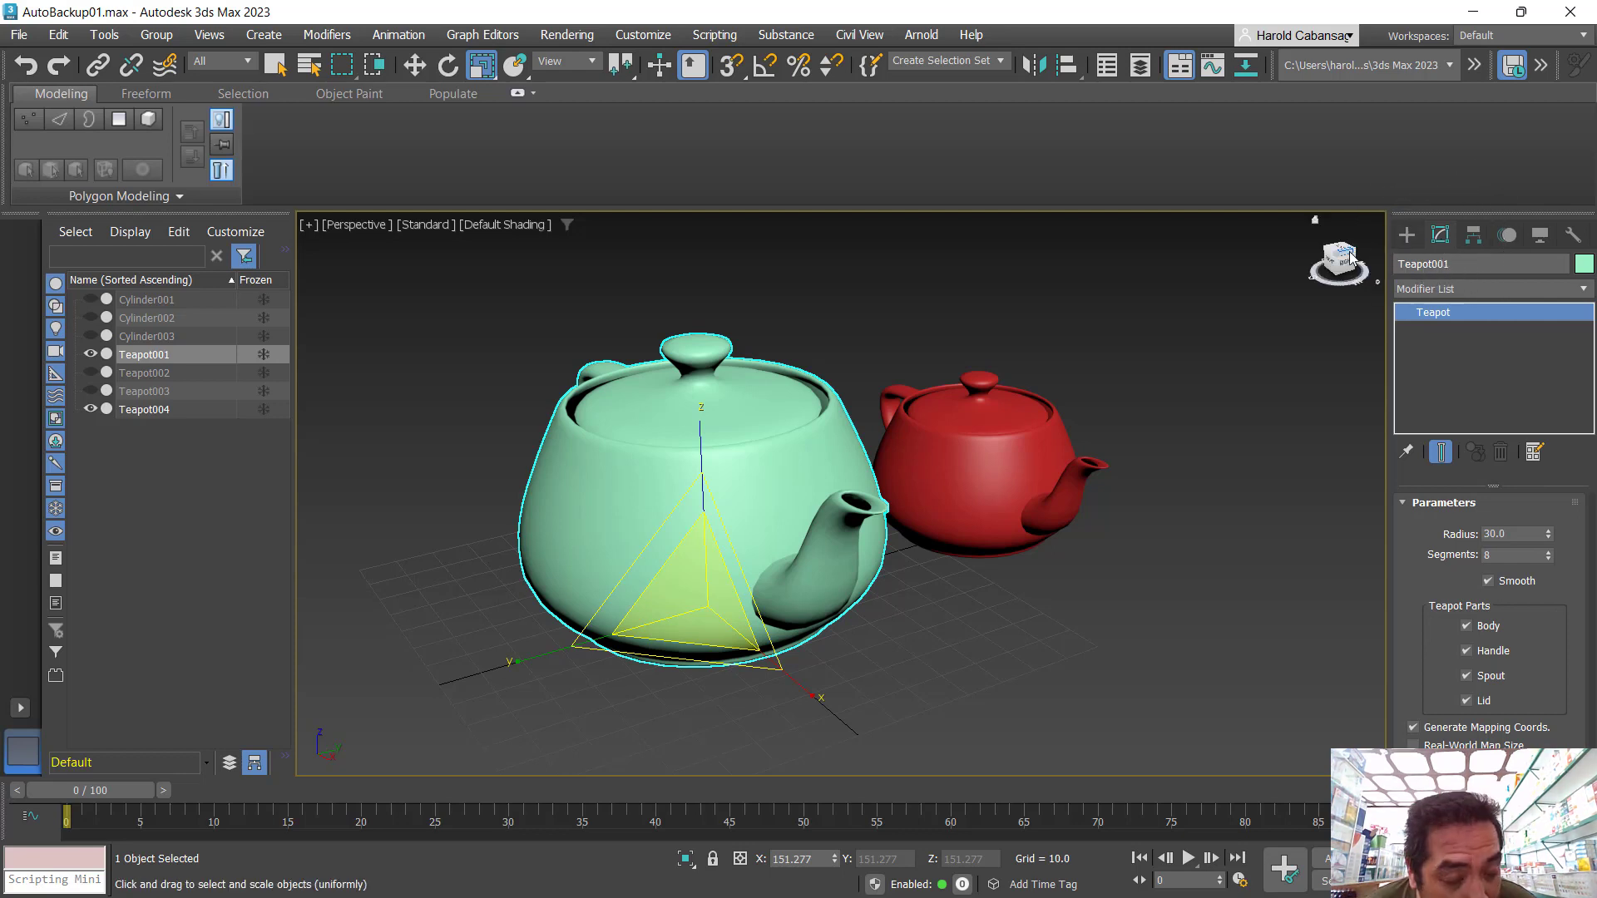
key("ctrl+z")
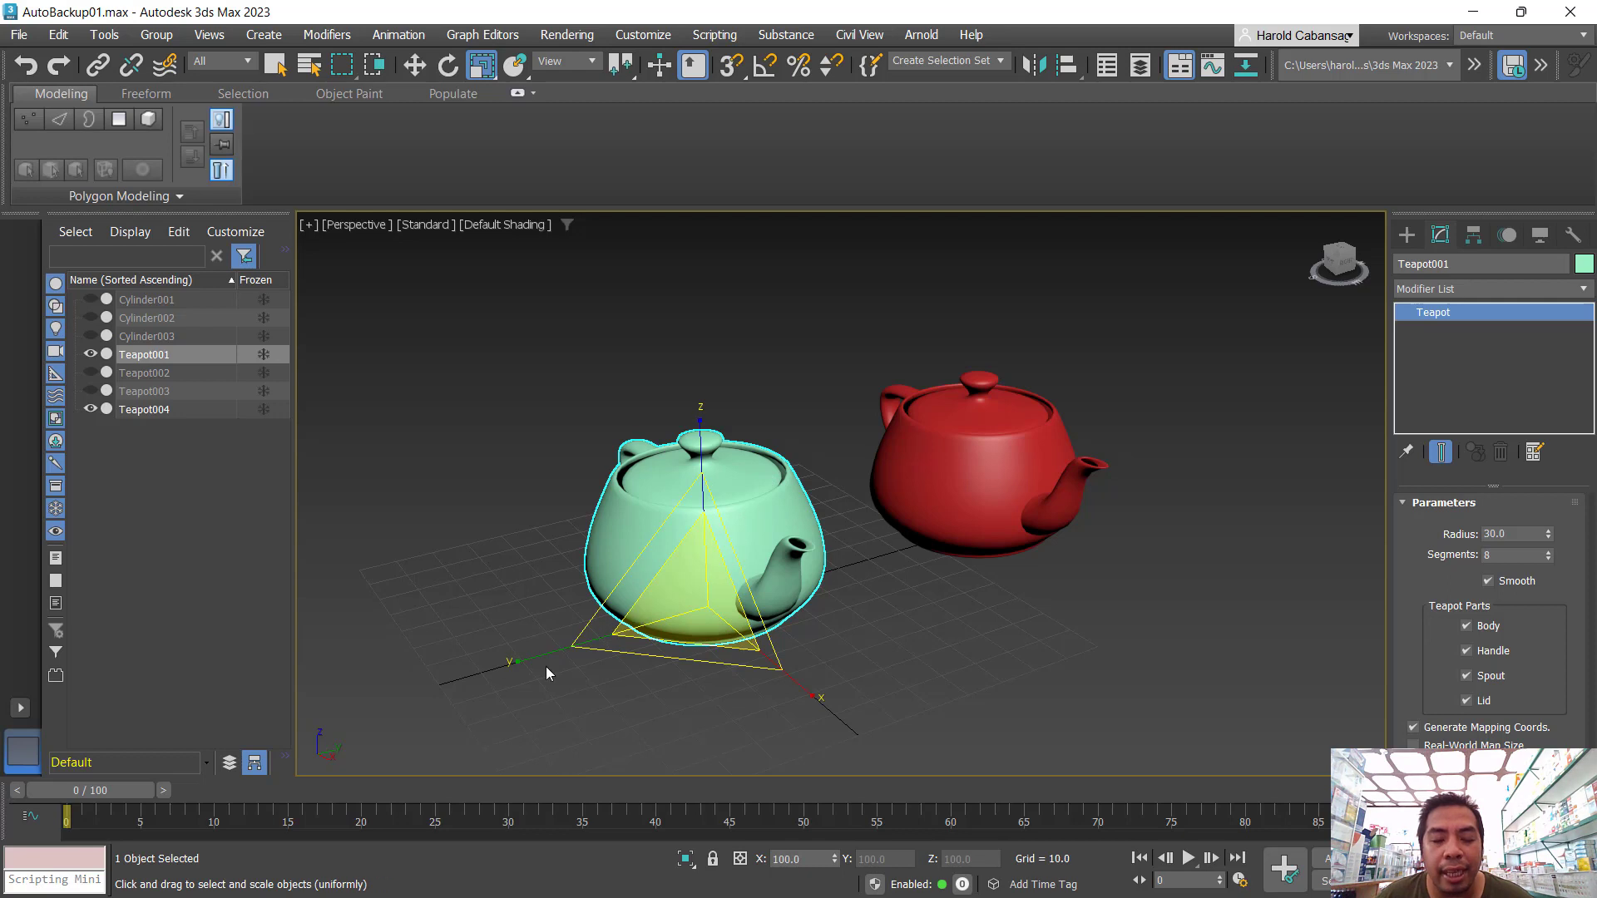
left_click_drag(525, 663, 466, 677)
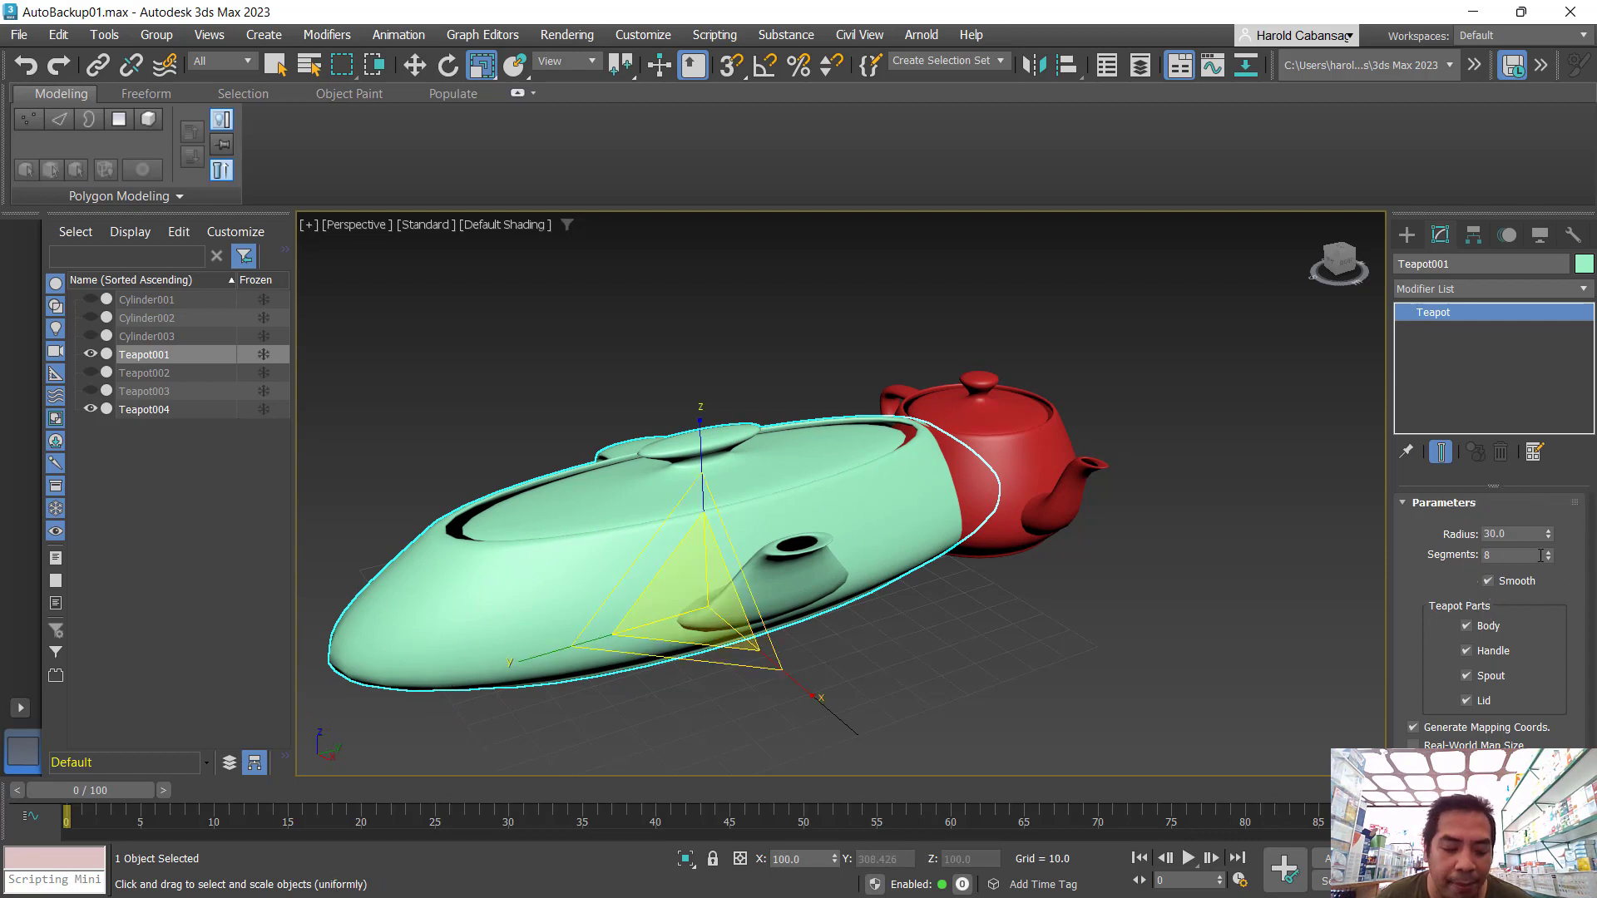
key("ctrl+z")
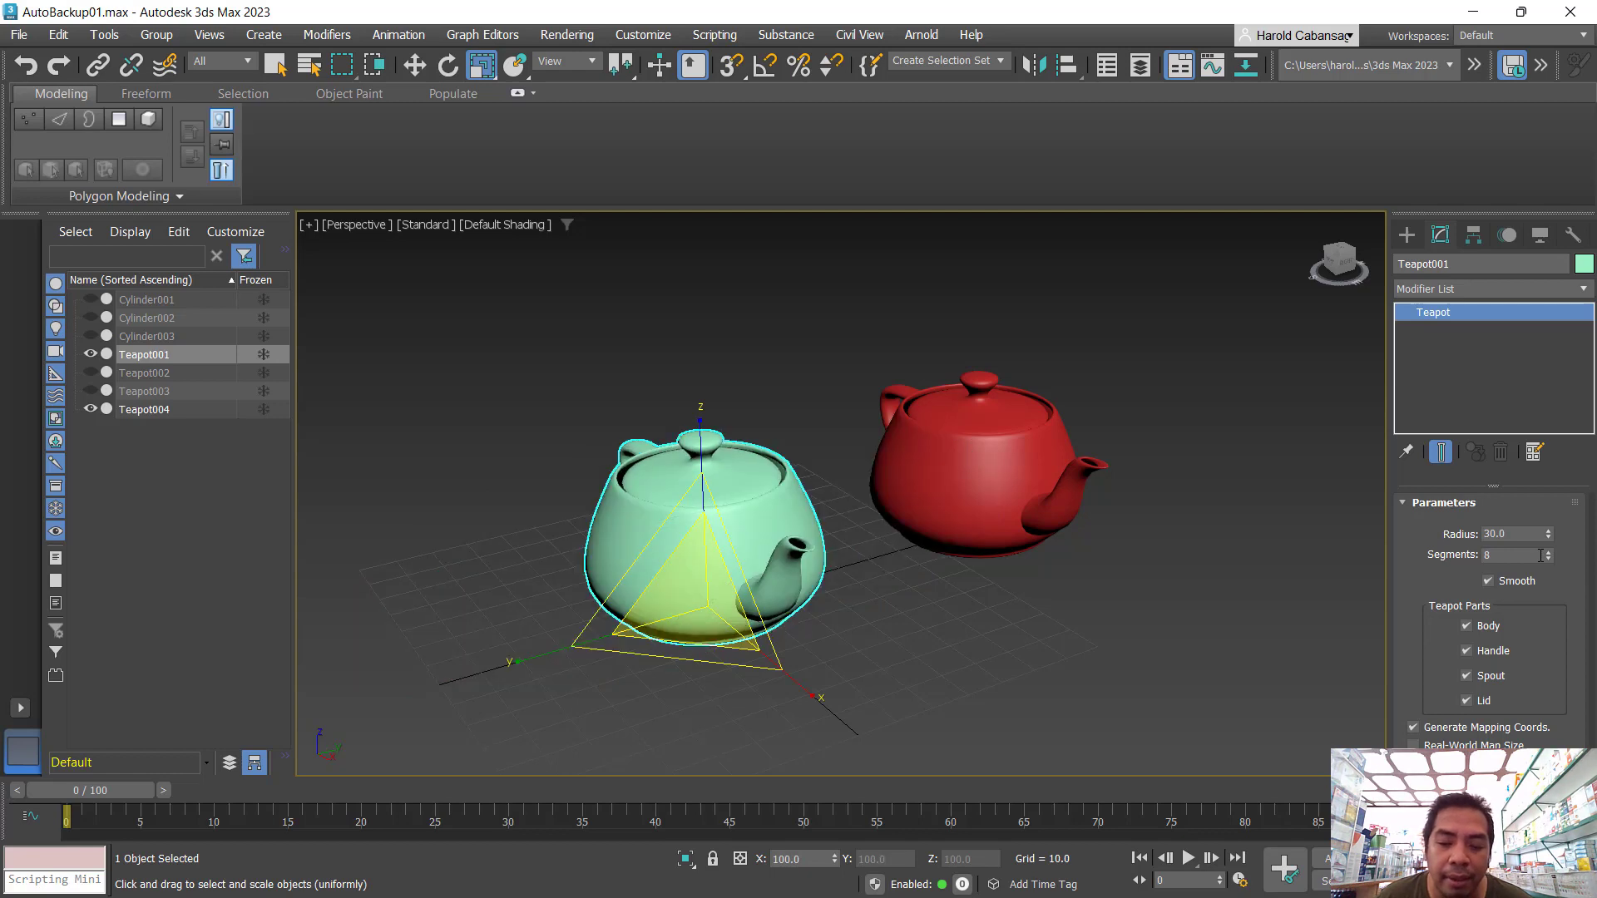
- Flatten the green teapot along Z to about 36%, stretch it along Y, and keep it selected for scaling
middle_click_drag(1068, 620, 974, 546)
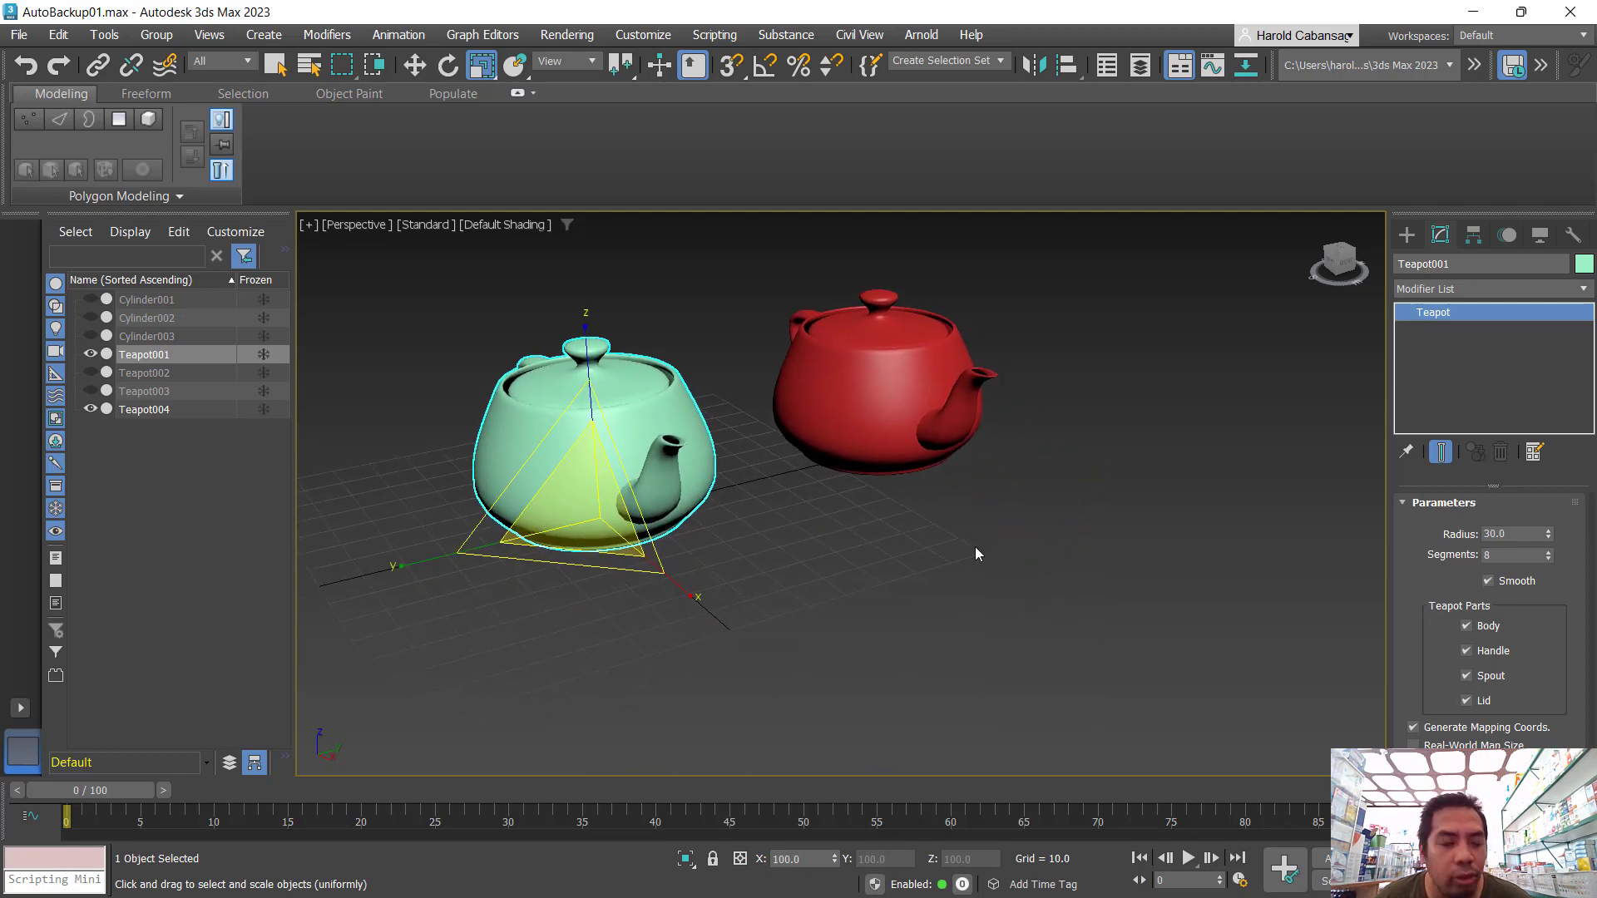
left_click_drag(587, 337, 602, 426)
left_click_drag(442, 556, 805, 608)
left_click(925, 591)
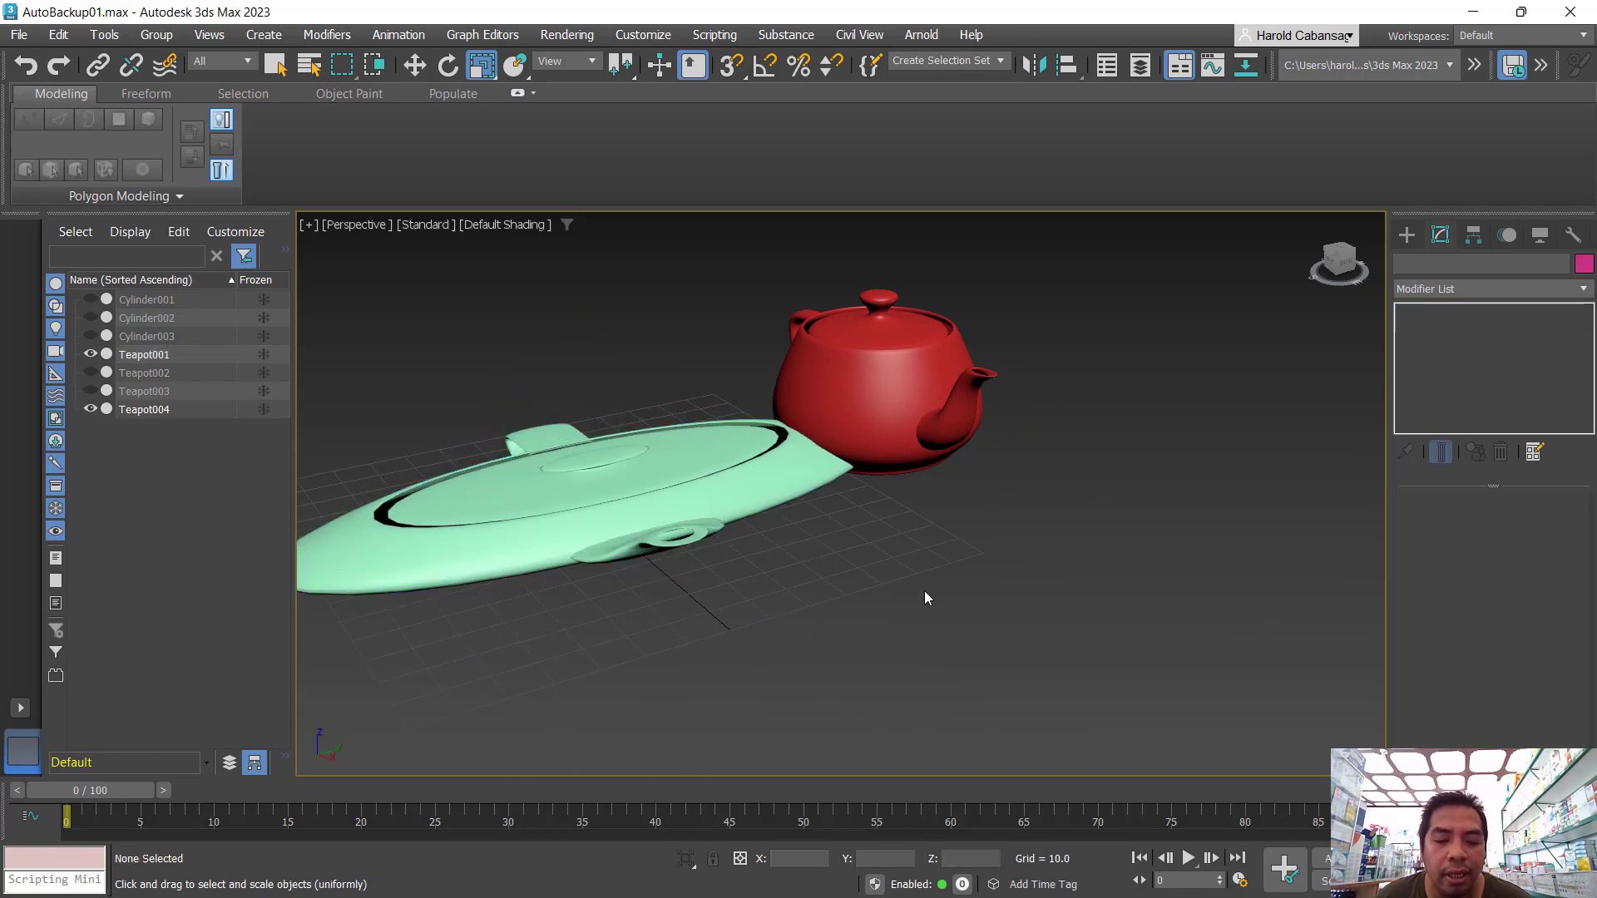
left_click(651, 531)
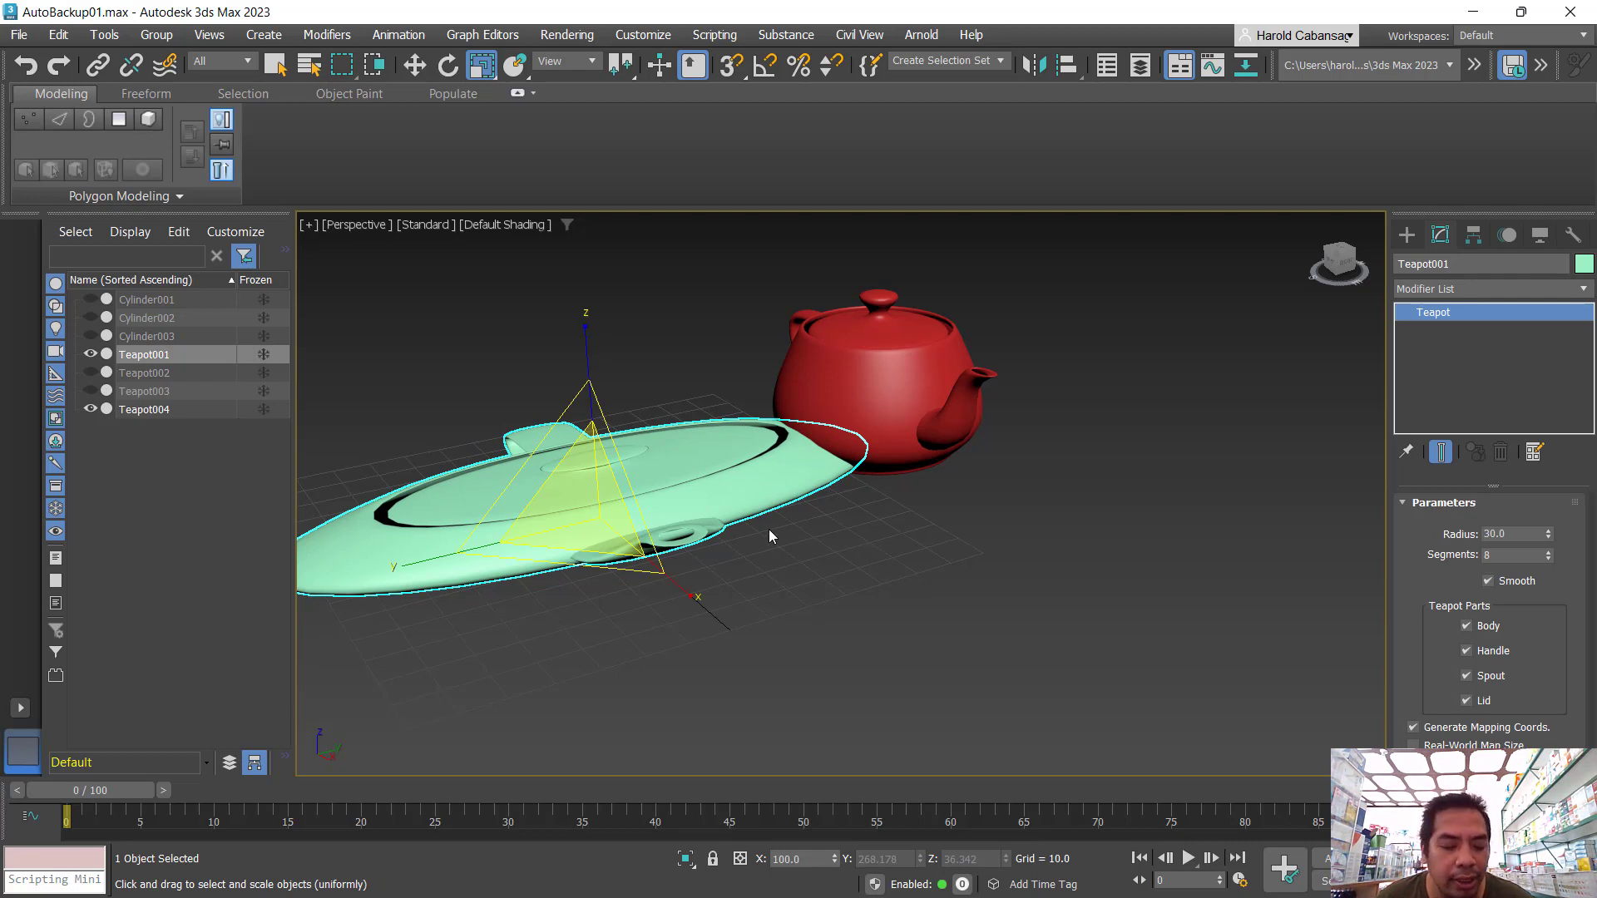
key("w")
key("r")
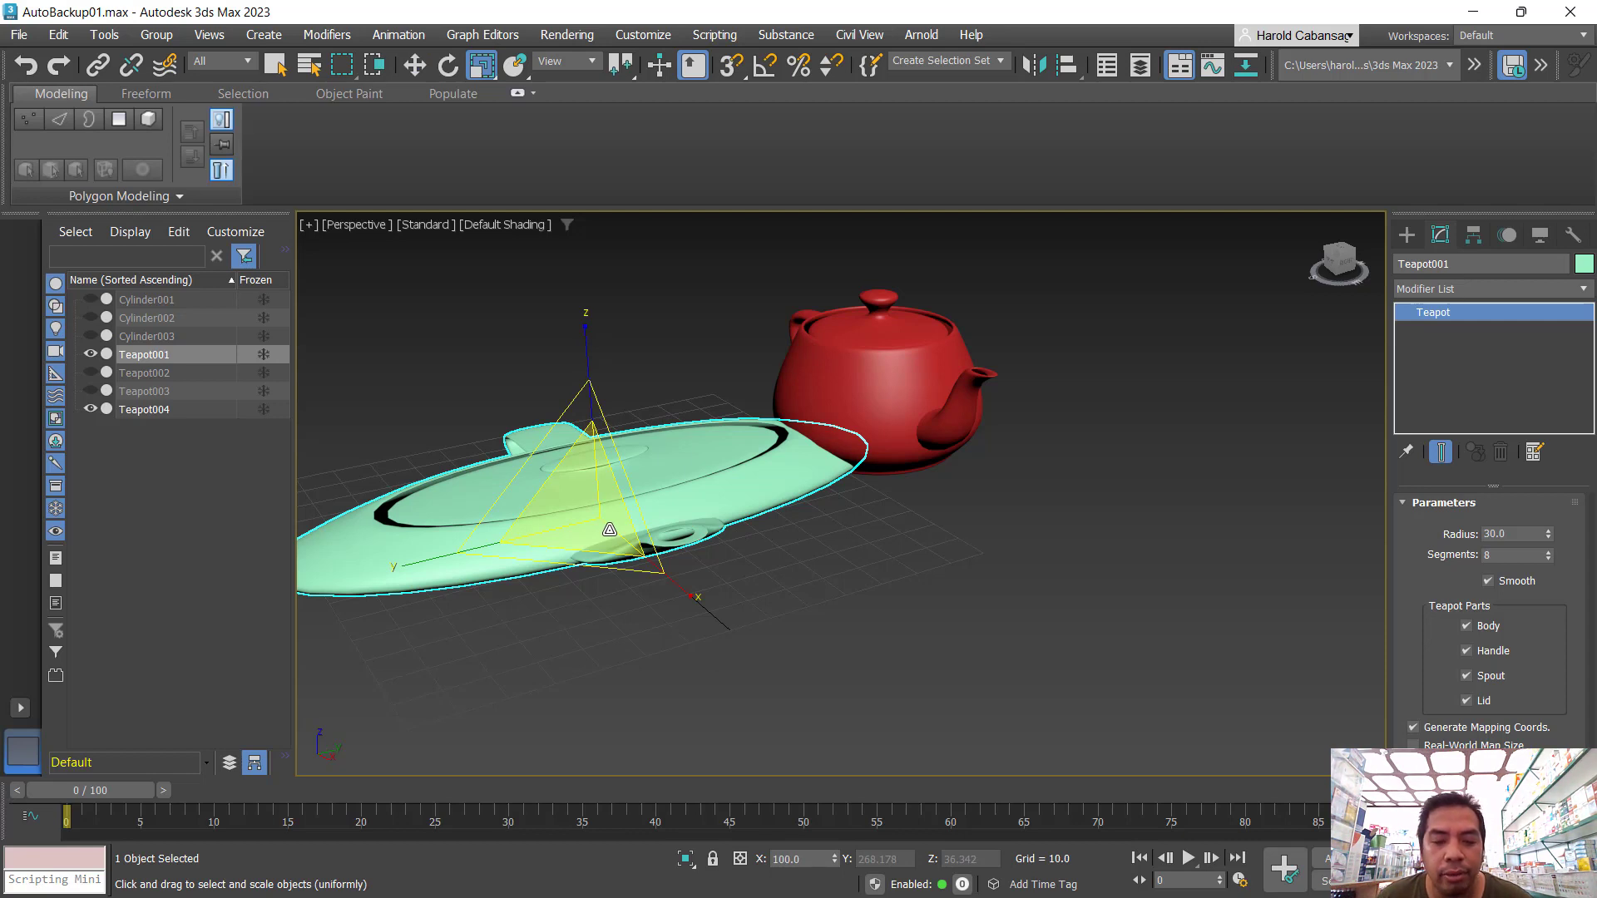
- Set the green teapot's uniform scale to exactly 10%
left_click(814, 861)
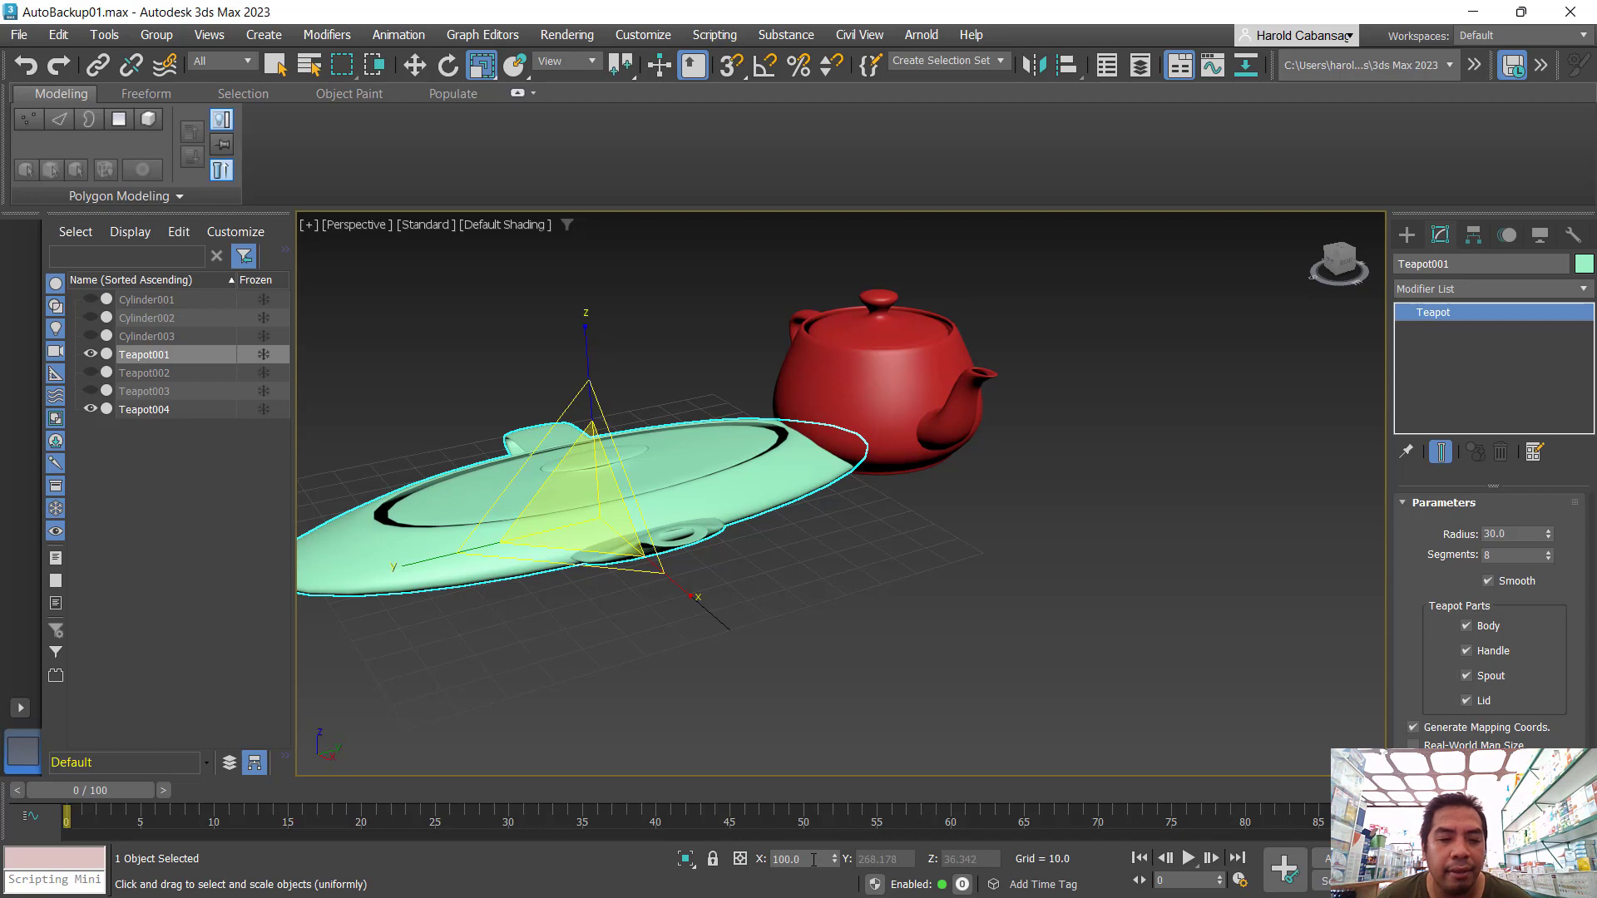
double_click(813, 860)
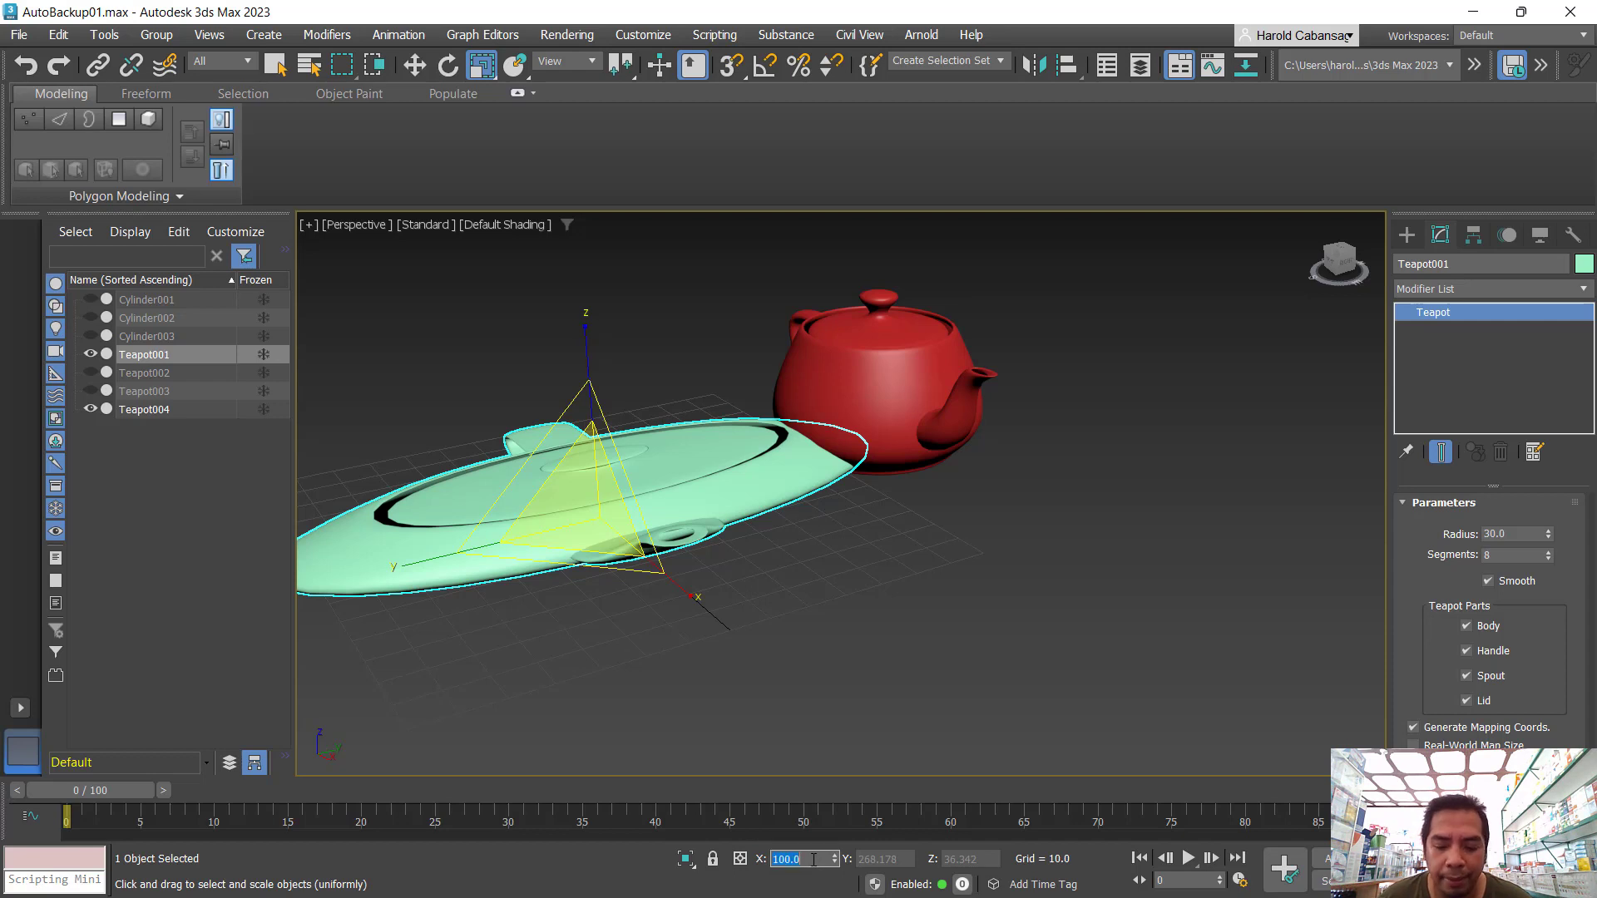
type("10")
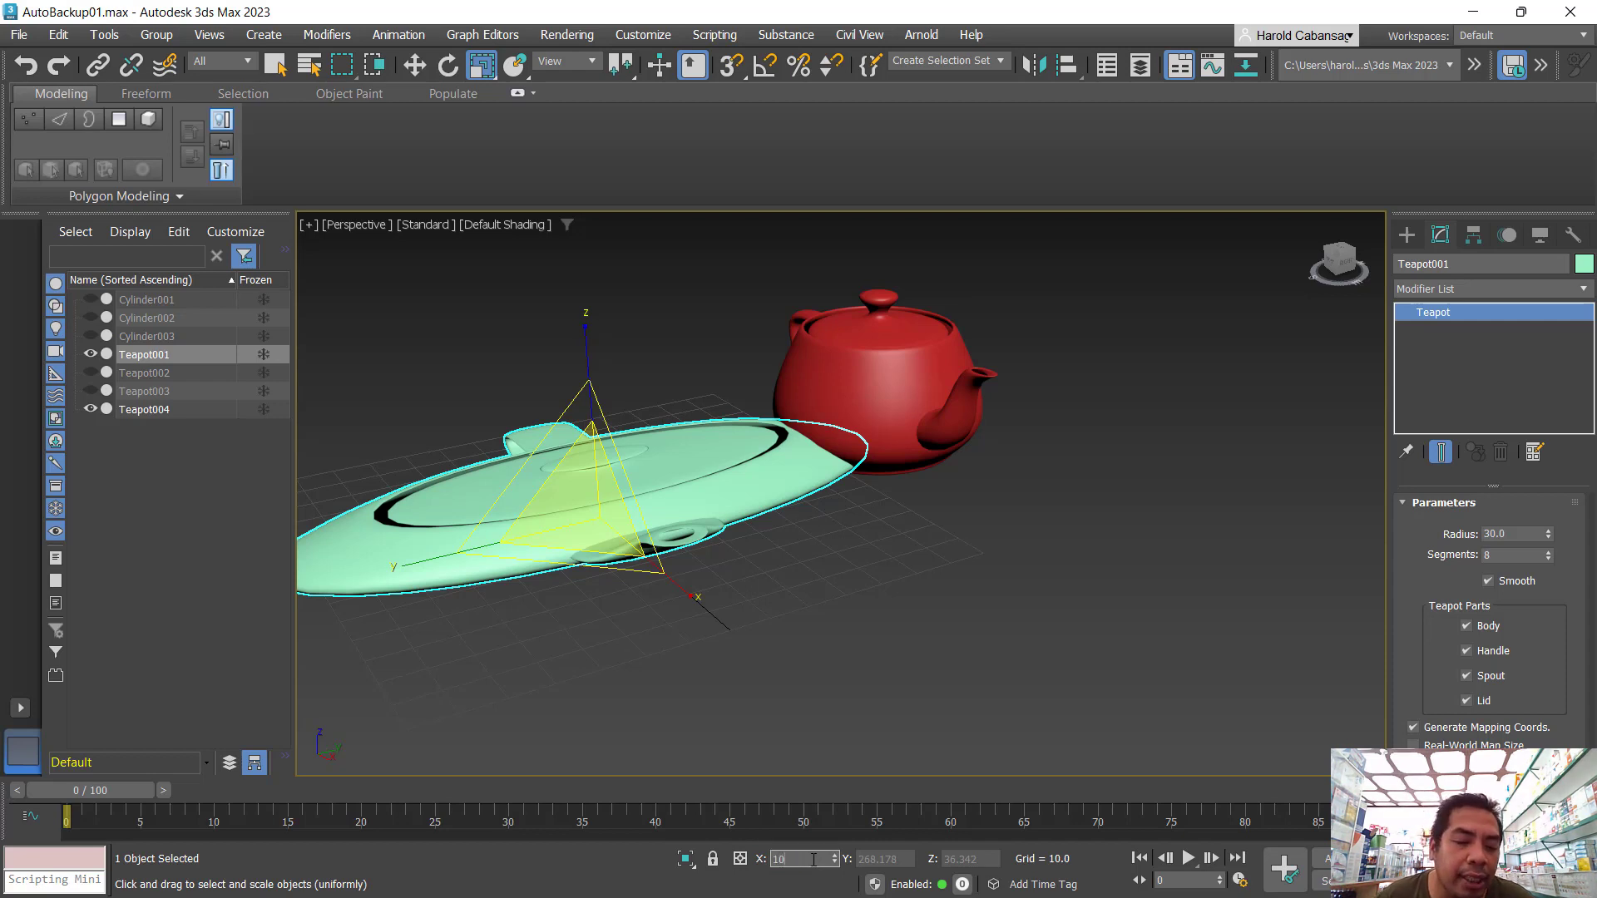
key("Return")
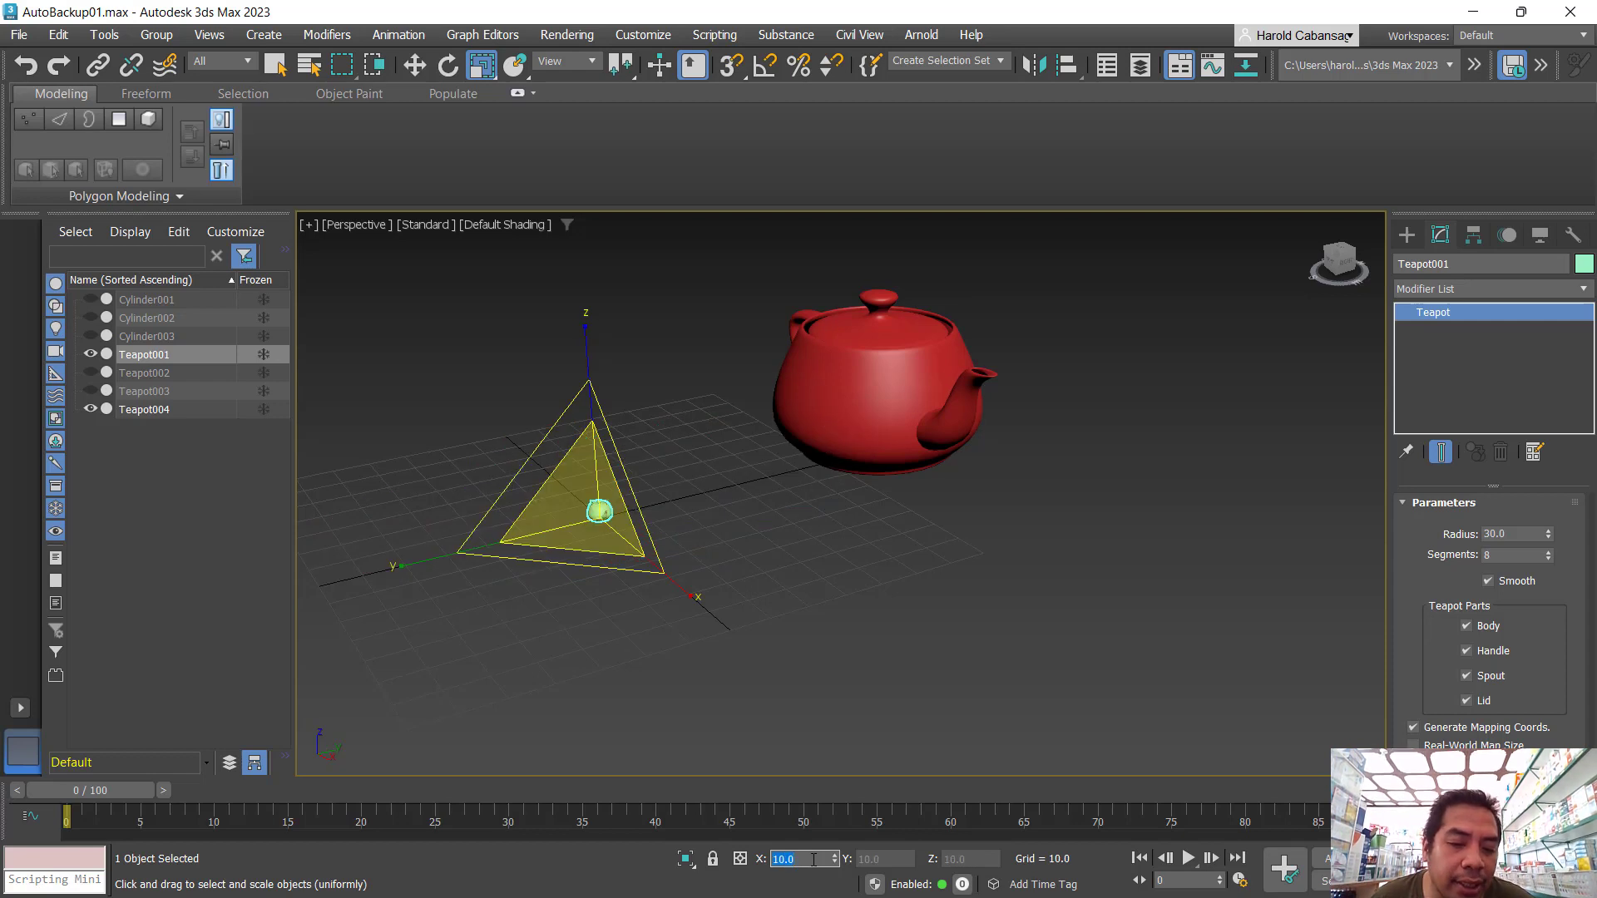
left_click(813, 861)
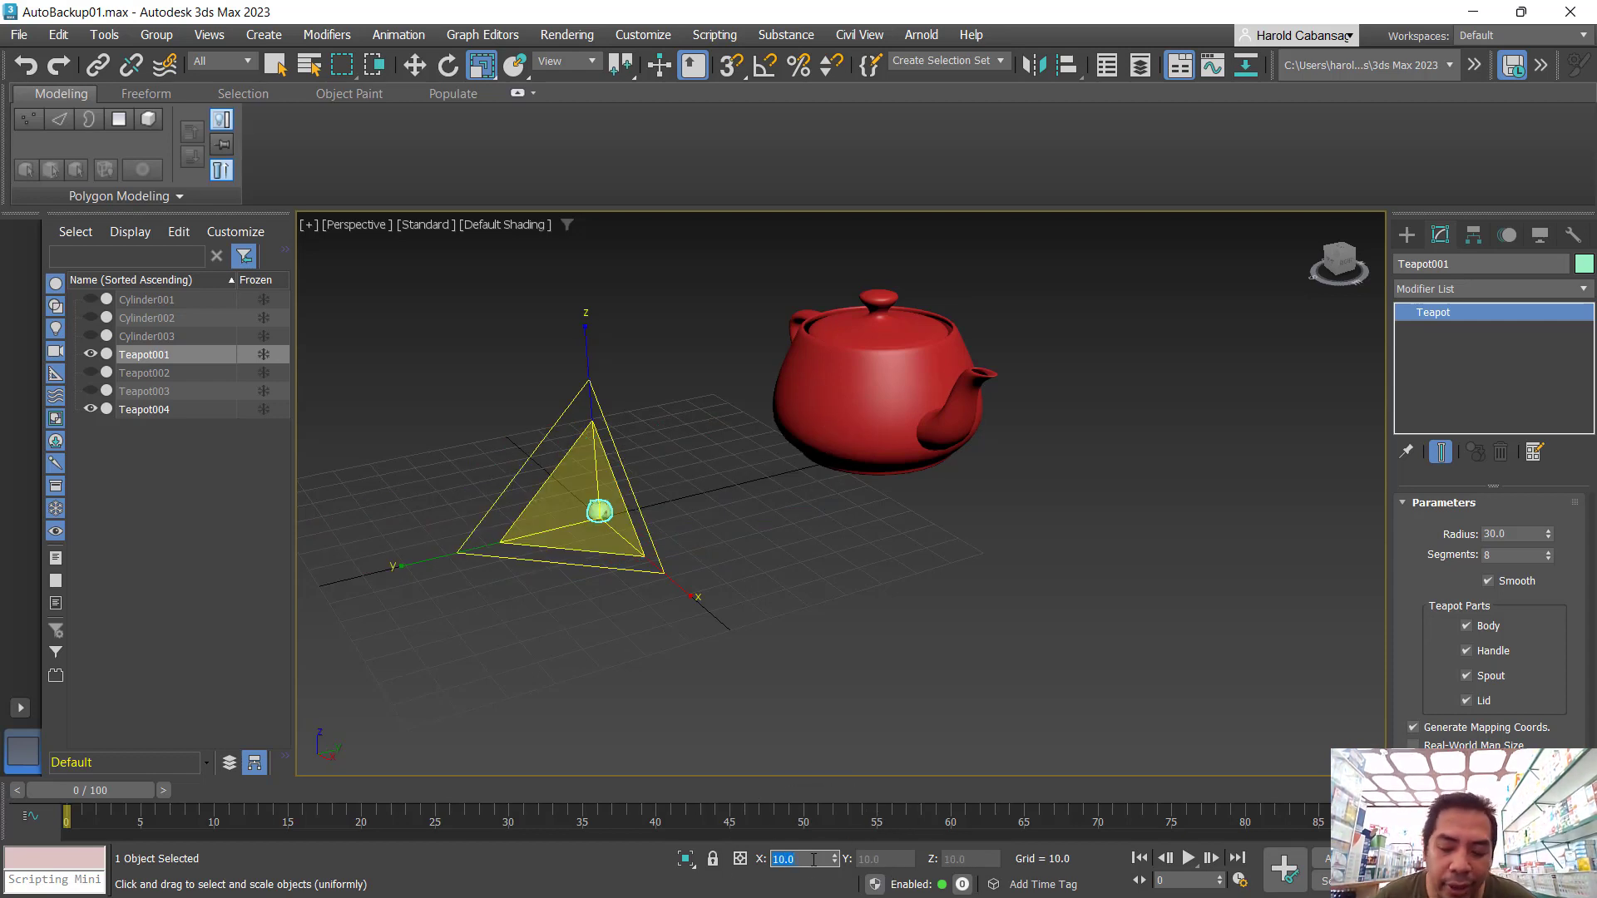
- Set the green teapot's uniform scale back to exactly 100%
type("10")
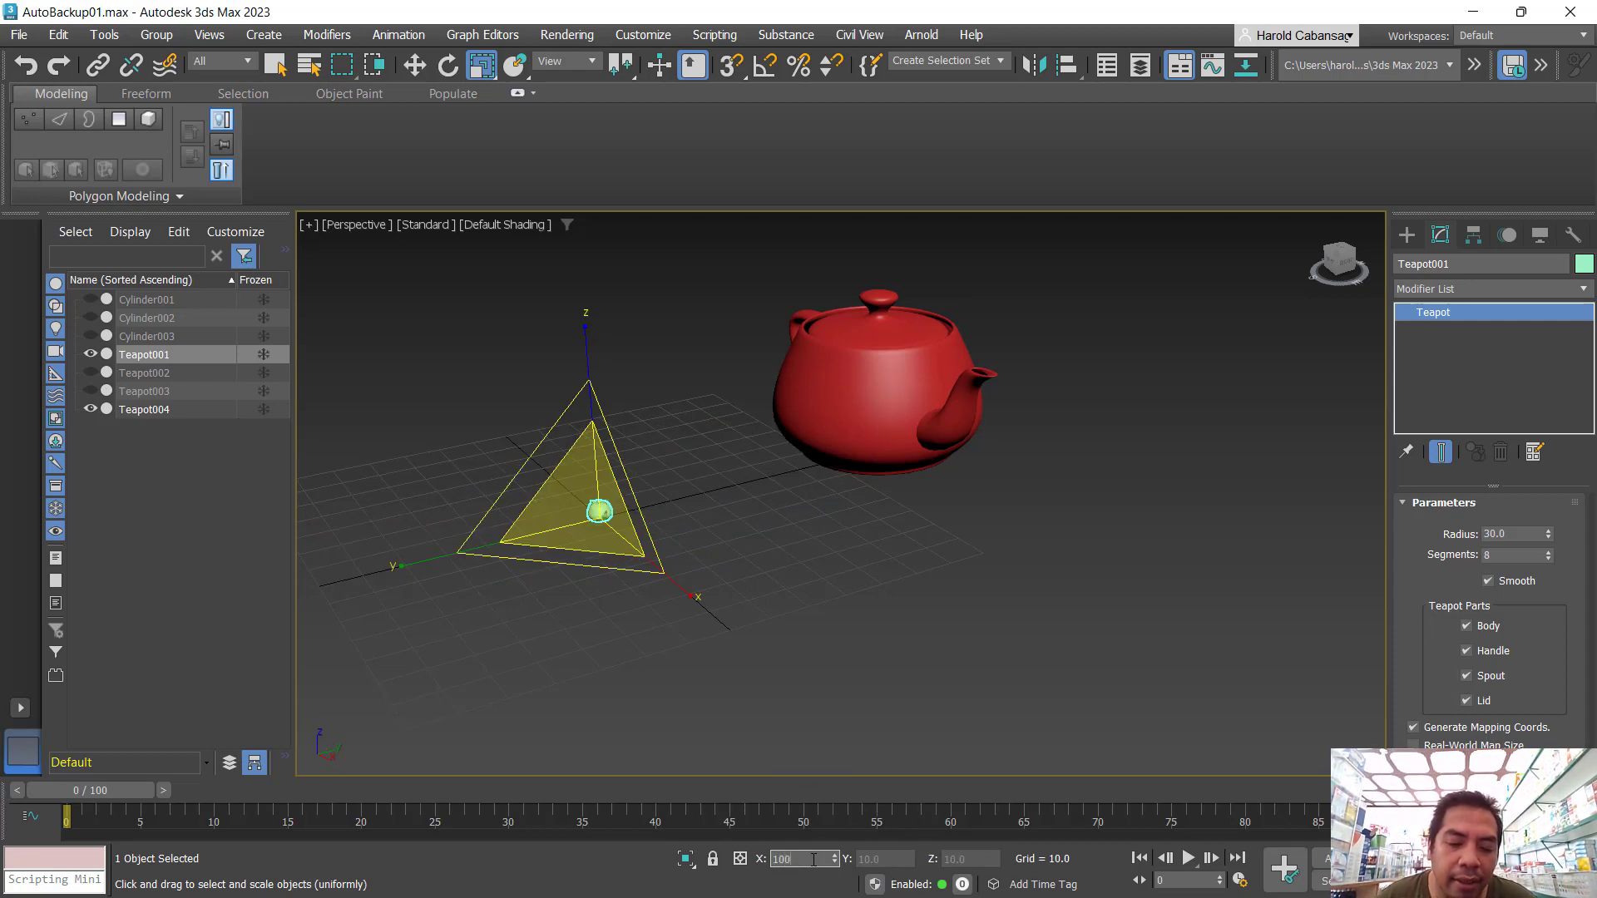
type("0")
key("Return")
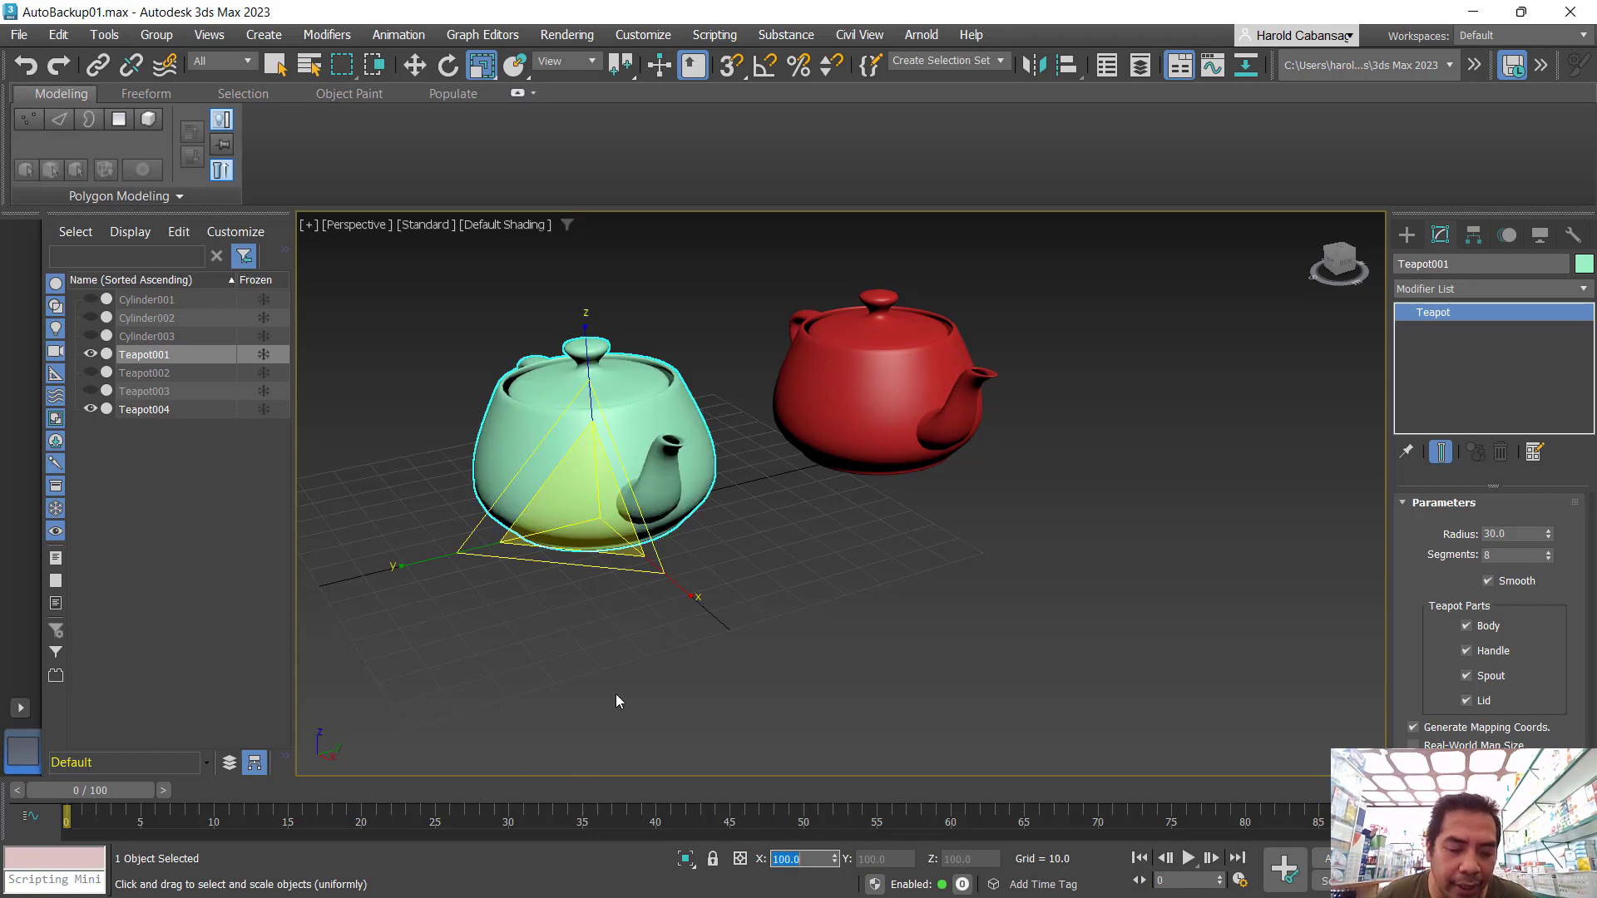
mouse_move(616, 701)
middle_mouse_down("alt")
mouse_move(441, 674)
mouse_move(589, 691)
mouse_move(611, 672)
mouse_move(543, 659)
mouse_move(600, 687)
middle_mouse_up("alt")
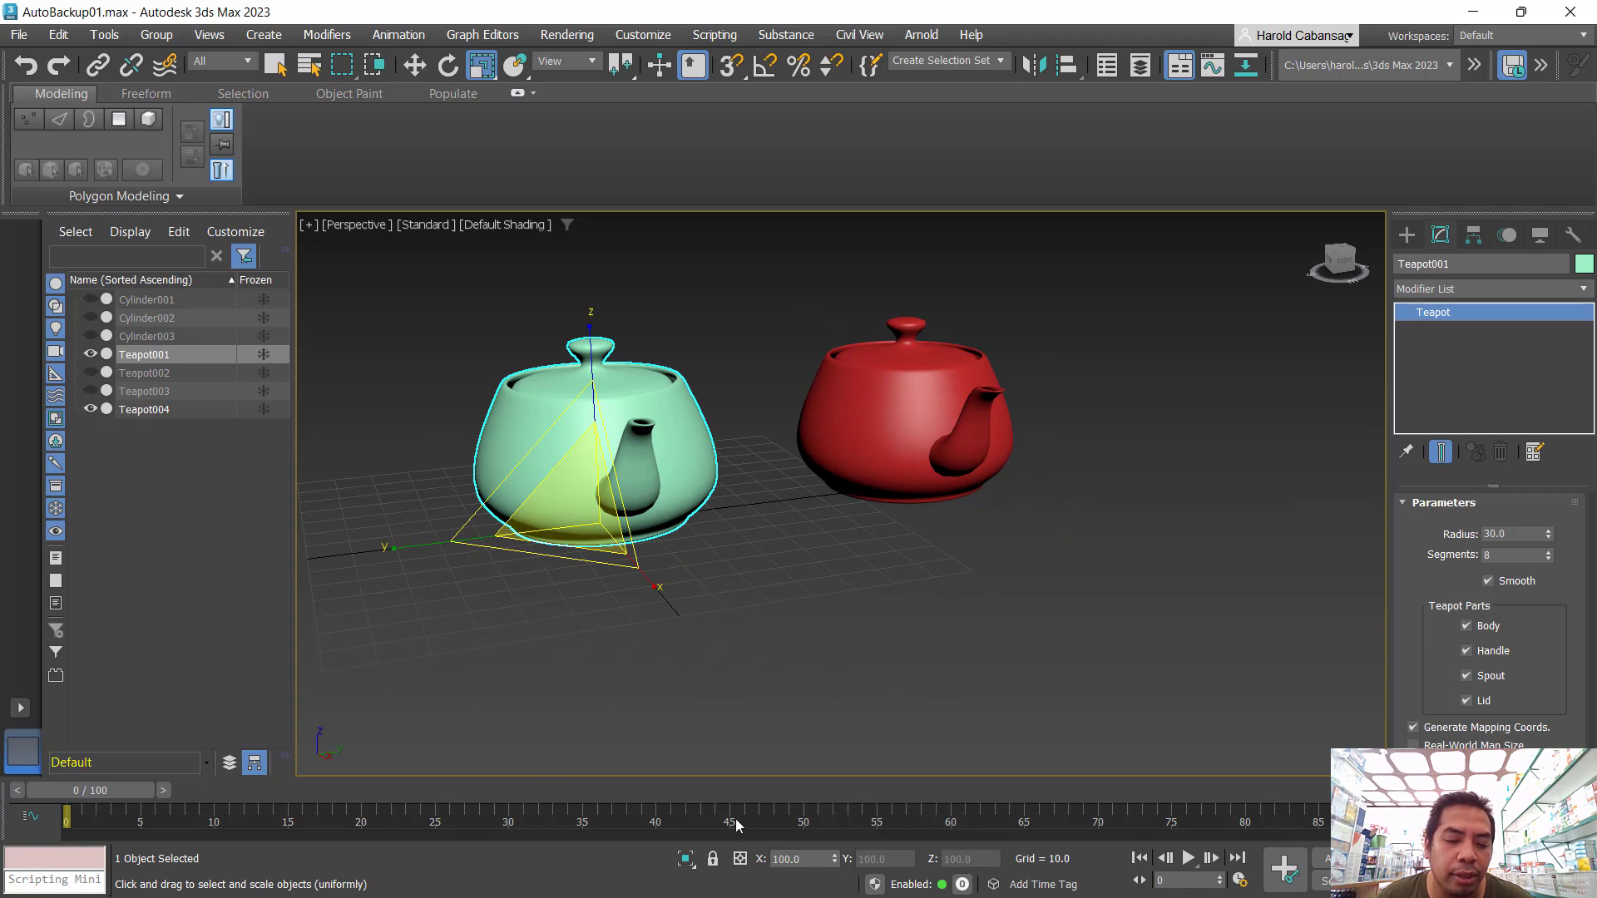
- Alternate between the Move and Scale tools on the green teapot, finish on Move, and deselect the teapot
left_click(668, 567)
left_click(653, 483)
key("w")
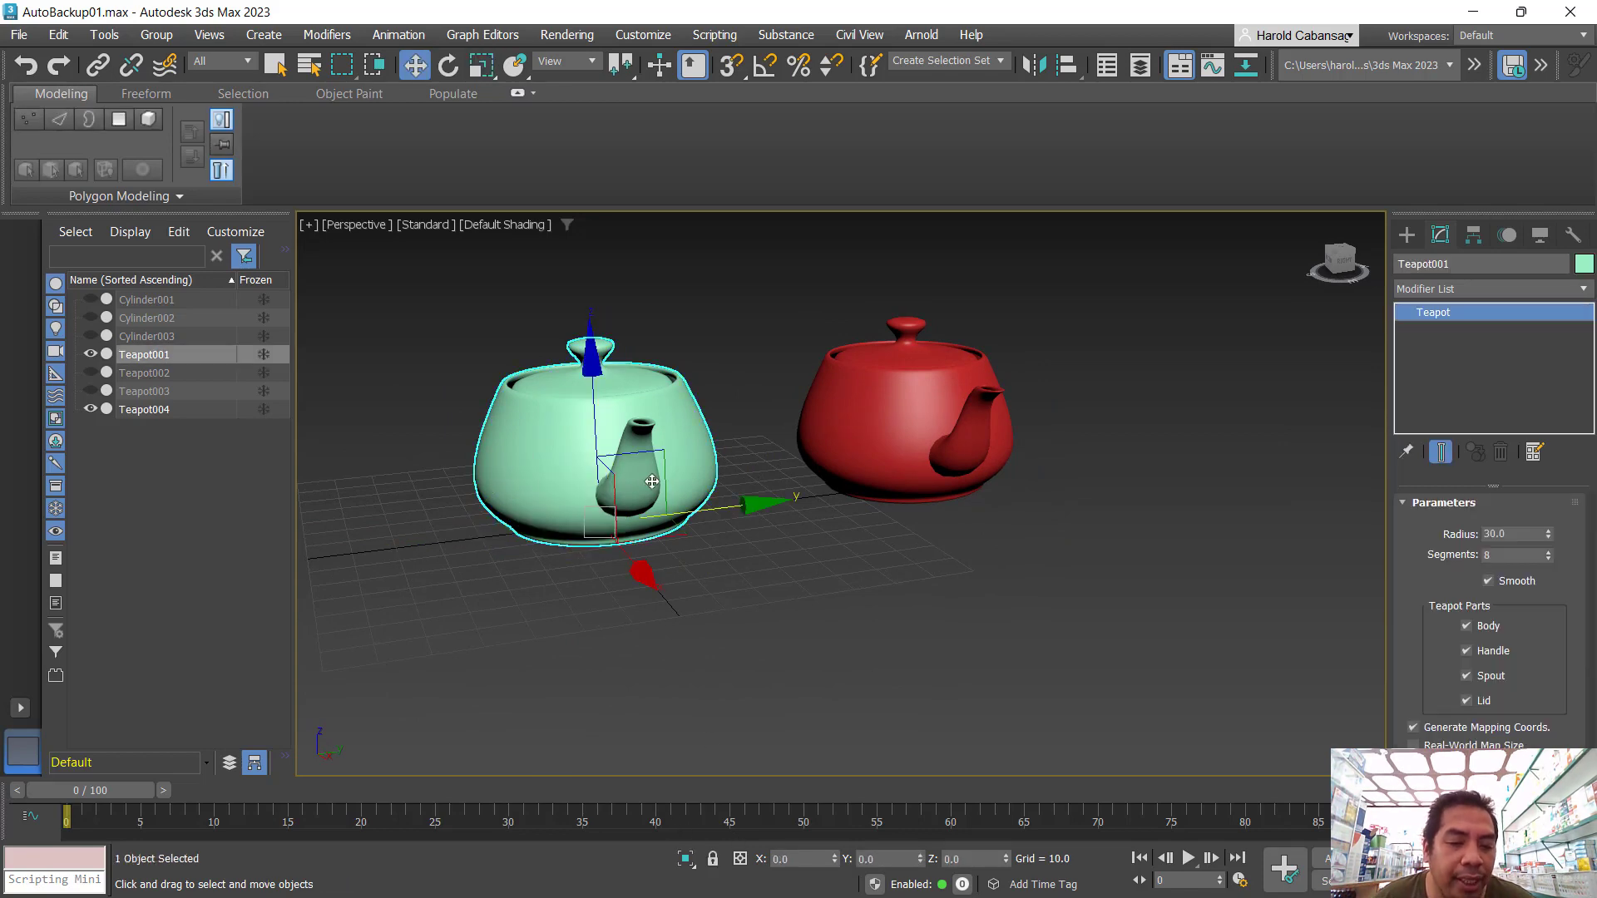
key("r")
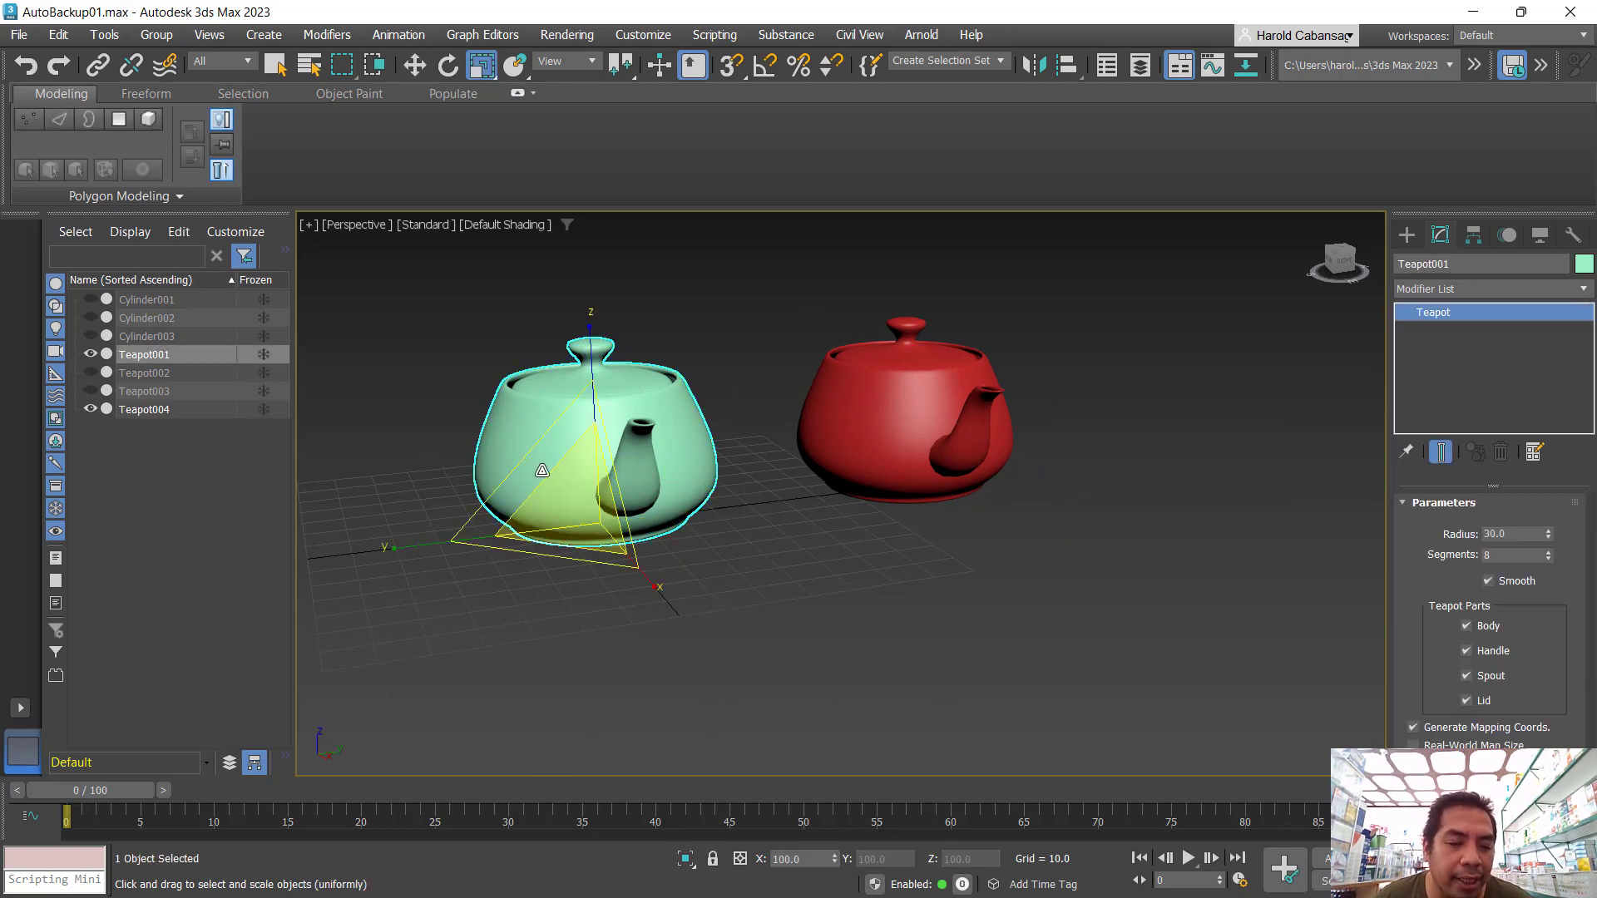
key("ctrl")
key("ctrl")
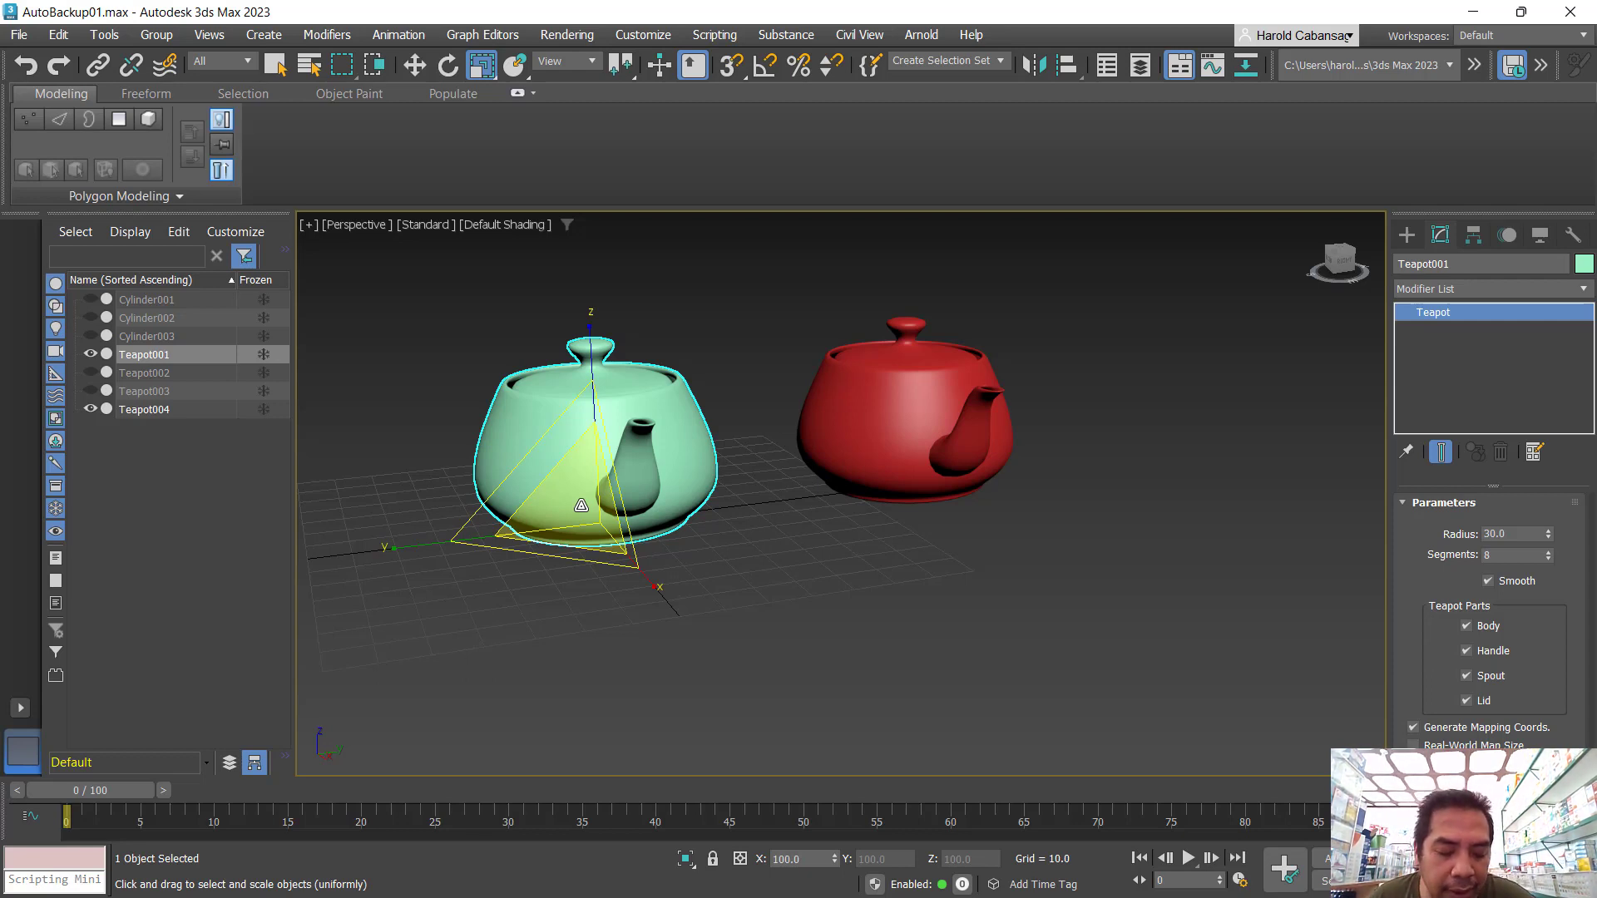
key("w")
left_click(732, 621)
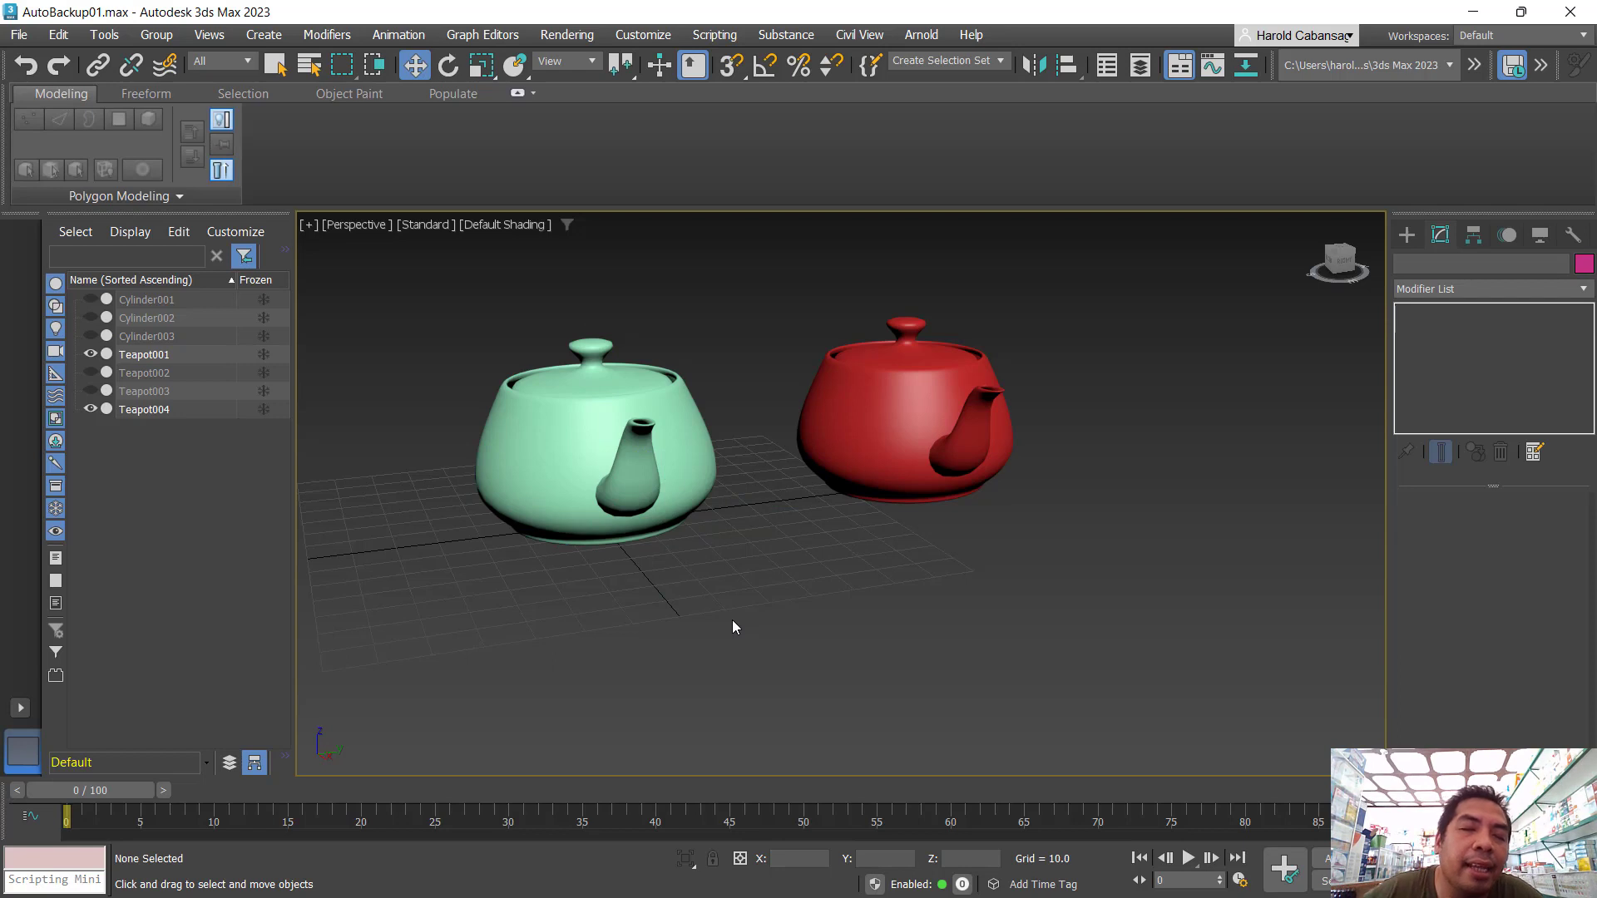